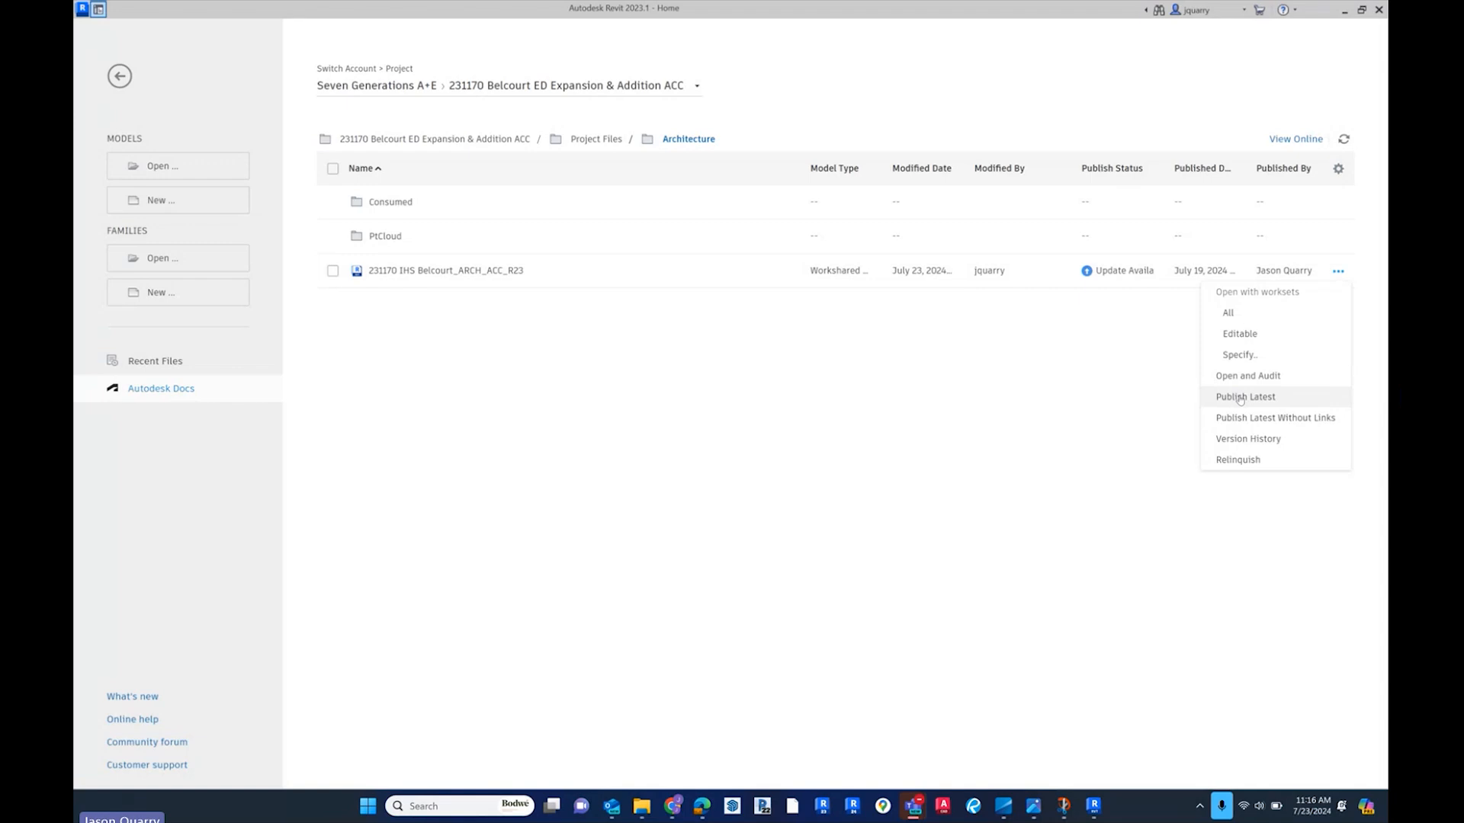
# - Publish the latest version of the 231170 IHS Belcourt_ARCH_ACC_R23 model in the Architecture folder
pyautogui.click(1240, 398)
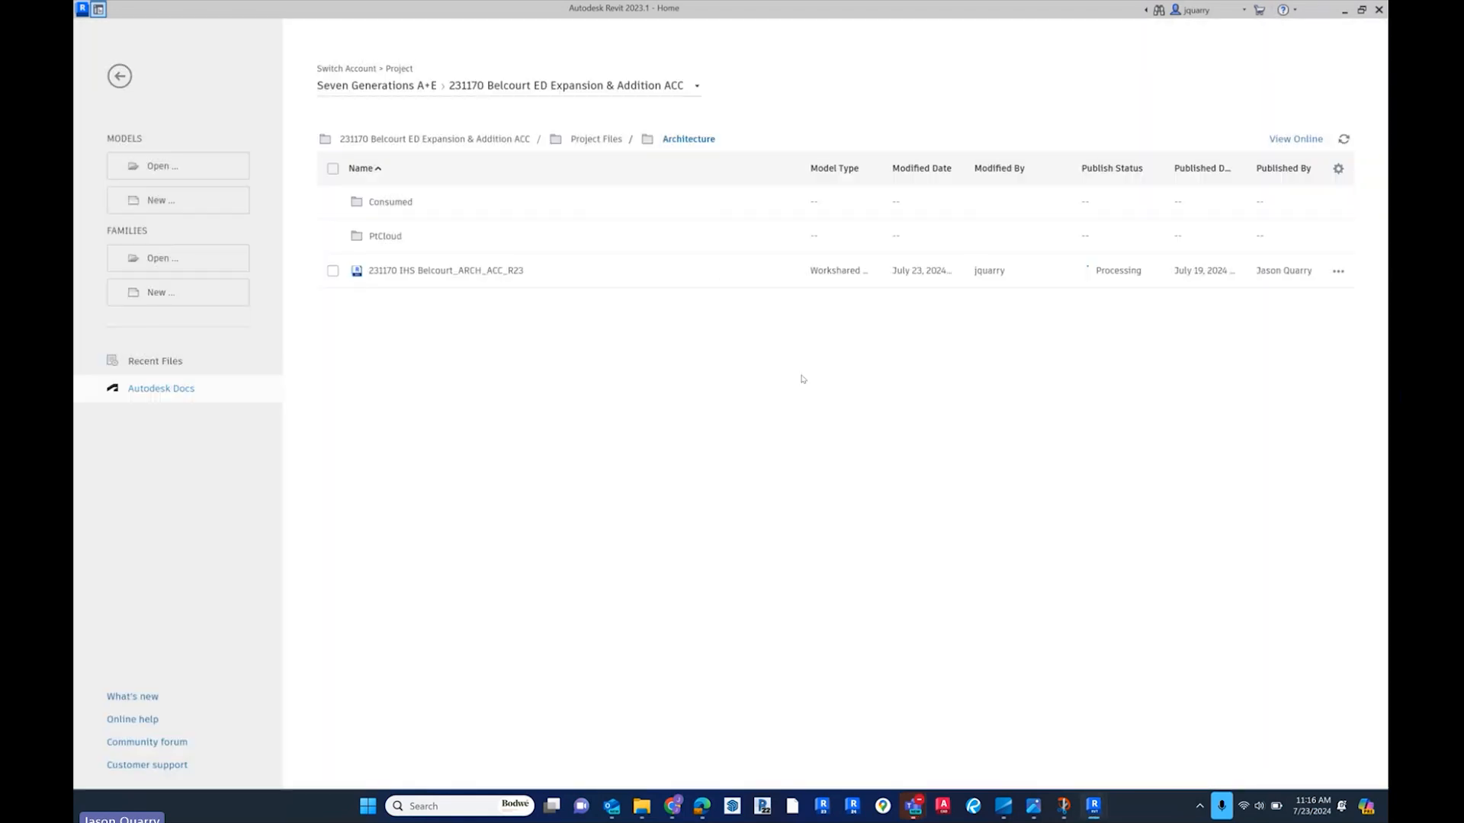
pyautogui.click(802, 383)
# - Switch to Autodesk Docs in Chrome and view the contents of the project's Shared folder
pyautogui.moveTo(671, 806)
pyautogui.click(719, 728)
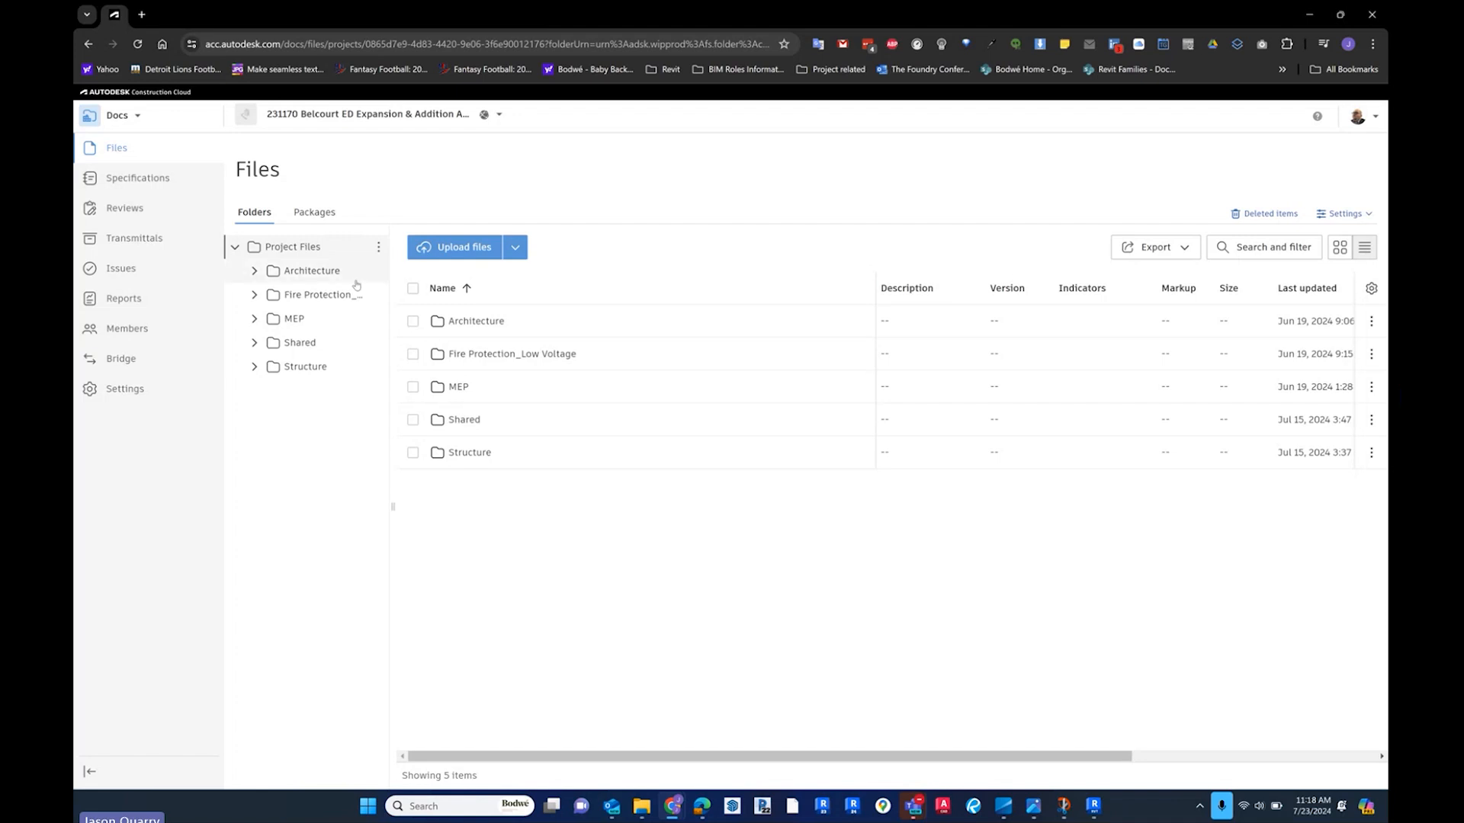
pyautogui.click(318, 344)
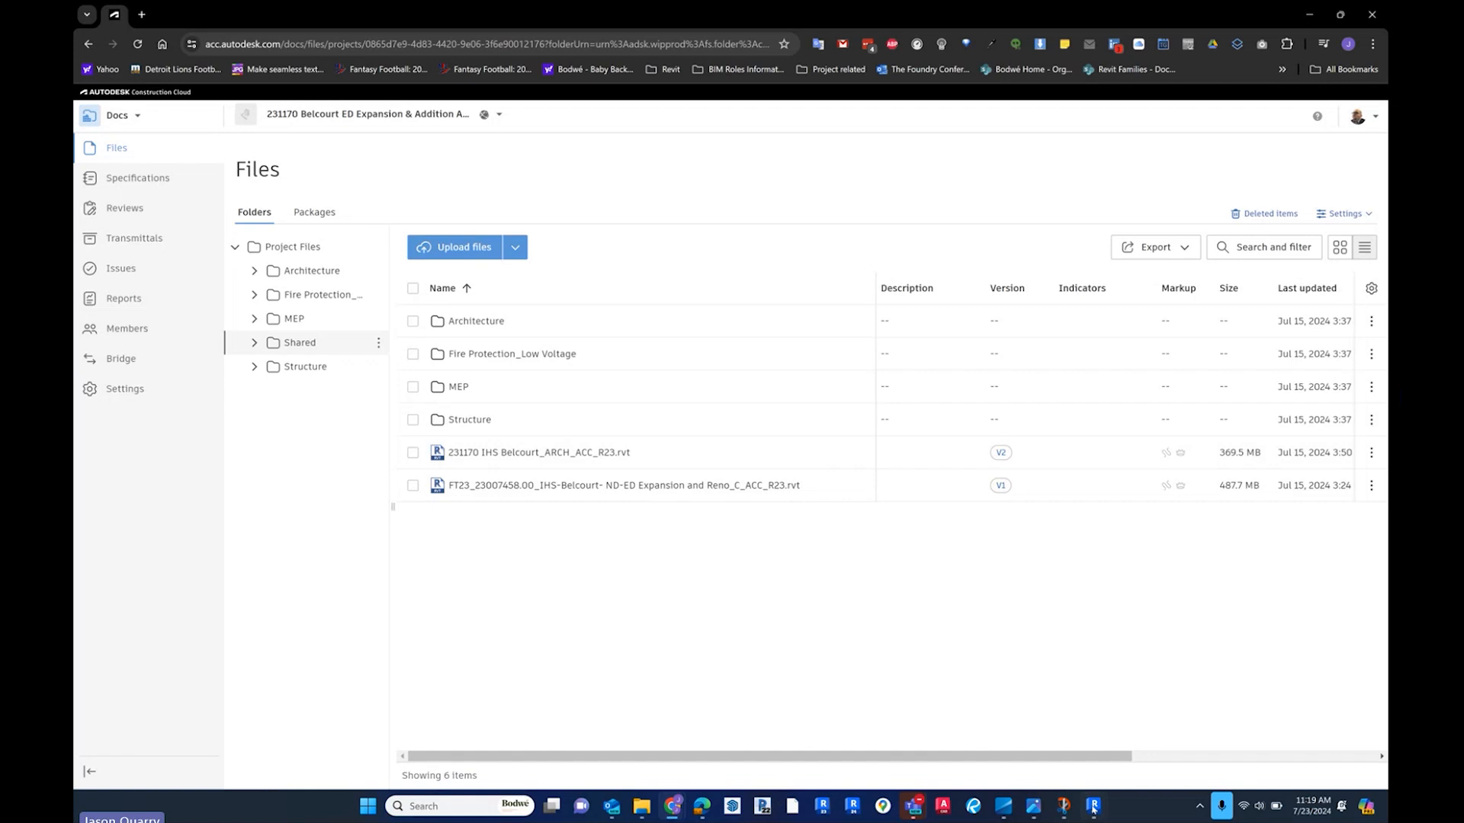
# - Switch back to Revit and check the publishing options of the FT23 model in the Fire Protection_Low Voltage folder
pyautogui.moveTo(1093, 806)
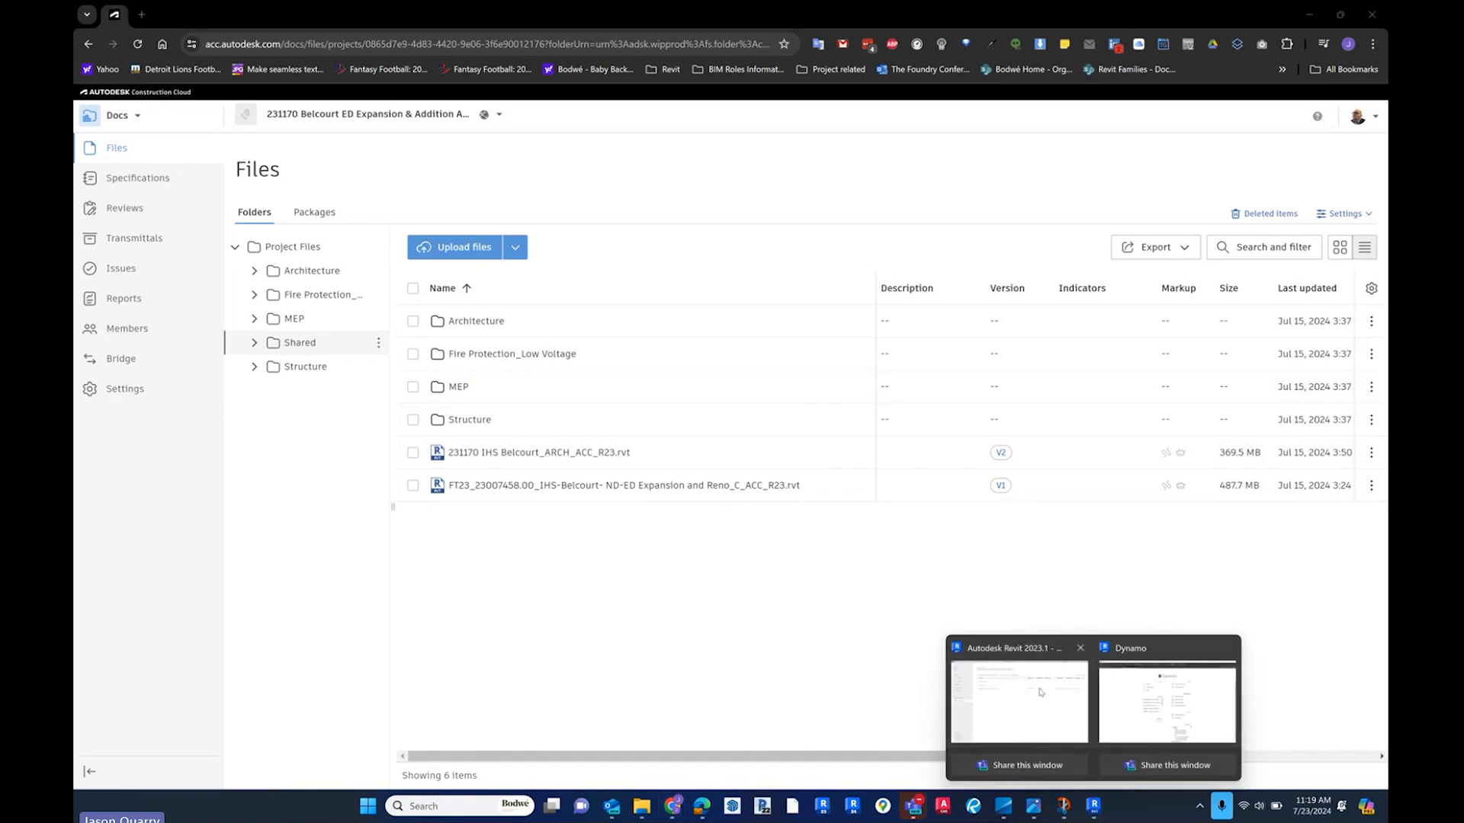
pyautogui.click(1018, 701)
pyautogui.click(596, 139)
pyautogui.click(431, 241)
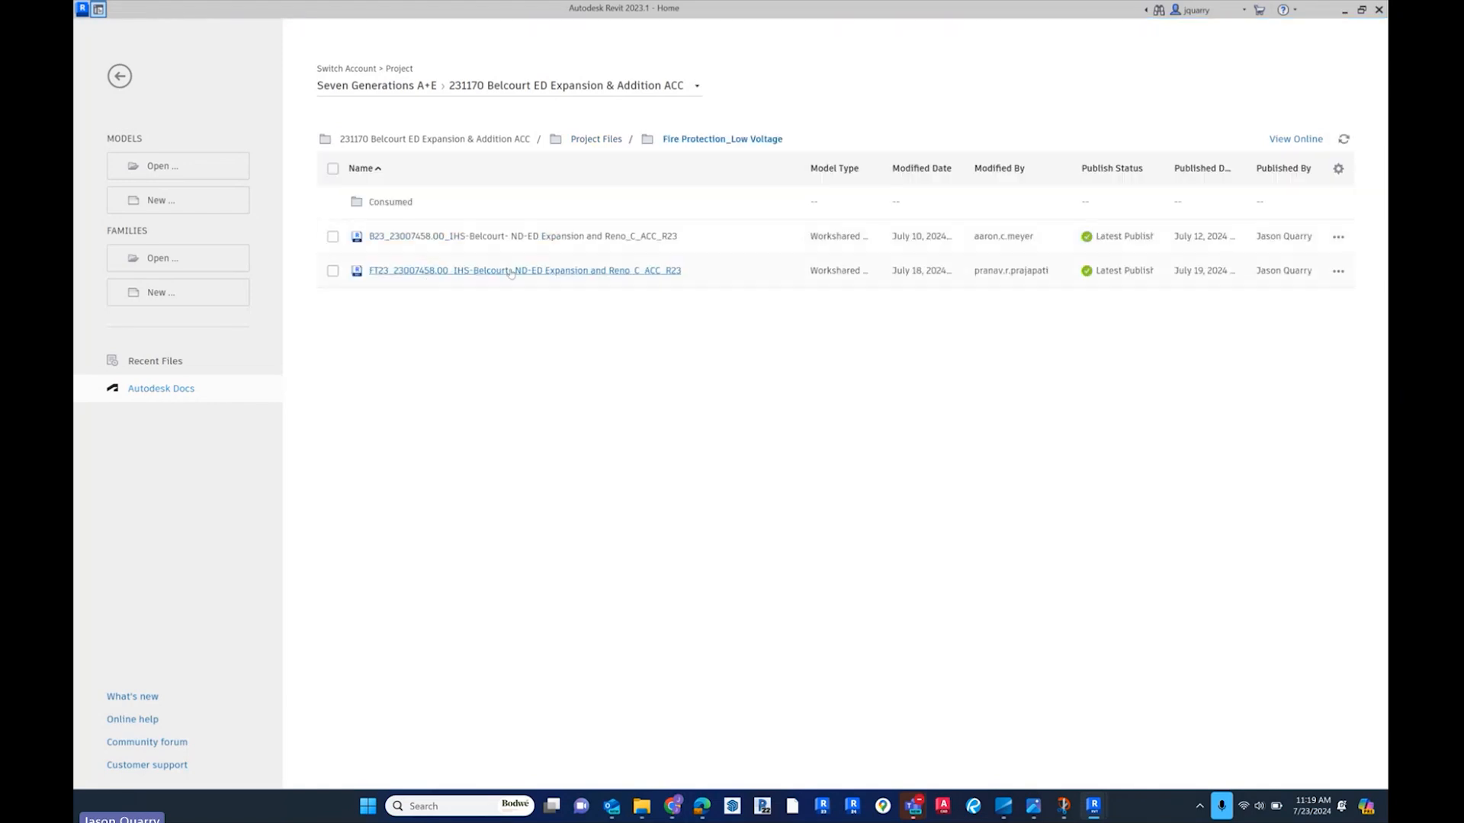
pyautogui.click(1337, 271)
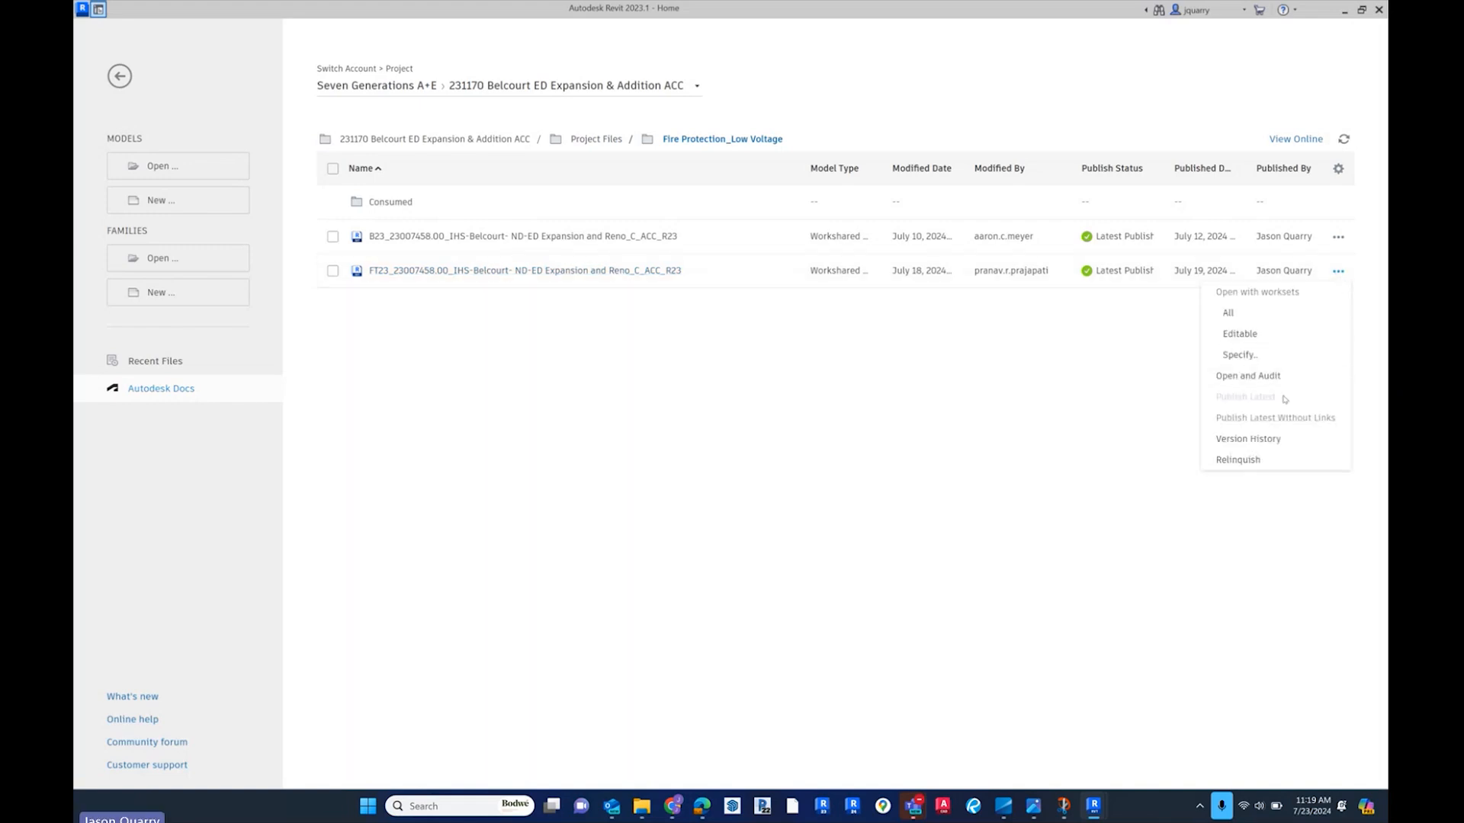
pyautogui.click(1074, 402)
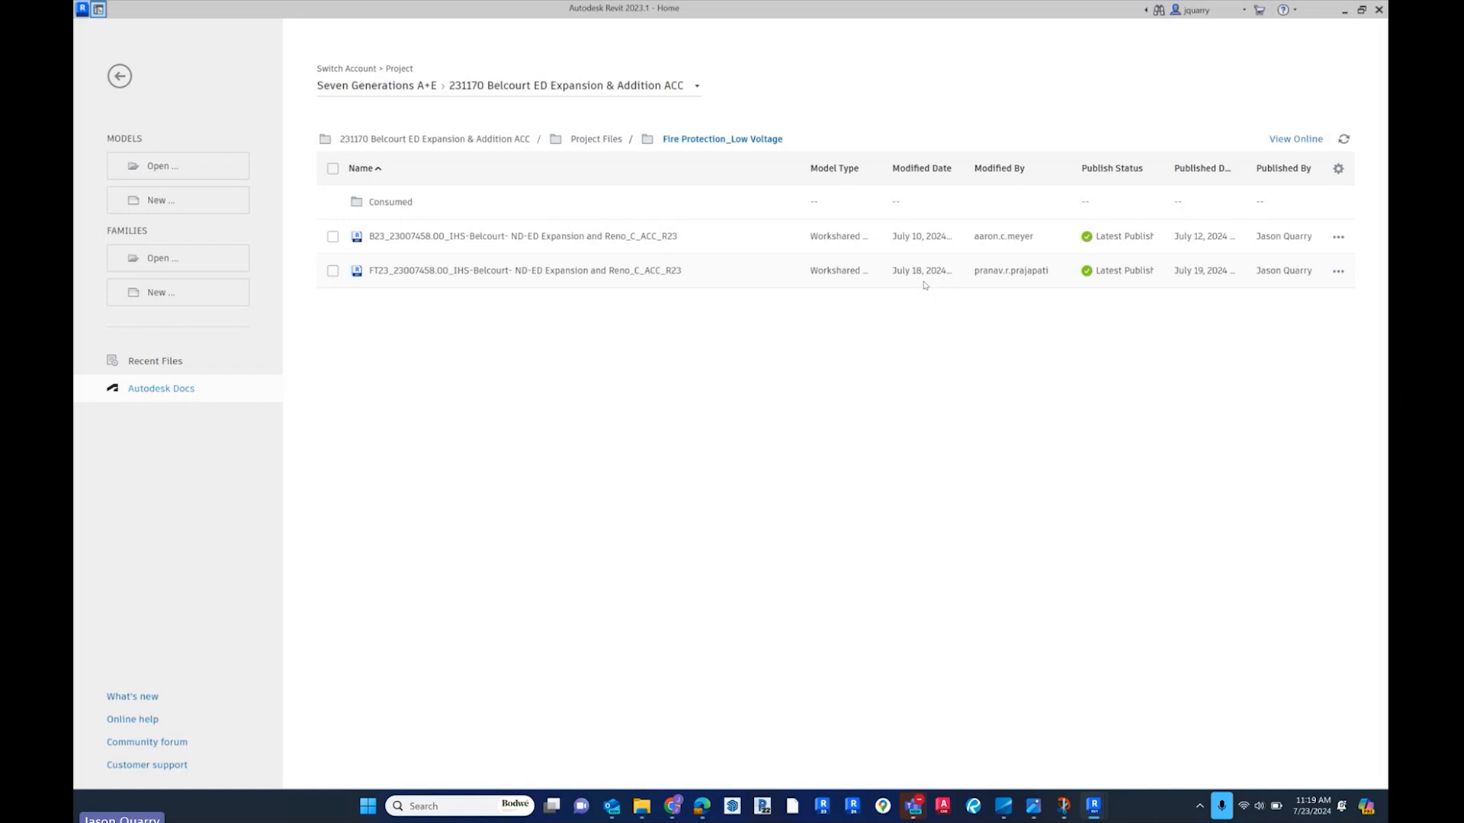
pyautogui.click(1338, 272)
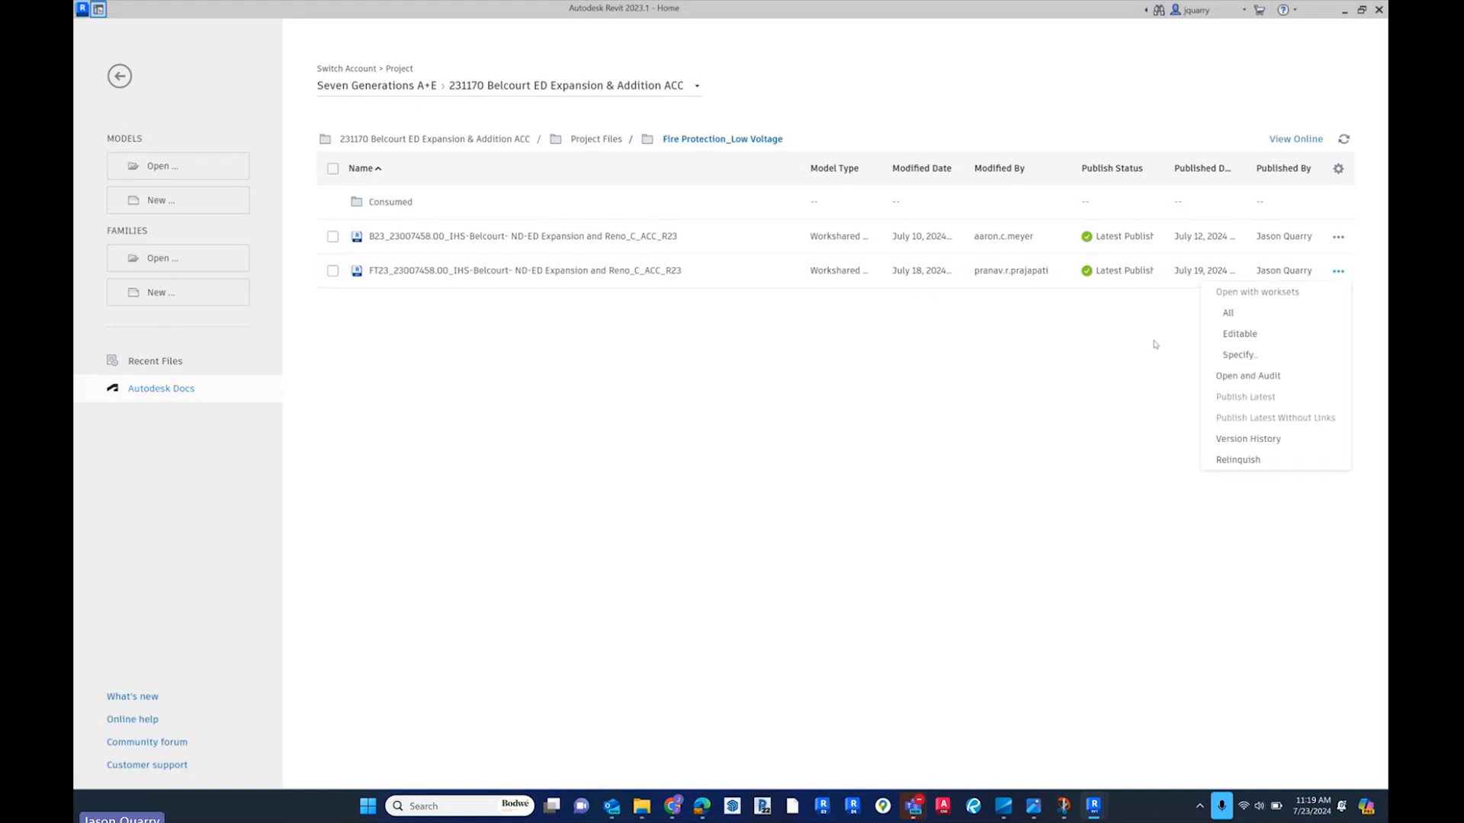
pyautogui.click(1077, 369)
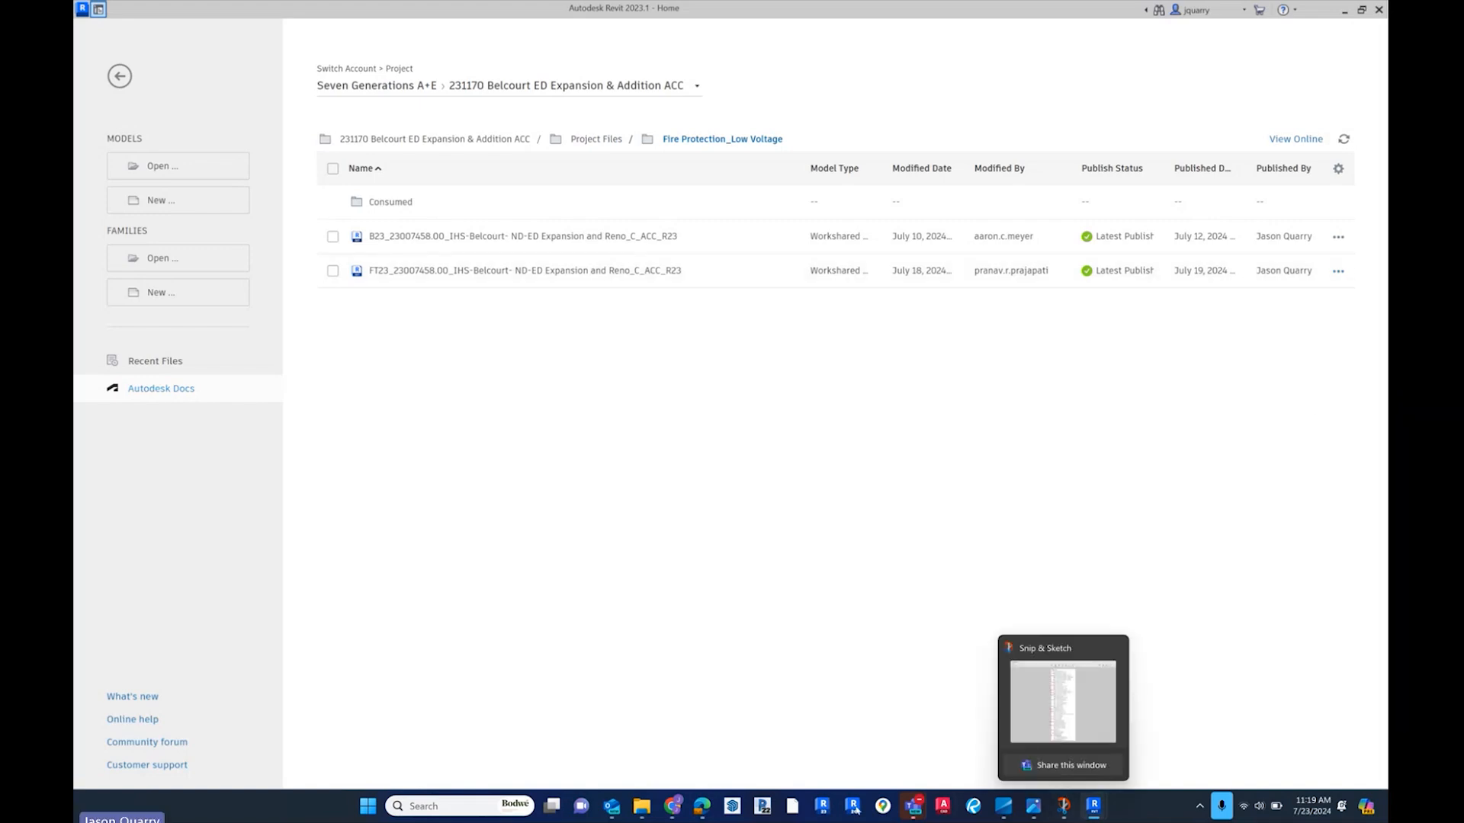
# - Switch to Autodesk Docs in Chrome and compare the files in the Fire Protection_Low Voltage and Shared folders
pyautogui.moveTo(672, 806)
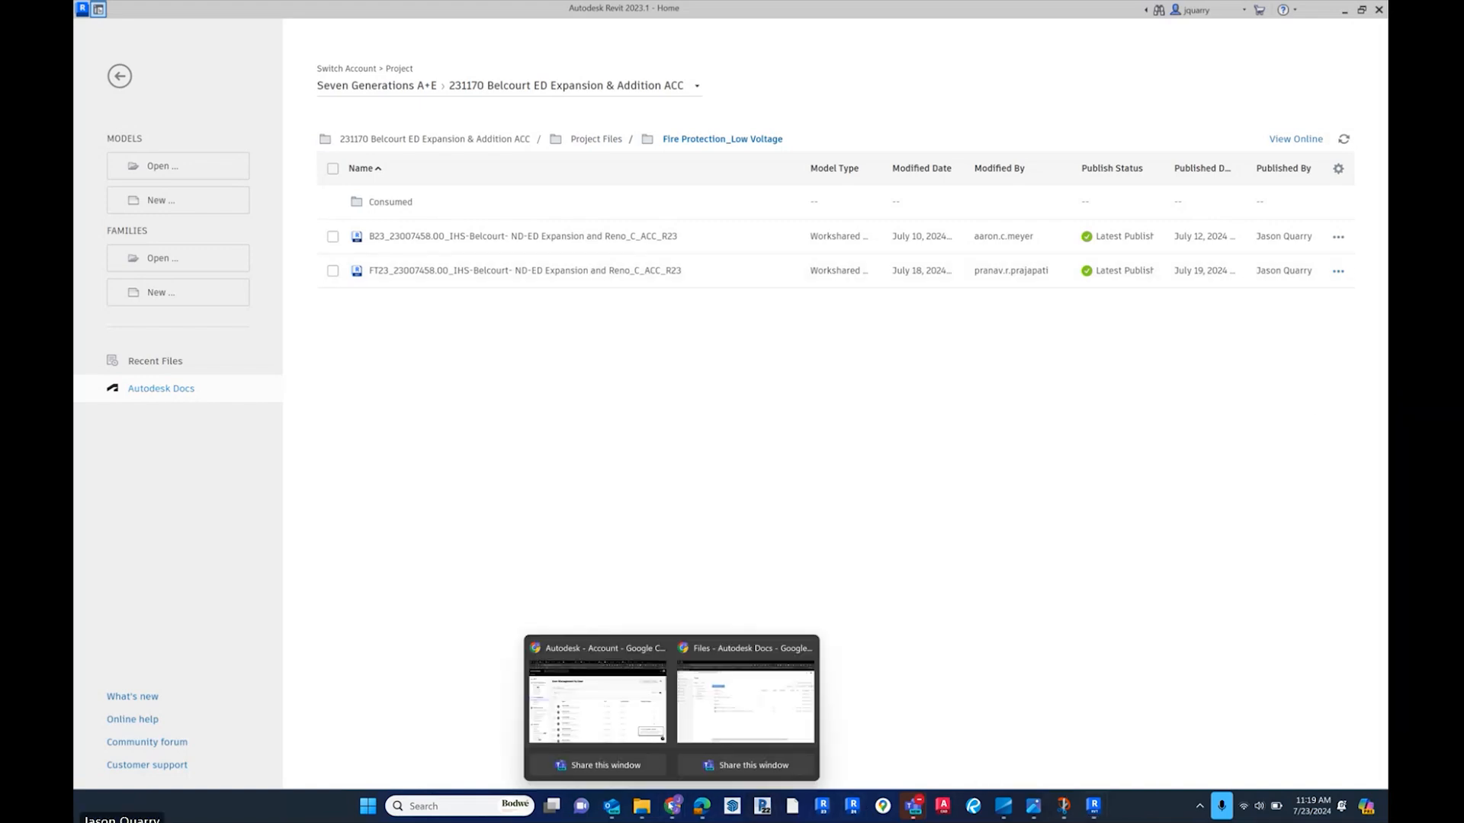
pyautogui.click(722, 720)
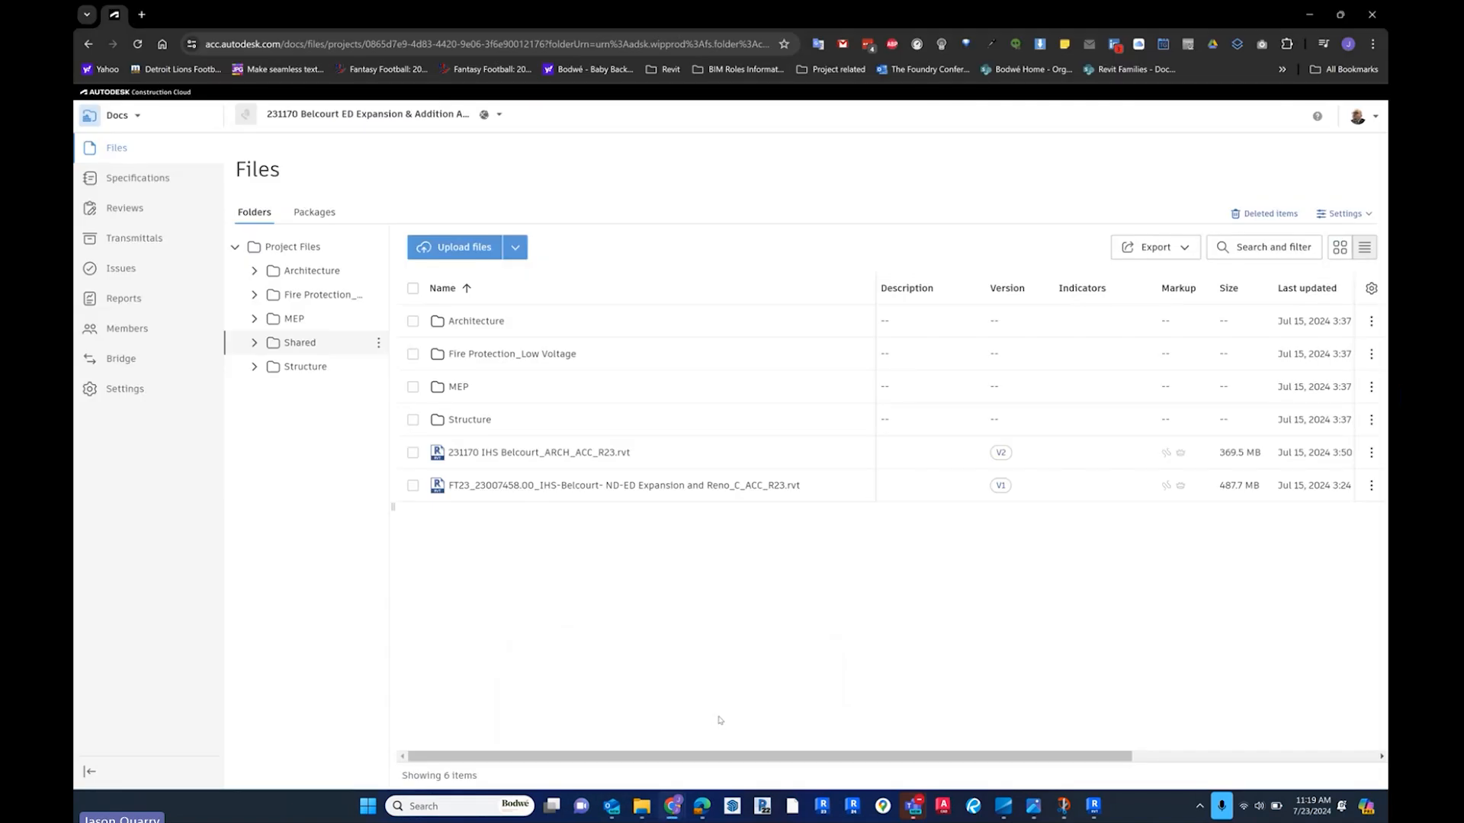
pyautogui.click(321, 295)
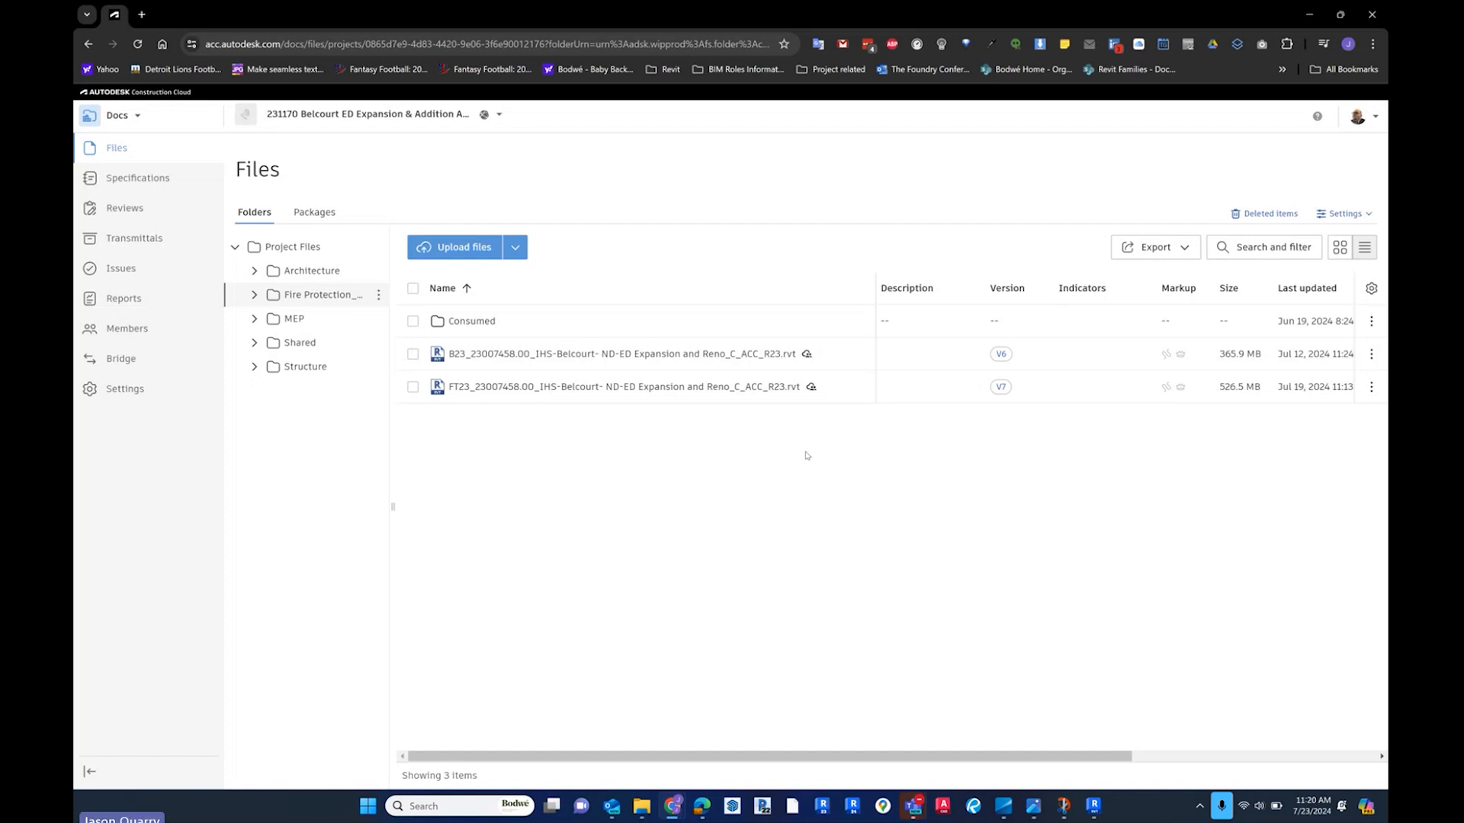
pyautogui.click(298, 342)
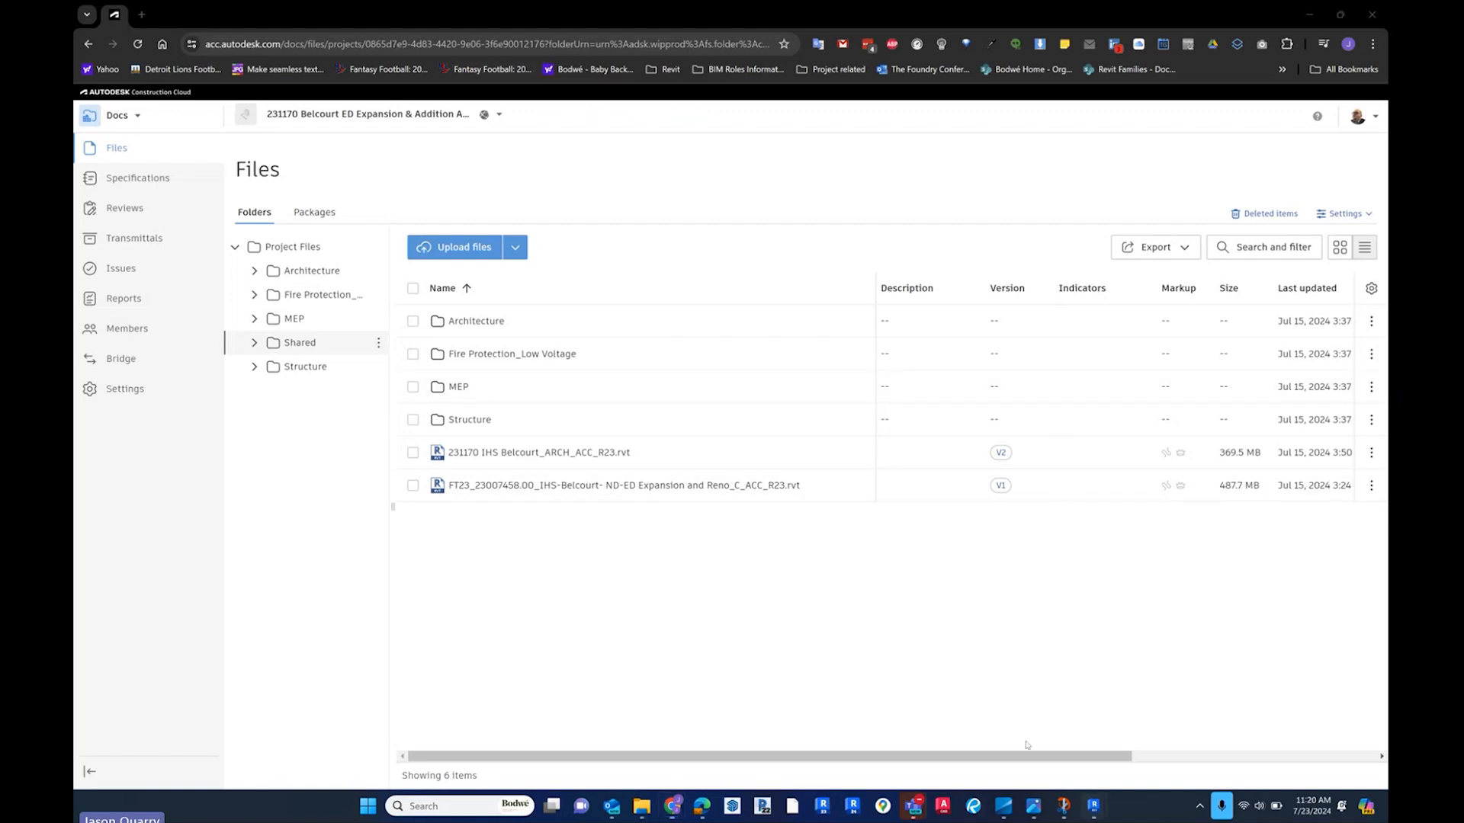
# - Return to Revit and publish the latest version of the 231170 IHS Belcourt_MEP_ACC_R23 model from the MEP folder
pyautogui.click(1093, 805)
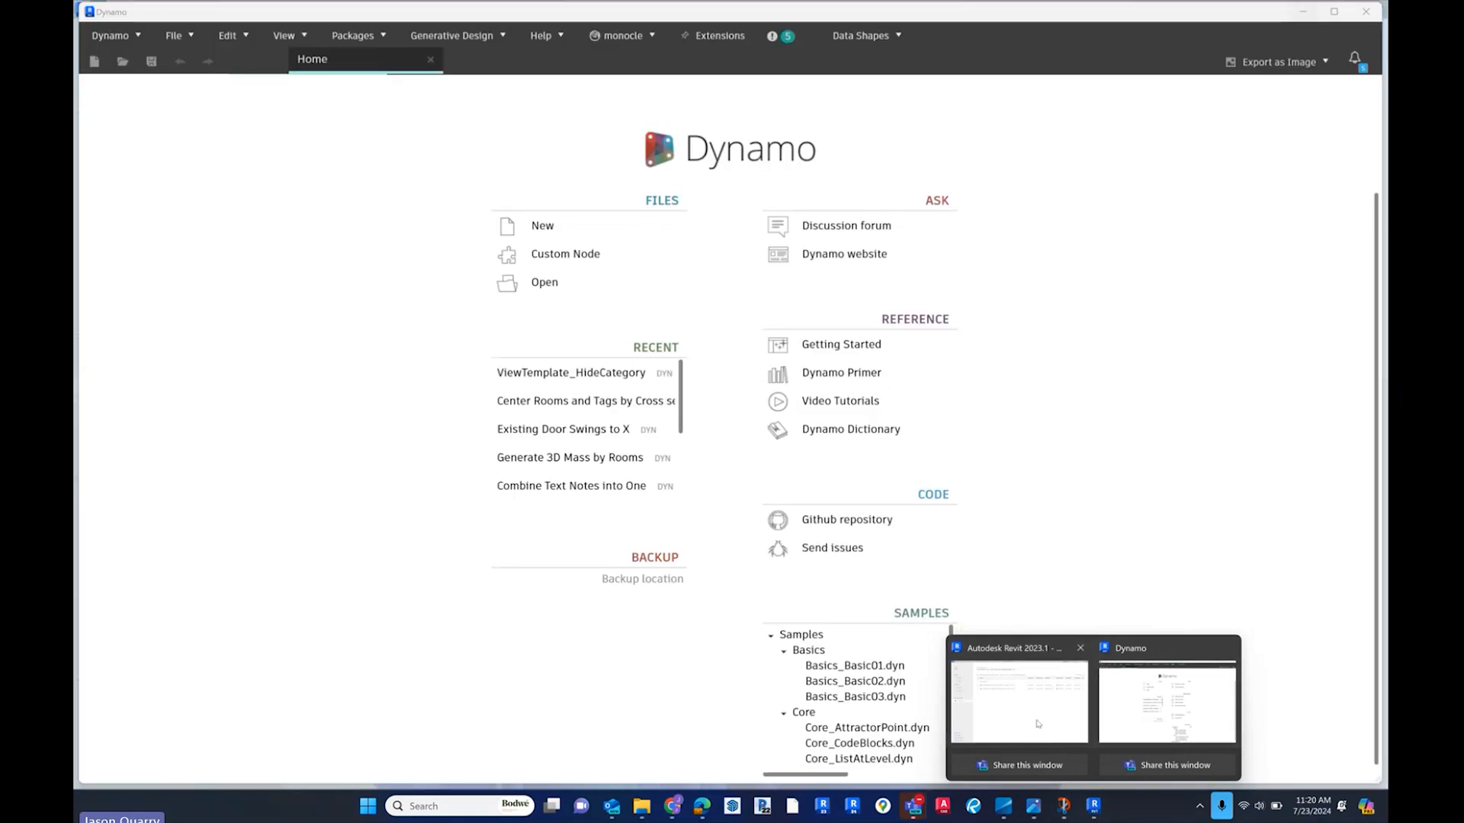
pyautogui.click(1039, 728)
pyautogui.click(598, 139)
pyautogui.click(375, 274)
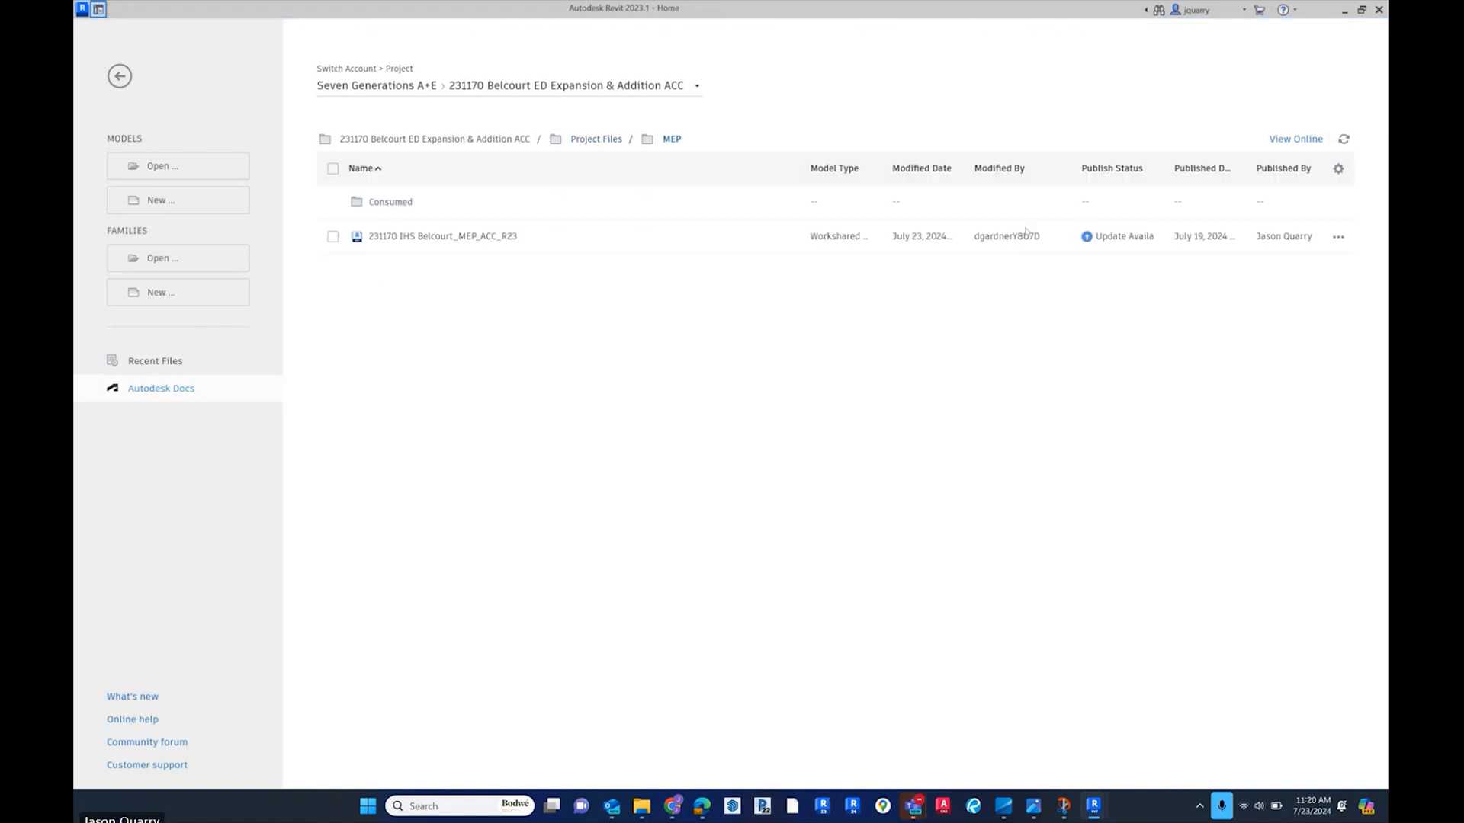
pyautogui.click(1337, 237)
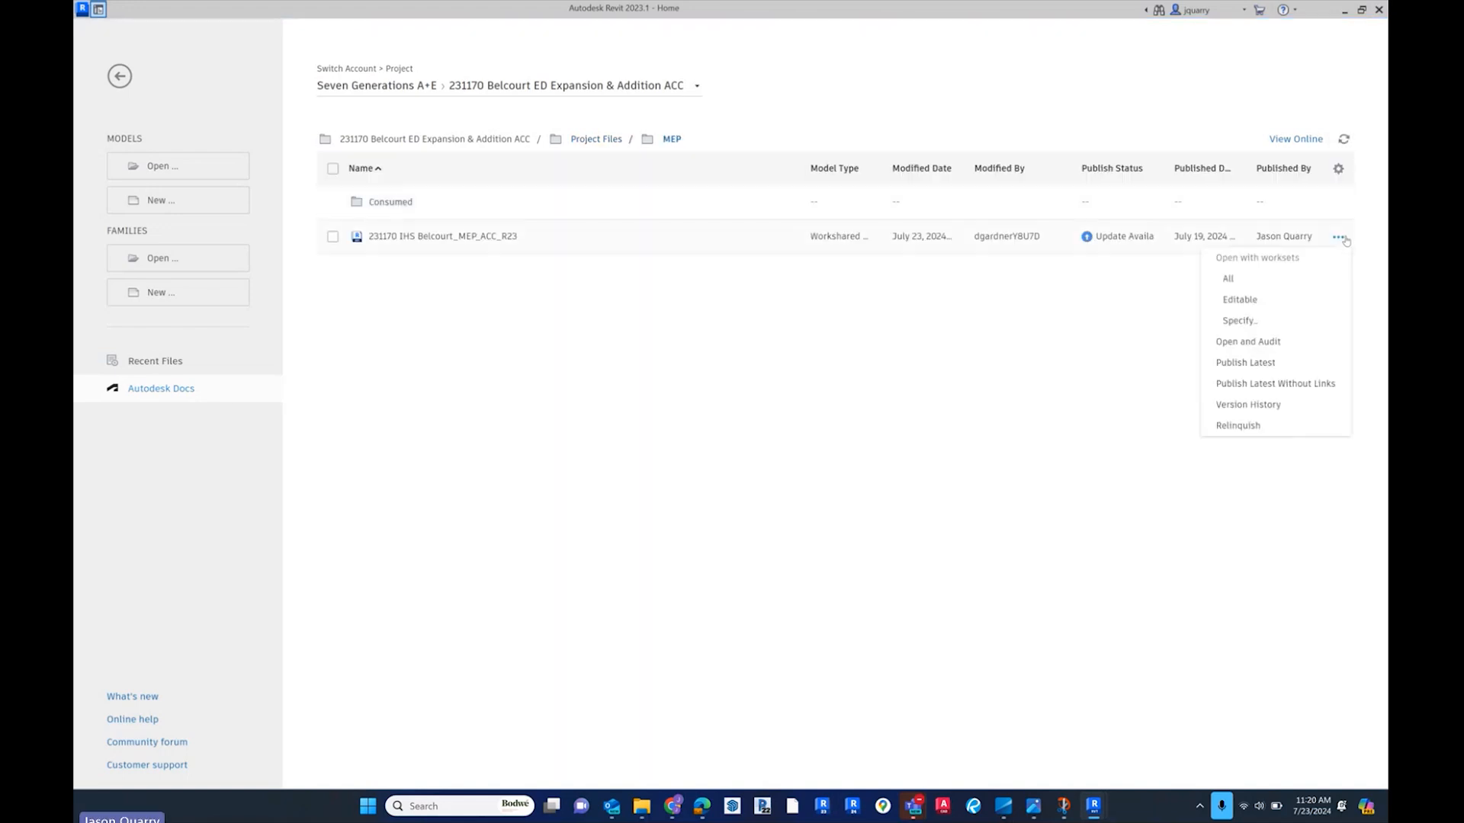
pyautogui.click(1270, 363)
pyautogui.click(810, 387)
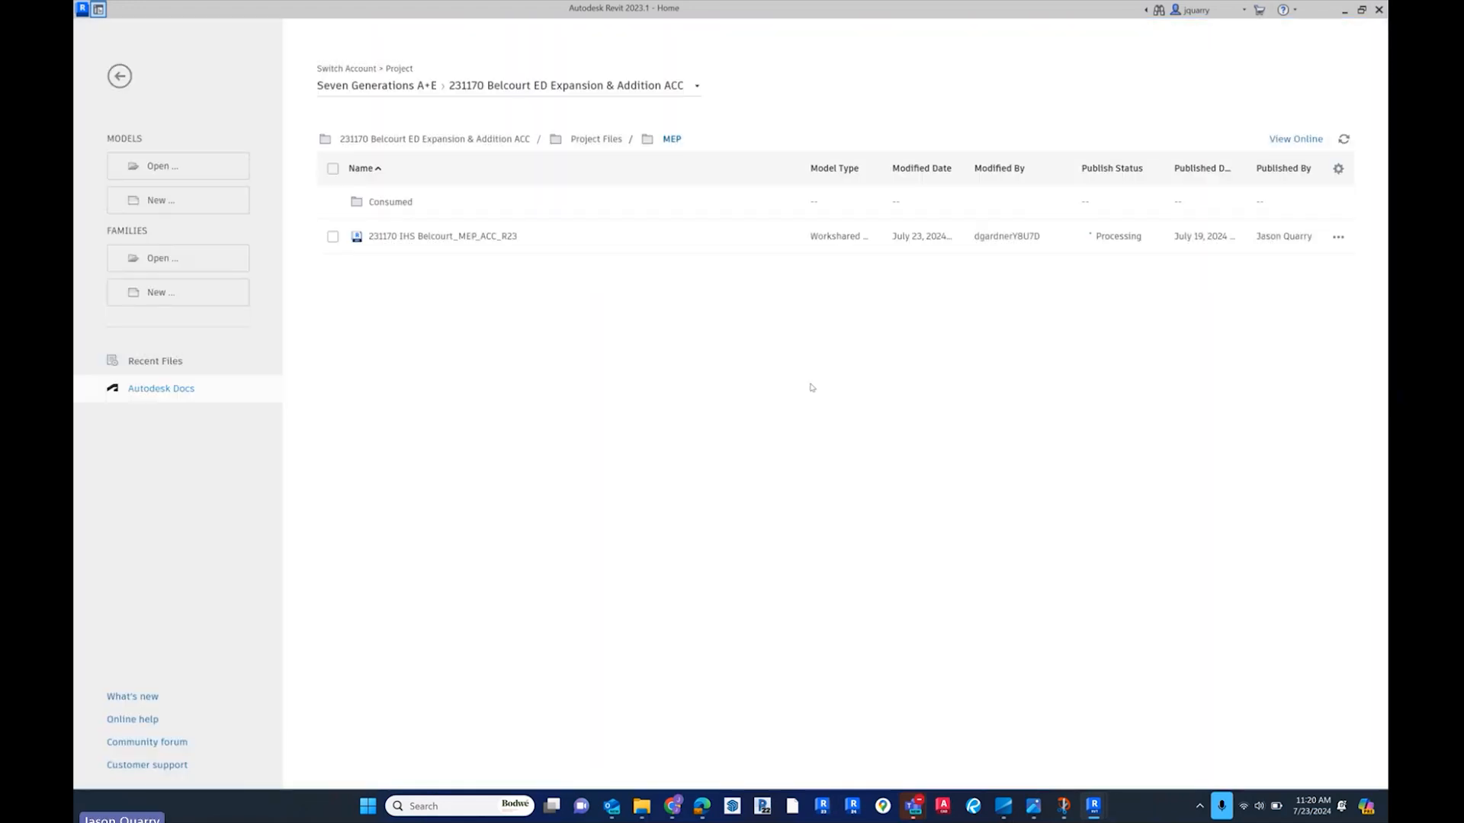
# - Publish the latest 231170 IHS Belcourt_STRUCT_ACC_NS_R23 model without links from the Structure folder and refresh its publish status
pyautogui.click(596, 139)
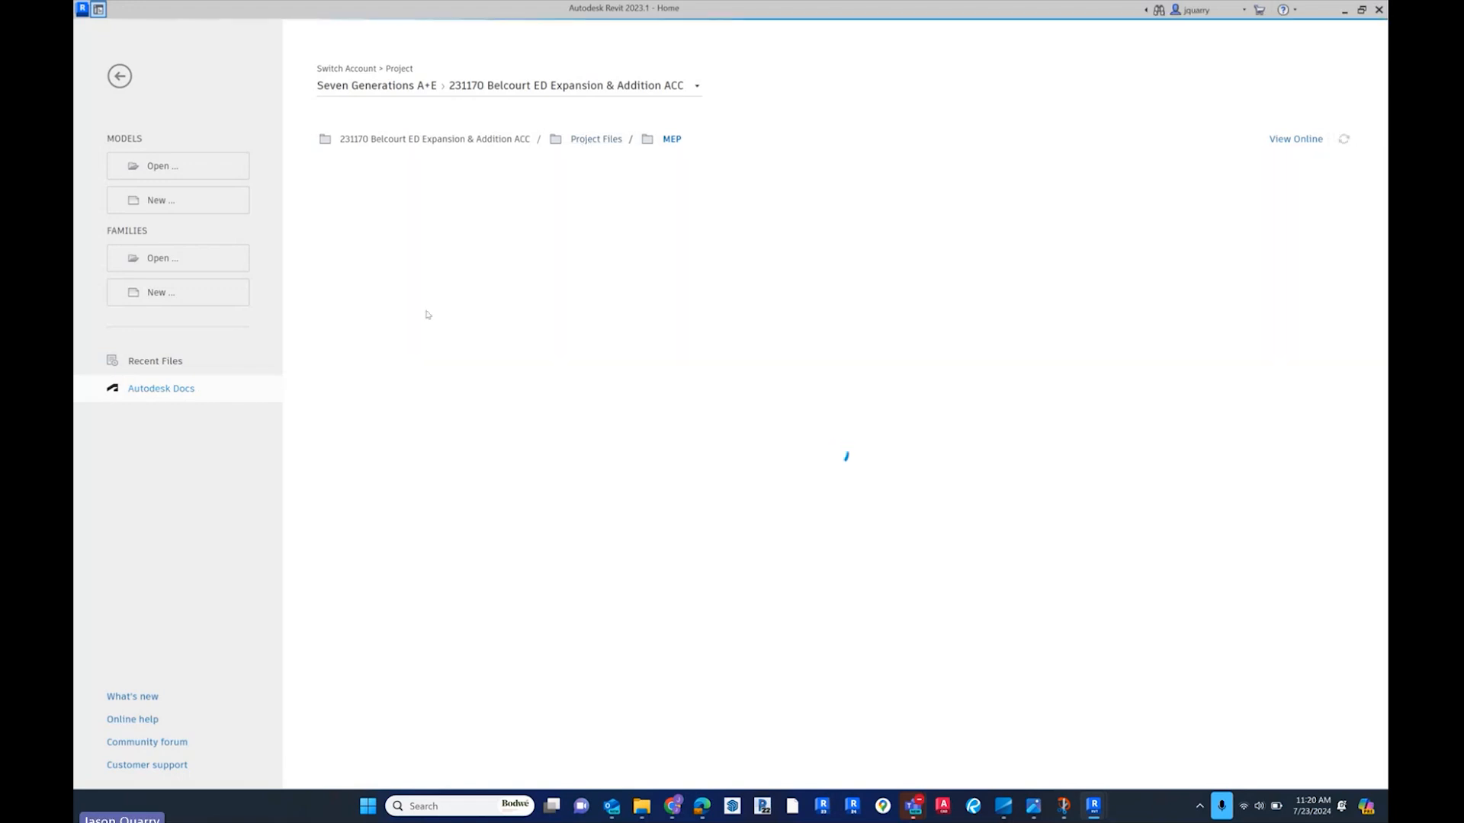
pyautogui.click(430, 341)
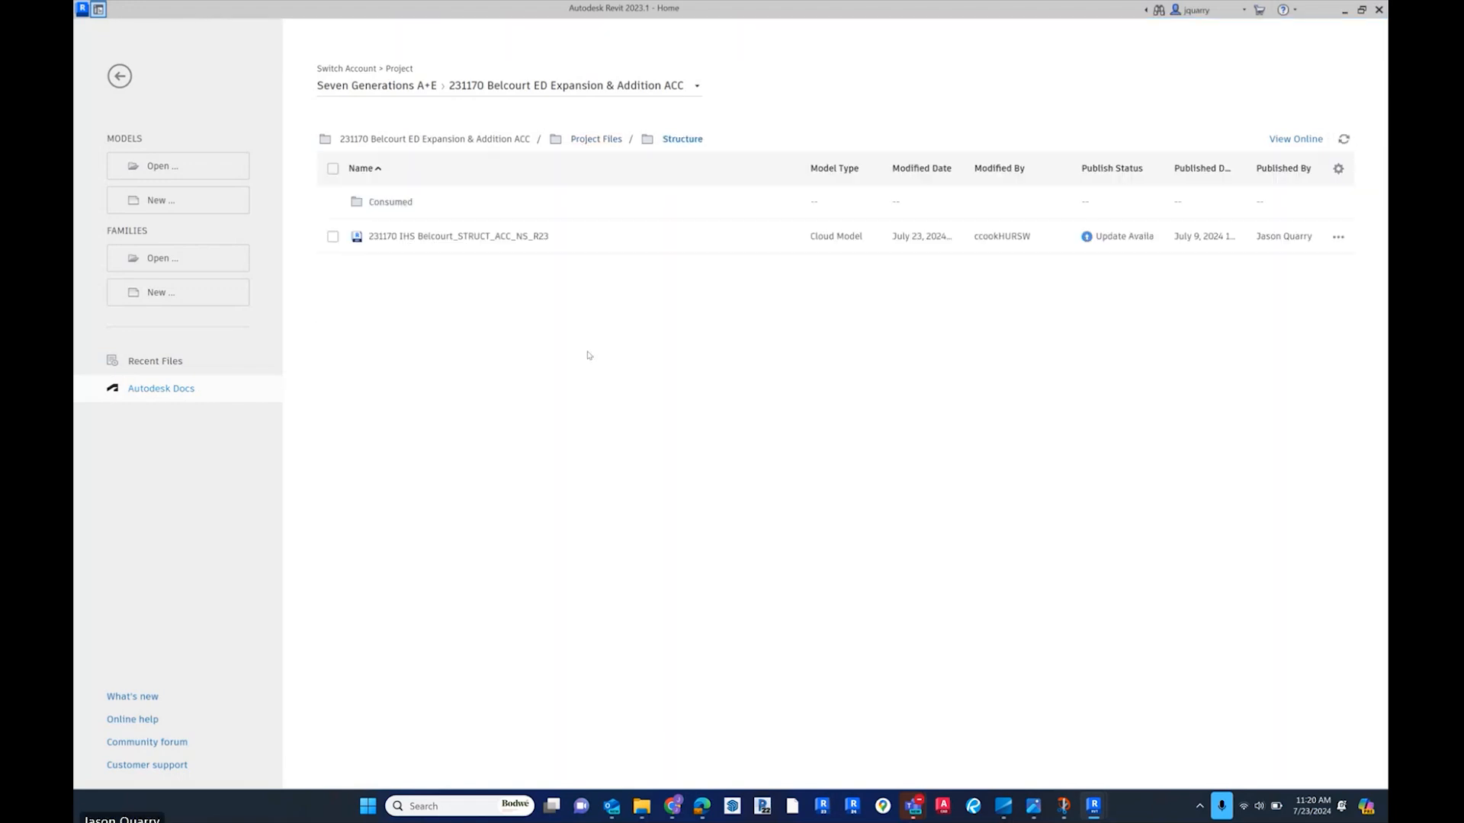
pyautogui.click(1337, 237)
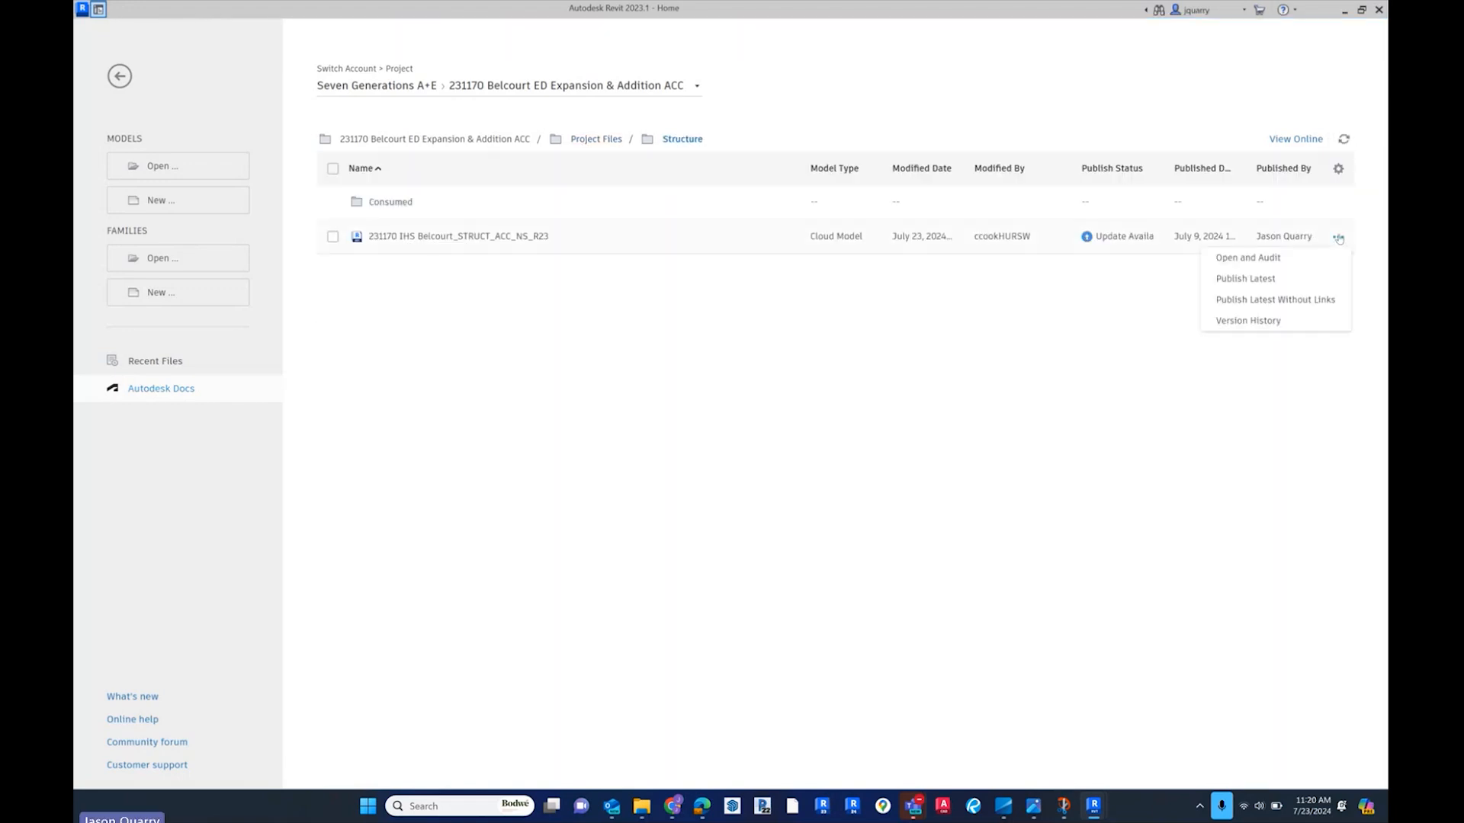
pyautogui.click(1254, 302)
pyautogui.click(822, 384)
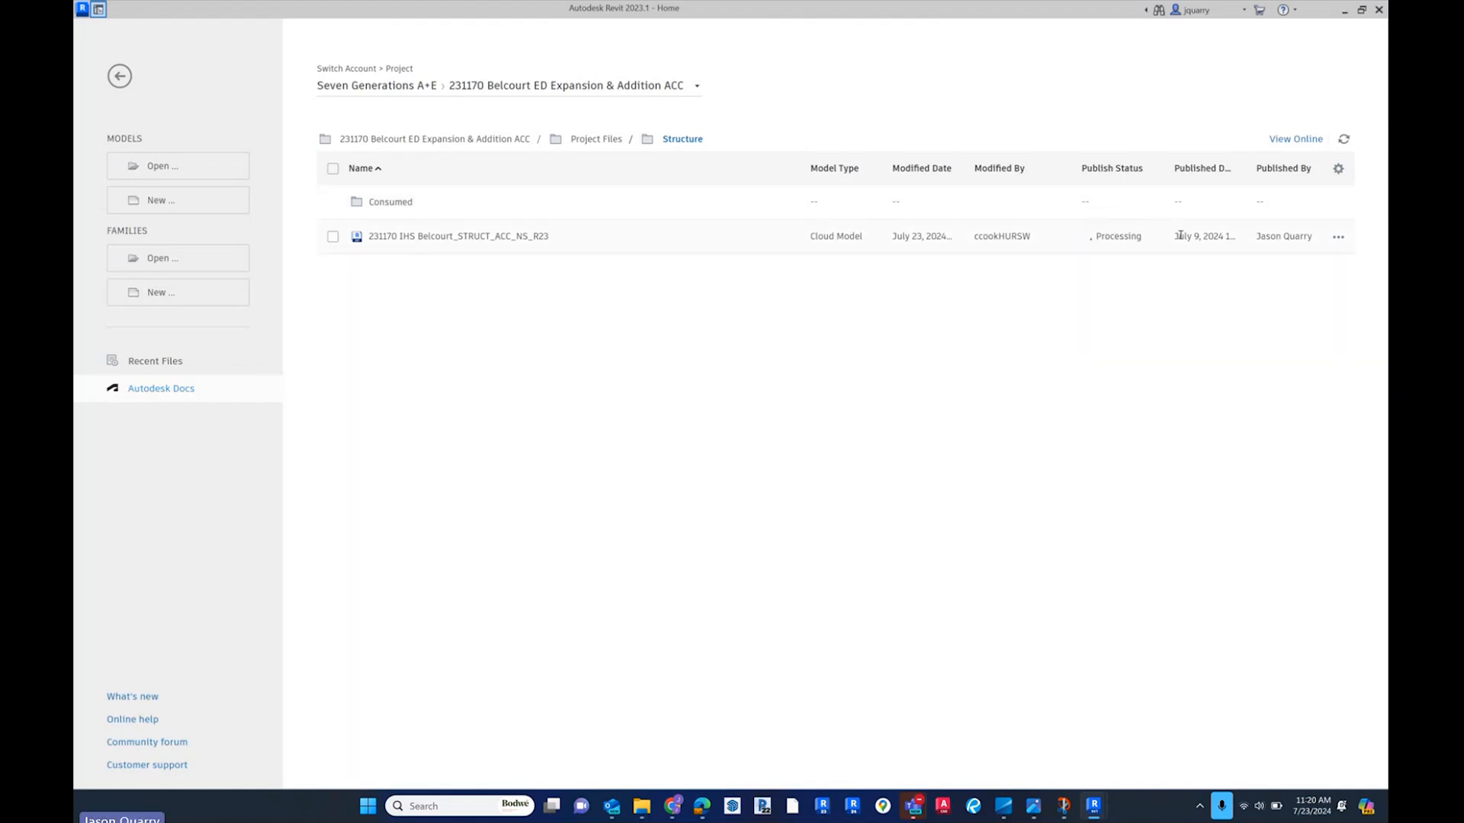
pyautogui.click(1344, 138)
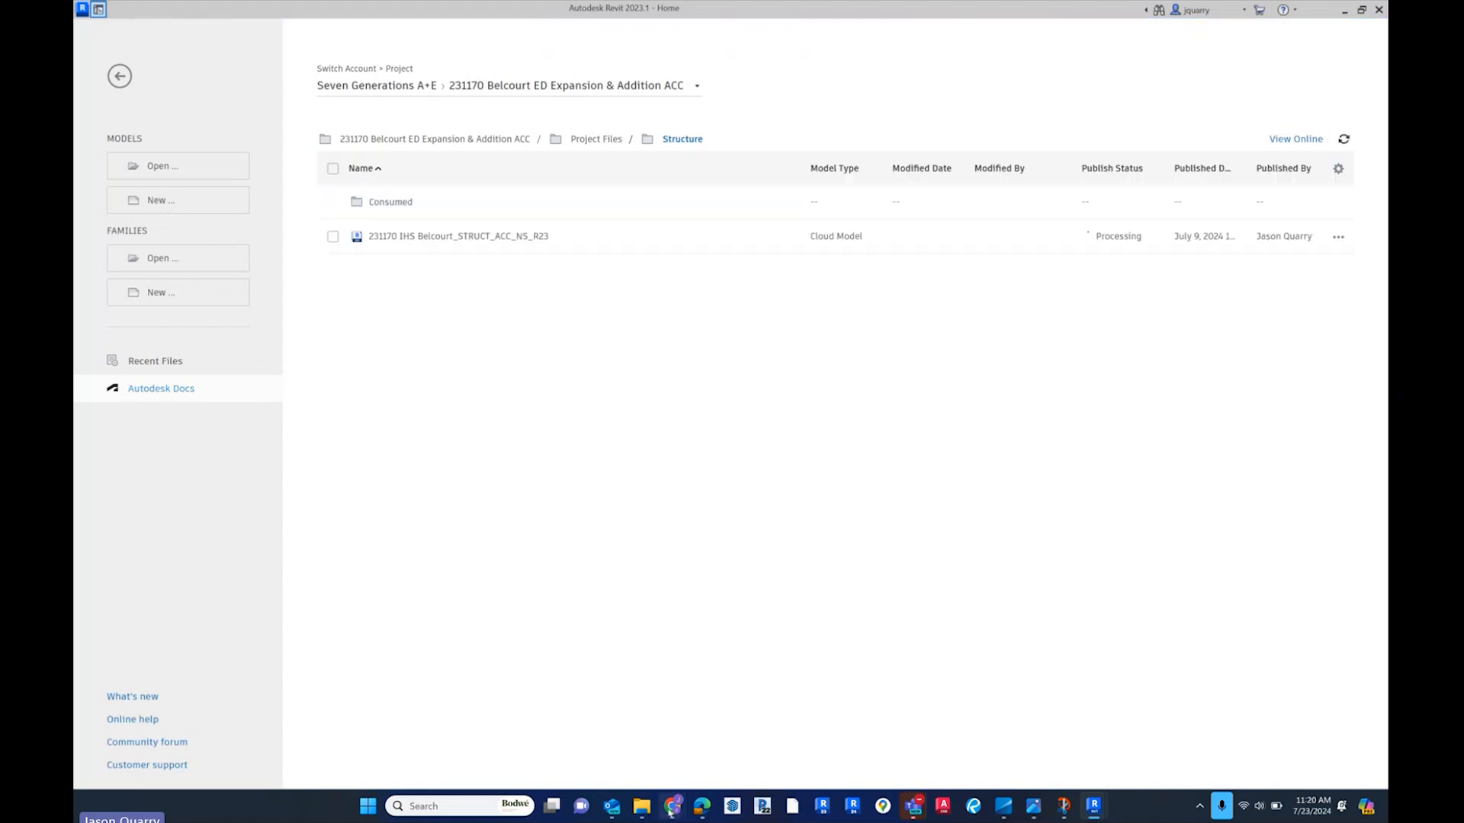
# - Switch to Autodesk Docs in Chrome, review the model versions in the Fire Protection_Low Voltage and MEP folders, and reload the page
pyautogui.moveTo(670, 809)
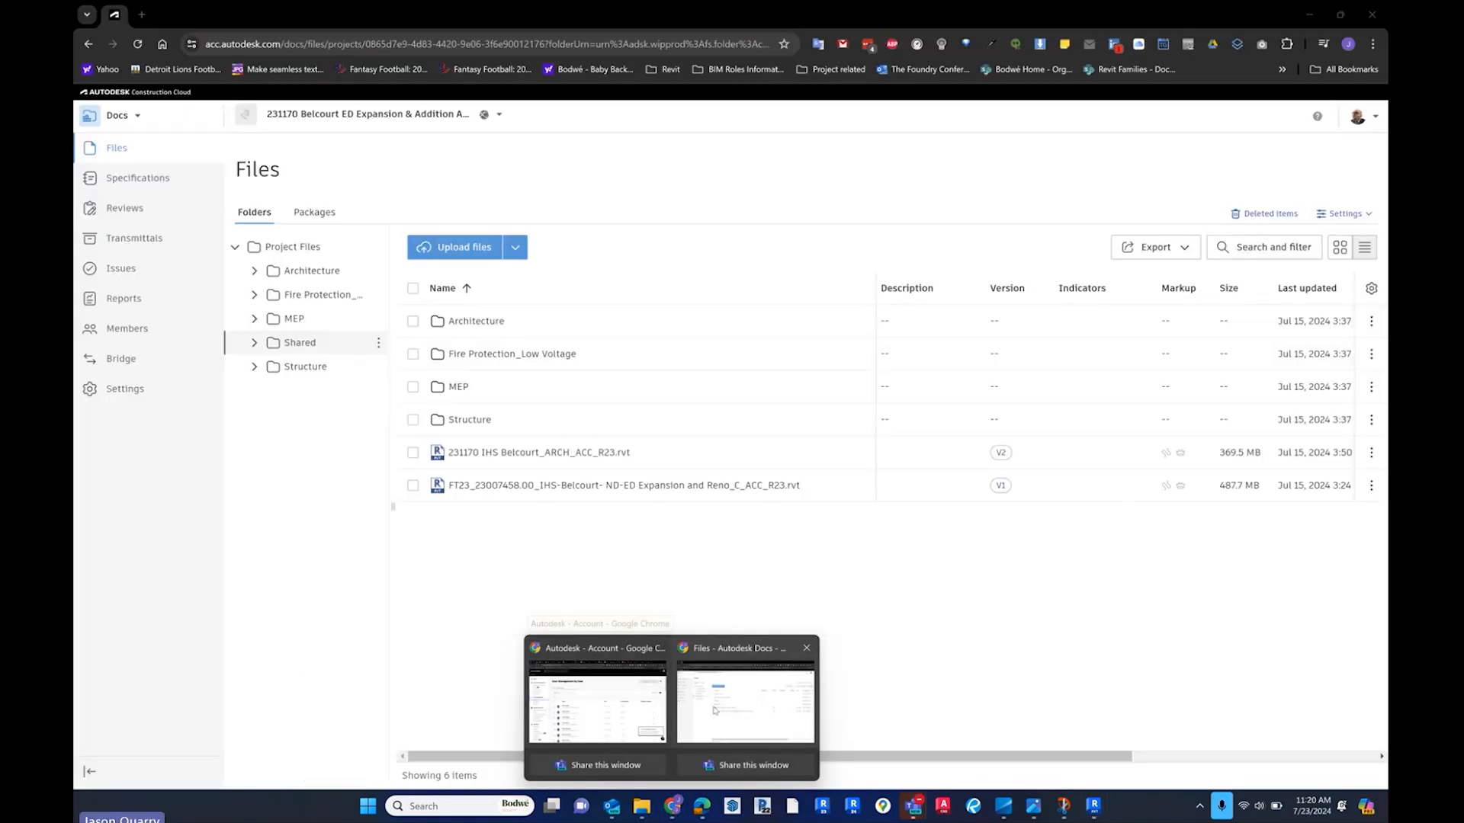
pyautogui.click(746, 705)
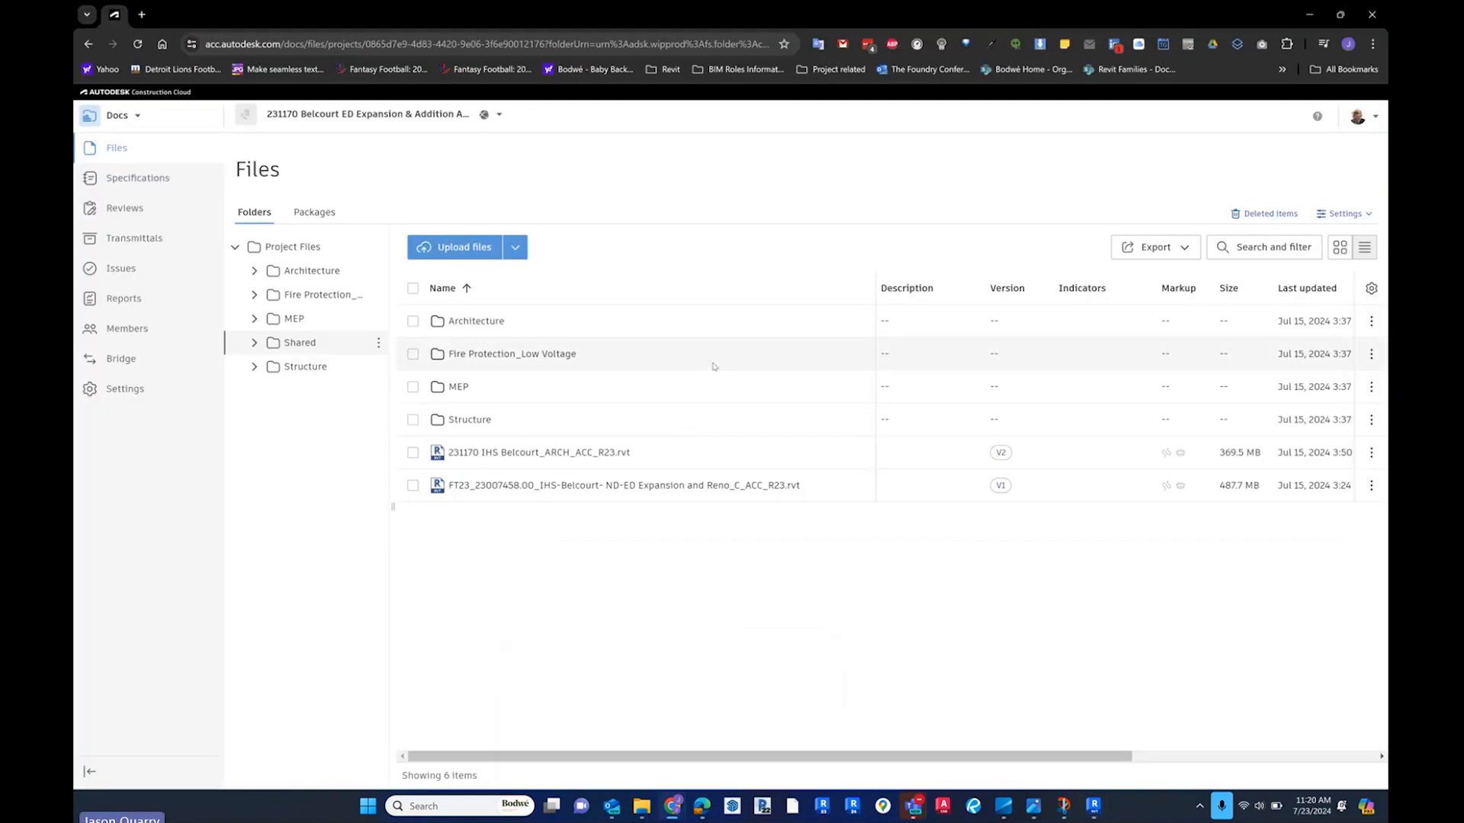
pyautogui.click(326, 302)
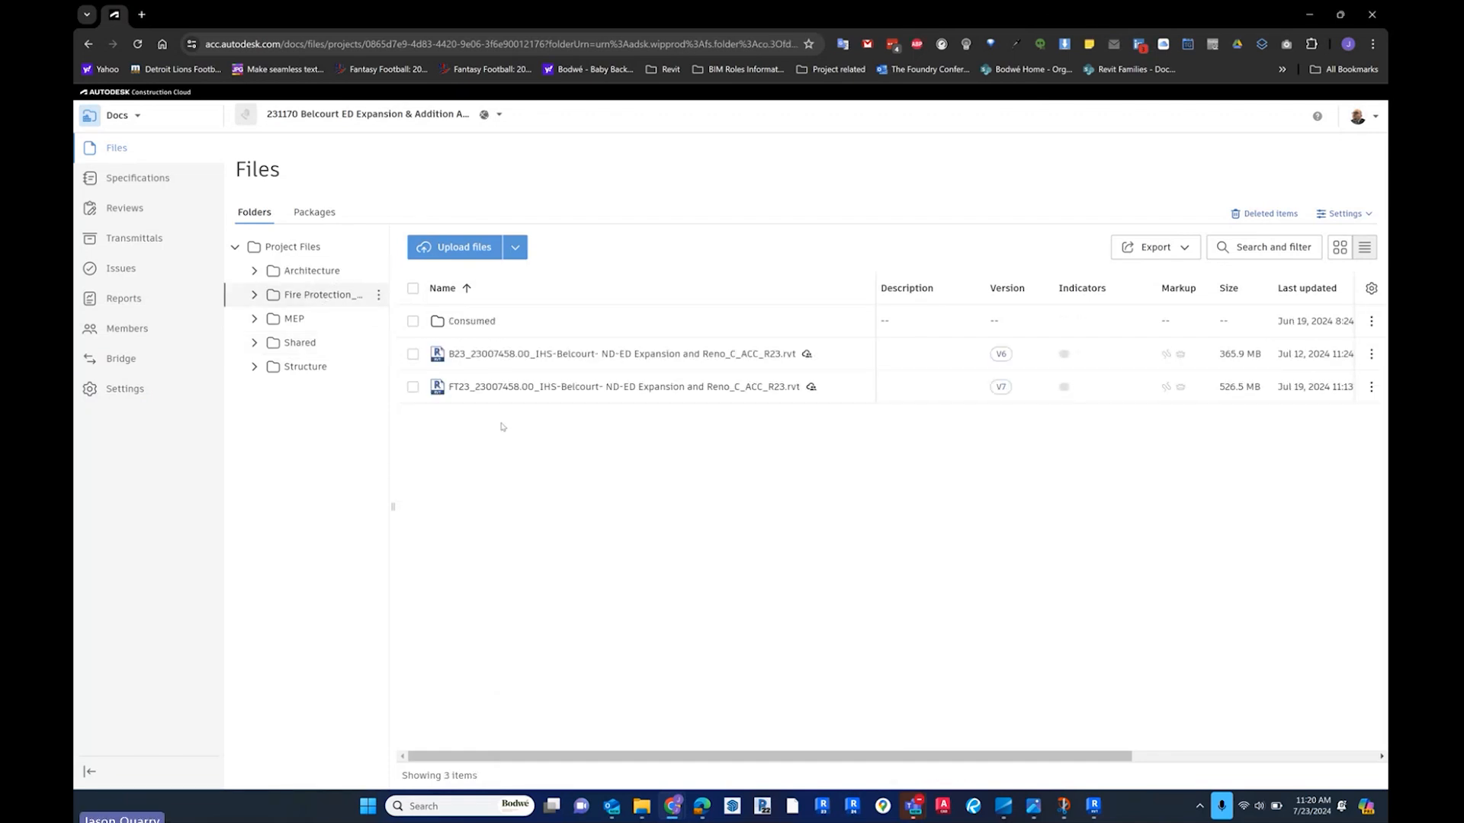
pyautogui.click(294, 318)
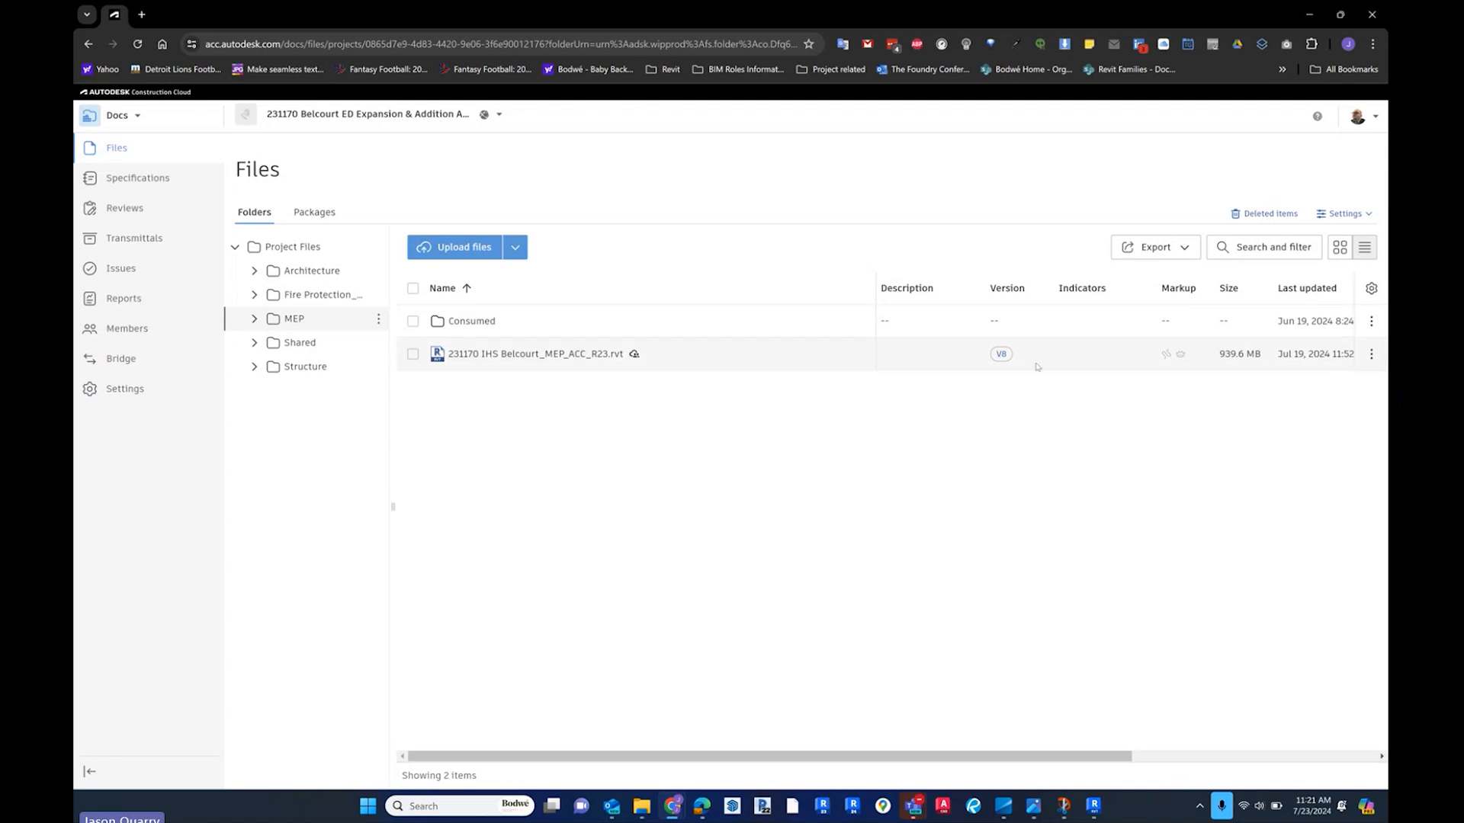
pyautogui.click(137, 44)
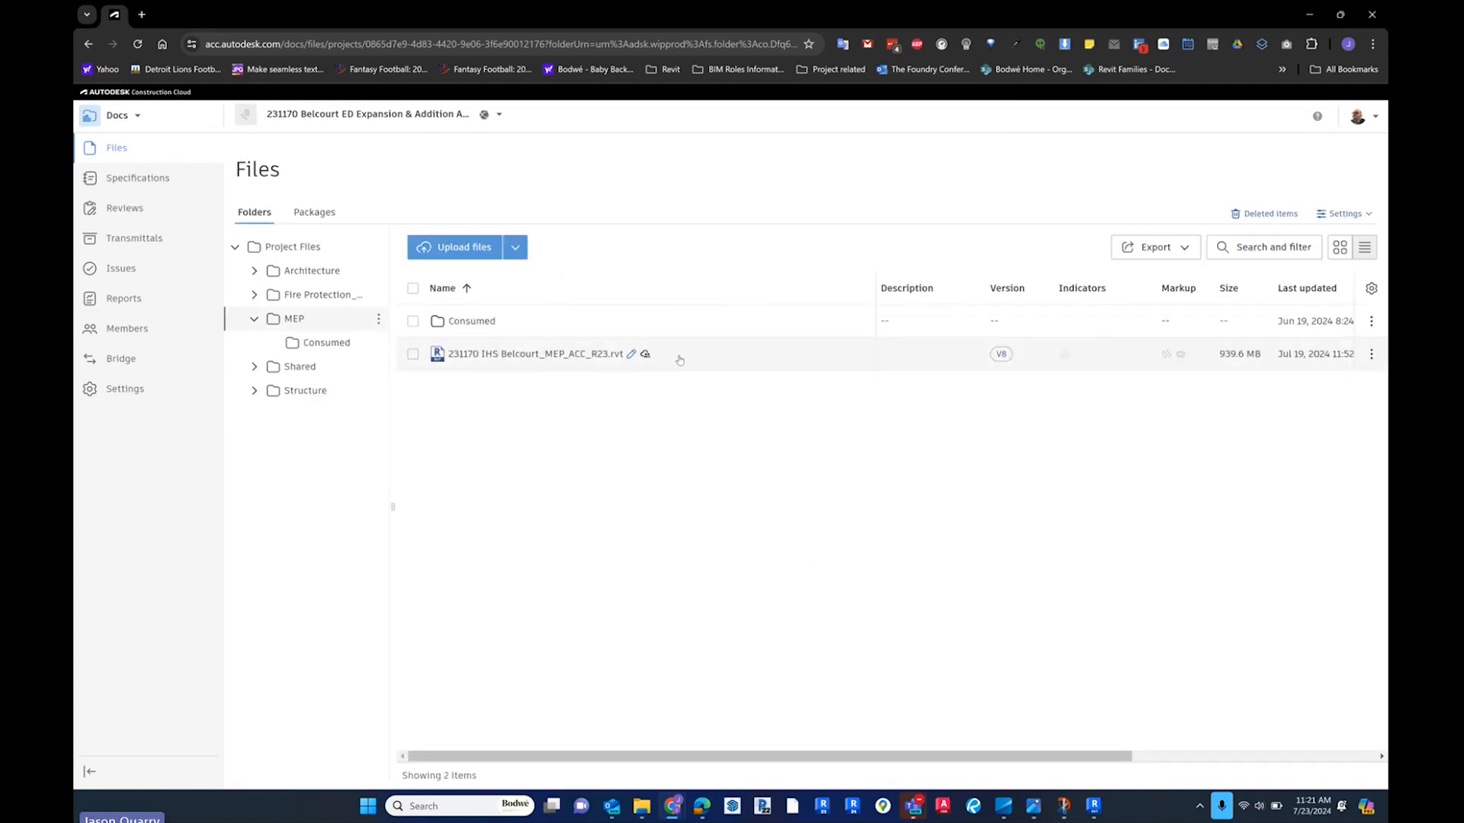
# - Switch back to Revit and check the publish status of the models in the MEP and Structure folders
pyautogui.click(1093, 805)
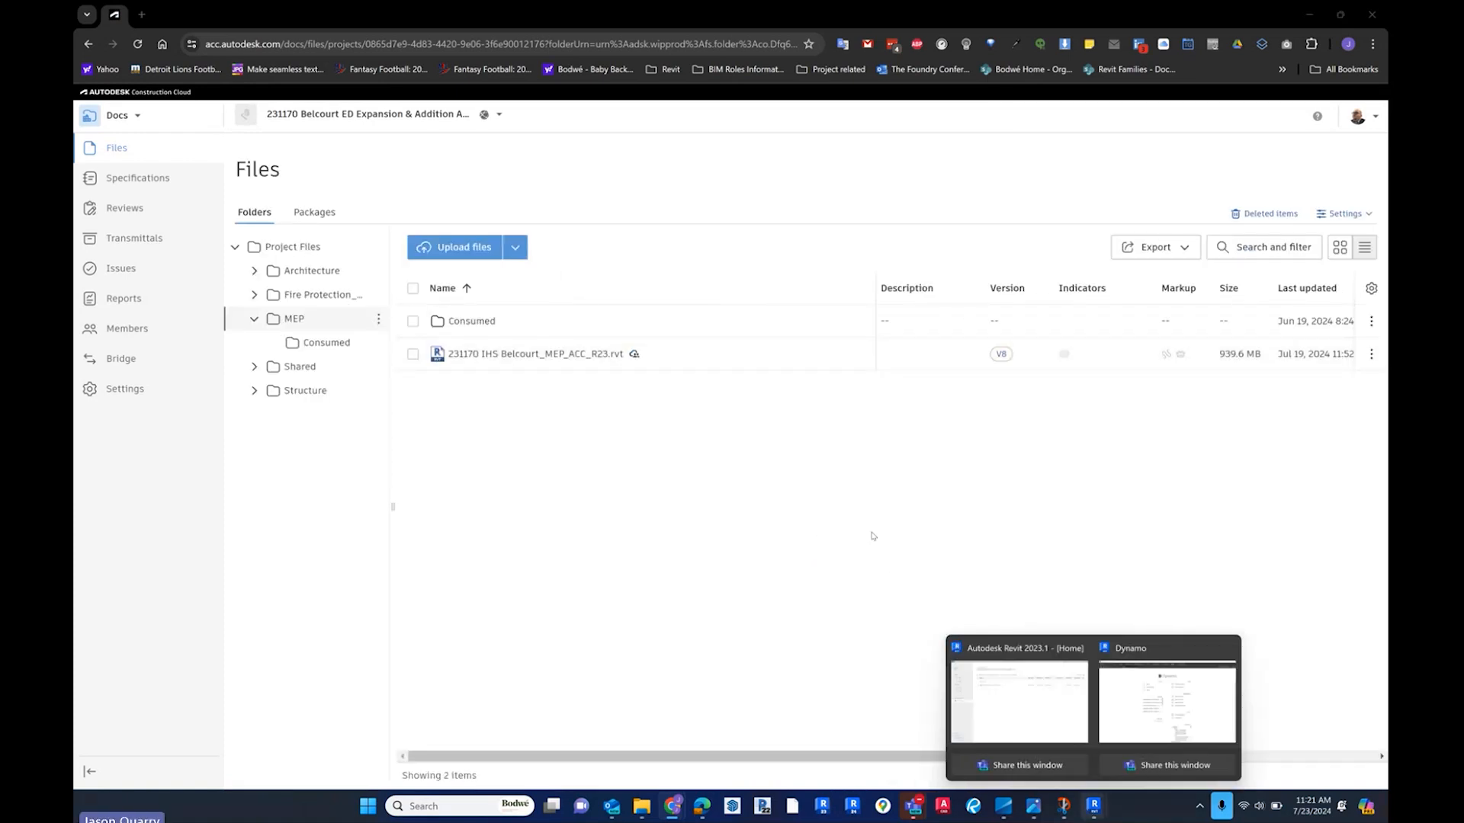
pyautogui.click(1054, 712)
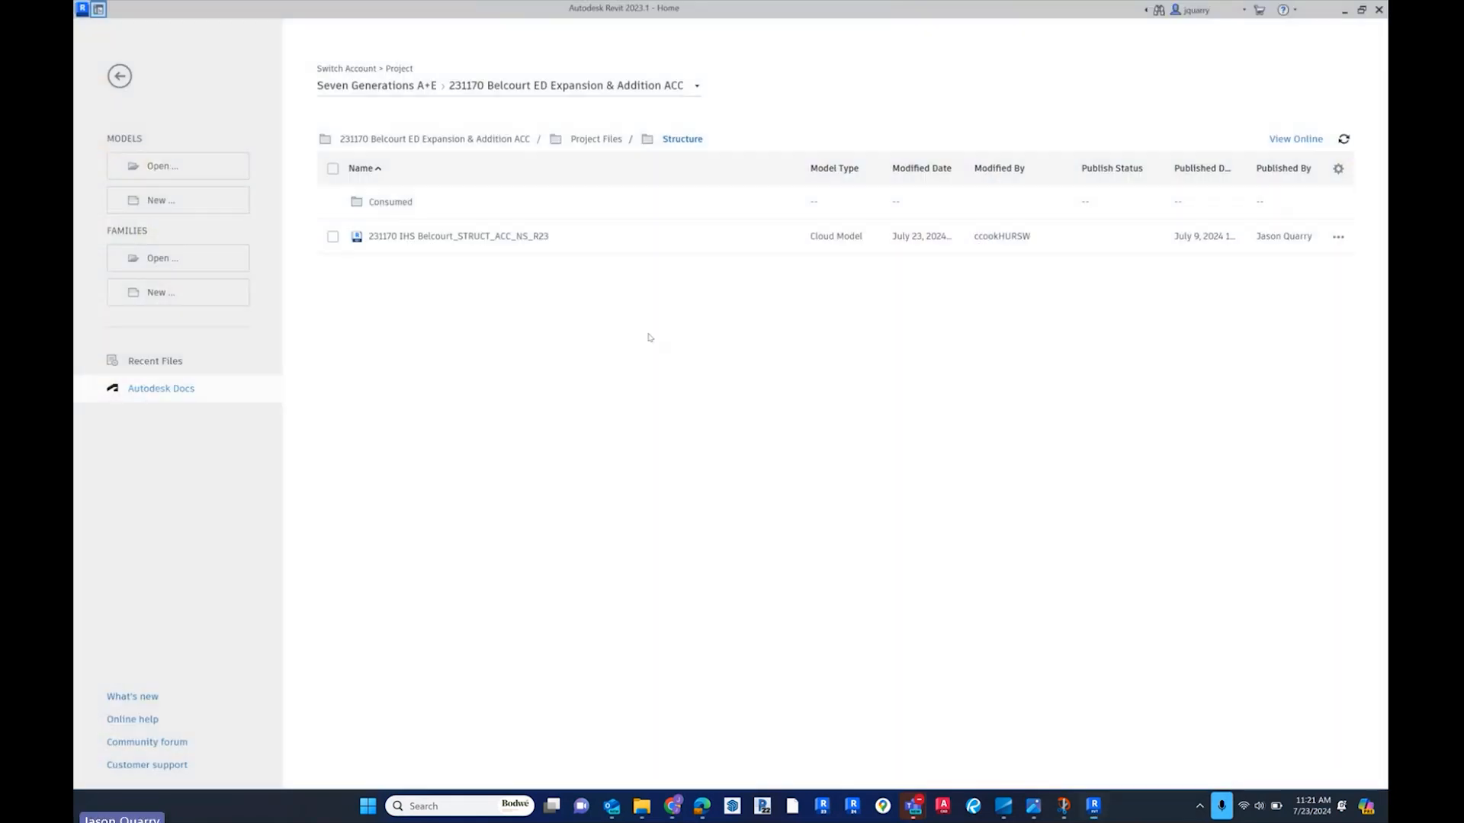
pyautogui.click(587, 138)
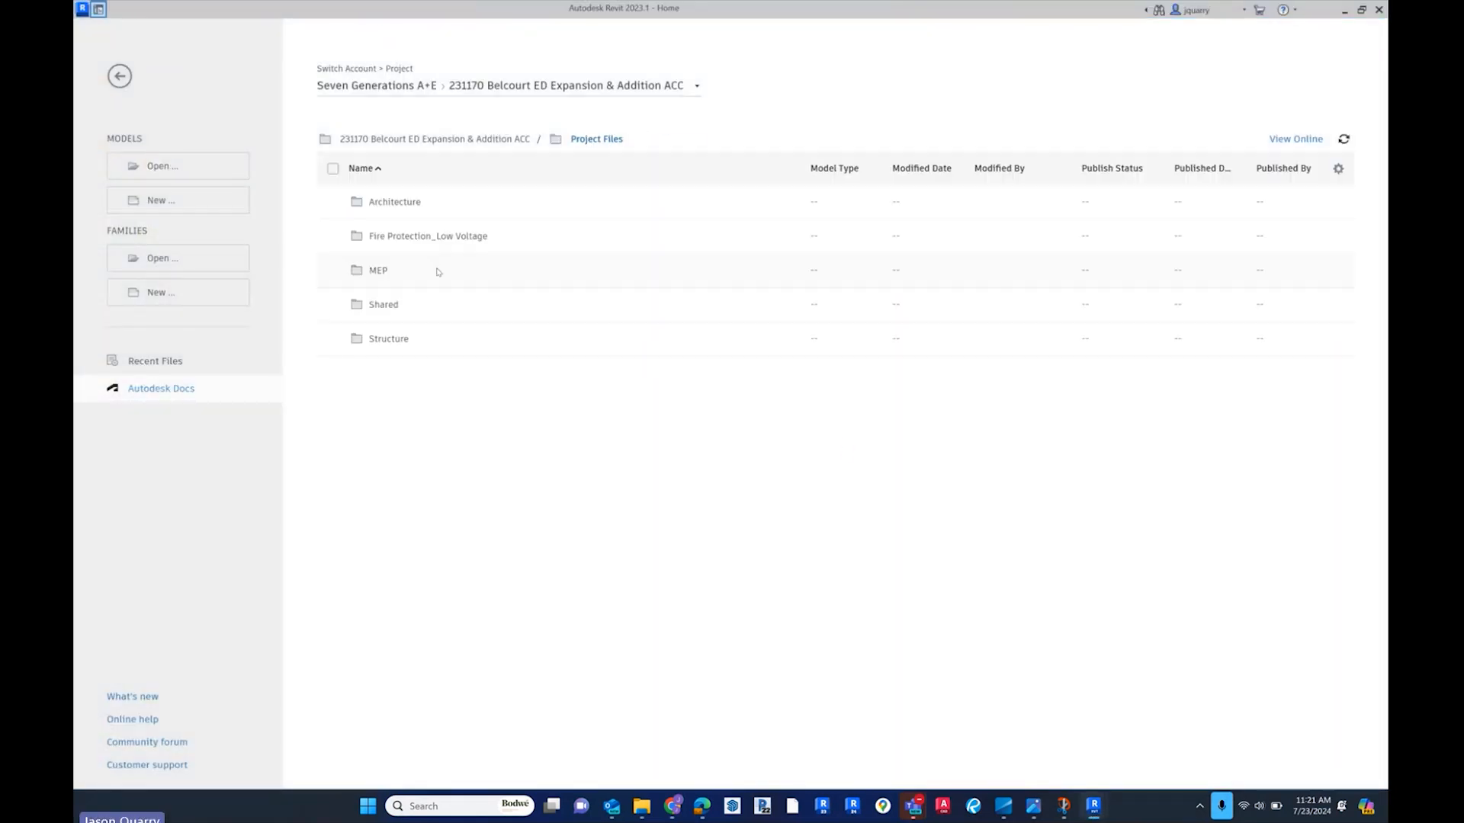
pyautogui.click(370, 270)
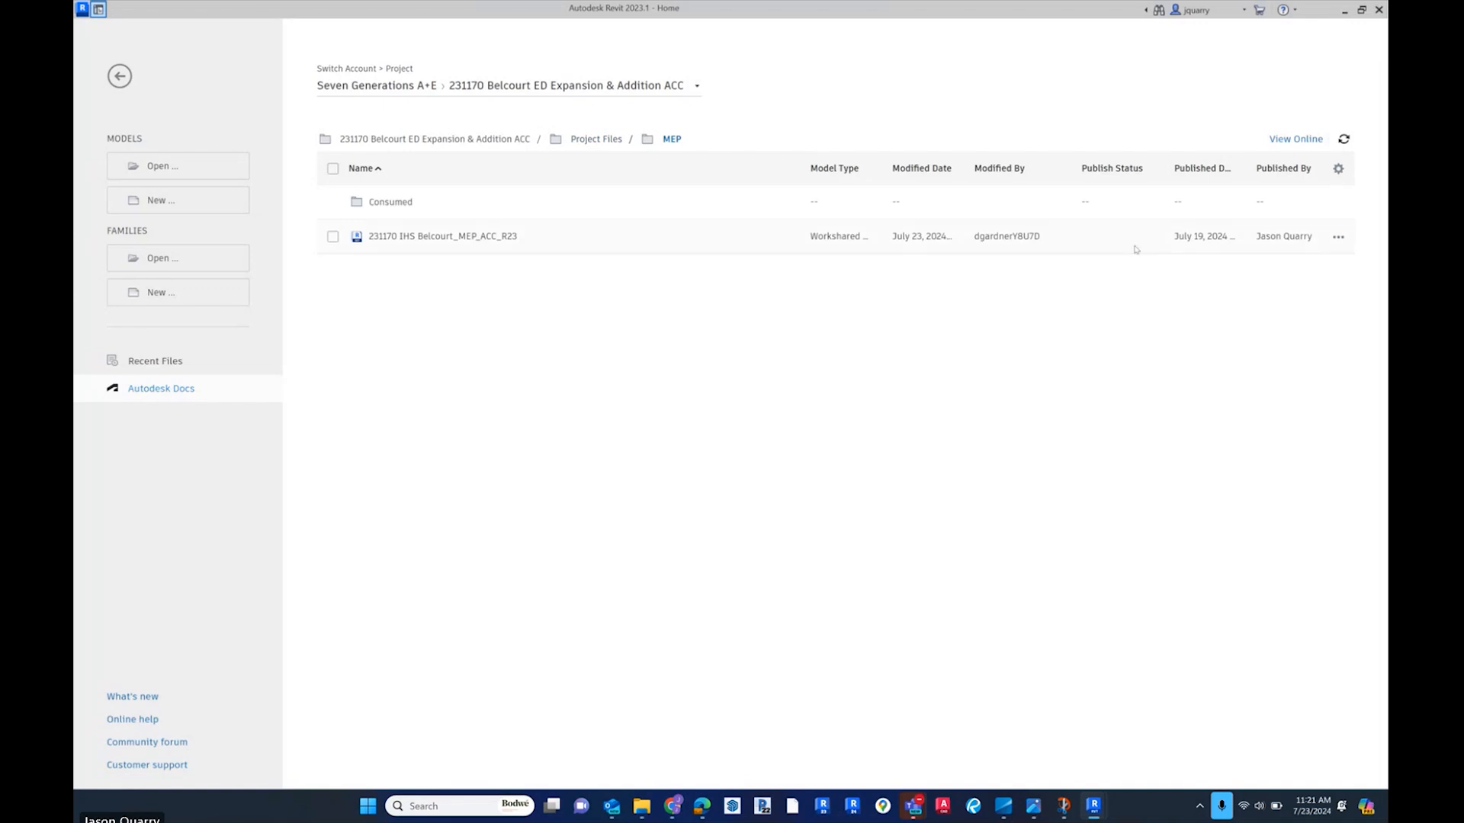
pyautogui.click(1339, 238)
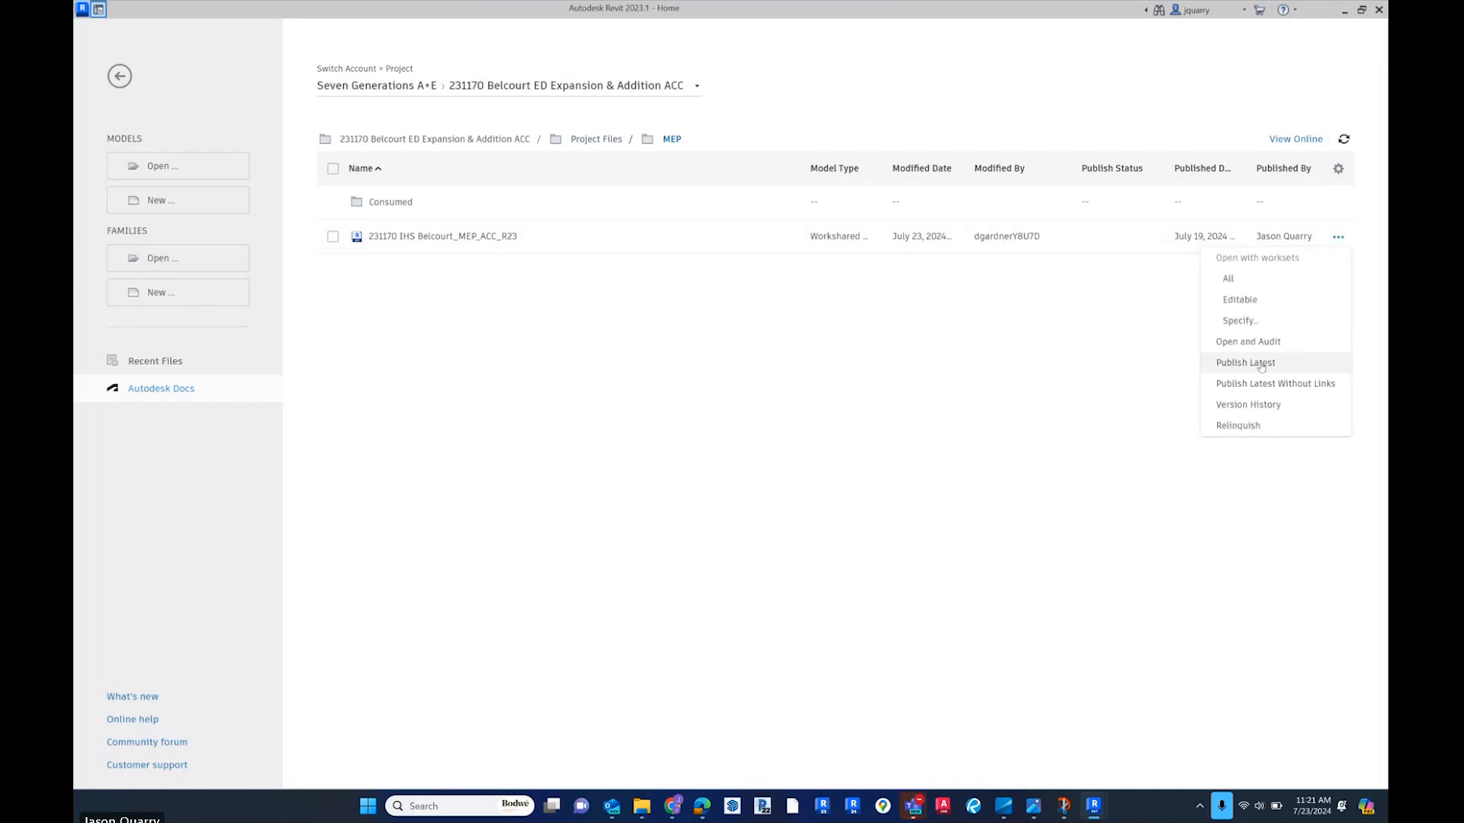
pyautogui.click(1004, 354)
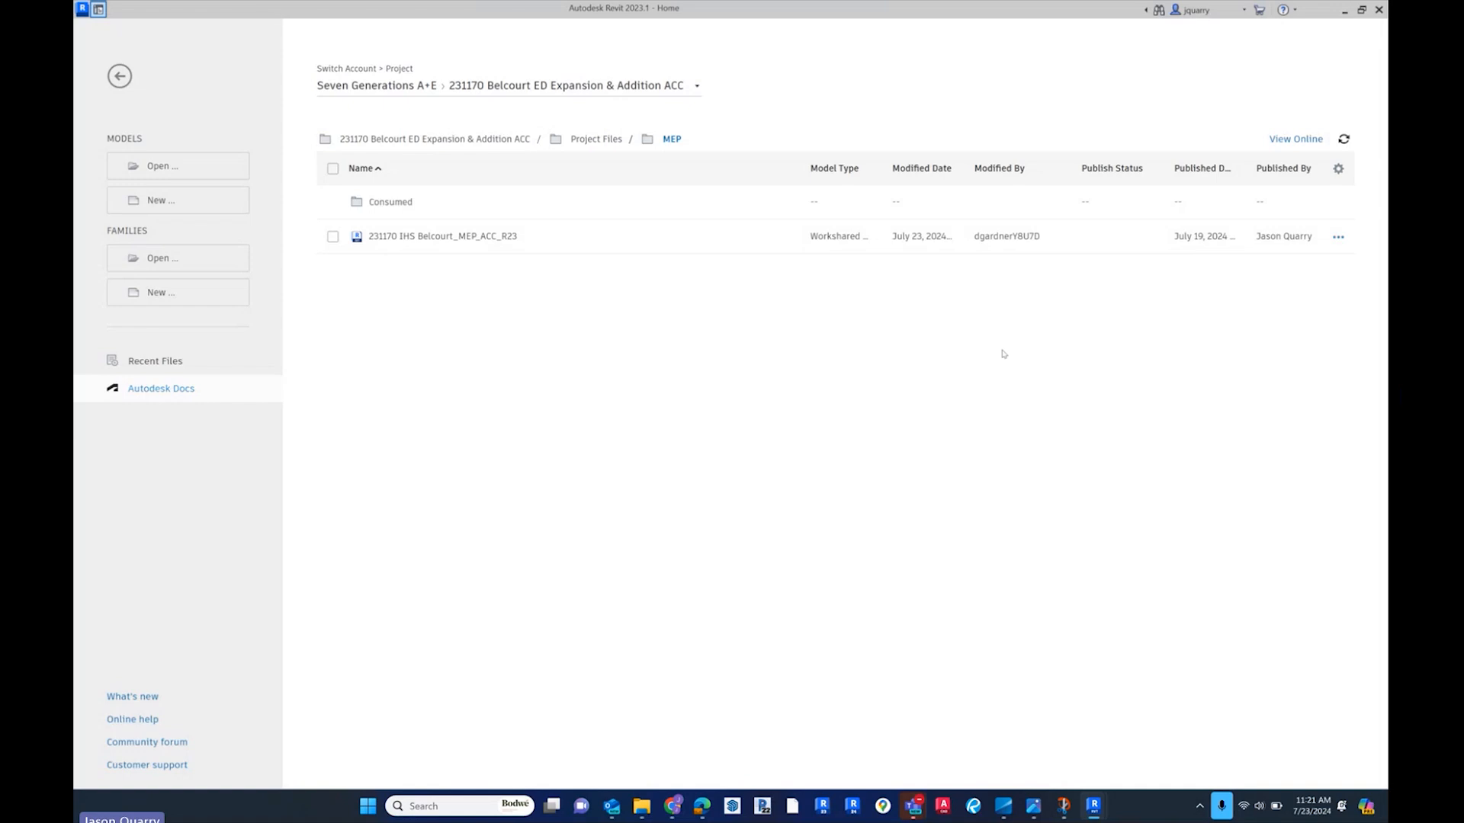
pyautogui.click(585, 145)
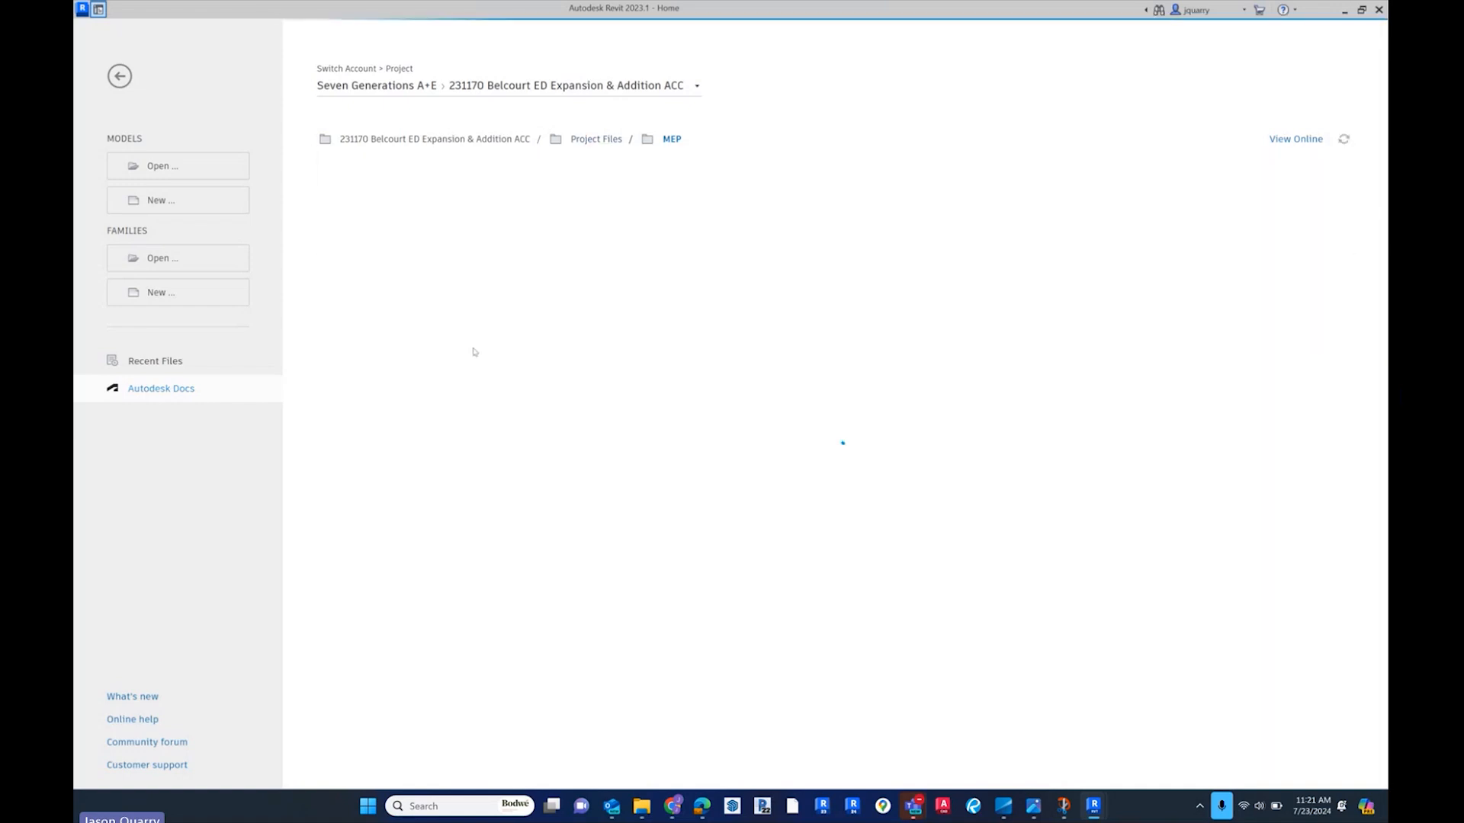
pyautogui.click(395, 337)
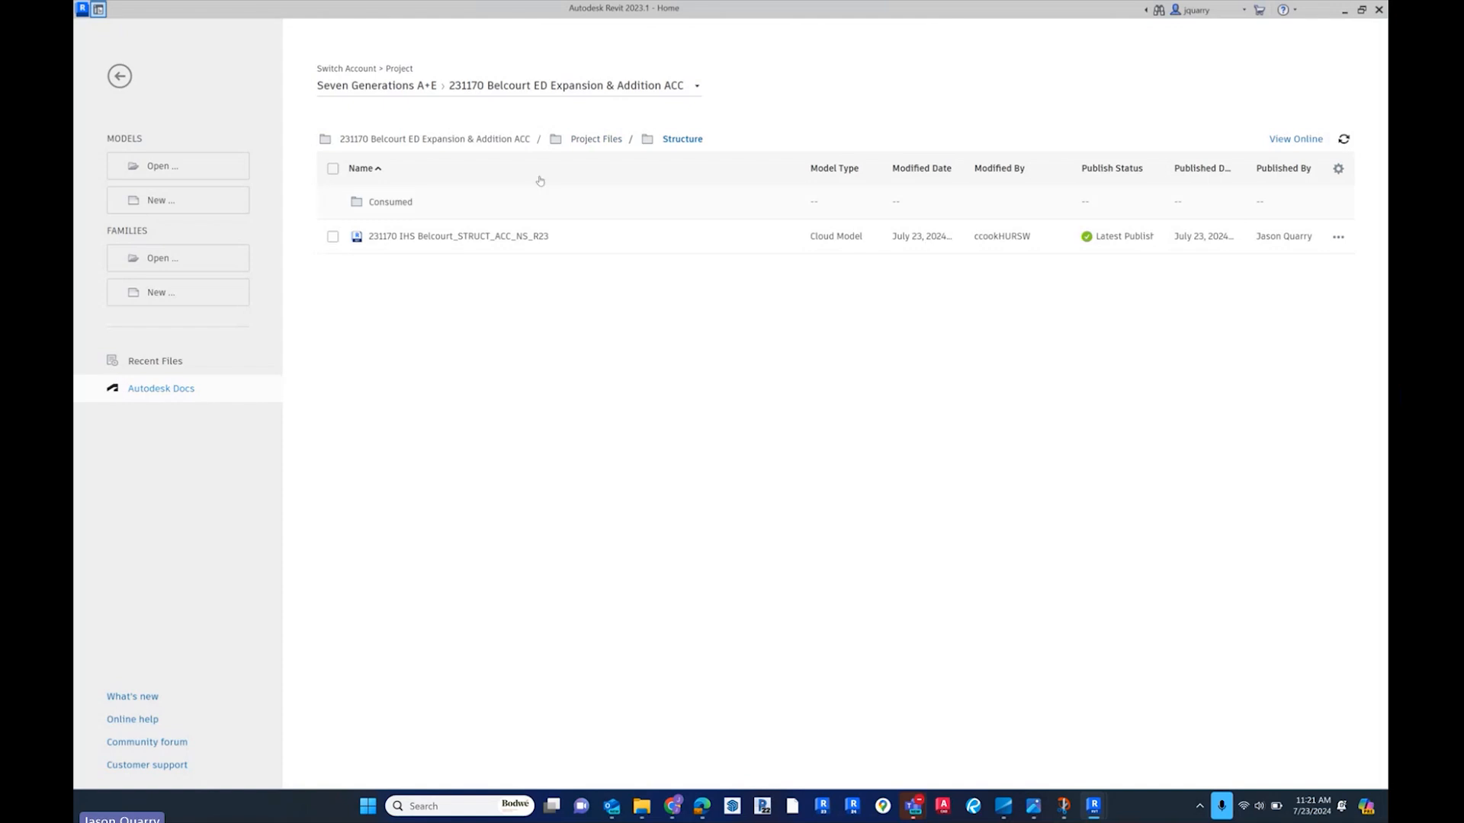
# - Check the publish status of the models in the MEP, Fire Protection_Low Voltage, Architecture and Structure folders
pyautogui.click(596, 143)
pyautogui.click(383, 272)
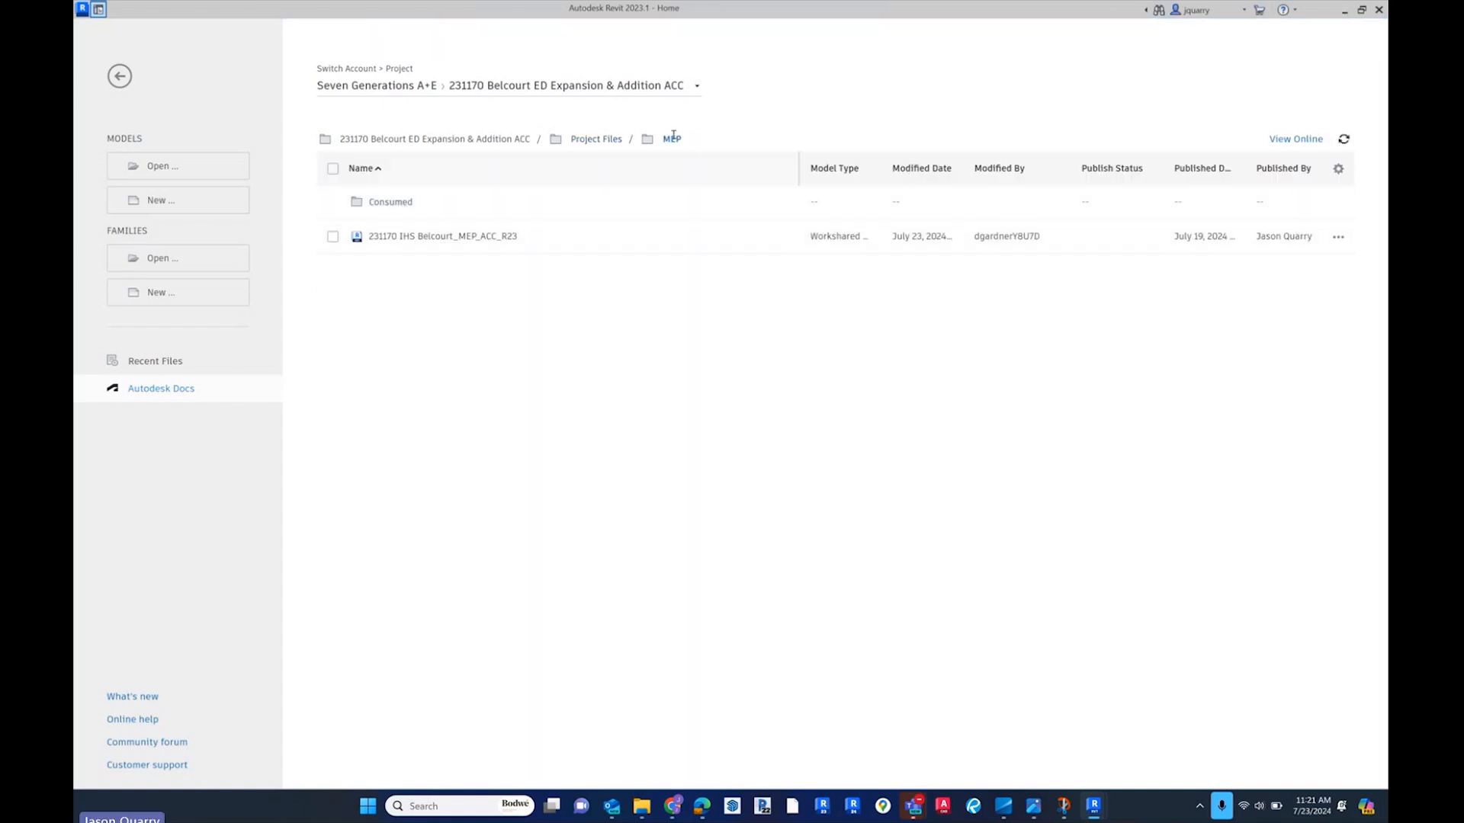
pyautogui.click(595, 139)
pyautogui.click(408, 243)
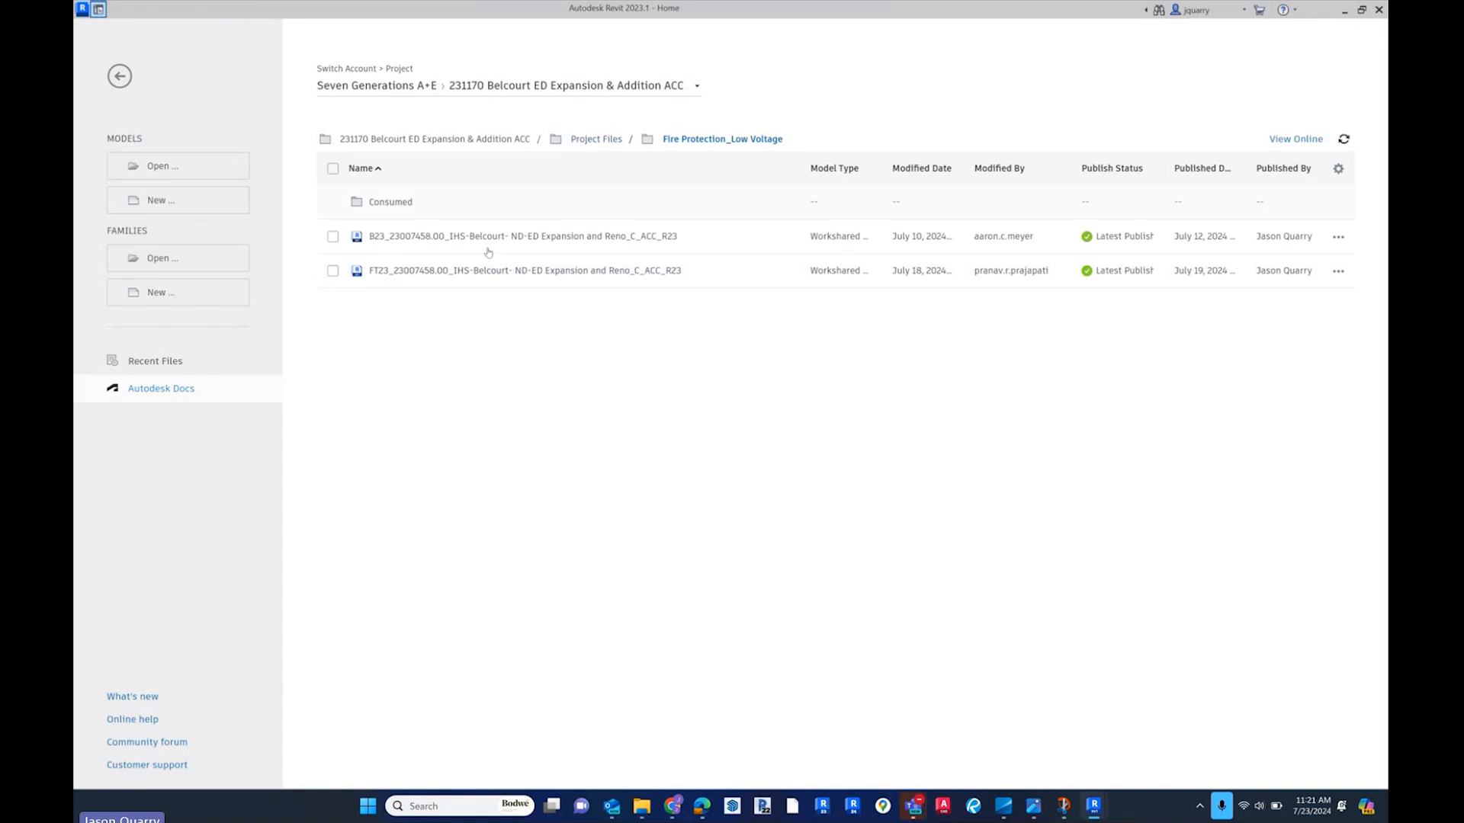
pyautogui.click(578, 142)
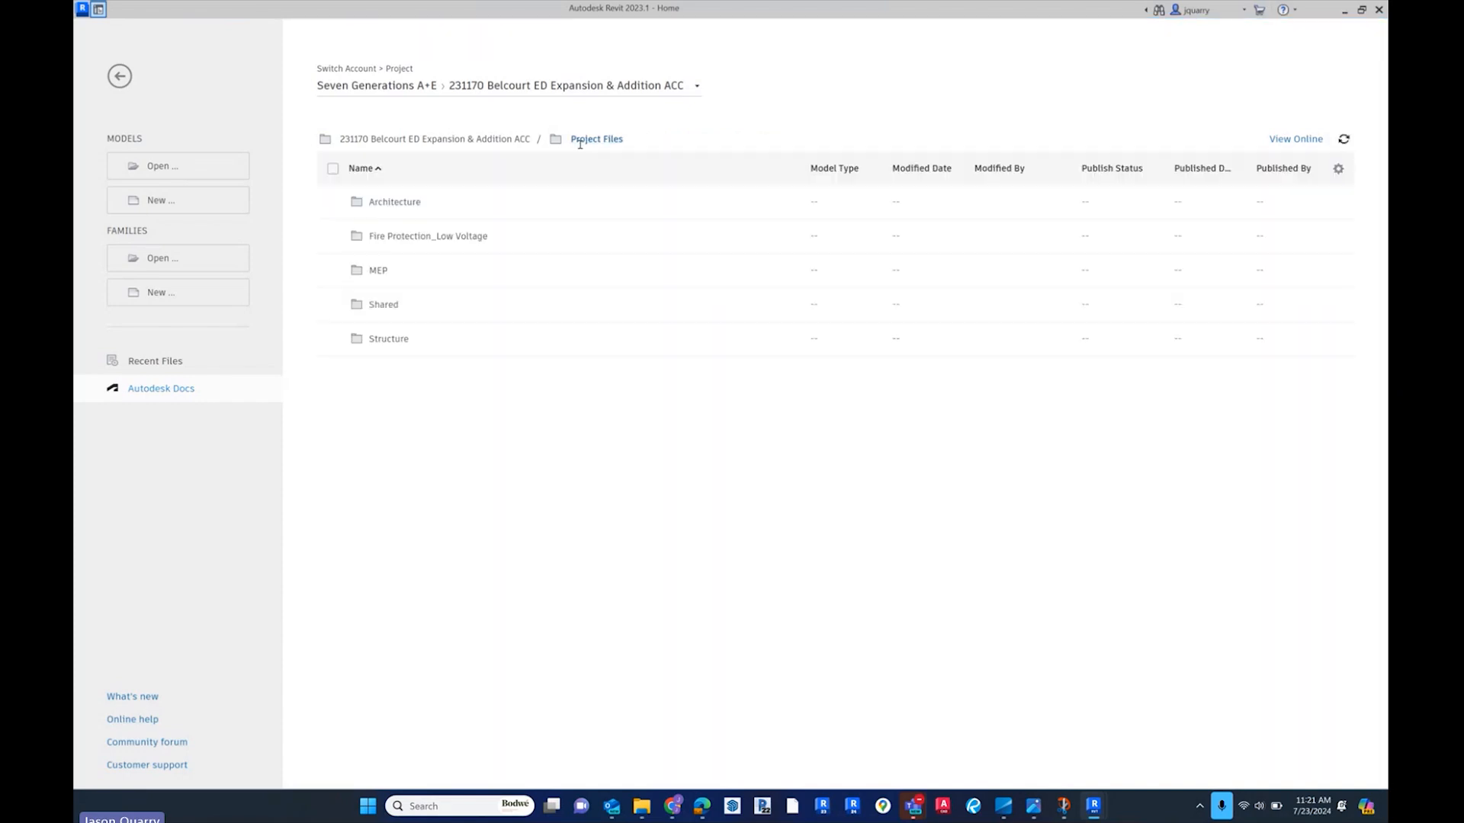
pyautogui.click(394, 202)
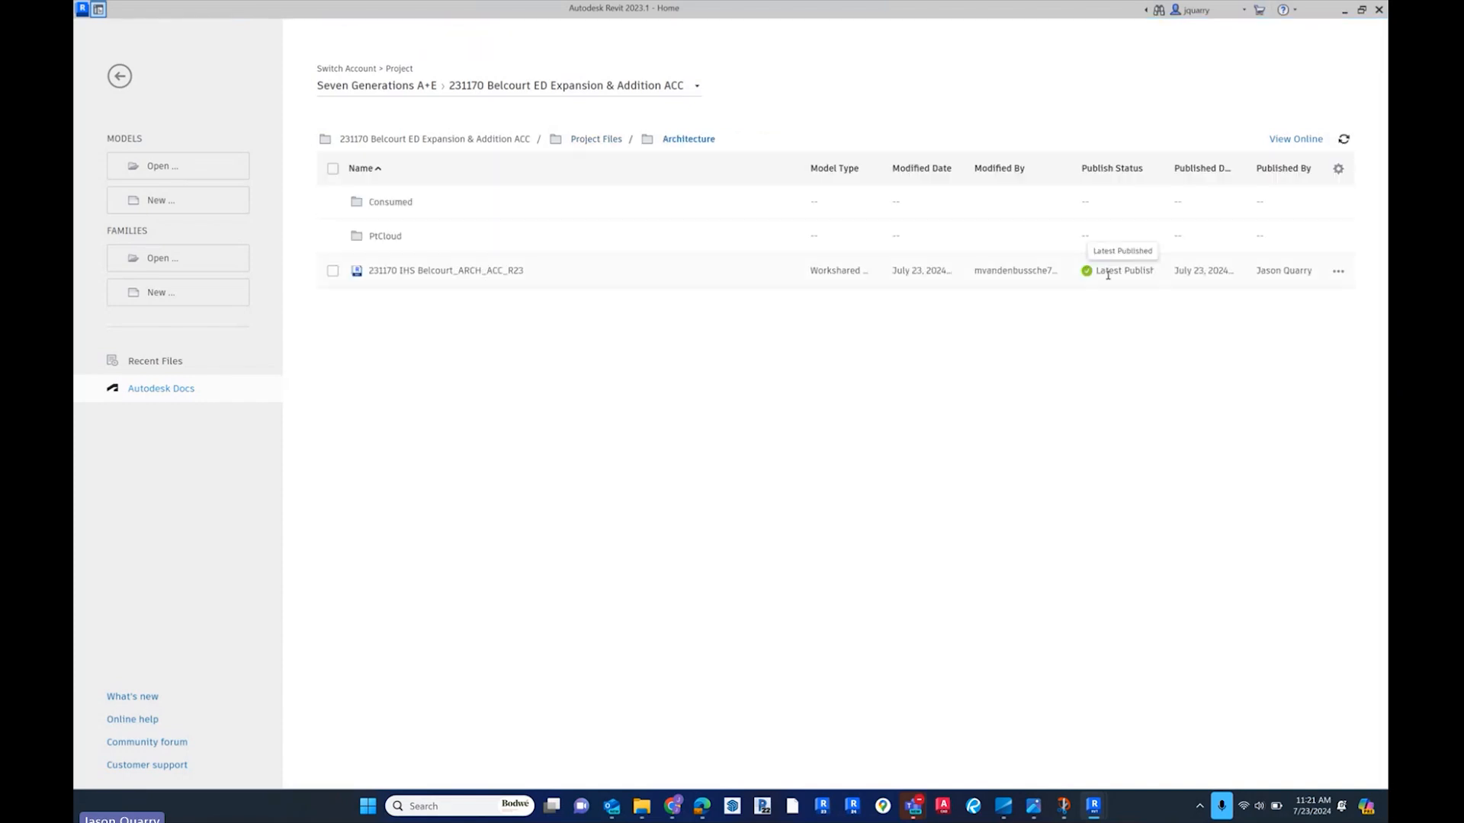
pyautogui.click(595, 139)
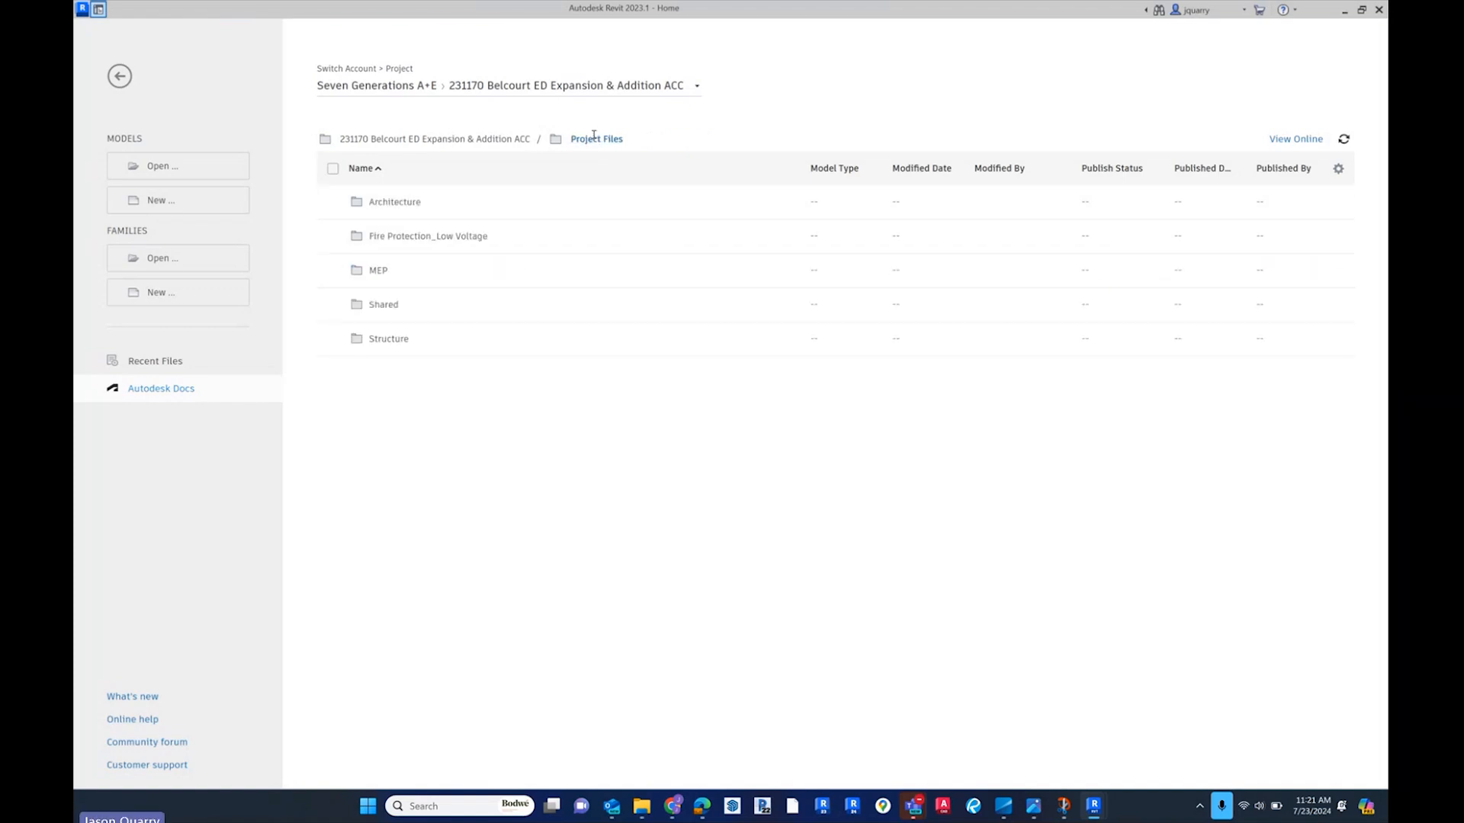
pyautogui.click(378, 271)
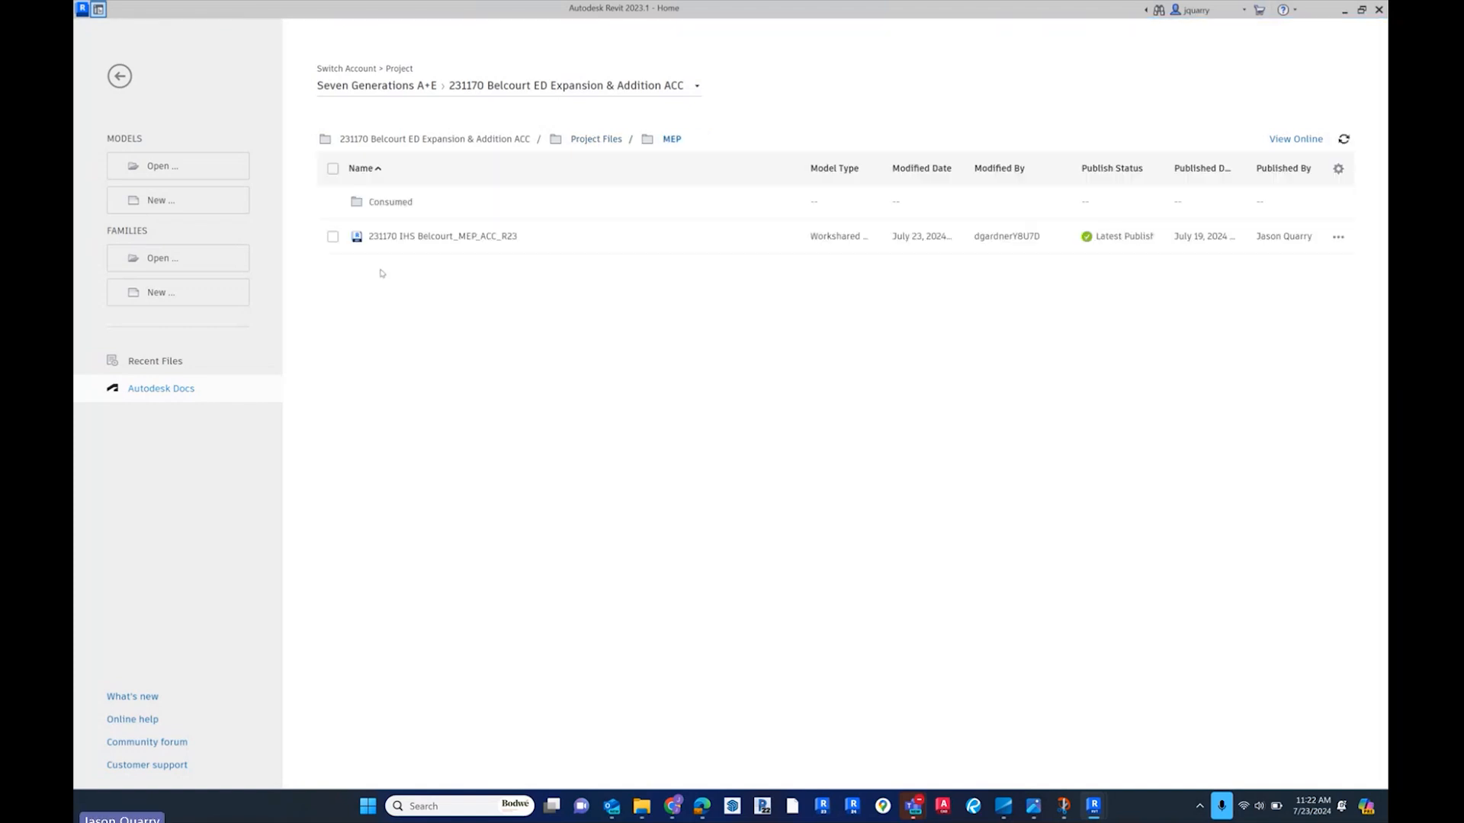
pyautogui.click(595, 139)
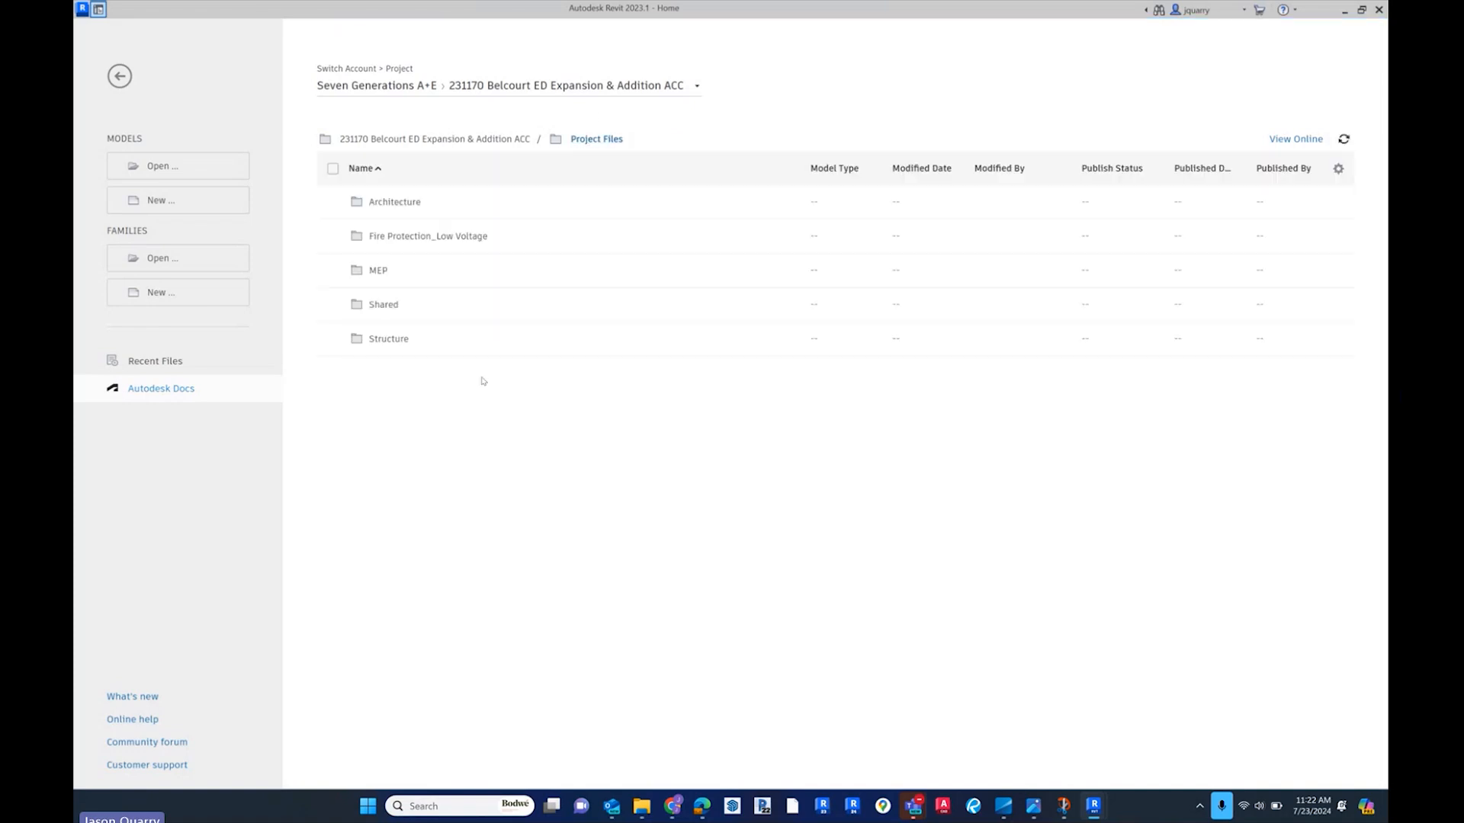
pyautogui.click(390, 338)
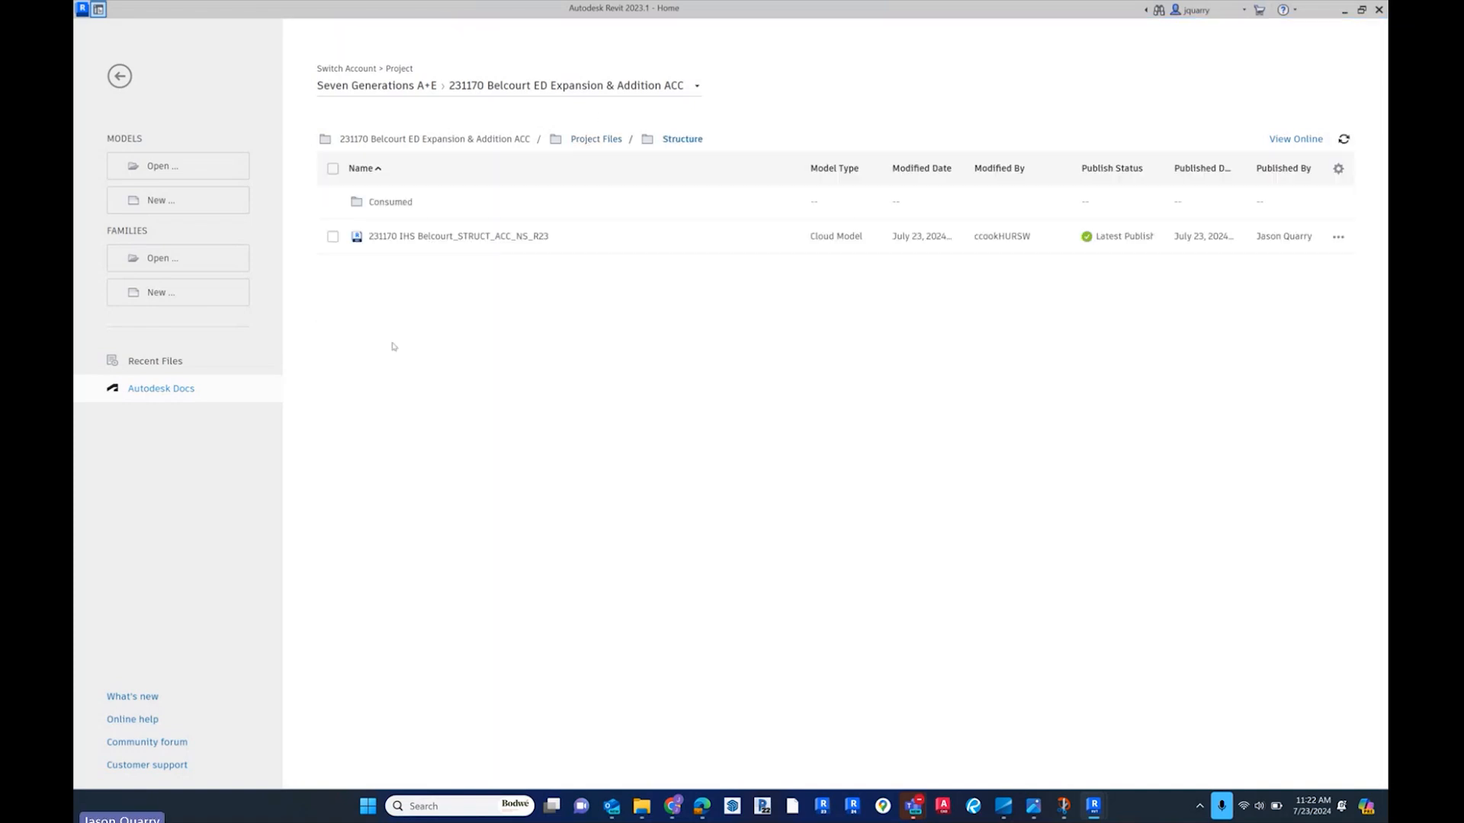
# - Switch to Autodesk Docs in Chrome, reload the MEP folder page, and open the project's Model Coordination module
pyautogui.click(1344, 10)
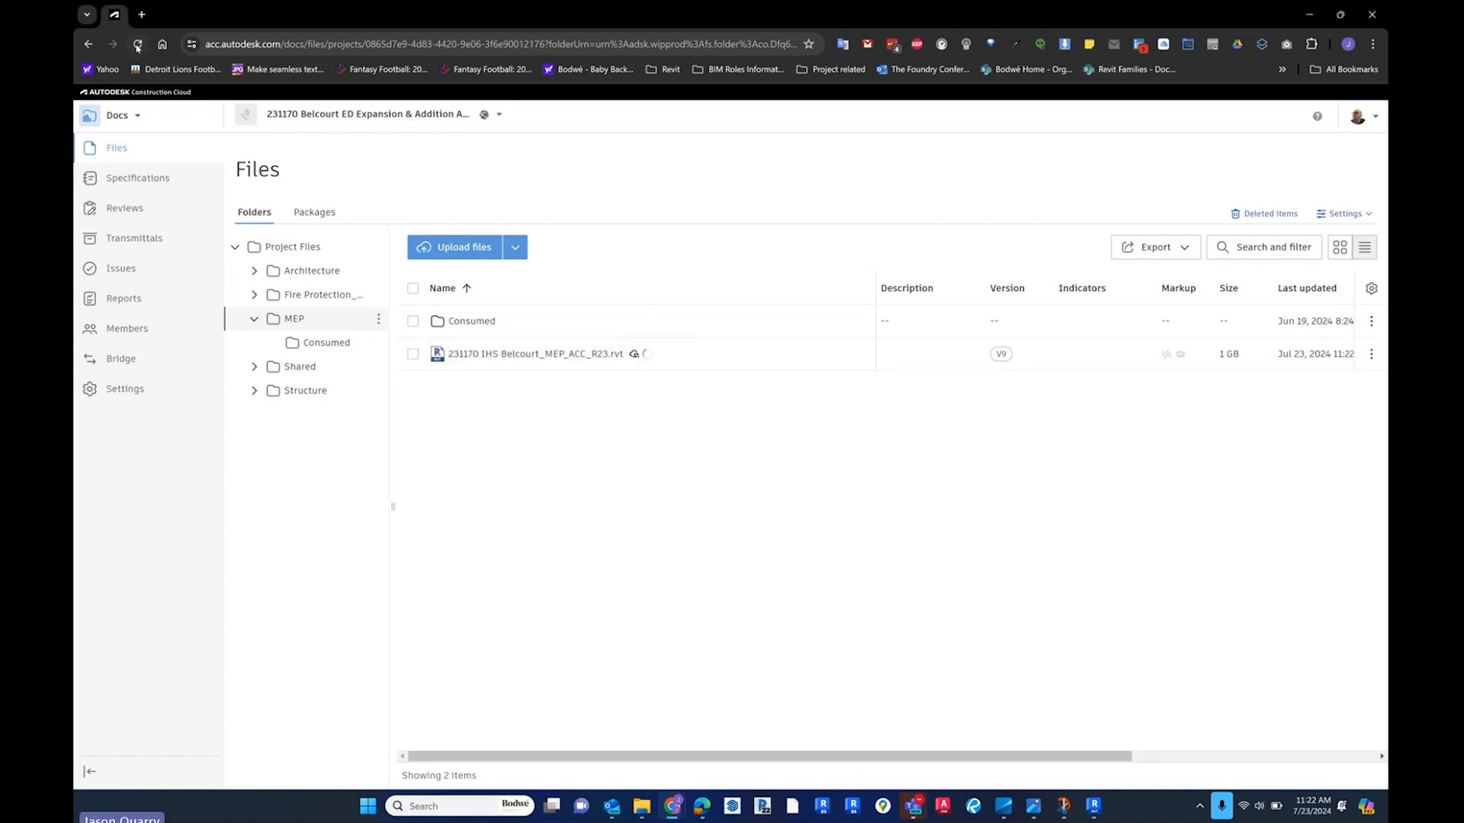
pyautogui.click(136, 46)
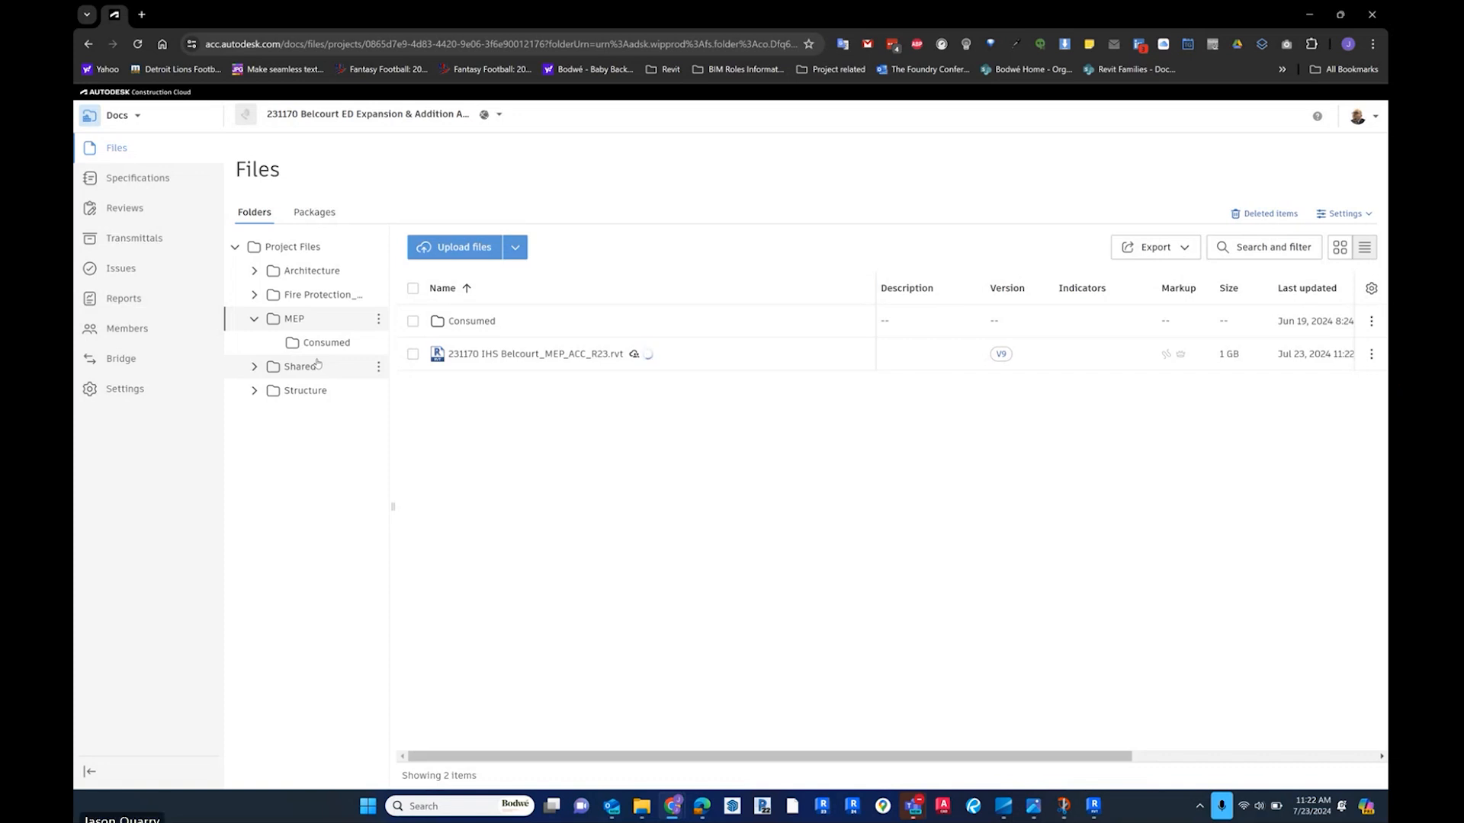
pyautogui.click(254, 318)
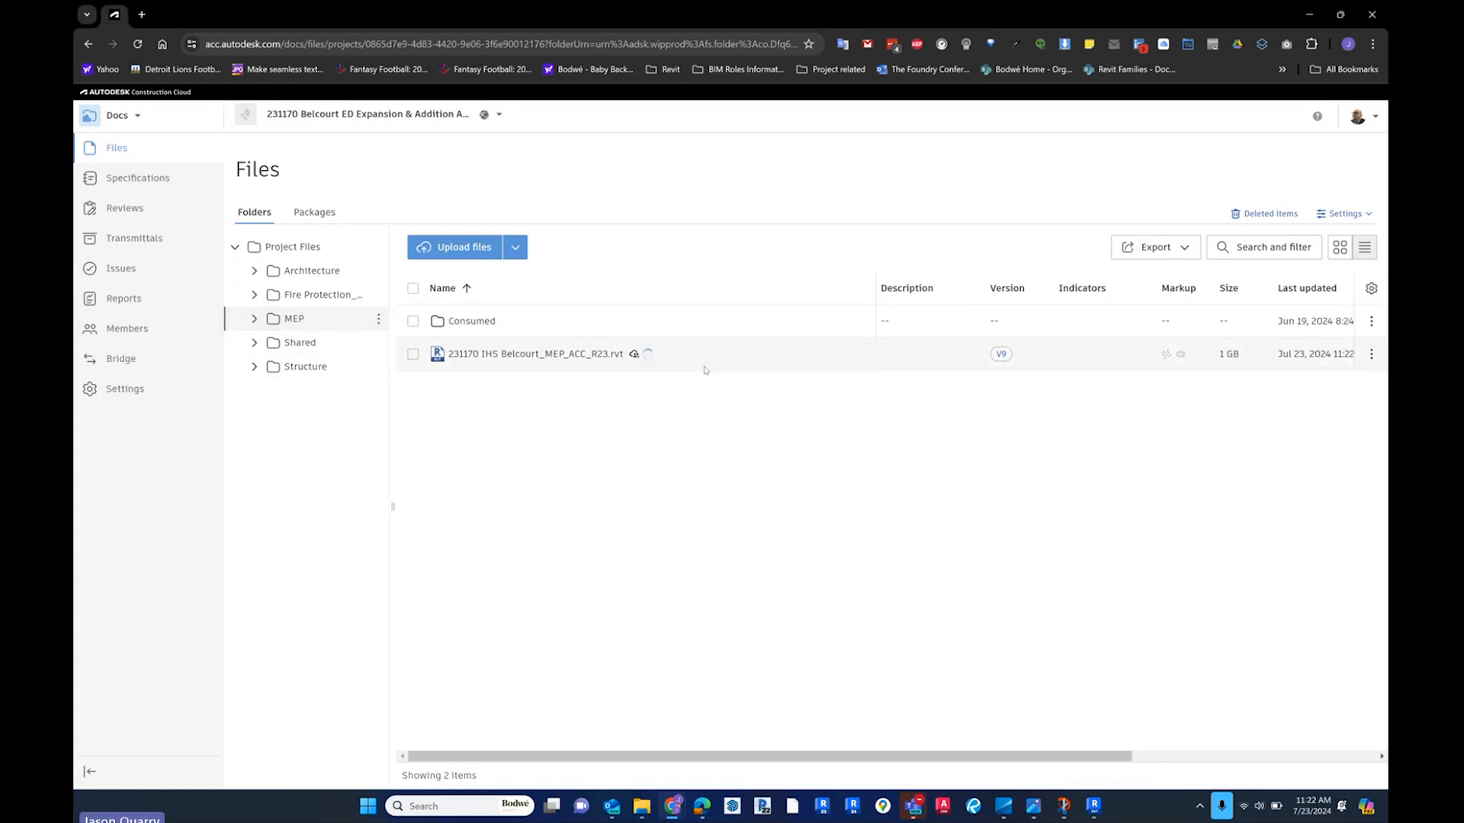
pyautogui.click(126, 116)
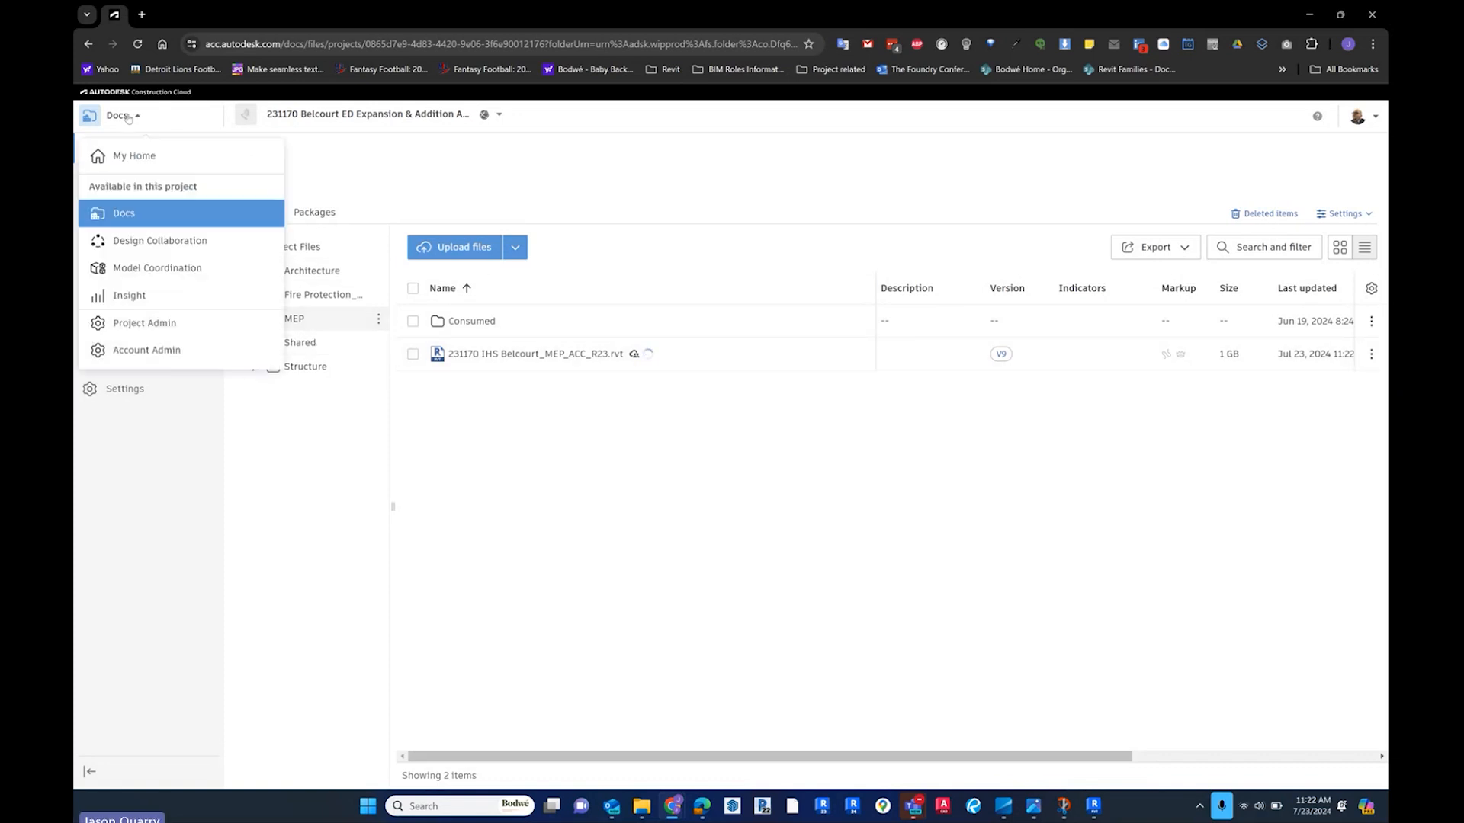
pyautogui.click(157, 268)
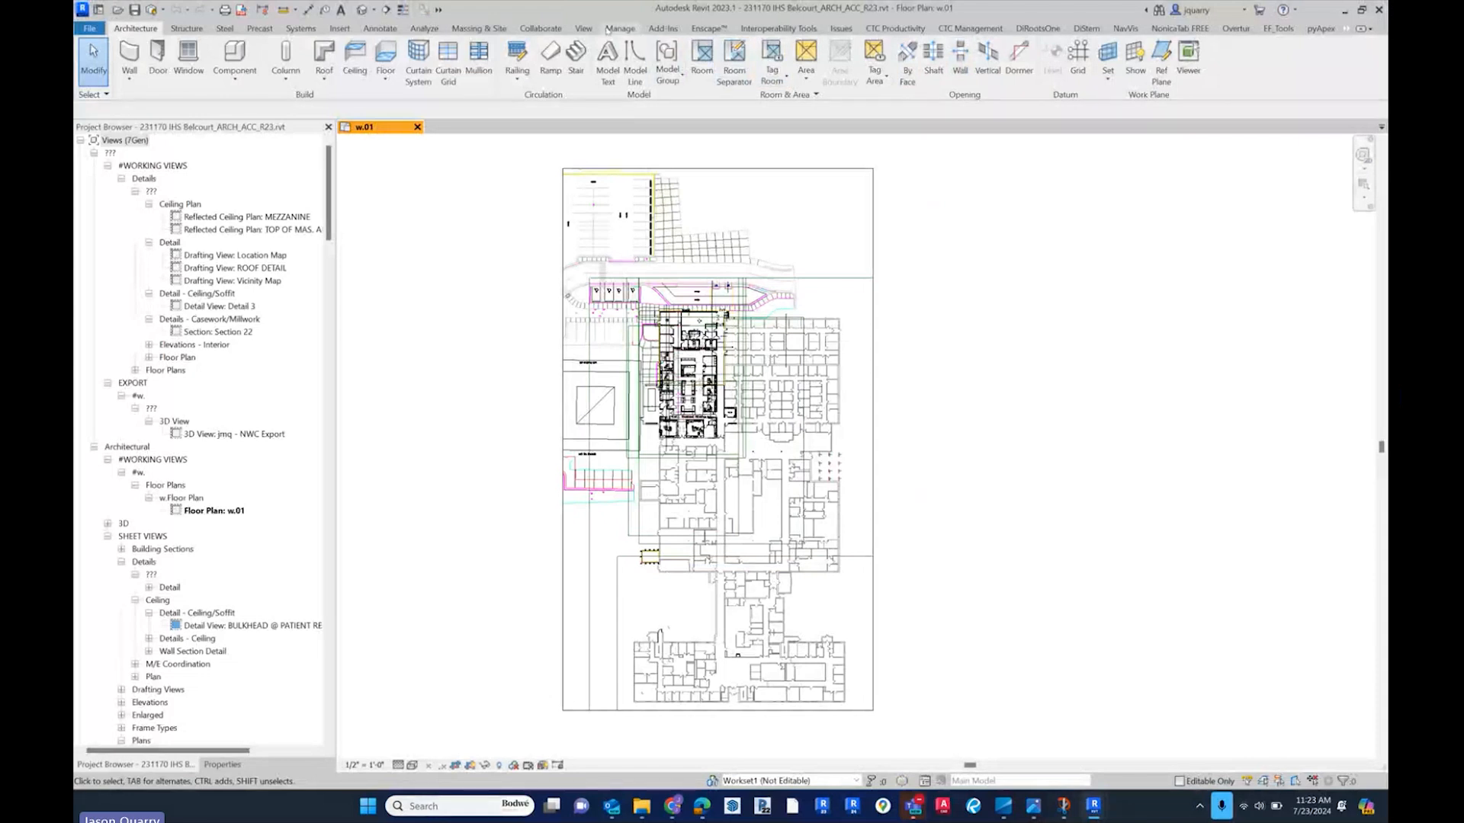
# - Review the NWC set and its included 3D view in the architectural model's Publish Settings, and save and close the settings
pyautogui.click(556, 29)
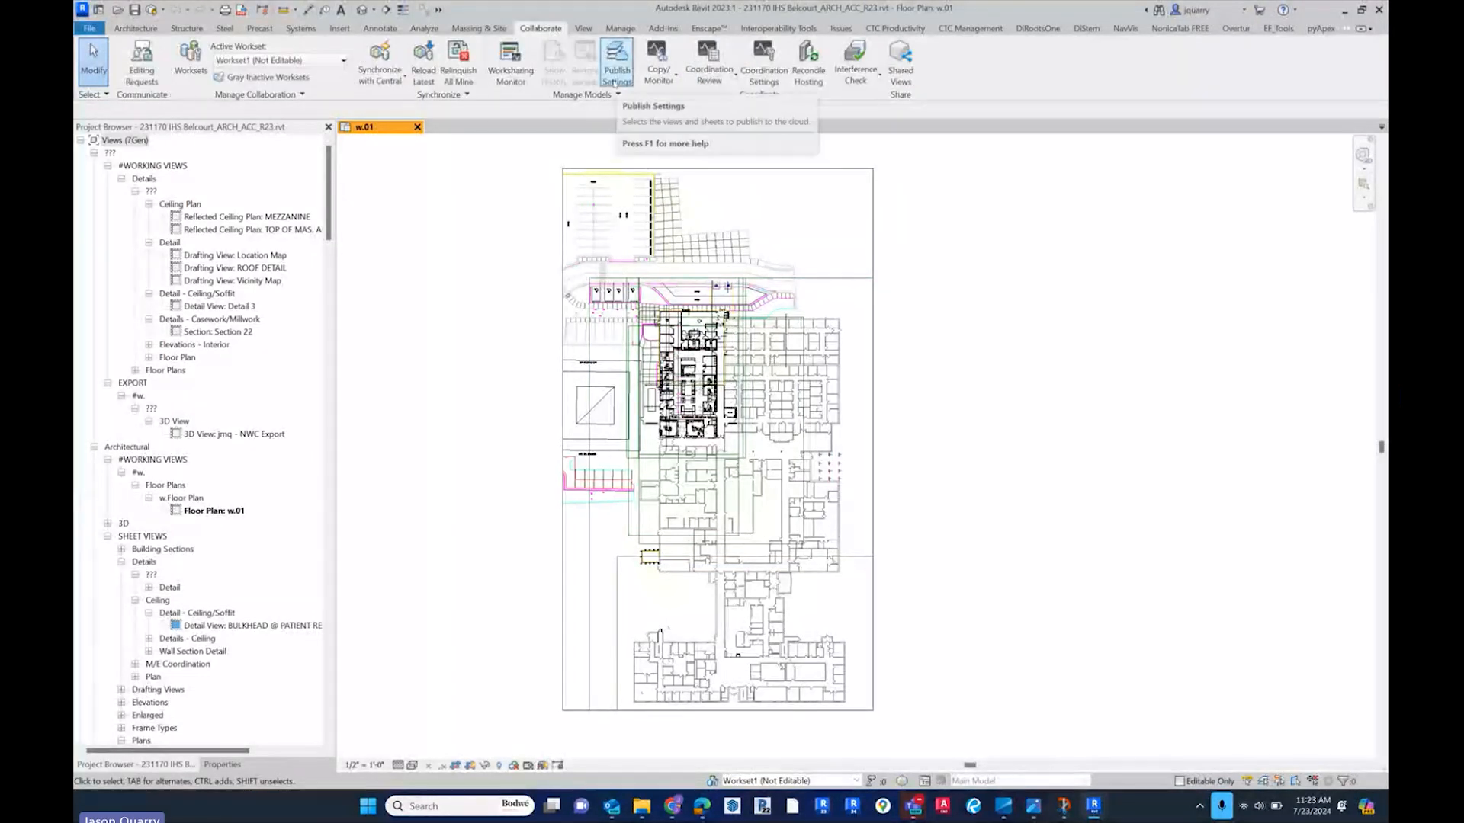
pyautogui.click(615, 83)
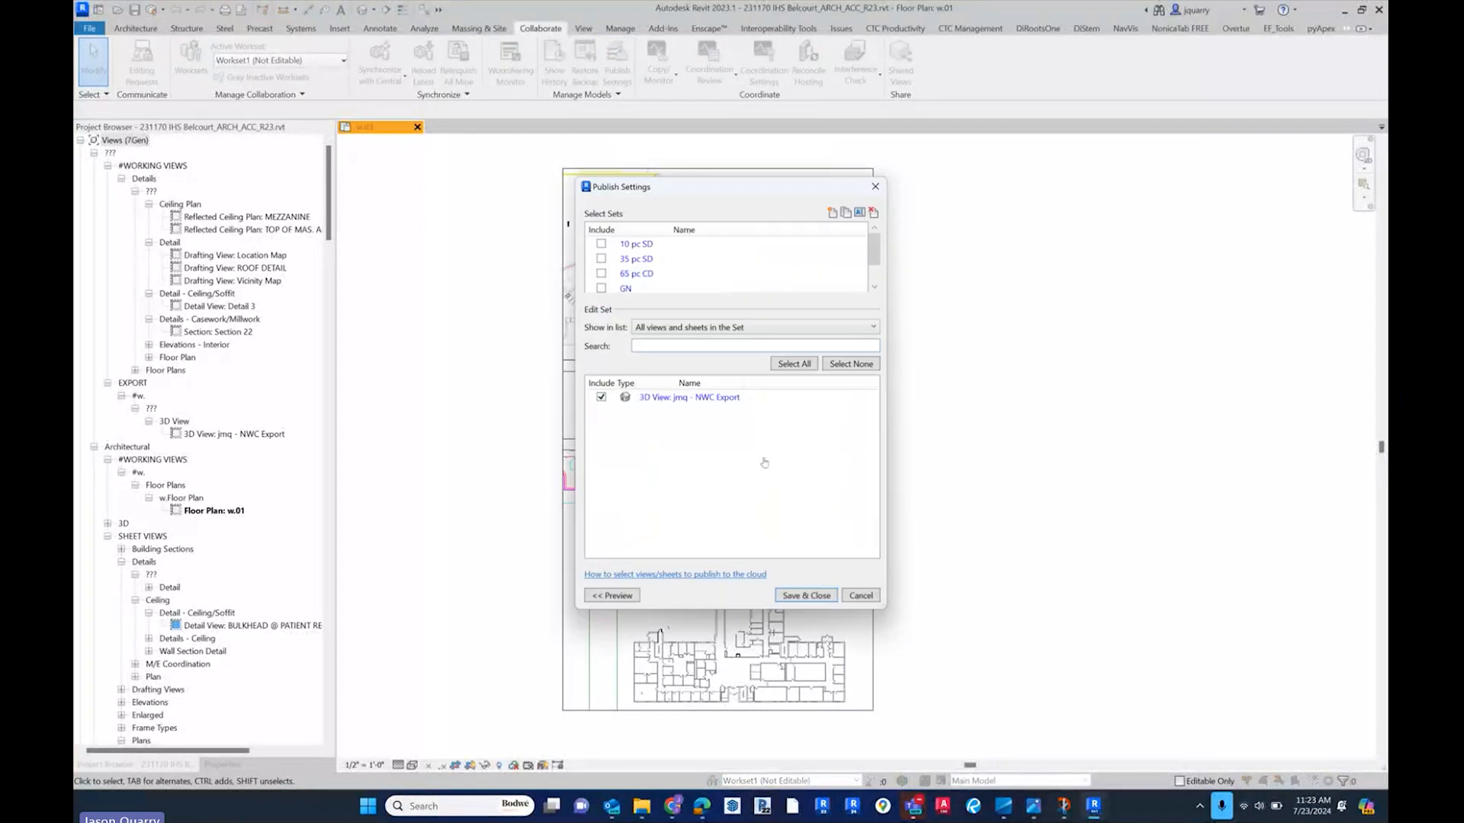
pyautogui.moveTo(878, 609); pyautogui.dragTo(1156, 727)
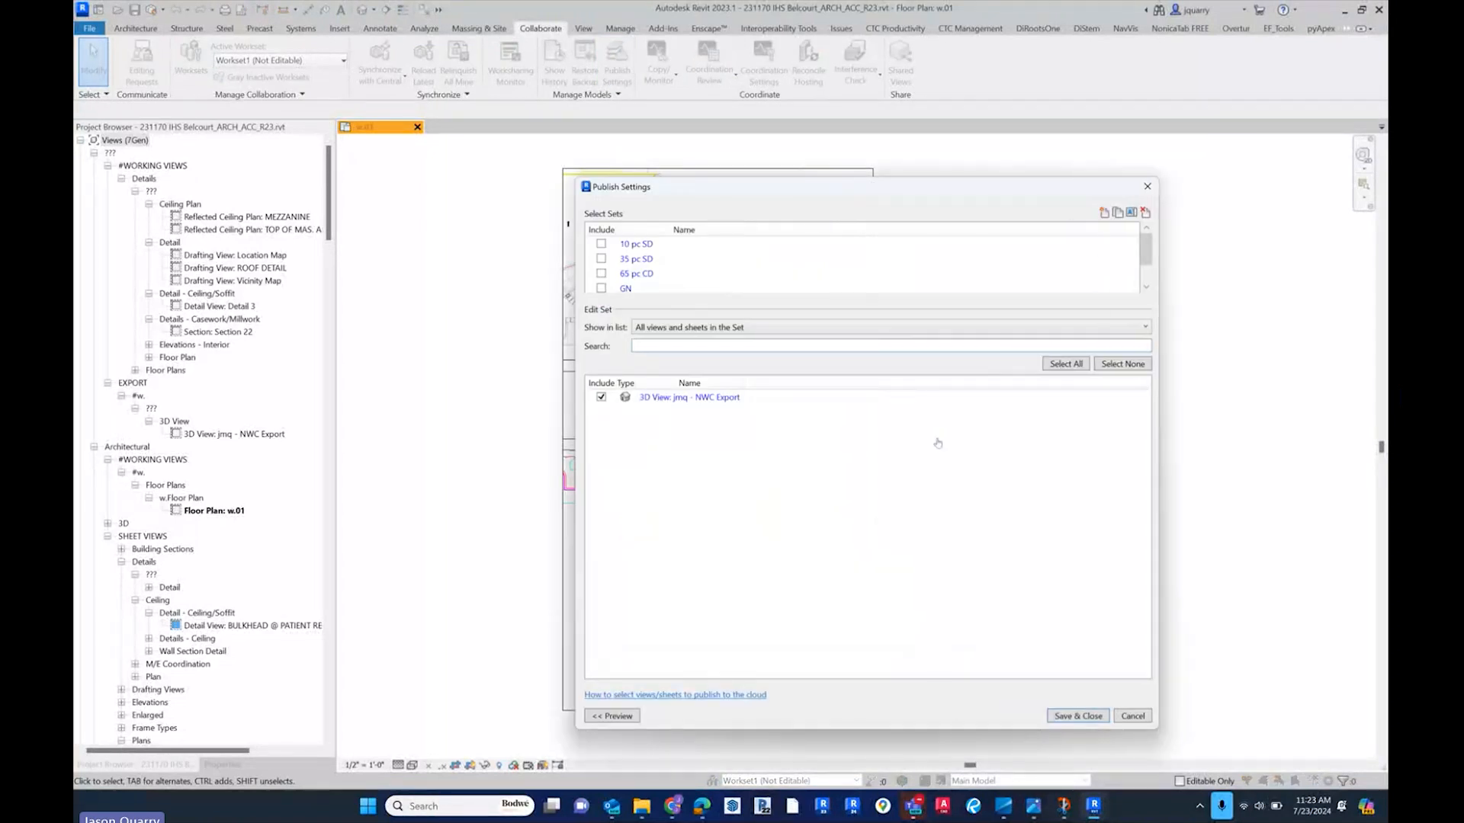
pyautogui.scroll(-1, 759, 267)
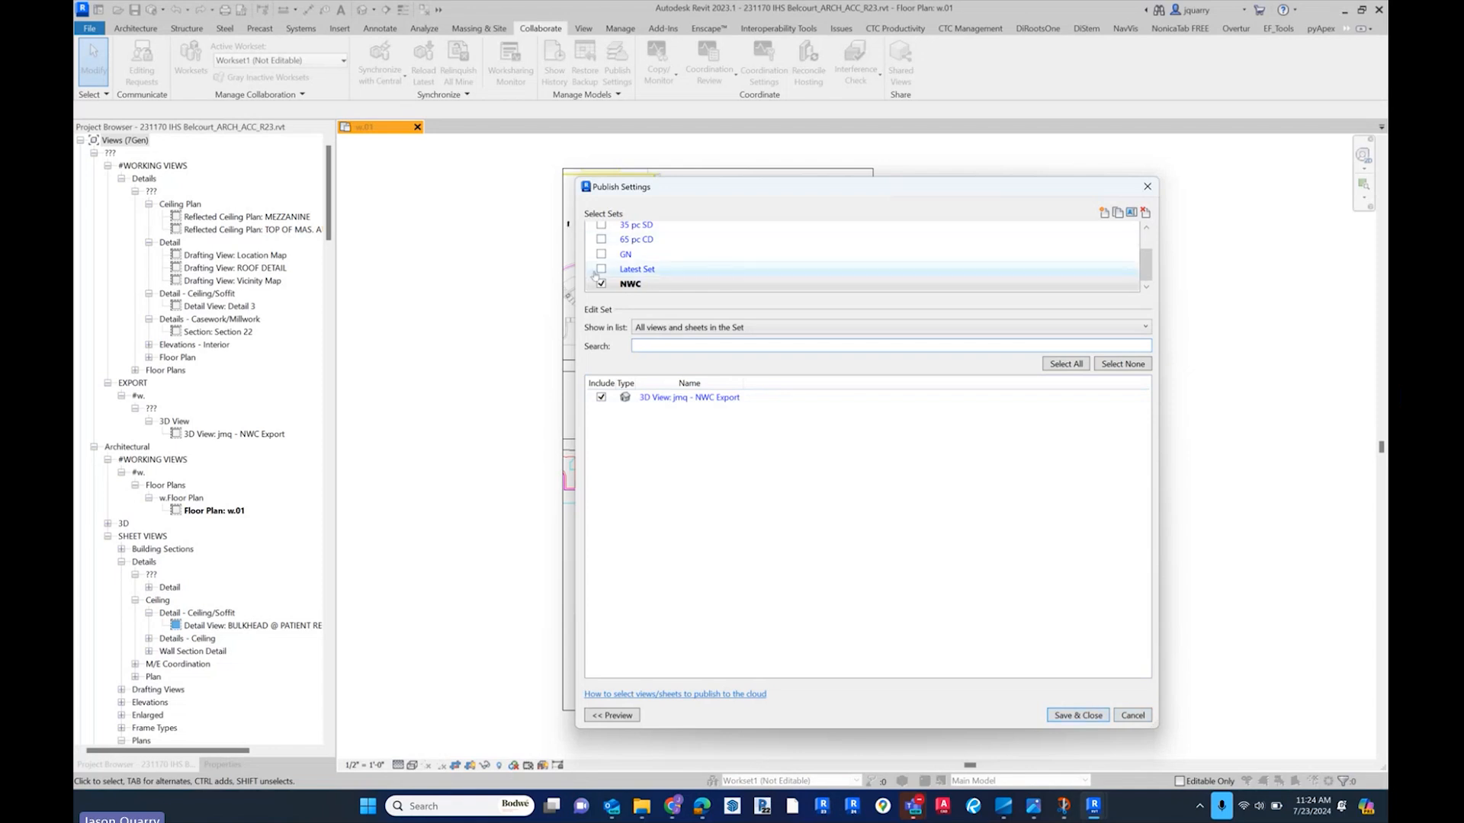
pyautogui.click(1090, 719)
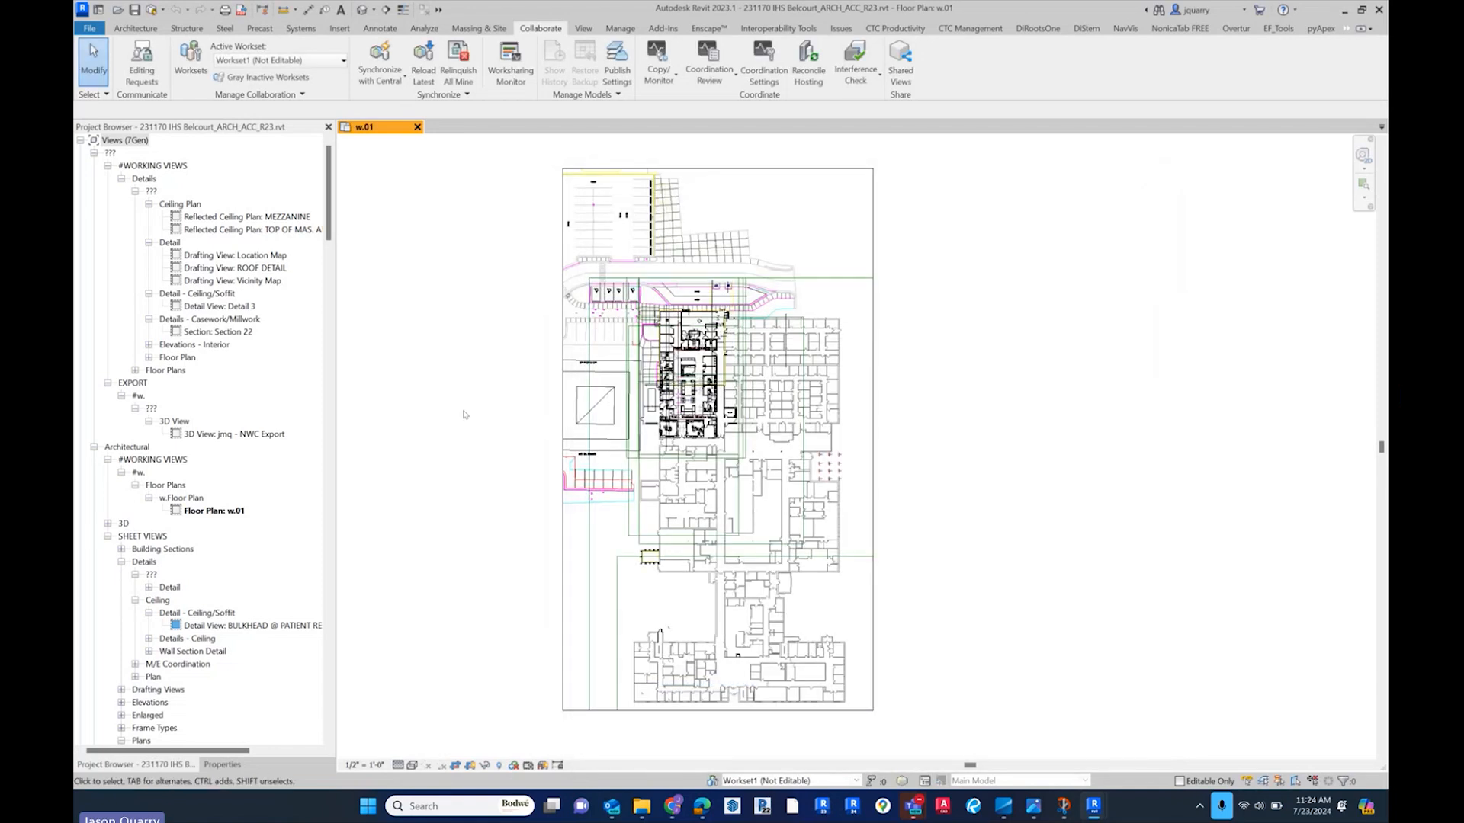
# - Open the jmq - NWC Export 3D view and examine the building model in it
pyautogui.scroll(-2, 251, 492)
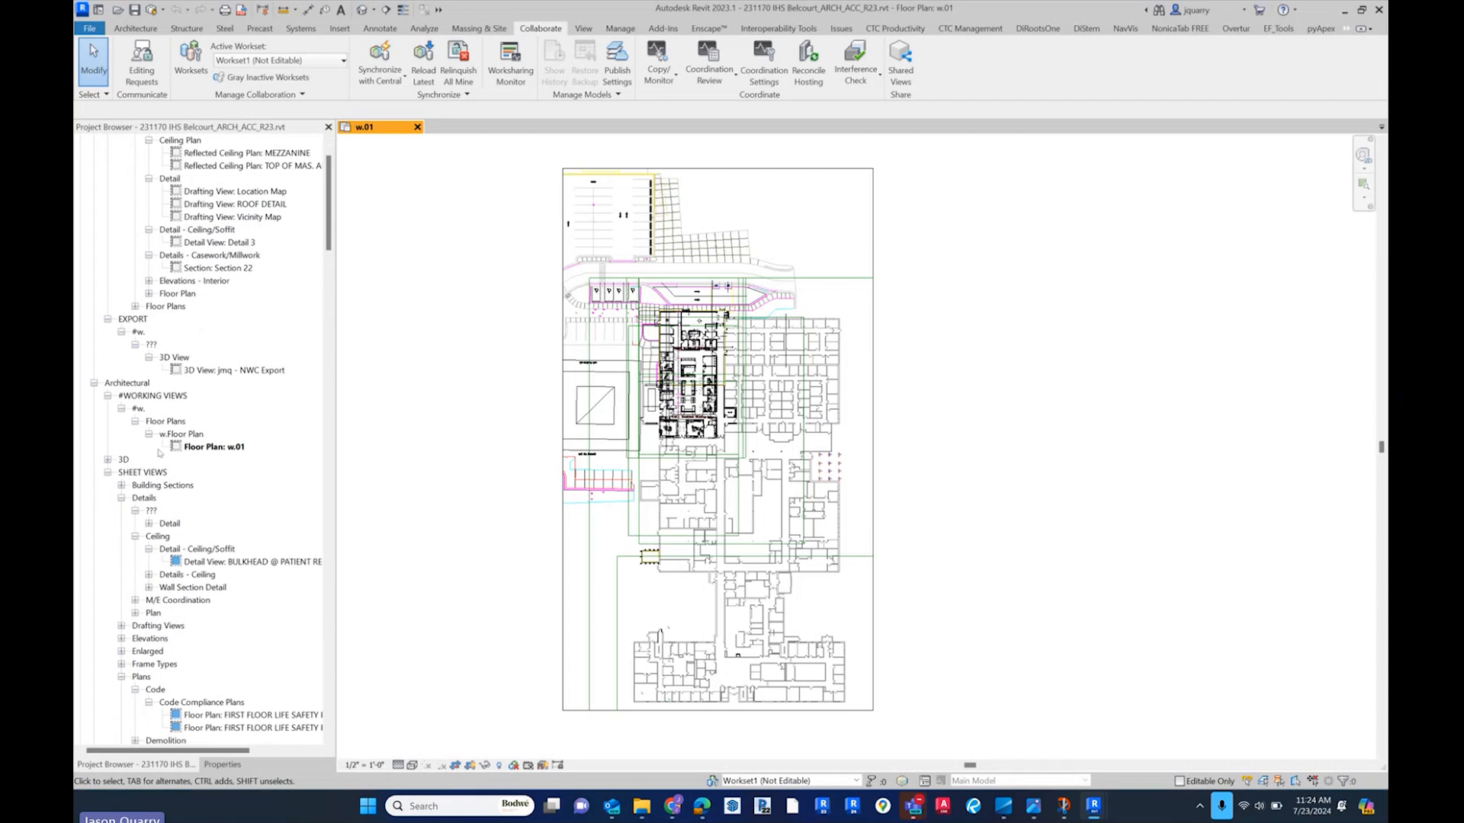
pyautogui.click(240, 372)
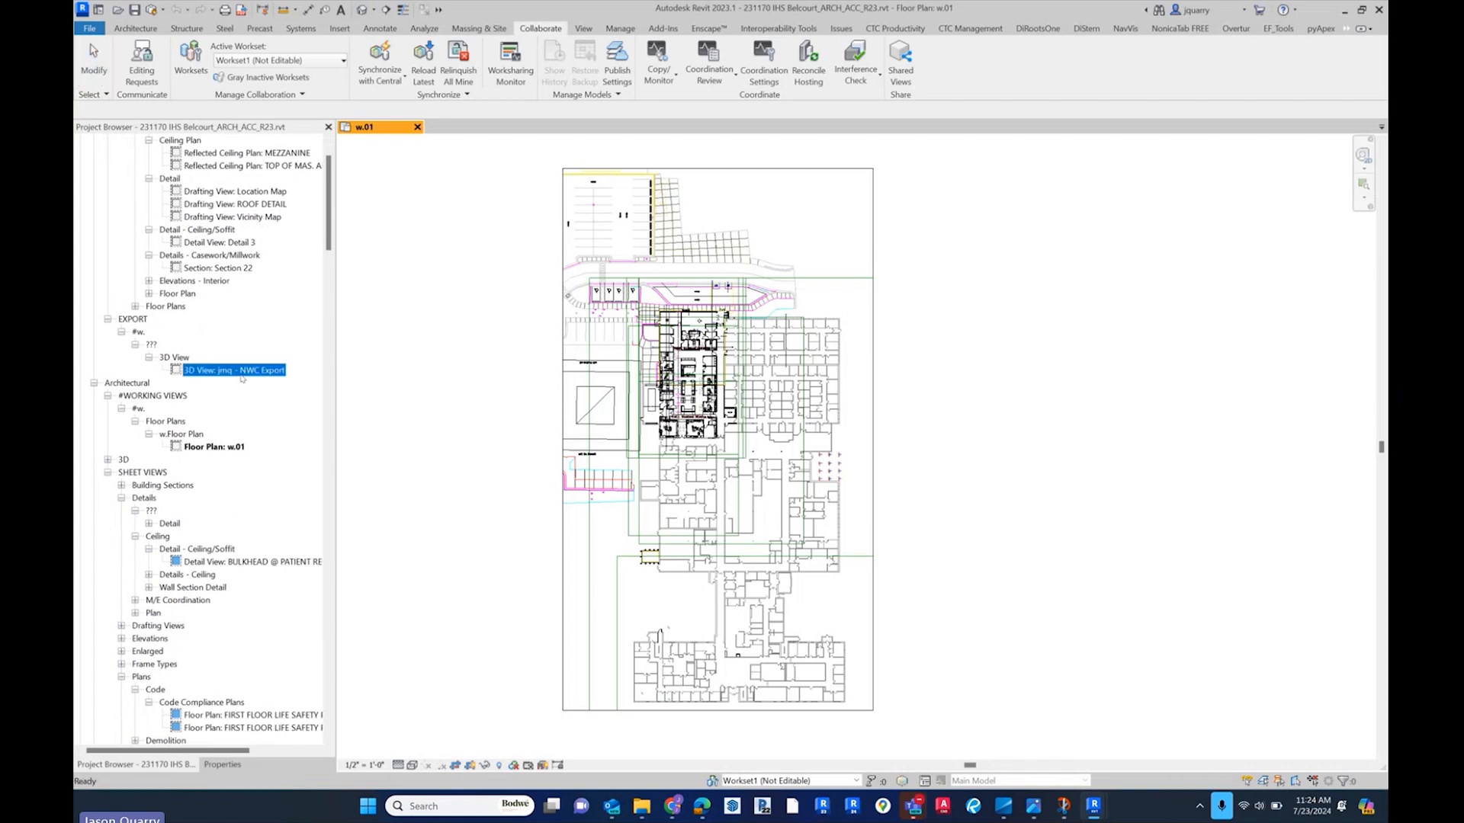
pyautogui.doubleClick(237, 371)
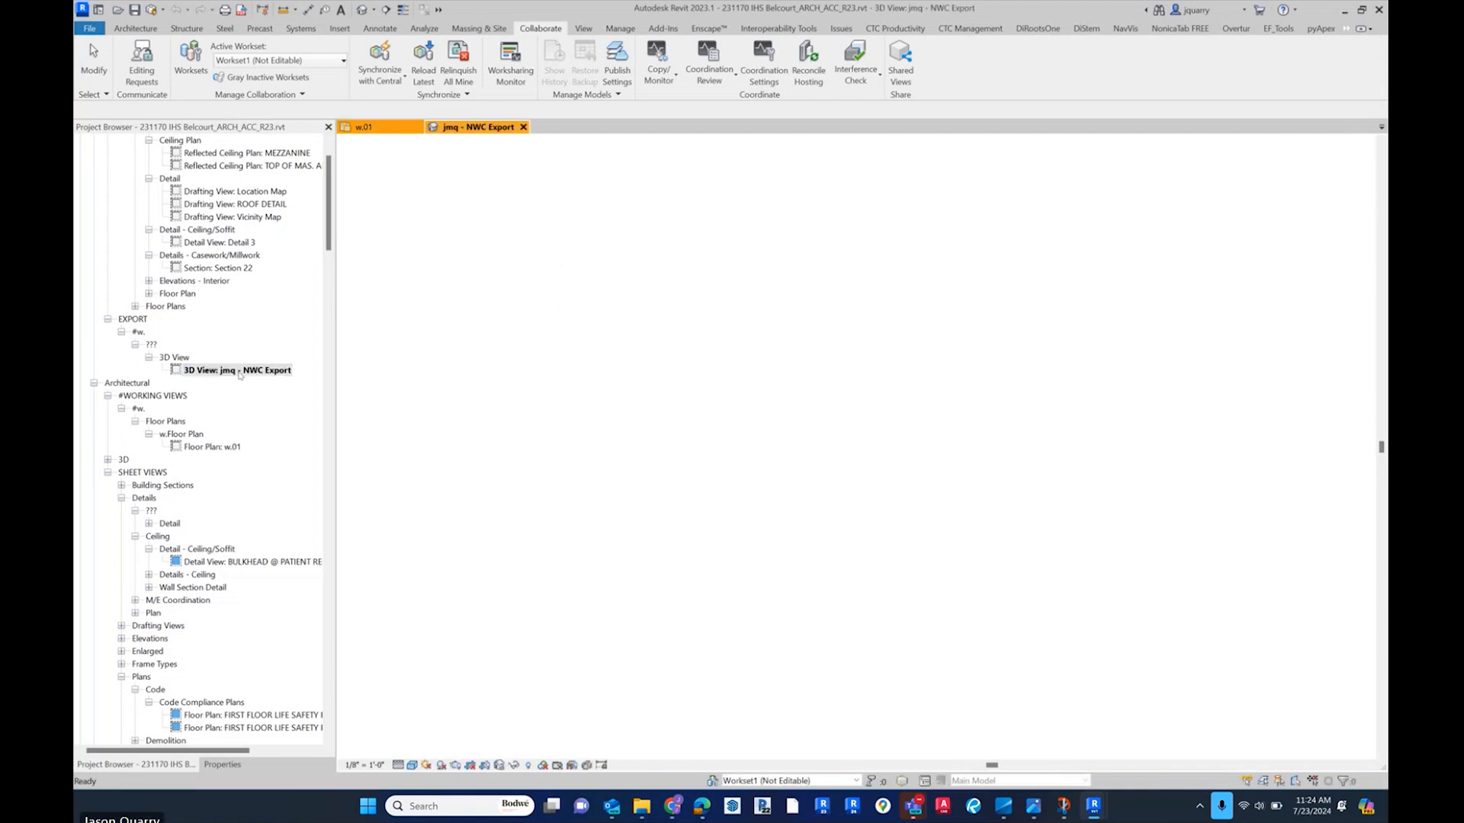
pyautogui.moveTo(1227, 516); pyautogui.dragTo(1000, 558, button='middle')
pyautogui.scroll(-3, 972, 528)
pyautogui.scroll(5, 968, 525)
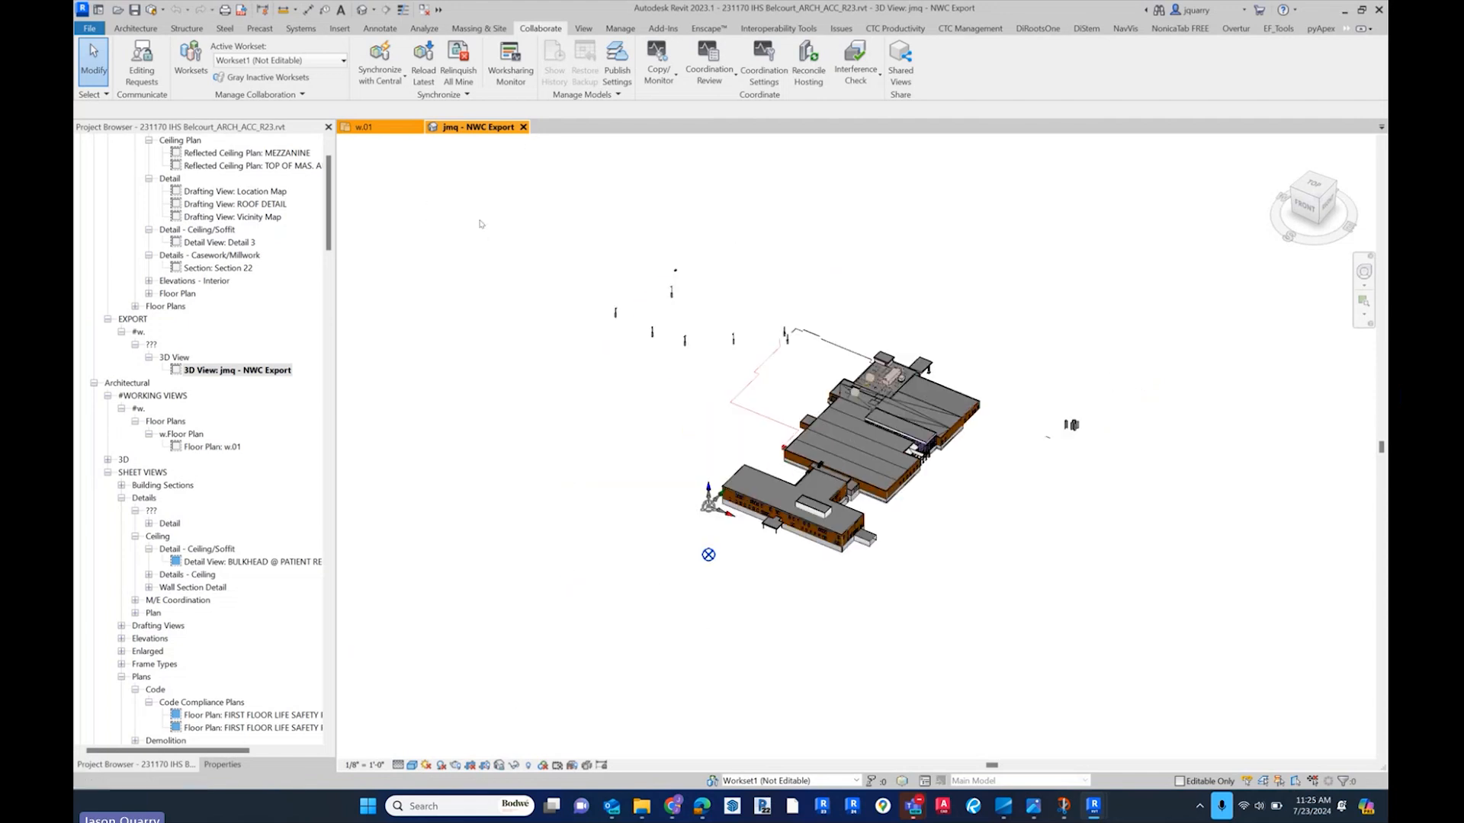
pyautogui.scroll(2, 798, 462)
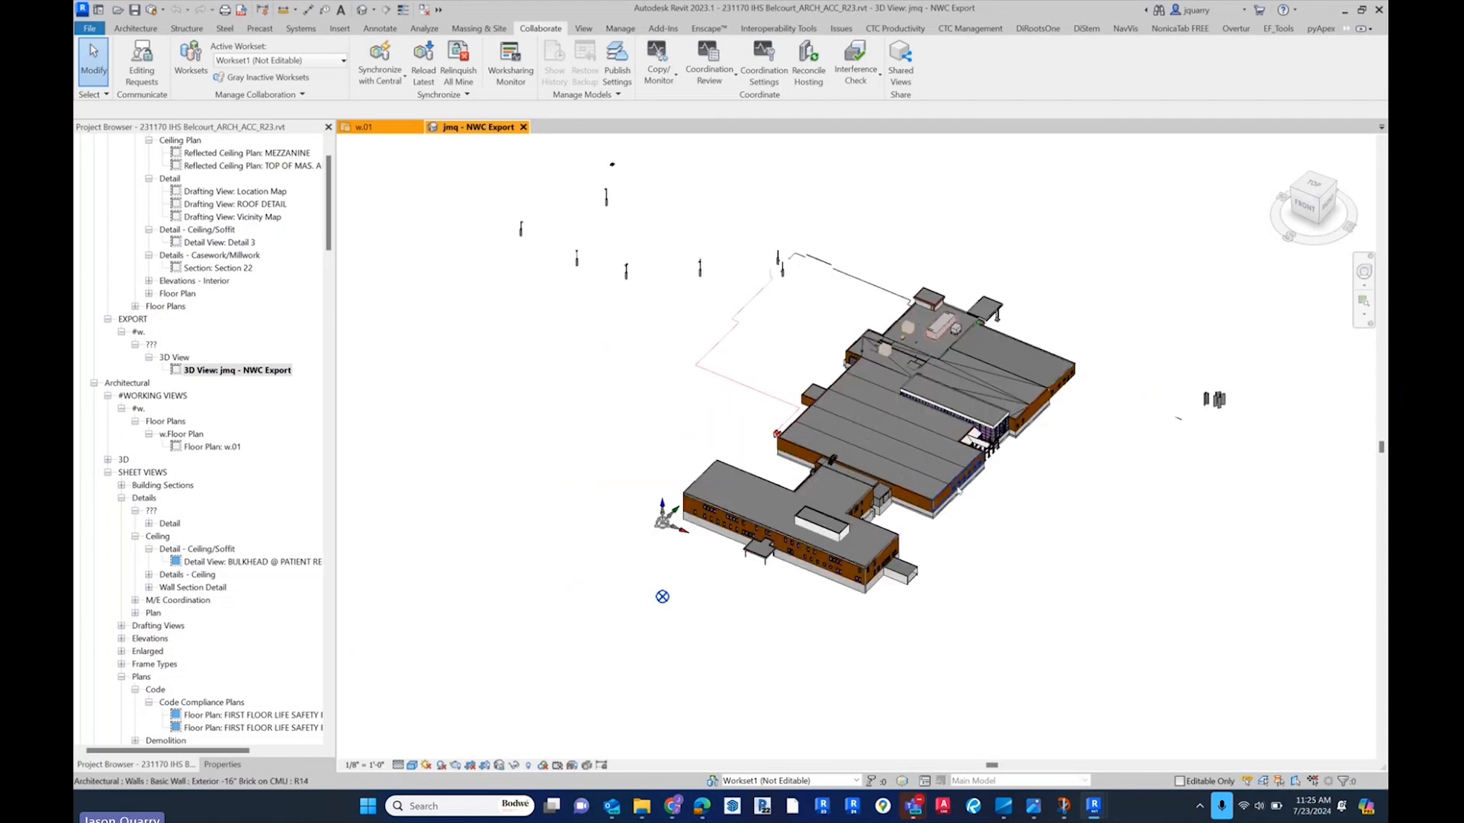
# - Review the model categories, Revit links and worksets in the NWC Export view's Visibility/Graphic Overrides, and close them without changes
pyautogui.press('v')
pyautogui.press('v')
pyautogui.scroll(-5, 606, 514)
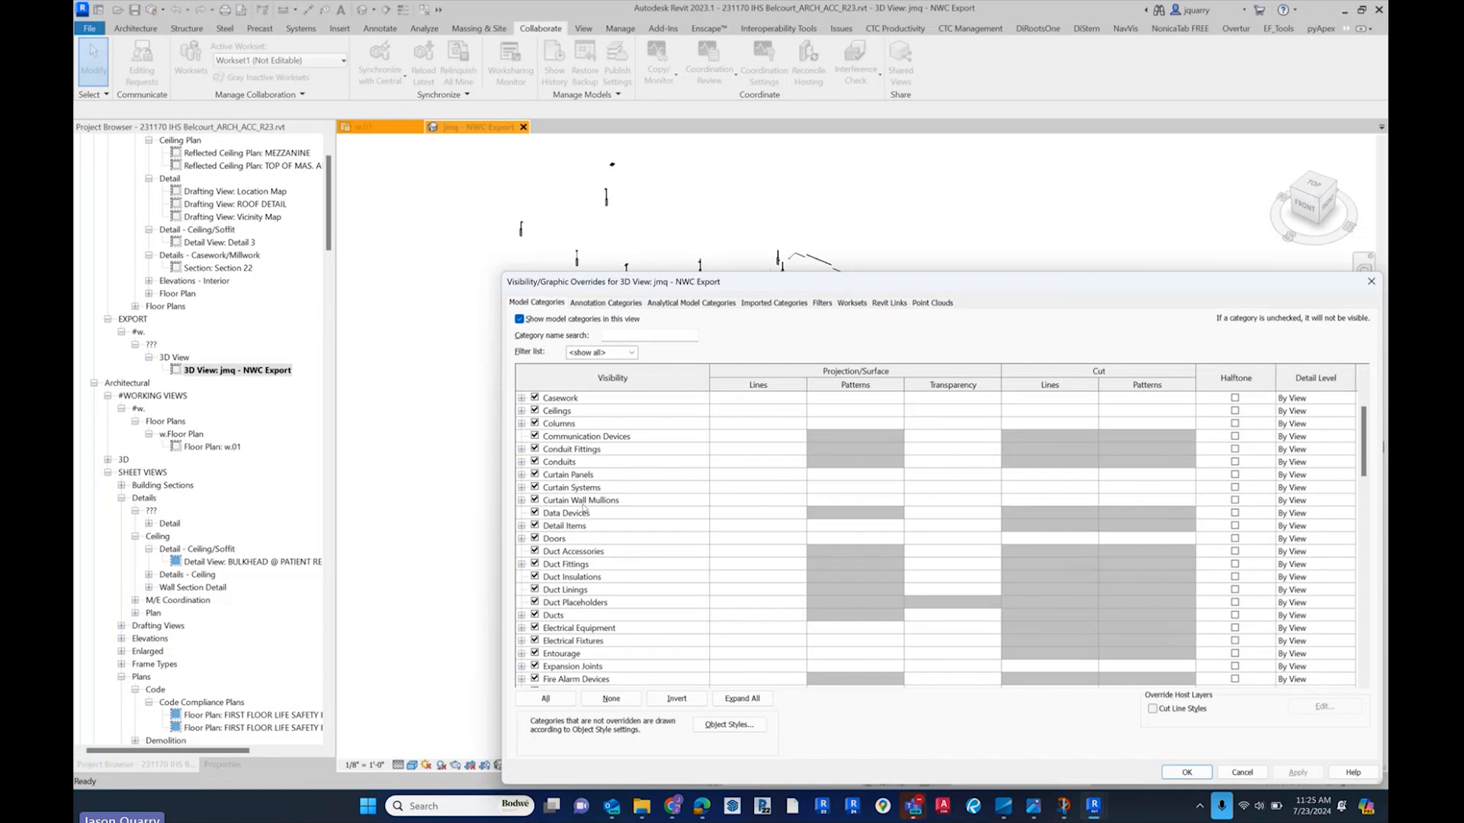
pyautogui.scroll(-10, 606, 514)
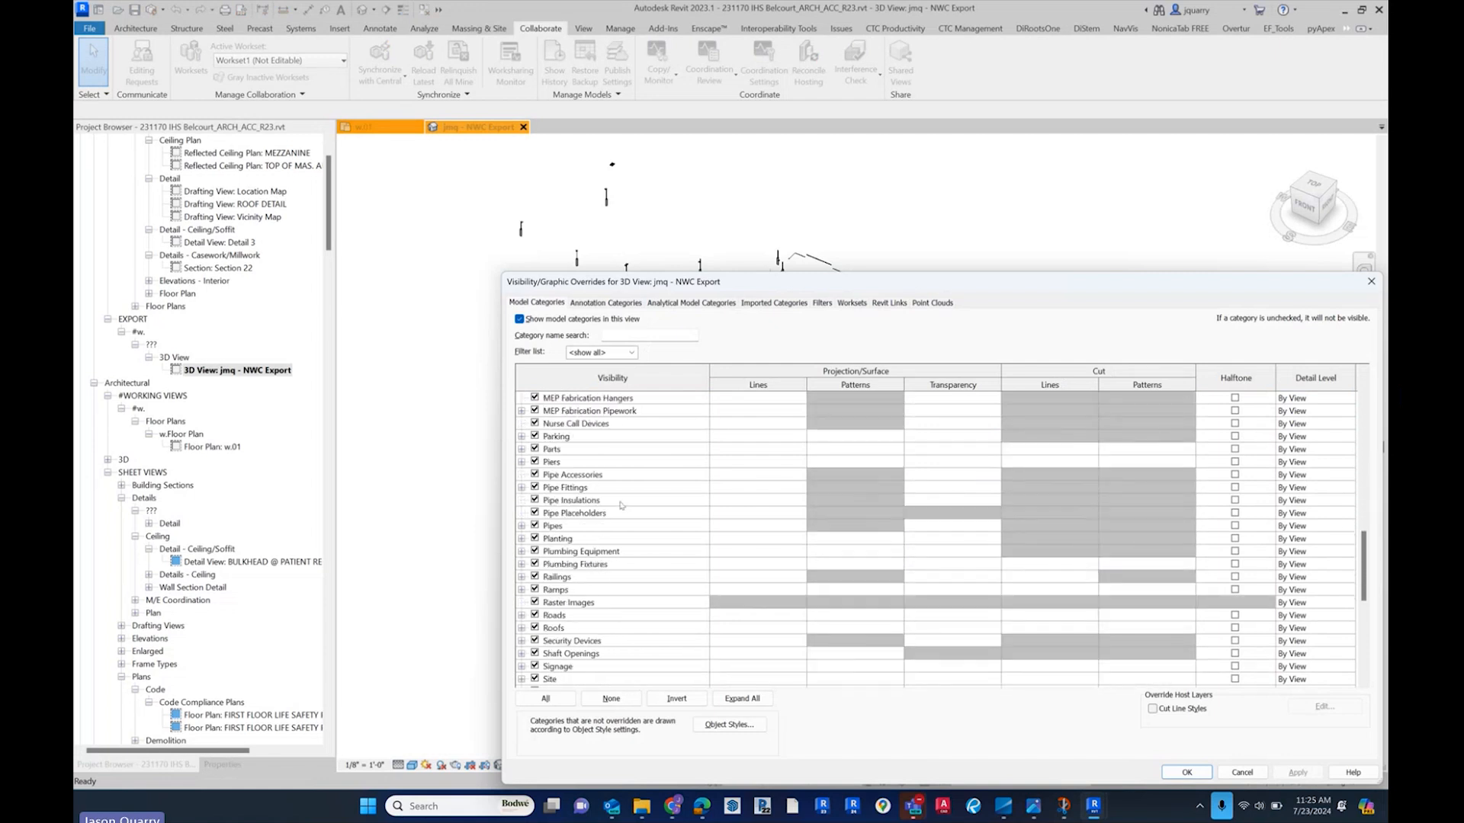
pyautogui.scroll(-6, 631, 504)
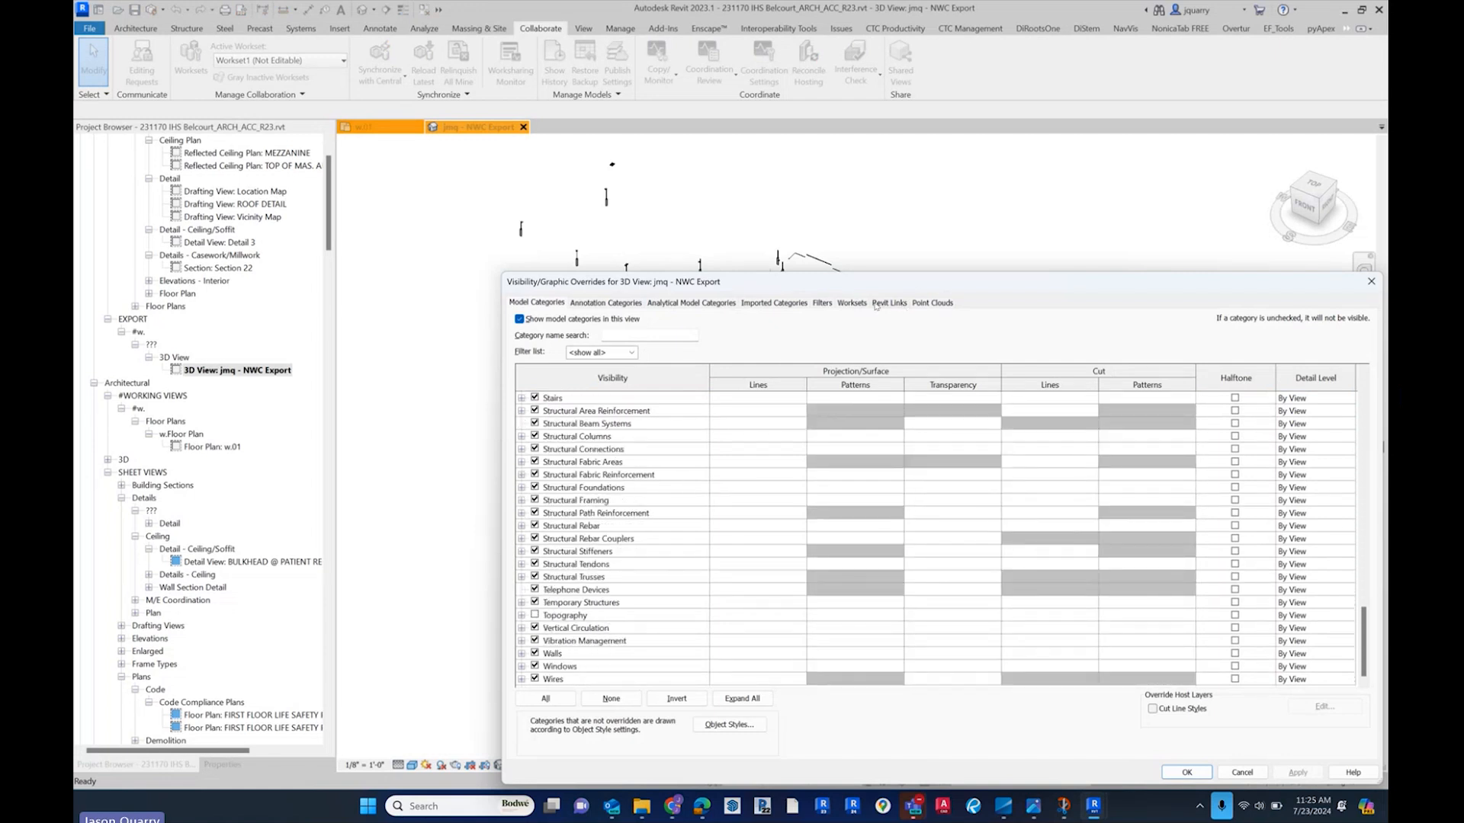
pyautogui.click(903, 304)
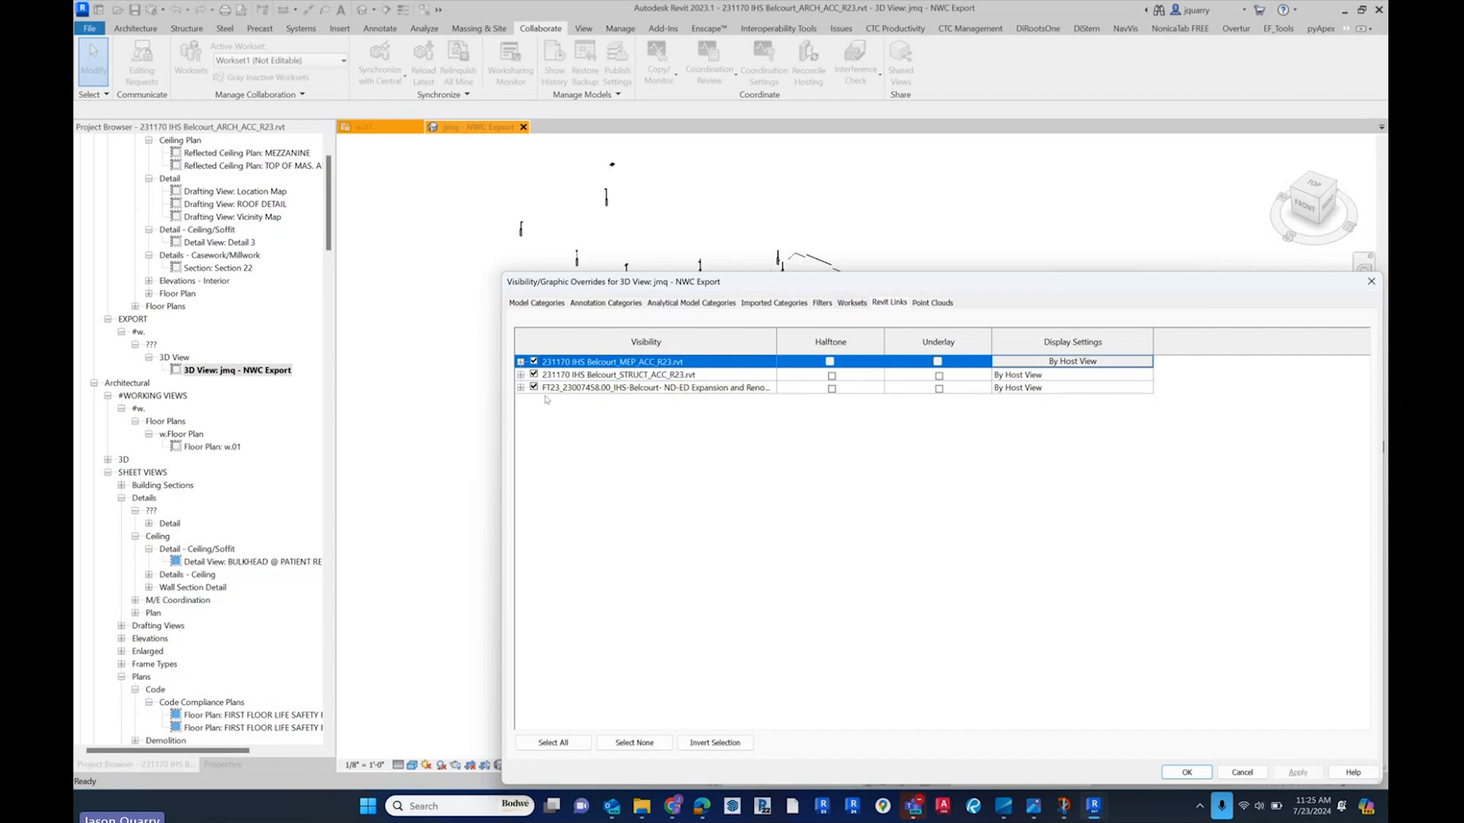
pyautogui.click(853, 303)
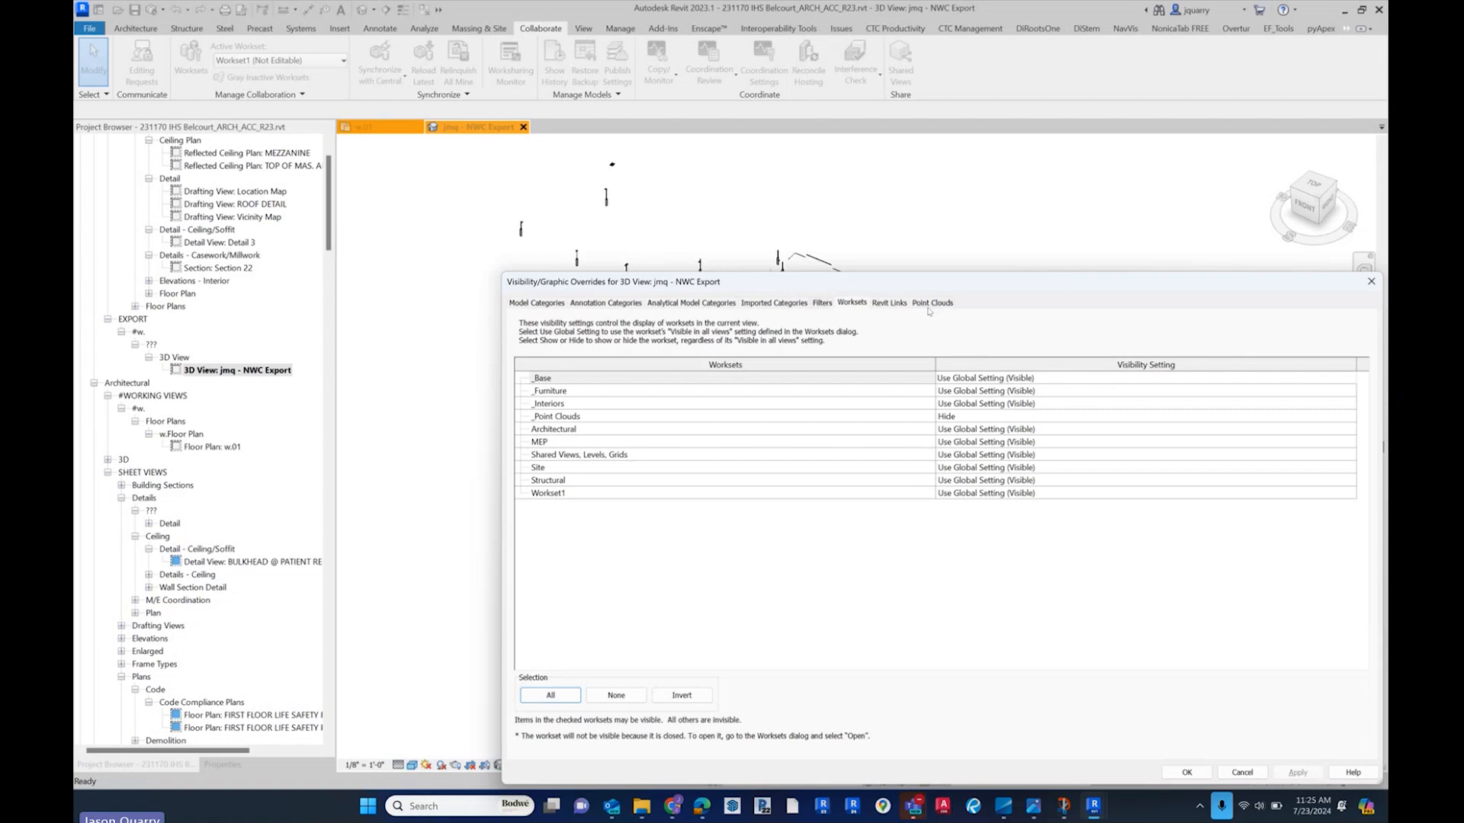
pyautogui.click(884, 305)
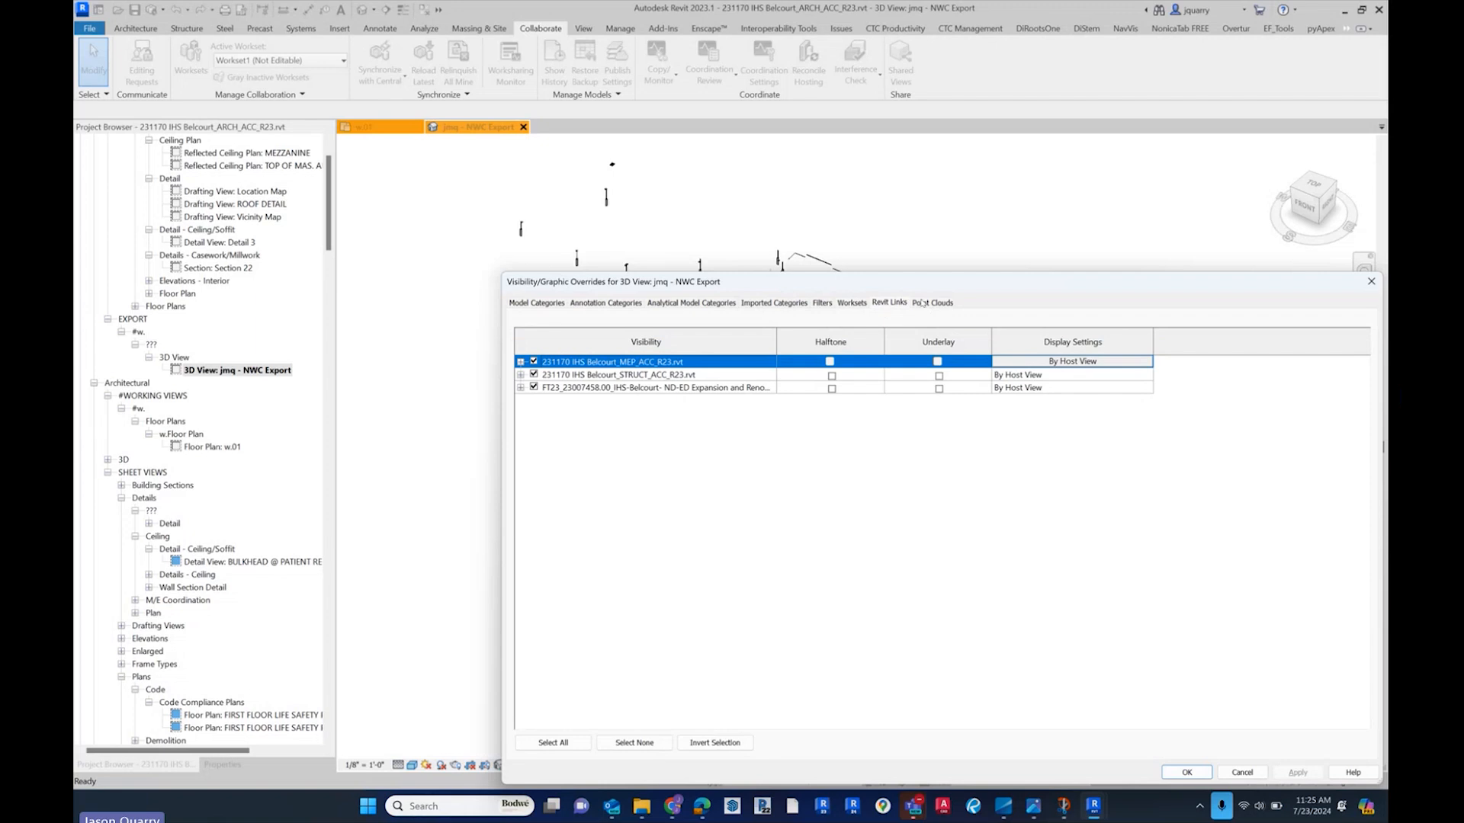
pyautogui.click(1371, 281)
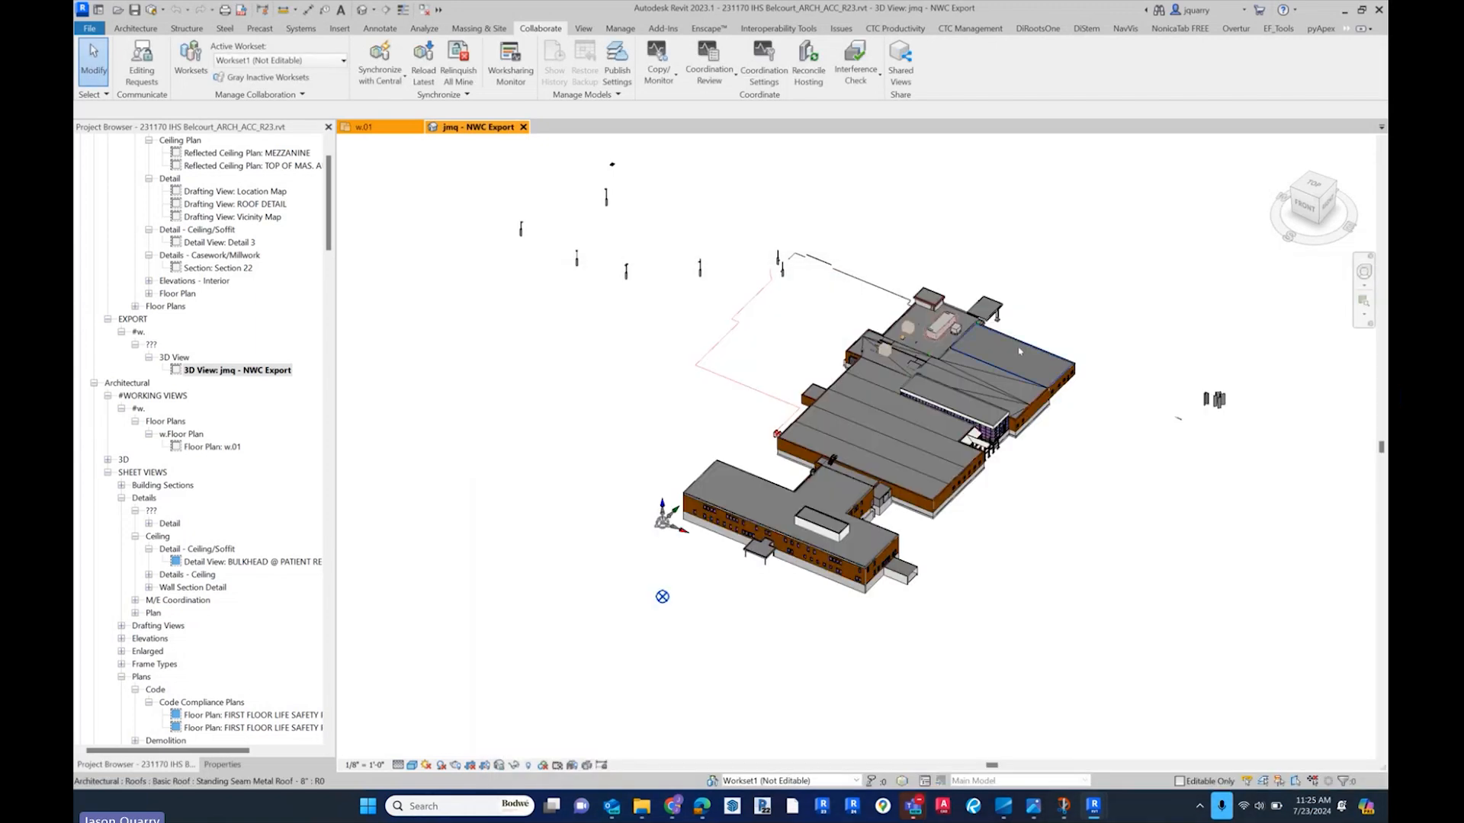
# - Switch to Chrome, return from Model Coordination to Docs, and open the MEP folder to check the published model
pyautogui.click(1093, 808)
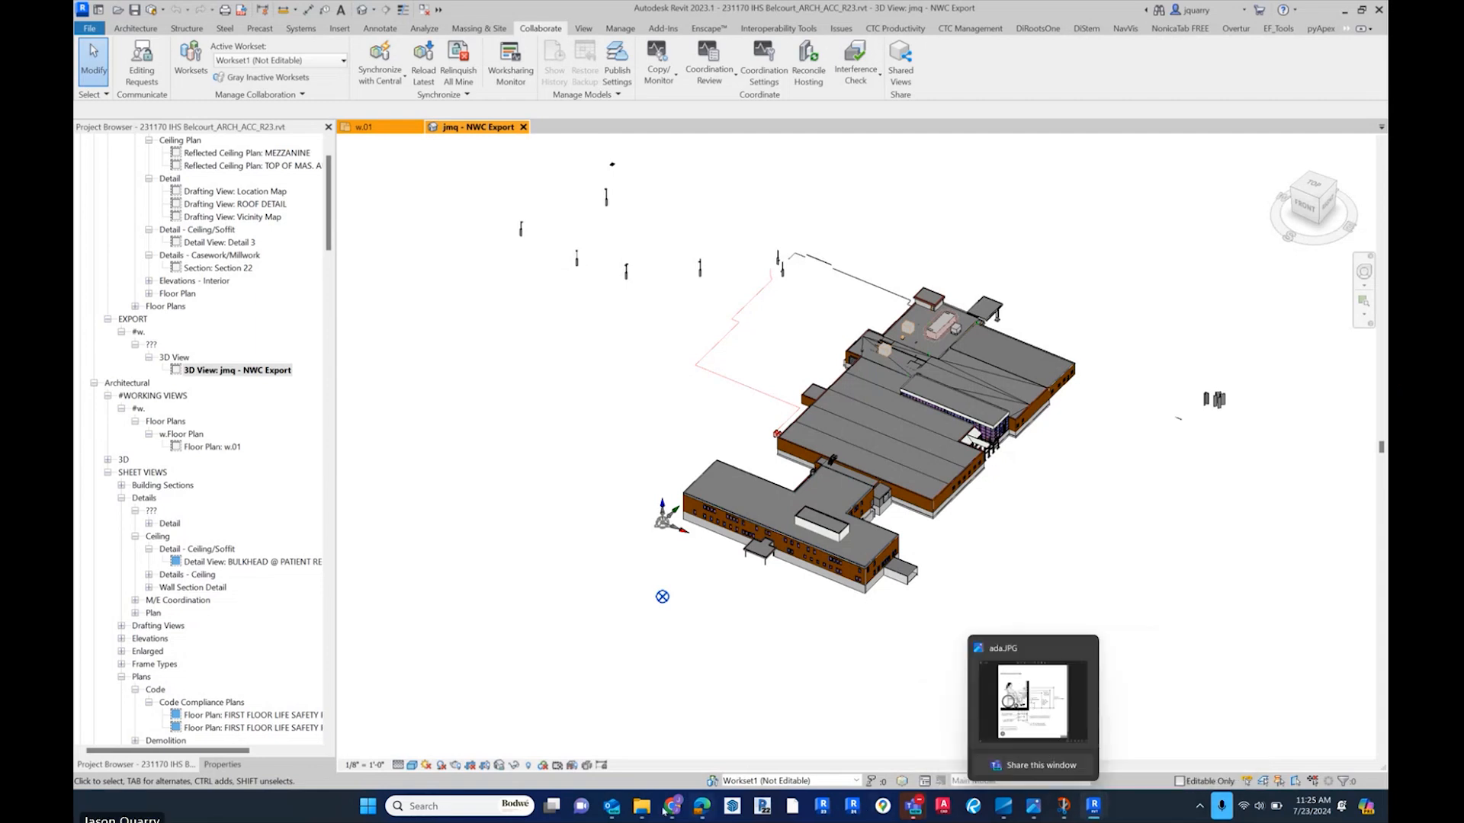
pyautogui.moveTo(673, 805)
pyautogui.click(709, 733)
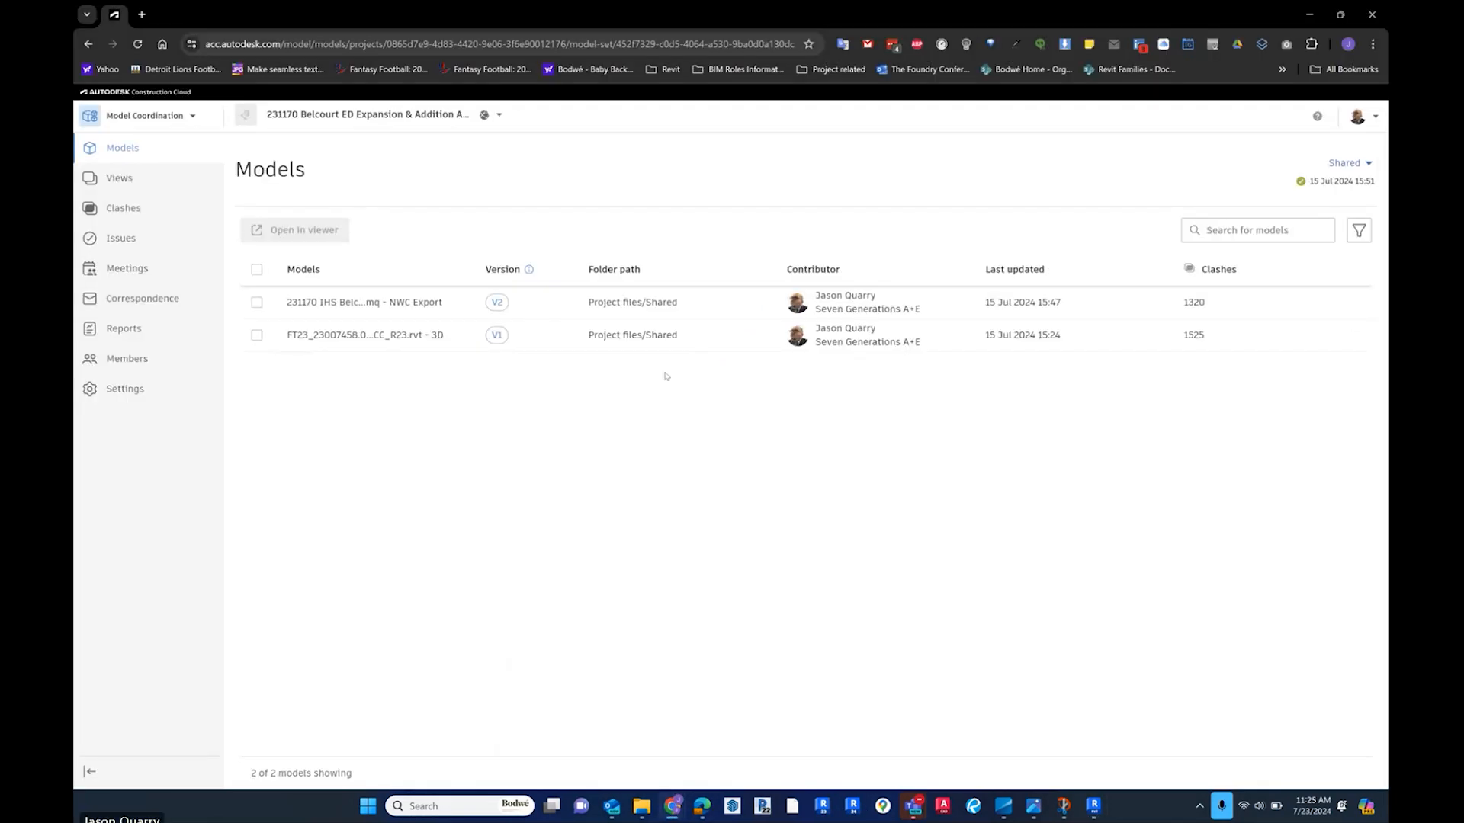
pyautogui.click(129, 116)
pyautogui.click(134, 212)
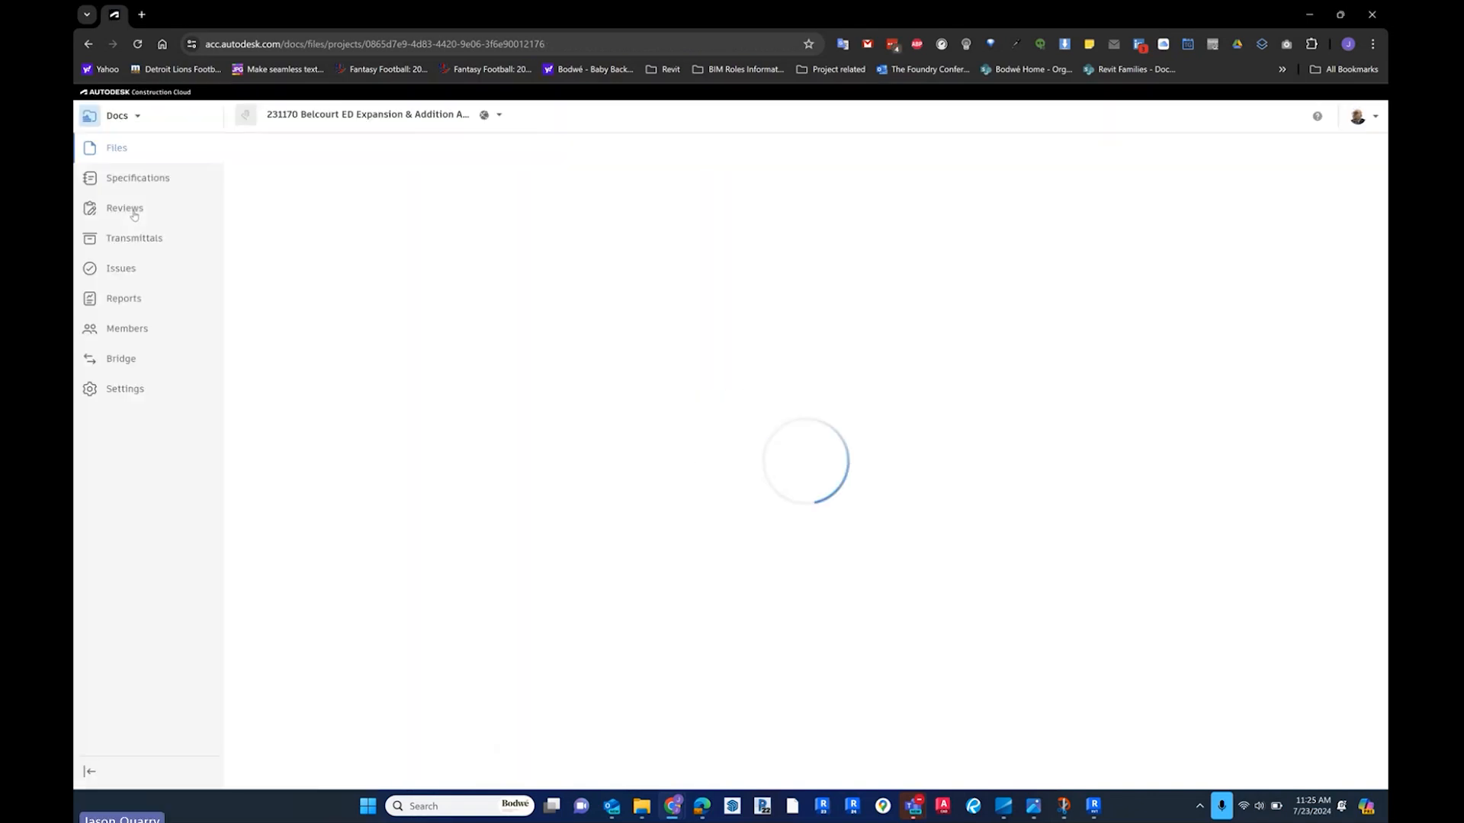
pyautogui.click(118, 117)
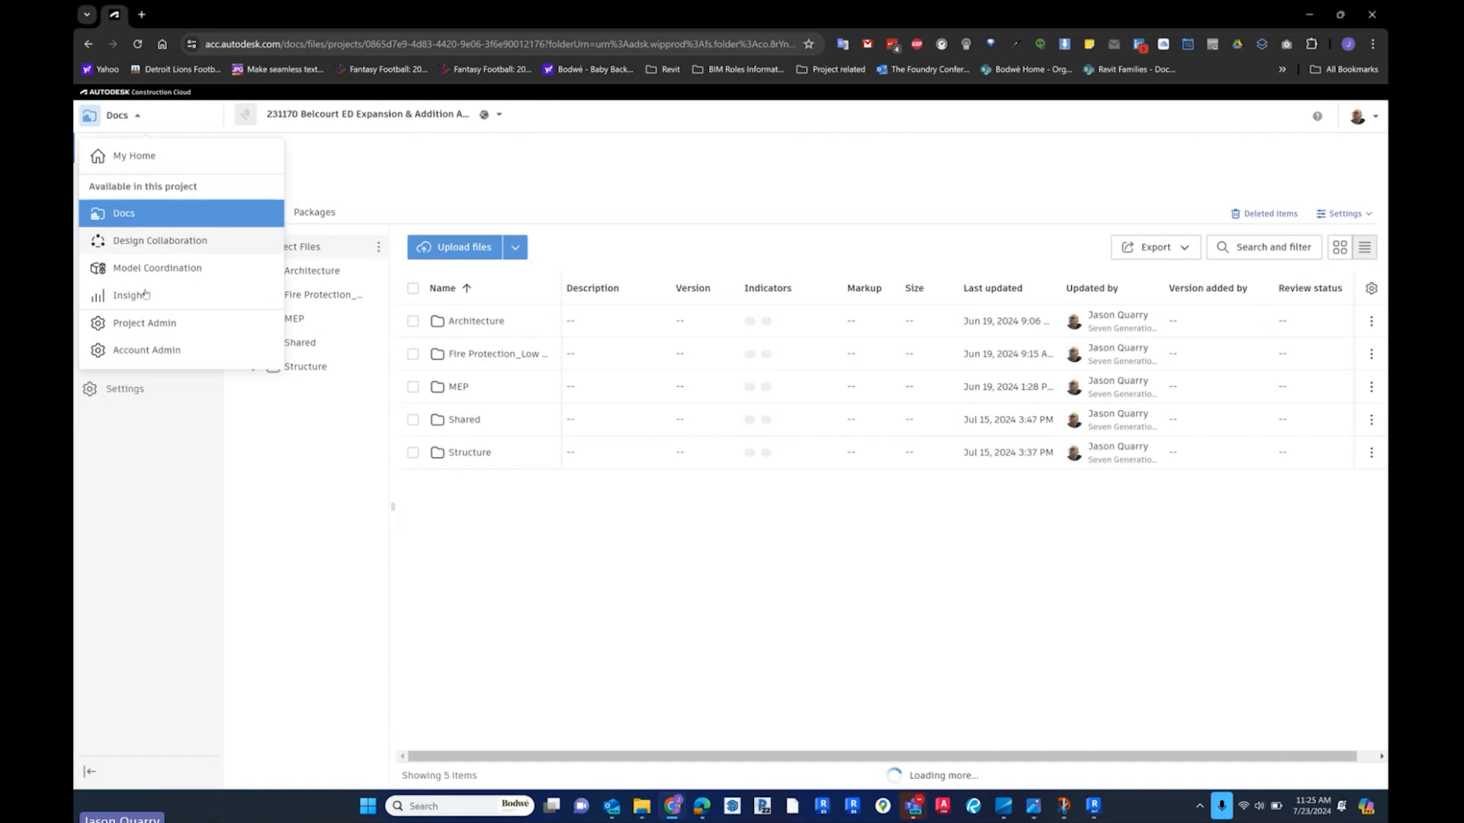
pyautogui.click(500, 652)
pyautogui.click(294, 318)
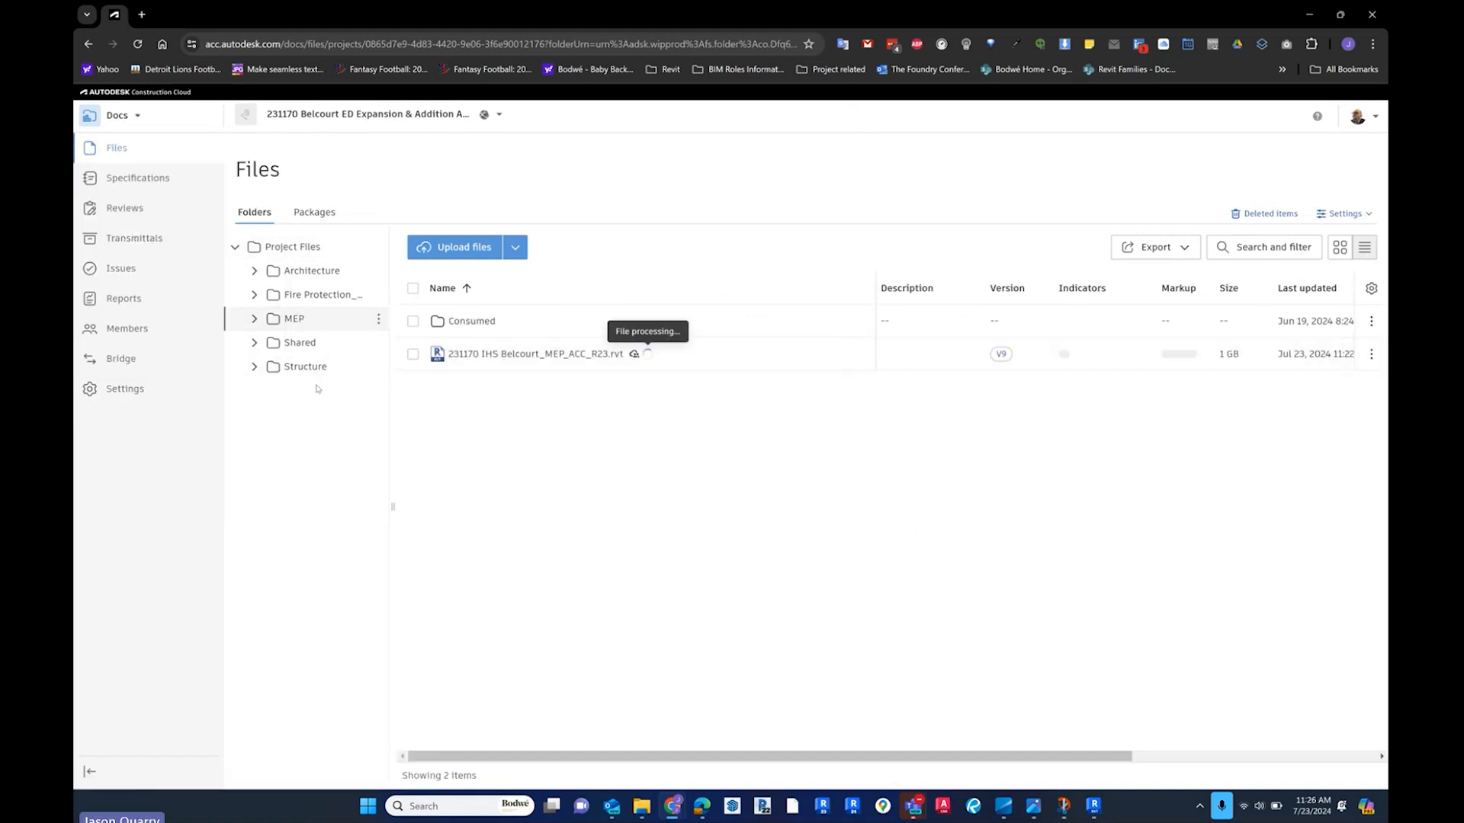
# - Check the published models and their versions in the Structure, Fire Protection_Low Voltage, Architecture and MEP folders, refreshing the page
pyautogui.click(302, 366)
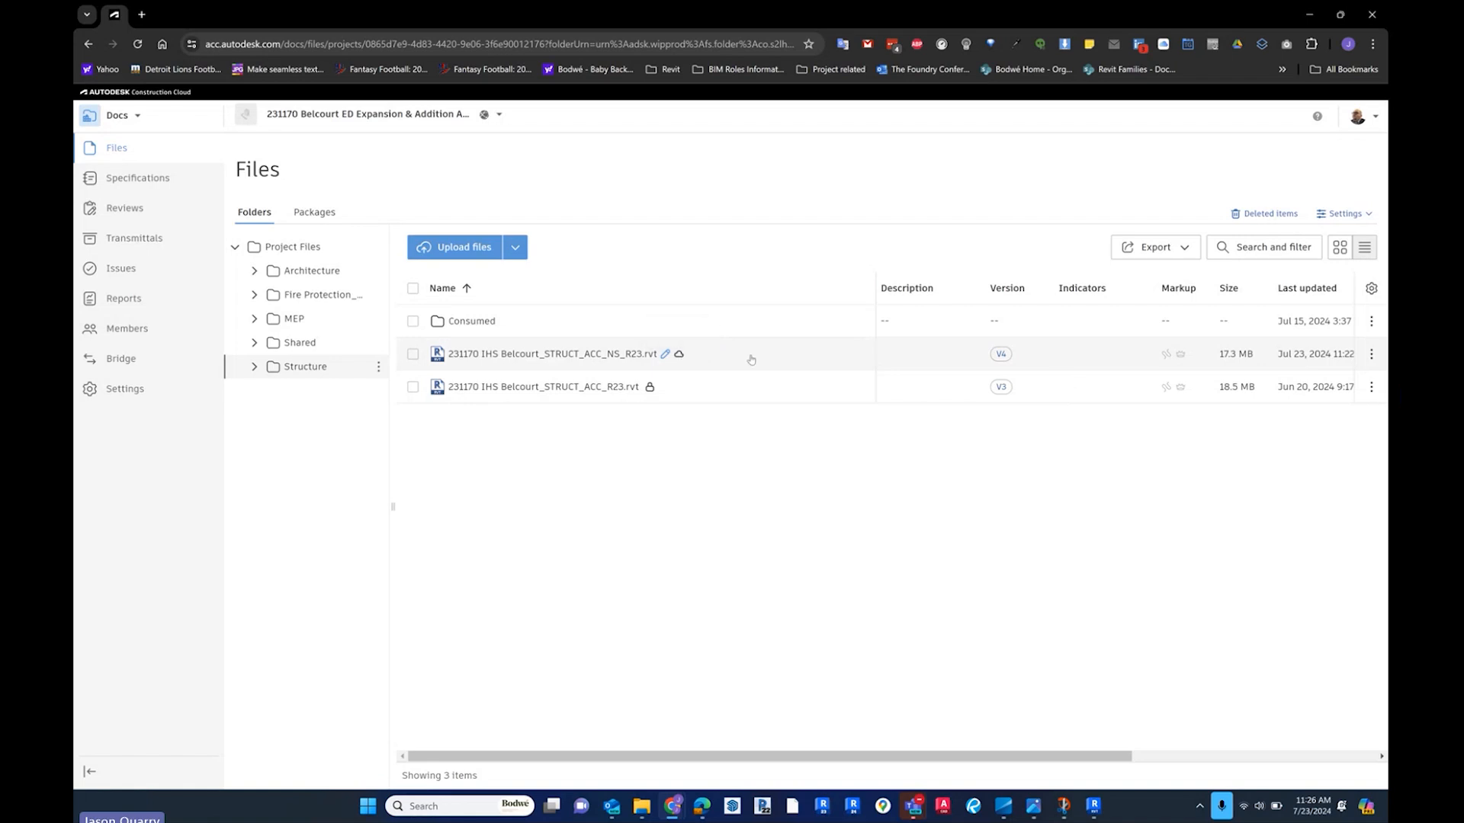
pyautogui.click(314, 294)
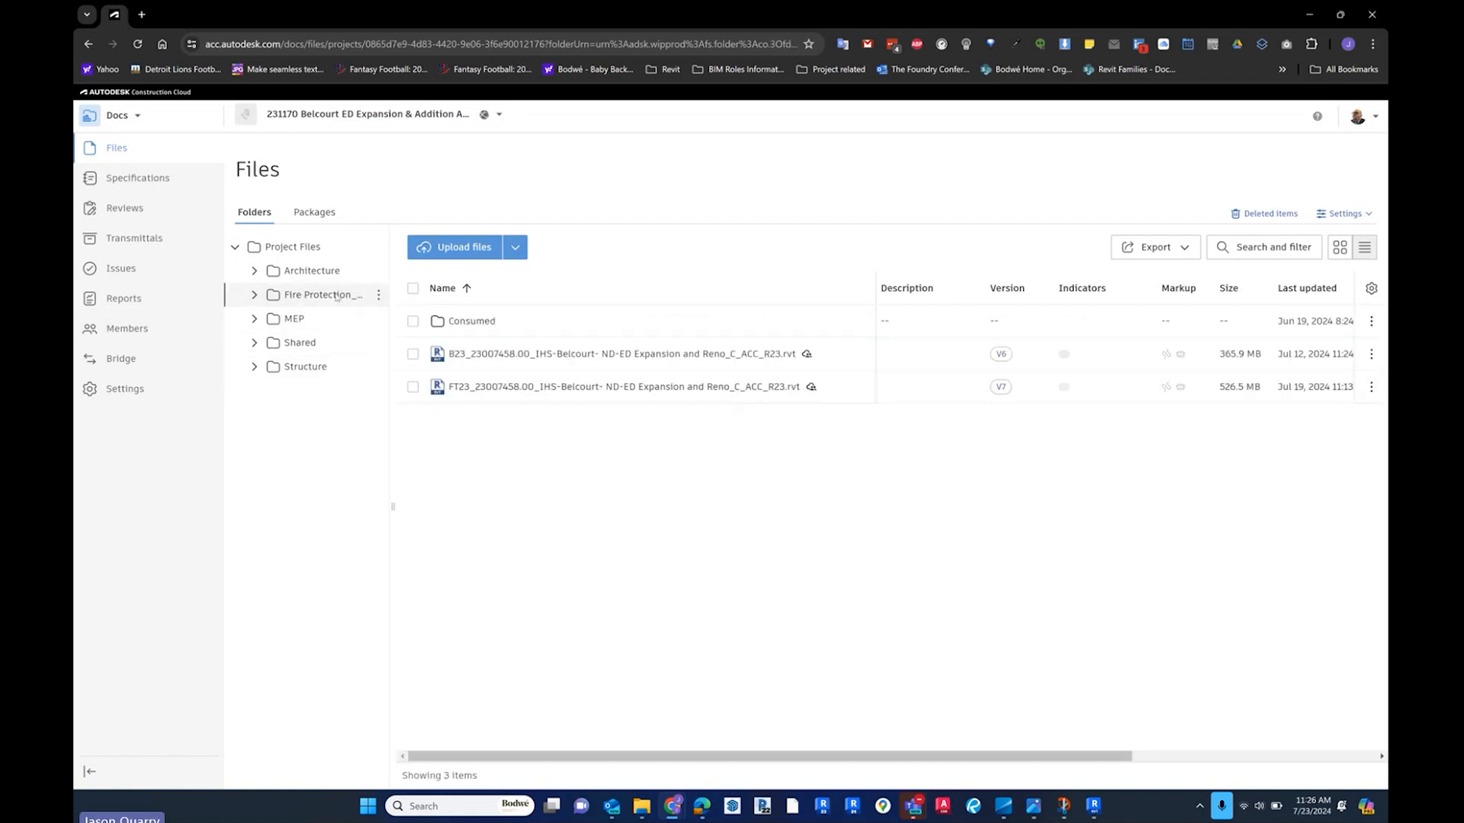
pyautogui.click(309, 268)
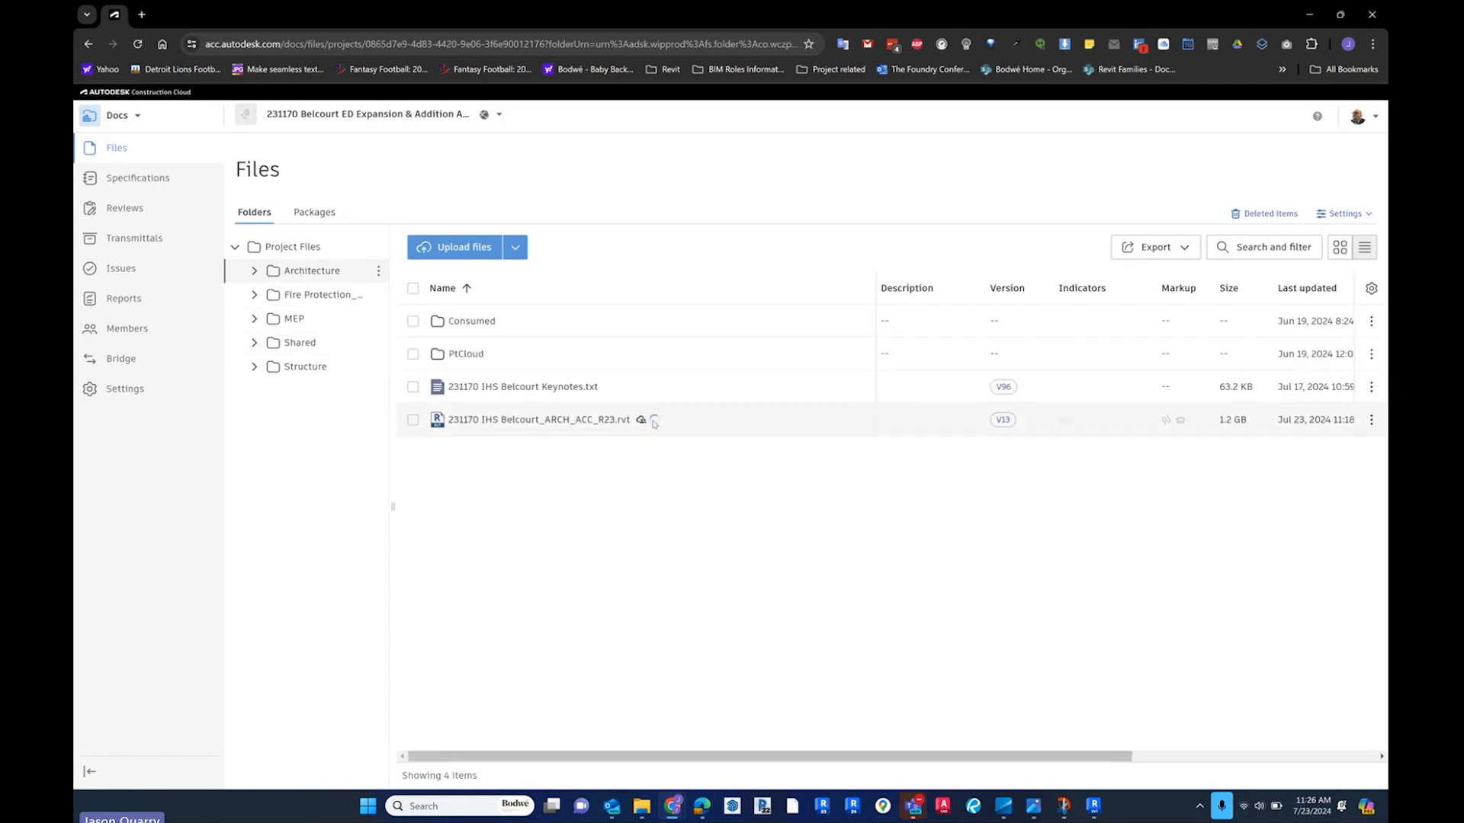
pyautogui.moveTo(656, 421)
pyautogui.click(138, 44)
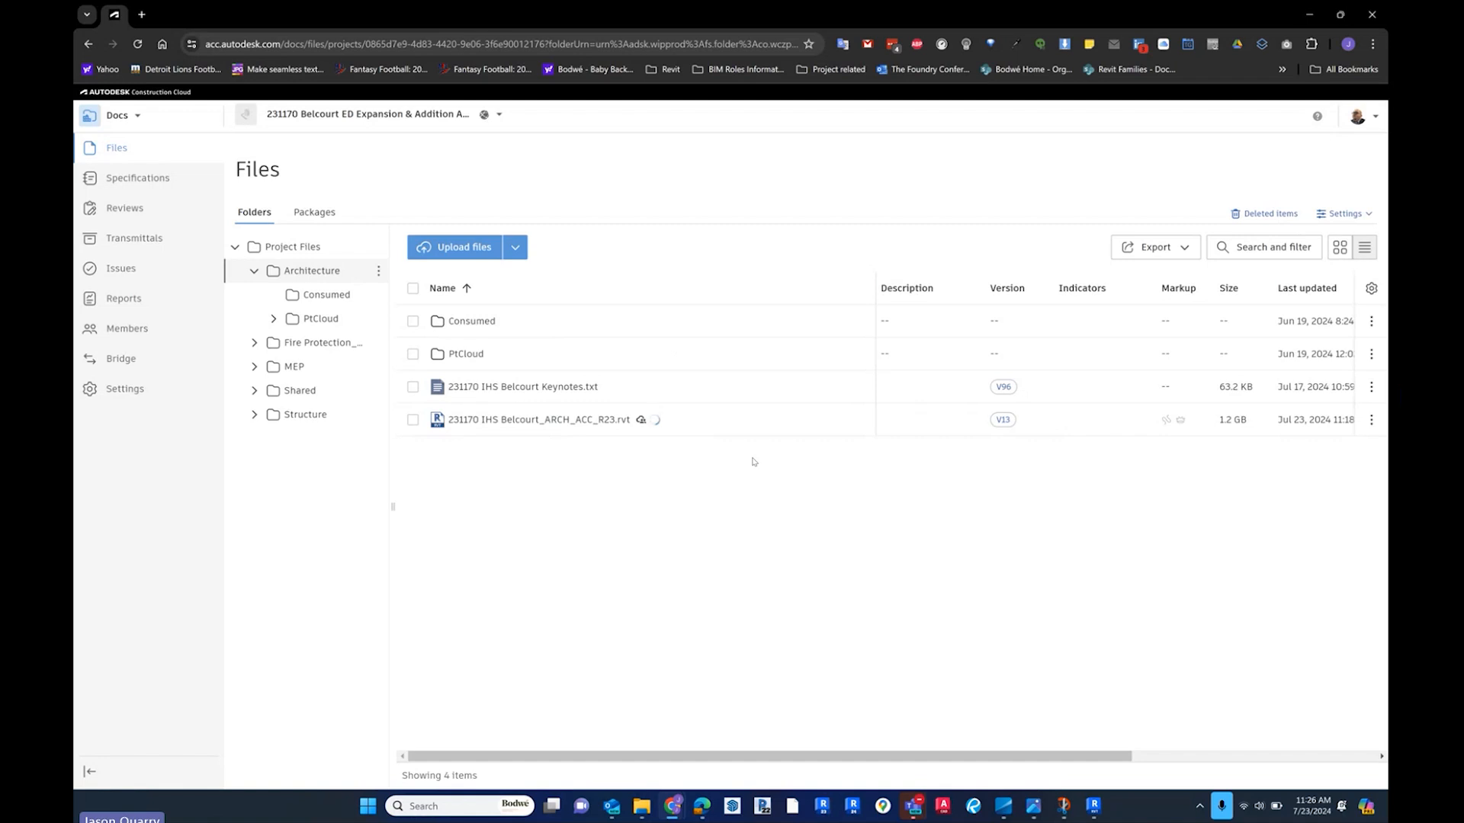
pyautogui.click(292, 367)
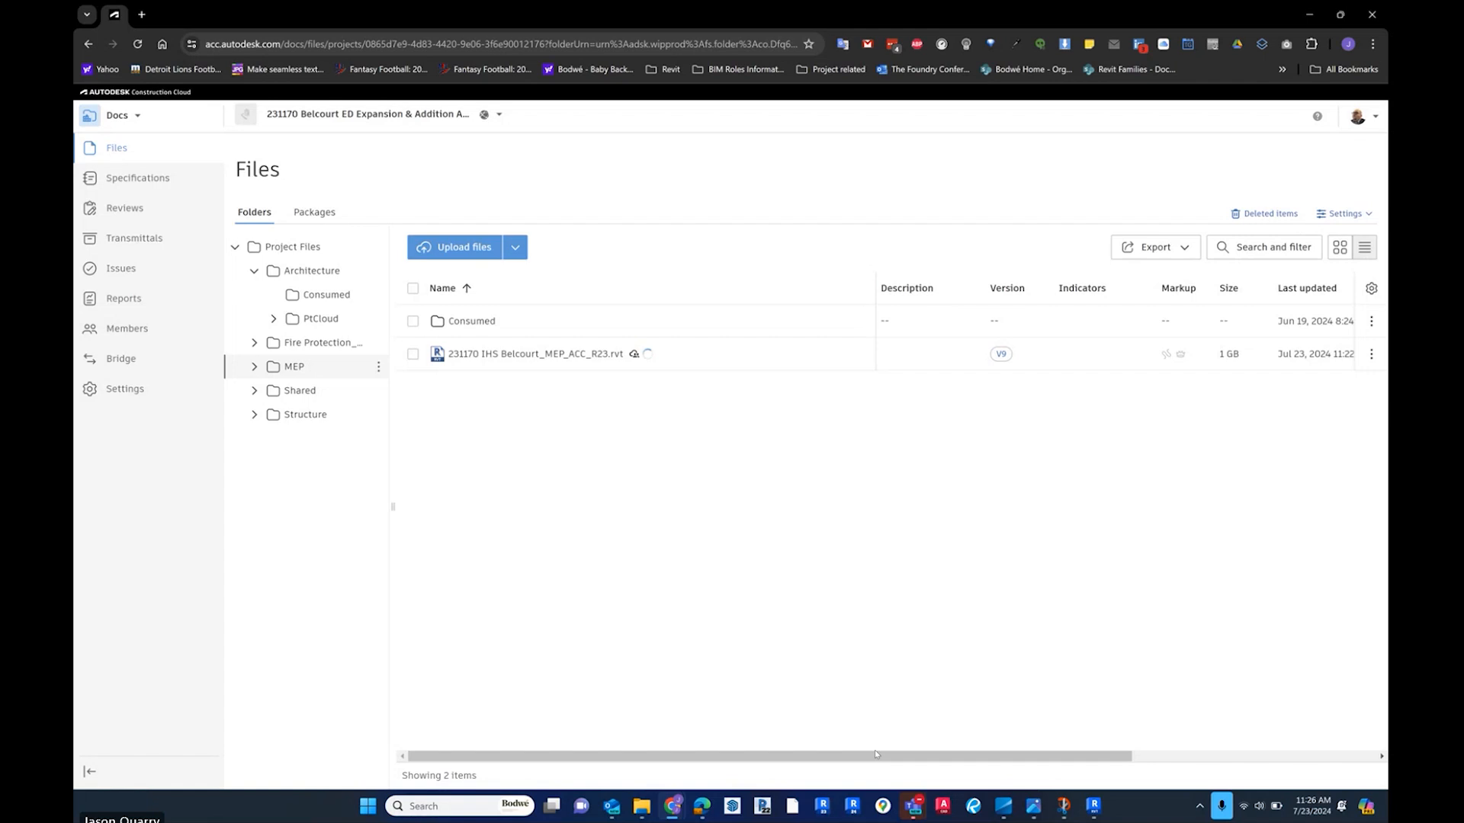
pyautogui.moveTo(914, 807)
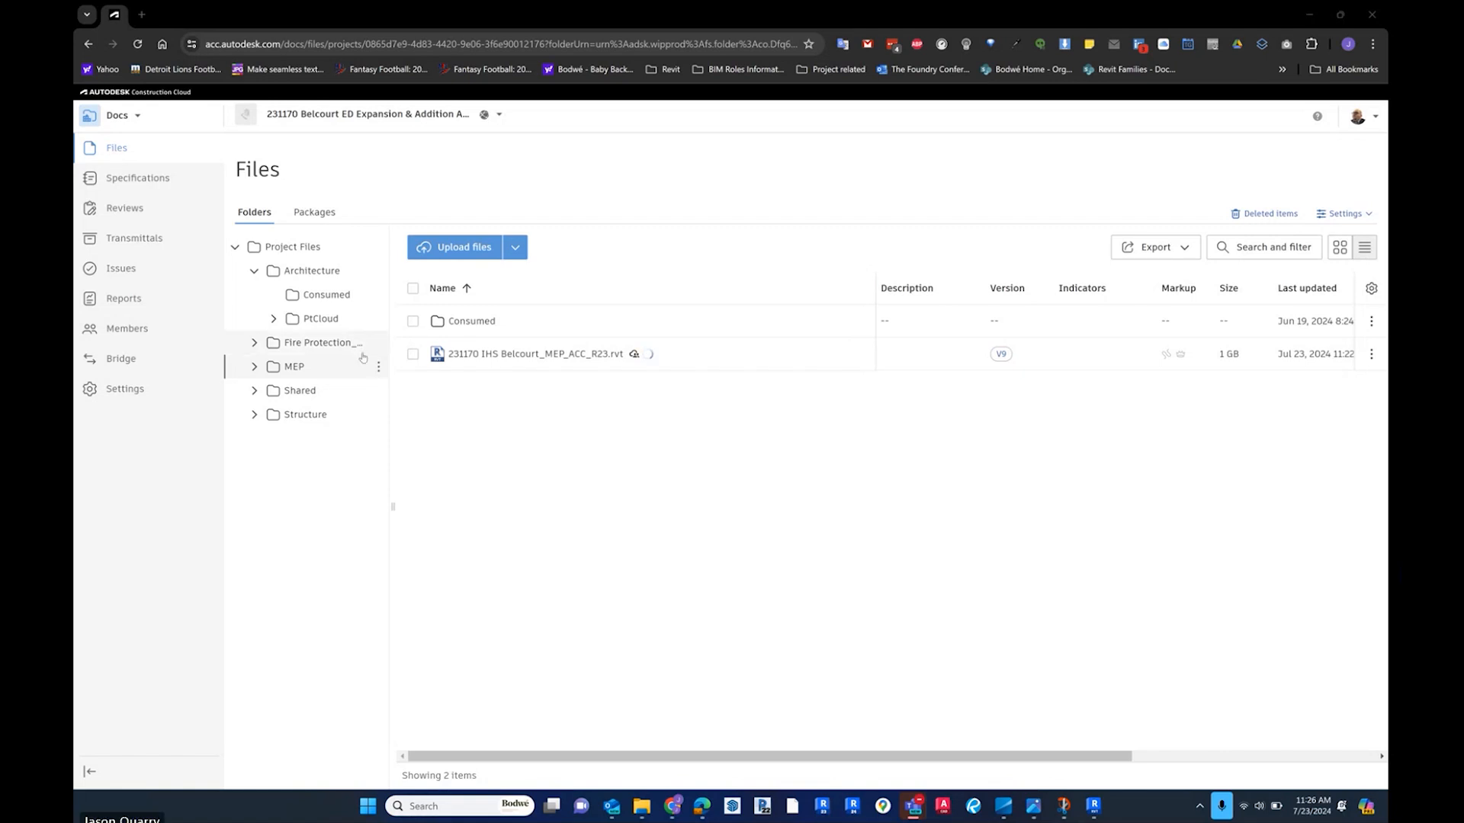
# - Switch to Model Coordination and review the active clashes and the models included in the clash matrix, leaving the model filter unchanged
pyautogui.click(135, 118)
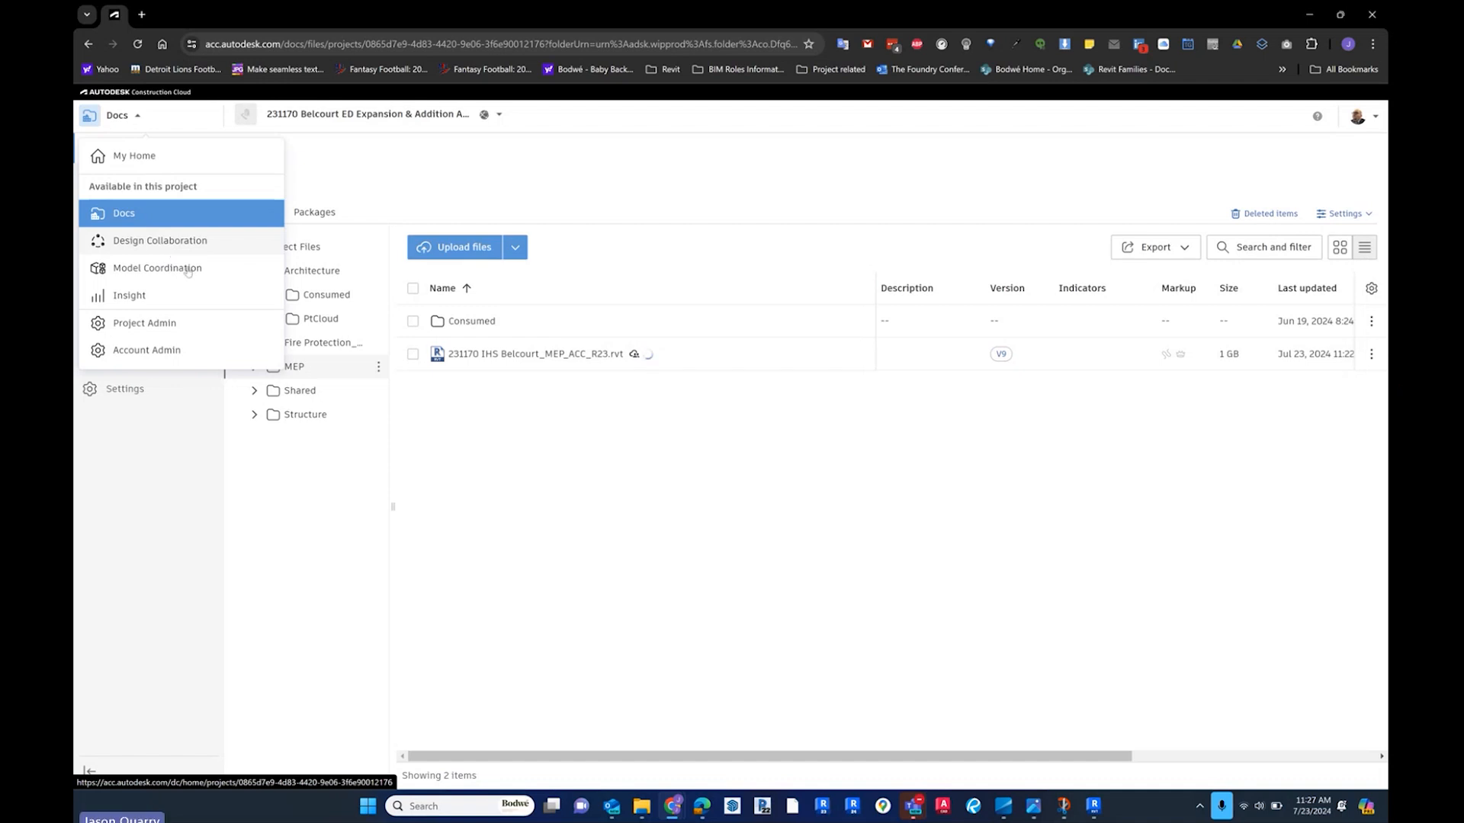
pyautogui.click(447, 471)
pyautogui.click(122, 115)
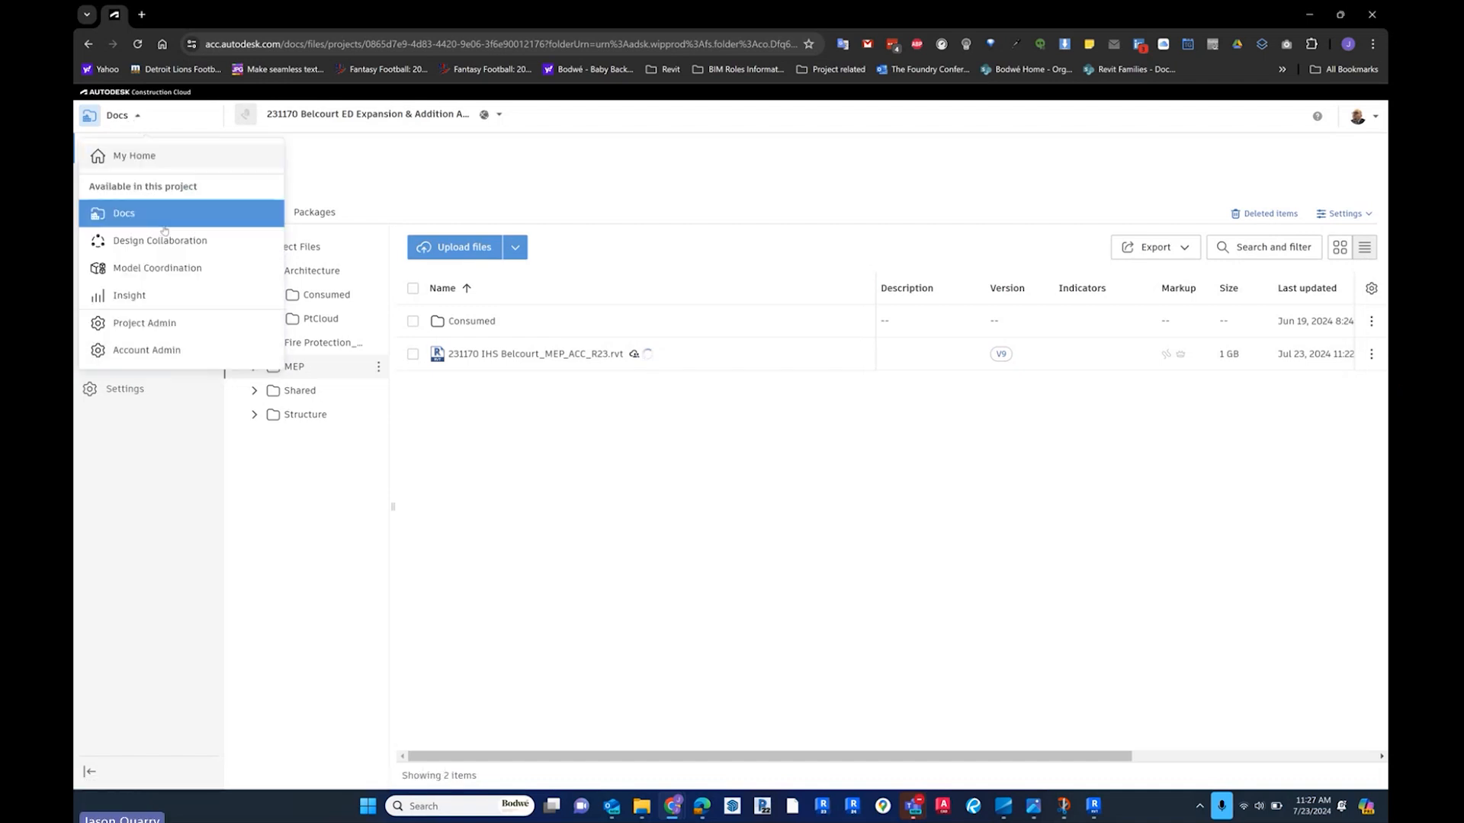
pyautogui.click(141, 266)
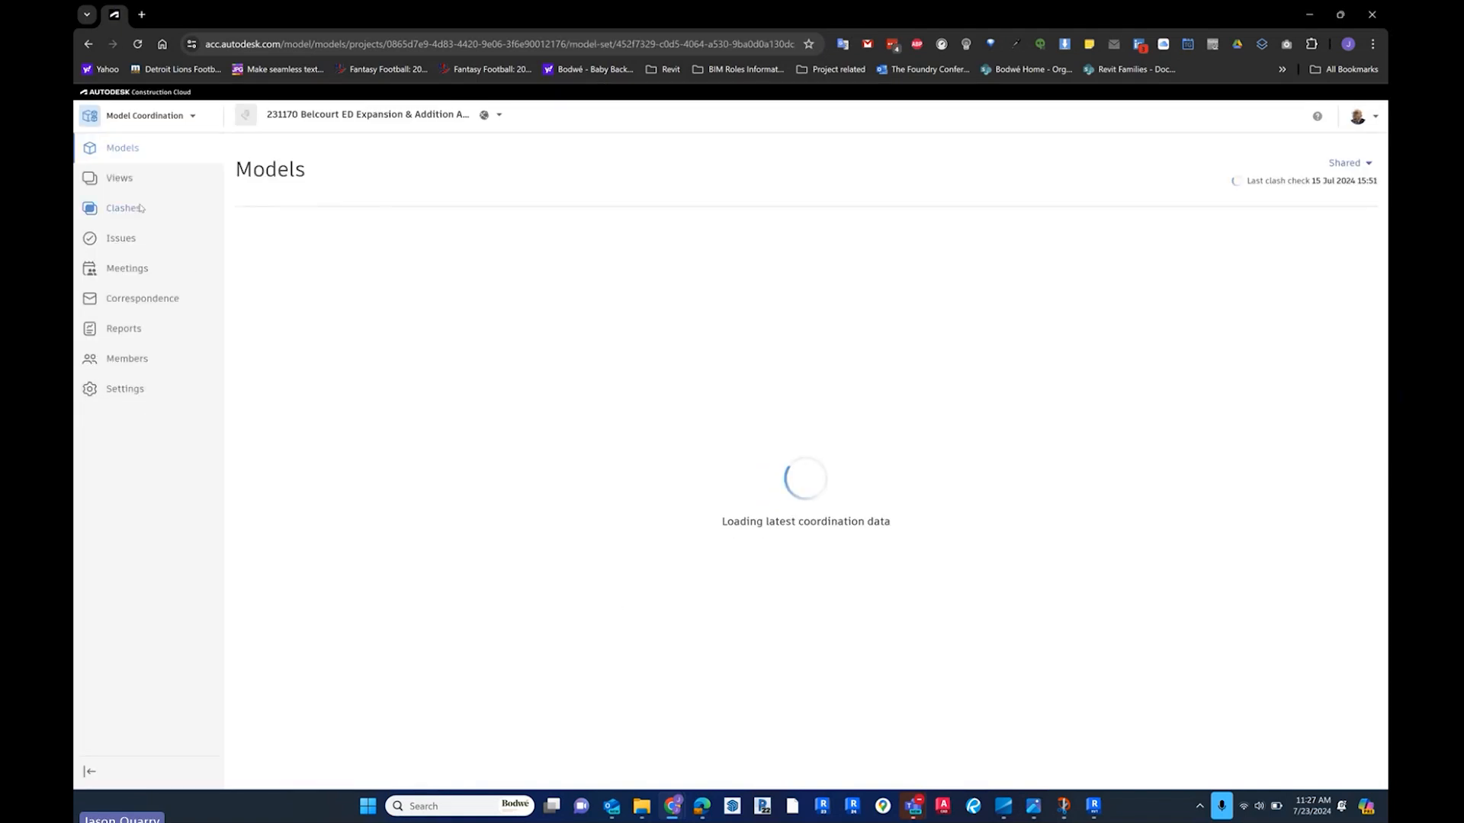
pyautogui.click(124, 208)
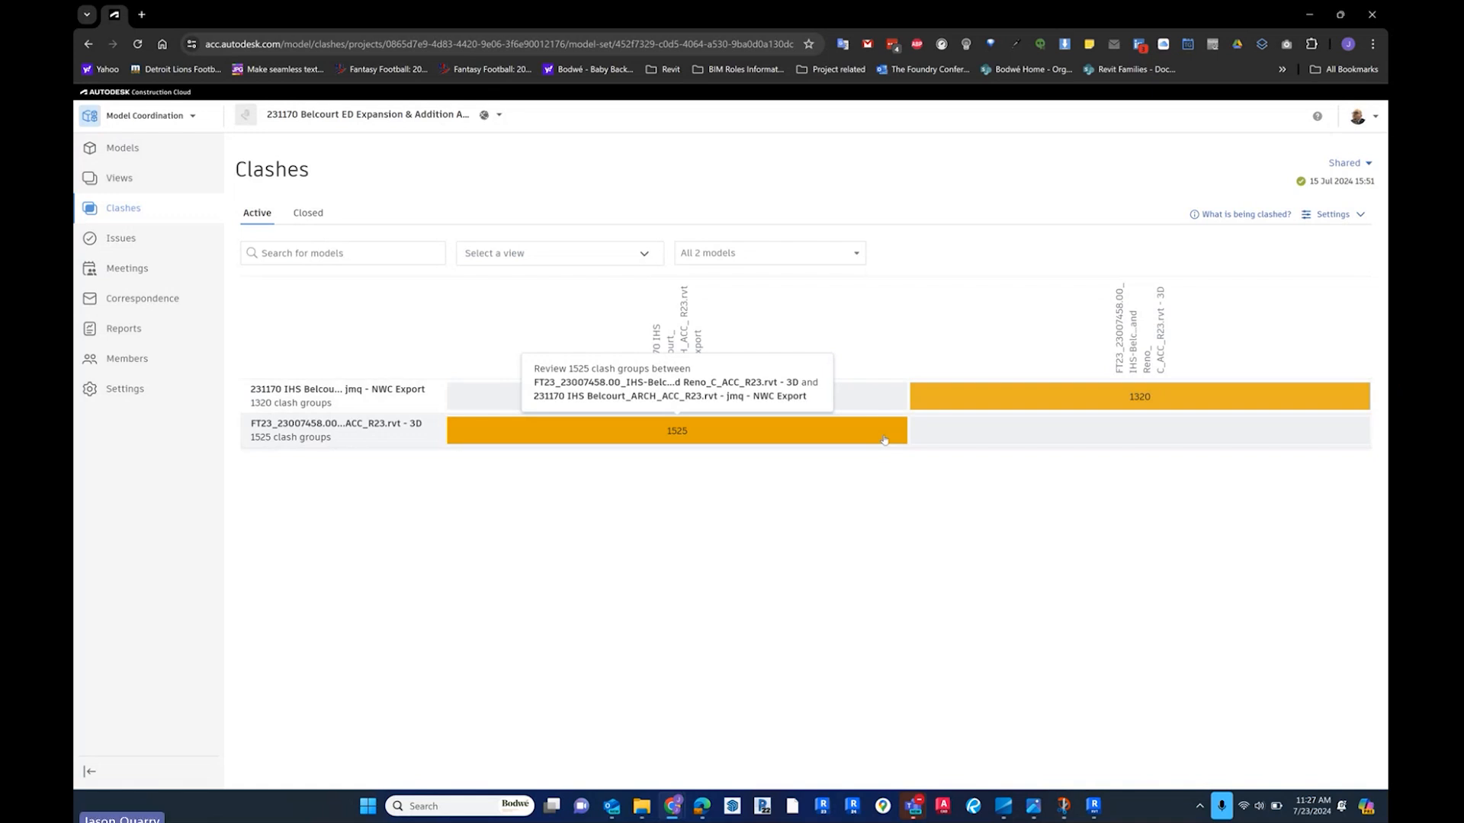
pyautogui.click(760, 257)
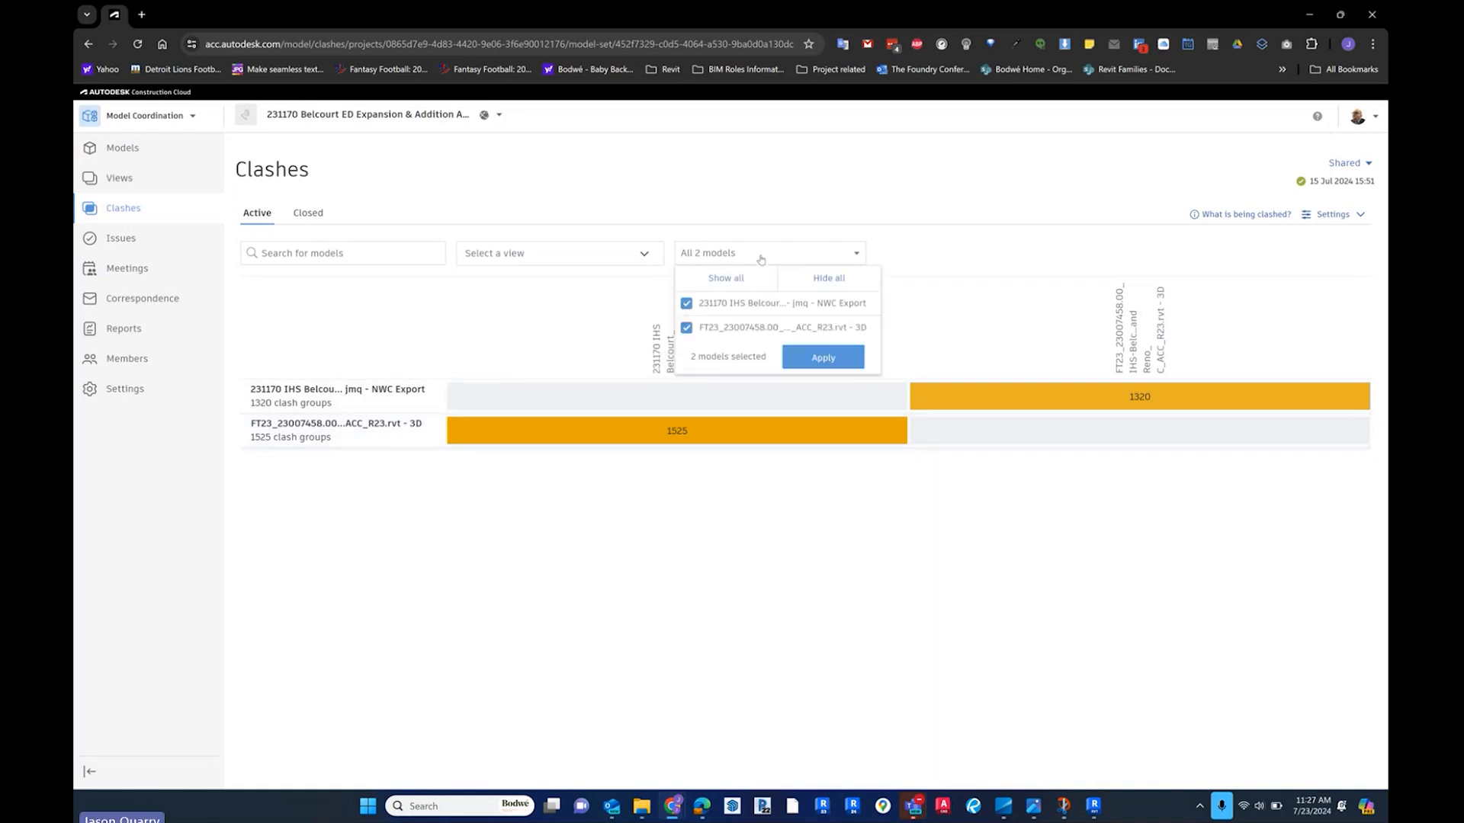
pyautogui.click(580, 314)
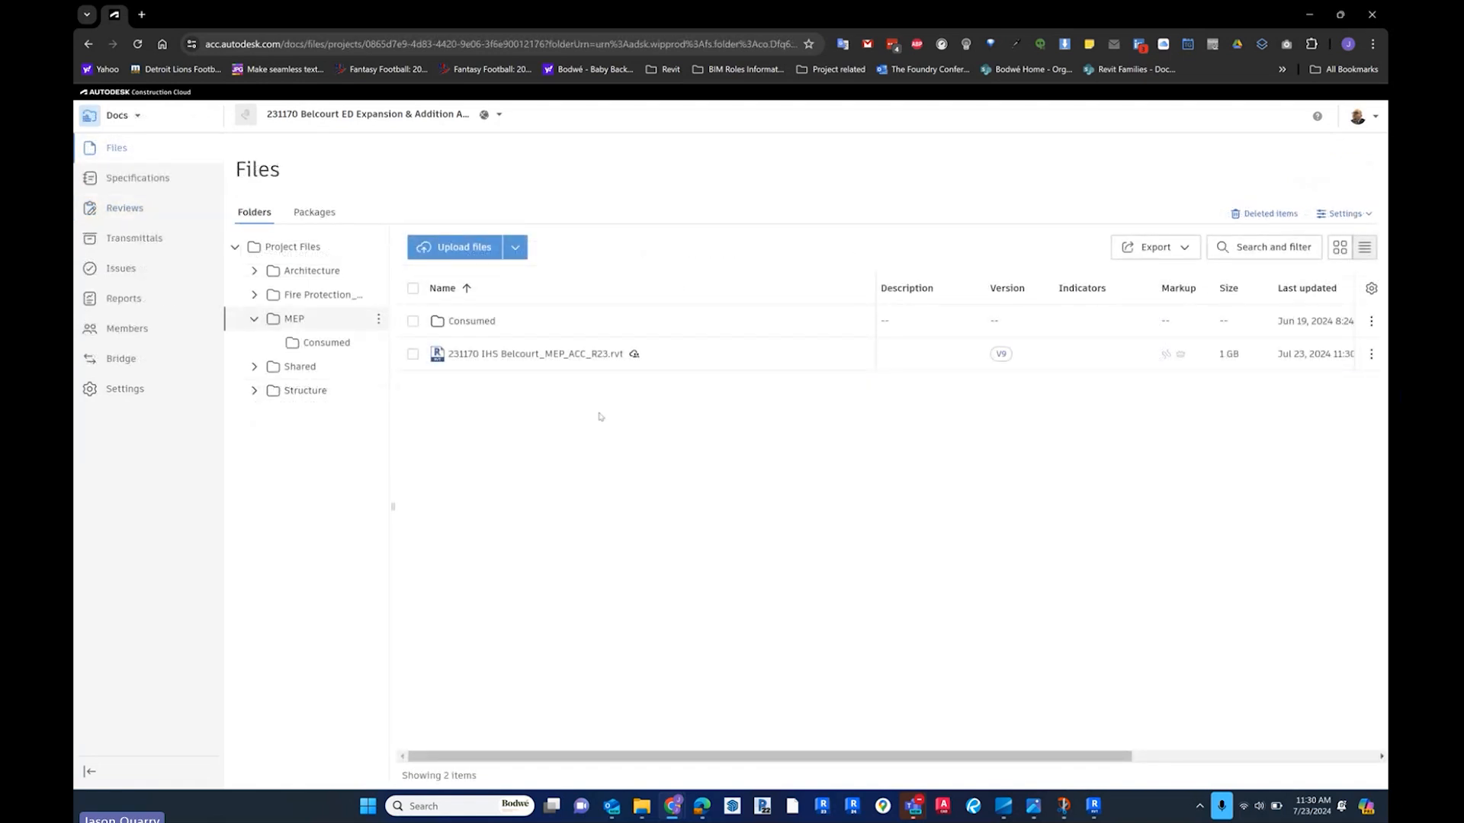
# - Copy 231170 IHS Belcourt_ARCH_ACC_R23.rvt from the Architecture folder in Docs to the Shared folder
pyautogui.click(312, 273)
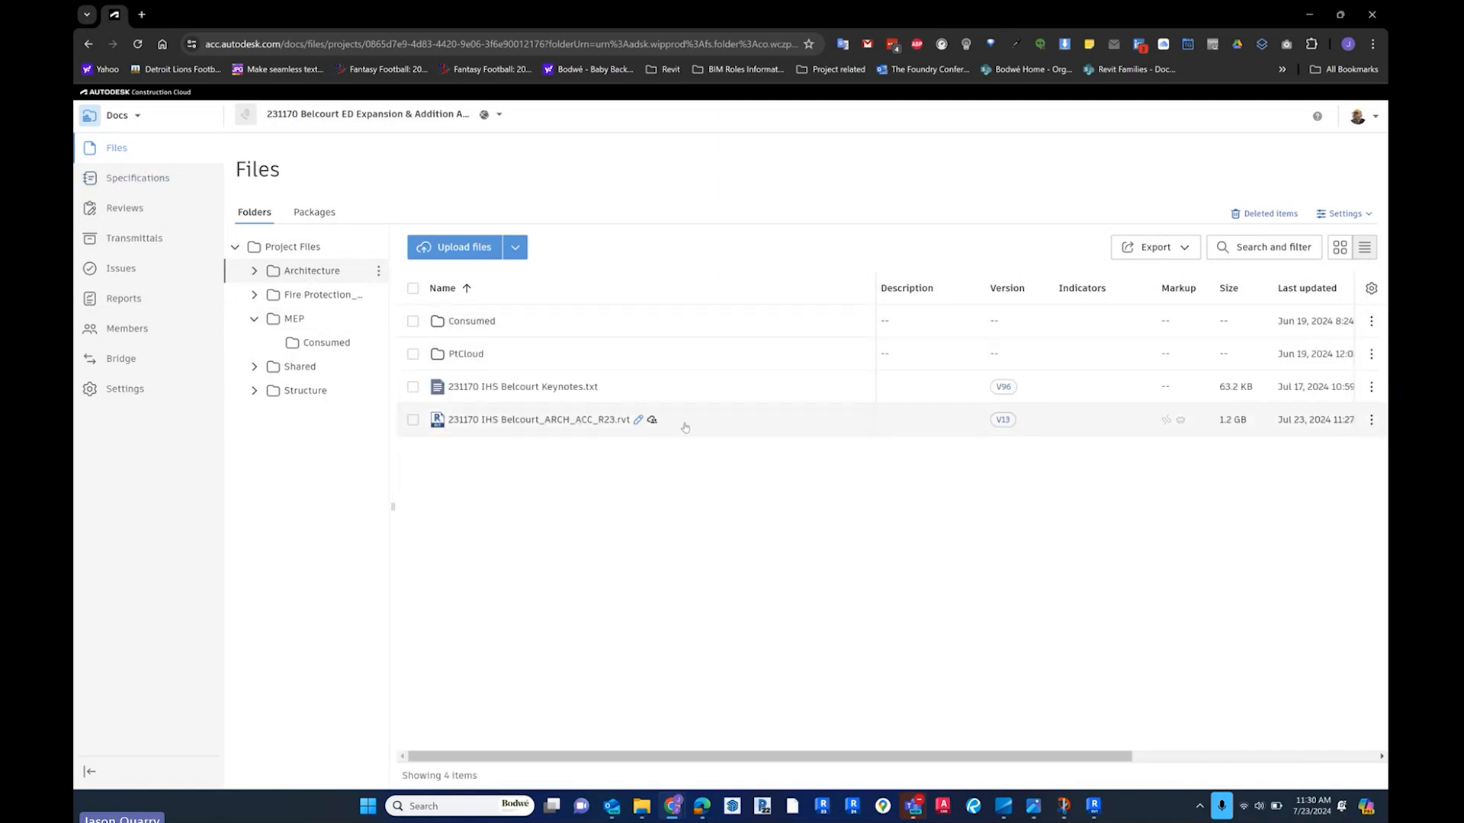
pyautogui.click(1371, 420)
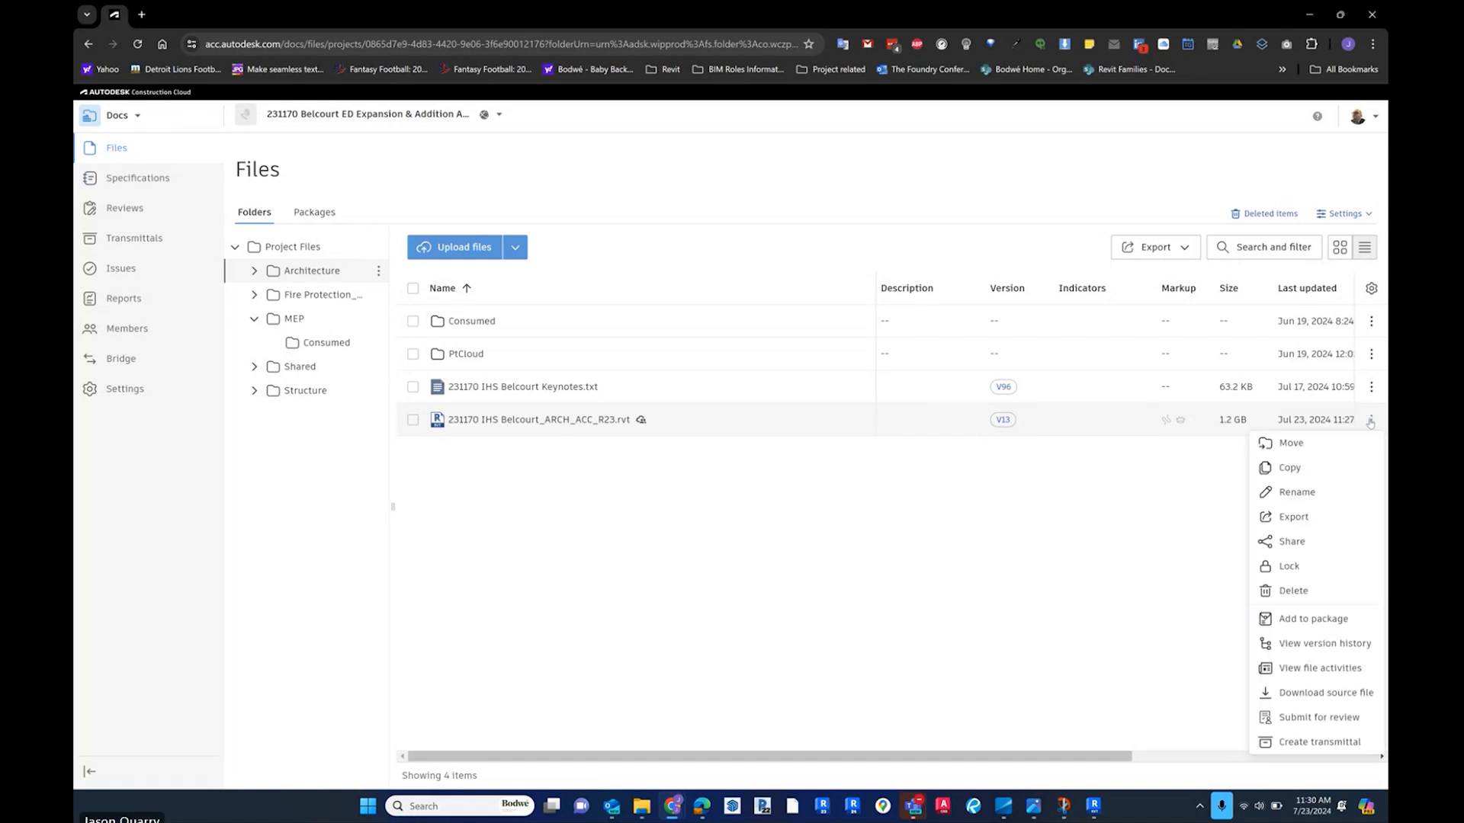
pyautogui.click(1294, 470)
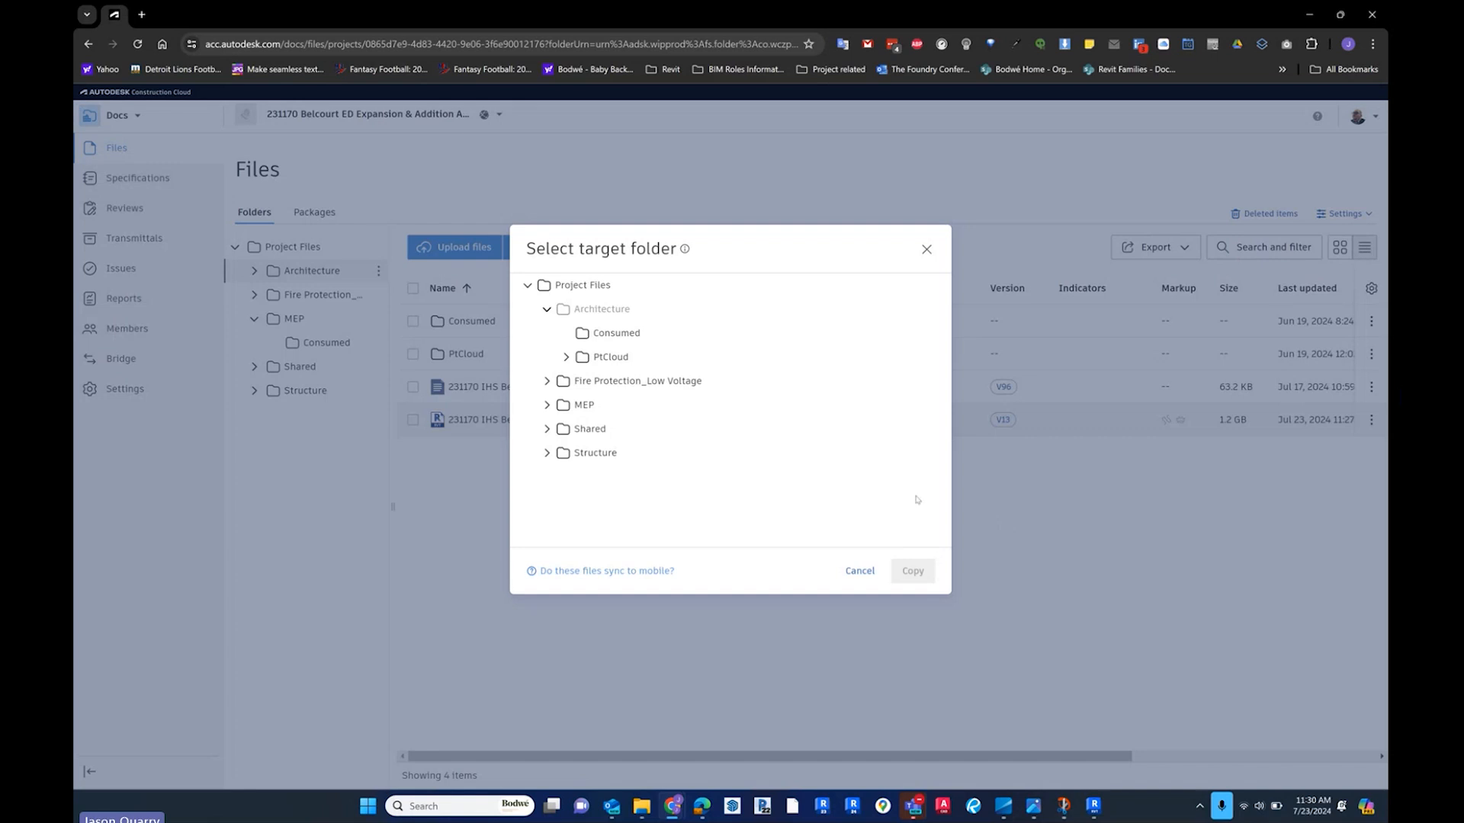
pyautogui.click(589, 424)
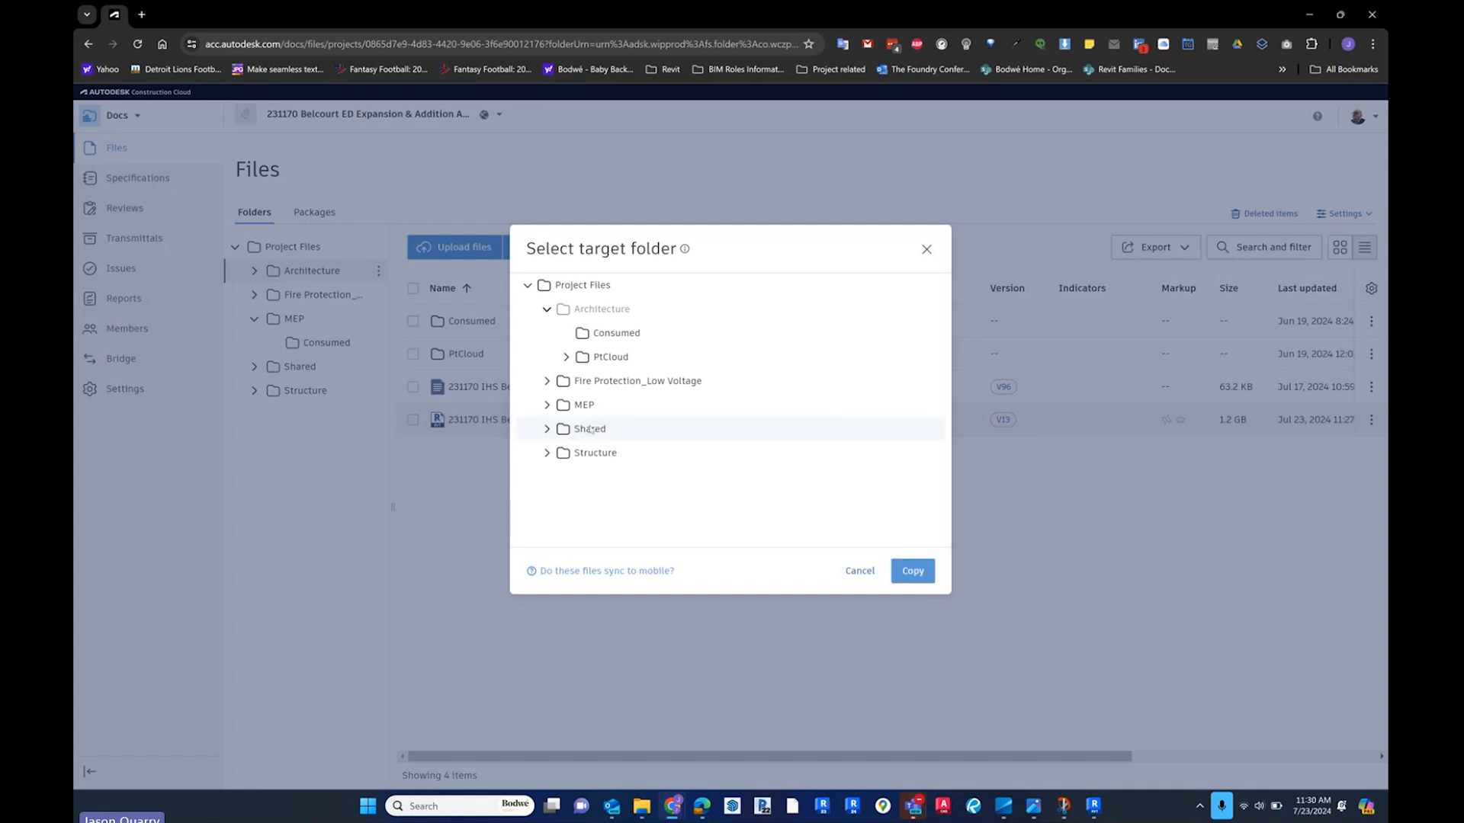
pyautogui.click(912, 572)
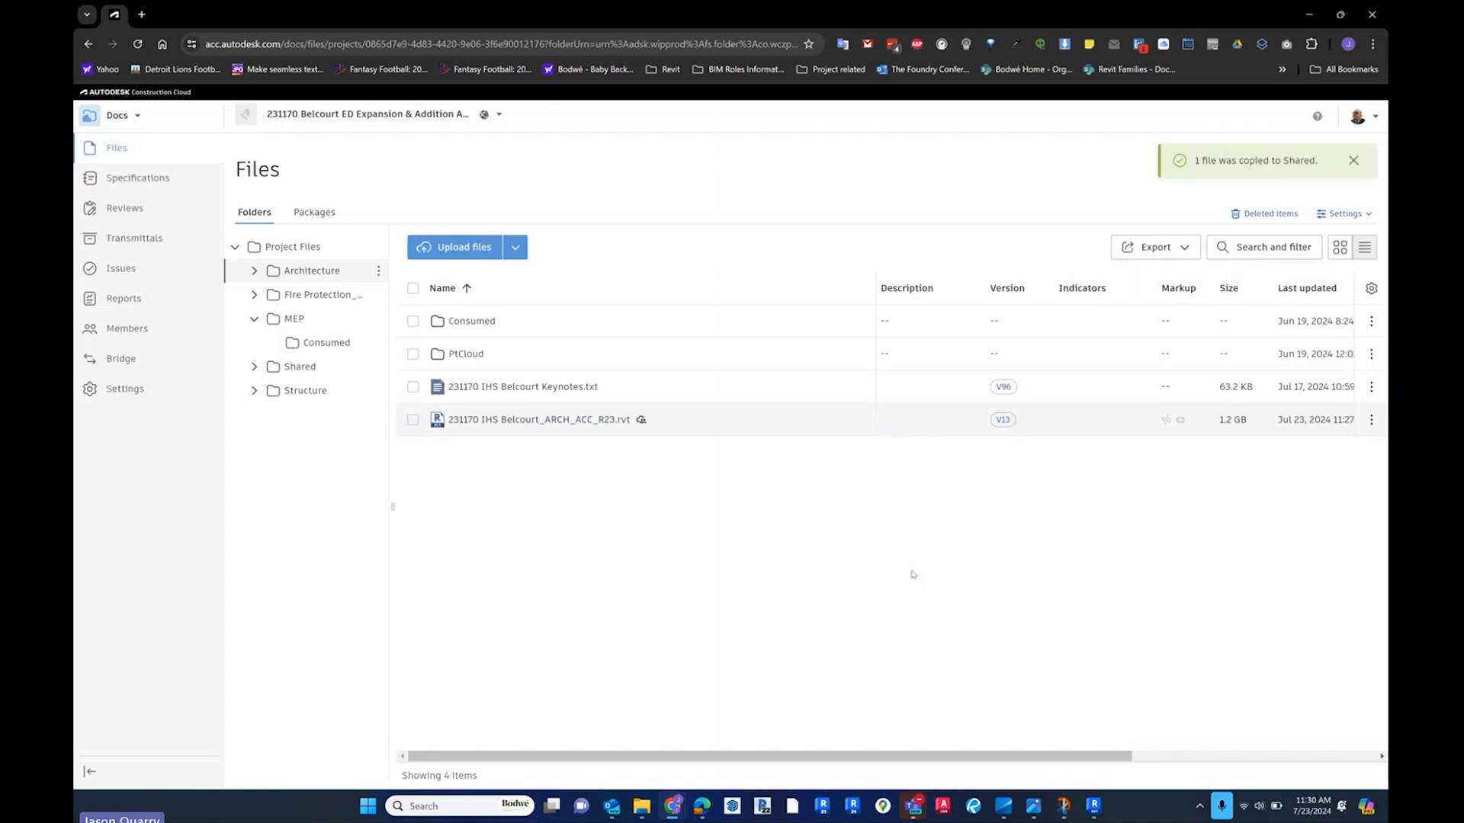
# - Copy FT23_23007458.00_IHS-Belcourt- ND-ED Expansion and Reno_C_ACC_R23.rvt from the Fire Protection_Low Voltage folder to the Shared folder
pyautogui.click(319, 297)
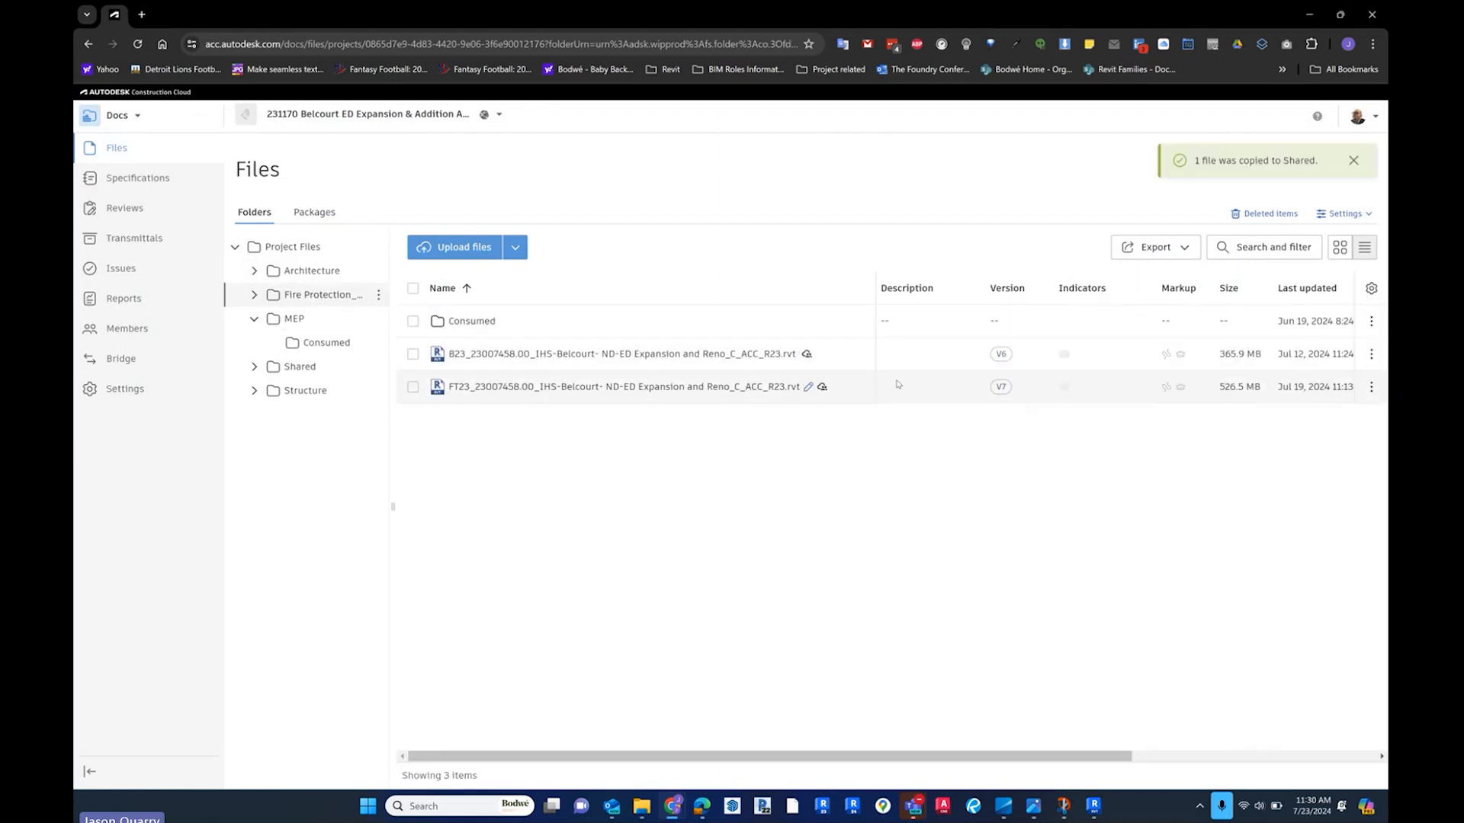
pyautogui.click(1371, 388)
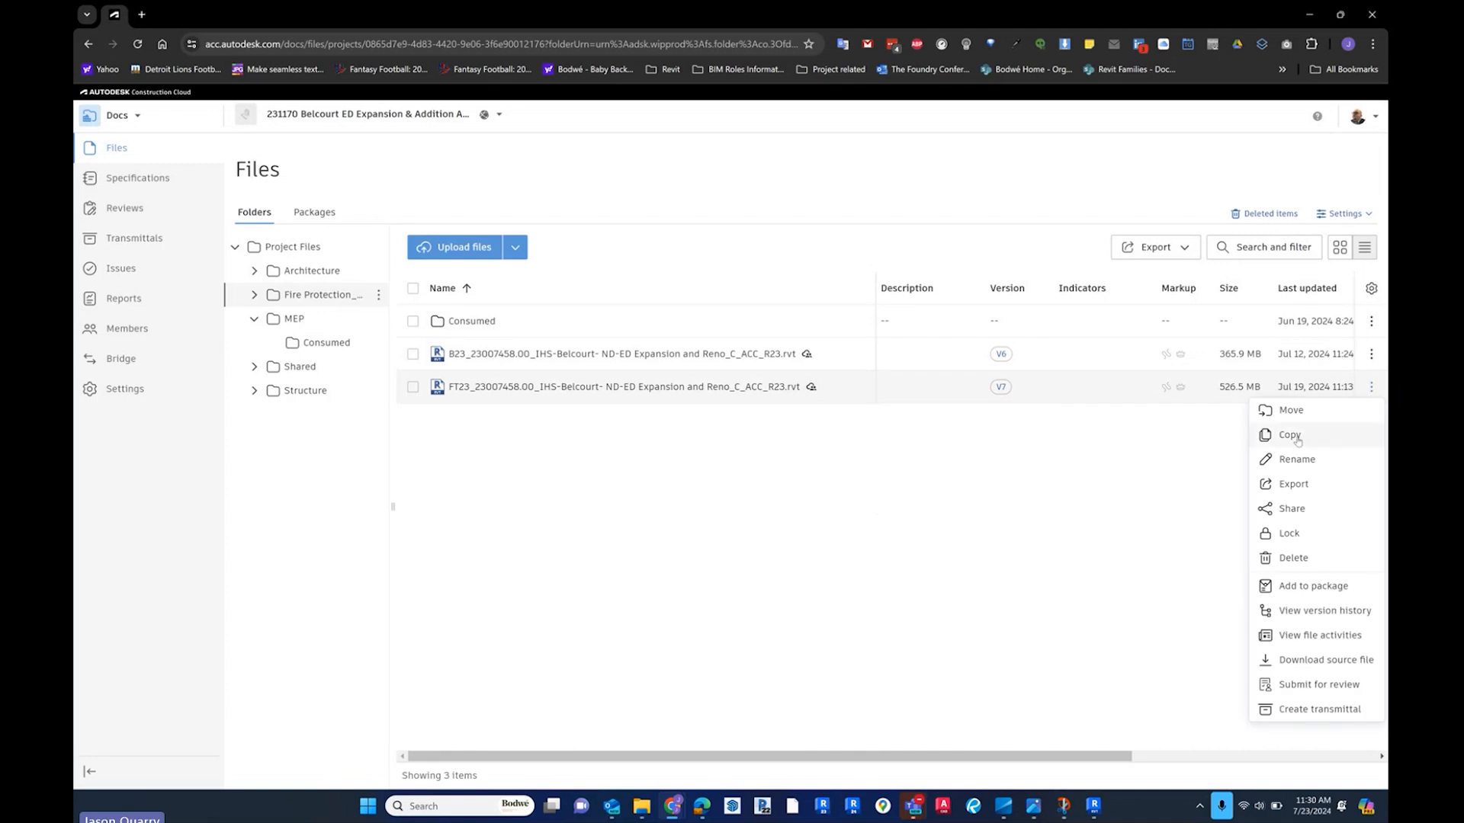
pyautogui.click(1316, 437)
pyautogui.click(592, 407)
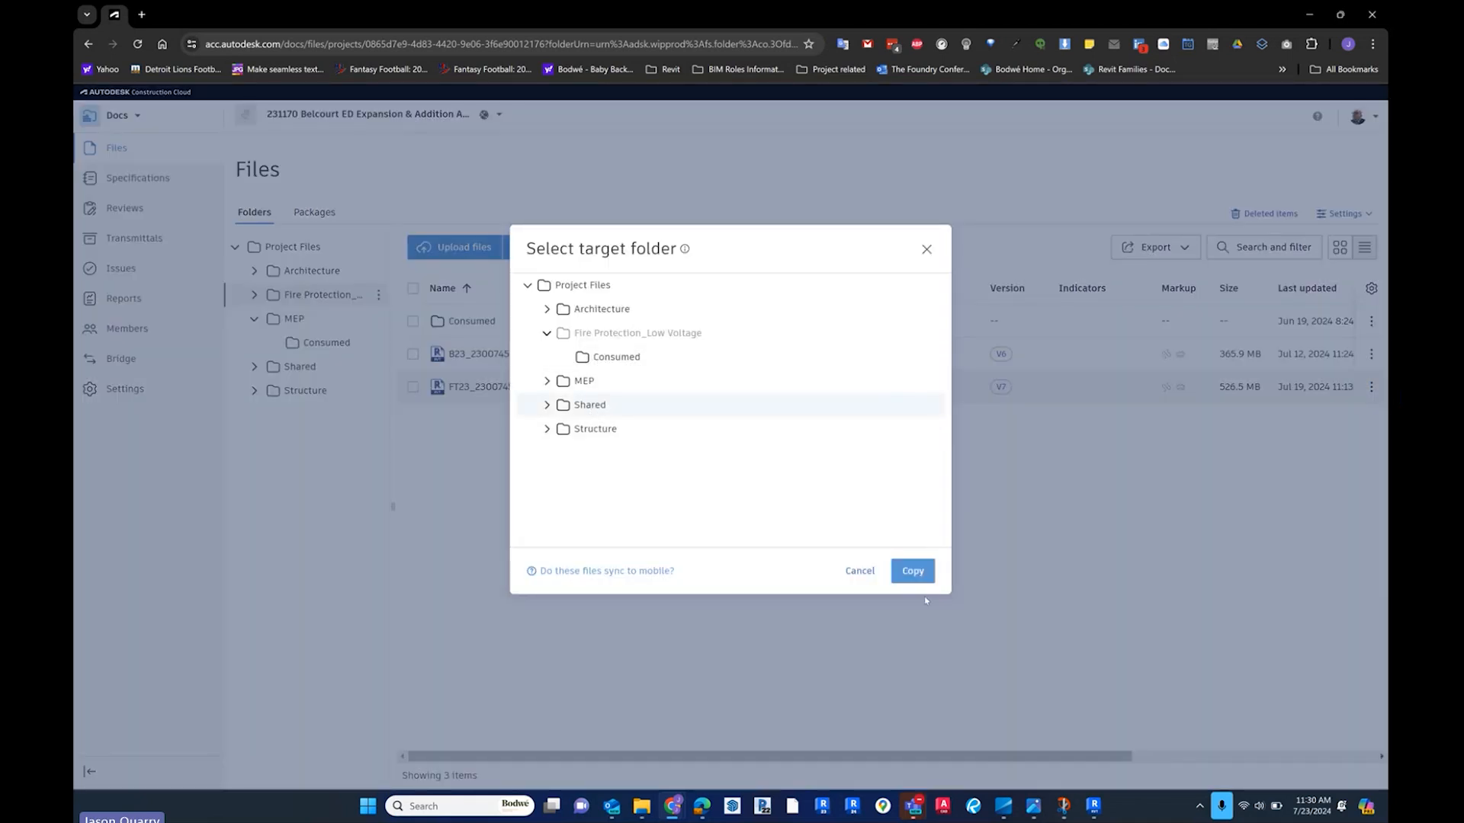
pyautogui.click(918, 573)
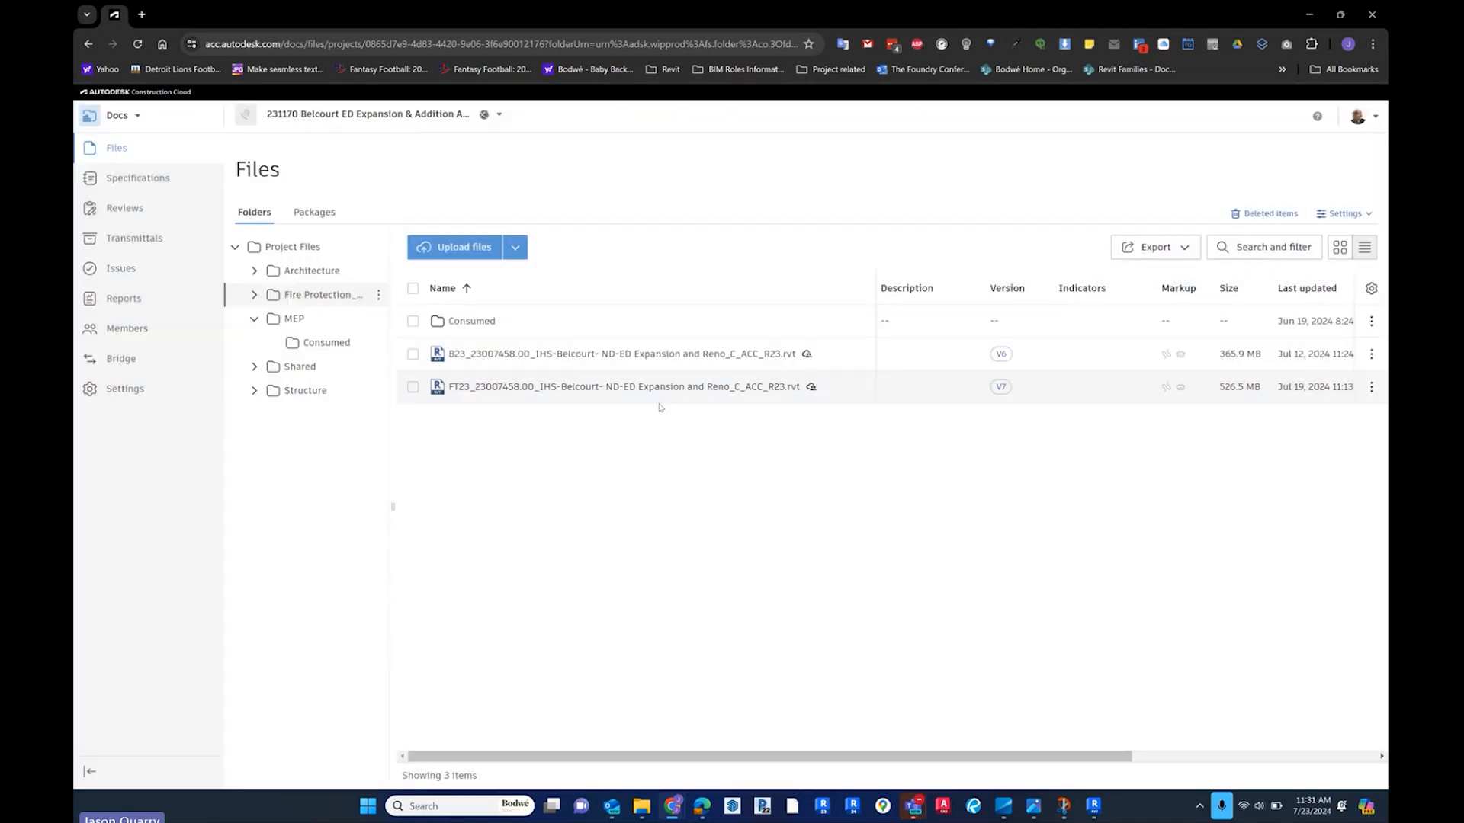
# - Copy 231170 IHS Belcourt_MEP_ACC_R23.rvt from the MEP folder to the Shared folder
pyautogui.click(294, 318)
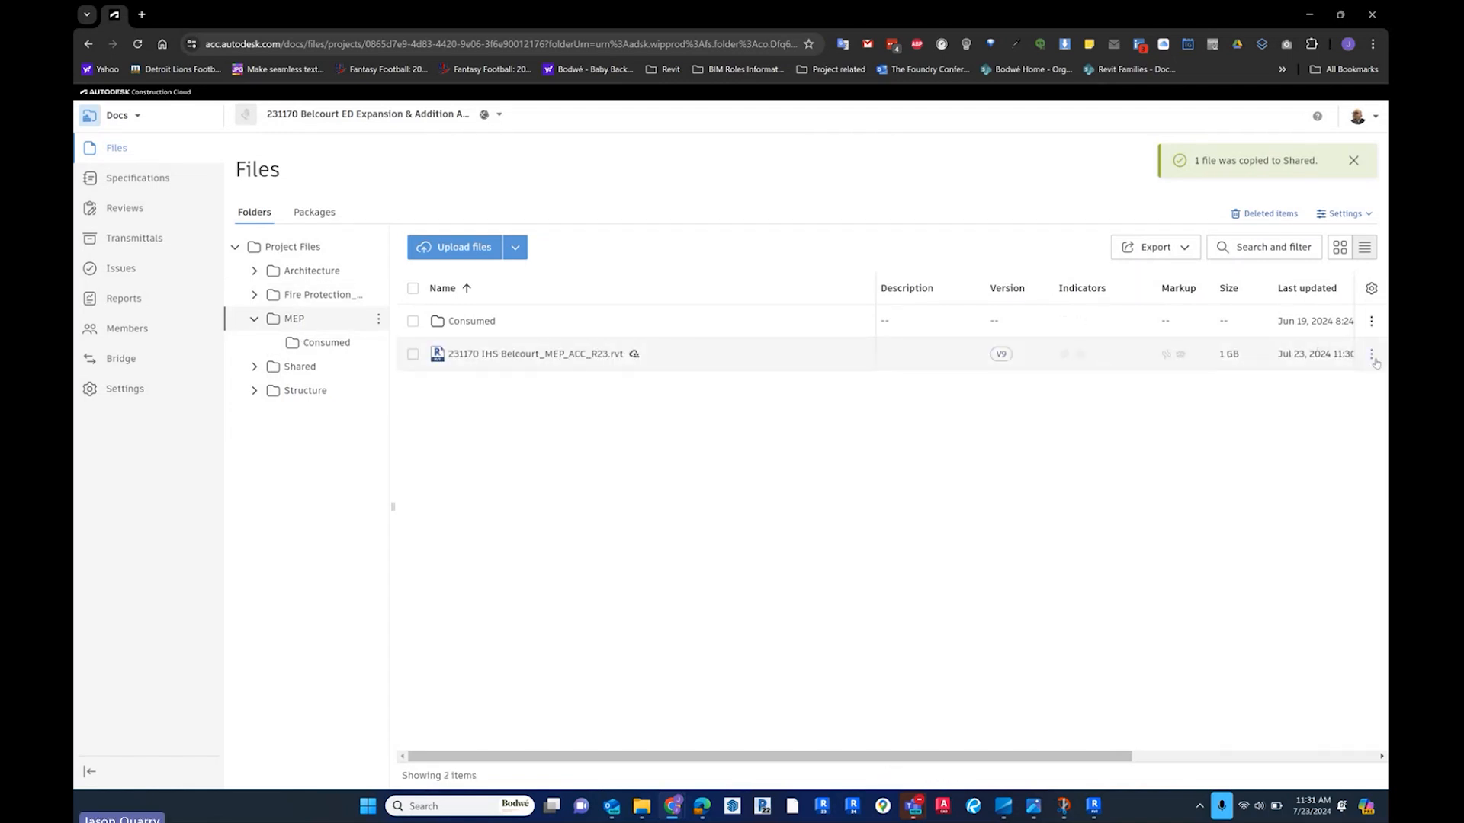
pyautogui.click(1371, 355)
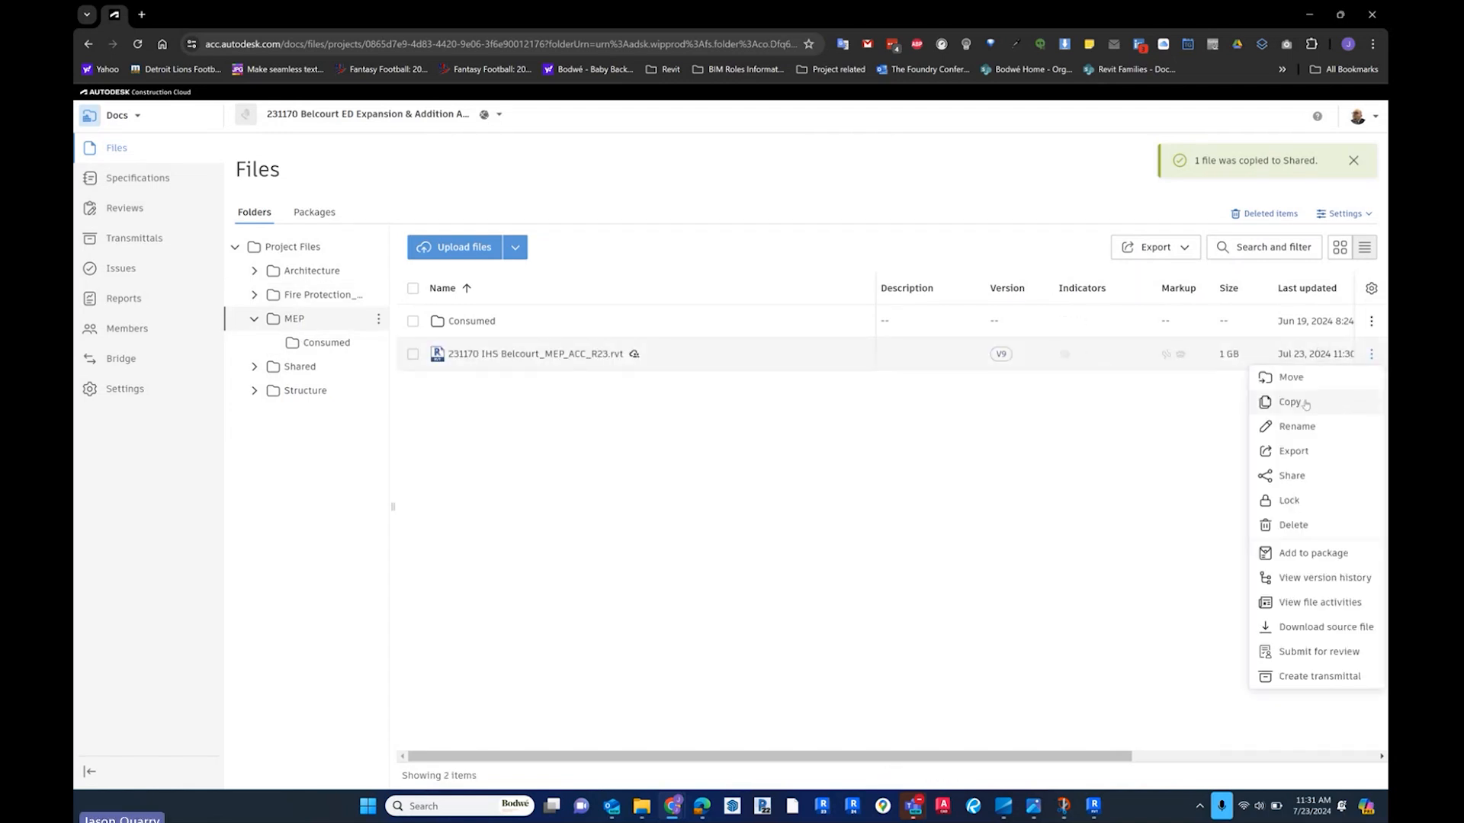
pyautogui.click(1305, 404)
pyautogui.click(587, 410)
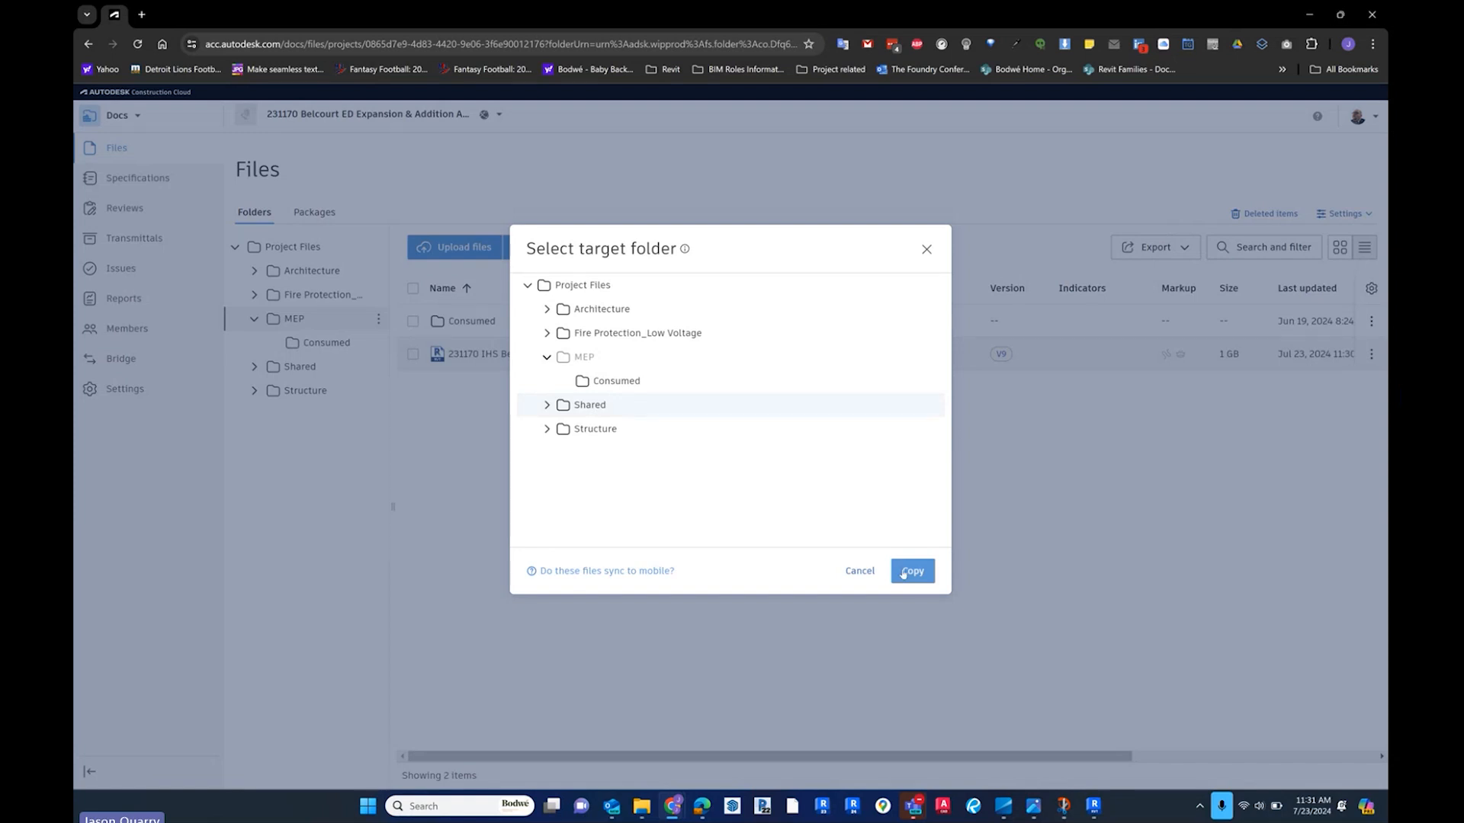
pyautogui.click(903, 572)
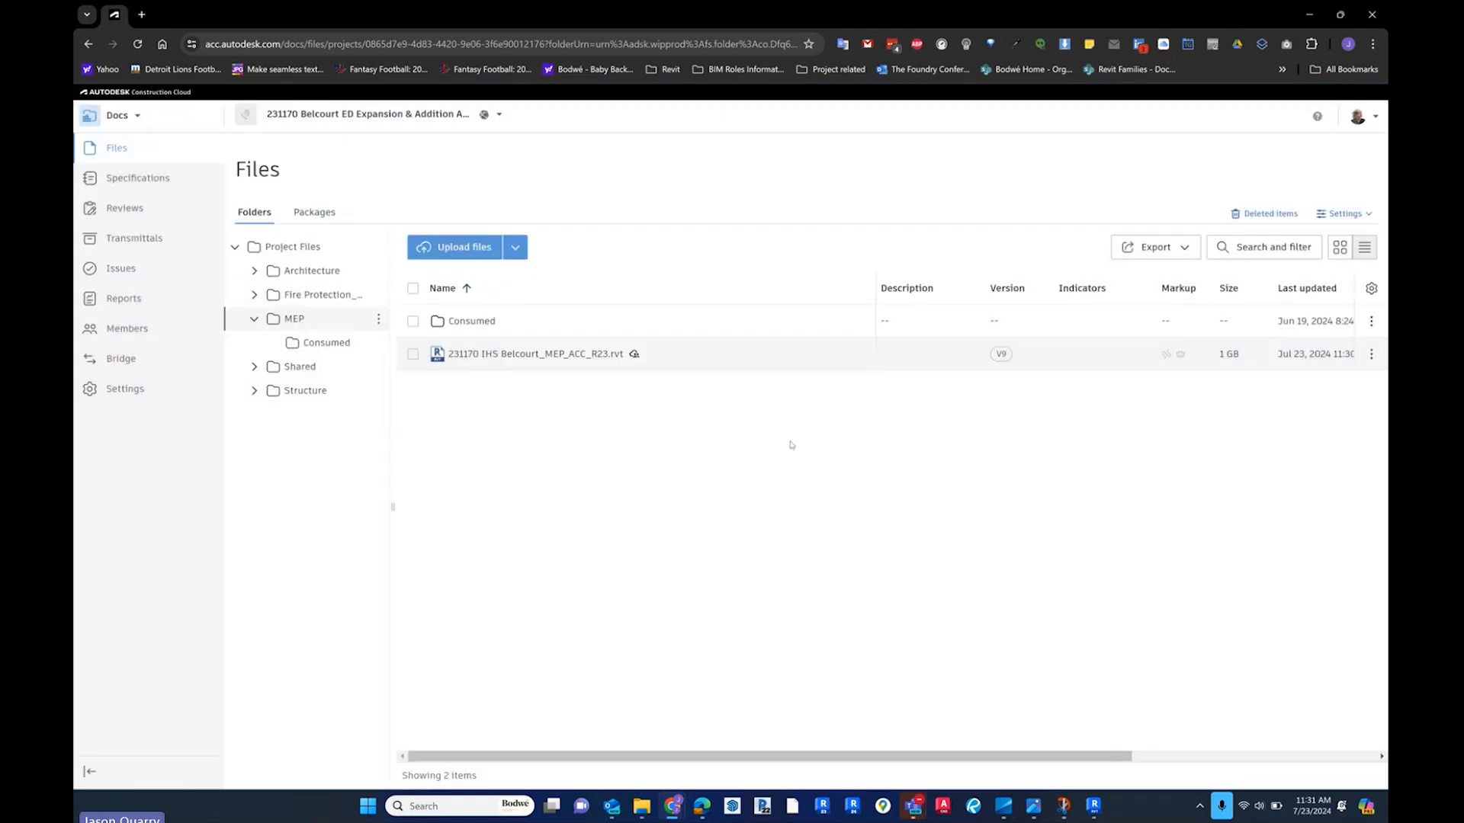
# - Copy 231170 IHS Belcourt_STRUCT_ACC_NS_R23.rvt from the Structure folder to Shared, and open the Shared folder to check the copied models
pyautogui.click(306, 391)
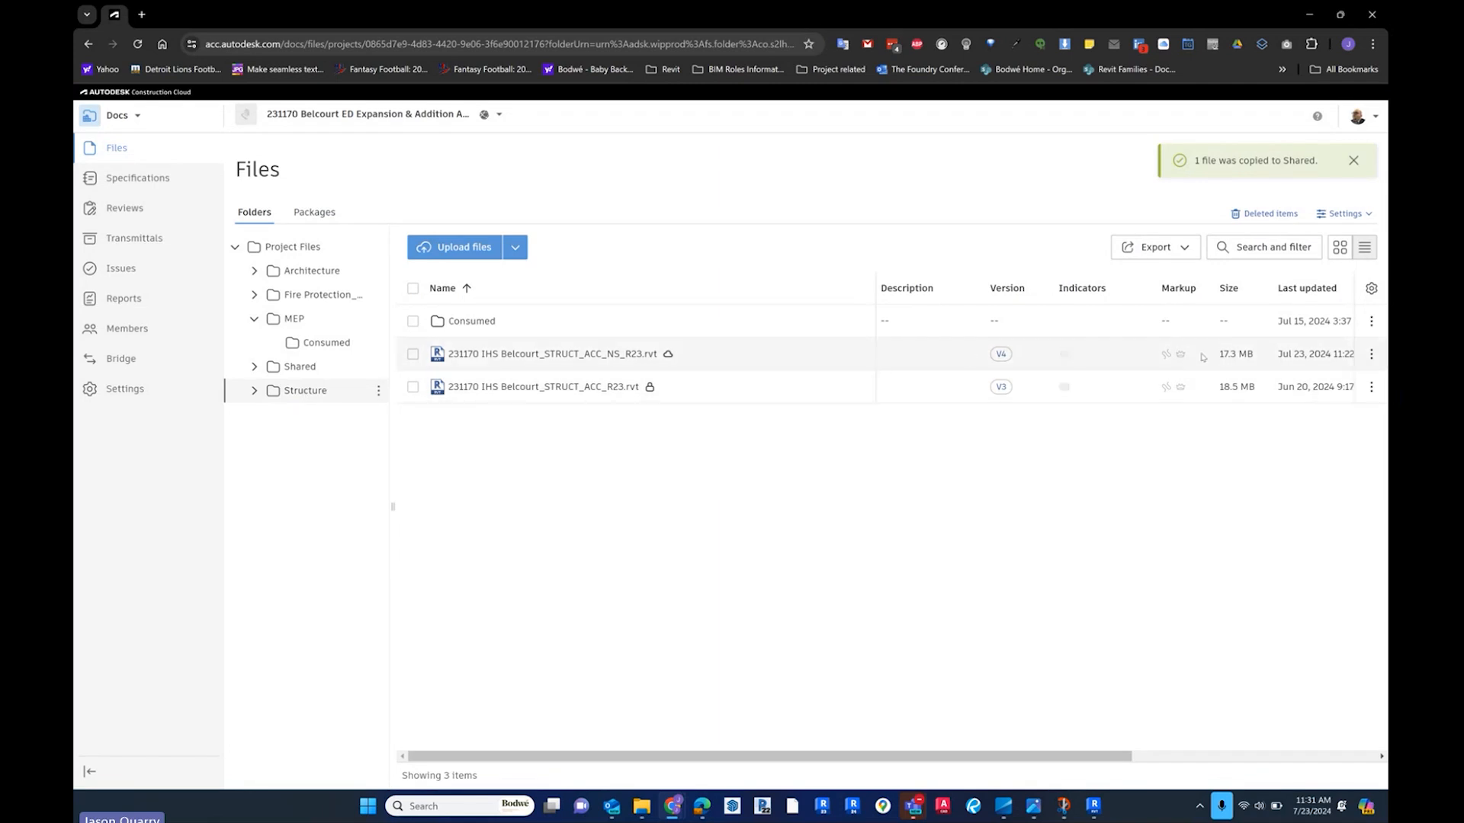
pyautogui.click(1370, 353)
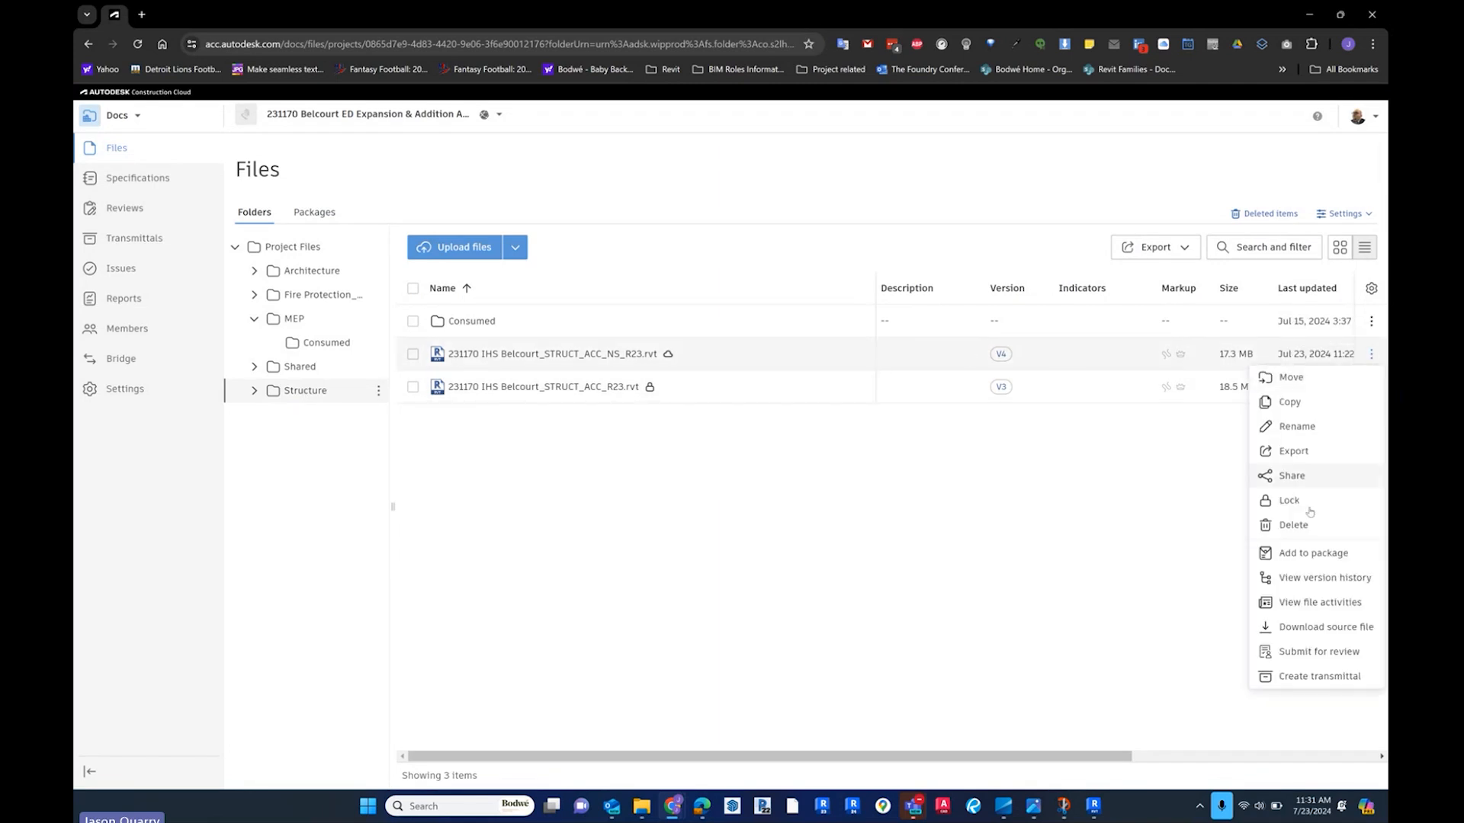
pyautogui.click(1288, 404)
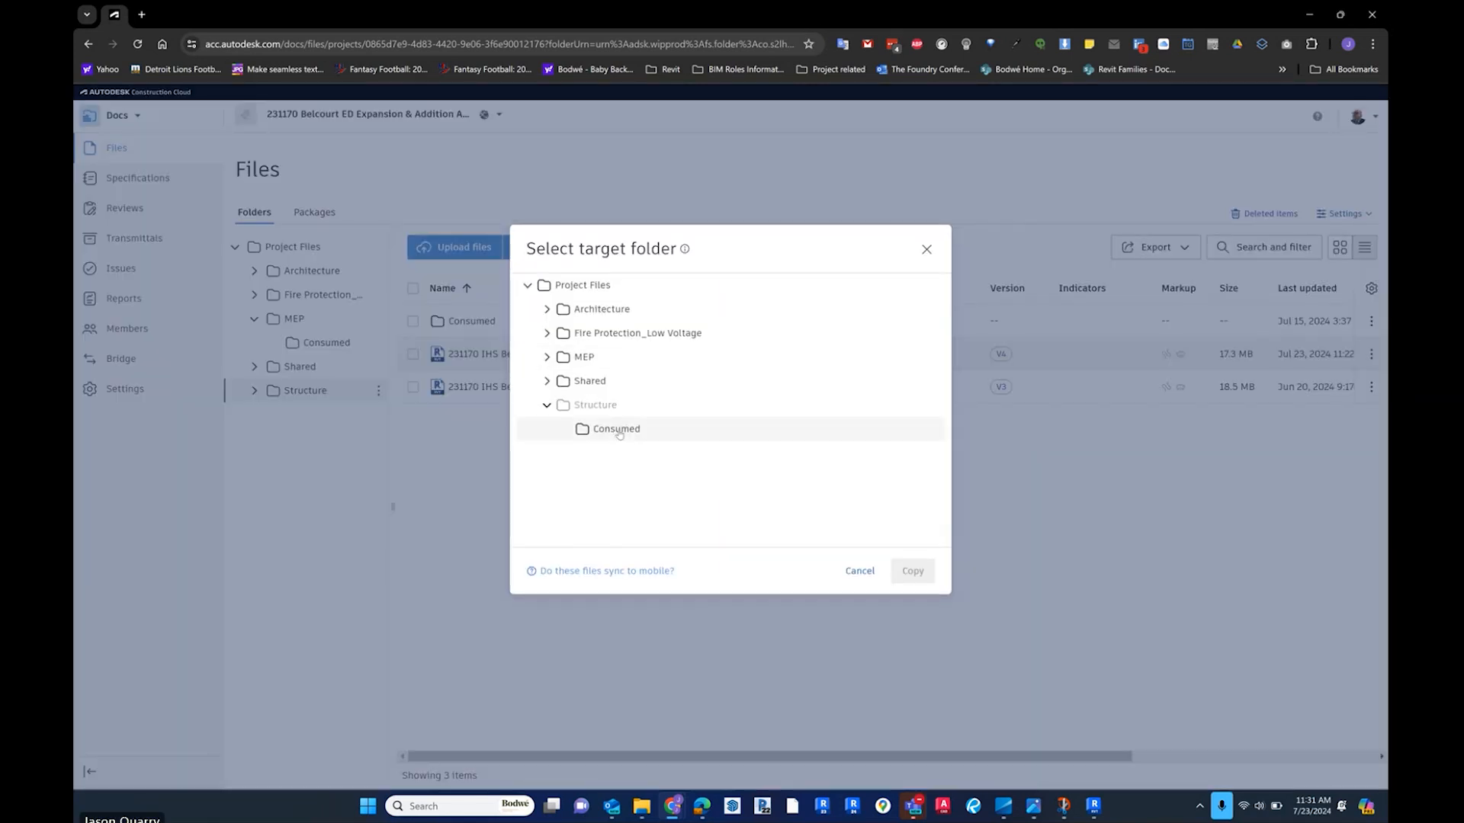
pyautogui.click(586, 383)
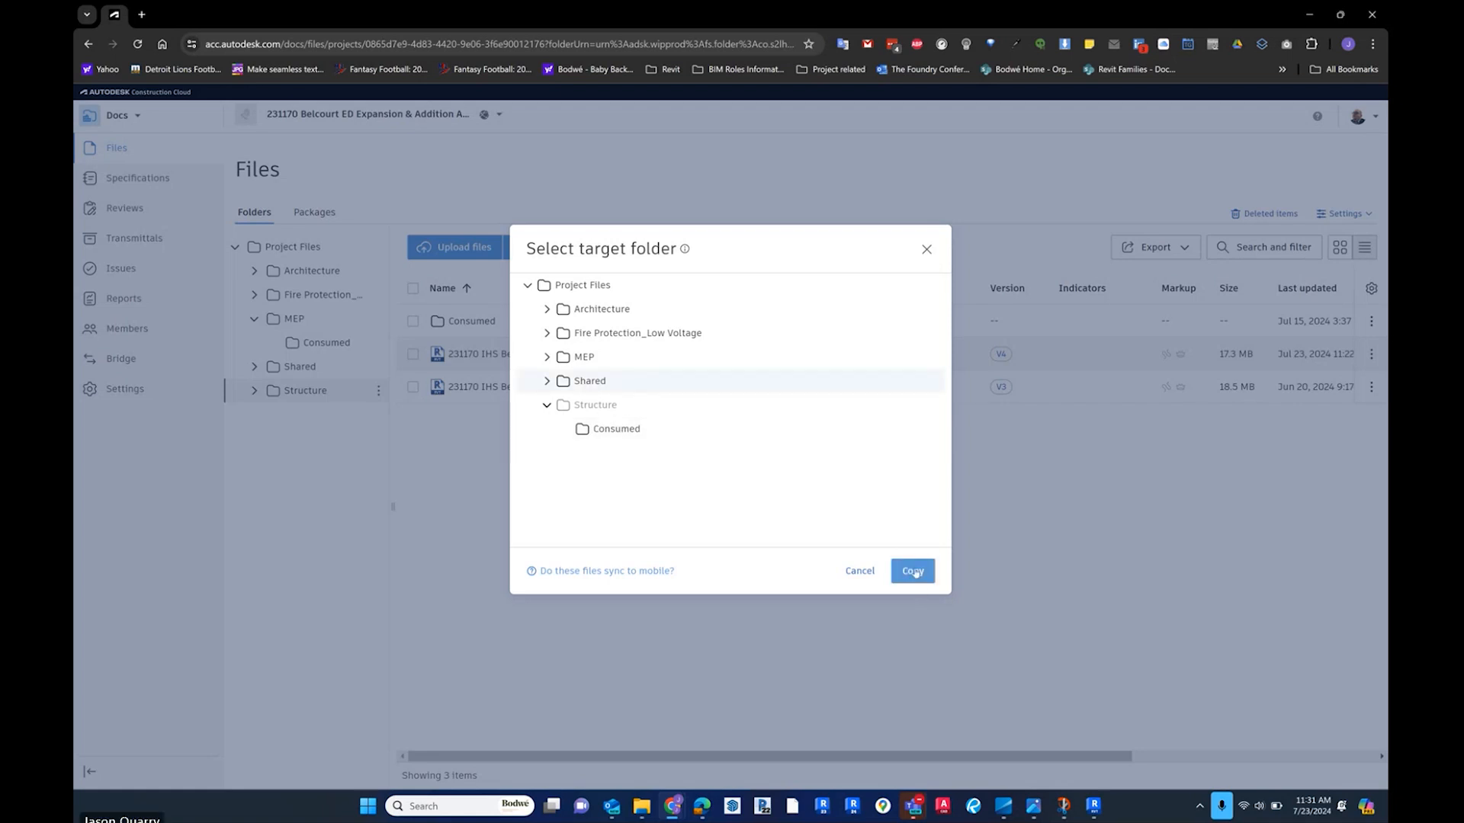
pyautogui.click(914, 572)
pyautogui.click(300, 367)
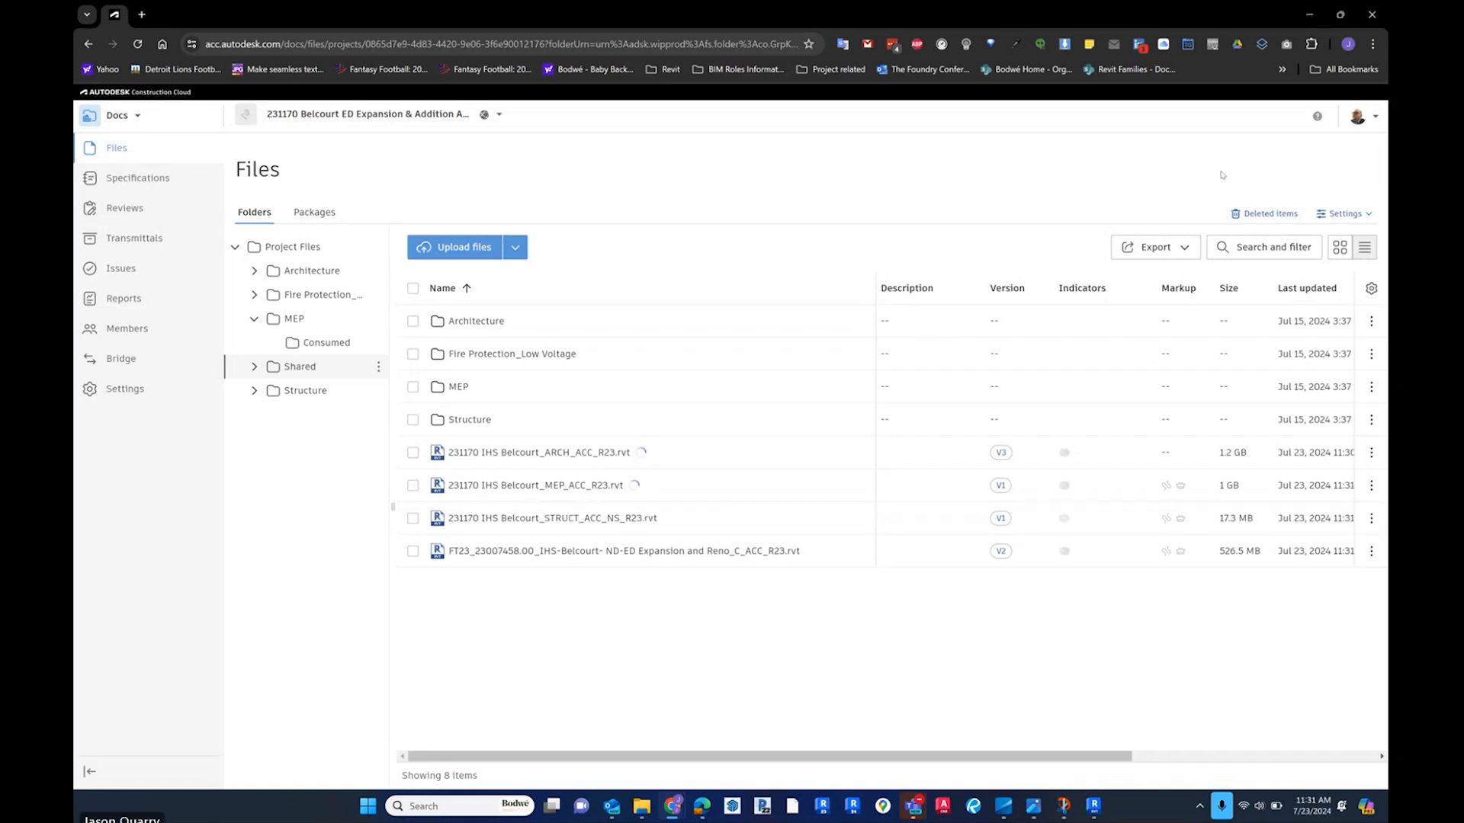
# - Switch to Model Coordination and open the clash matrix for the Shared coordination space
pyautogui.click(129, 116)
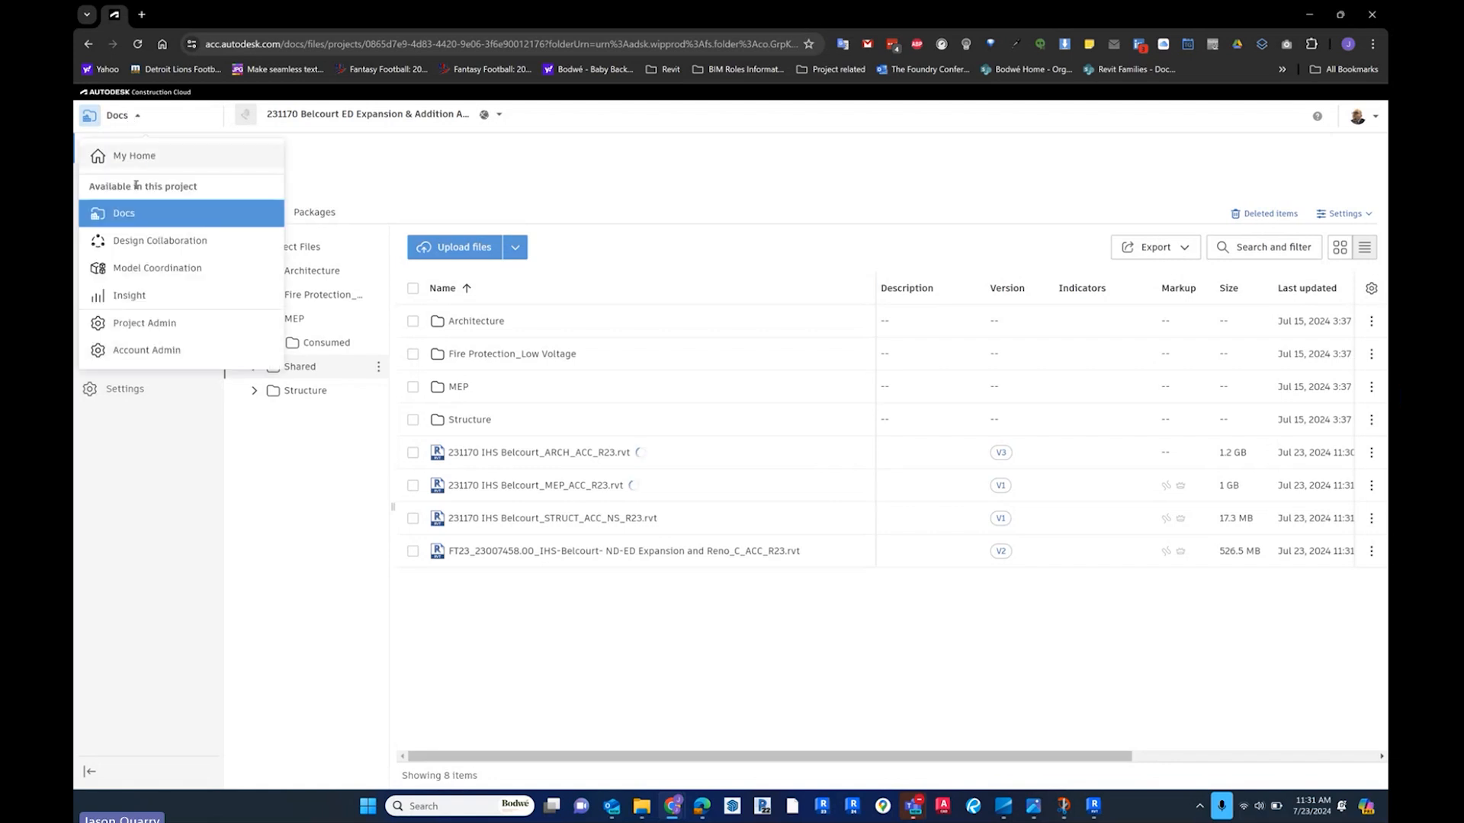
pyautogui.click(142, 268)
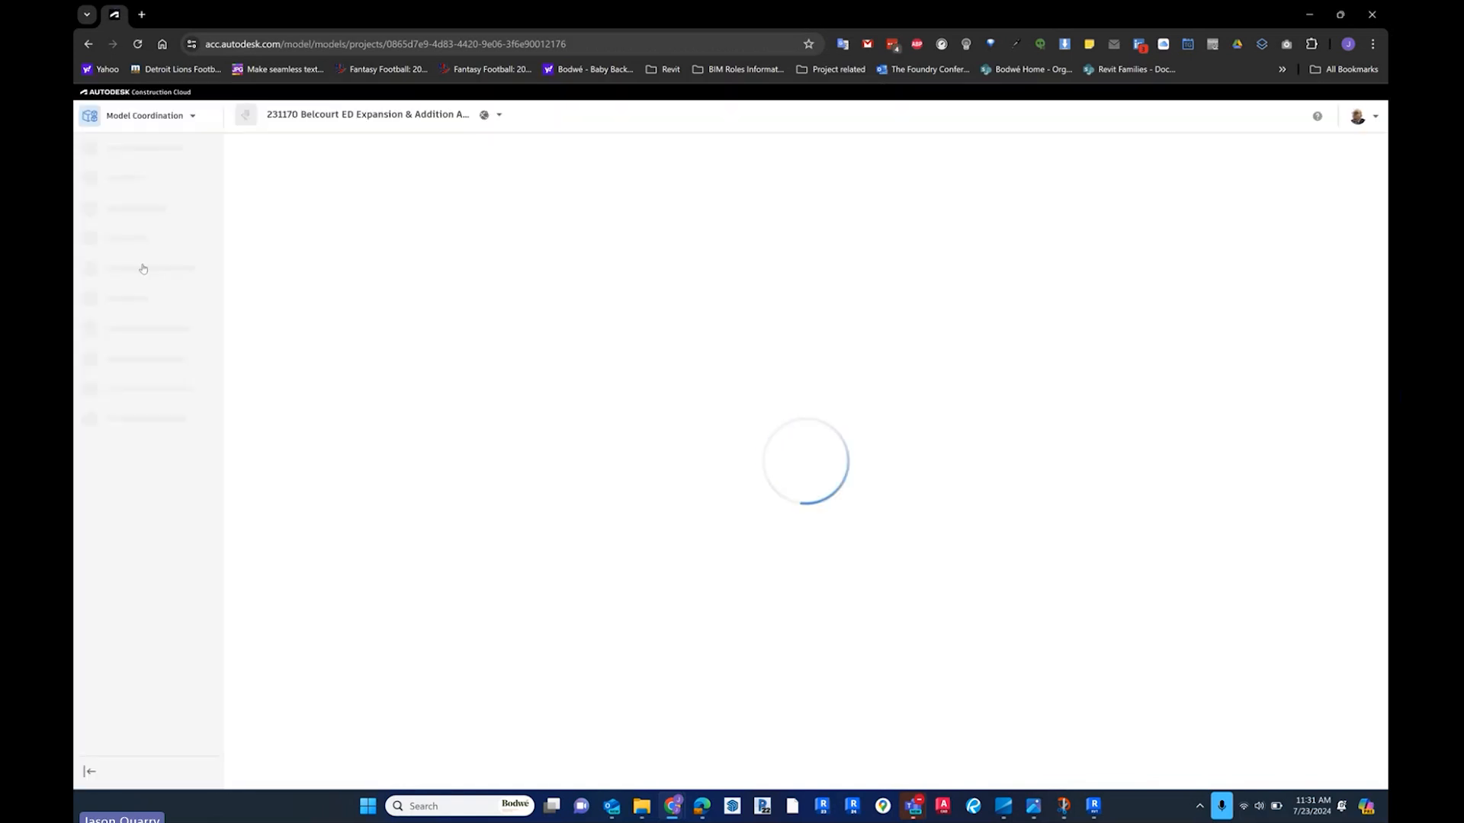
pyautogui.click(122, 210)
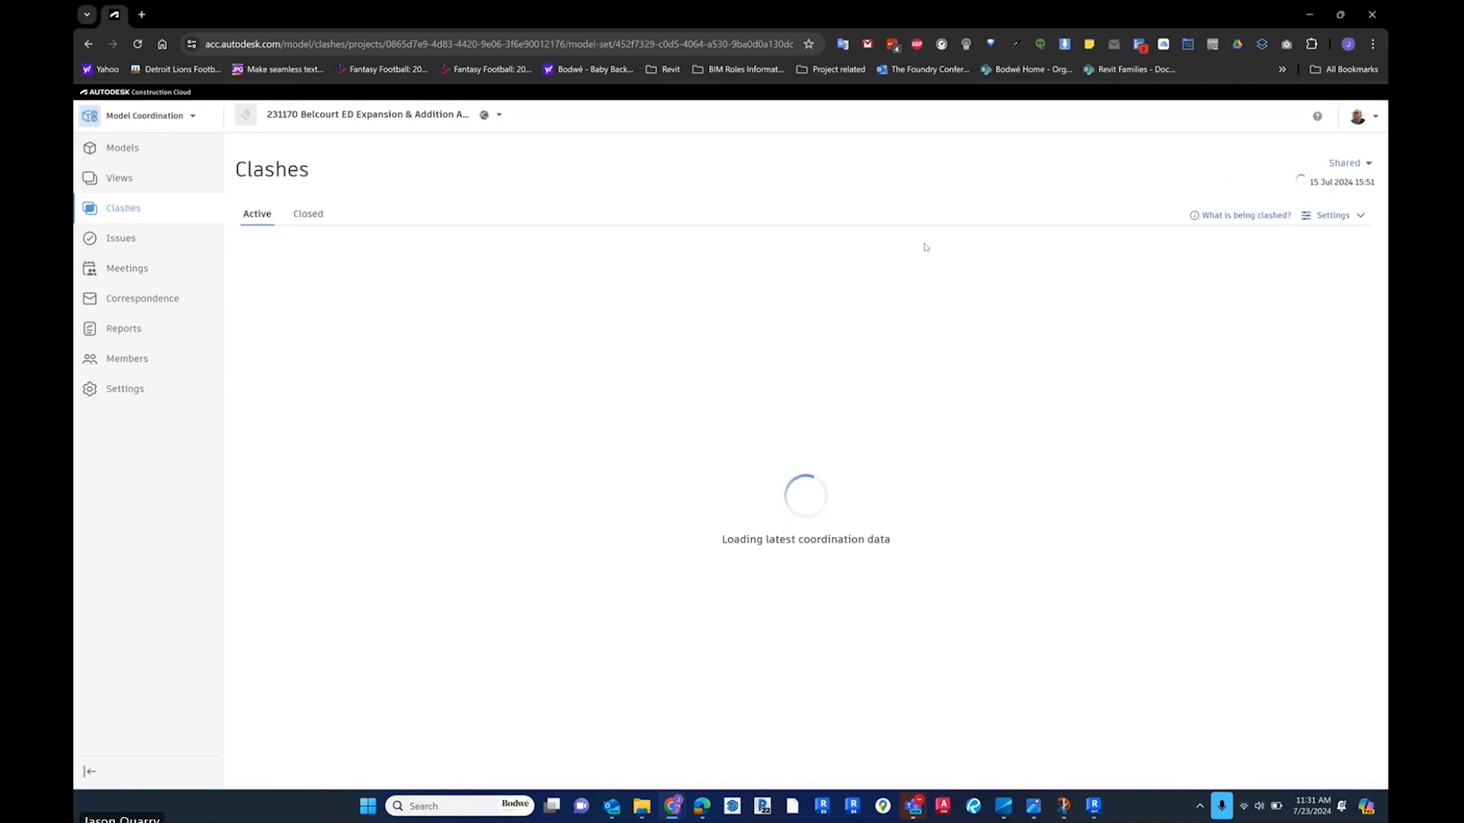
pyautogui.moveTo(1340, 186)
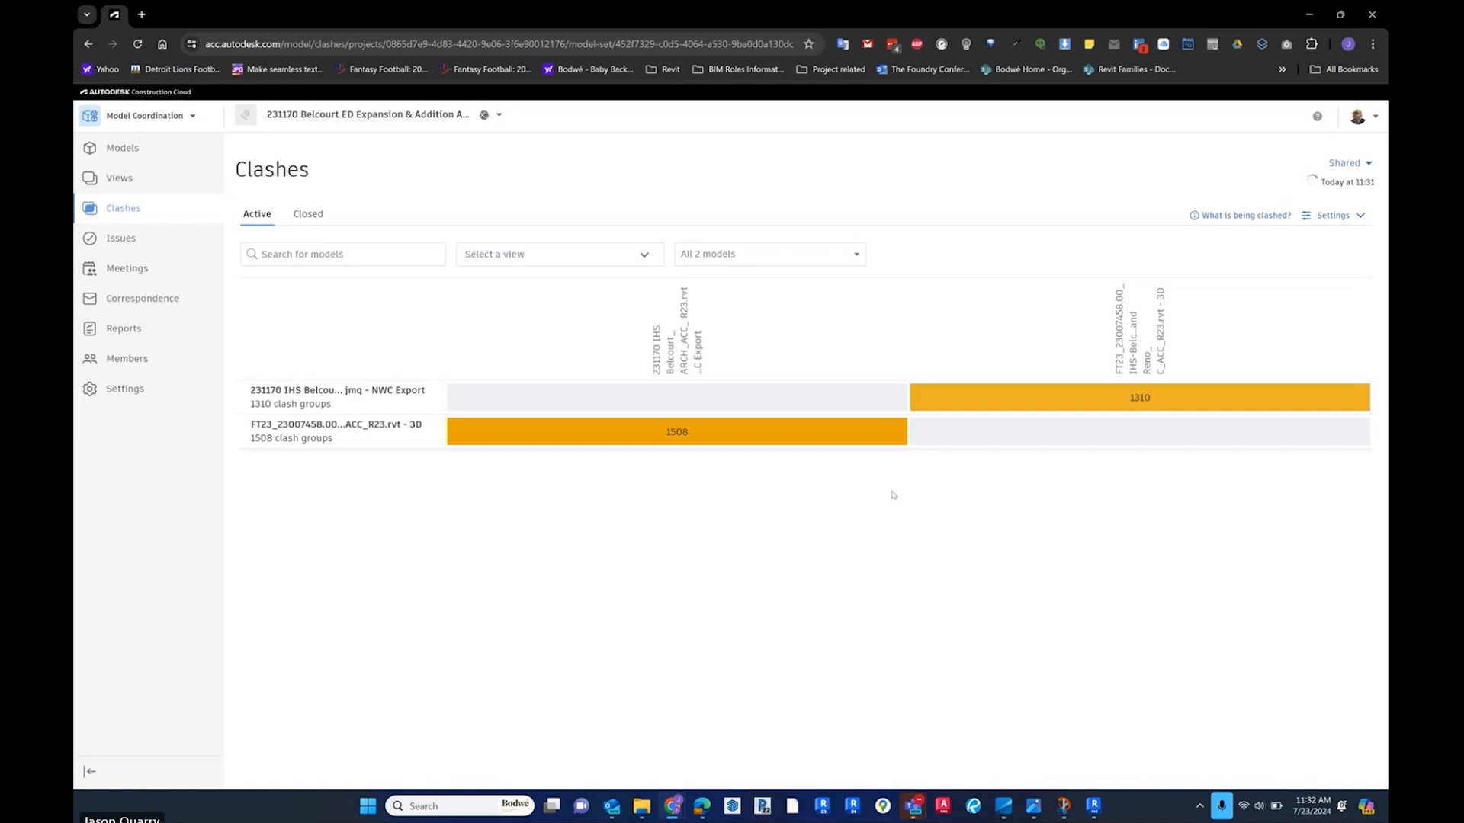
# - Review the clash settings, checking the object exclusions and which Shared models are included in automatic clash detection
pyautogui.click(1335, 222)
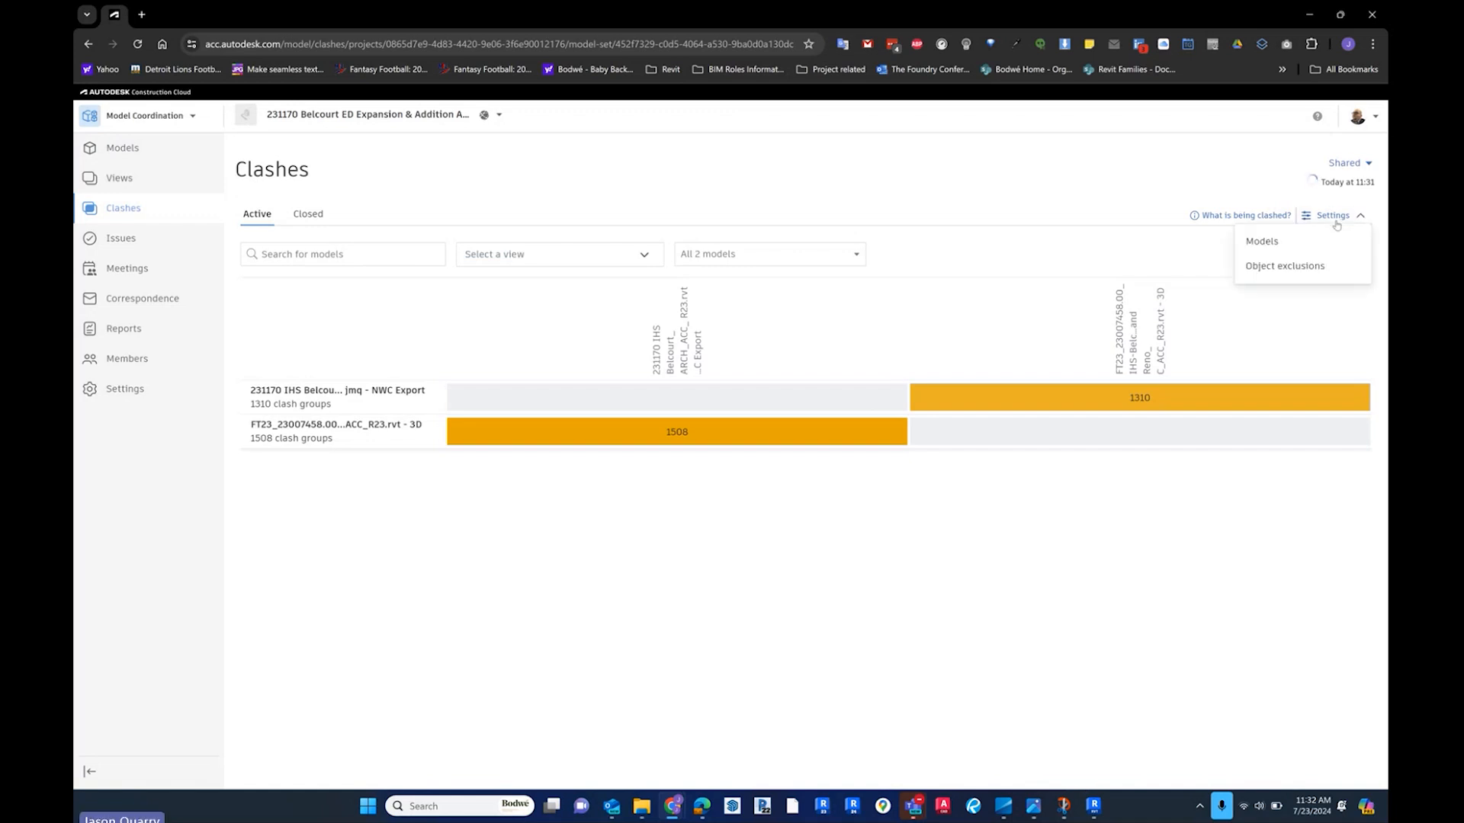
pyautogui.click(1309, 274)
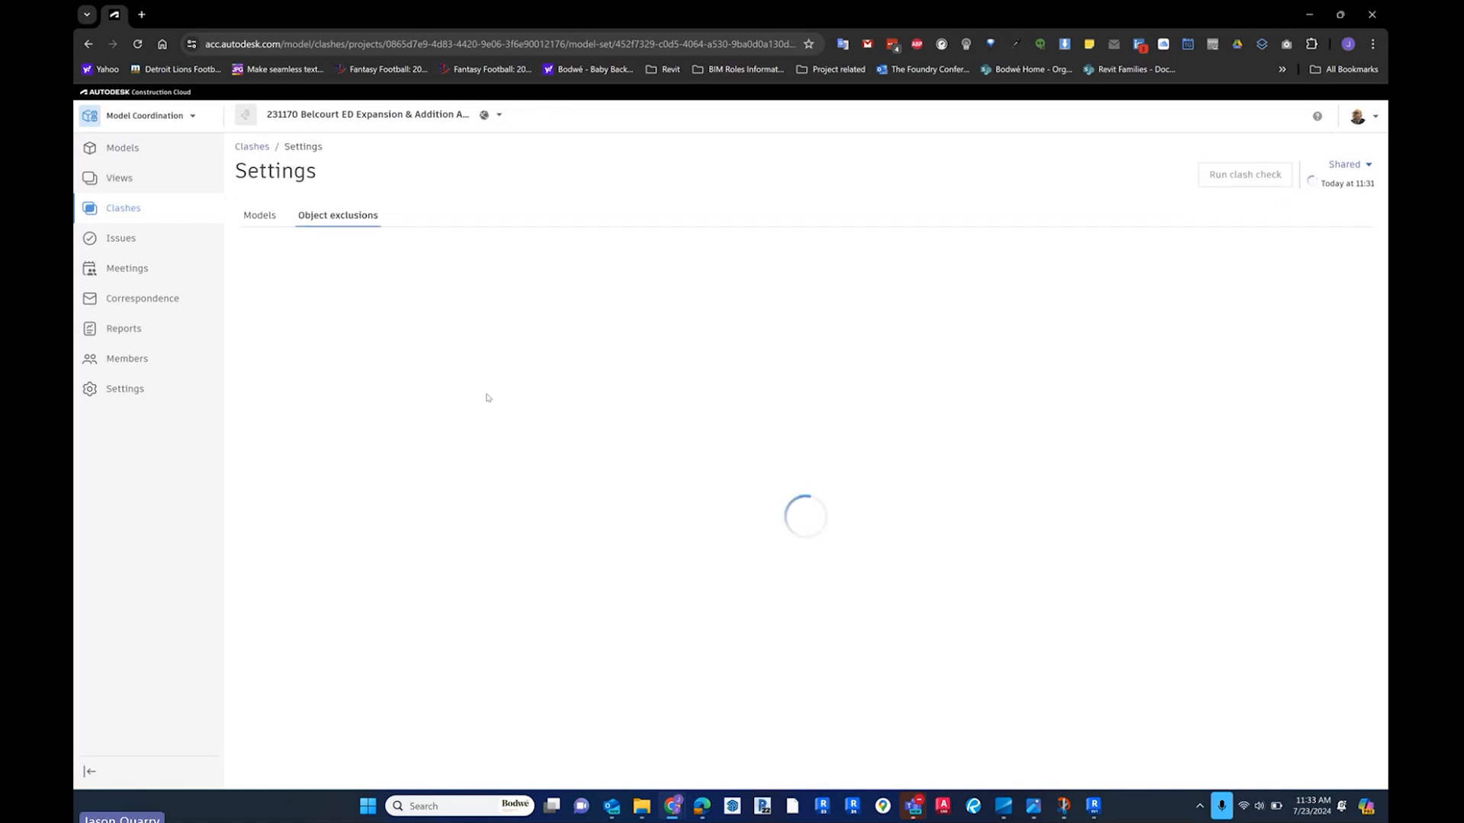
pyautogui.click(302, 320)
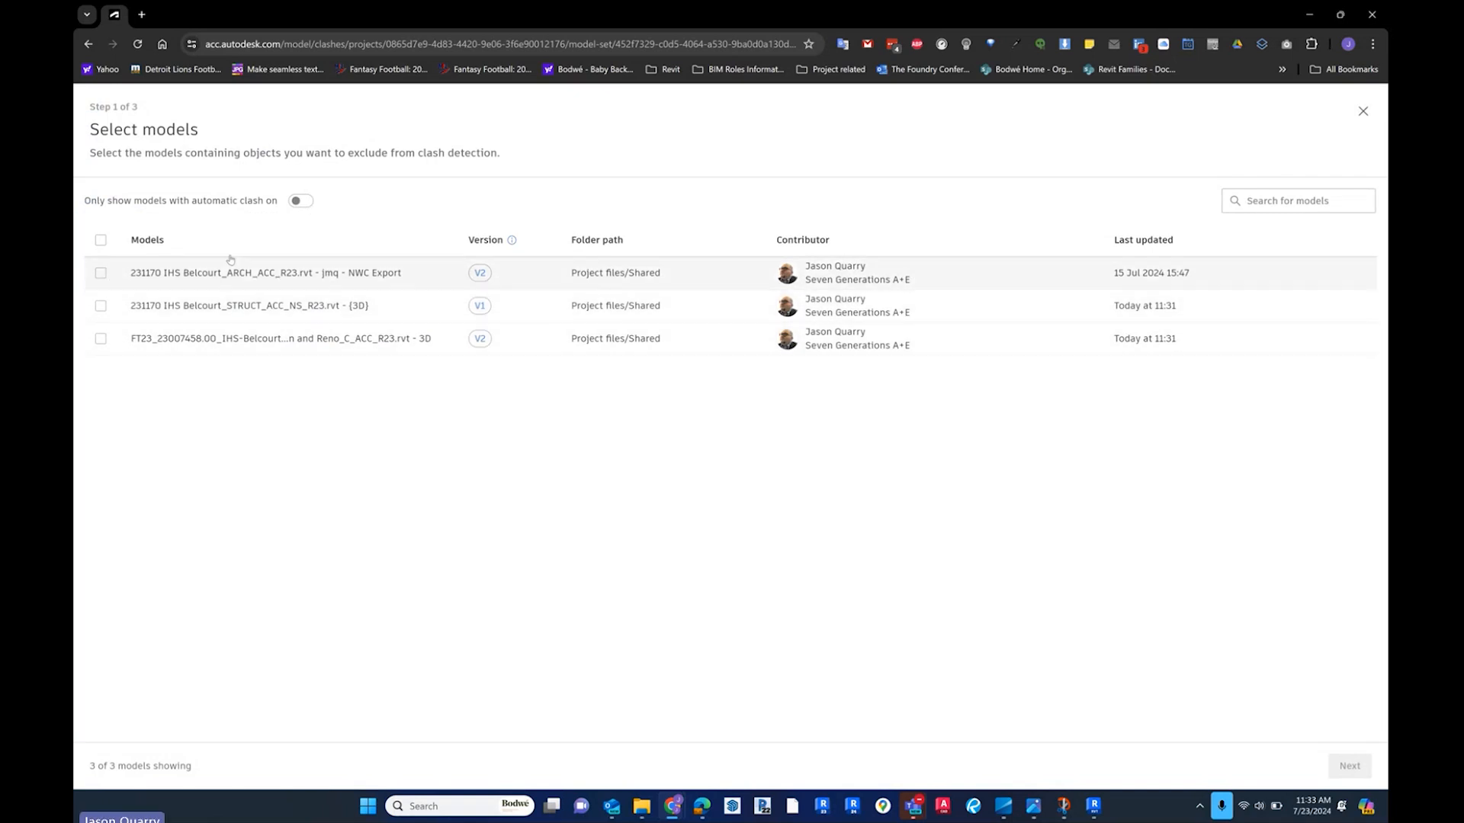
pyautogui.click(1363, 113)
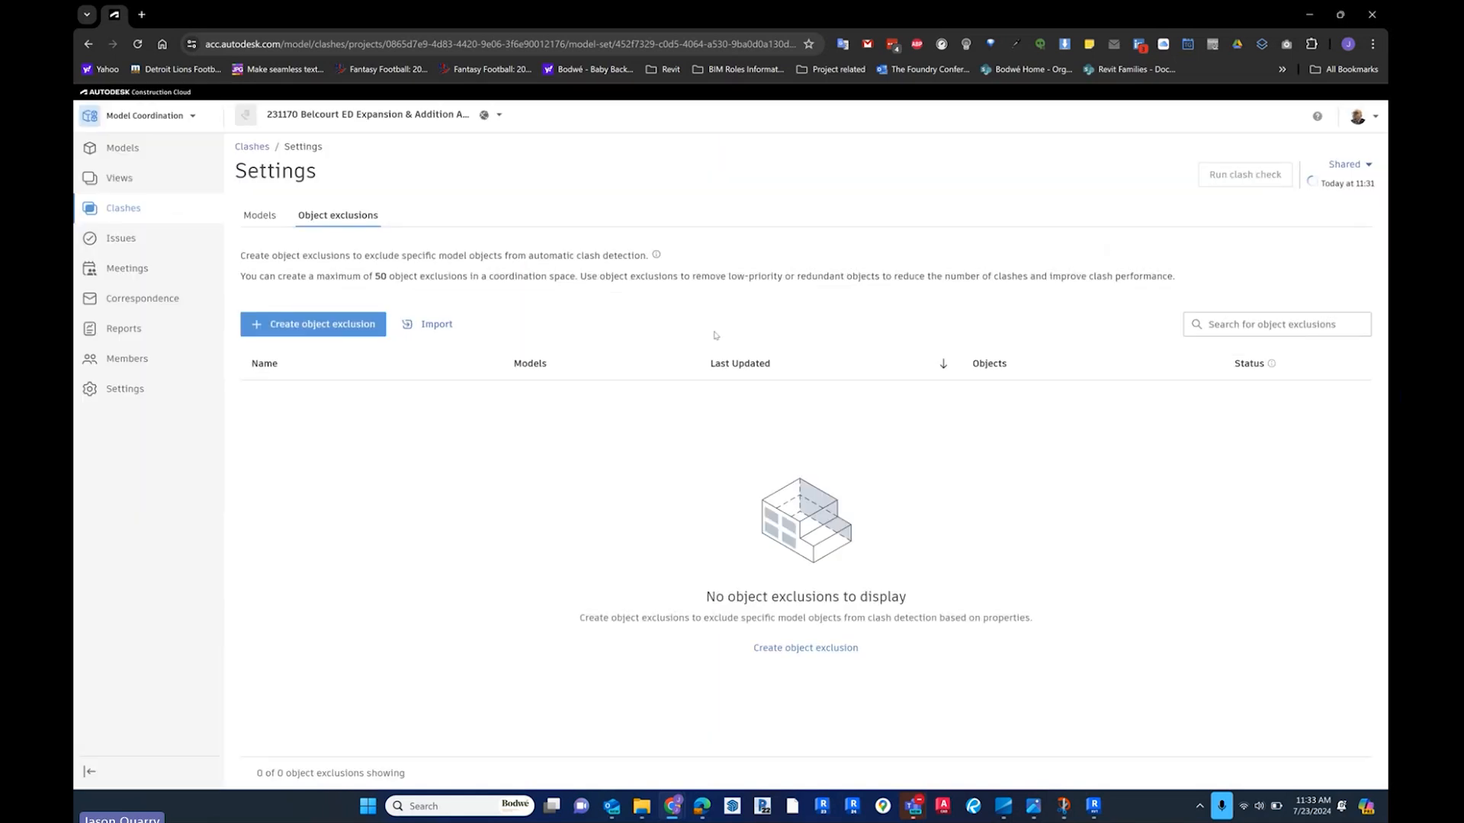
pyautogui.click(260, 216)
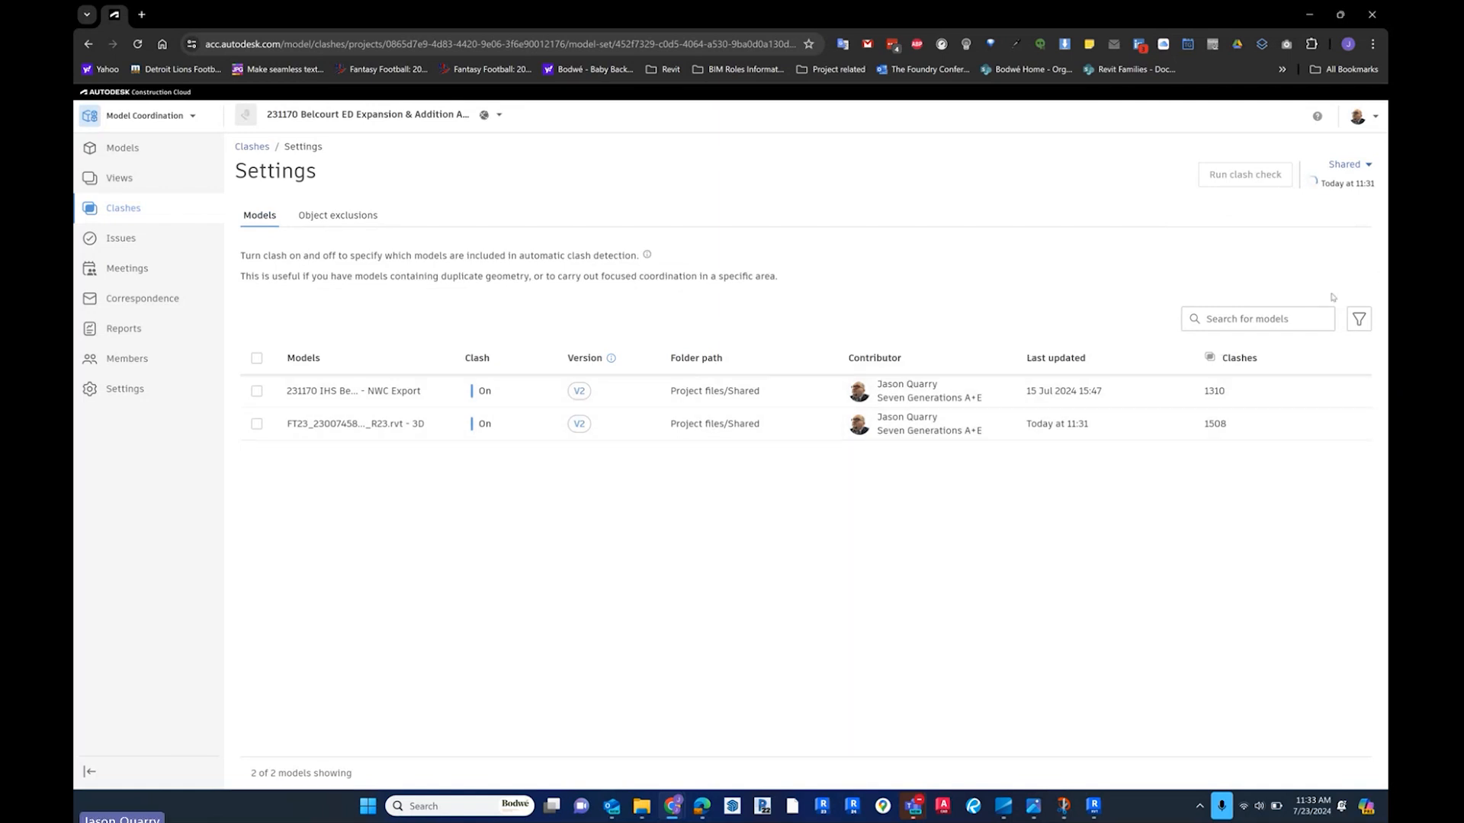
pyautogui.moveTo(1349, 194)
# - Return to the clash matrix and open the clashes between the STRUCT_ACC_NS_R23 {3D} model and the ARCH_ACC_R23 NWC Export in the 3D viewer
pyautogui.click(132, 211)
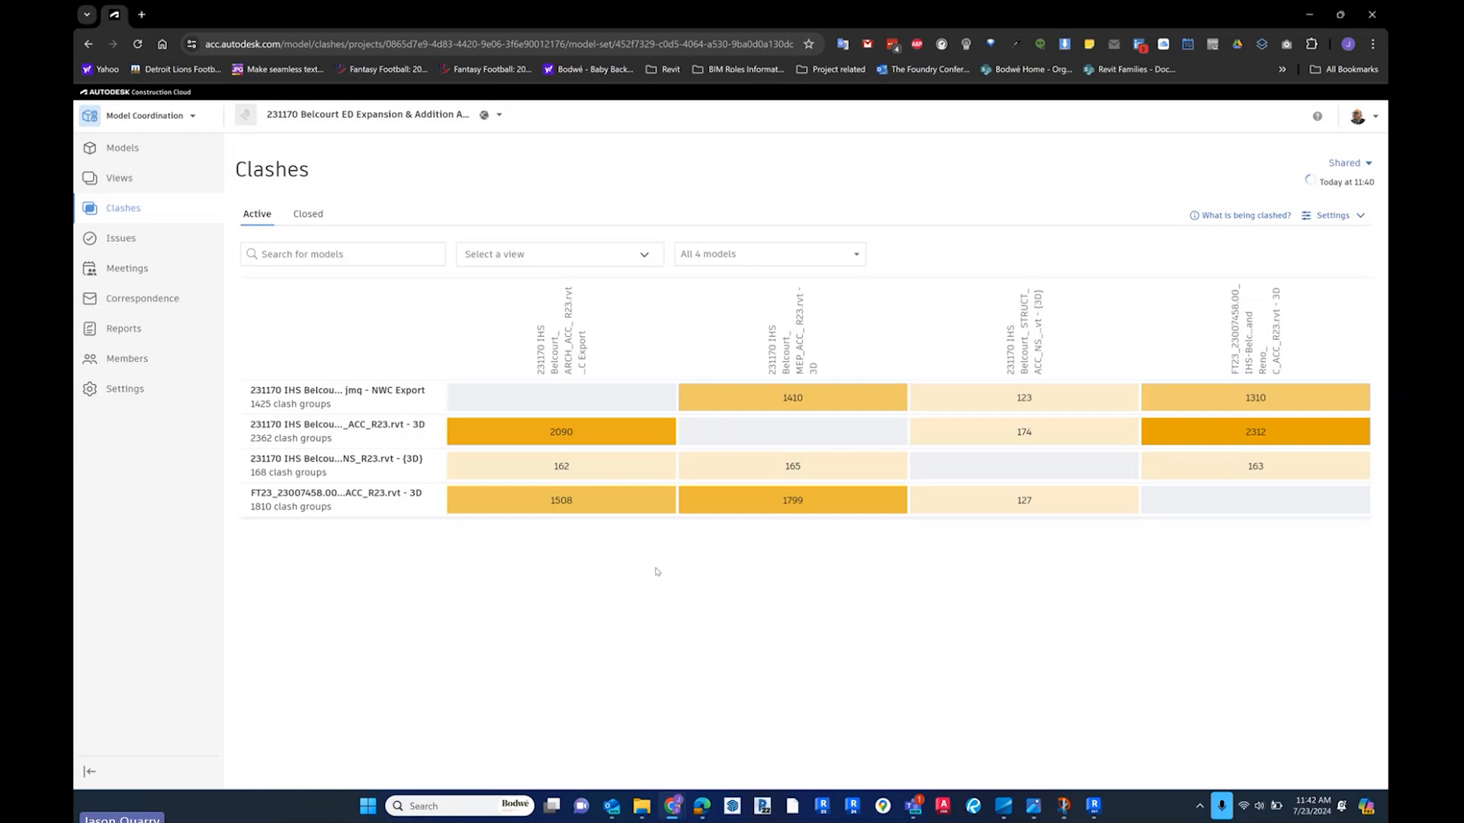
pyautogui.moveTo(616, 485)
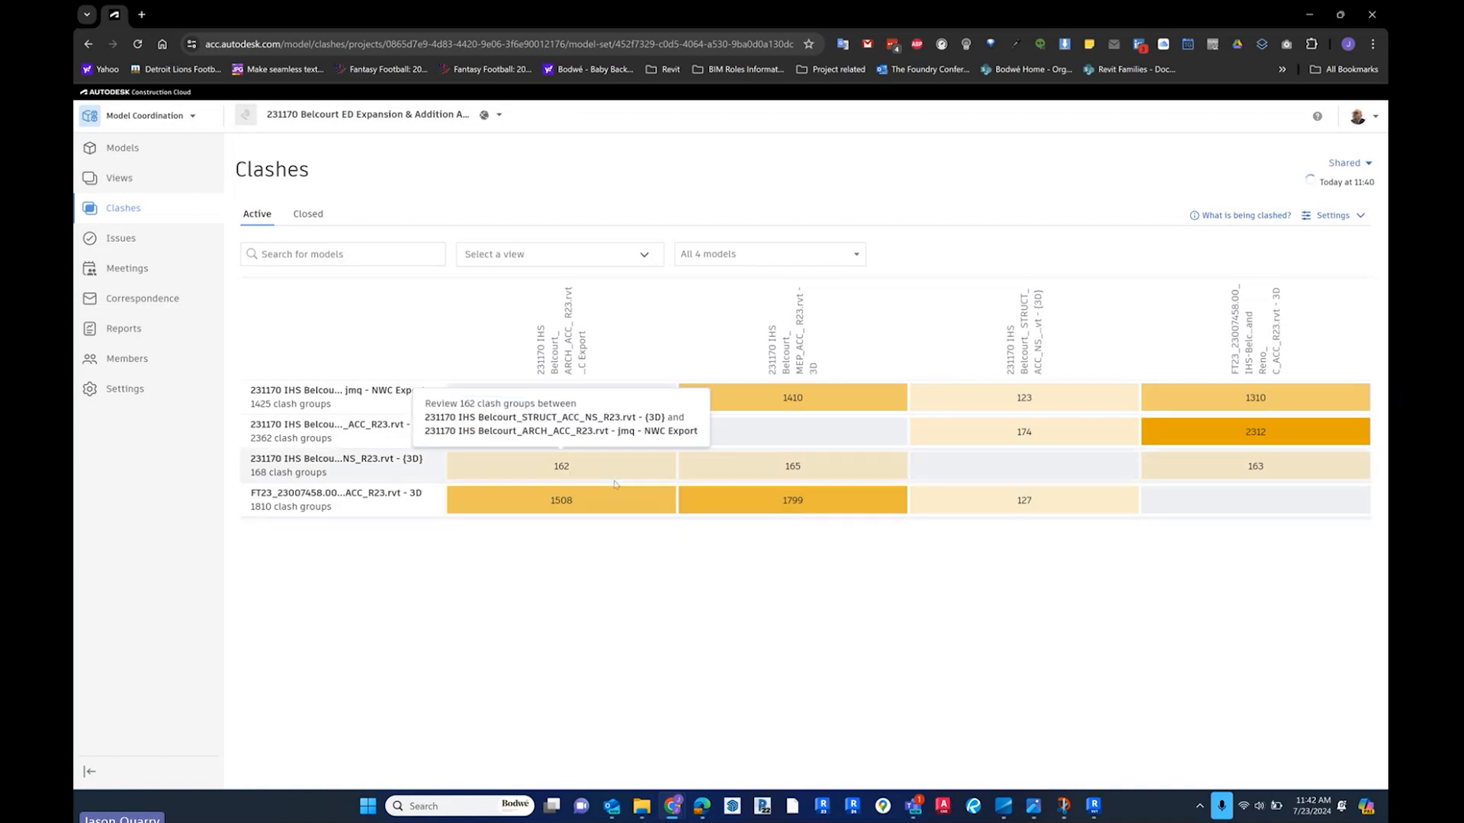
pyautogui.click(551, 470)
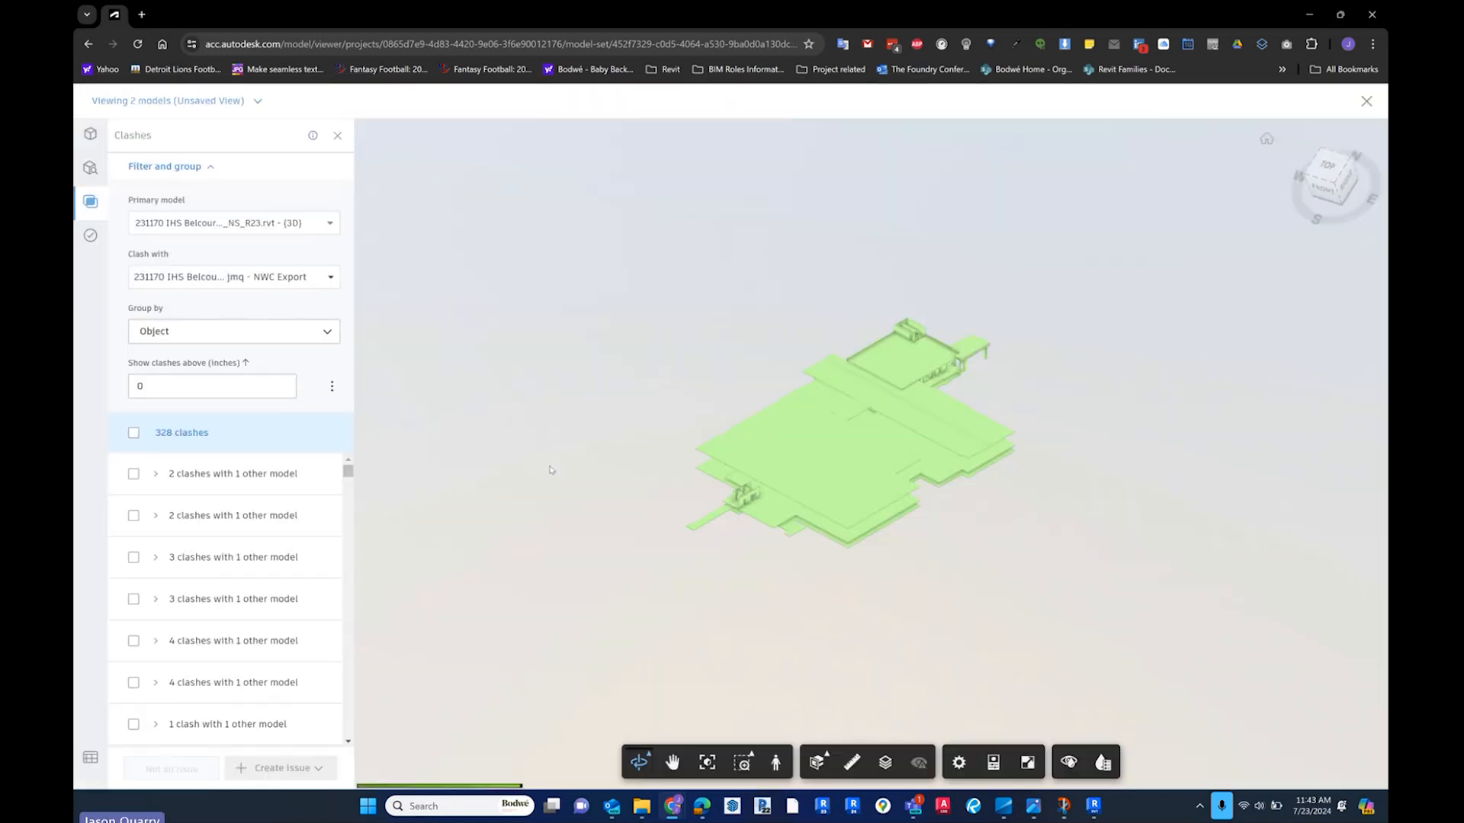
pyautogui.keyDown('shift'); pyautogui.moveTo(1297, 641); pyautogui.dragTo(1109, 455, button='middle'); pyautogui.keyUp('shift')
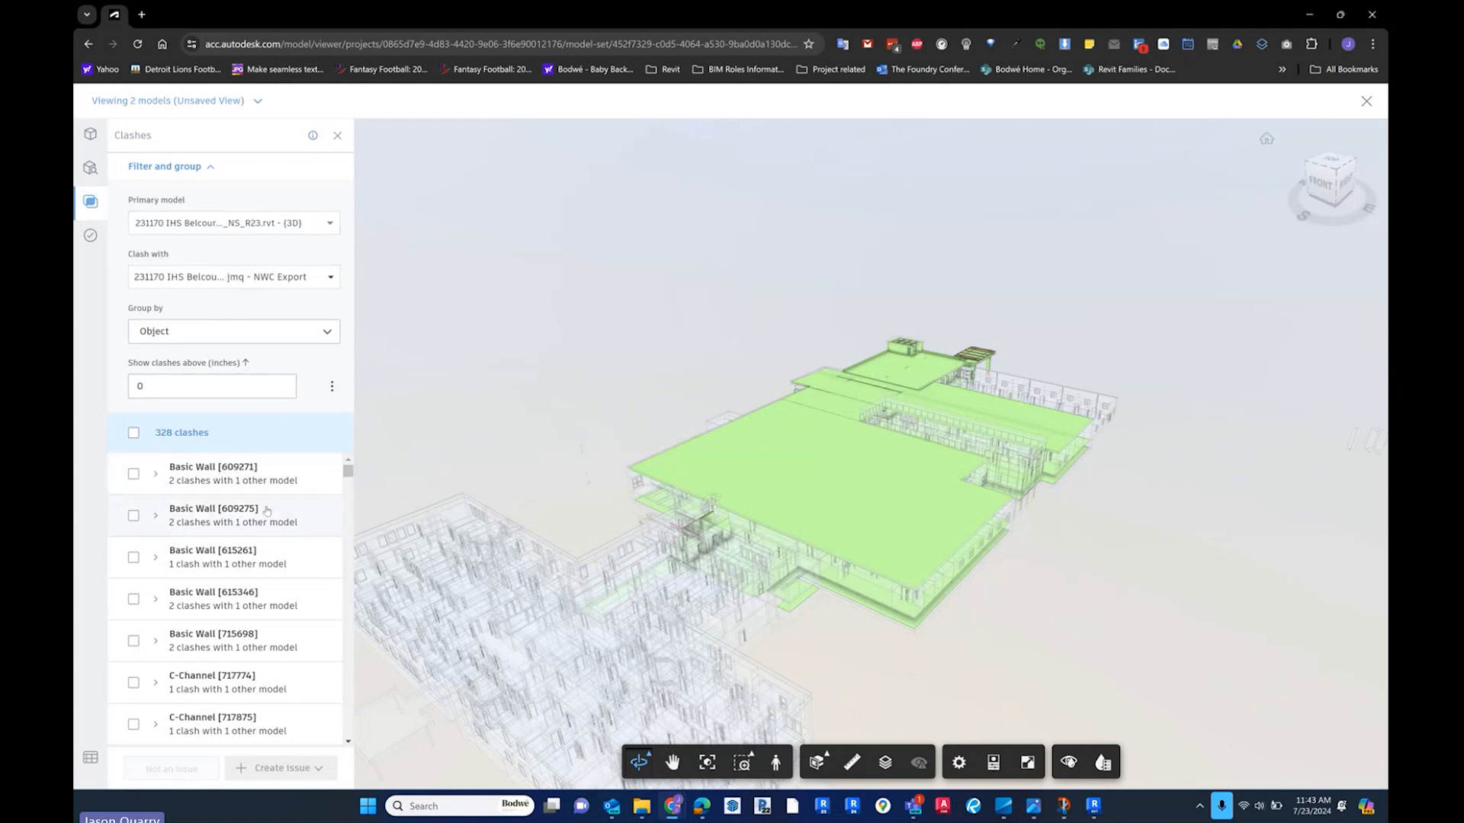
# - Inspect the clash groups for Basic Wall [609271], [609275] and [615261], and expand the last one to examine its clash with Basic Wall [6698781]
pyautogui.click(212, 478)
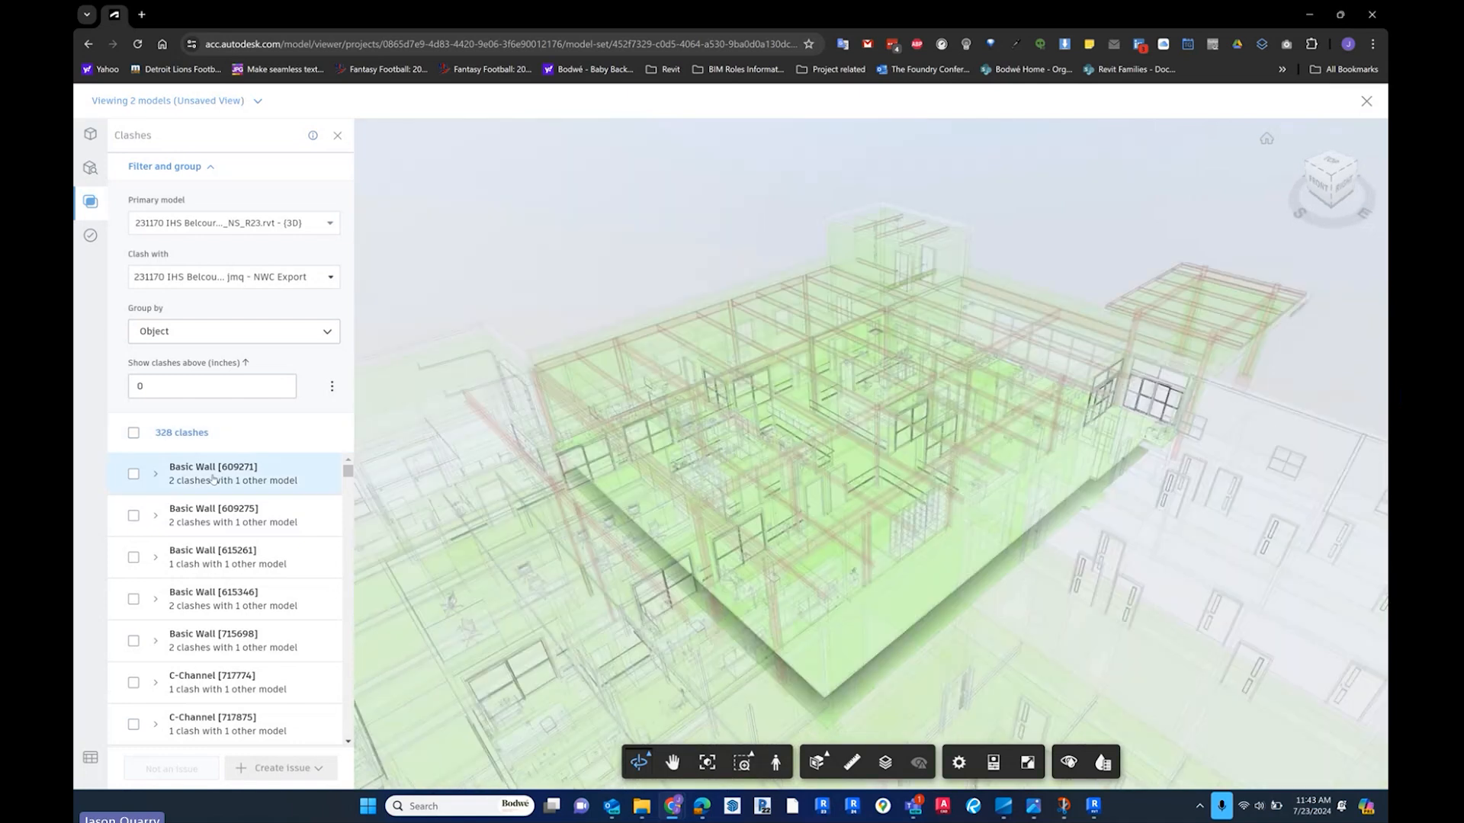
pyautogui.click(210, 519)
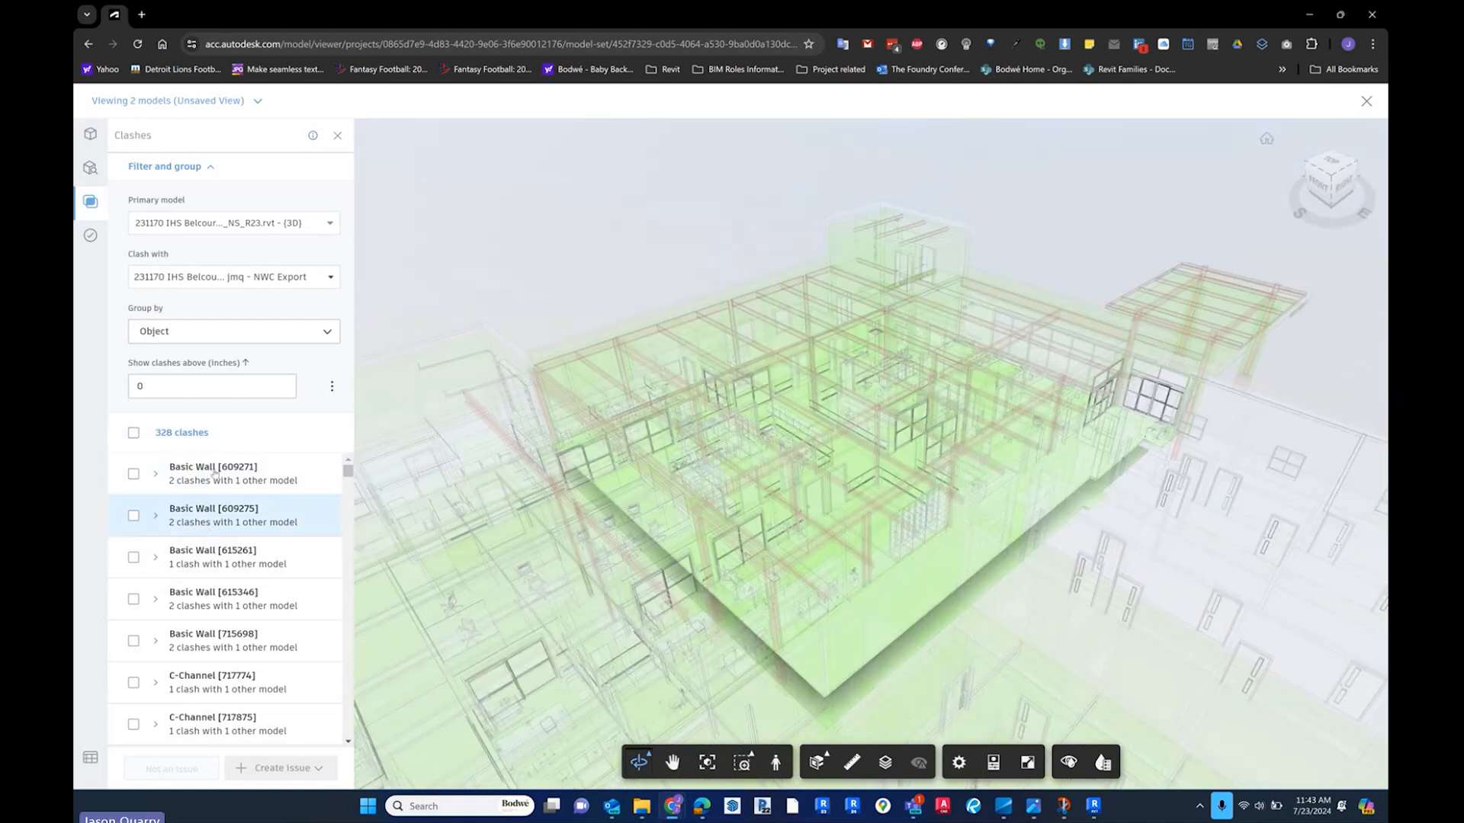
pyautogui.click(200, 480)
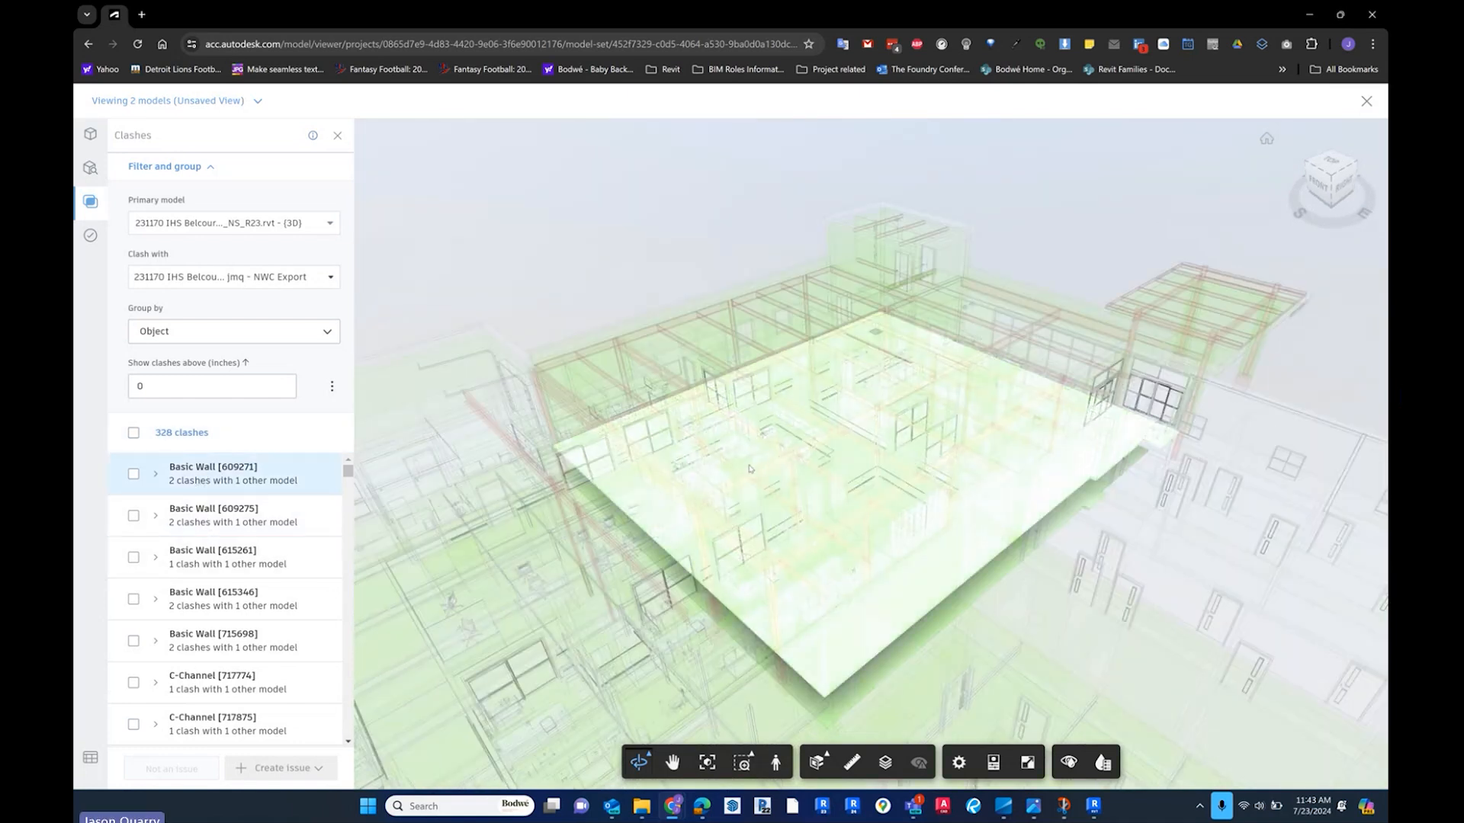
pyautogui.click(233, 523)
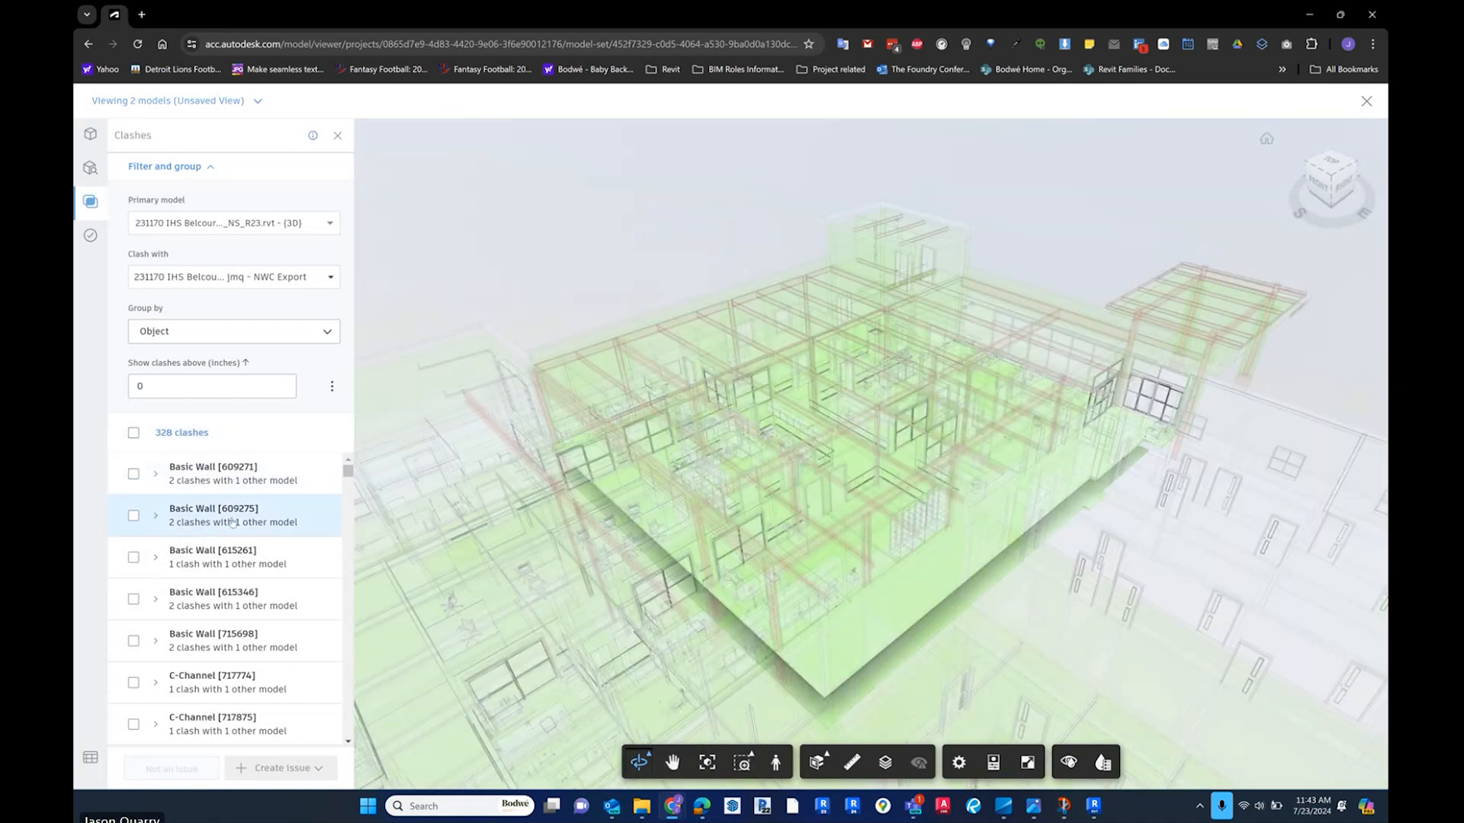
pyautogui.click(231, 559)
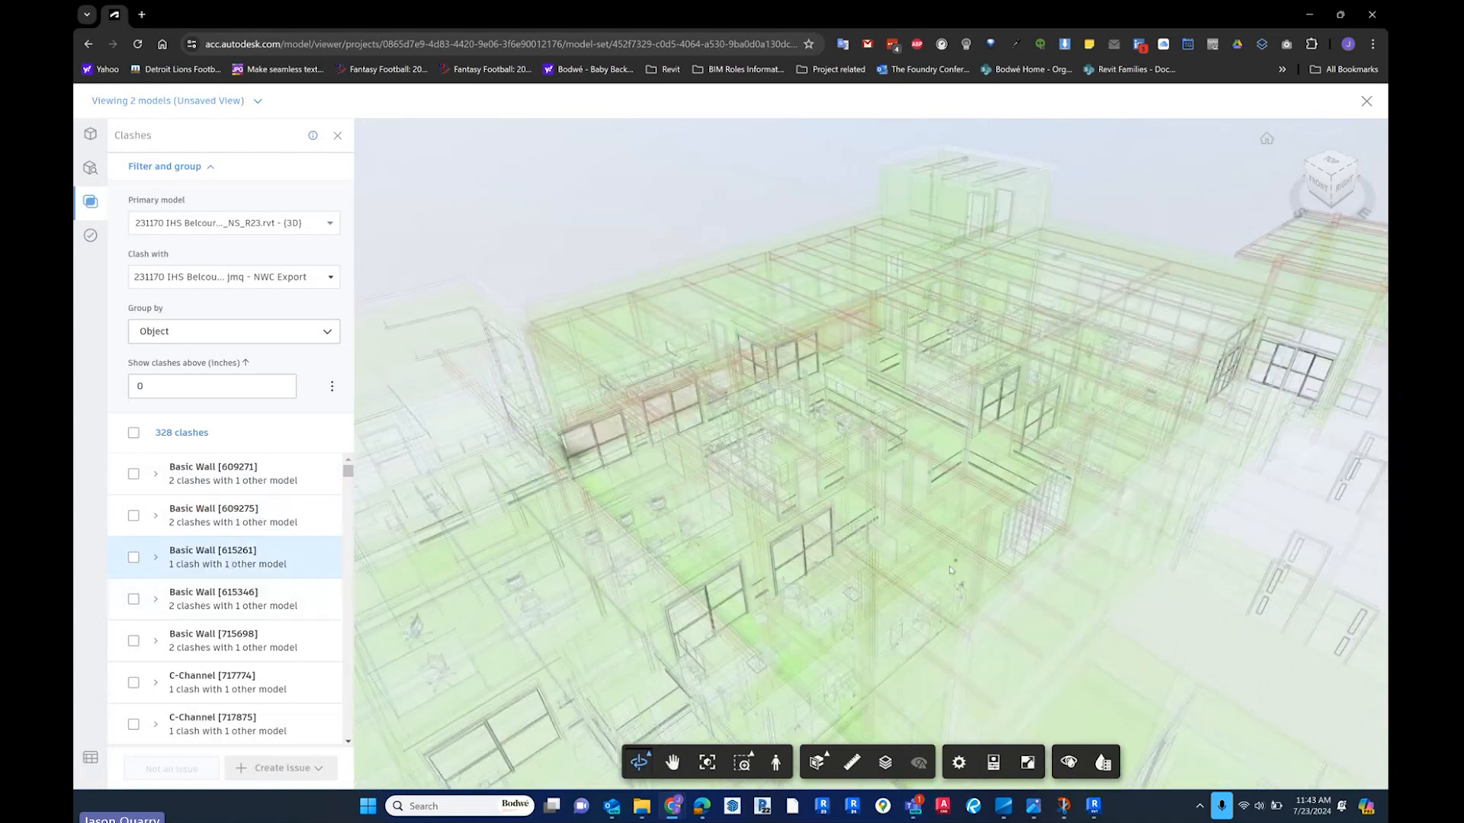
pyautogui.click(156, 557)
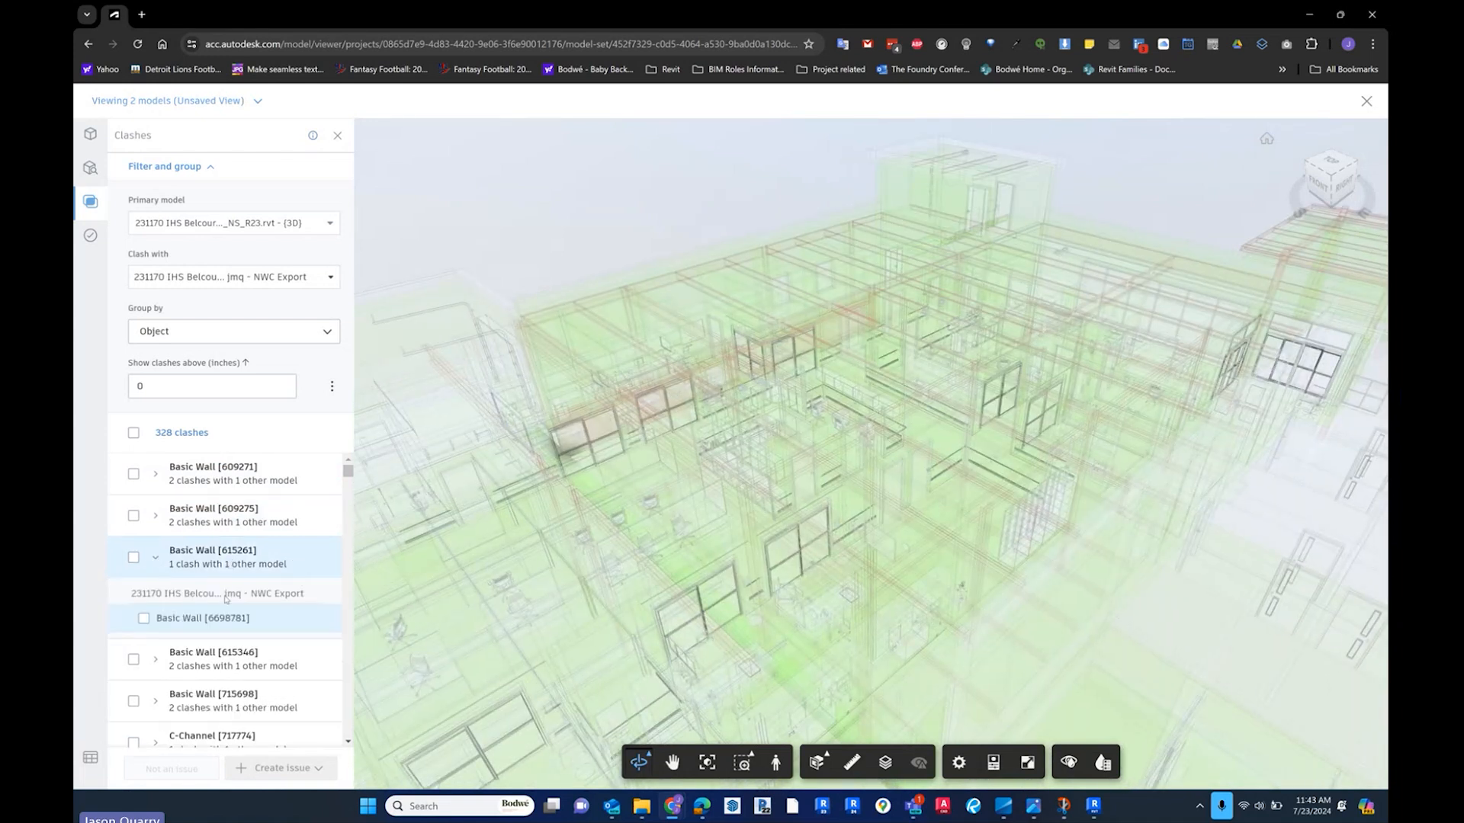
pyautogui.click(223, 622)
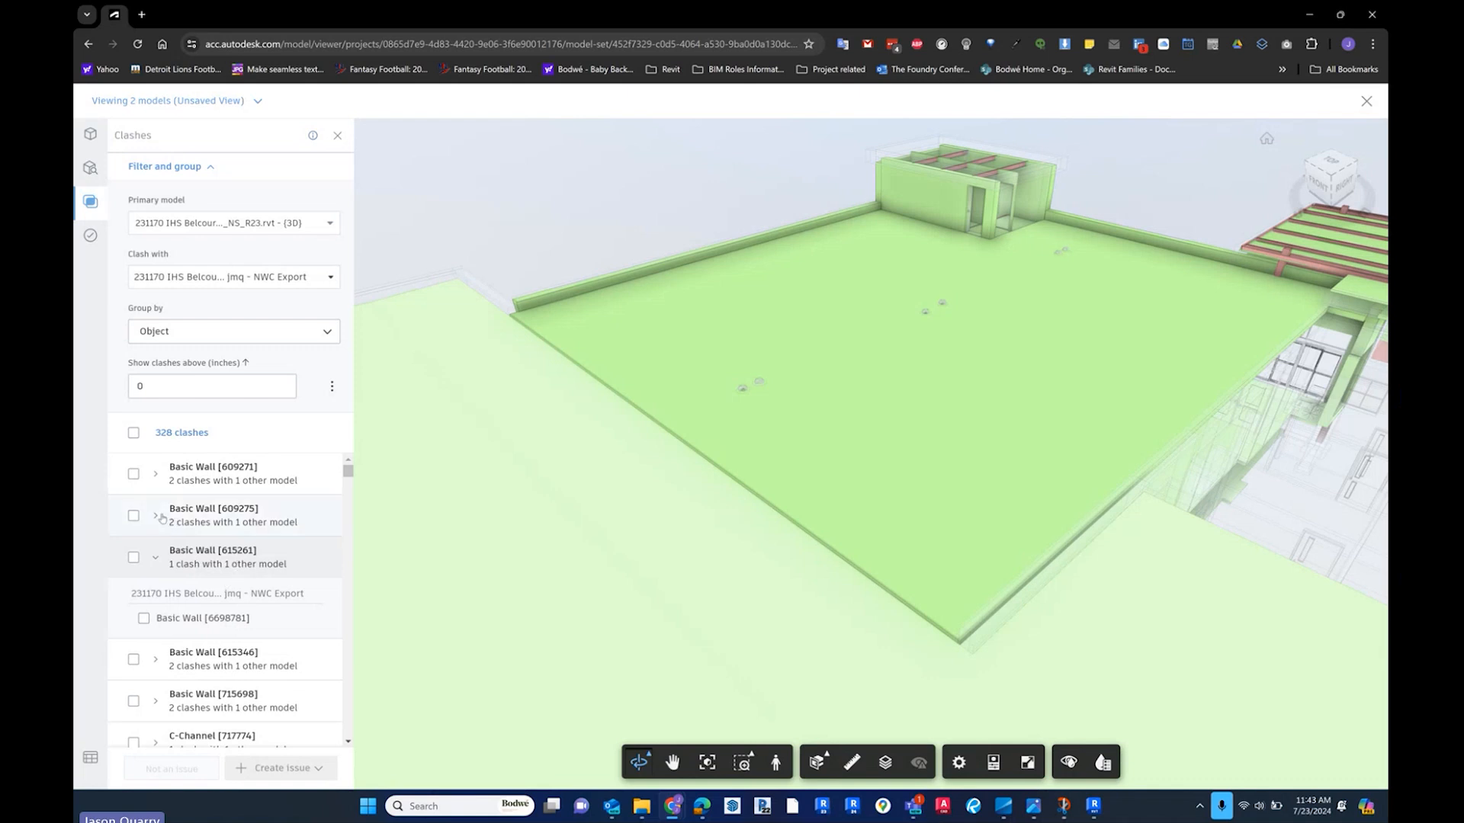
# - Examine the exterior wall and its base, isolate the Basic Wall [615261] clash, and clear its selection and collapse the group
pyautogui.moveTo(927, 420); pyautogui.dragTo(982, 448, button='middle')
pyautogui.scroll(2, 640, 459)
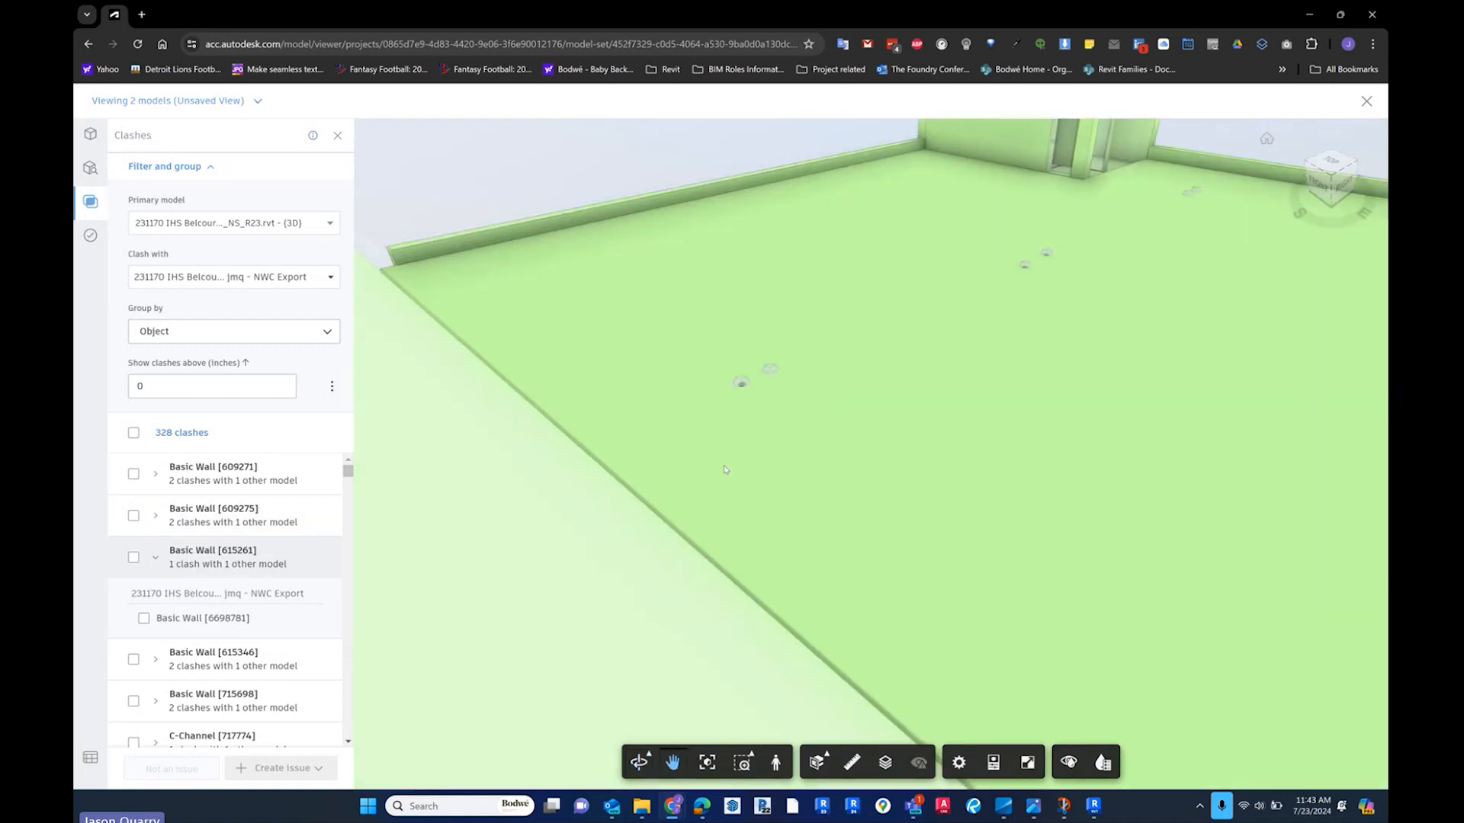
pyautogui.scroll(-2, 640, 460)
pyautogui.keyDown('shift'); pyautogui.moveTo(640, 459); pyautogui.dragTo(1096, 419, button='middle'); pyautogui.keyUp('shift')
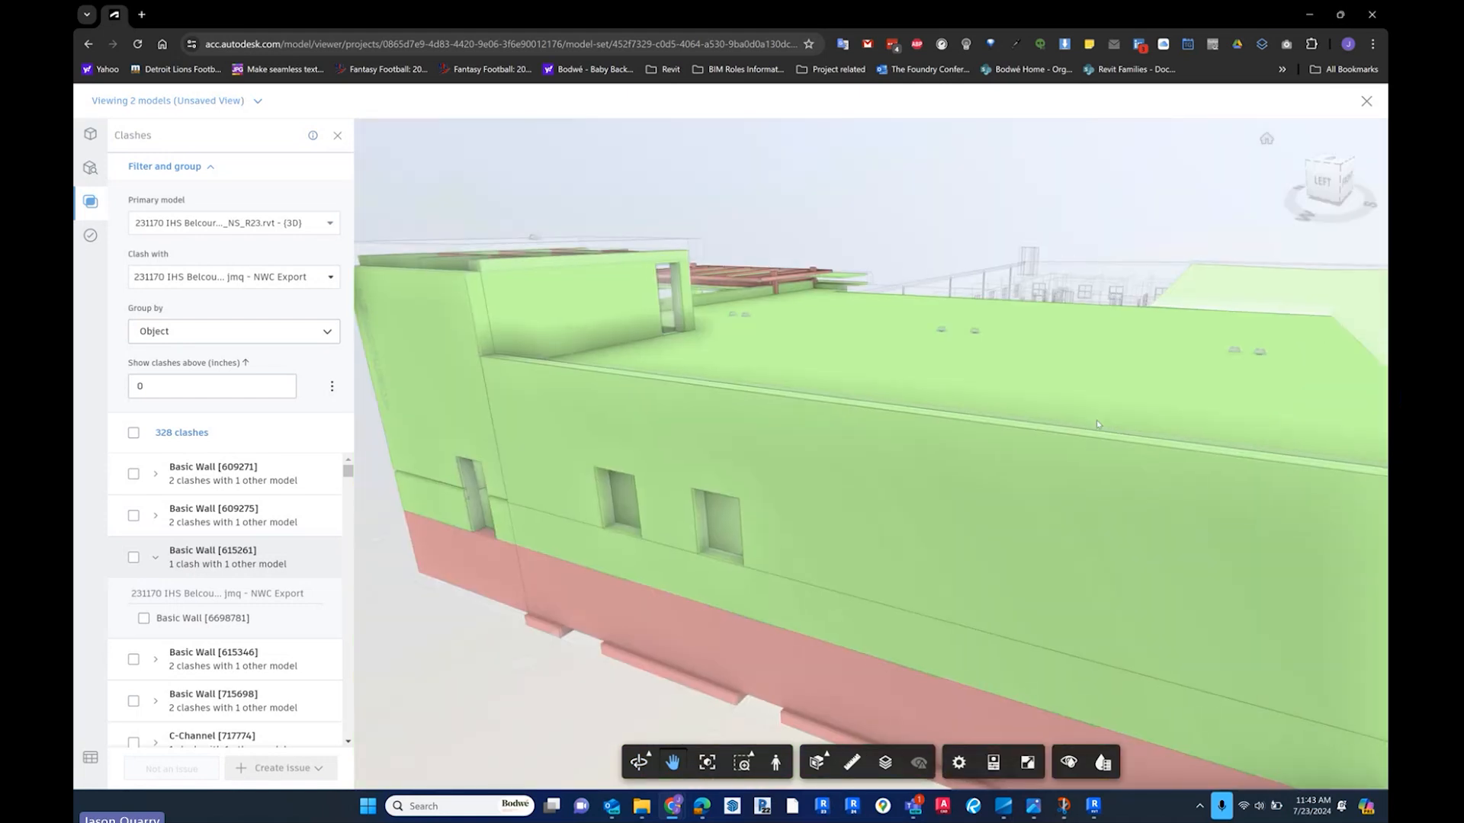
pyautogui.moveTo(959, 385); pyautogui.dragTo(890, 77, button='middle')
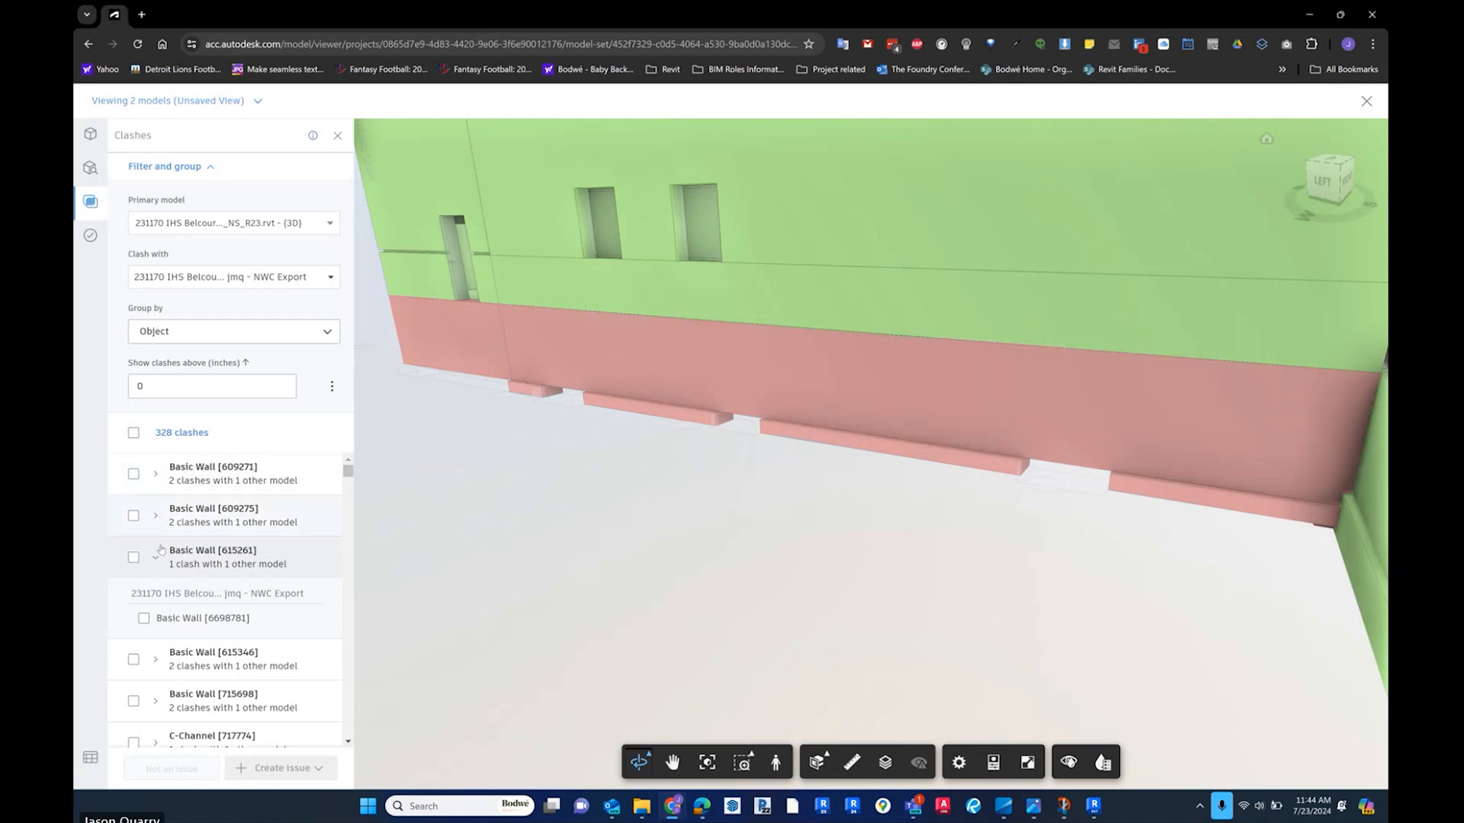
pyautogui.click(133, 559)
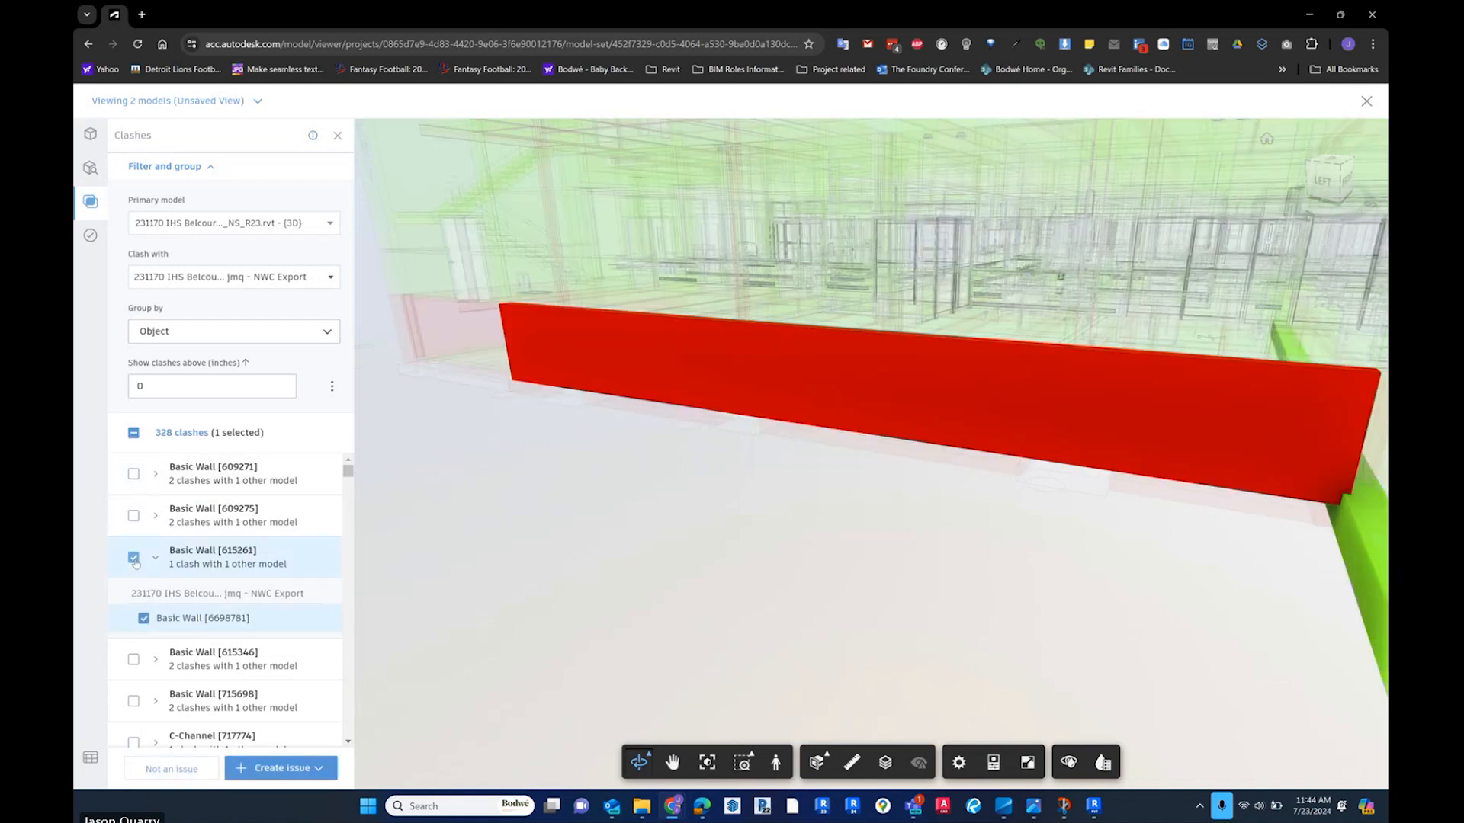
pyautogui.click(133, 560)
pyautogui.click(156, 558)
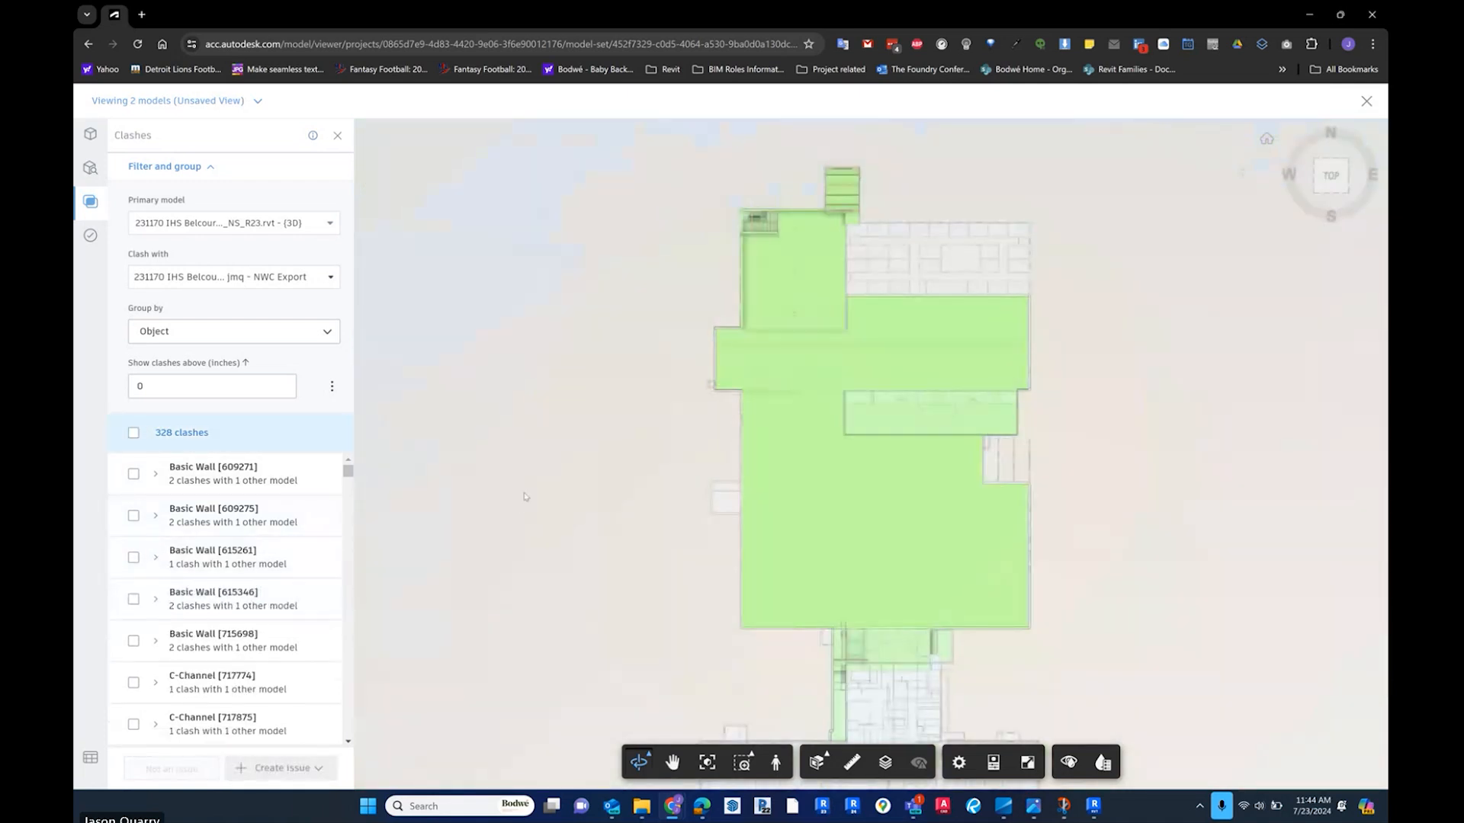
# - Examine the building's exterior corner and its structural base walls from outside, and browse the list of clash groups
pyautogui.keyDown('shift'); pyautogui.moveTo(564, 532); pyautogui.dragTo(861, 357, button='middle'); pyautogui.keyUp('shift')
pyautogui.keyDown('shift'); pyautogui.moveTo(793, 481); pyautogui.dragTo(866, 486, button='middle'); pyautogui.keyUp('shift')
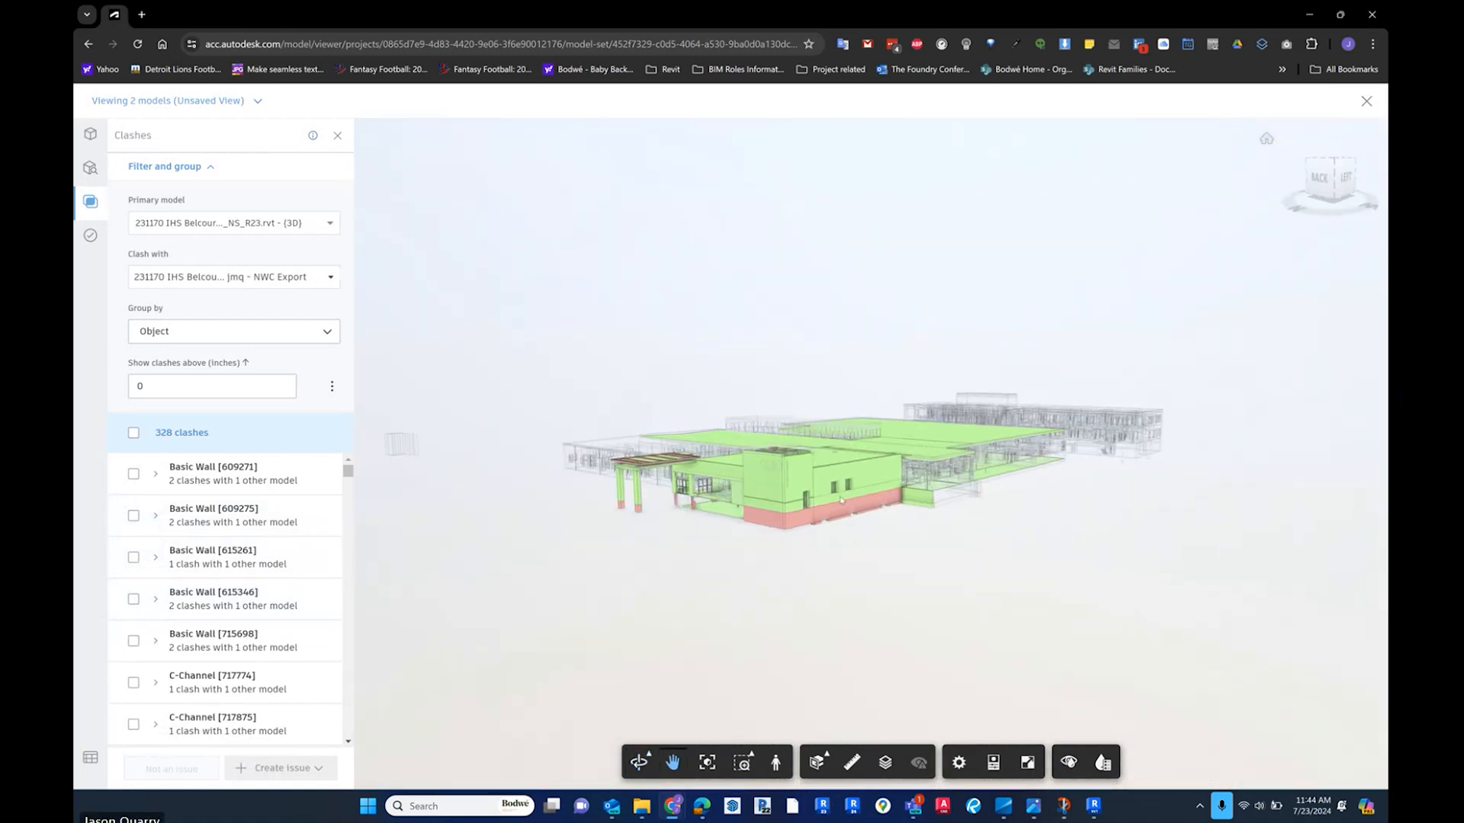
pyautogui.scroll(5, 796, 554)
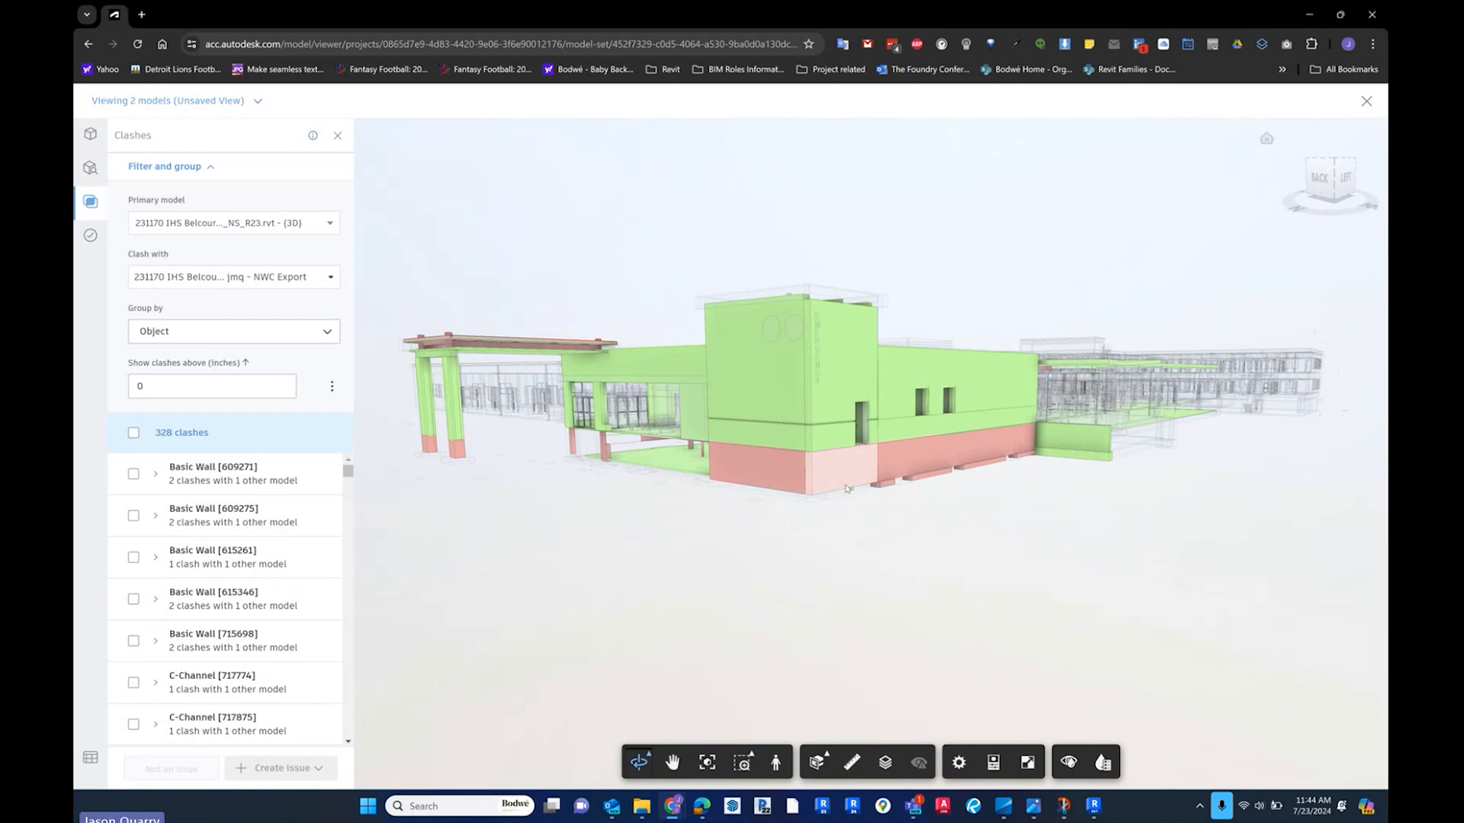
pyautogui.click(156, 474)
pyautogui.scroll(-2, 155, 474)
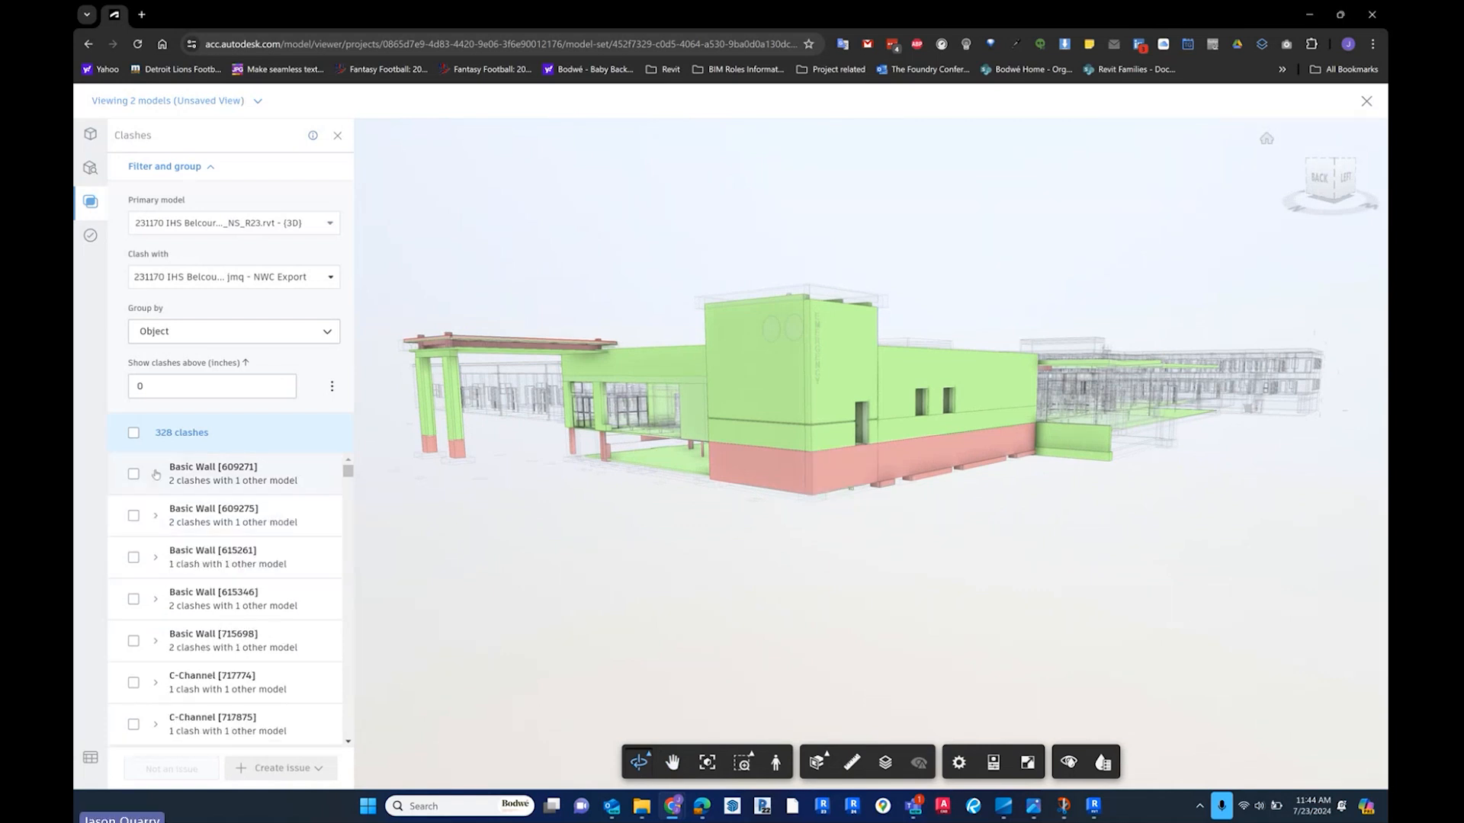
pyautogui.scroll(-2, 184, 579)
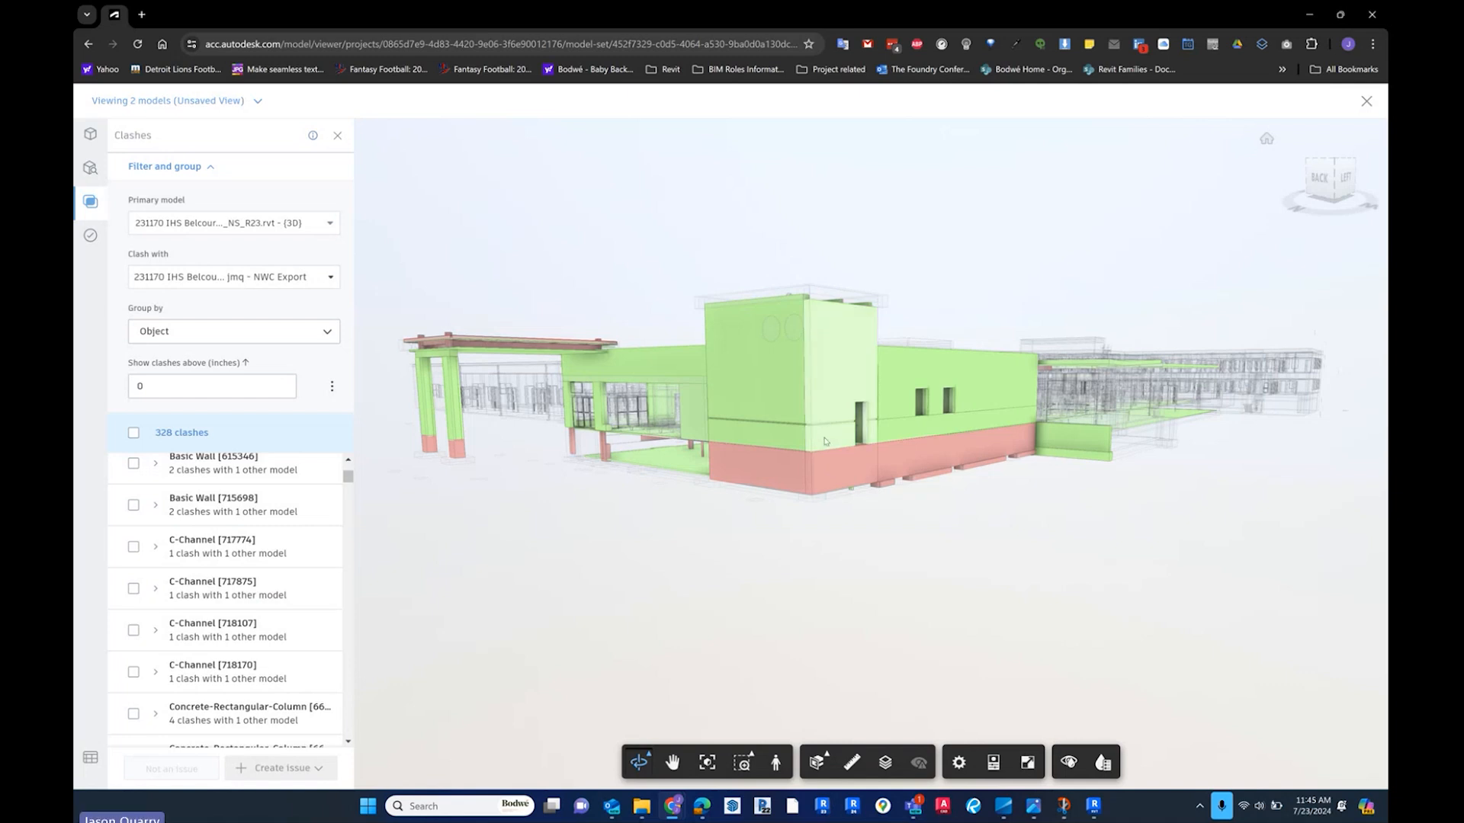
pyautogui.scroll(2, 824, 442)
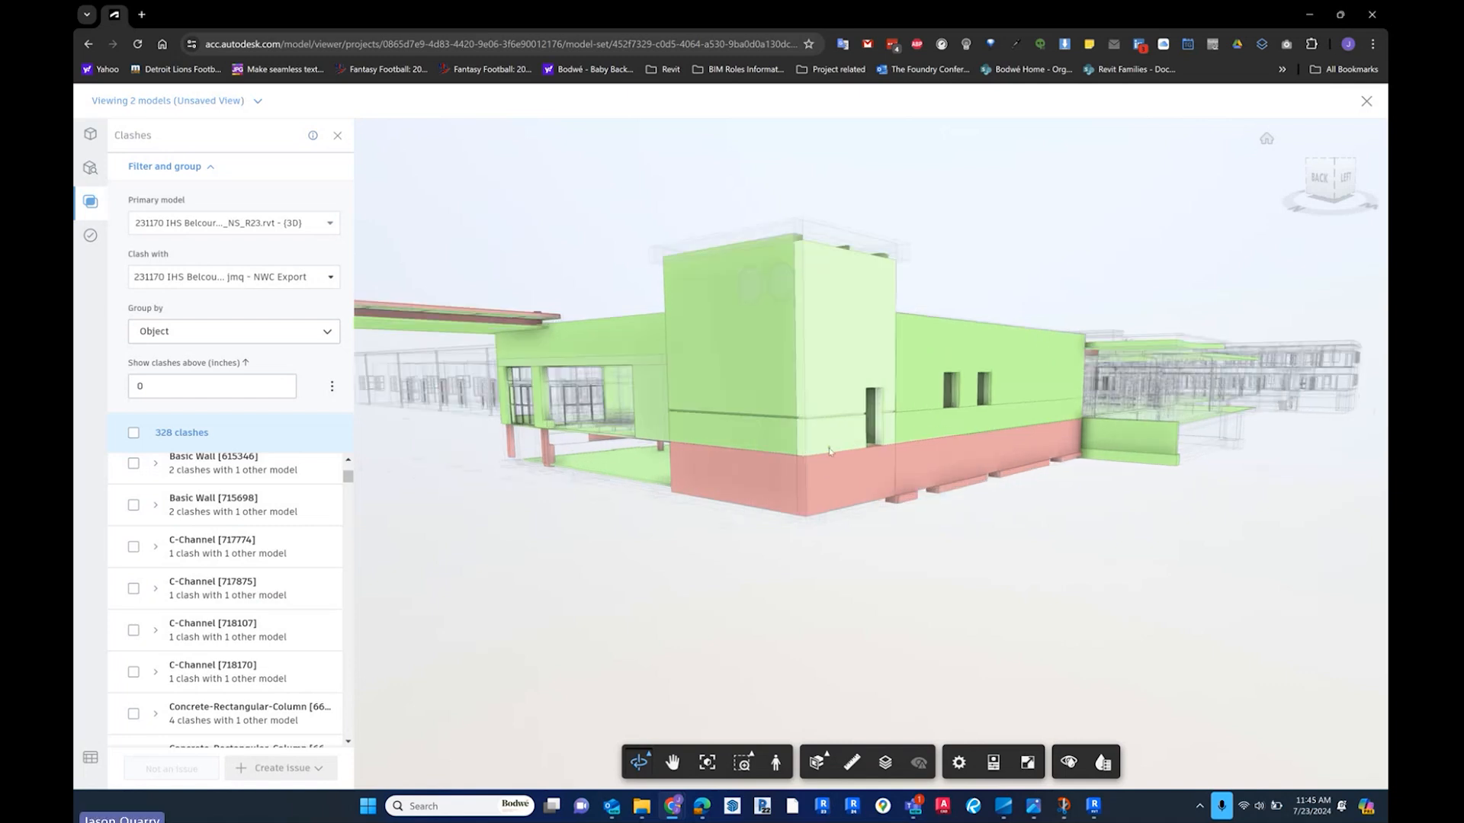
pyautogui.scroll(5, 830, 450)
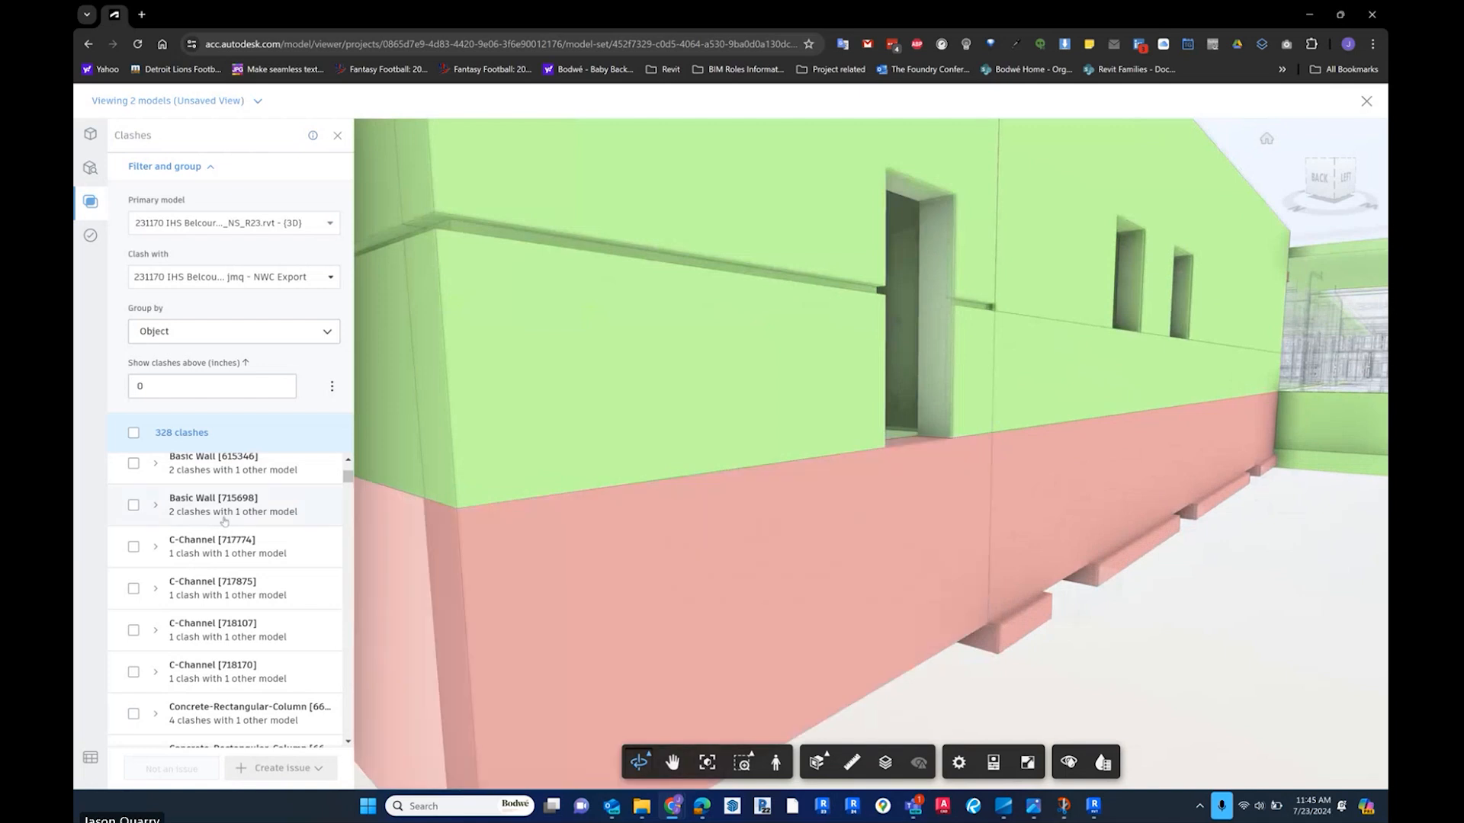
# - Expand the clash groups for Basic Wall [609271], [609275] and [615261] to list the architectural objects each one clashes with
pyautogui.scroll(3, 141, 503)
pyautogui.click(156, 476)
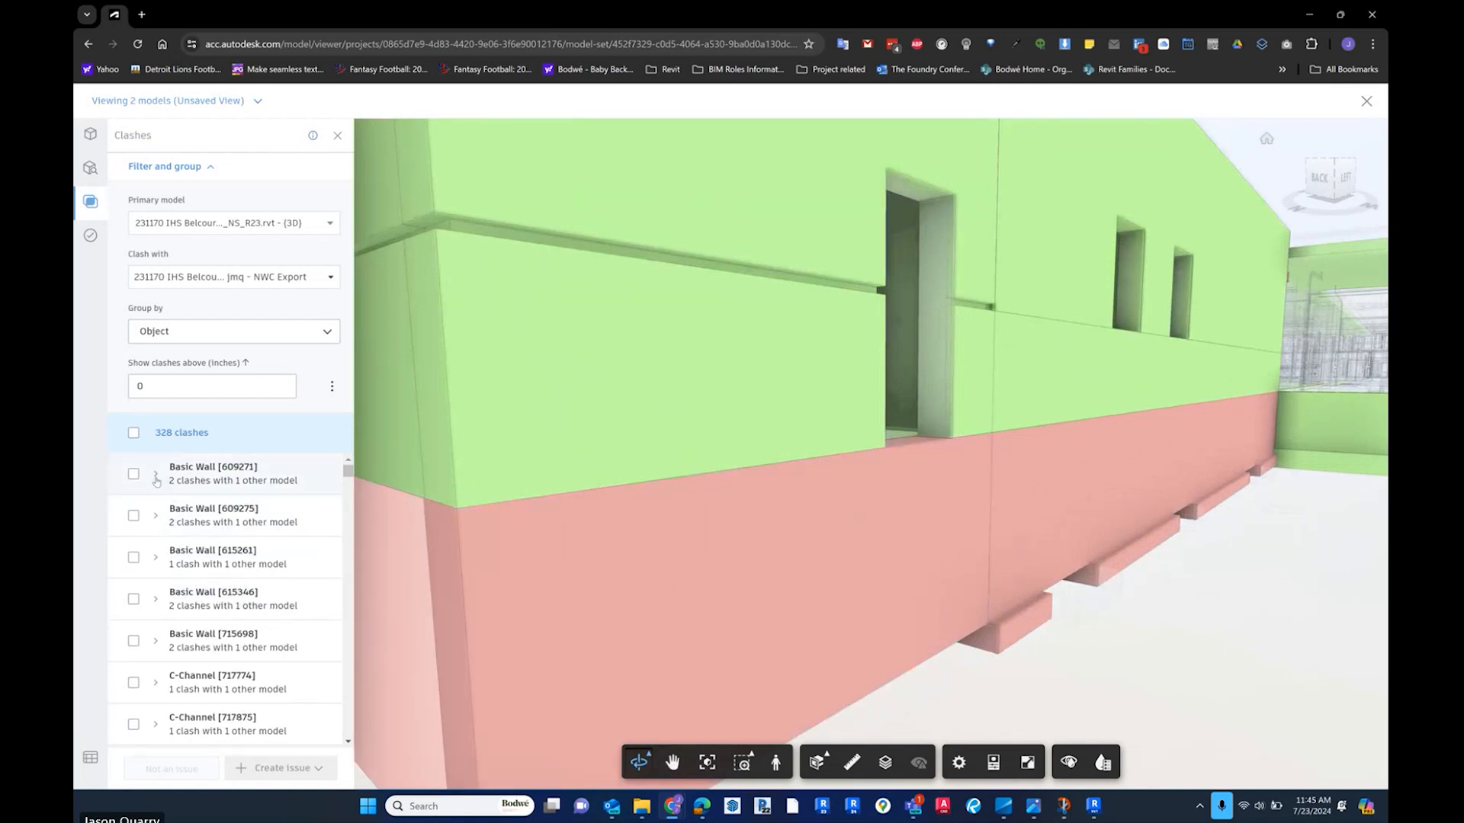
pyautogui.click(155, 605)
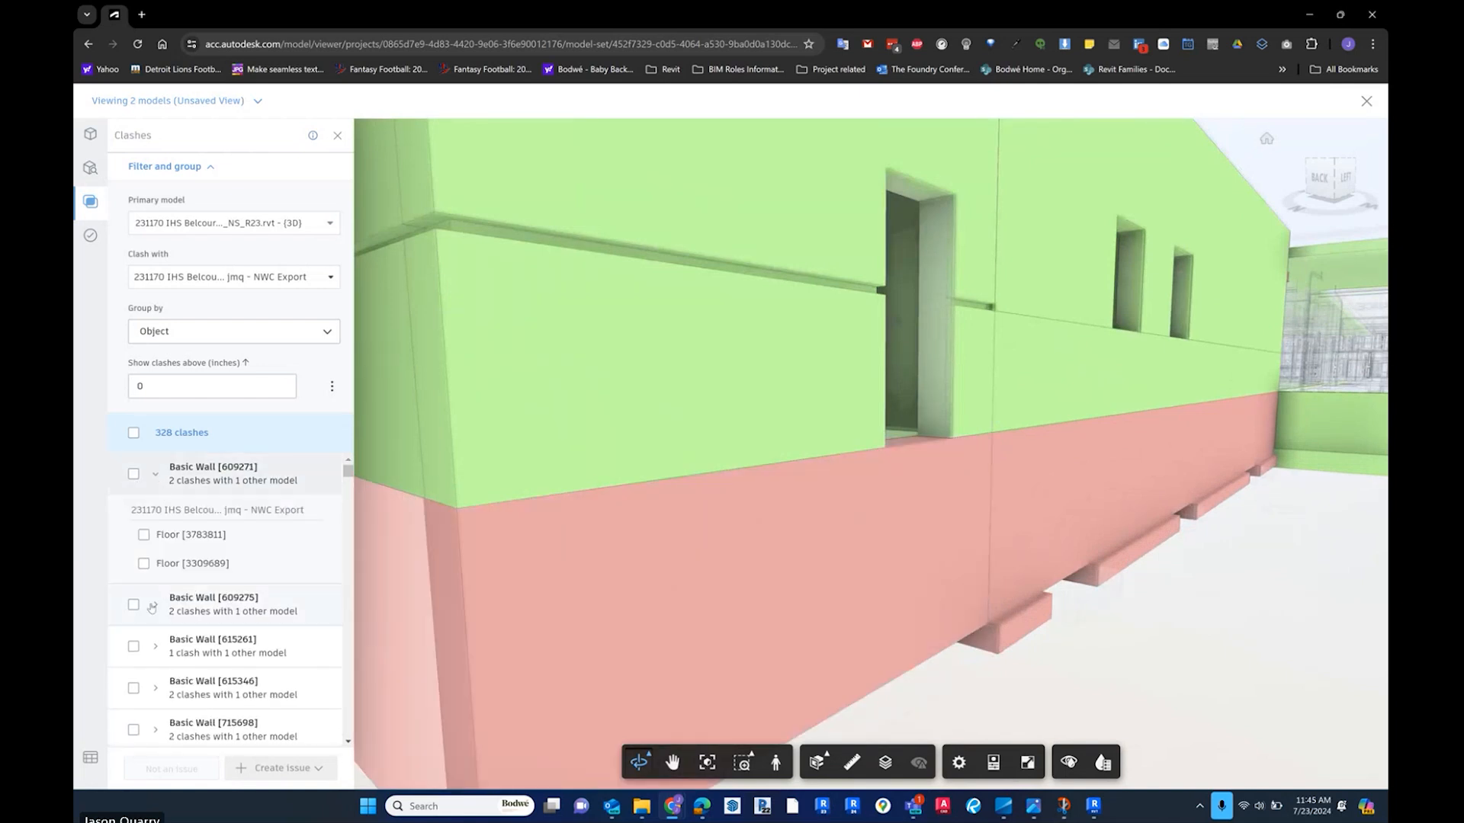
pyautogui.scroll(-3, 219, 493)
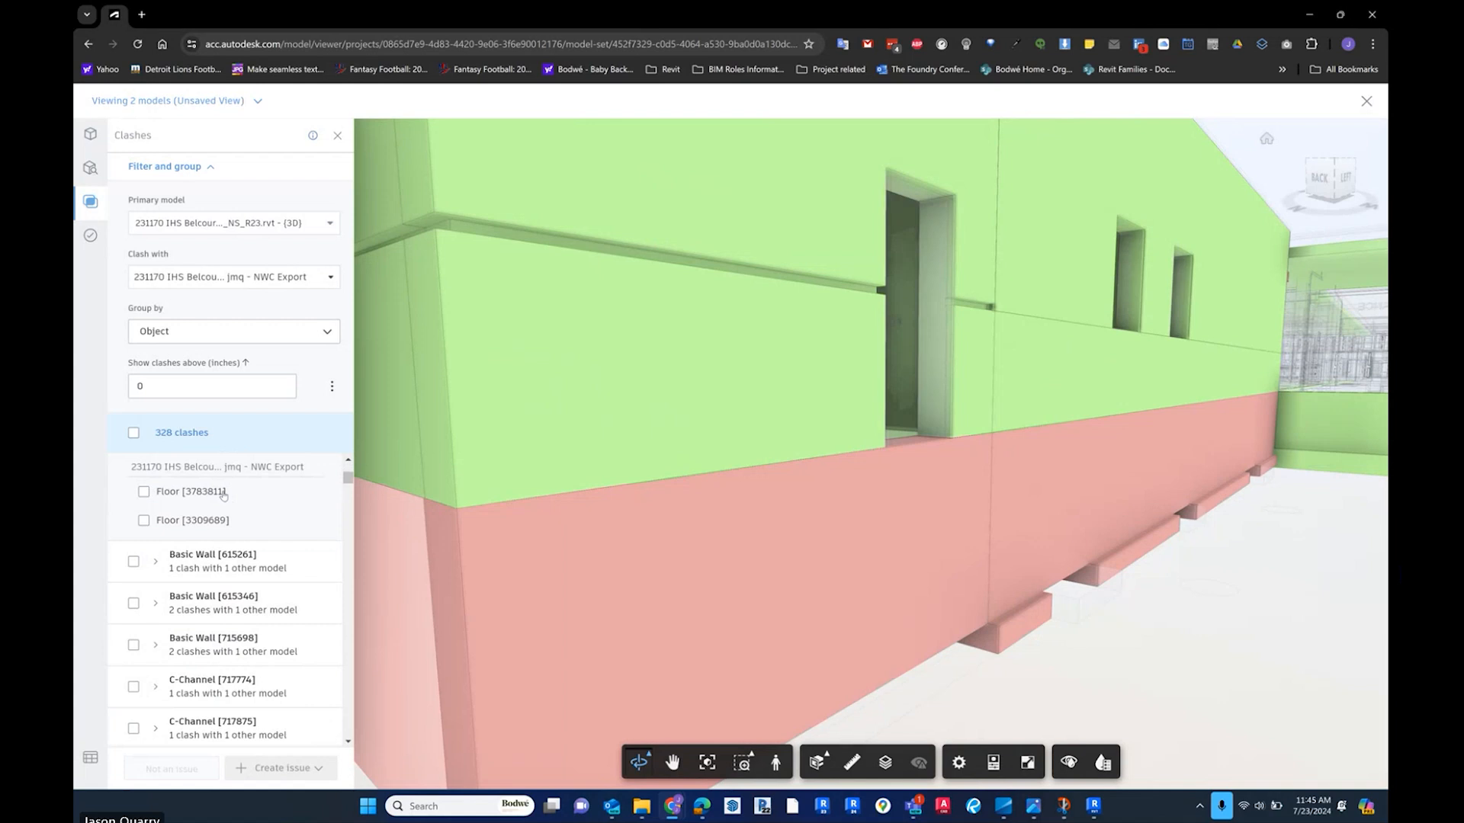
pyautogui.click(155, 532)
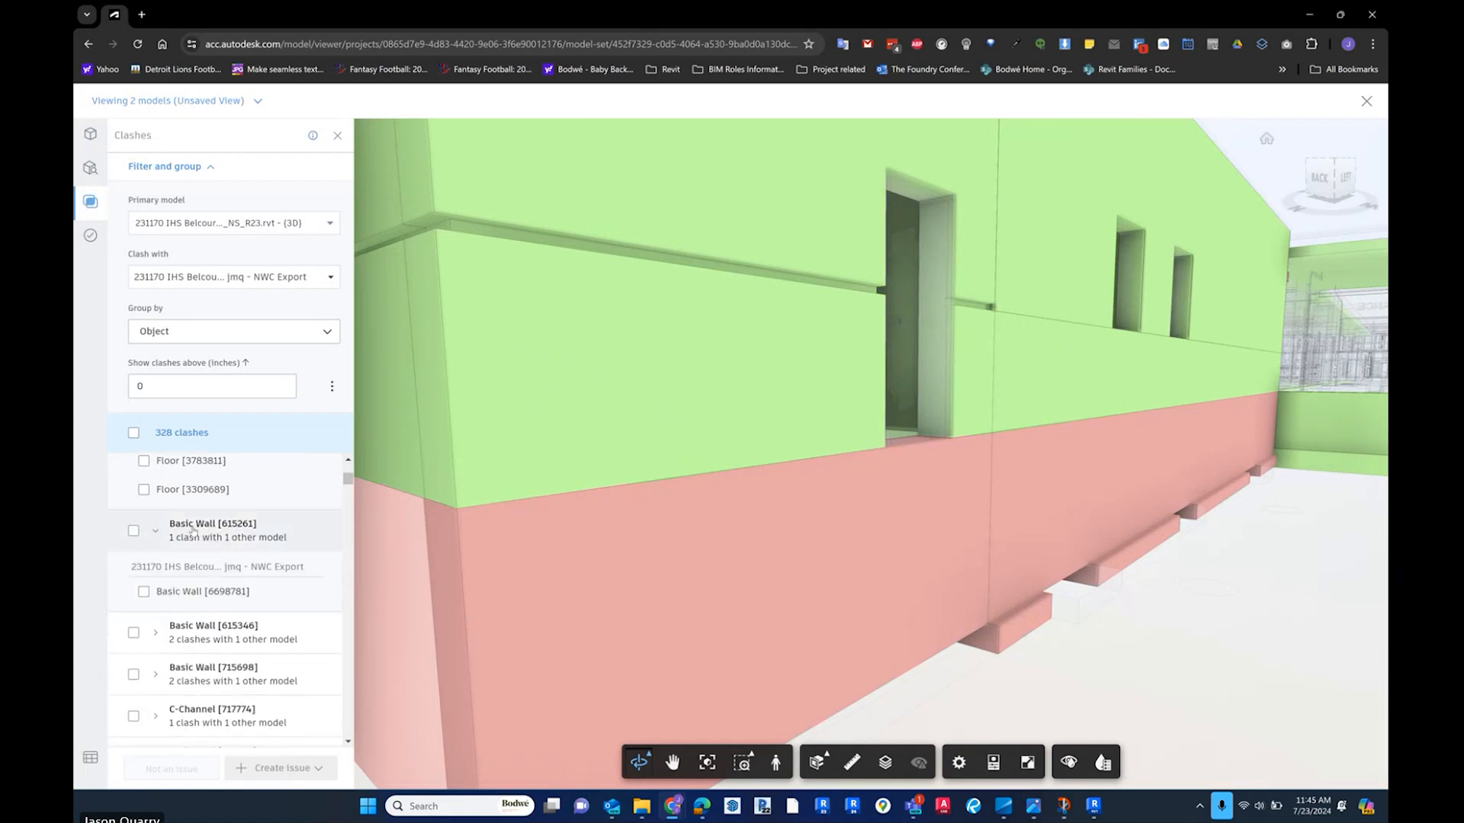
# - Expand the Basic Wall [615346] group and select Basic Wall [609271]'s clashes with Floor [3783811] and Floor [3309689], examining the latter on its own
pyautogui.click(155, 633)
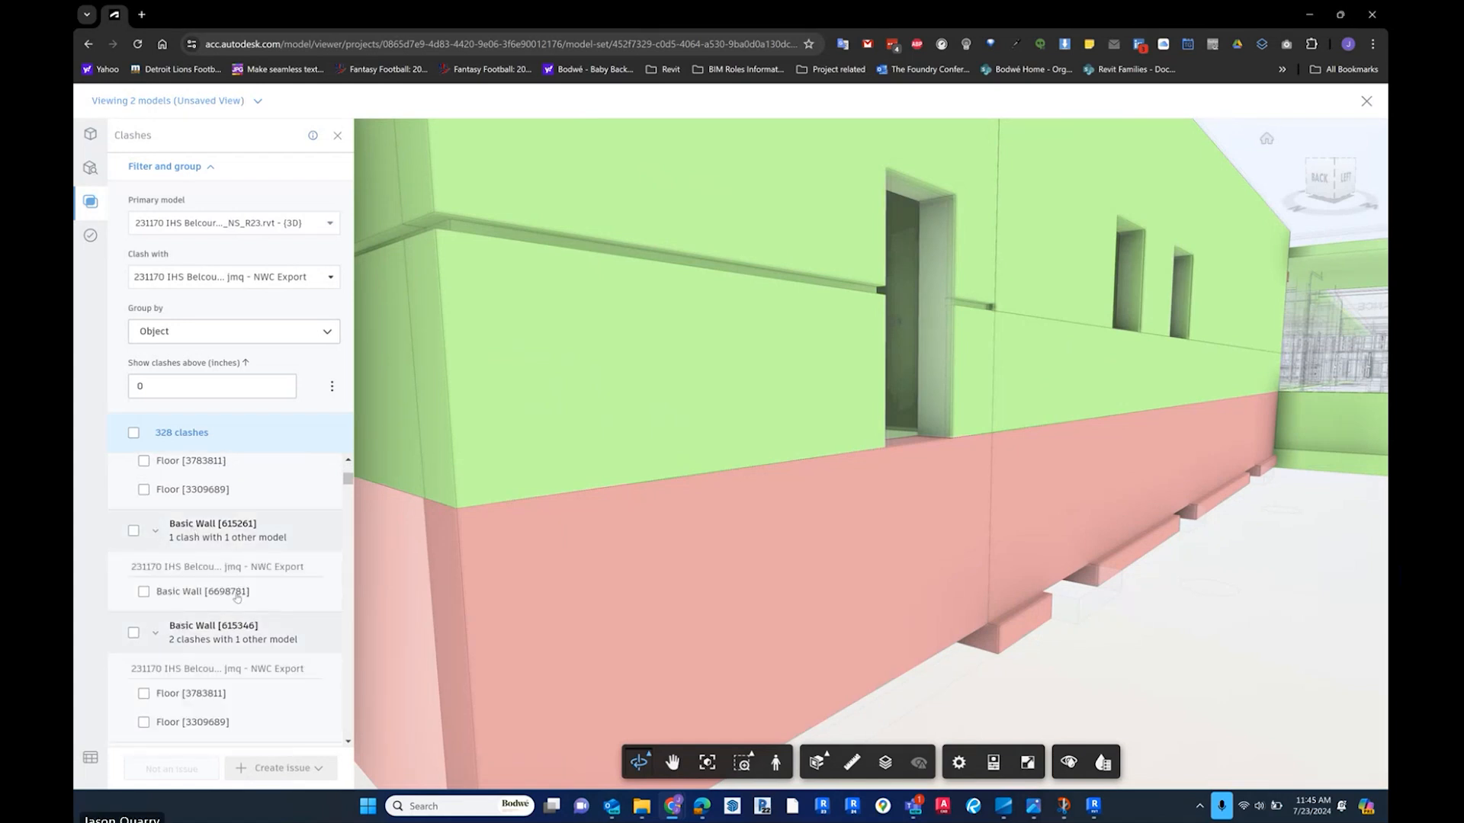
pyautogui.scroll(3, 236, 604)
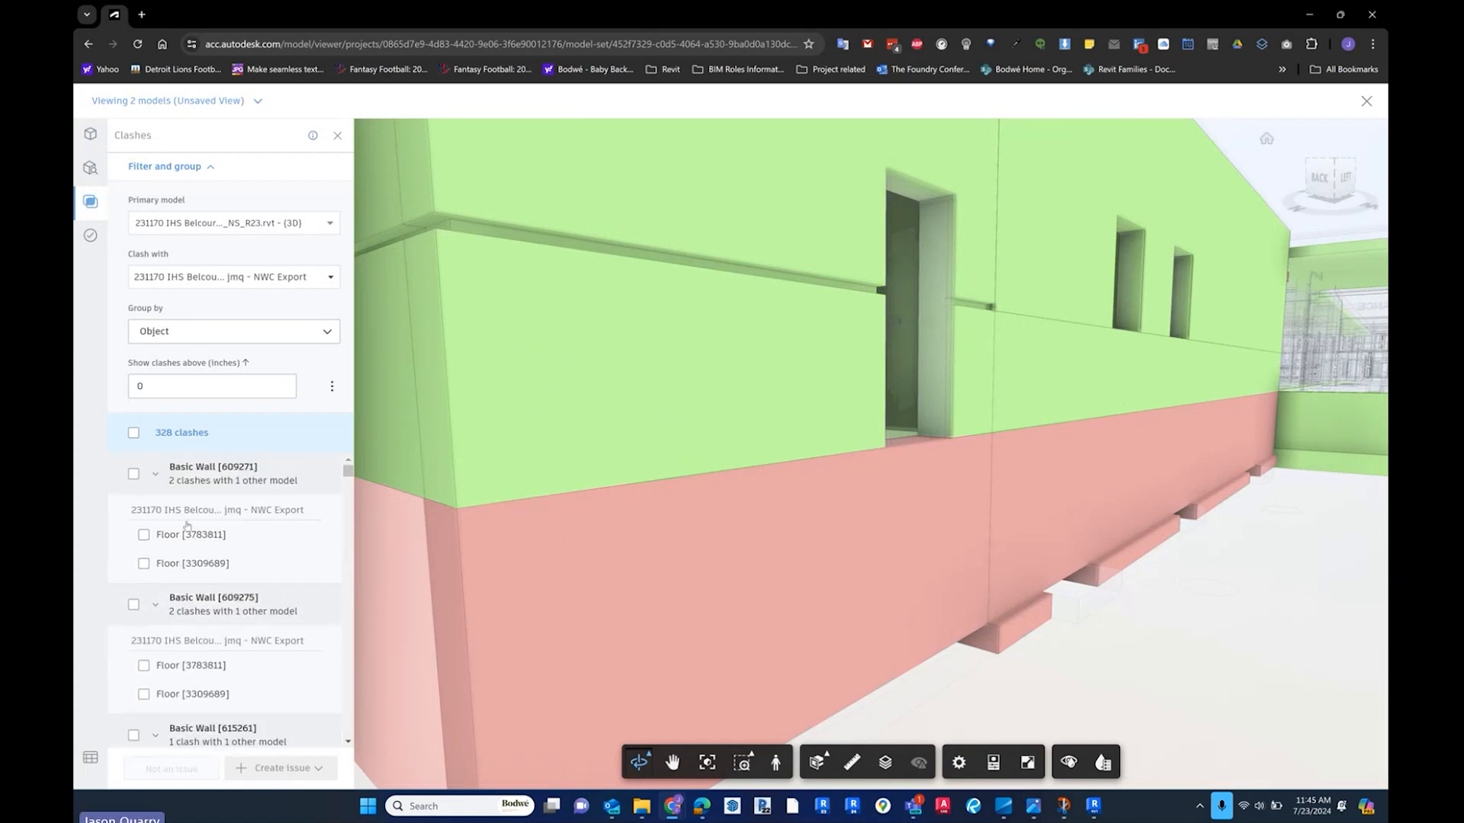
pyautogui.click(144, 535)
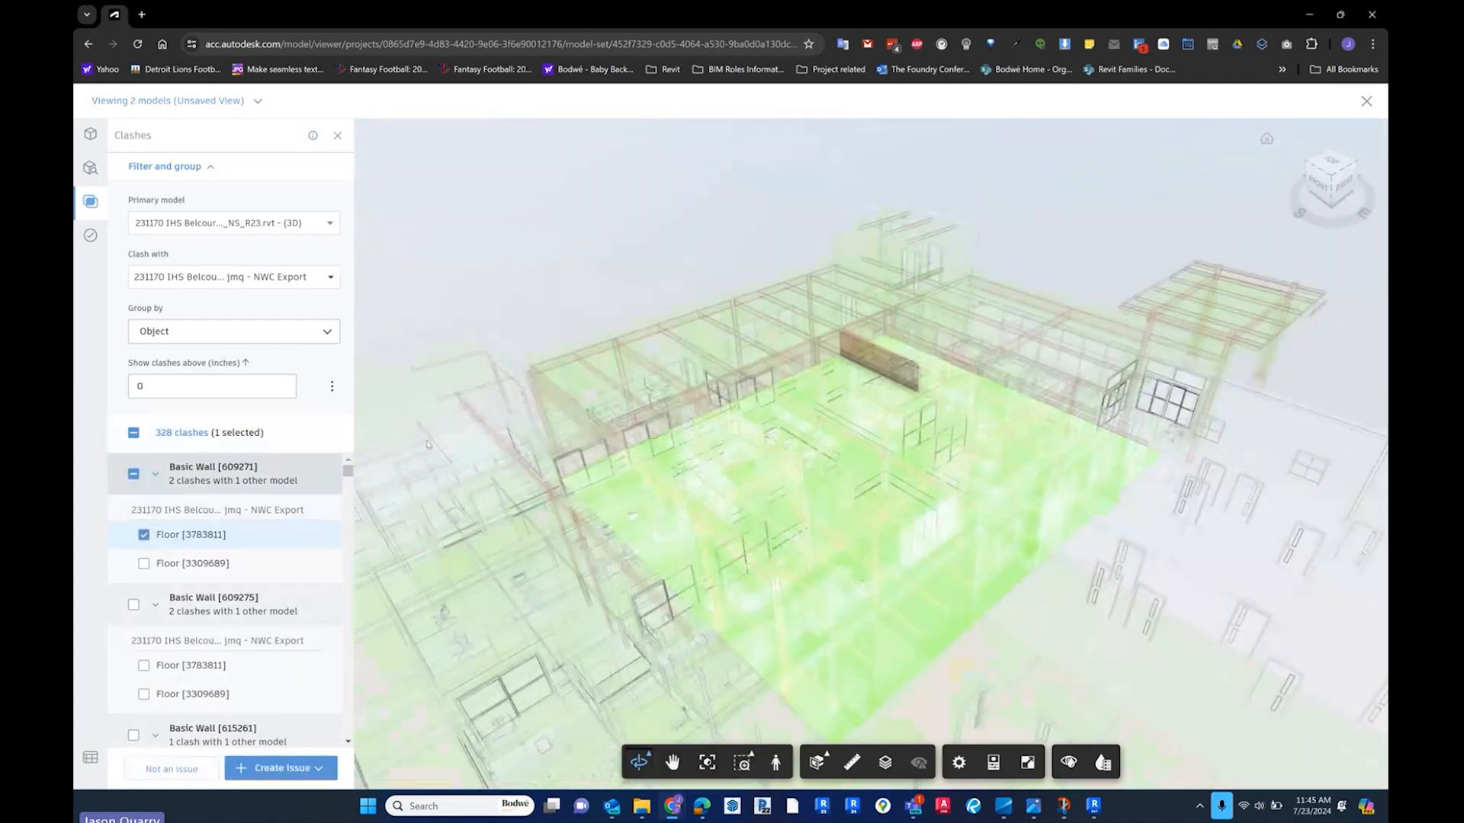
pyautogui.click(144, 563)
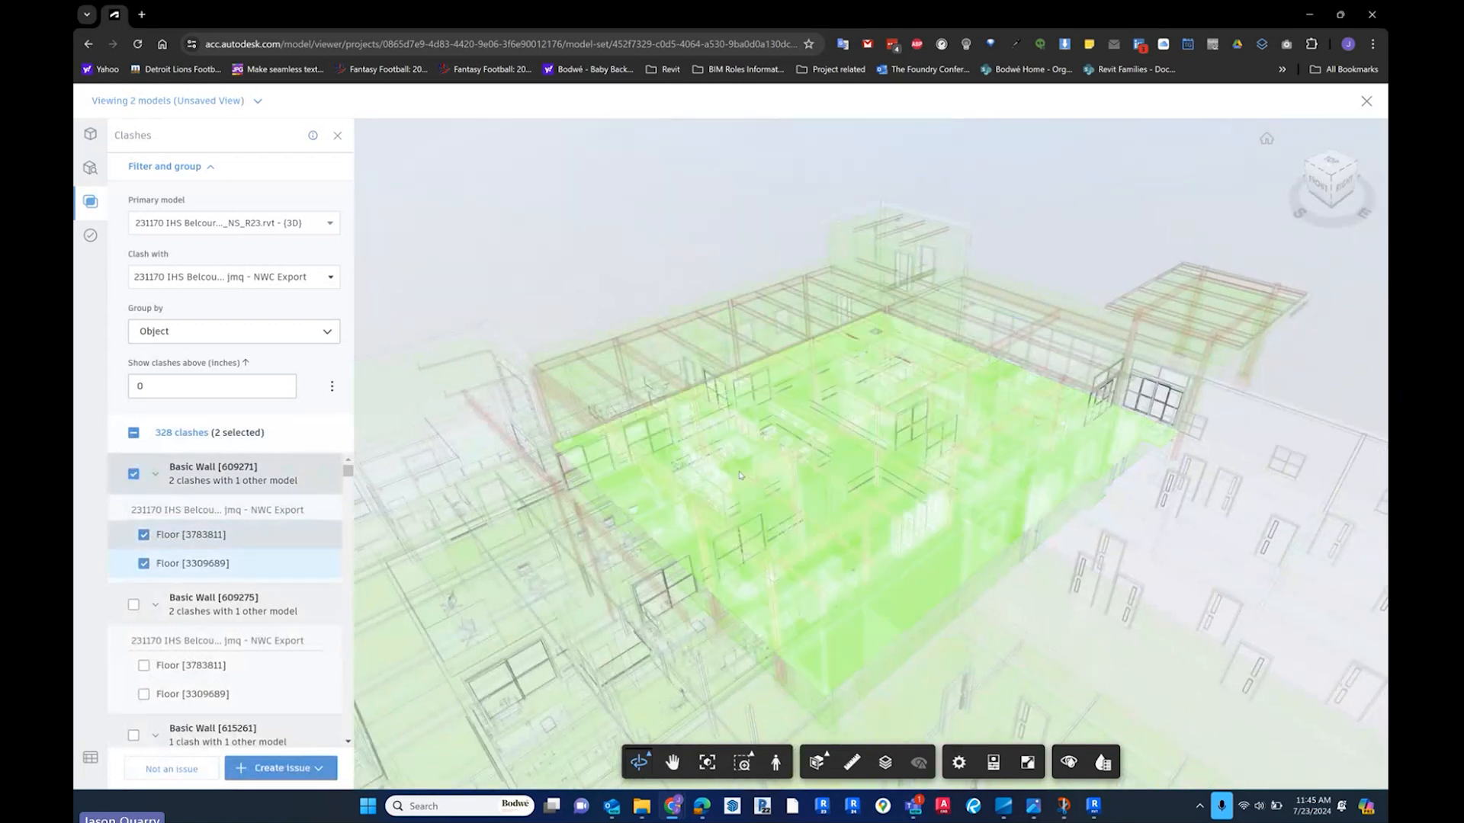
pyautogui.click(145, 535)
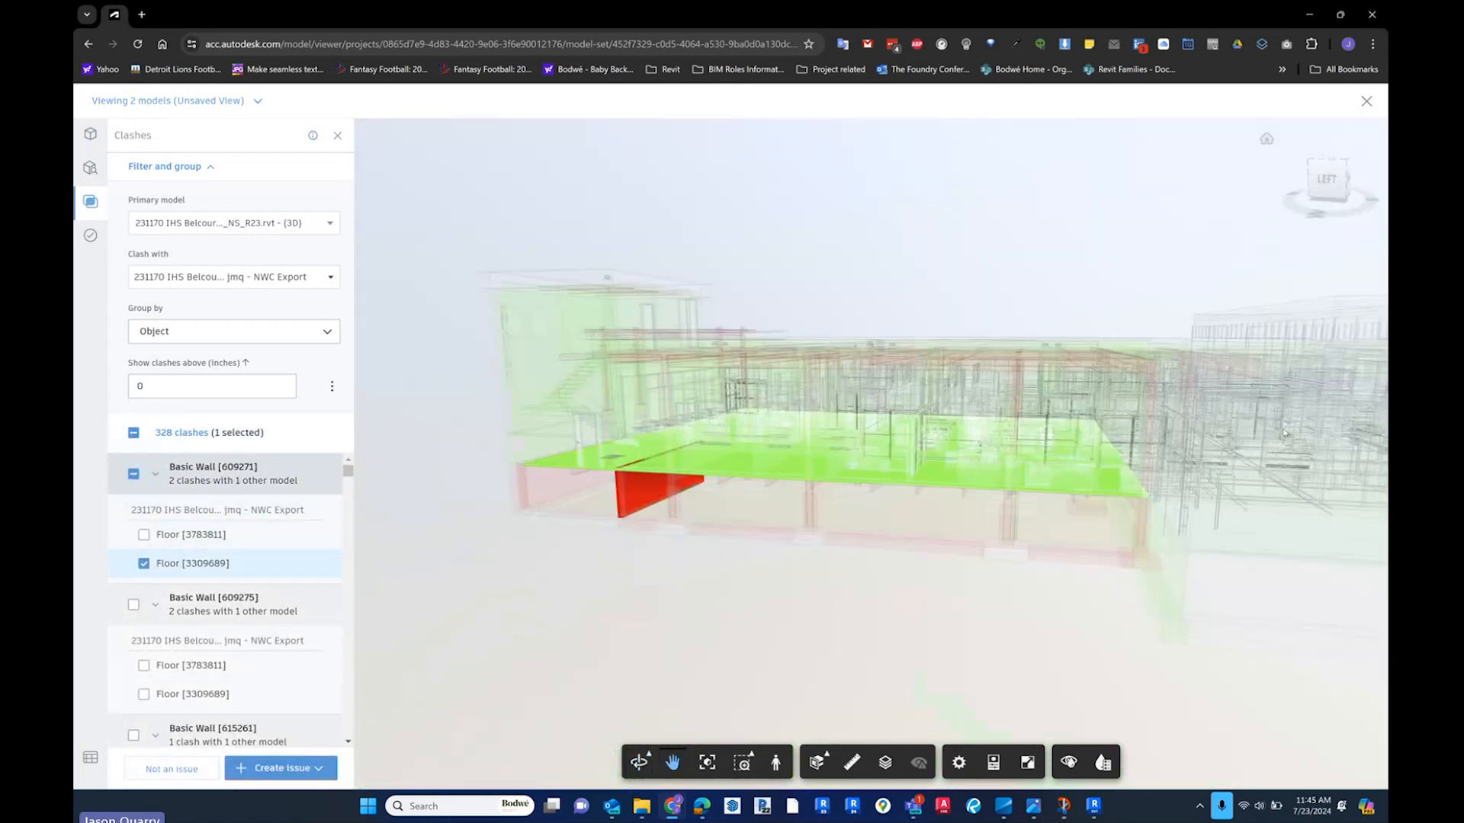
pyautogui.scroll(5, 651, 523)
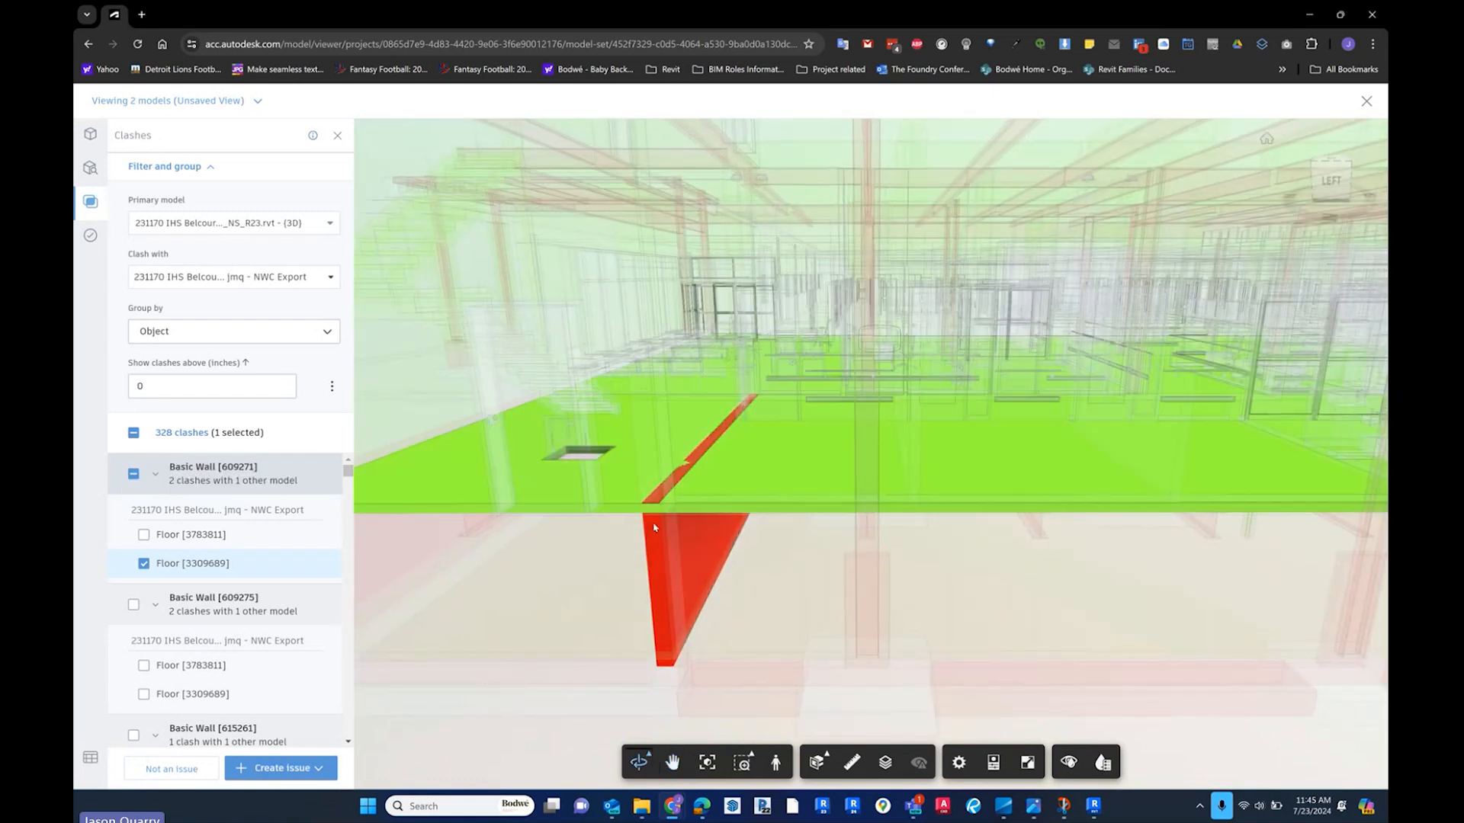
pyautogui.click(144, 536)
# - Add Basic Wall [609275]'s clashes with Floor [3783811] and Floor [3309689] to the selection and collapse that group
pyautogui.scroll(-3, 179, 503)
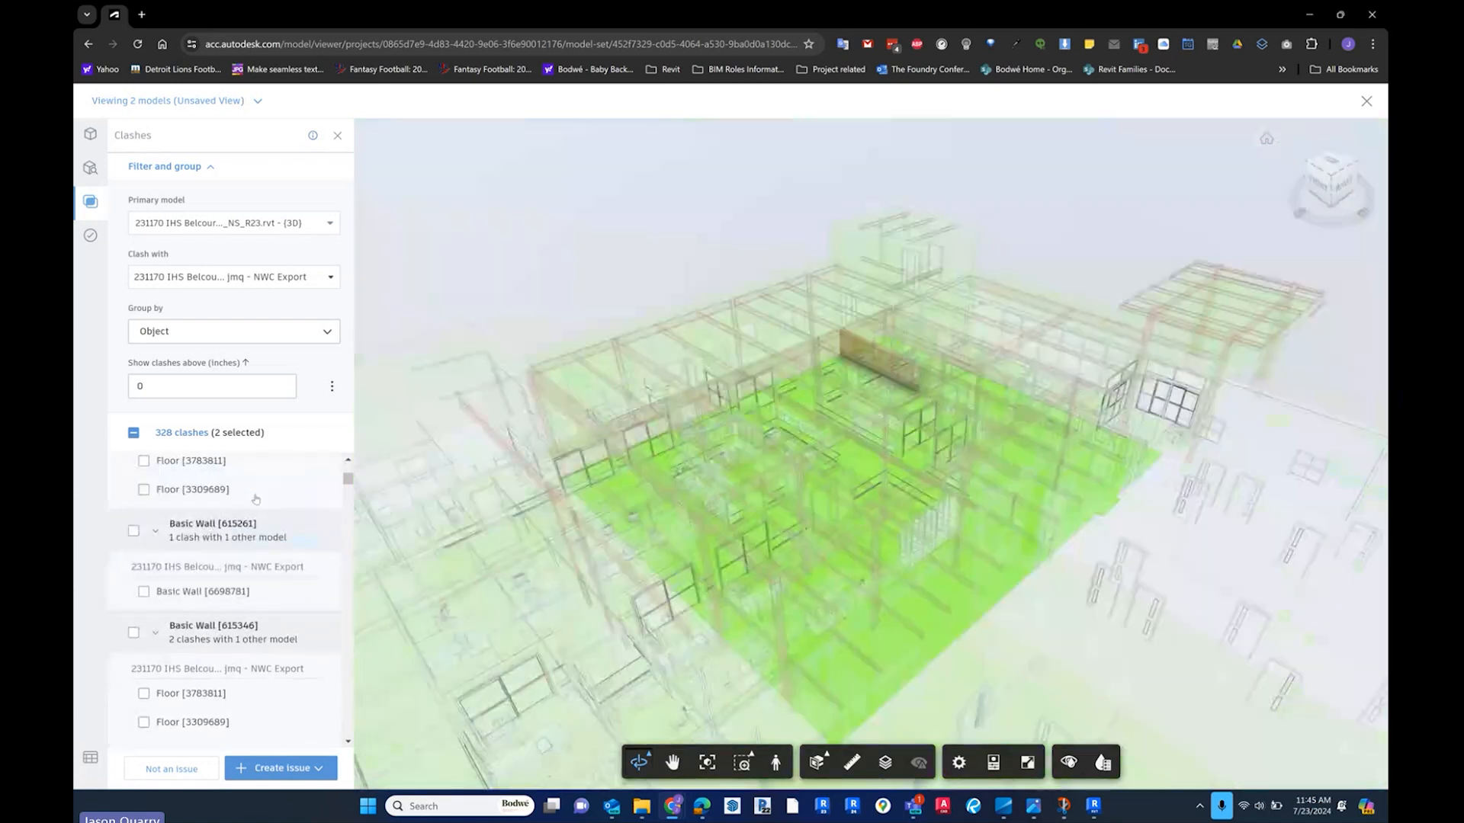
pyautogui.scroll(1, 178, 503)
pyautogui.click(143, 528)
pyautogui.click(143, 557)
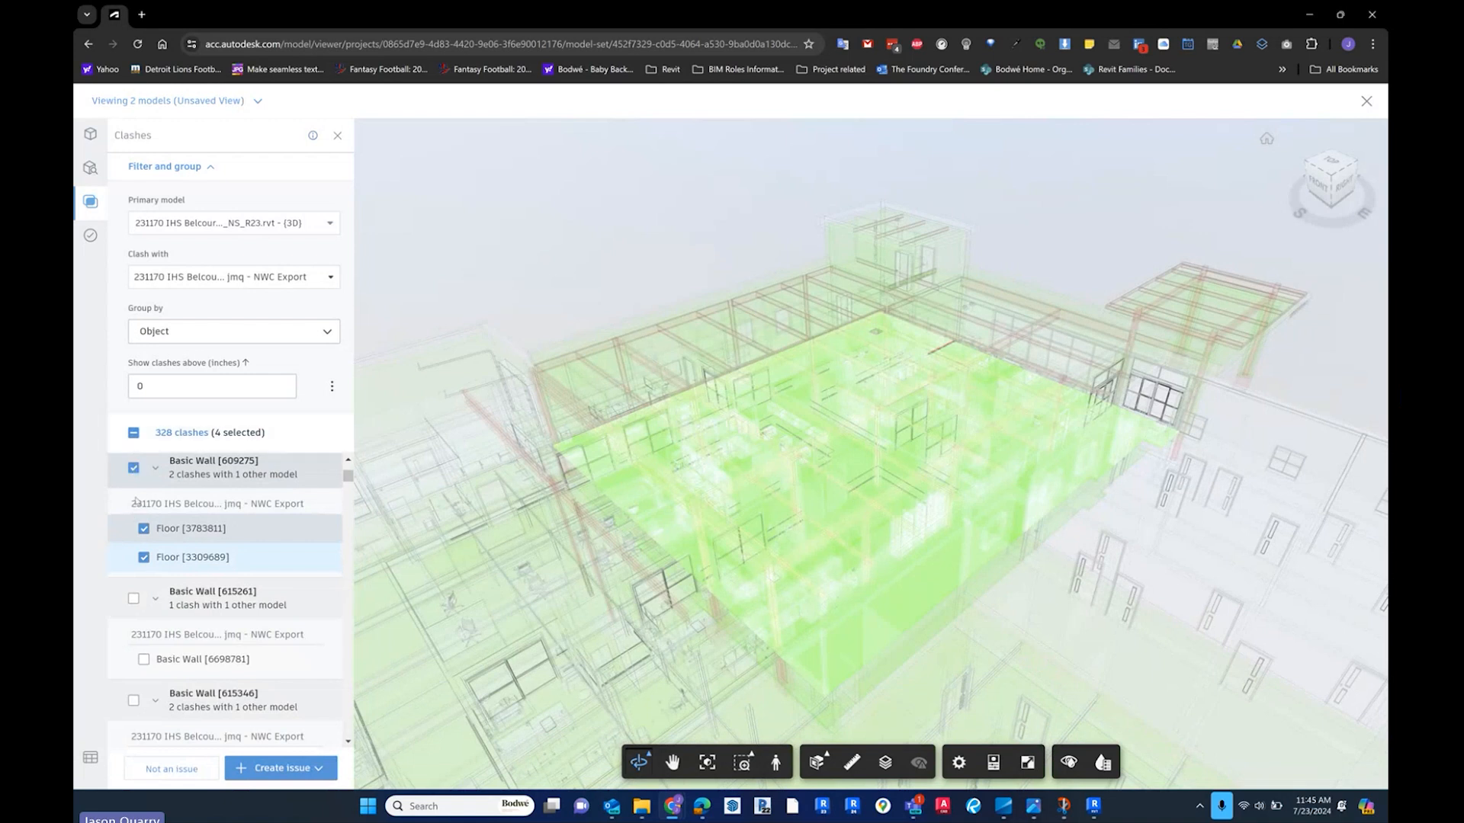
pyautogui.click(153, 470)
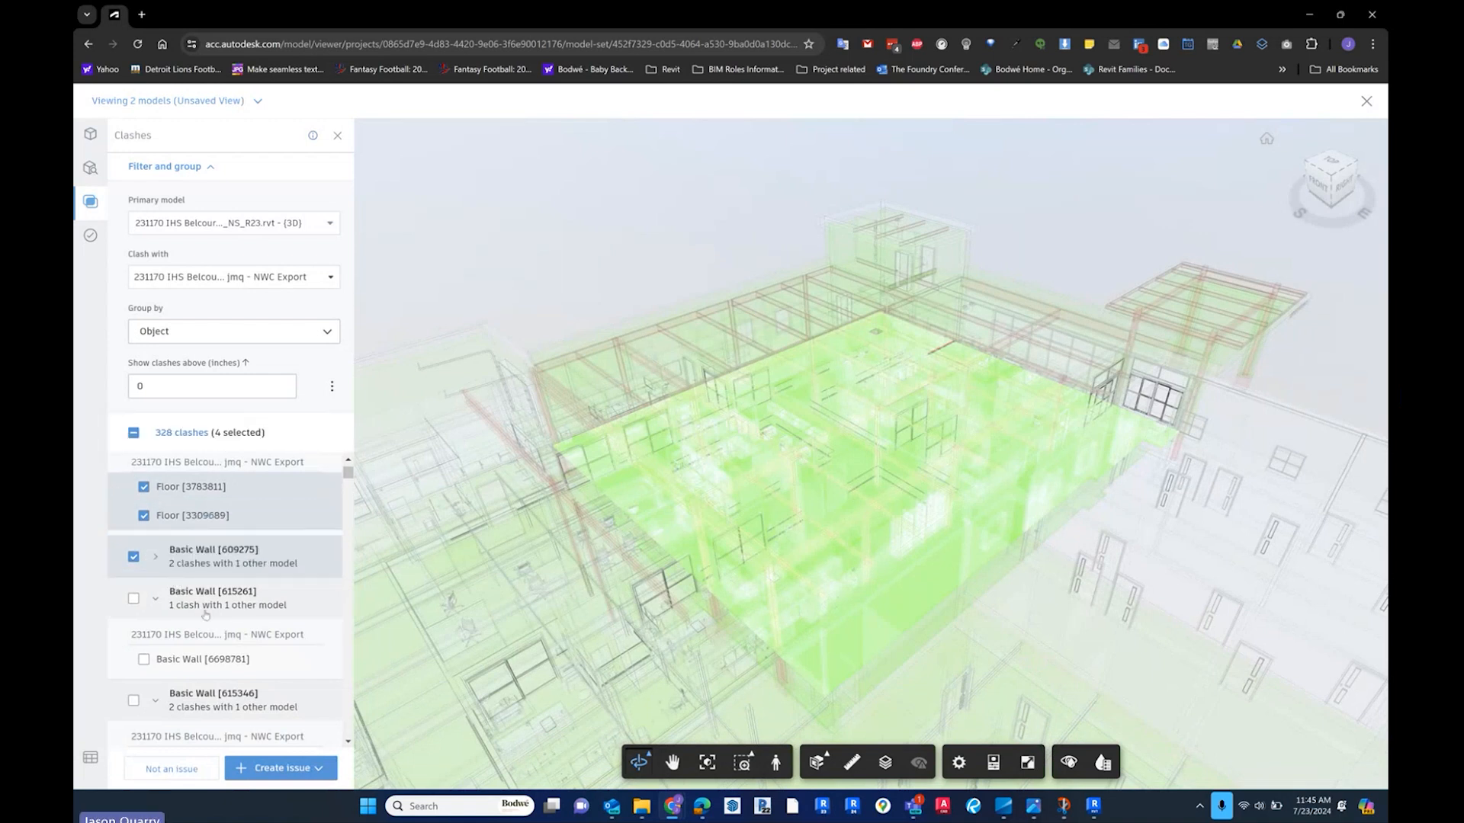
# - Add the Floor [3783811] and Floor [3309689] clashes of both Basic Wall [615346] and Basic Wall [715698] to the selection
pyautogui.scroll(-1, 224, 667)
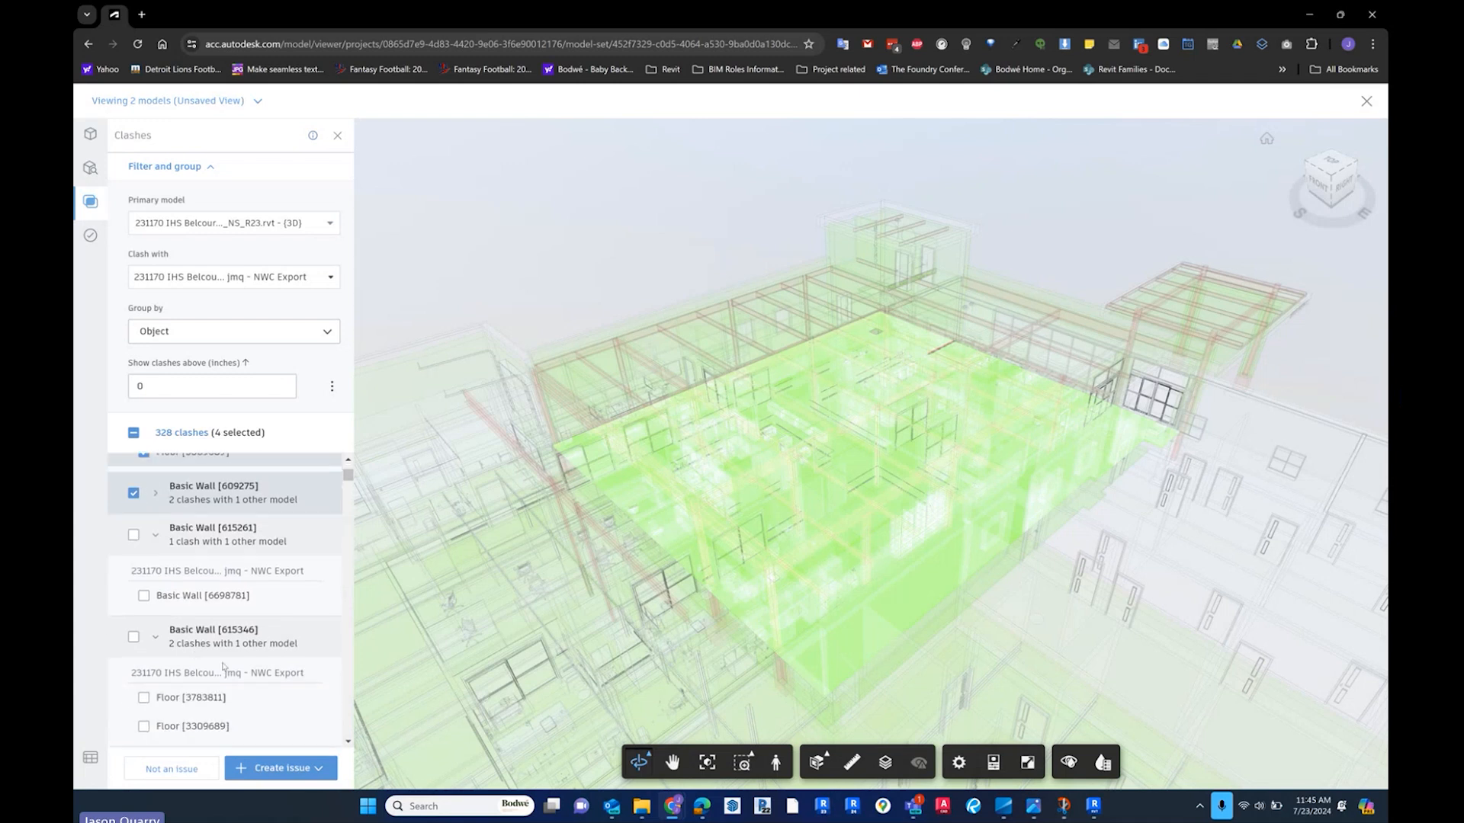
pyautogui.scroll(-1, 191, 618)
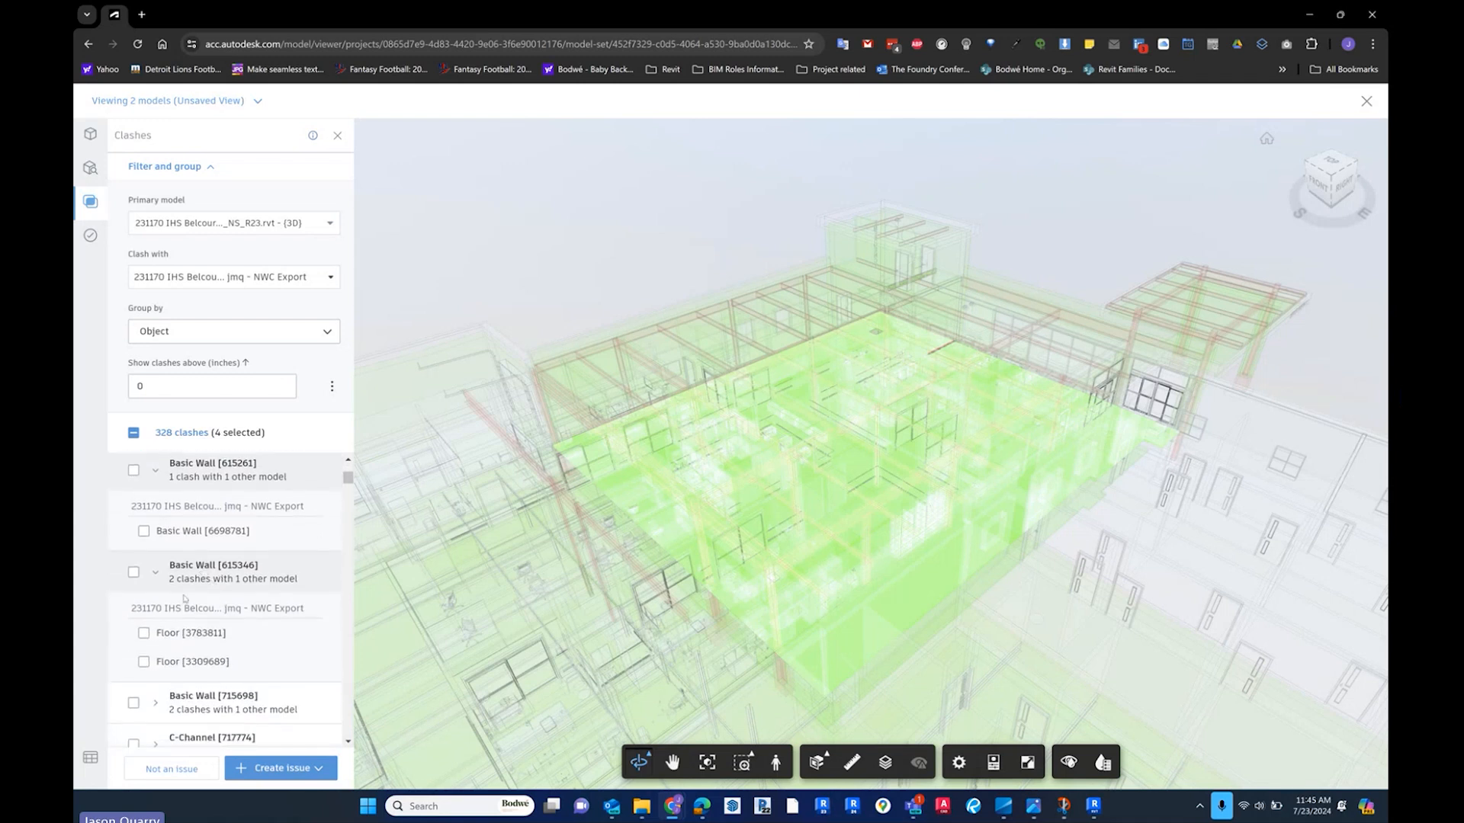
pyautogui.click(144, 629)
pyautogui.click(143, 656)
pyautogui.scroll(-2, 169, 573)
pyautogui.click(167, 572)
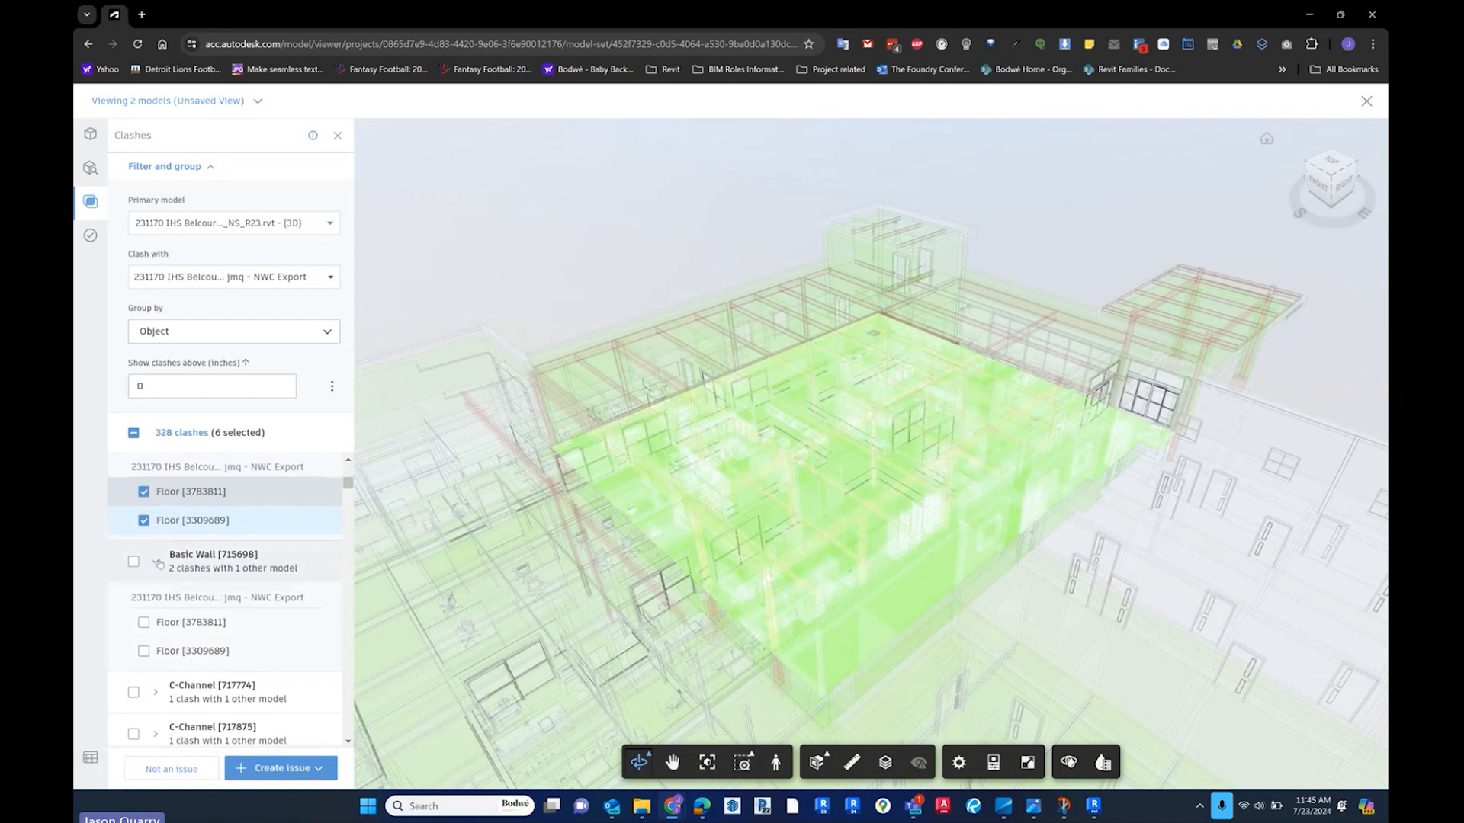
pyautogui.click(133, 562)
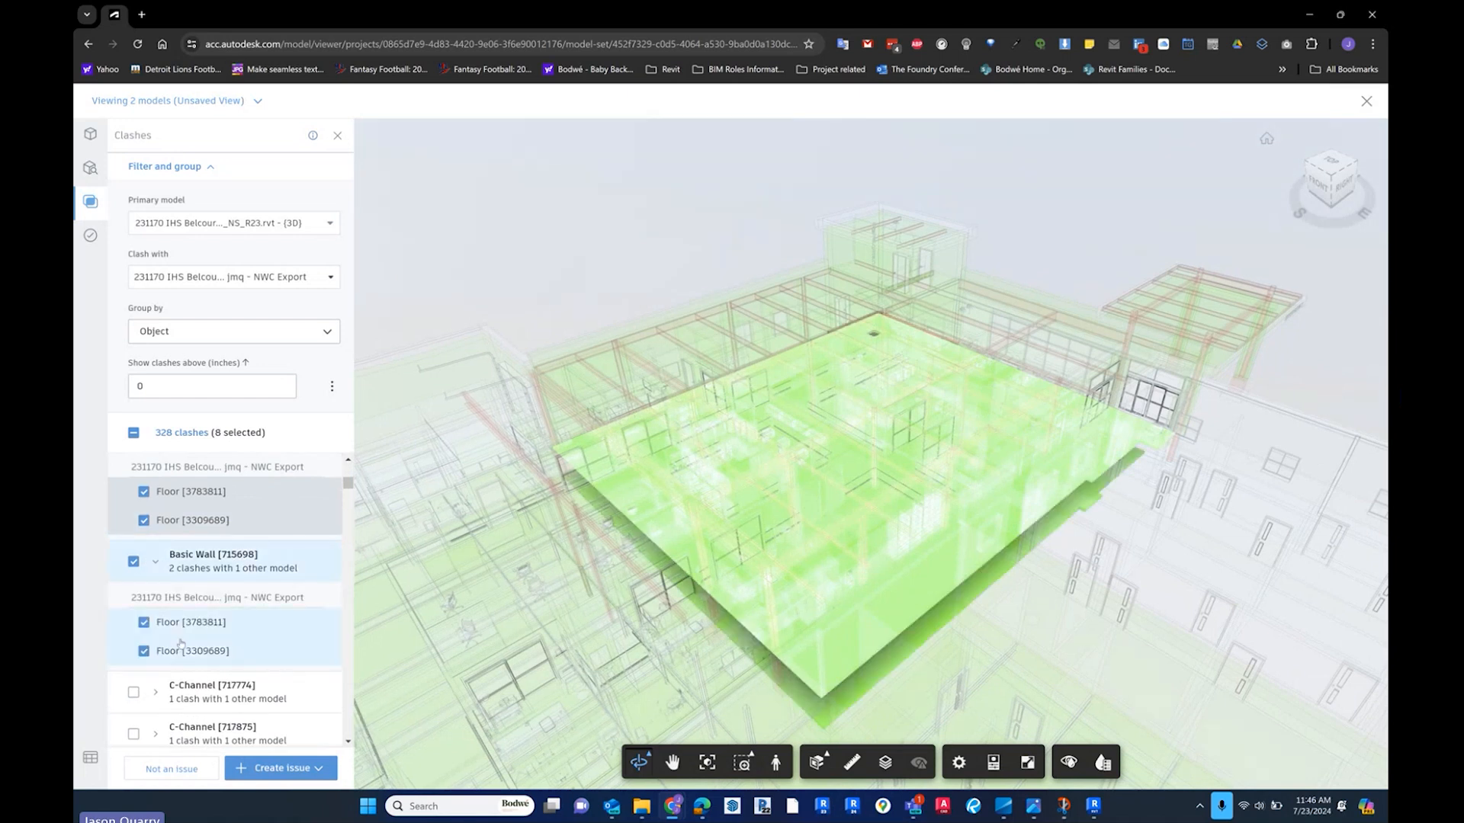
# - Browse the C-Channel and concrete column clash groups, and collapse the Basic Wall [615346] and [609271] groups
pyautogui.scroll(-3, 244, 577)
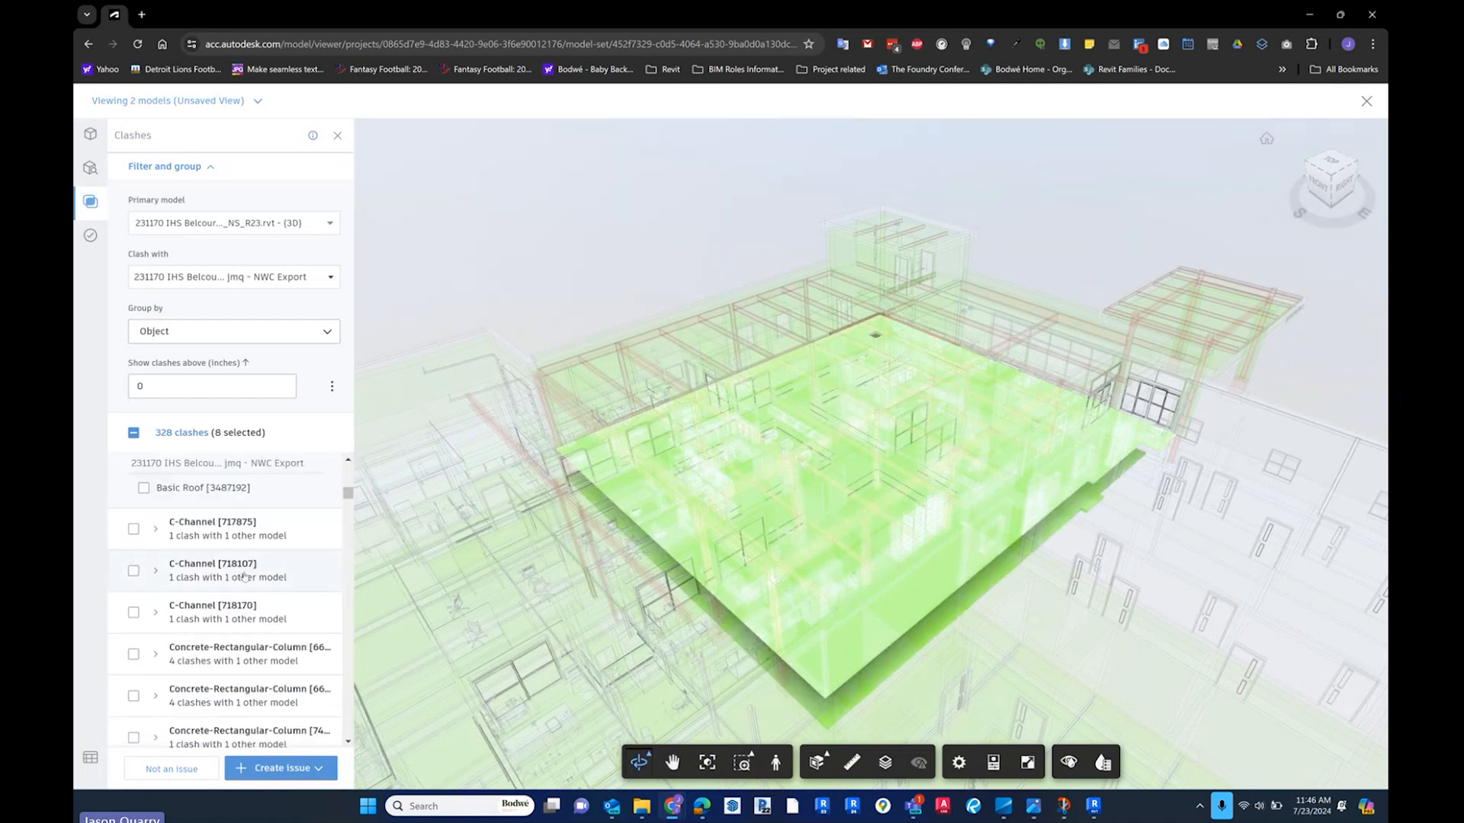
pyautogui.scroll(1, 244, 577)
pyautogui.scroll(-2, 229, 602)
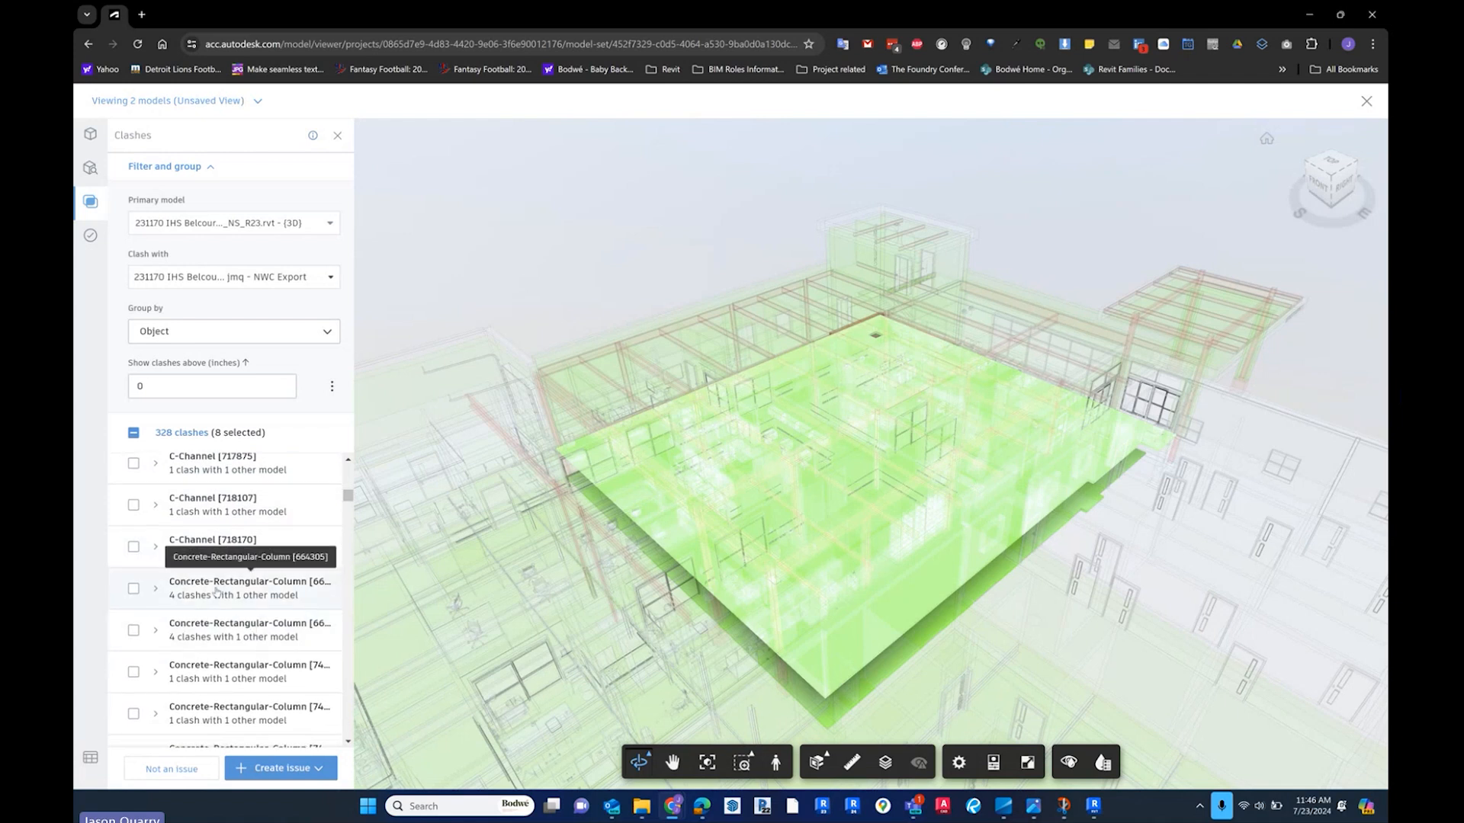
pyautogui.scroll(4, 215, 590)
pyautogui.scroll(1, 201, 561)
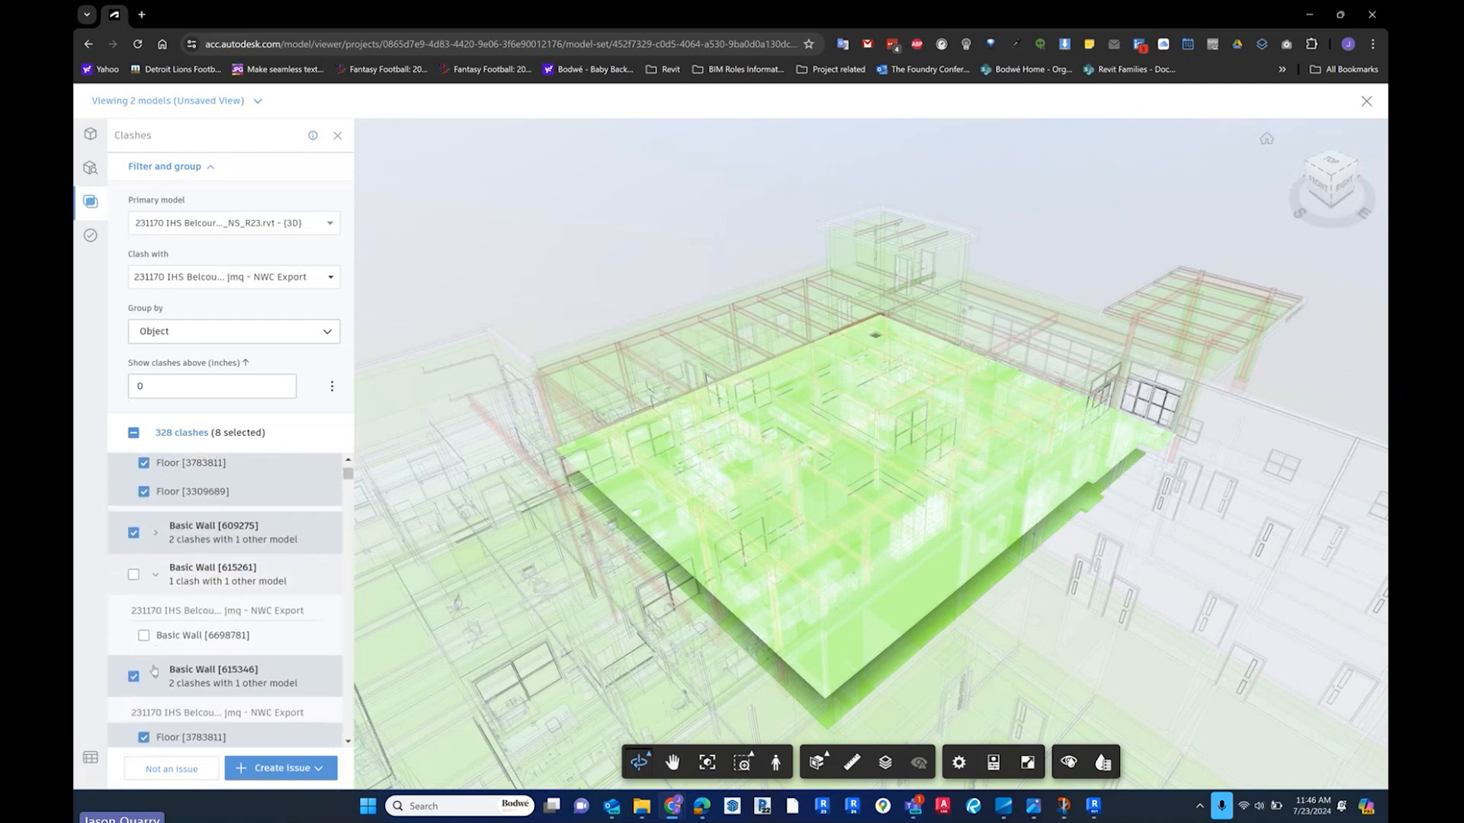
pyautogui.click(155, 676)
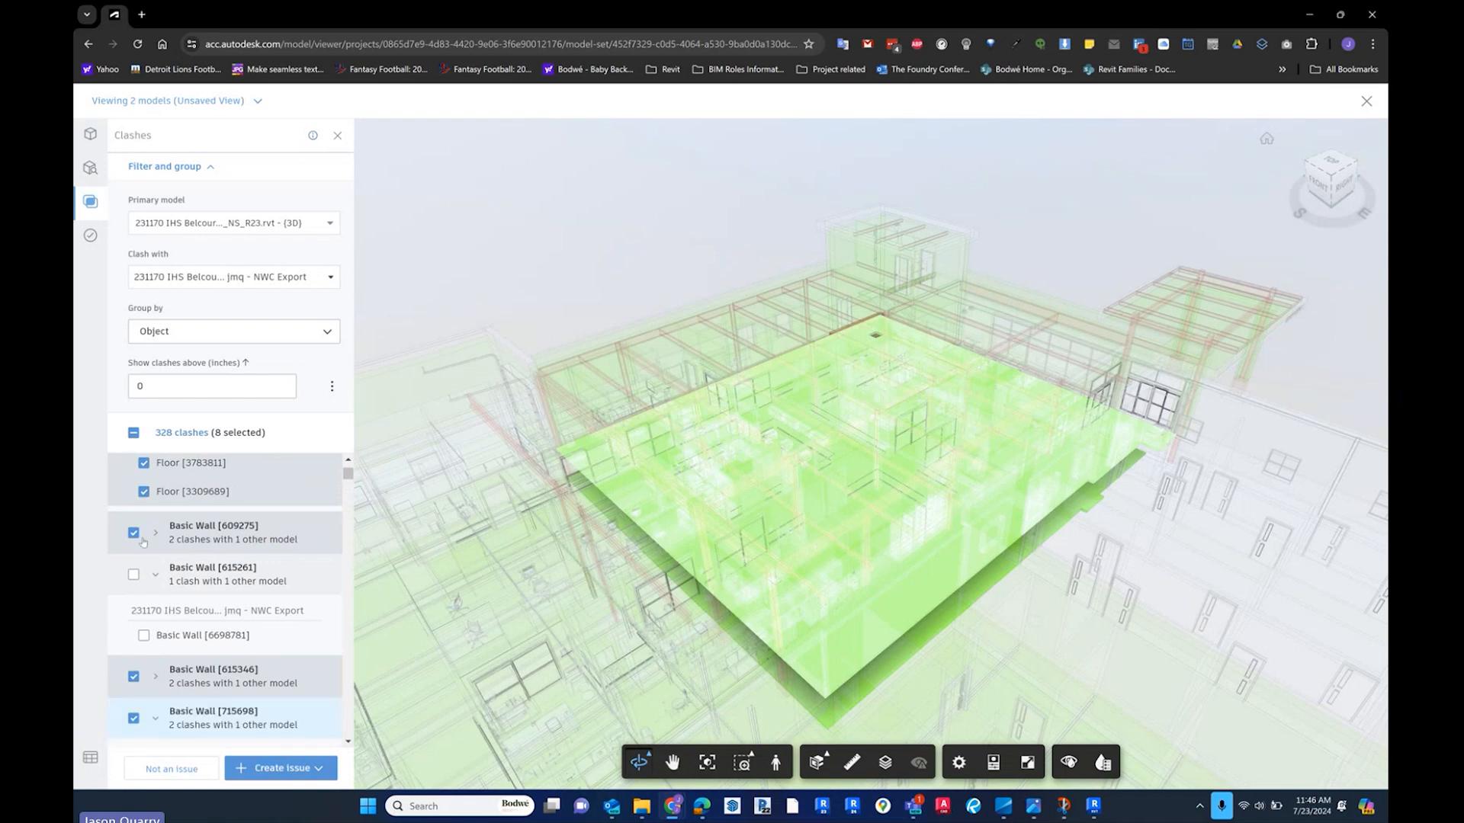
pyautogui.scroll(1, 155, 486)
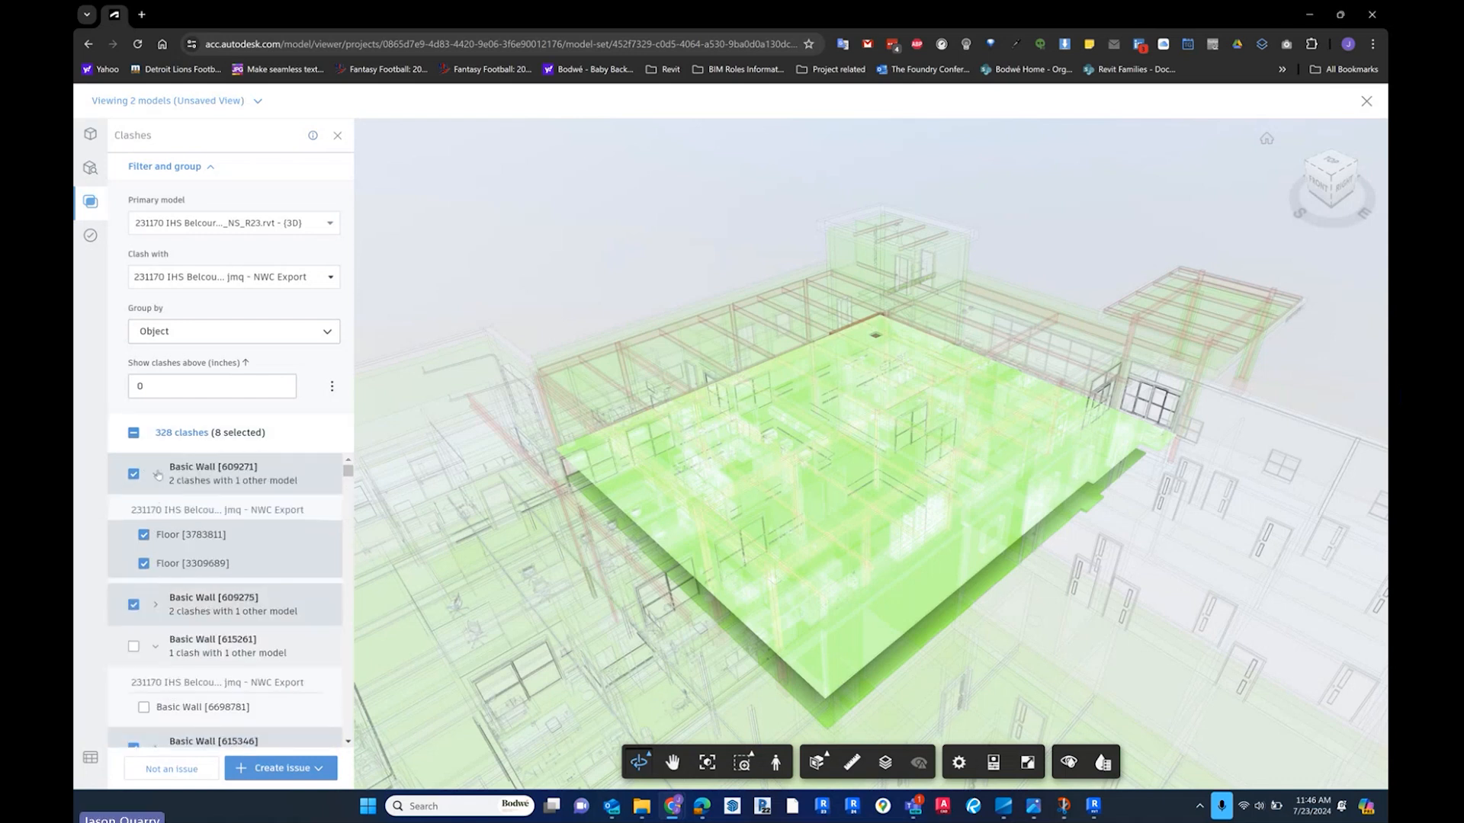
pyautogui.click(156, 474)
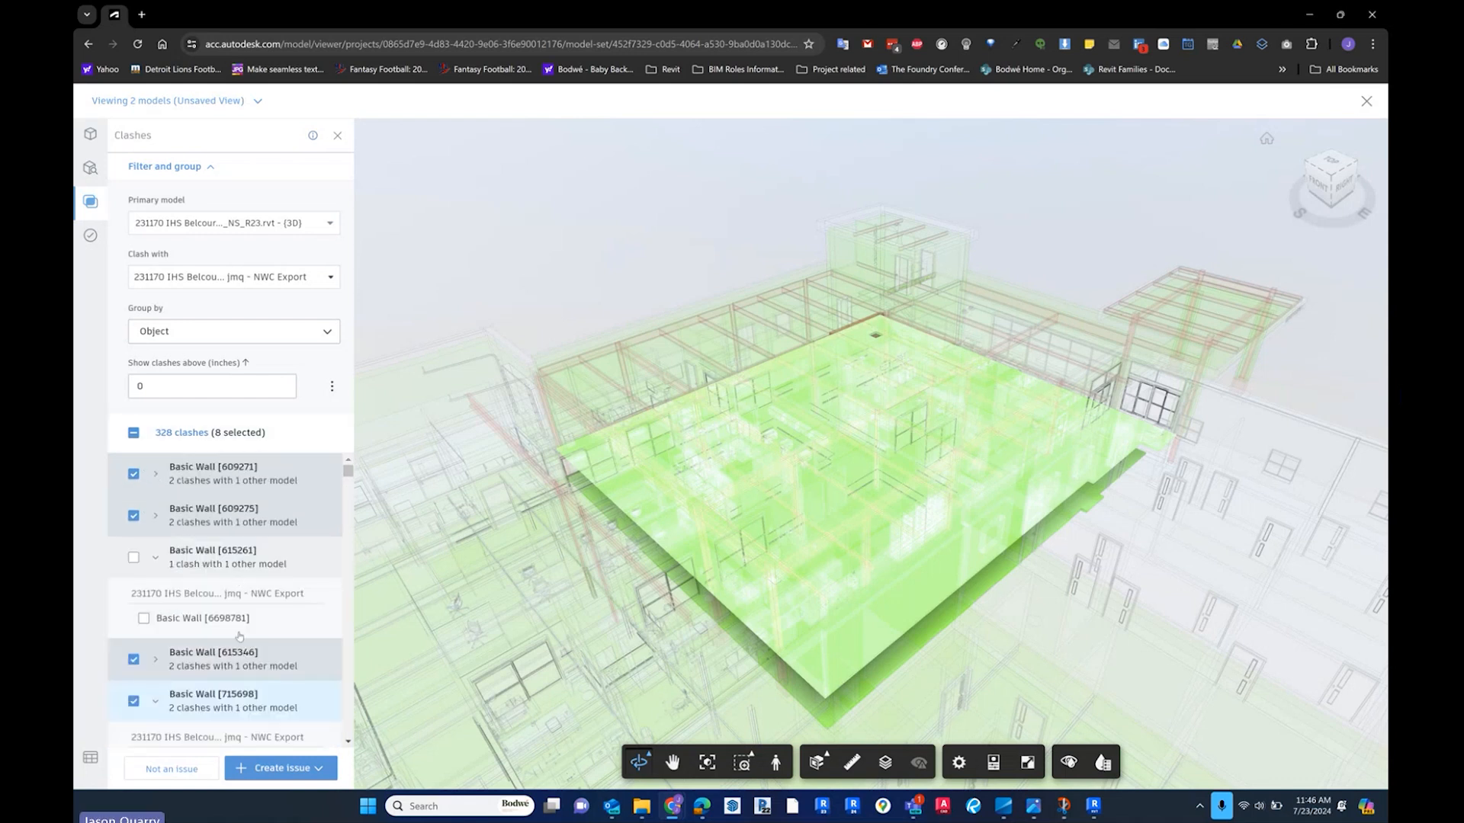
# - Start marking the selected floor clashes as not an issue, choosing Other as the reason
pyautogui.click(192, 771)
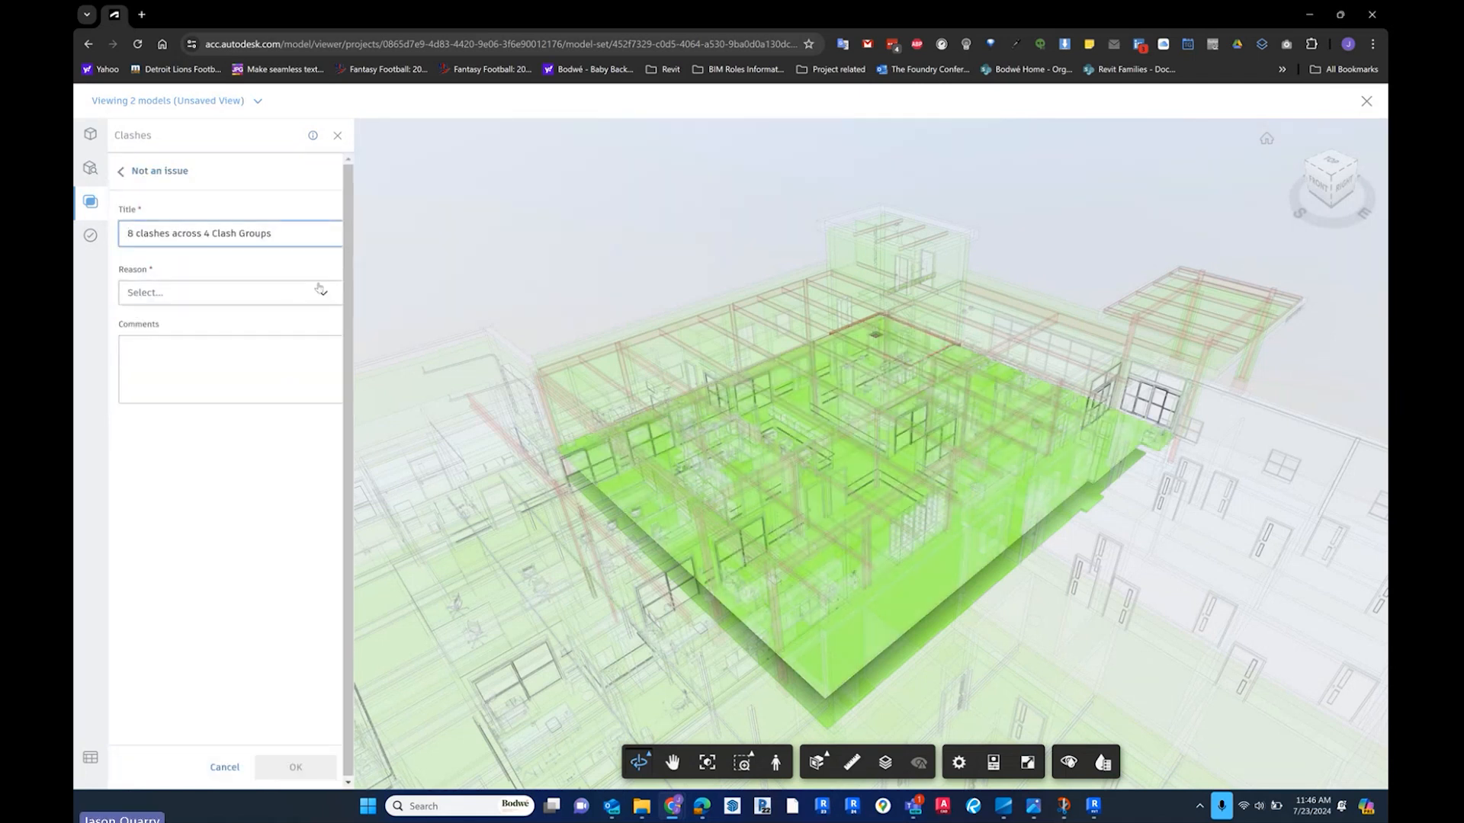
pyautogui.click(320, 291)
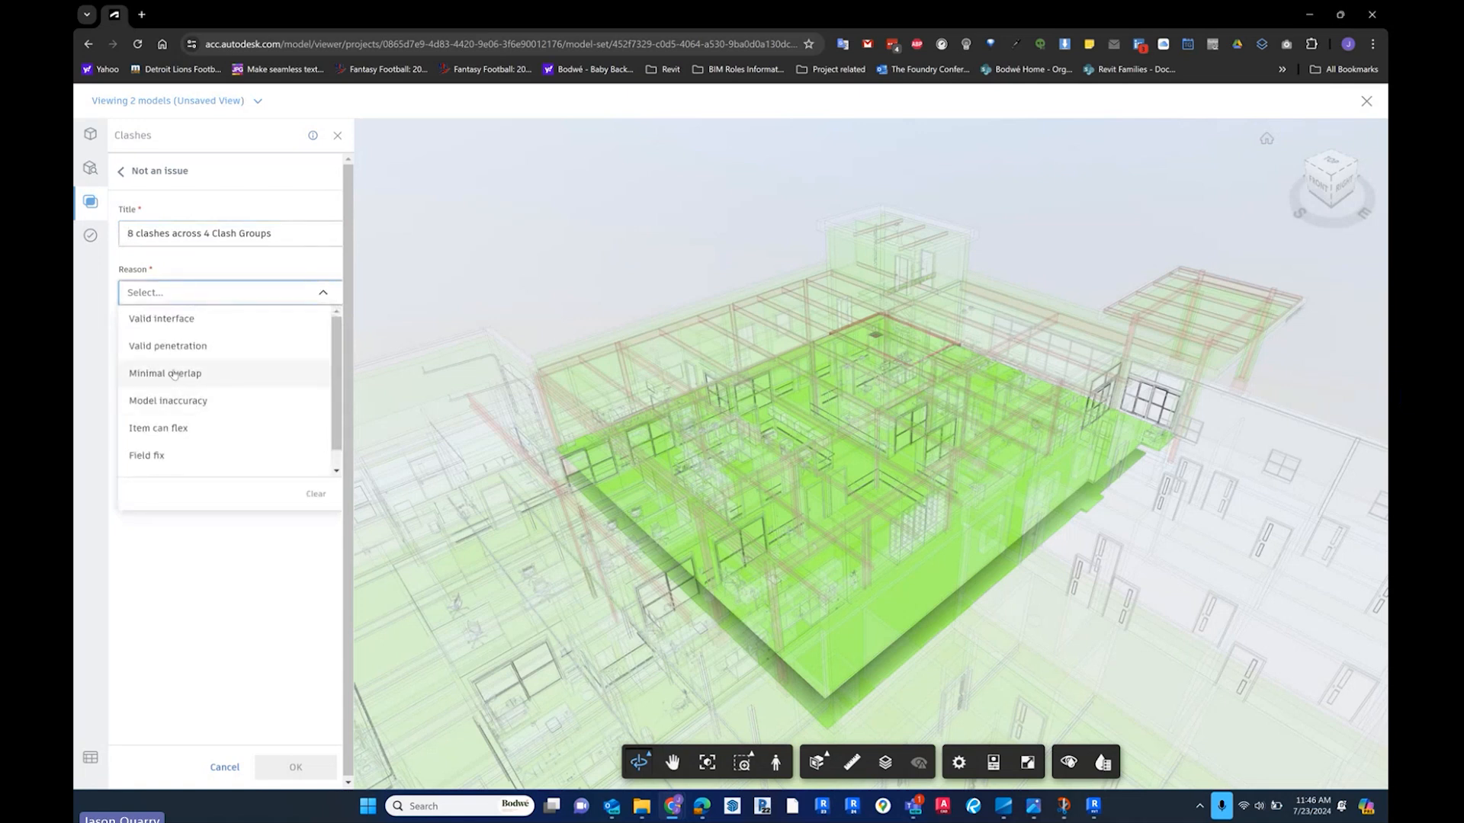
pyautogui.scroll(-1, 178, 416)
pyautogui.click(156, 459)
# - Enter the comment "assumed conflicts with copy/monitoring or minimal quality of model conflicts" and confirm the clashes as not an issue
pyautogui.click(191, 351)
pyautogui.write('assumed')
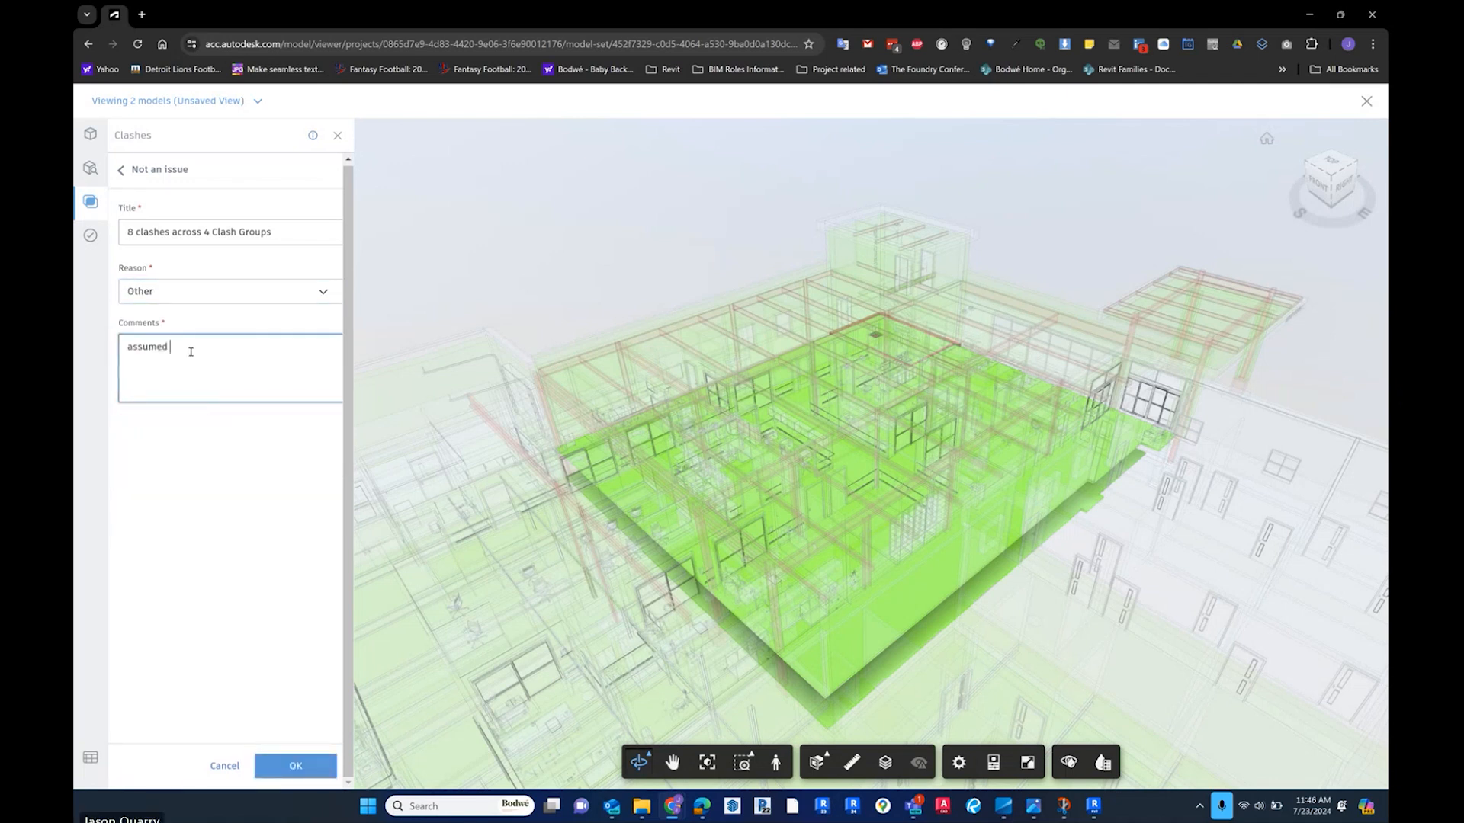
pyautogui.write(' conflicts with')
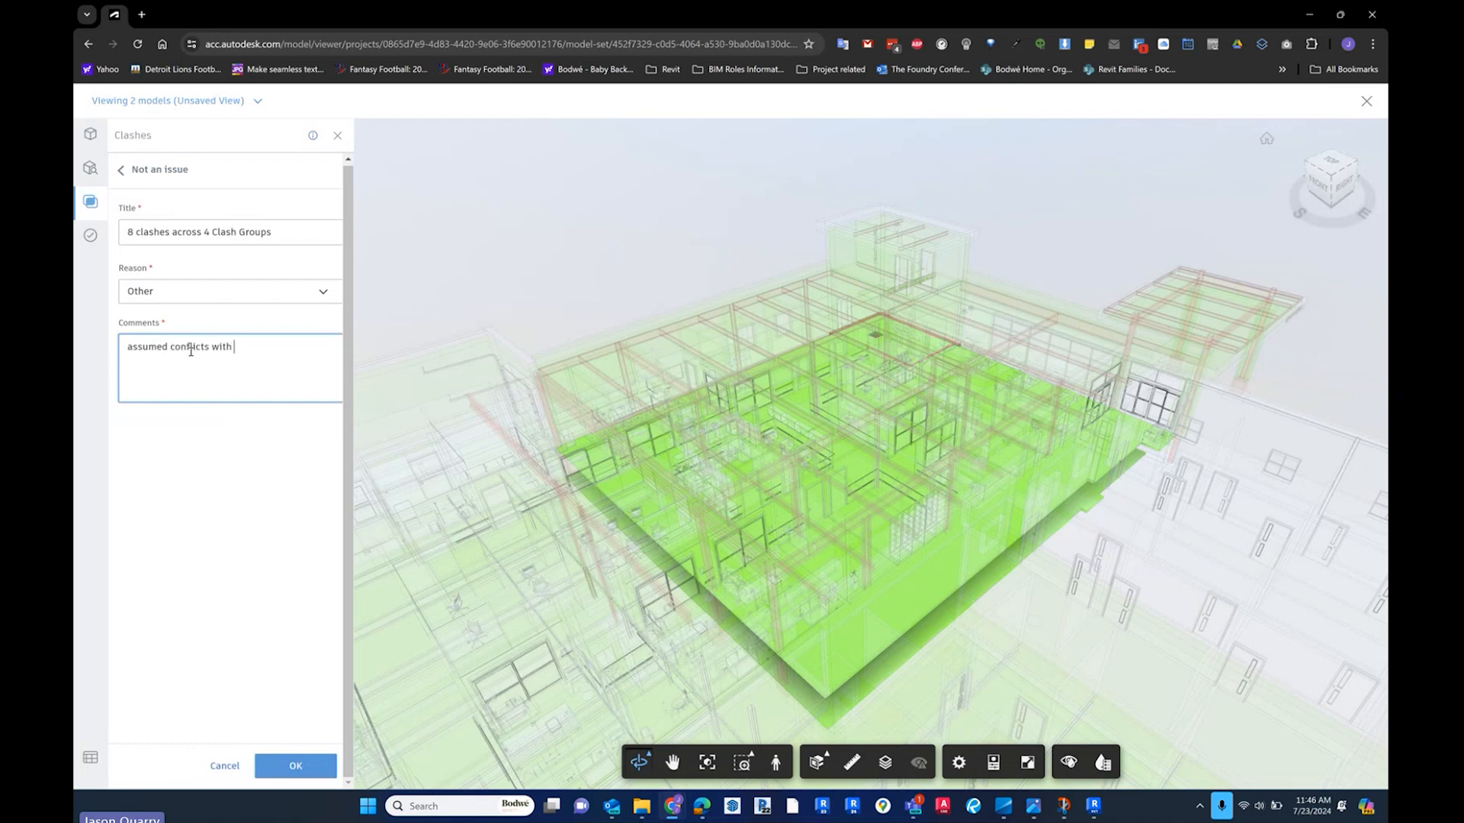
pyautogui.write(' copy/monitoring or minimal')
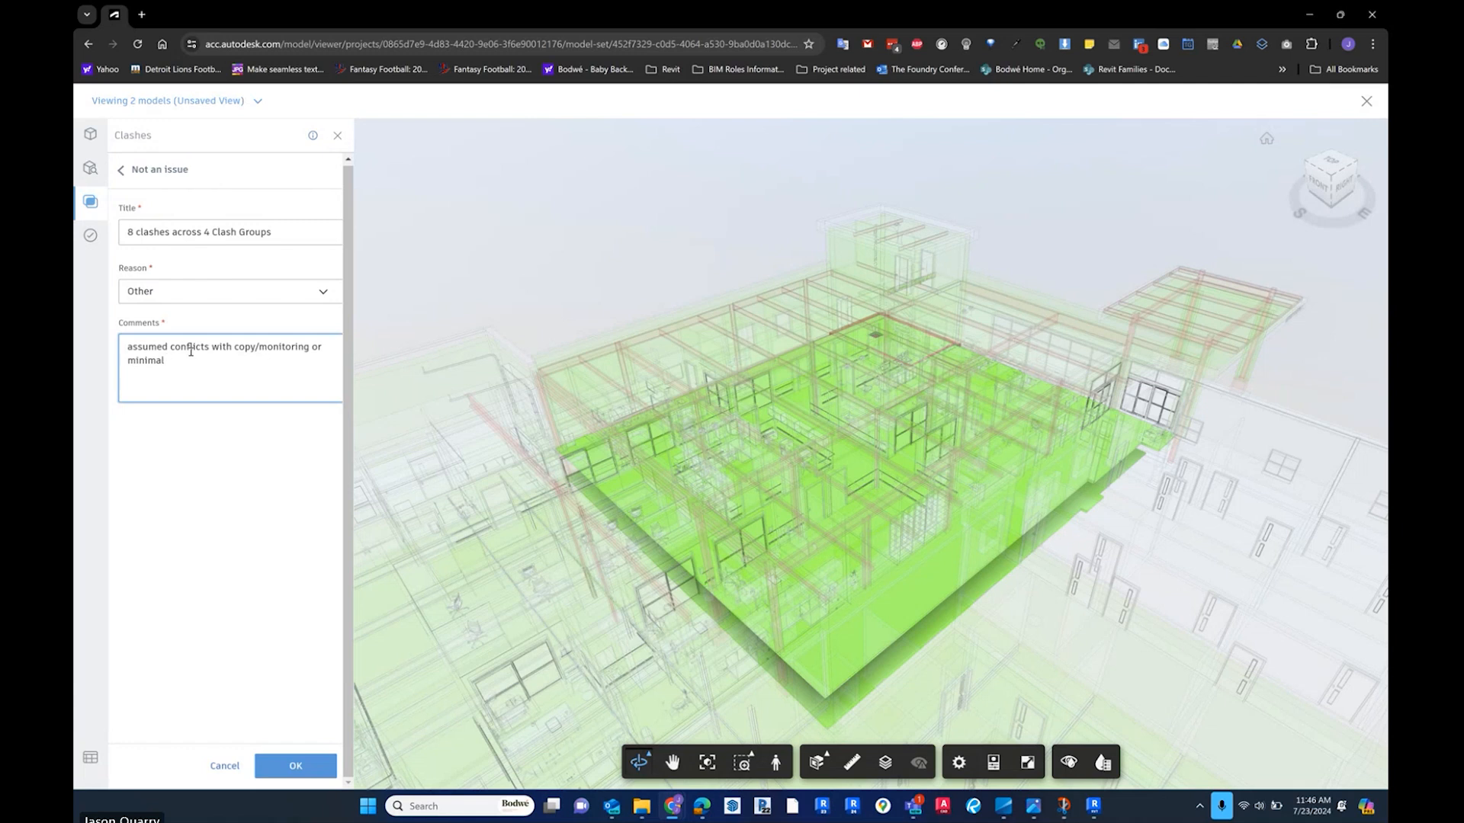
pyautogui.write('uality of model')
pyautogui.write('conflicts')
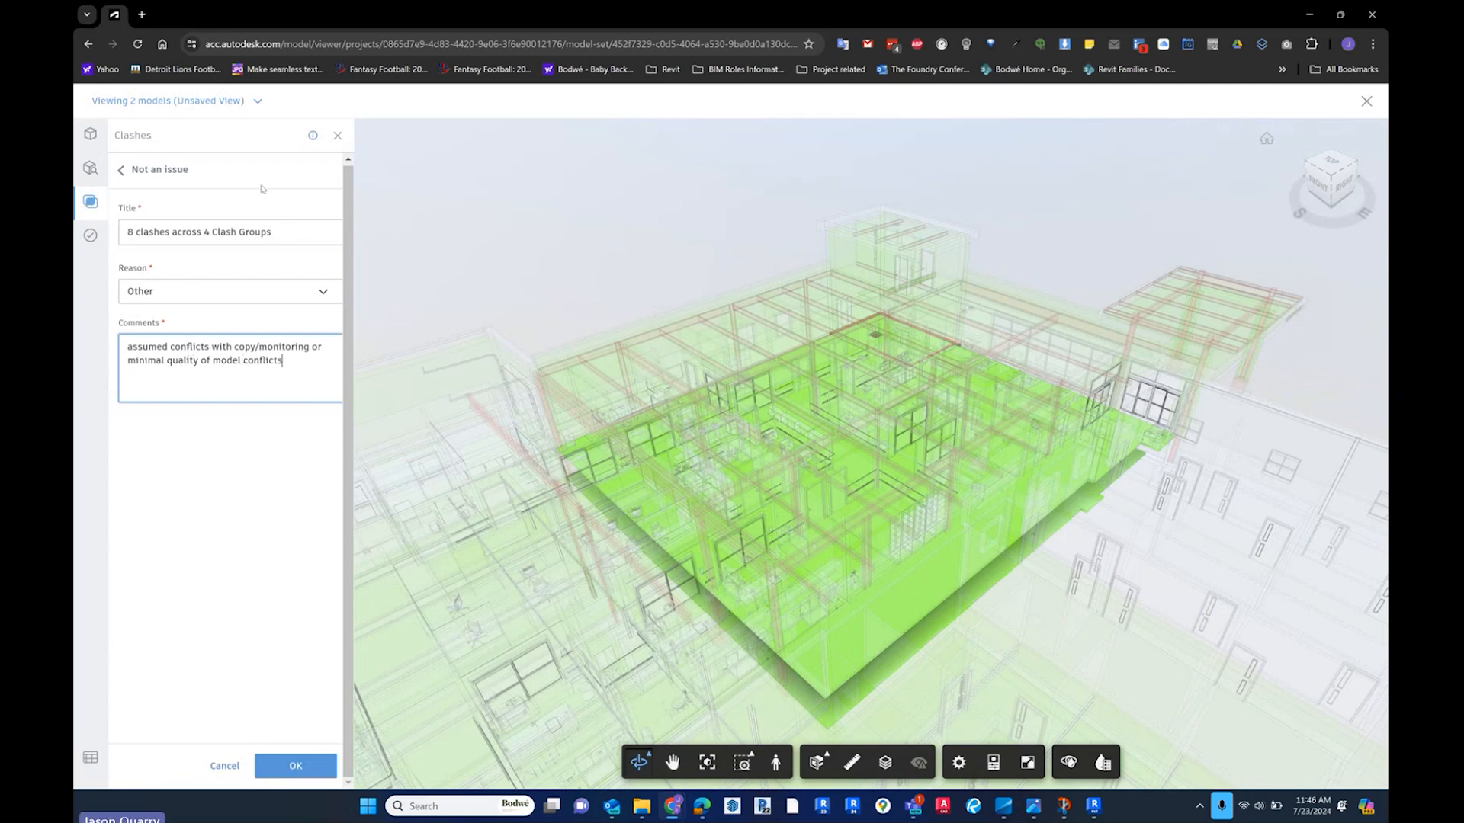
pyautogui.click(319, 764)
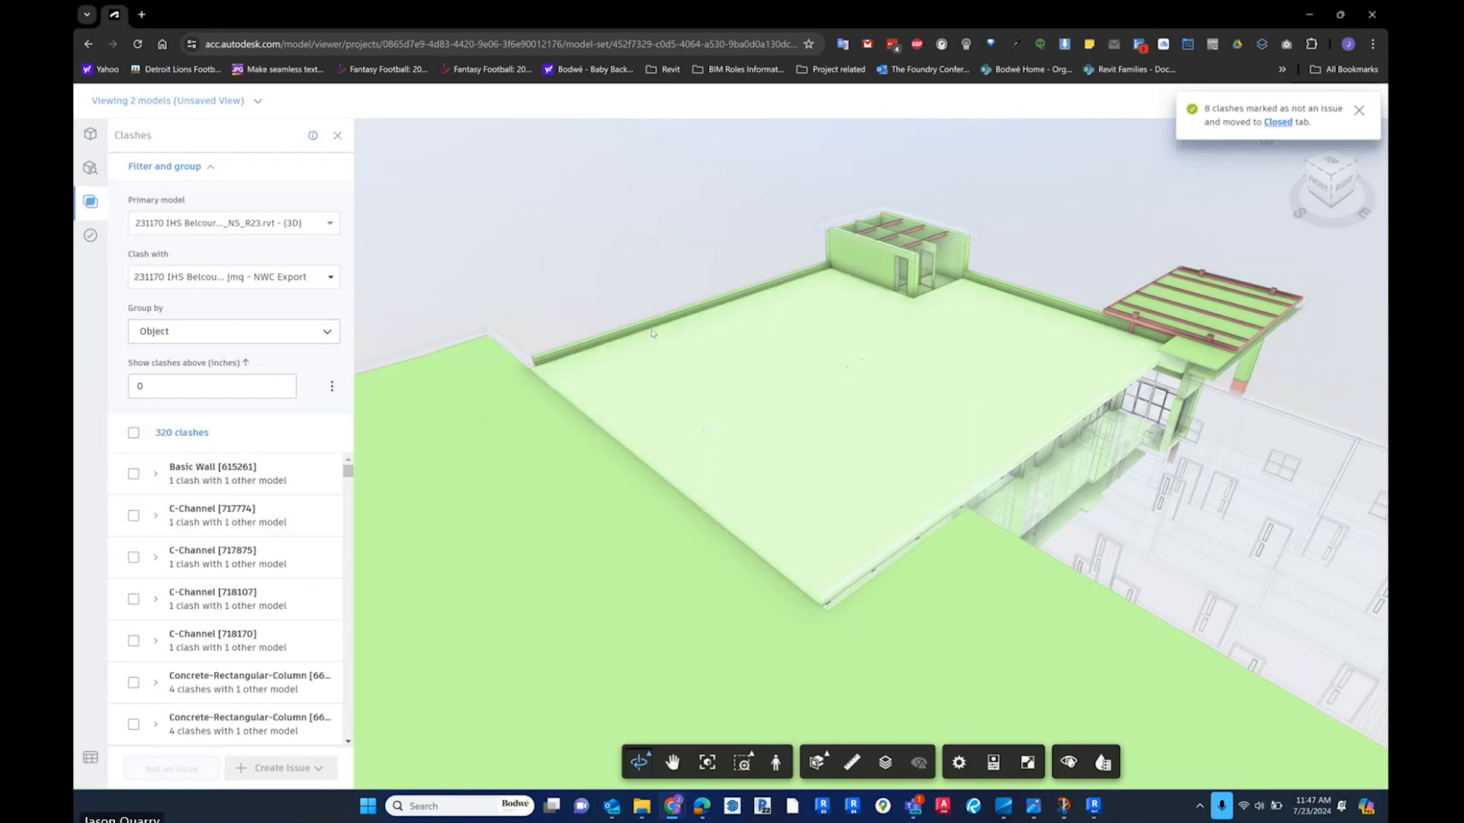
# - Expand the W-Wide Flange [603672] clash group and examine its clash with Basic Wall [3490704] up close
pyautogui.scroll(-8, 238, 584)
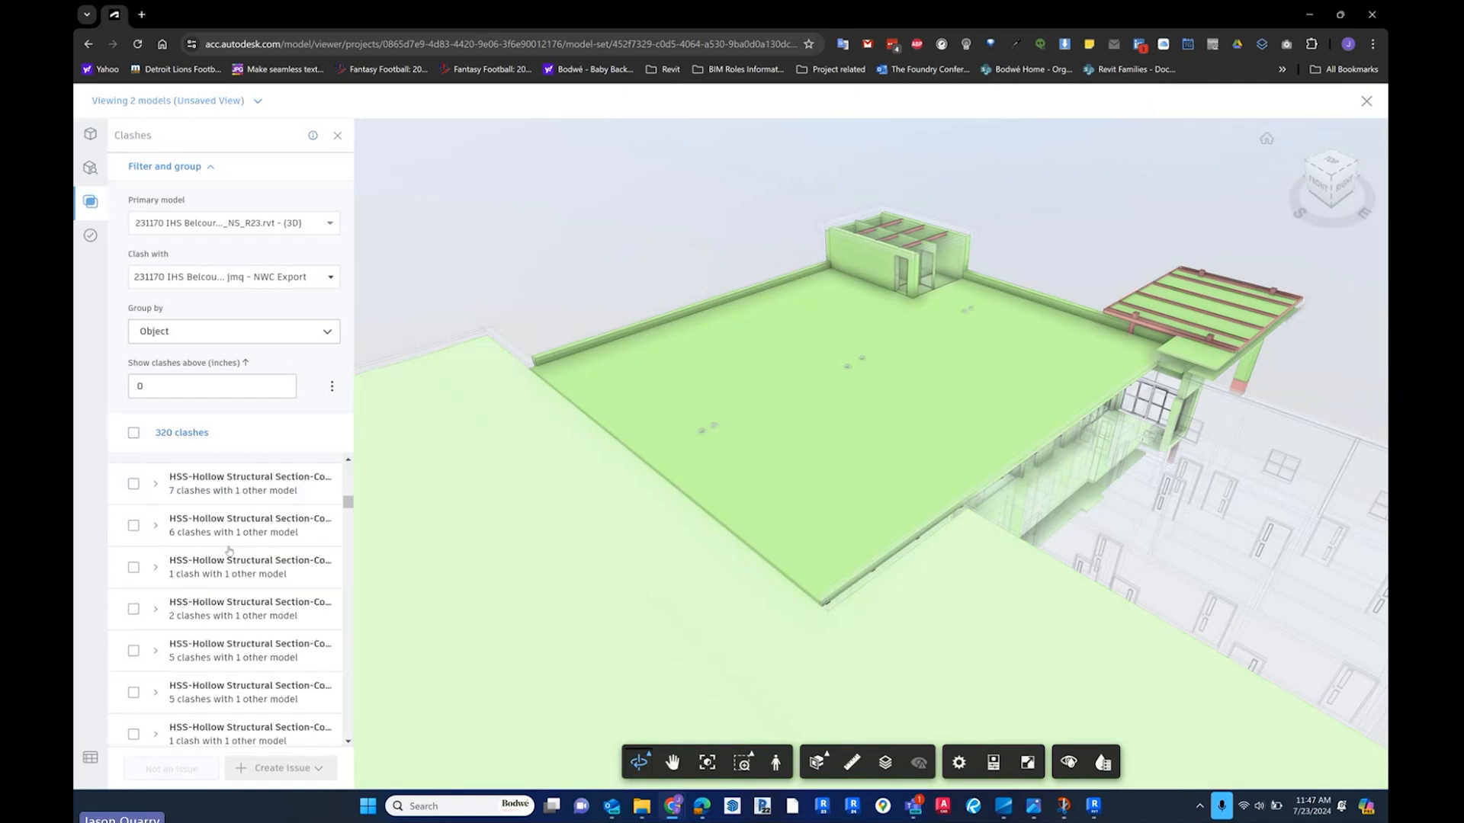
pyautogui.scroll(-1, 246, 648)
pyautogui.scroll(-3, 246, 648)
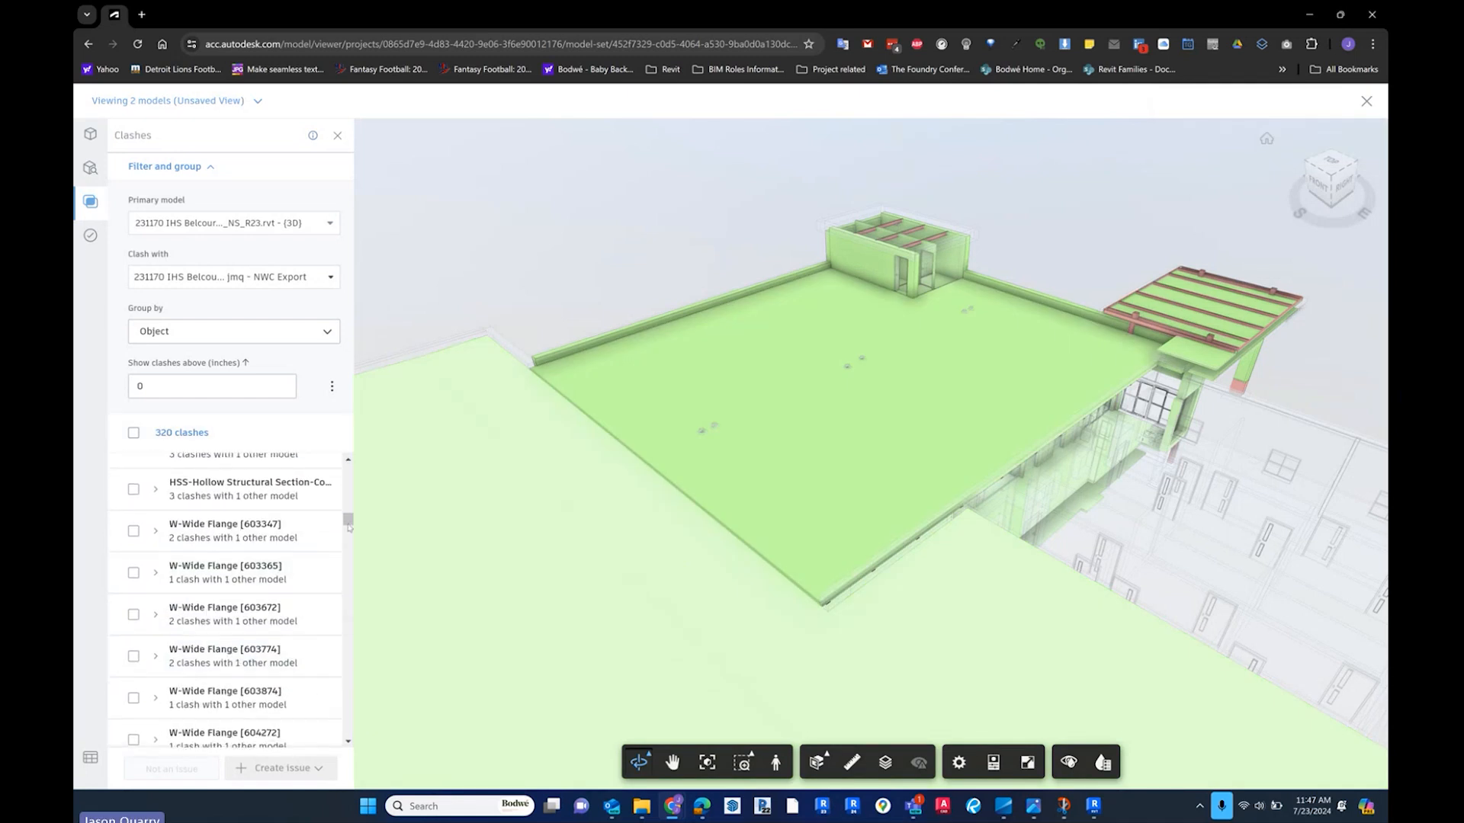
pyautogui.click(156, 611)
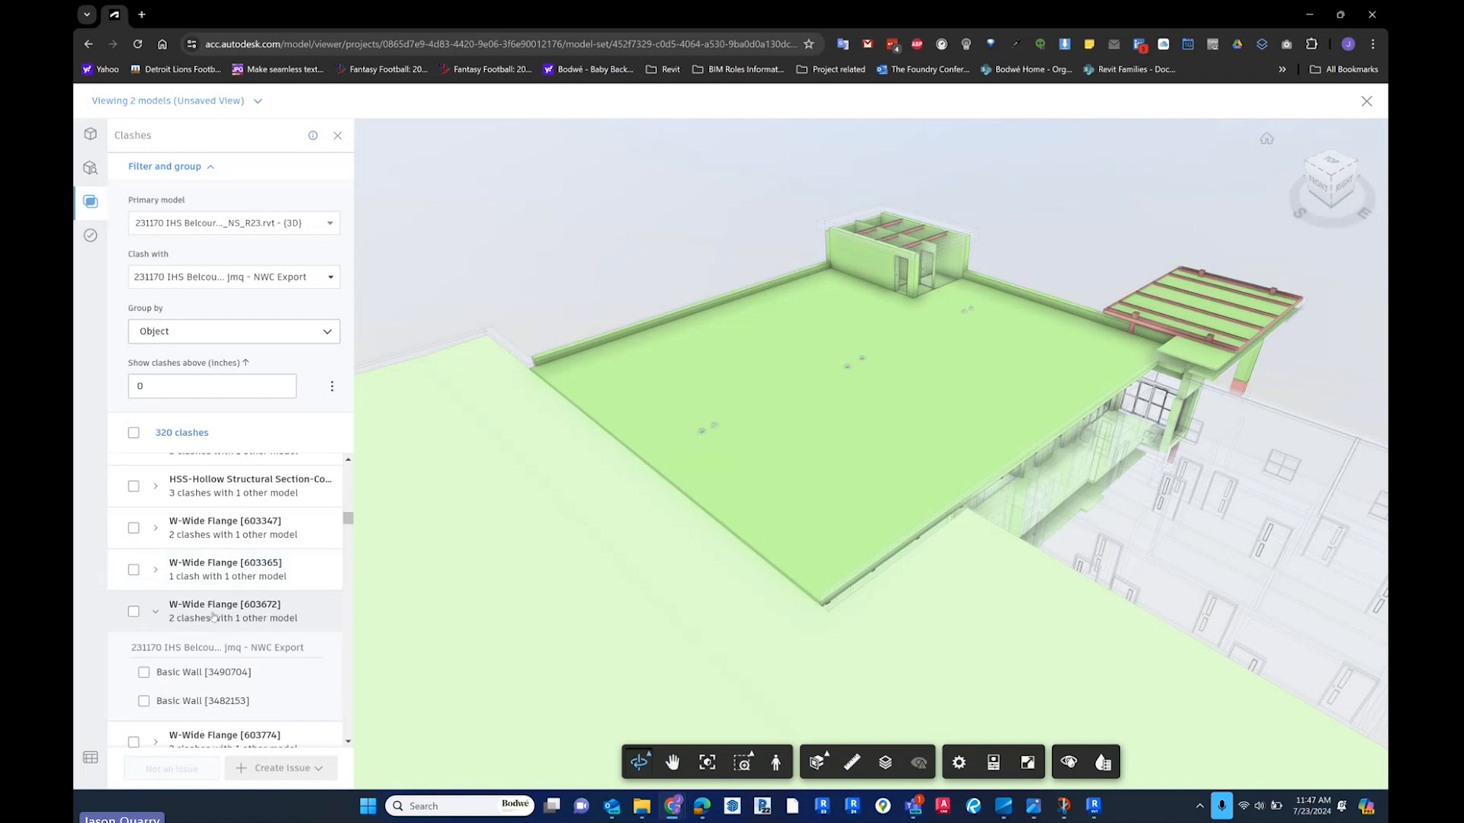
pyautogui.scroll(-2, 213, 616)
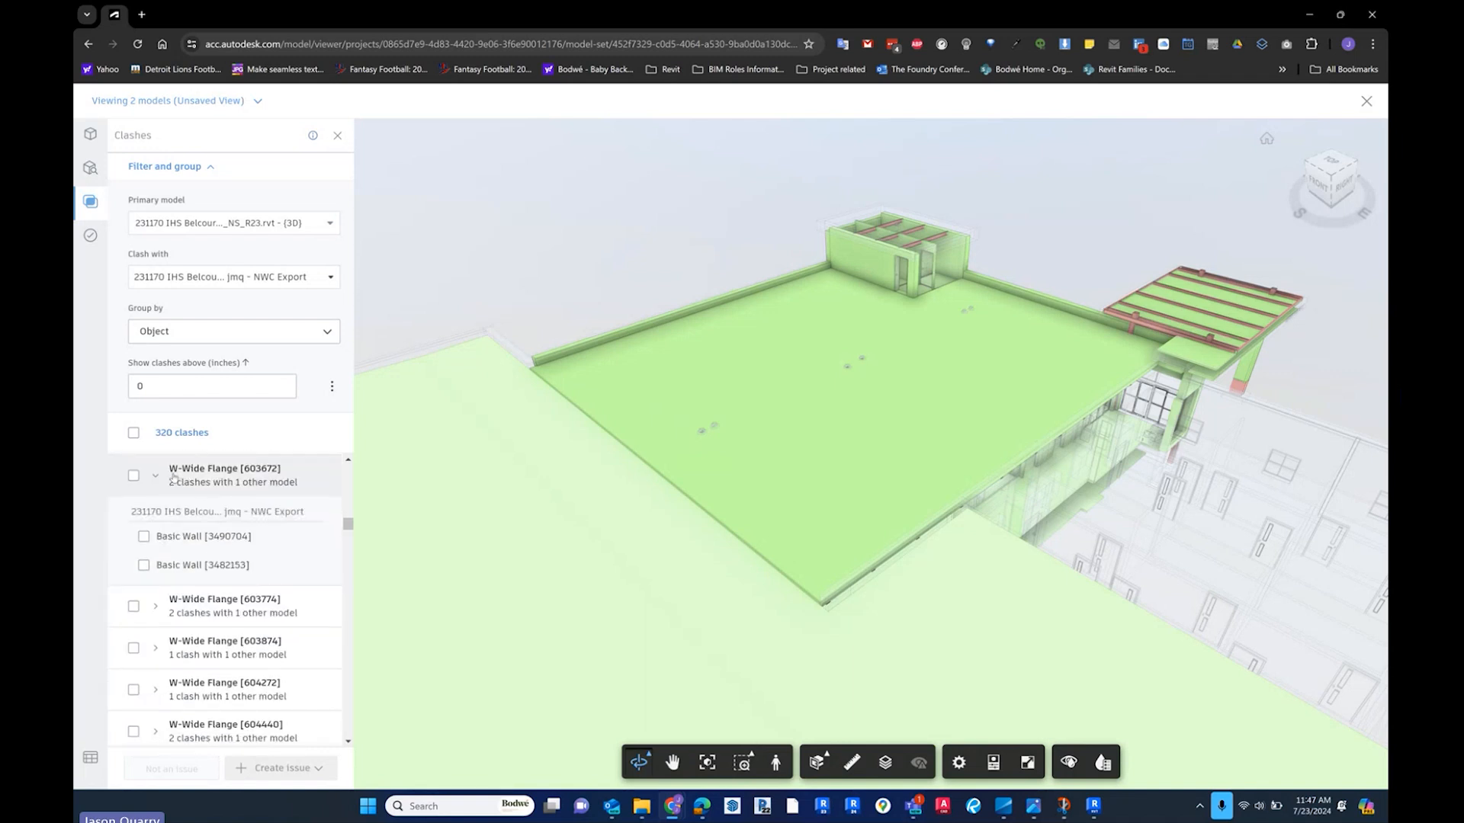
pyautogui.click(168, 540)
pyautogui.keyDown('shift'); pyautogui.moveTo(931, 533); pyautogui.dragTo(770, 318, button='middle'); pyautogui.keyUp('shift')
pyautogui.scroll(5, 845, 413)
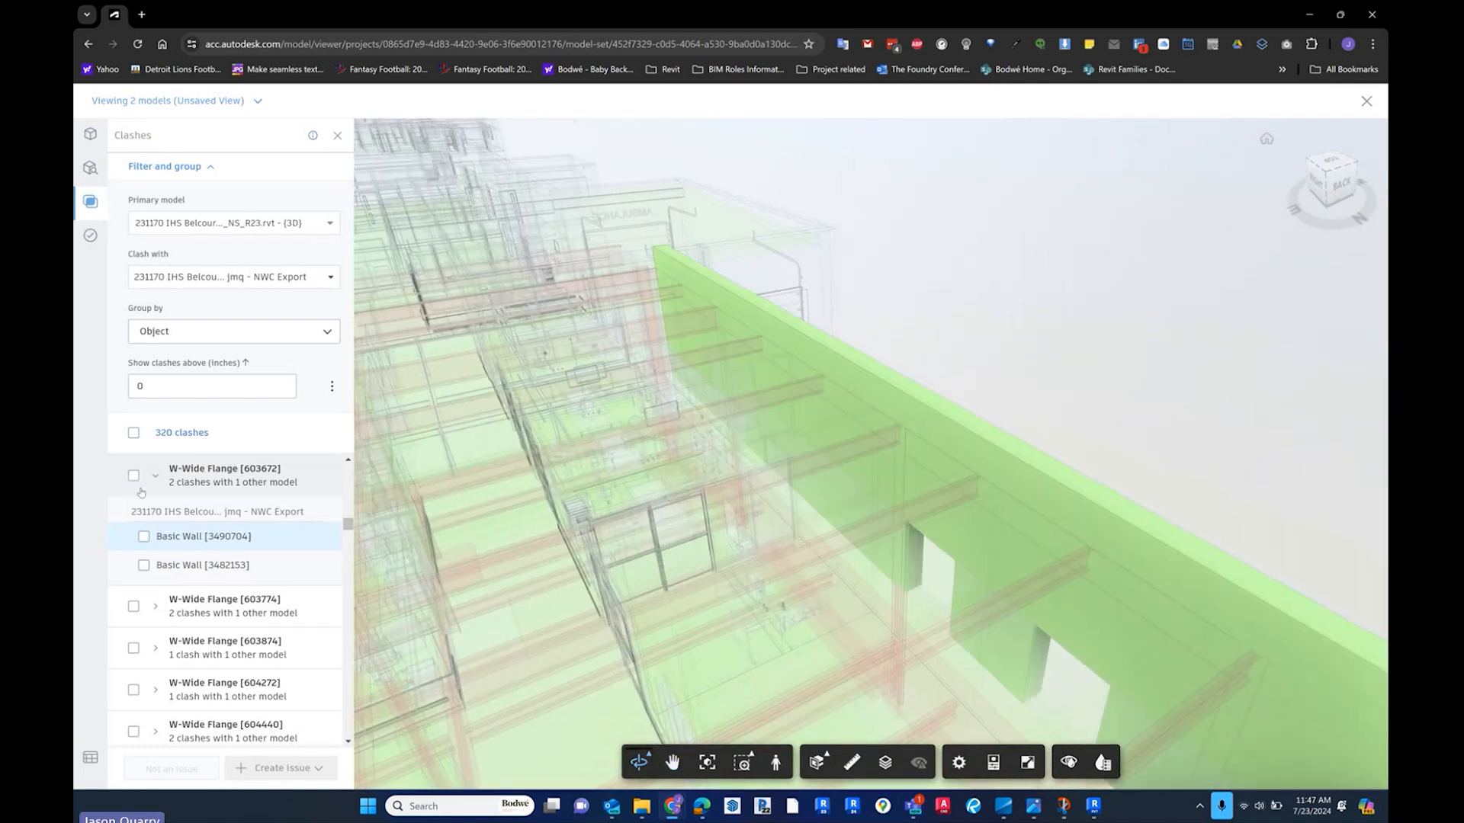
# - Inspect W-Wide Flange [603774]'s clash with Basic Wall [5544444], and select all clashes in the W-Wide Flange [603774] and [603672] groups
pyautogui.click(155, 606)
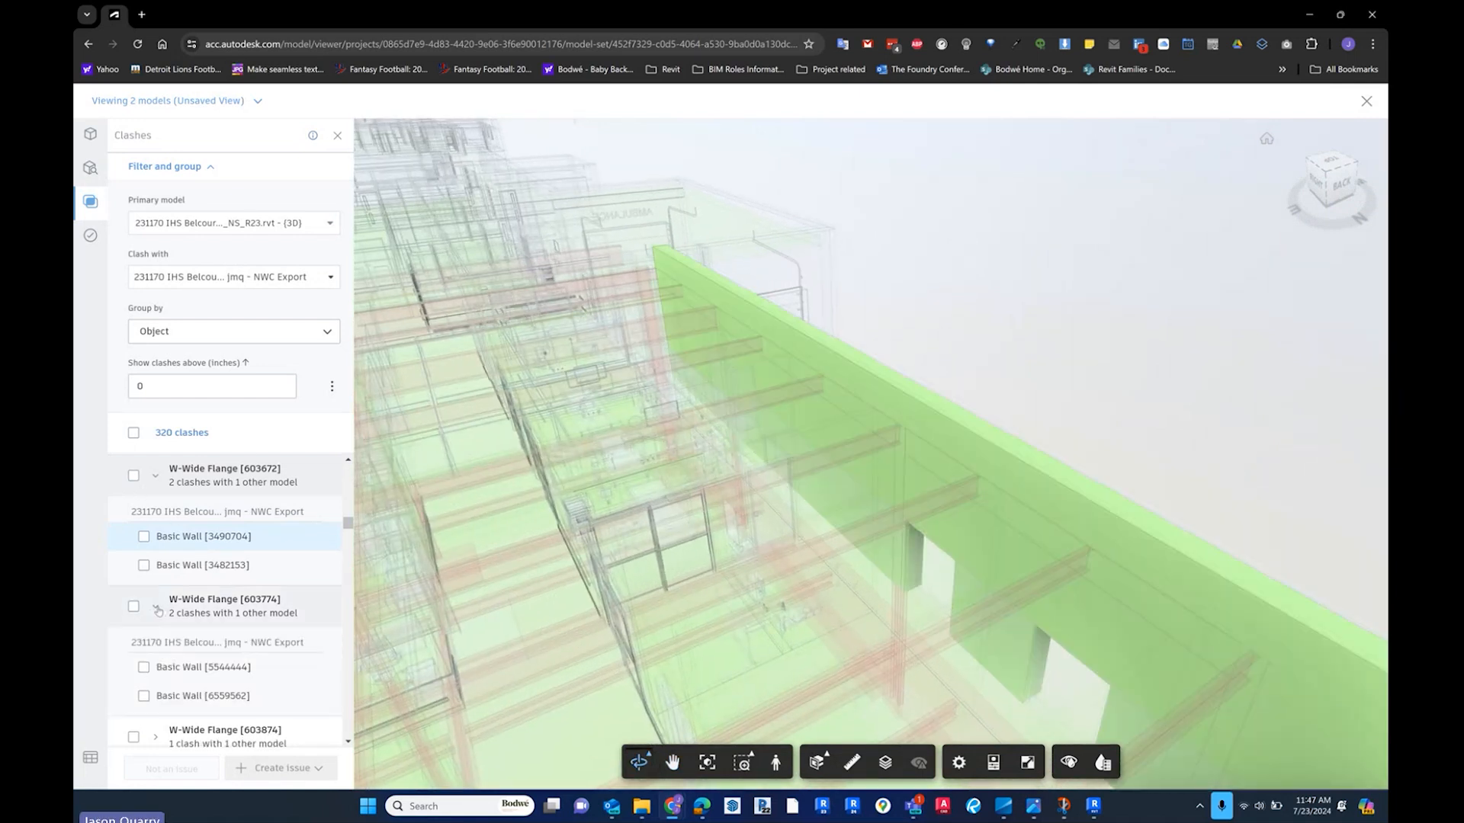
pyautogui.click(175, 673)
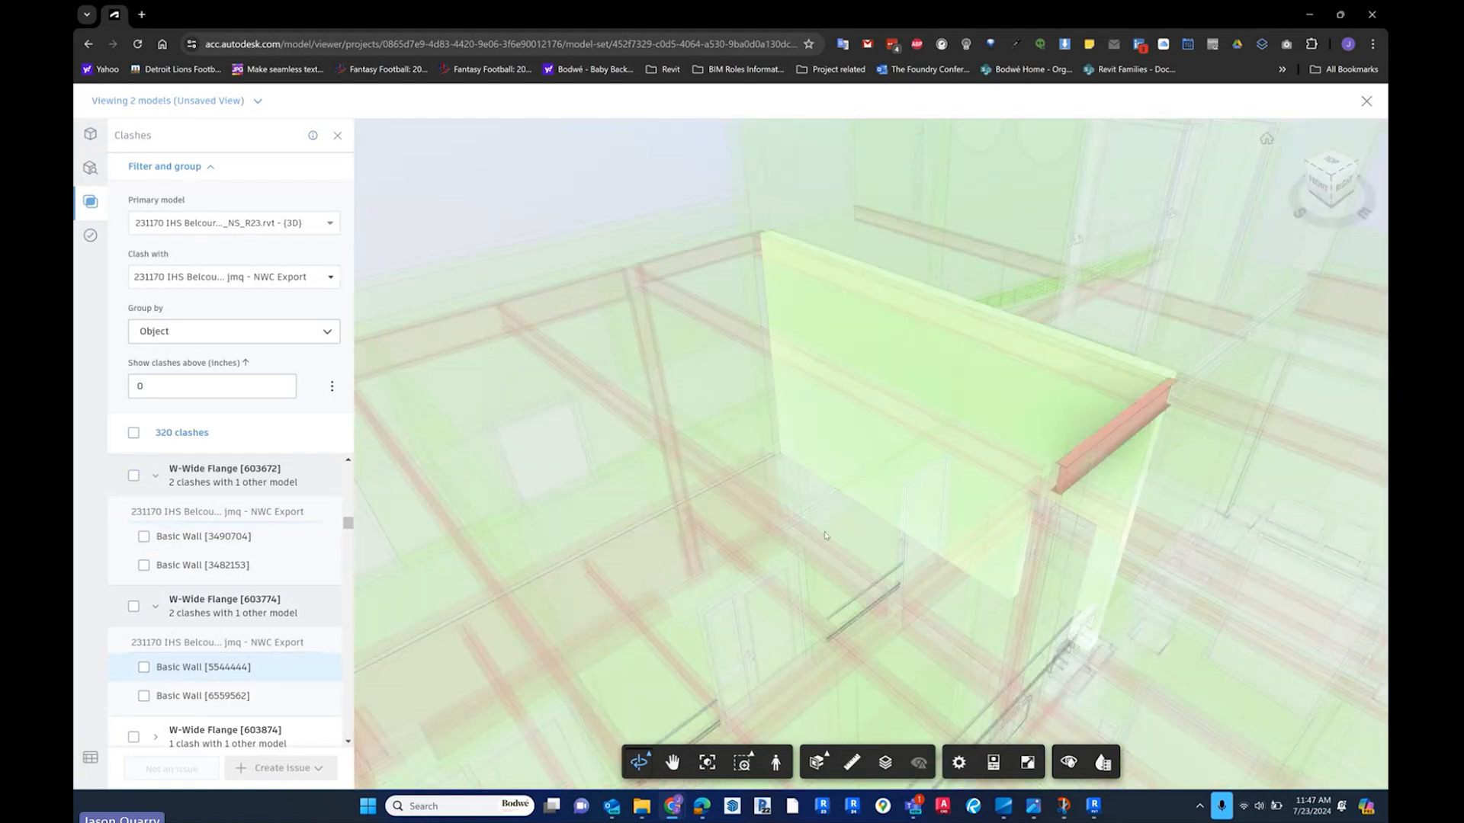
pyautogui.click(135, 607)
pyautogui.scroll(3, 141, 664)
pyautogui.click(134, 679)
pyautogui.scroll(-3, 228, 633)
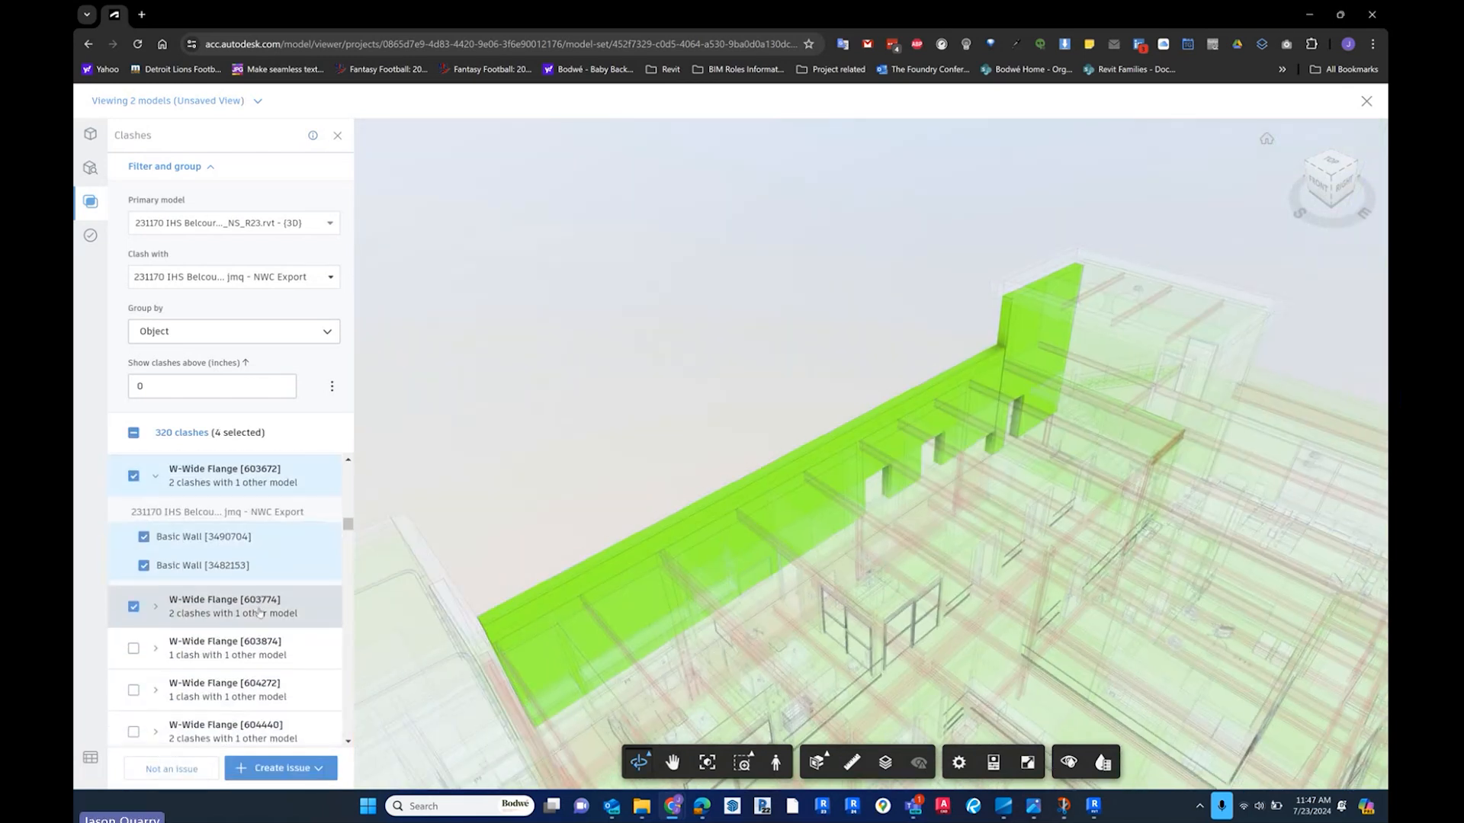
pyautogui.scroll(-1, 259, 612)
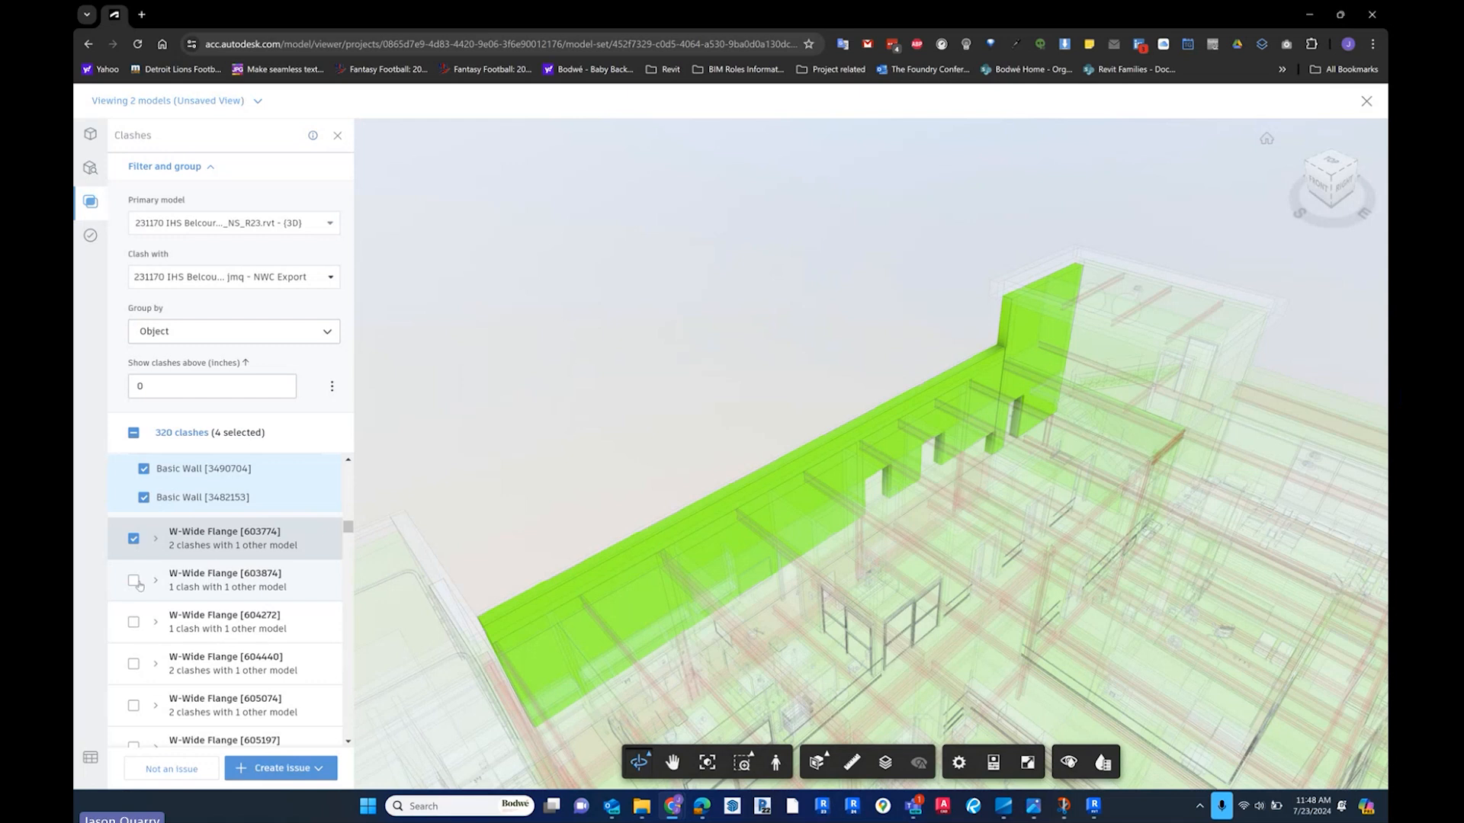
# - Add the consecutive clash groups W-Wide Flange [603874] through W-Wide Flange [605719] to the selection
pyautogui.click(134, 580)
pyautogui.click(133, 622)
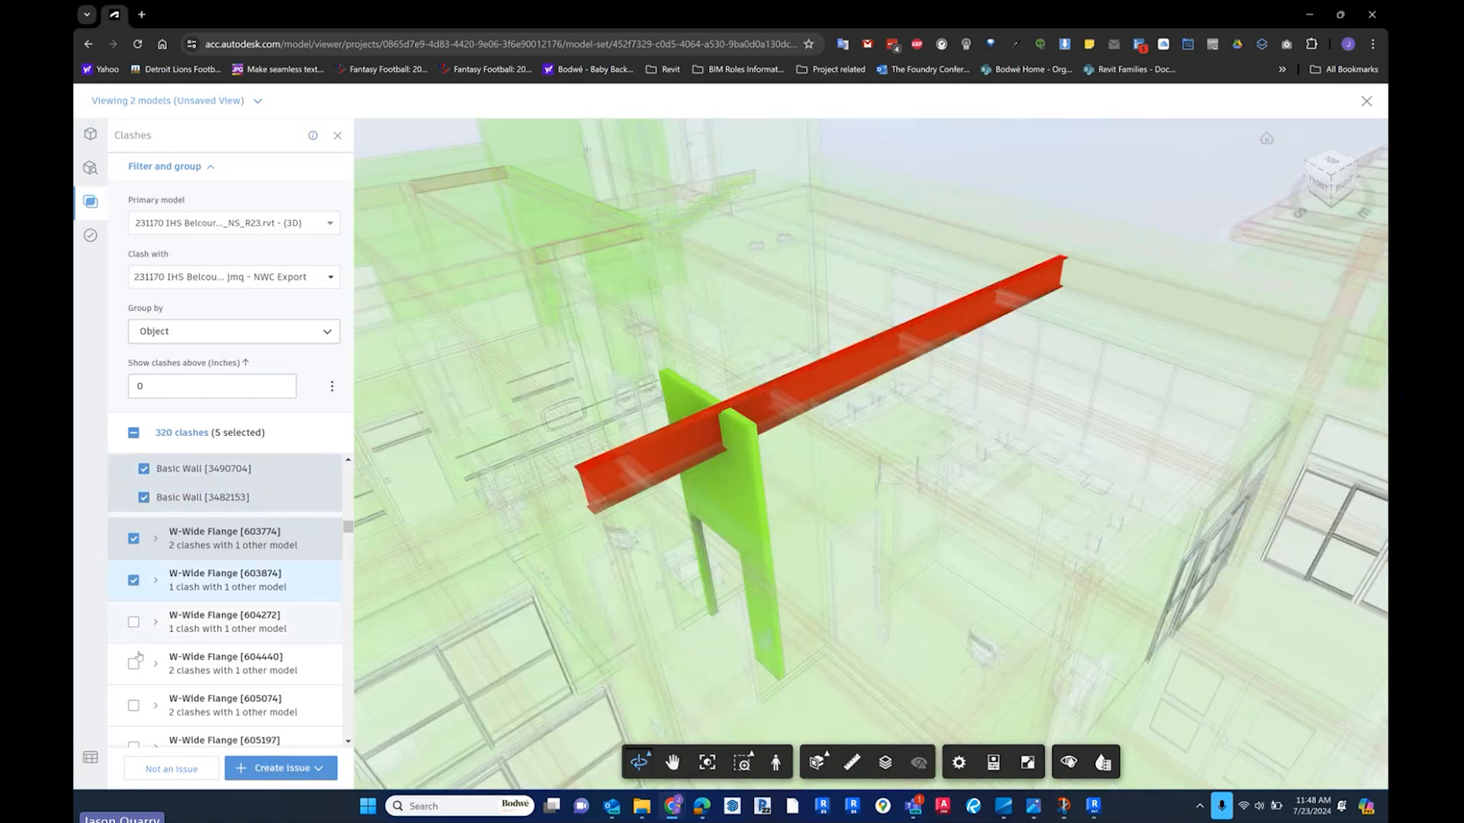
pyautogui.click(134, 664)
pyautogui.click(134, 706)
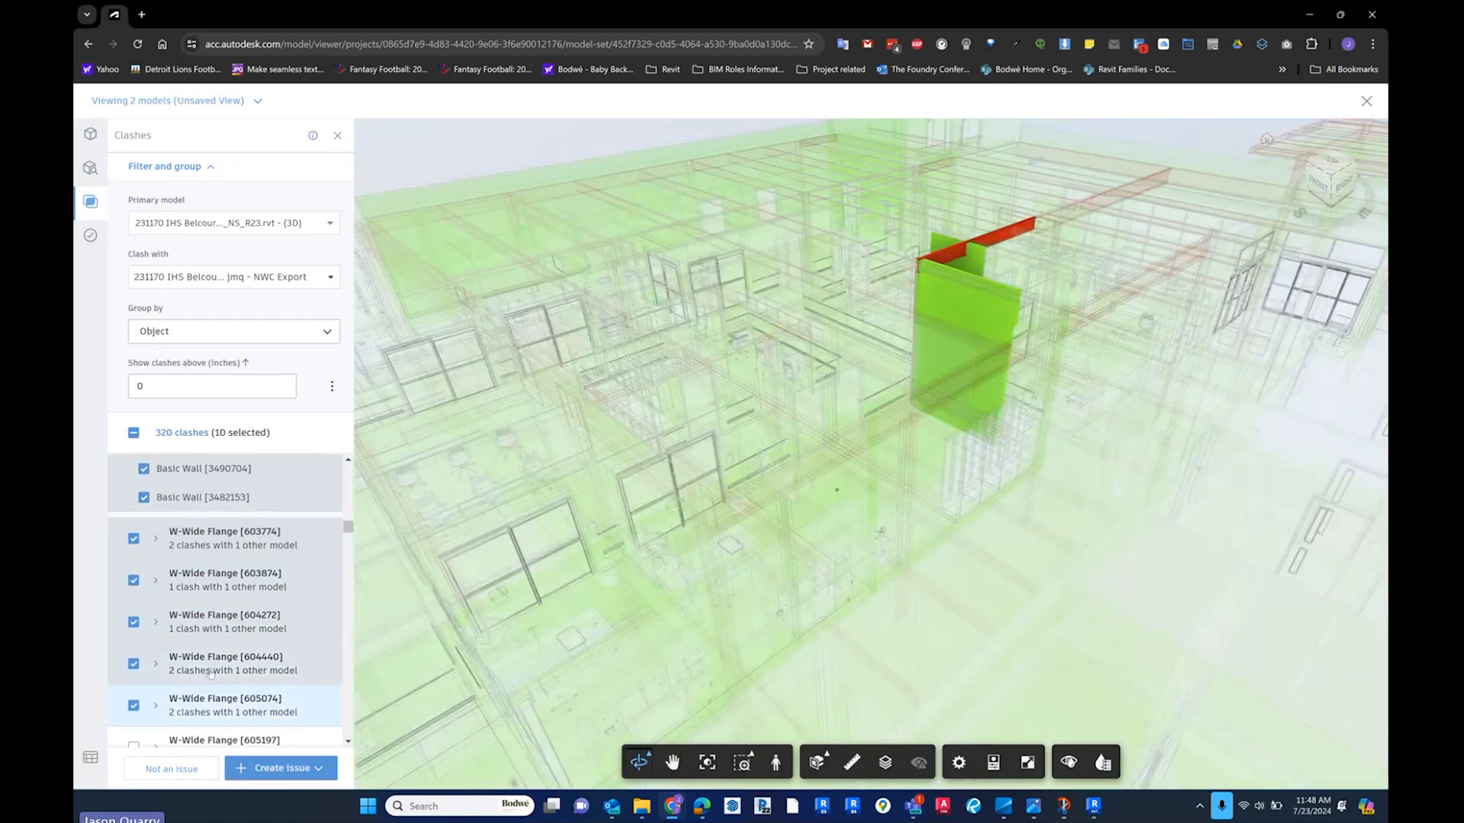
pyautogui.scroll(-3, 139, 516)
pyautogui.click(133, 536)
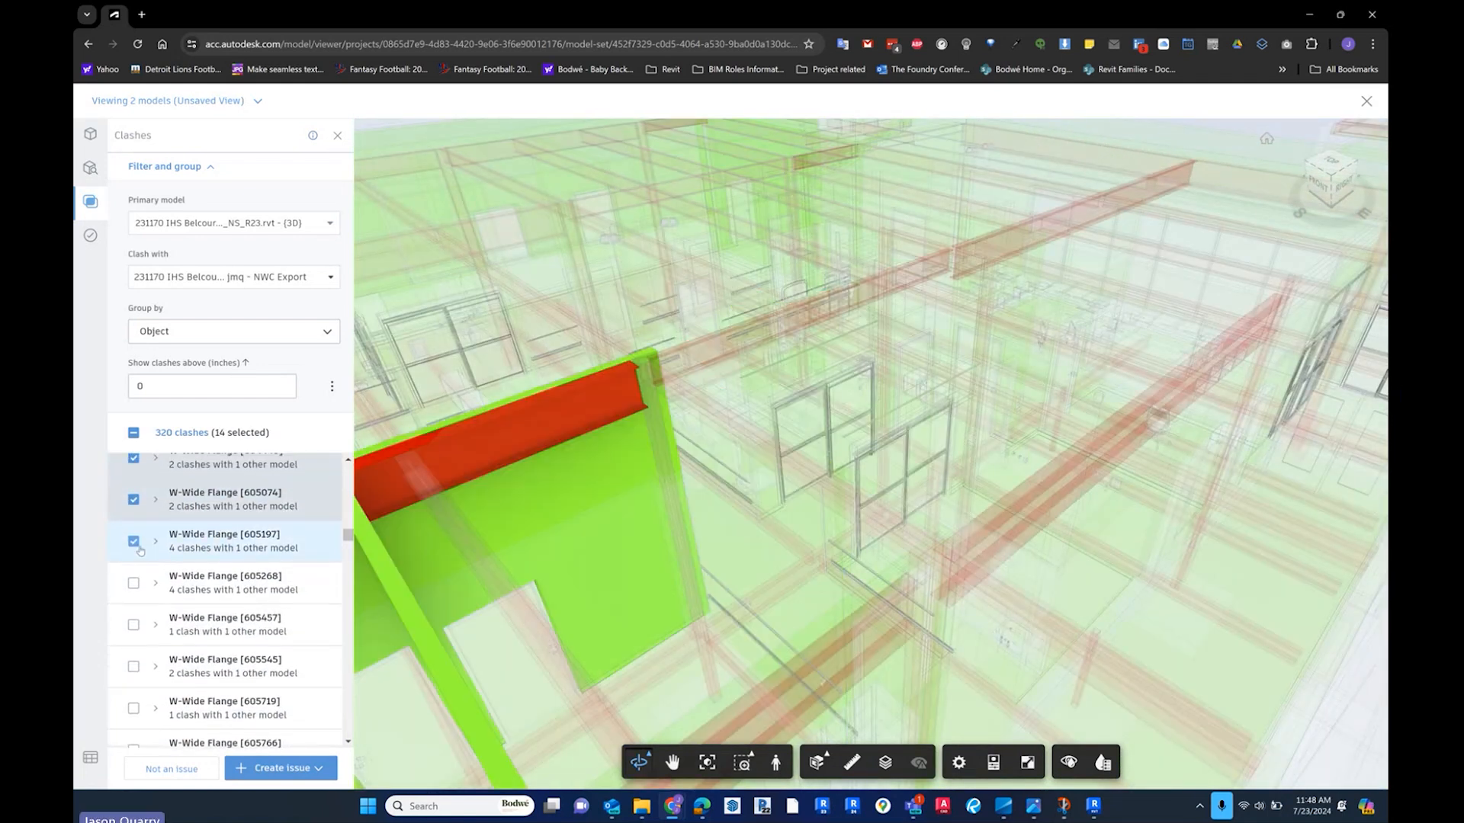
pyautogui.click(133, 583)
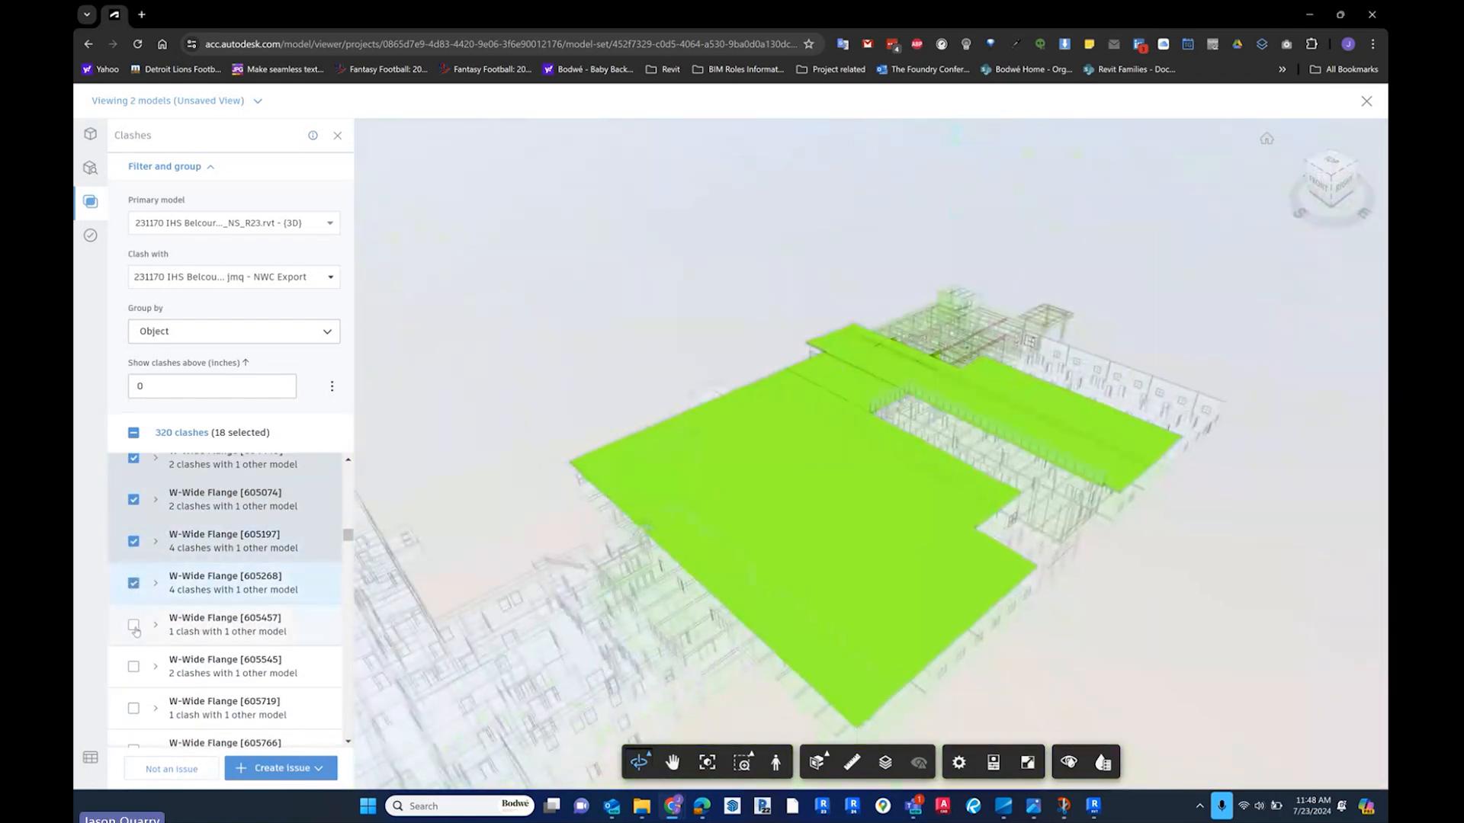
pyautogui.click(134, 626)
pyautogui.click(134, 667)
pyautogui.click(134, 708)
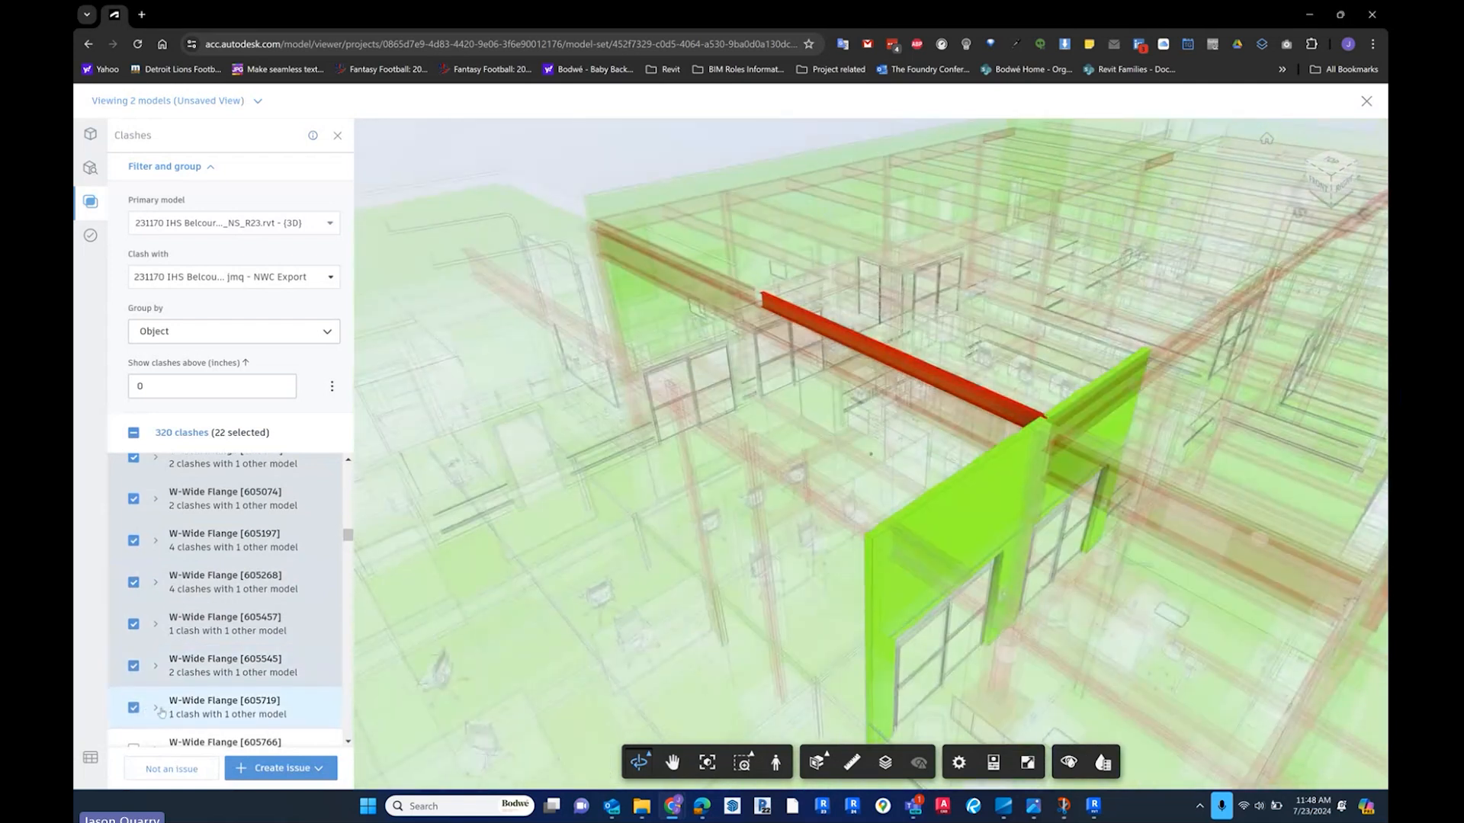
# - Extend the clash selection with every group from W-Wide Flange [605766] through W-Wide Flange [606348]
pyautogui.scroll(-2, 160, 711)
pyautogui.click(133, 615)
pyautogui.click(133, 656)
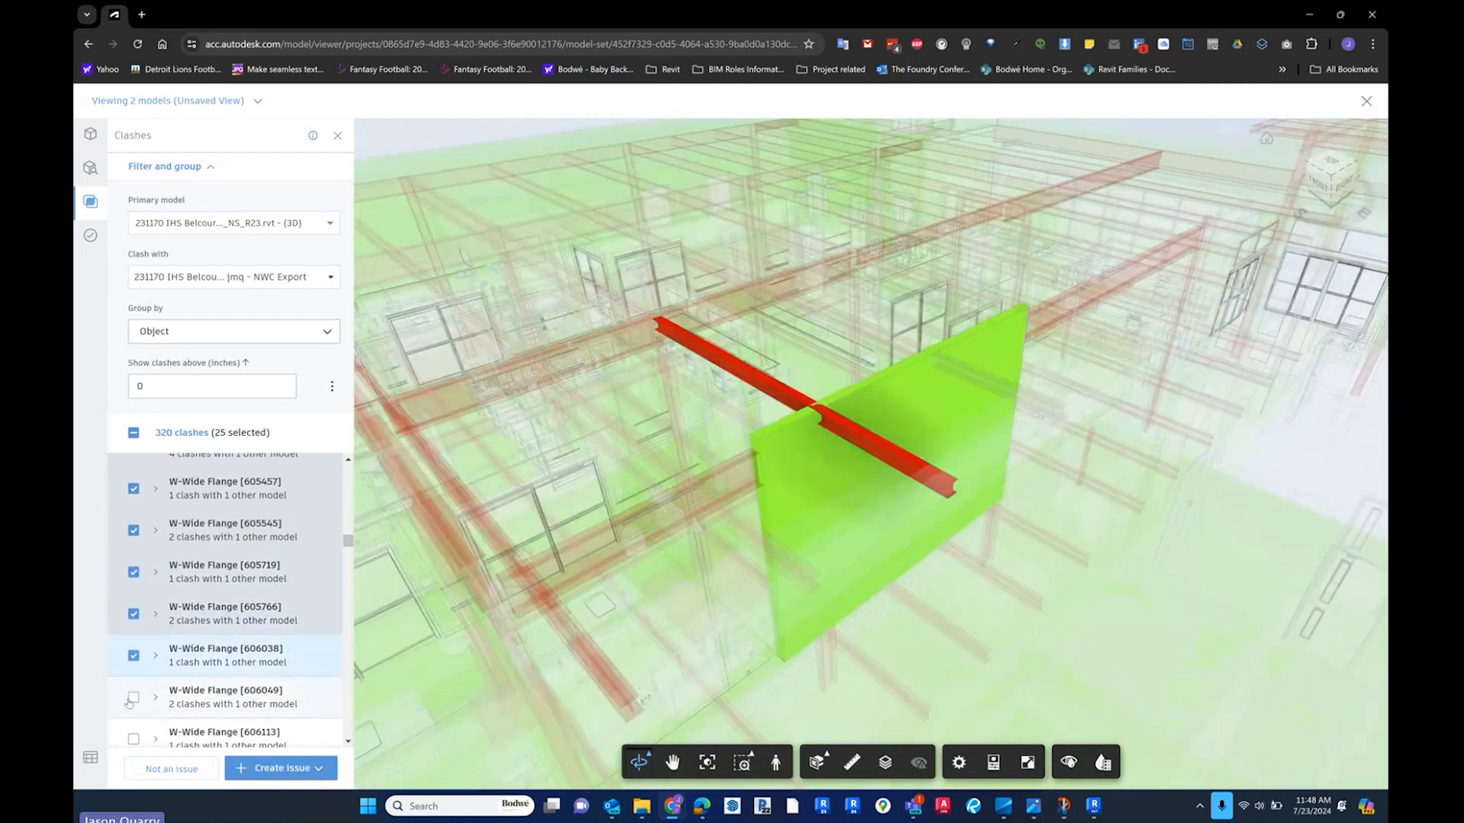
pyautogui.click(133, 698)
pyautogui.scroll(-1, 137, 703)
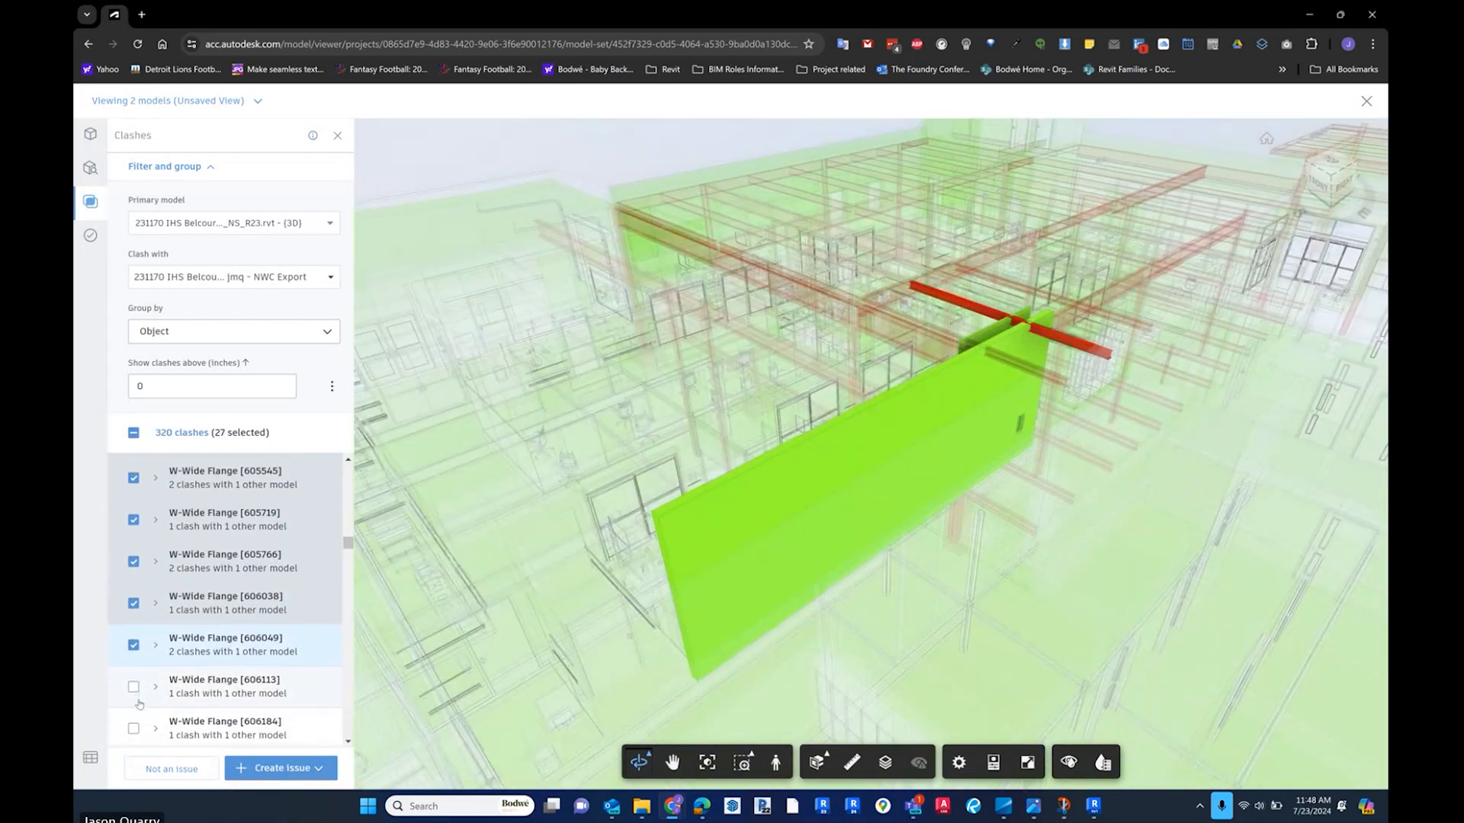
pyautogui.click(133, 680)
pyautogui.click(133, 715)
pyautogui.scroll(-2, 134, 712)
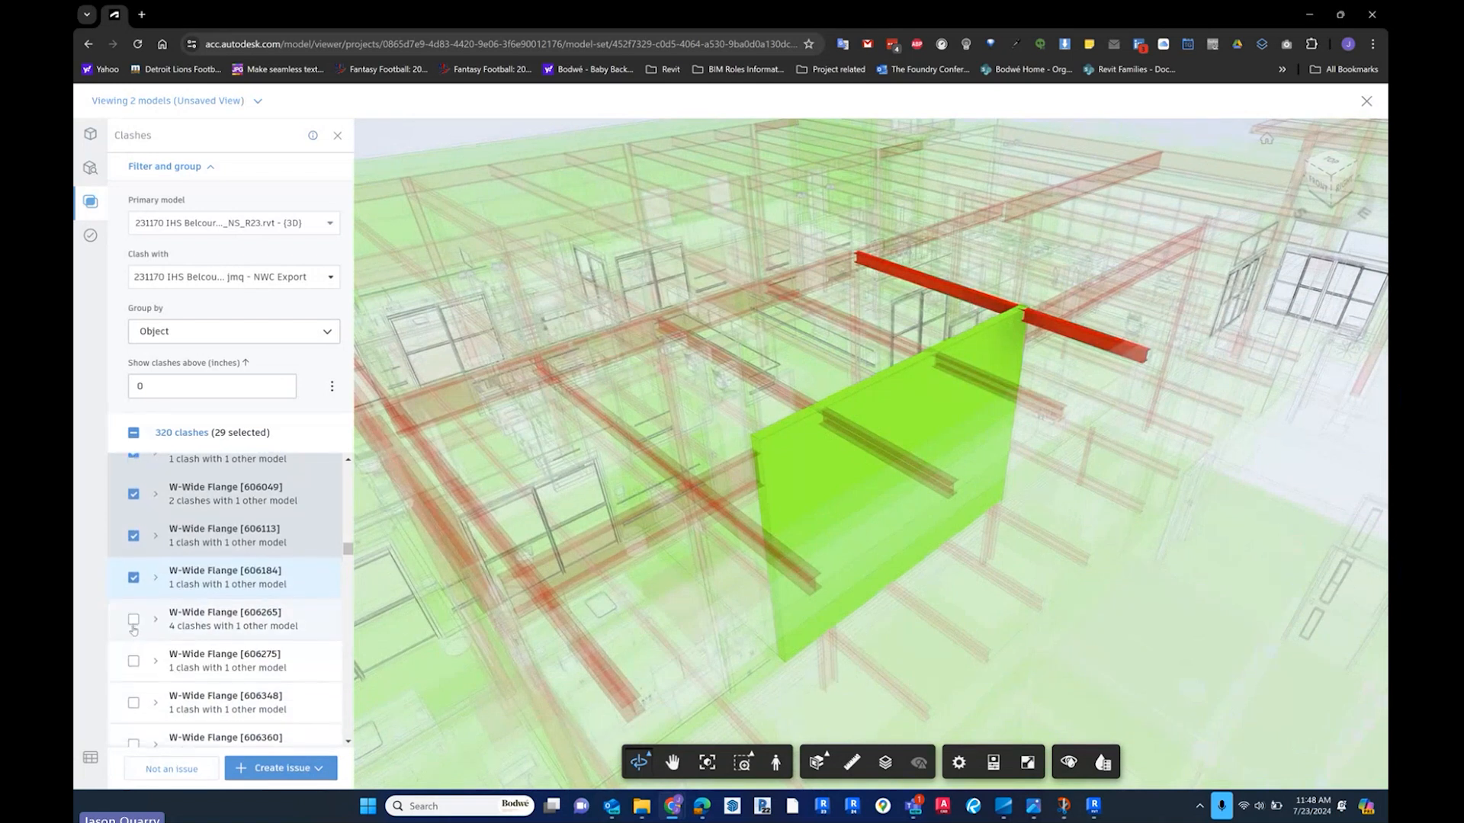
pyautogui.click(134, 620)
pyautogui.click(134, 662)
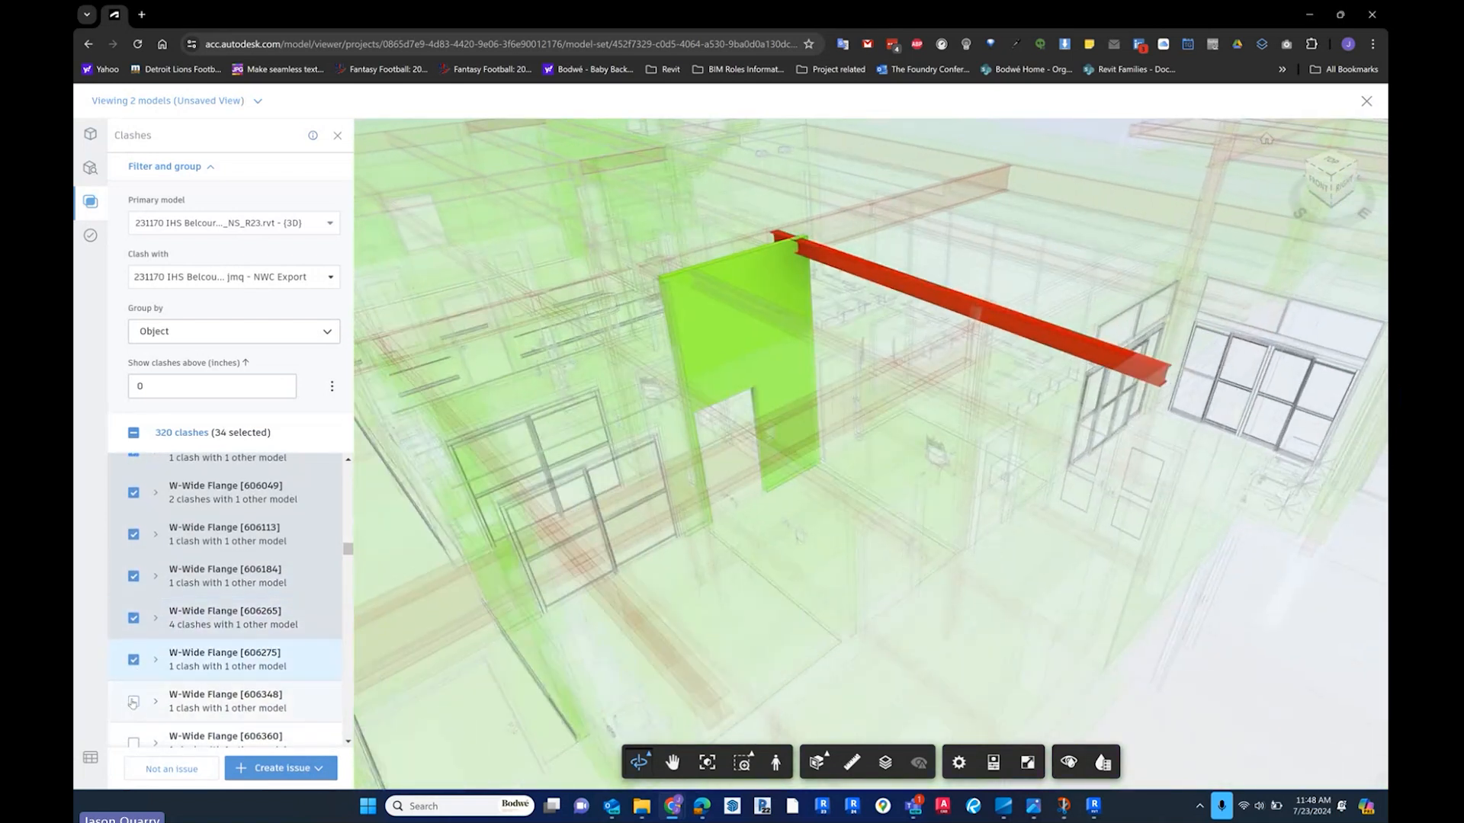
pyautogui.click(133, 703)
# - Select the clash groups from W-Wide Flange [606360] through W-Wide Flange [607282] as well
pyautogui.scroll(-3, 133, 610)
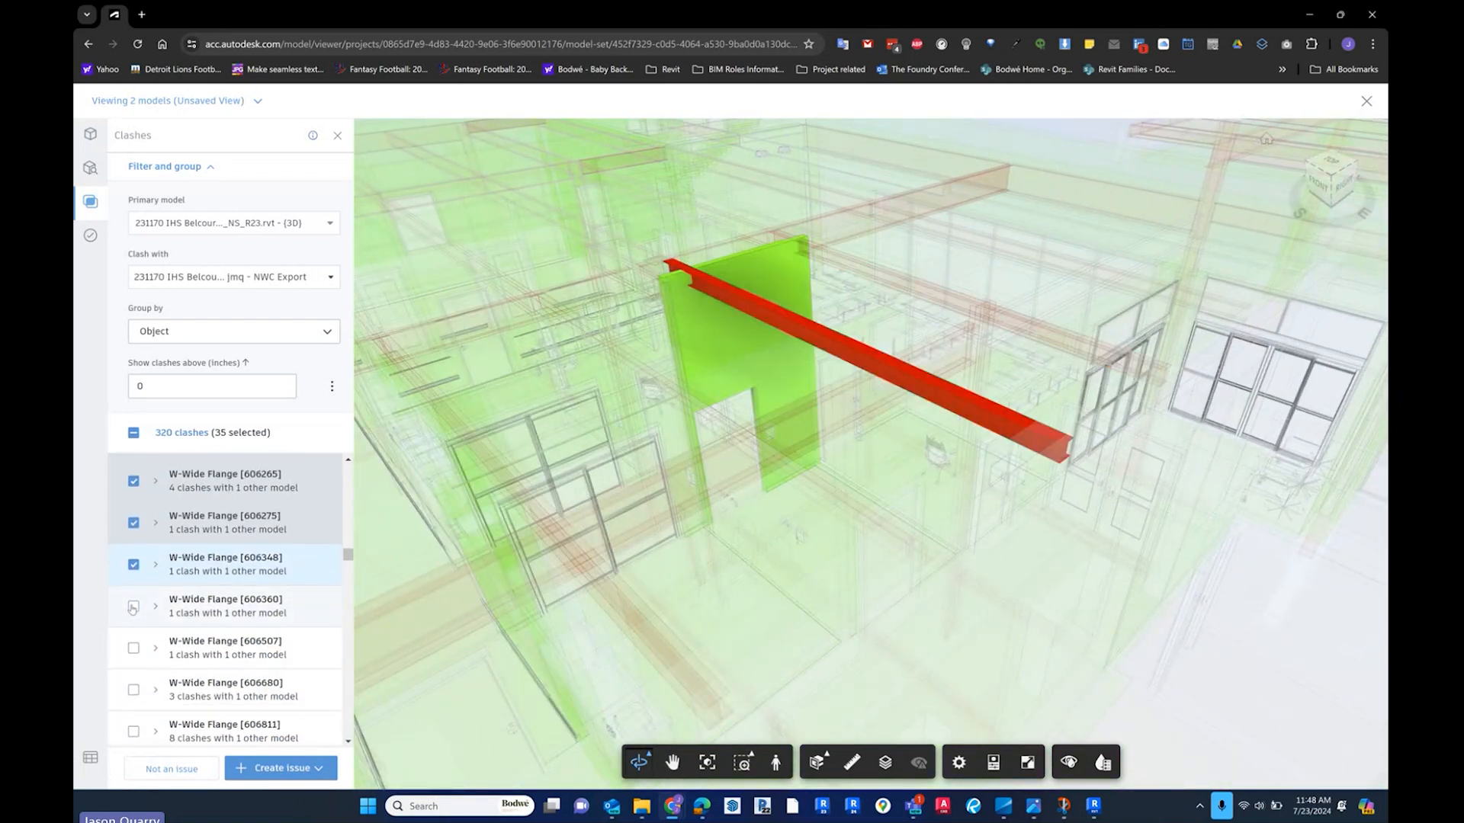
pyautogui.click(133, 608)
pyautogui.click(134, 648)
pyautogui.click(134, 689)
pyautogui.scroll(-3, 132, 625)
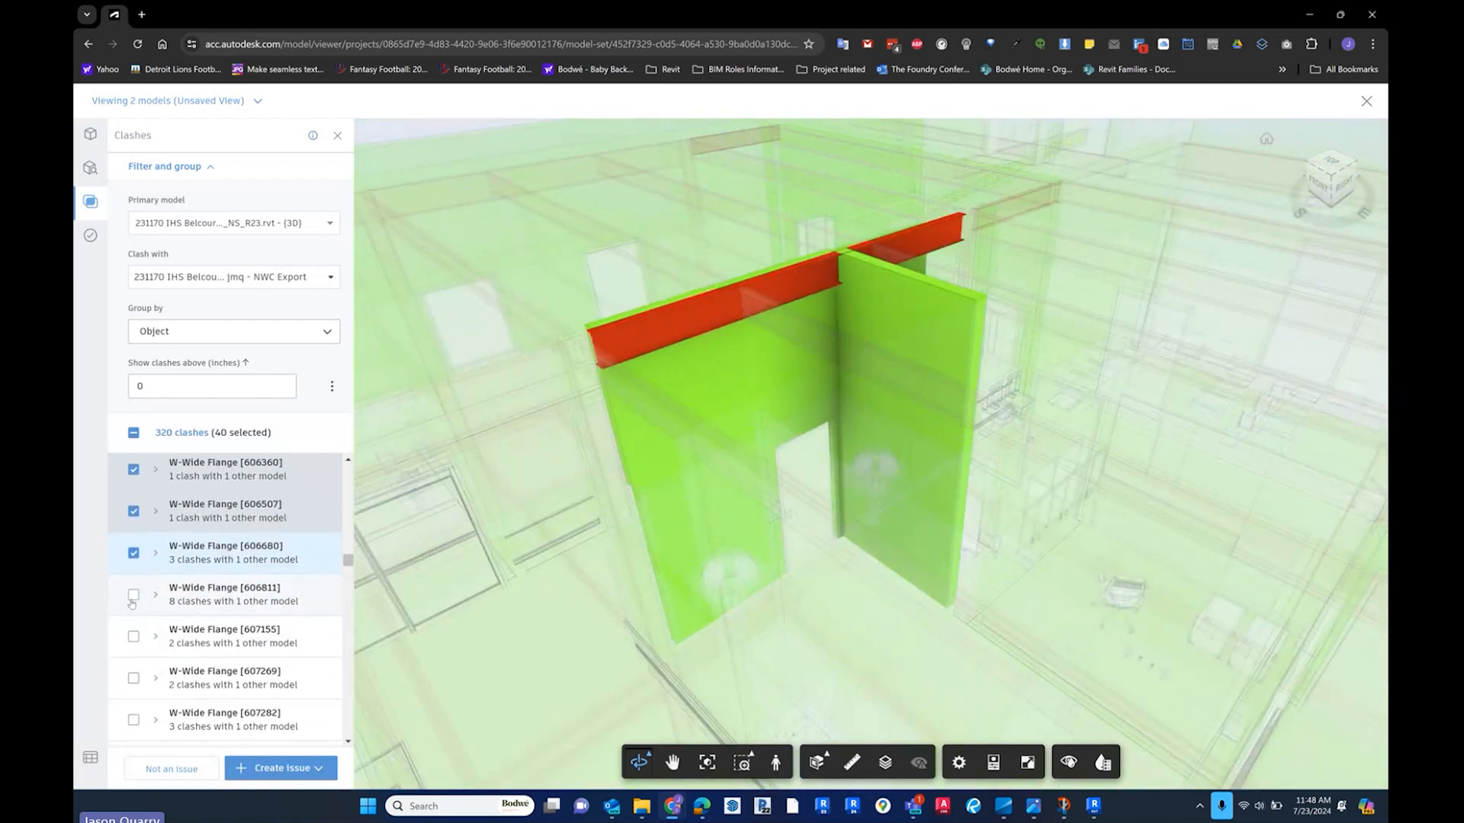
pyautogui.click(134, 596)
pyautogui.click(133, 637)
pyautogui.click(134, 677)
pyautogui.click(133, 720)
# - Add all clash groups from W-Wide Flange [607284] through W-Wide Flange [607747] to the selection
pyautogui.scroll(-3, 133, 627)
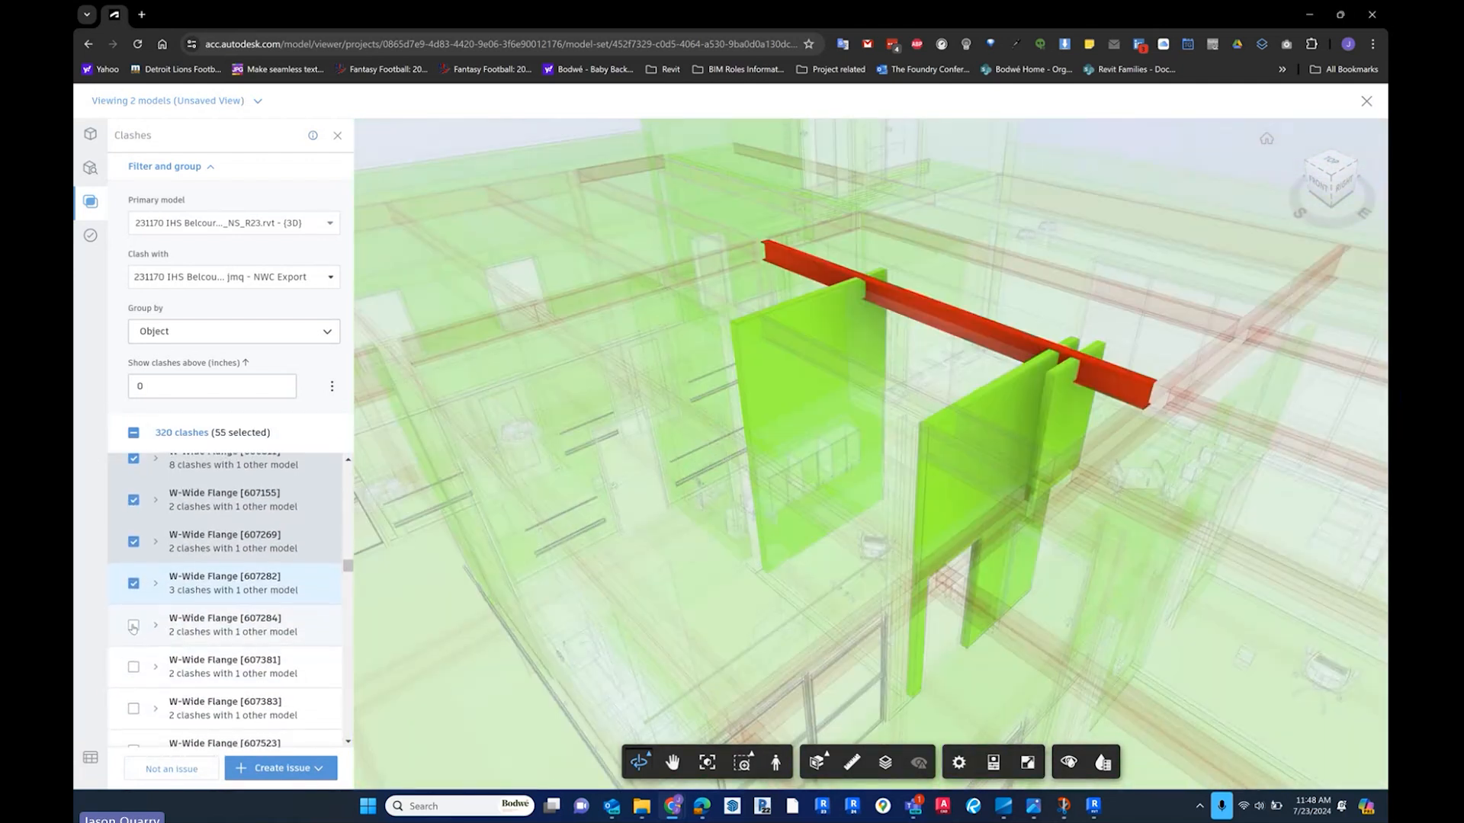
pyautogui.click(134, 625)
pyautogui.click(134, 666)
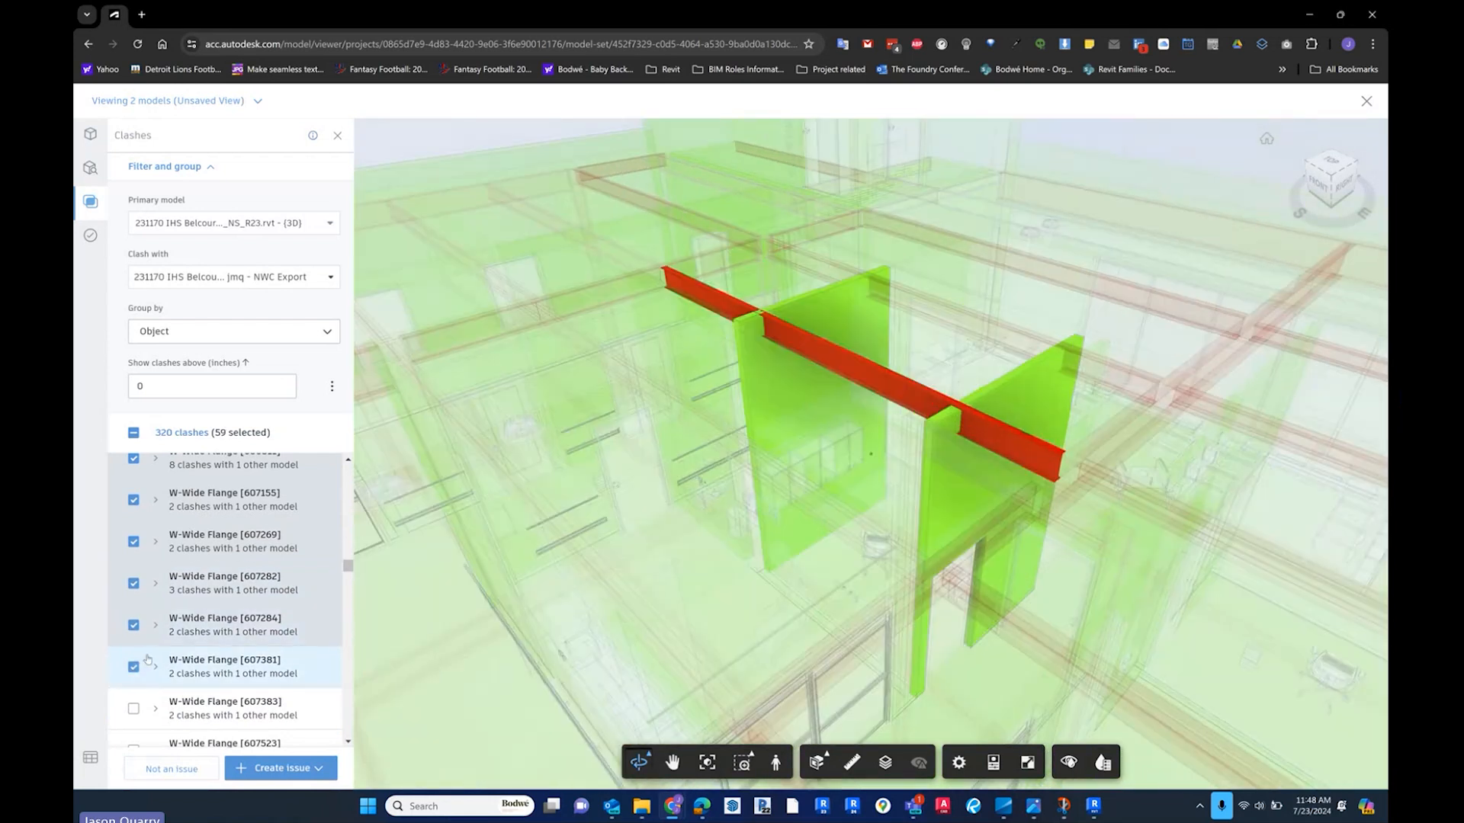
pyautogui.scroll(-3, 147, 655)
pyautogui.click(133, 572)
pyautogui.click(134, 614)
pyautogui.click(133, 656)
pyautogui.click(134, 697)
pyautogui.scroll(-3, 158, 671)
pyautogui.click(133, 584)
pyautogui.click(134, 626)
# - Include the beam clash groups W-Wide Flange [607749] through W-Wide Flange [608056] in the selection
pyautogui.scroll(-1, 137, 622)
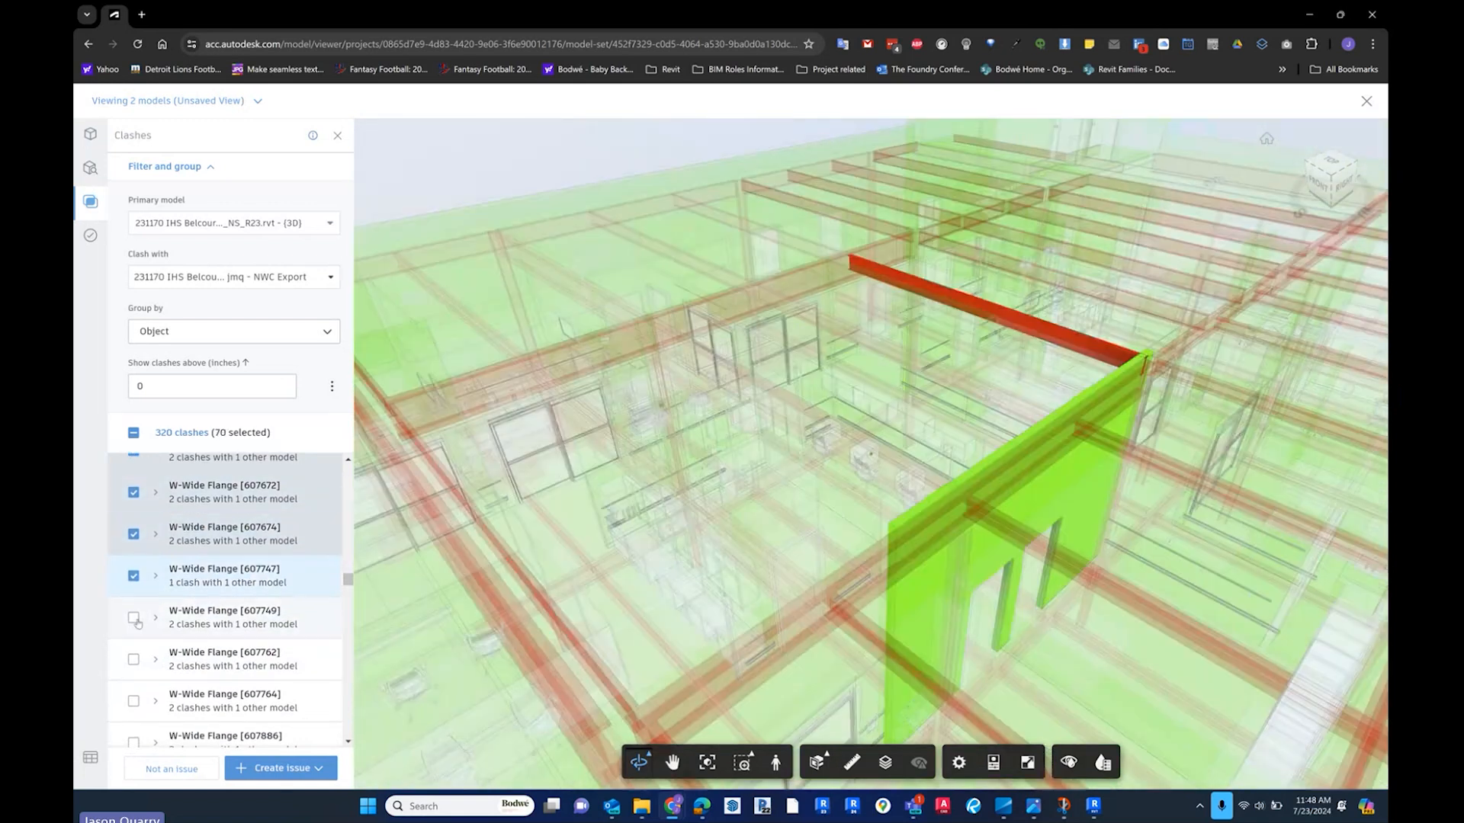
pyautogui.click(133, 618)
pyautogui.click(133, 660)
pyautogui.click(133, 700)
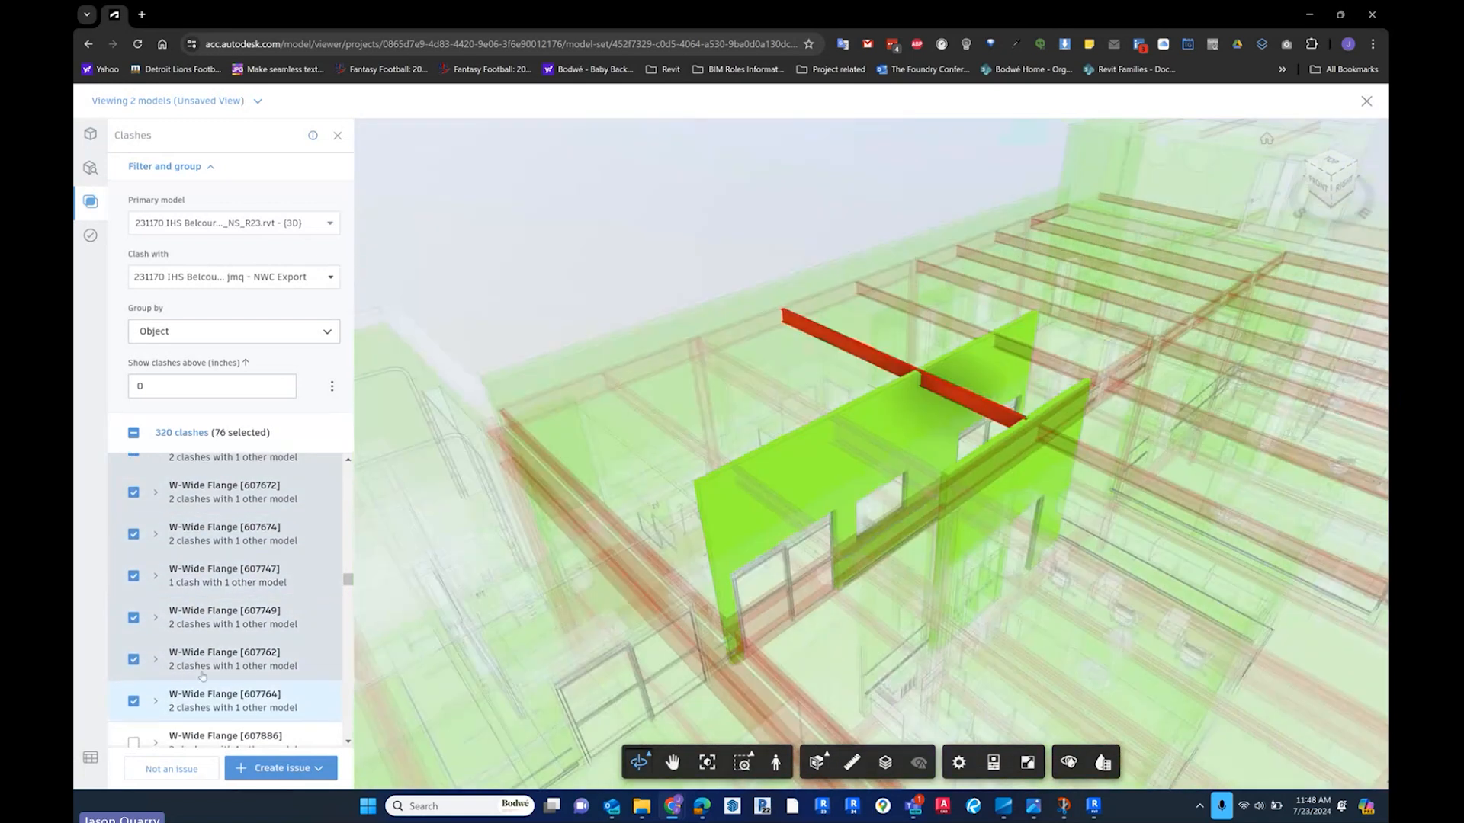
pyautogui.scroll(-3, 202, 676)
pyautogui.click(133, 606)
pyautogui.click(133, 647)
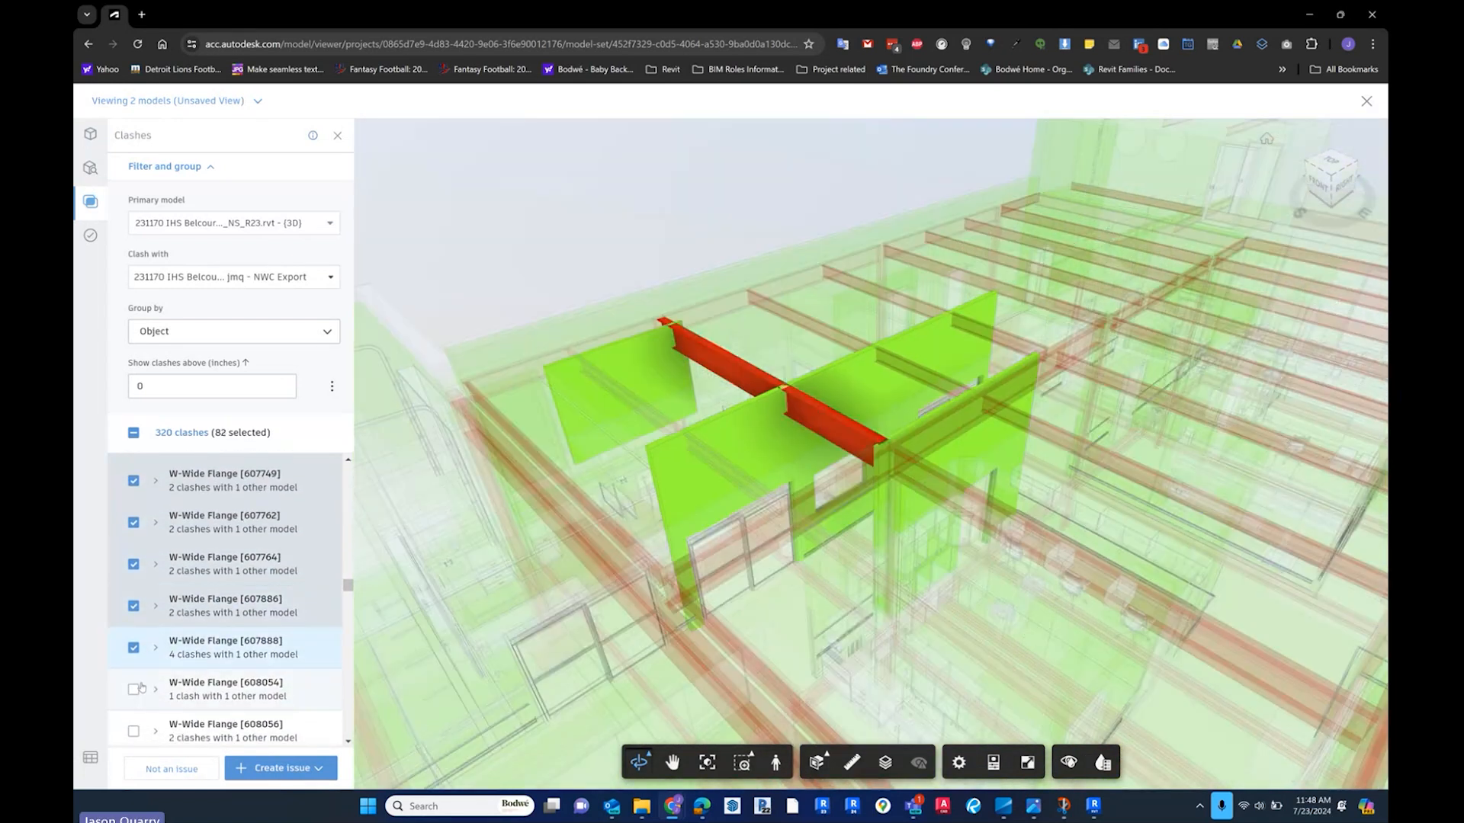
pyautogui.click(134, 689)
pyautogui.click(133, 731)
# - Add the clash groups running from W-Wide Flange [608212] through W-Wide Flange [608691] to the selection
pyautogui.scroll(-5, 152, 608)
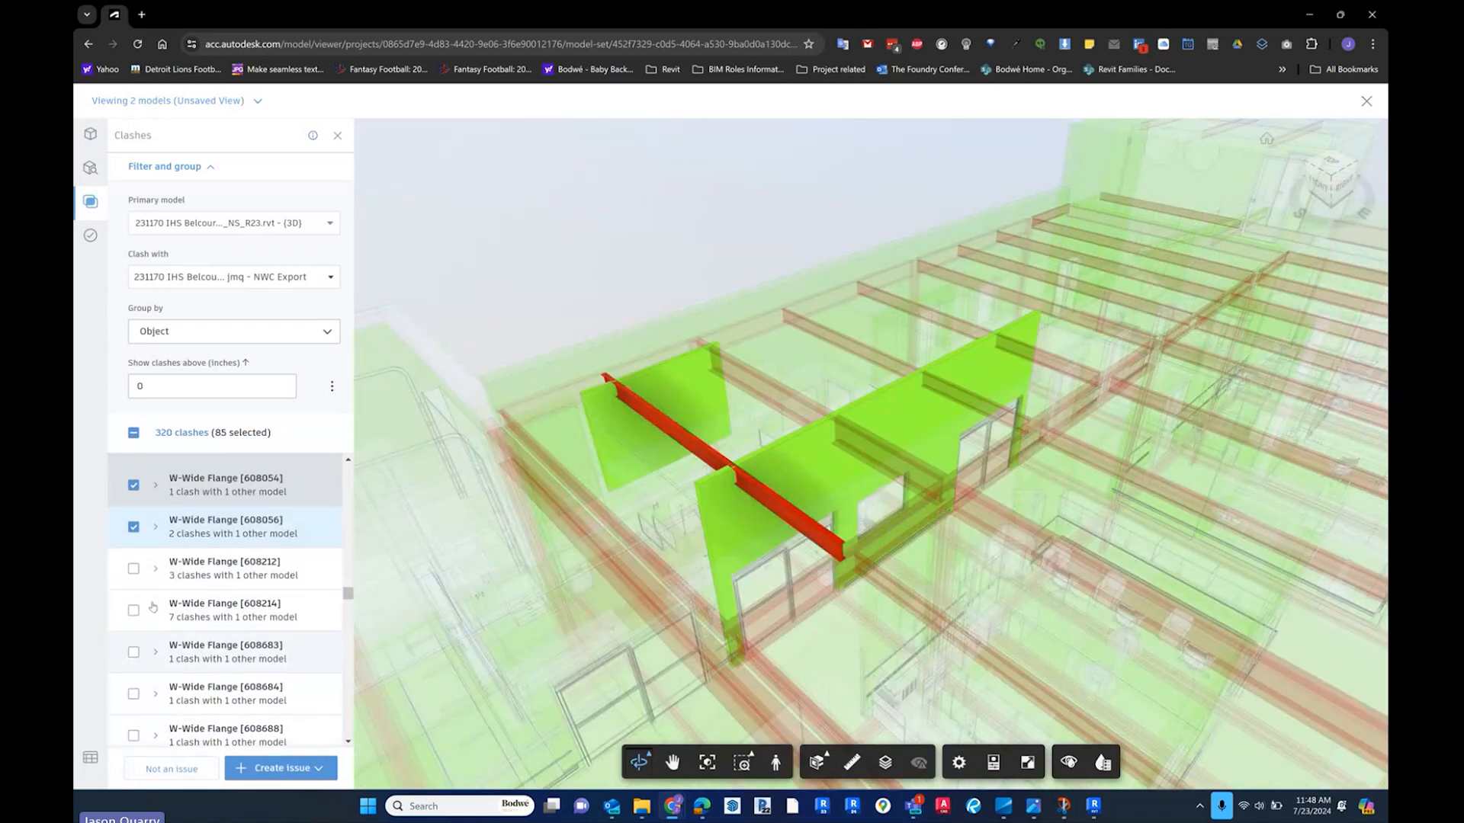
pyautogui.click(134, 567)
pyautogui.click(134, 609)
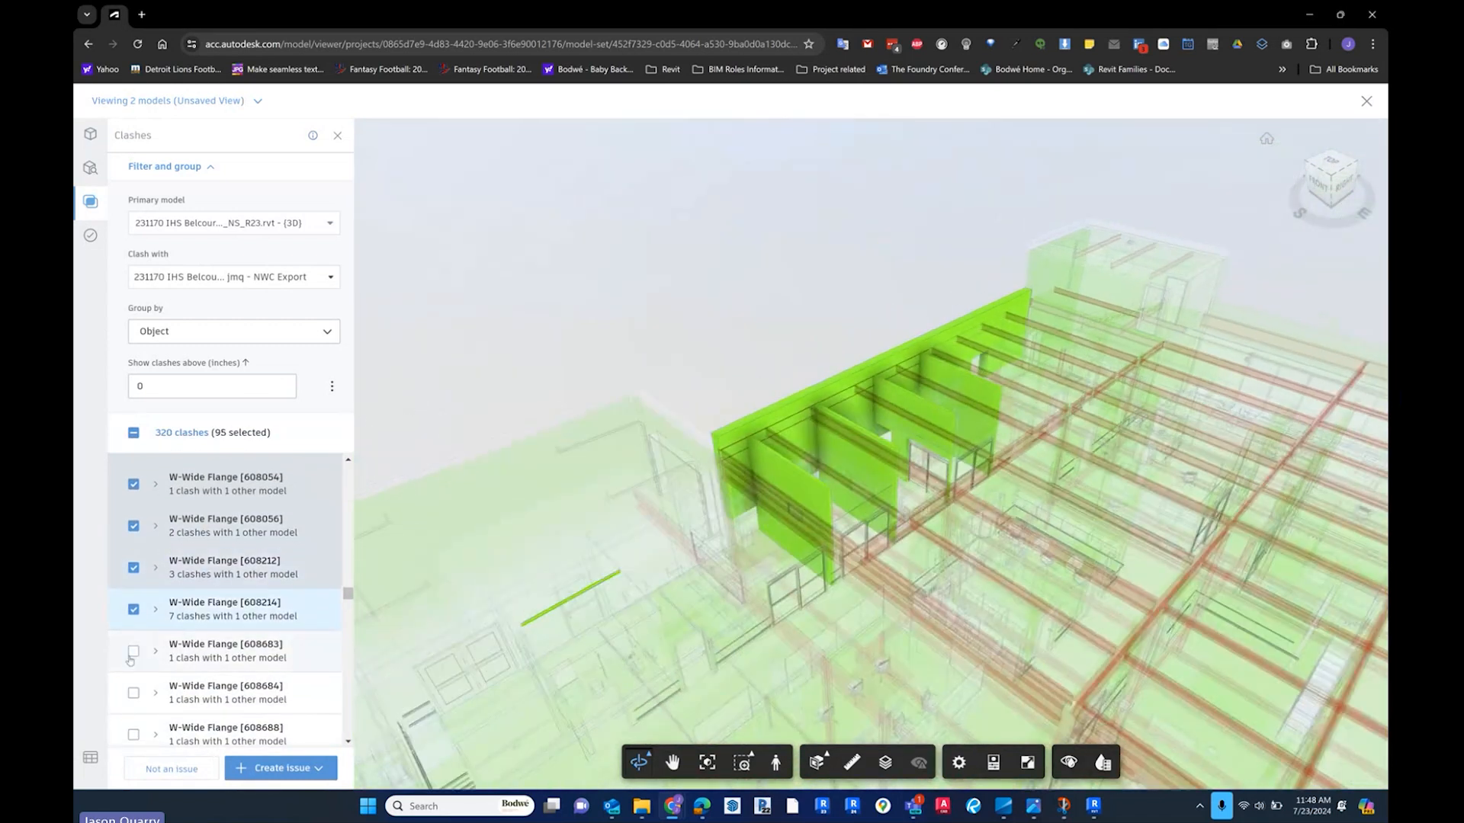
pyautogui.click(134, 651)
pyautogui.click(133, 693)
pyautogui.click(135, 736)
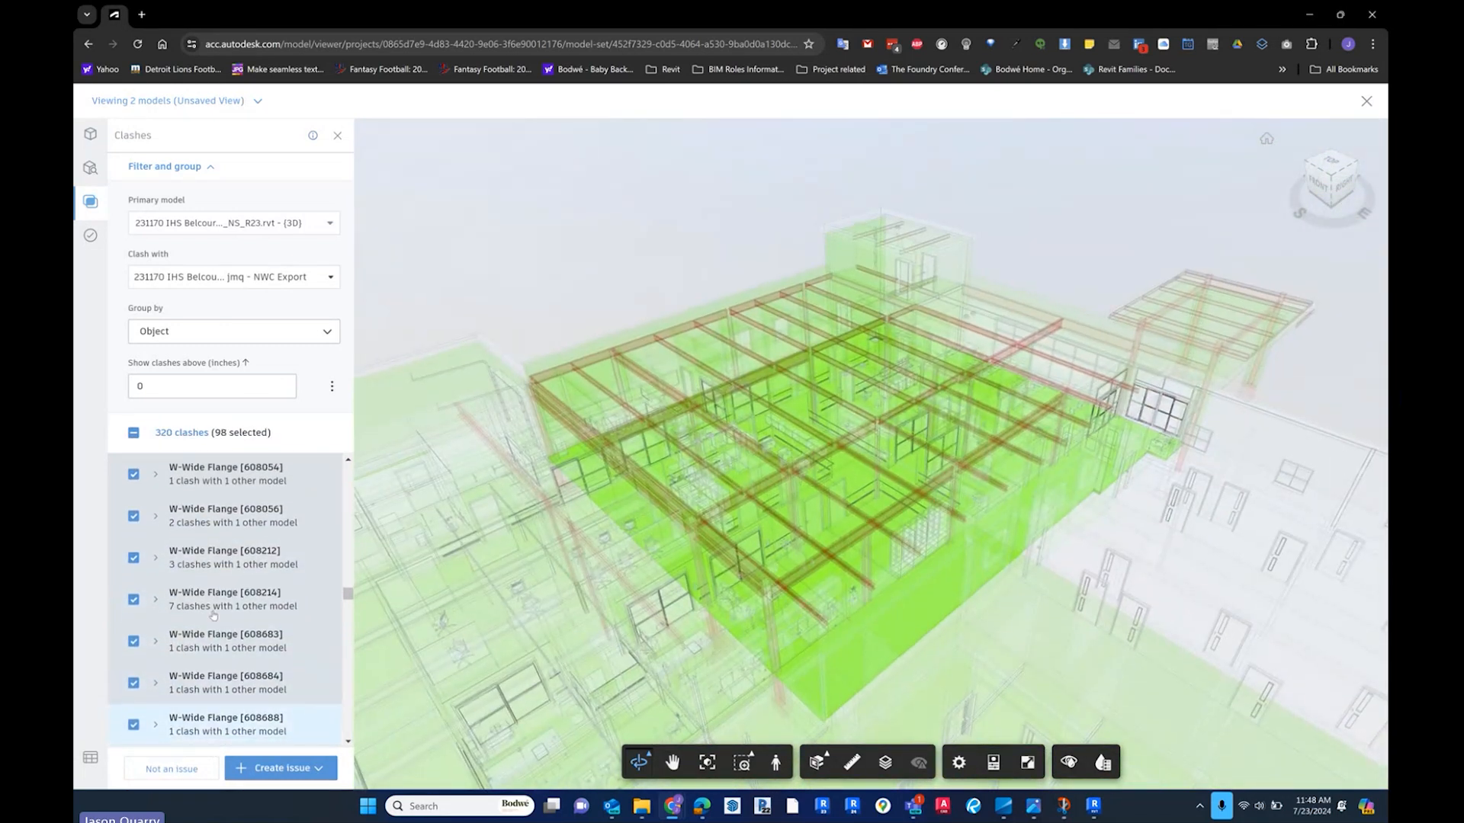
pyautogui.scroll(-3, 135, 686)
pyautogui.click(134, 640)
pyautogui.click(134, 682)
pyautogui.click(133, 724)
# - Select the five clash groups from W-Wide Flange [609997] through W-Wide Flange [610807] in addition
pyautogui.scroll(-3, 286, 547)
pyautogui.scroll(-1, 286, 547)
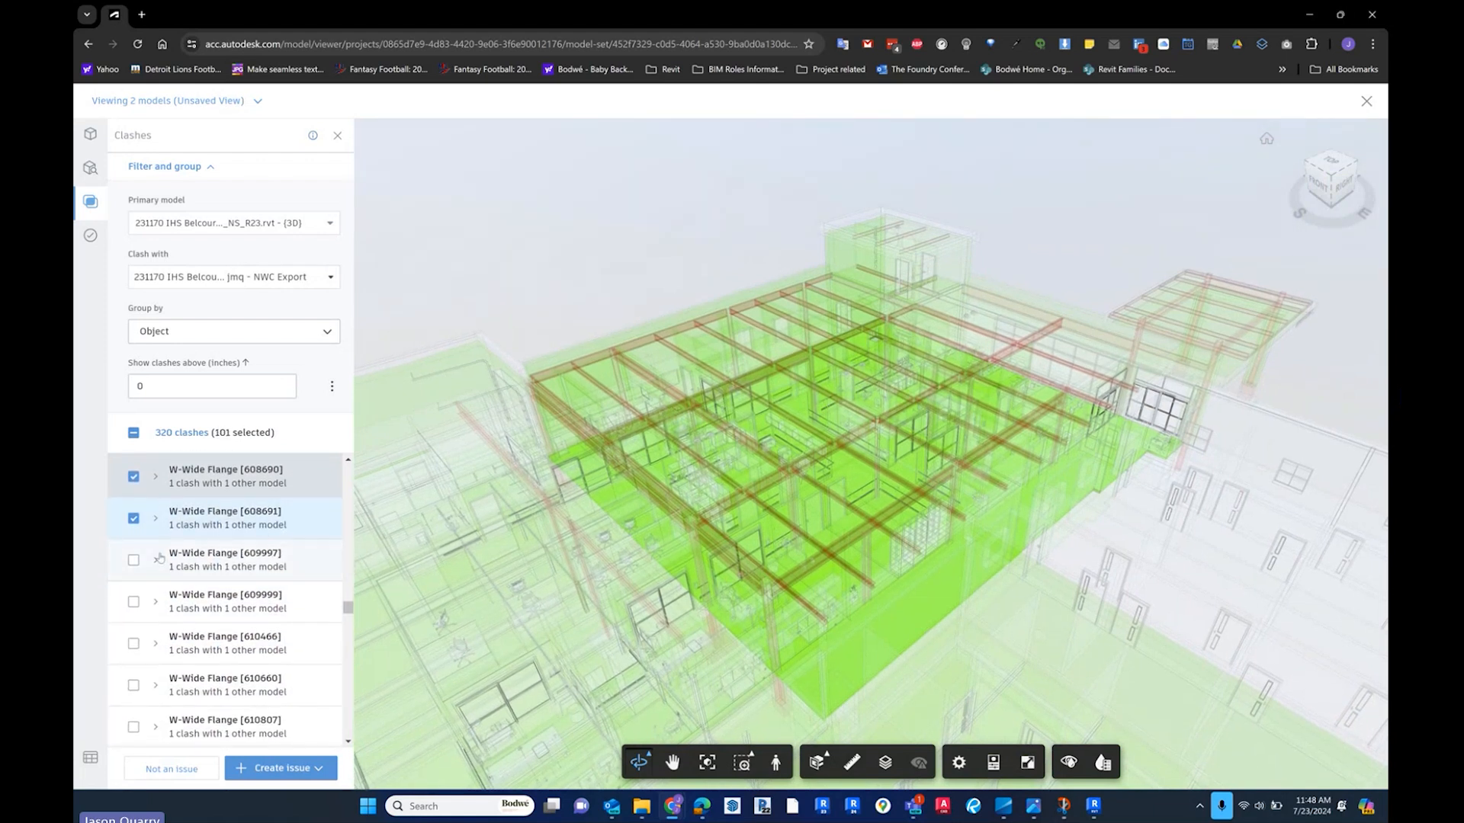
pyautogui.click(133, 561)
pyautogui.click(133, 602)
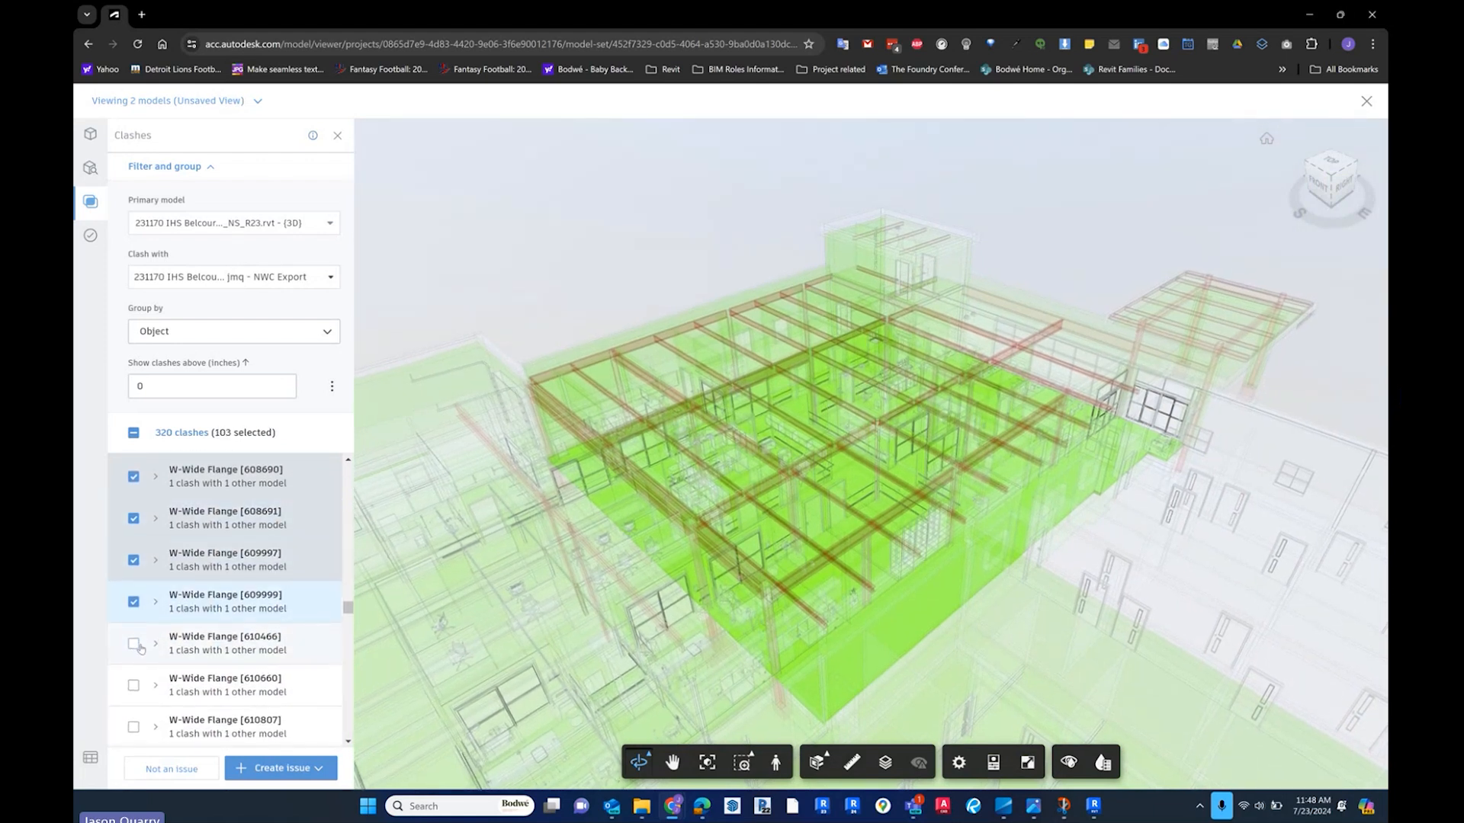
pyautogui.click(134, 644)
pyautogui.click(133, 685)
pyautogui.click(133, 727)
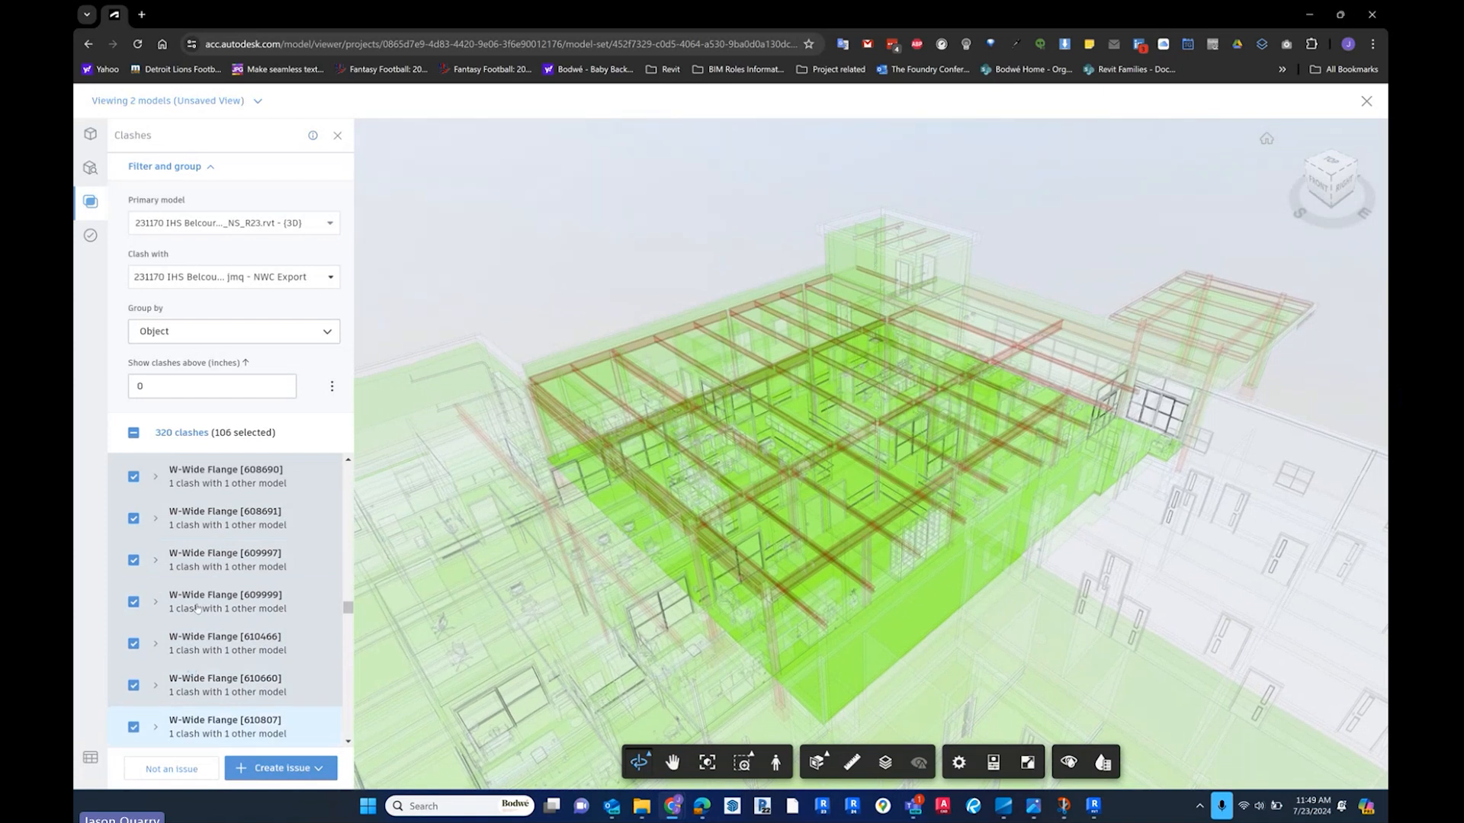
# - Extend the selection with the clash groups W-Wide Flange [610993] through W-Wide Flange [611706]
pyautogui.scroll(-3, 197, 608)
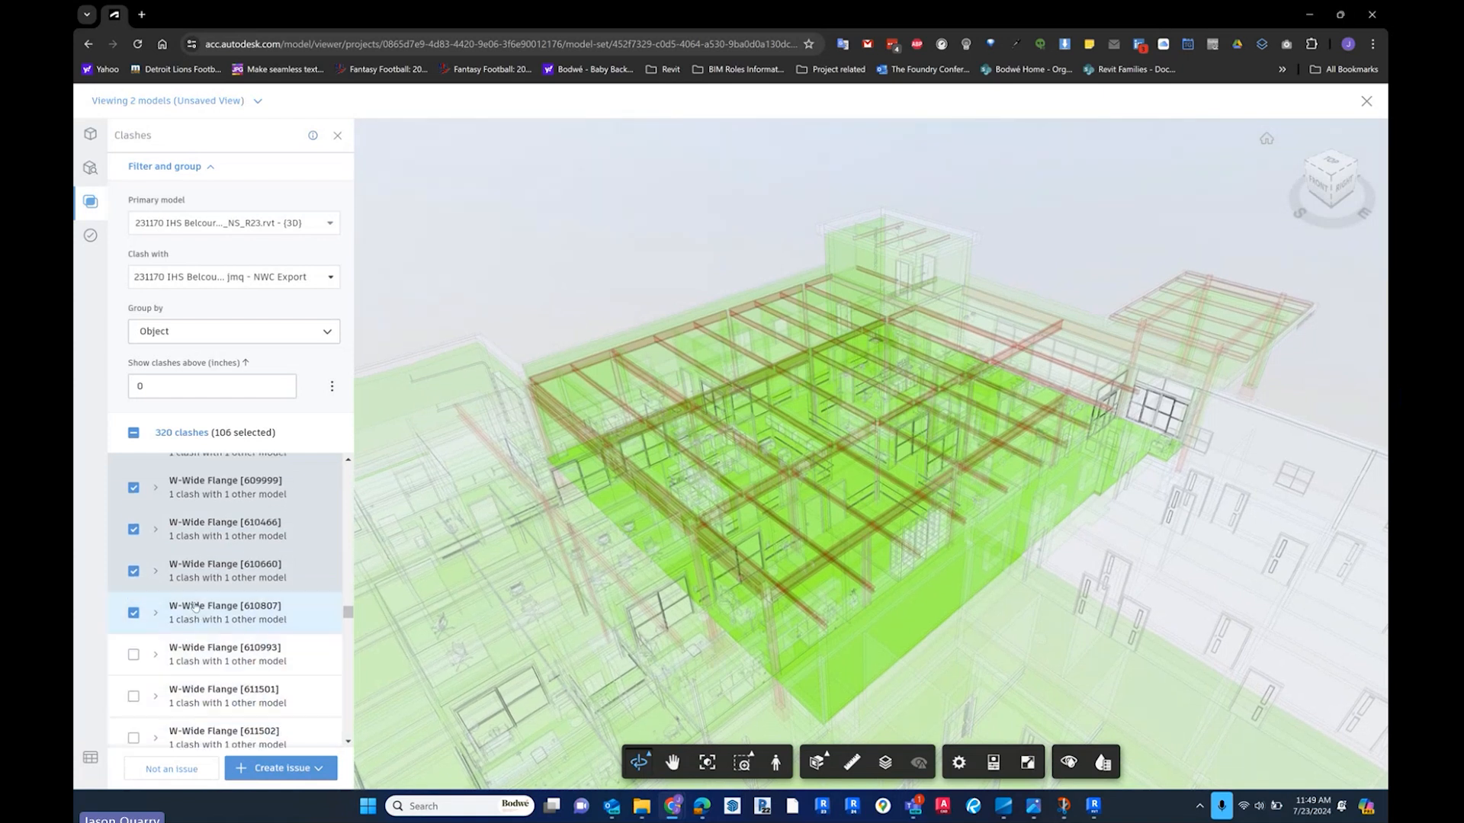
pyautogui.click(133, 564)
pyautogui.click(133, 605)
pyautogui.click(134, 648)
pyautogui.click(133, 690)
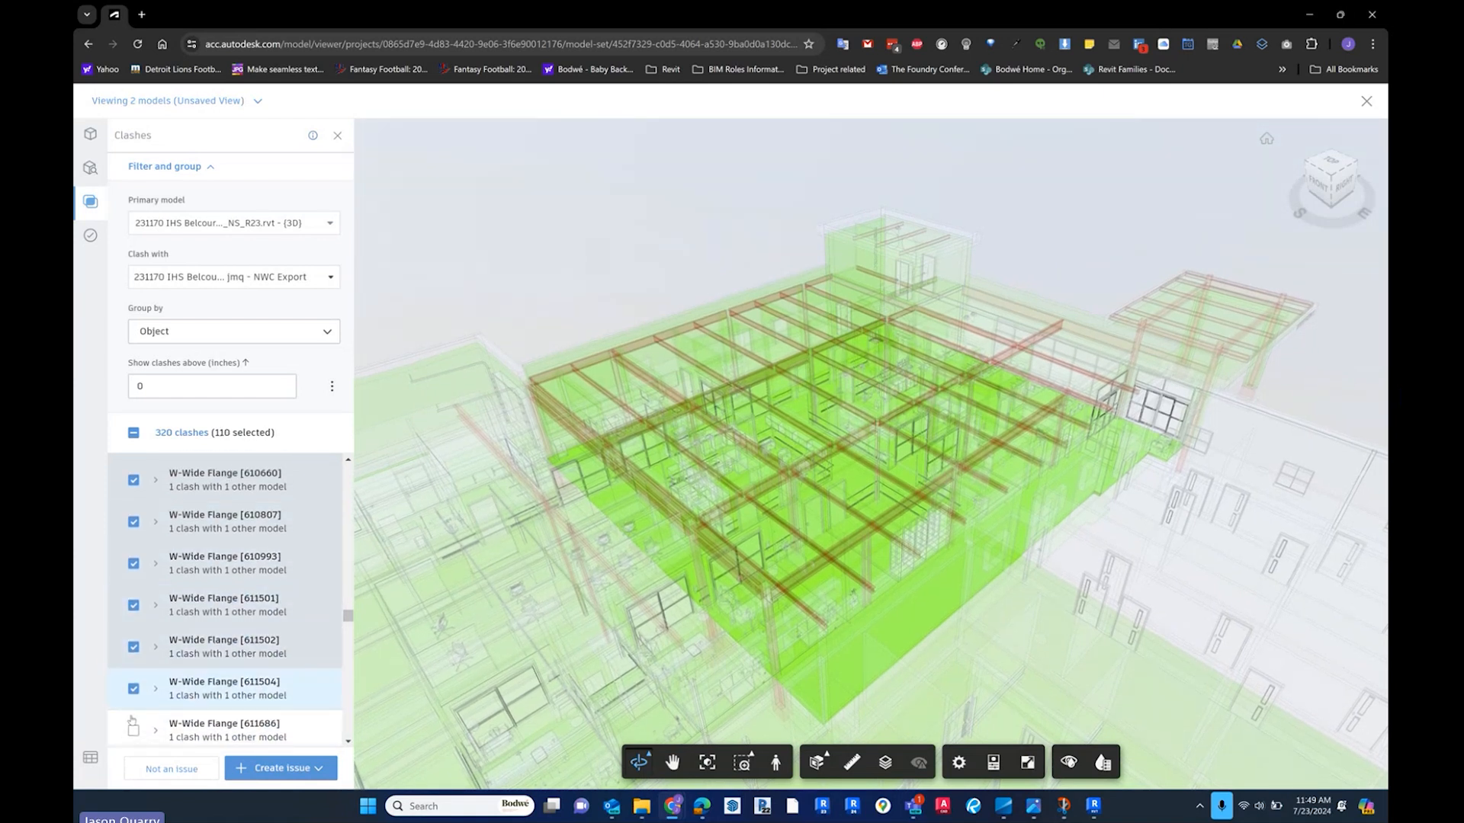
pyautogui.click(134, 730)
pyautogui.scroll(-2, 183, 671)
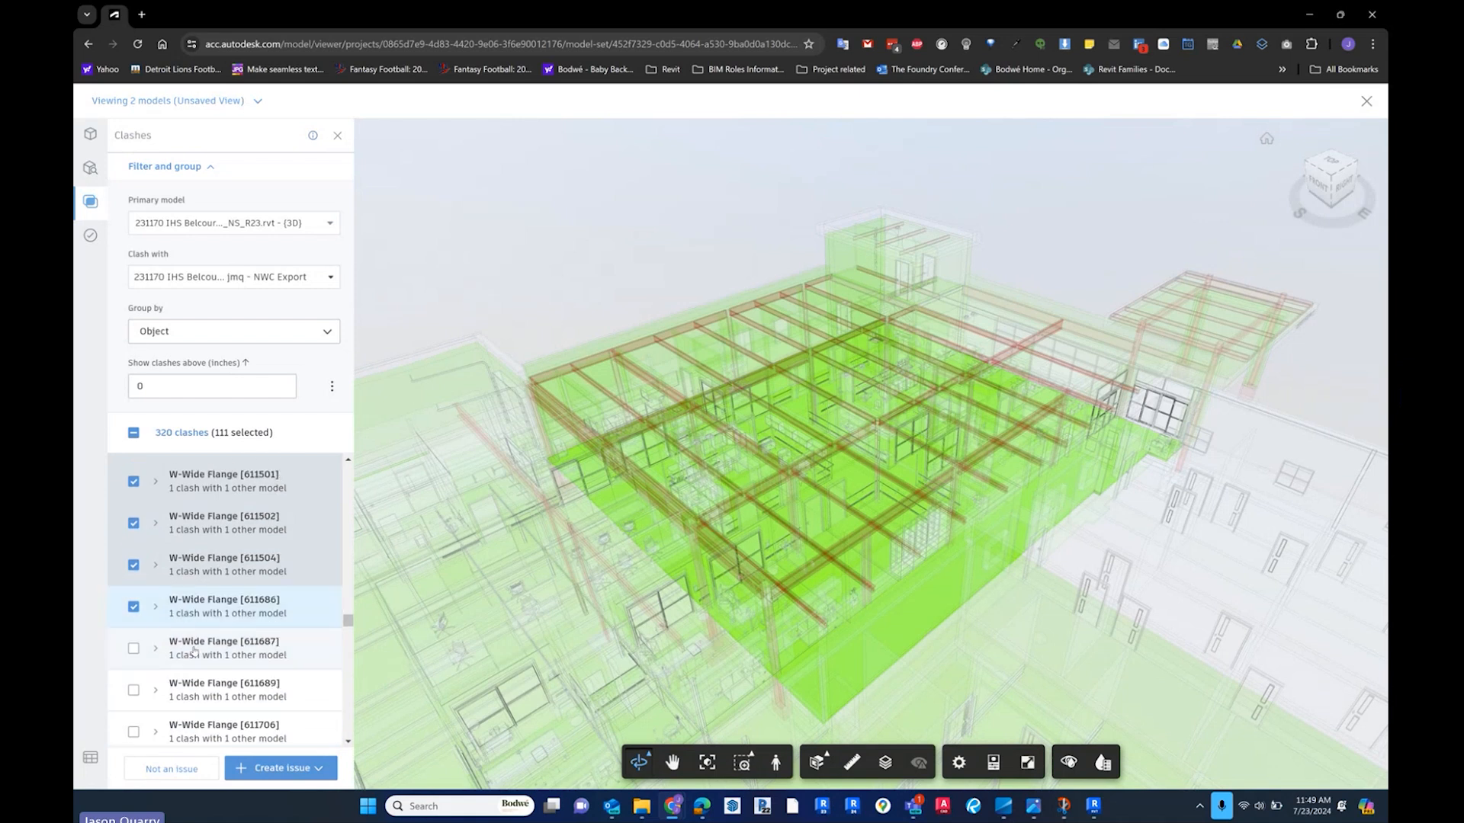
pyautogui.click(134, 635)
pyautogui.click(134, 677)
pyautogui.click(133, 719)
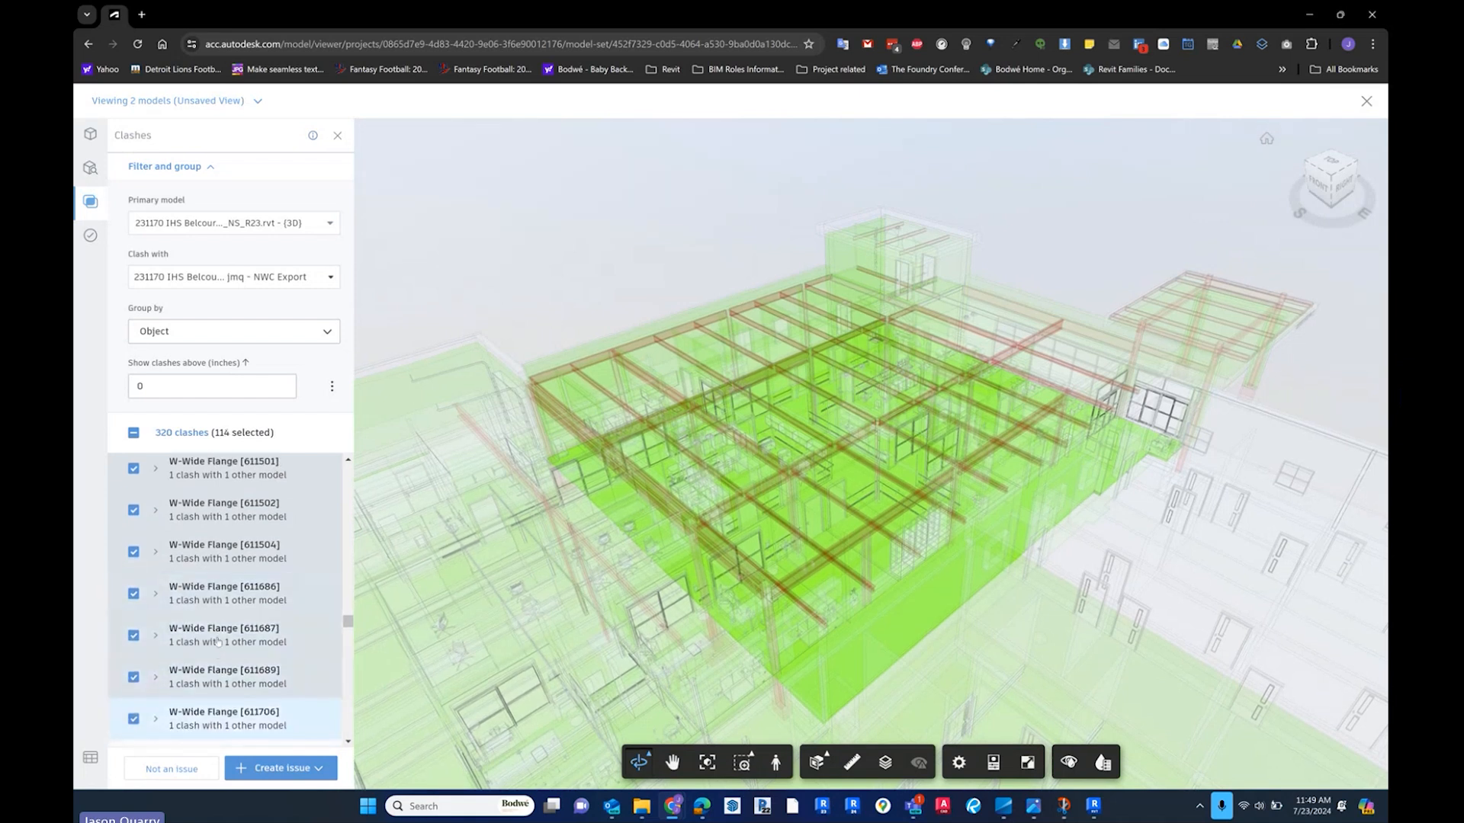
# - Add every clash group from W-Wide Flange [611707] through W-Wide Flange [612467] to the selection
pyautogui.scroll(-2, 198, 648)
pyautogui.click(133, 623)
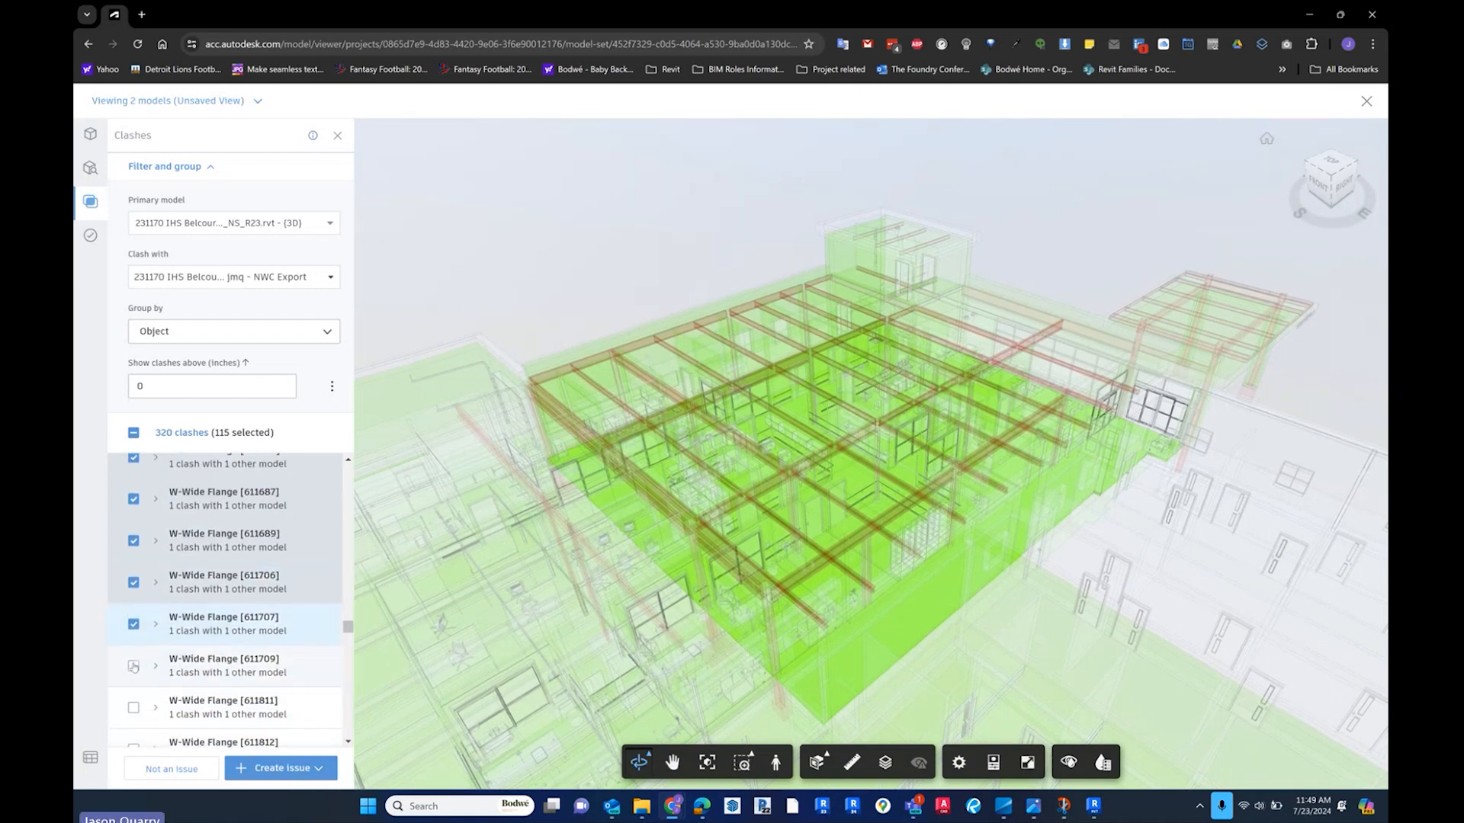
pyautogui.click(133, 665)
pyautogui.click(133, 708)
pyautogui.scroll(-3, 134, 648)
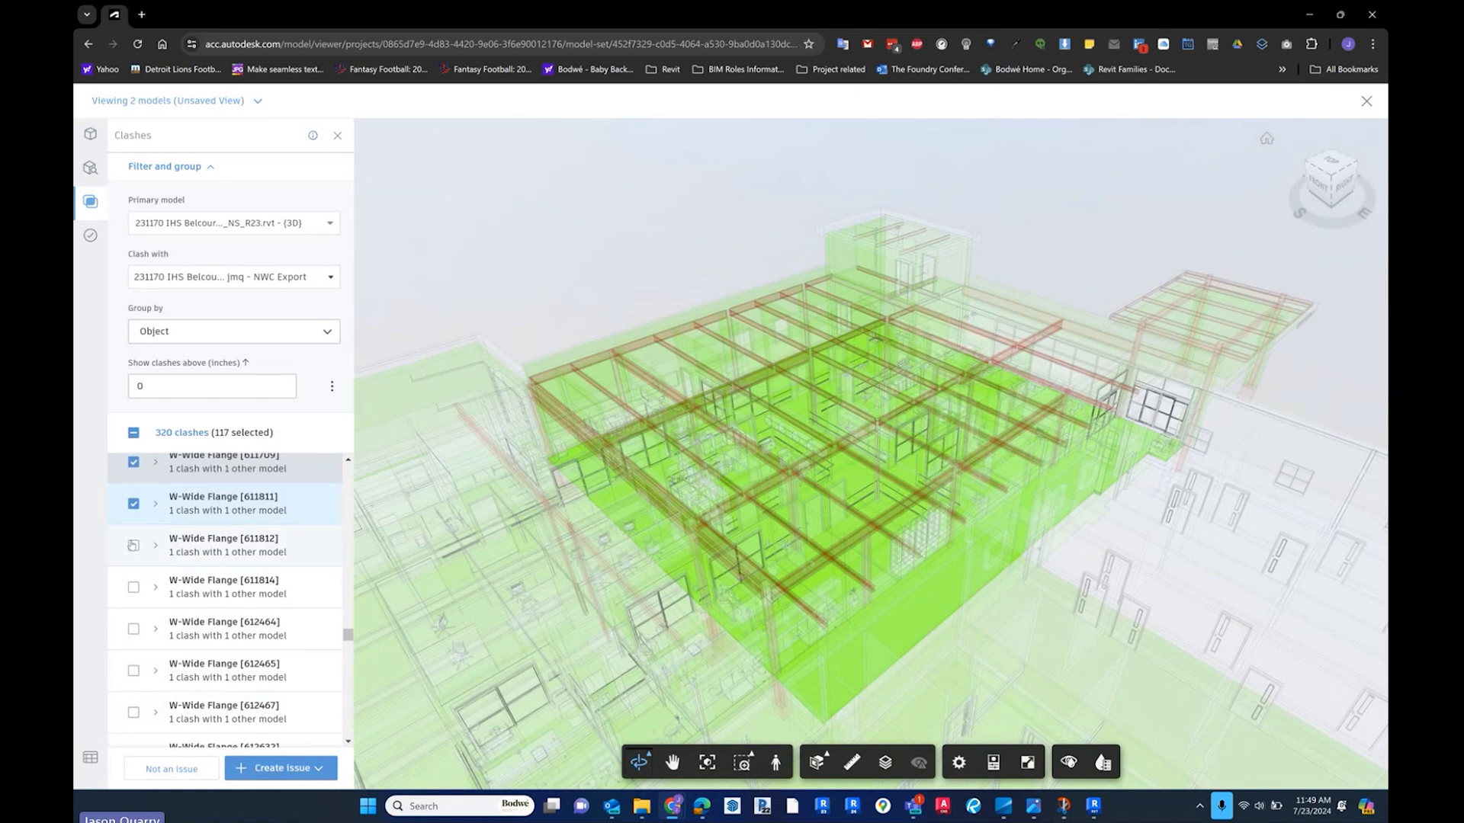
pyautogui.click(134, 546)
pyautogui.click(133, 587)
pyautogui.click(133, 628)
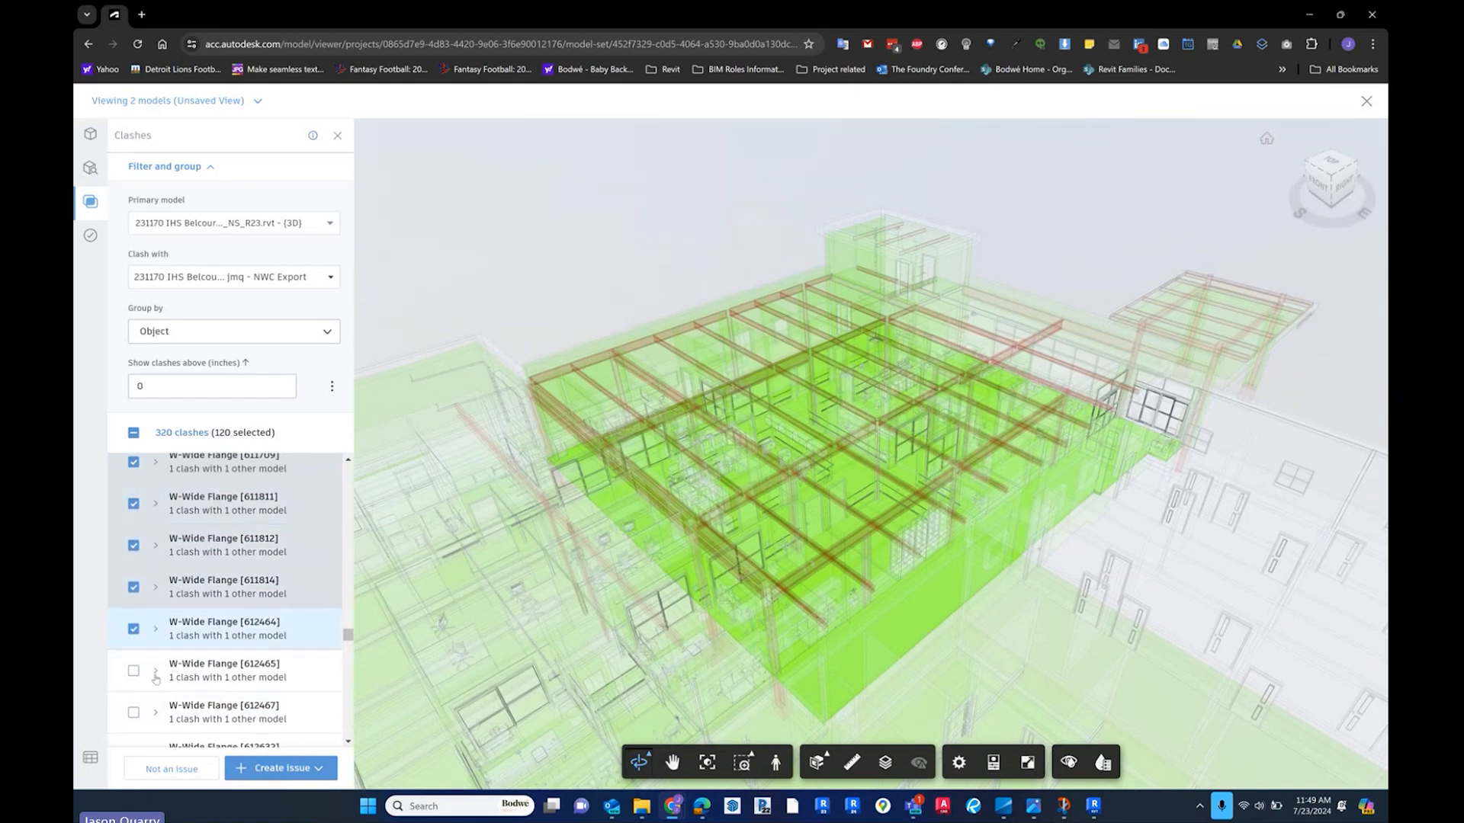
pyautogui.click(135, 672)
pyautogui.click(133, 712)
# - Include the clash groups from W-Wide Flange [612632] through W-Wide Flange [613000] in the selection
pyautogui.scroll(-3, 133, 712)
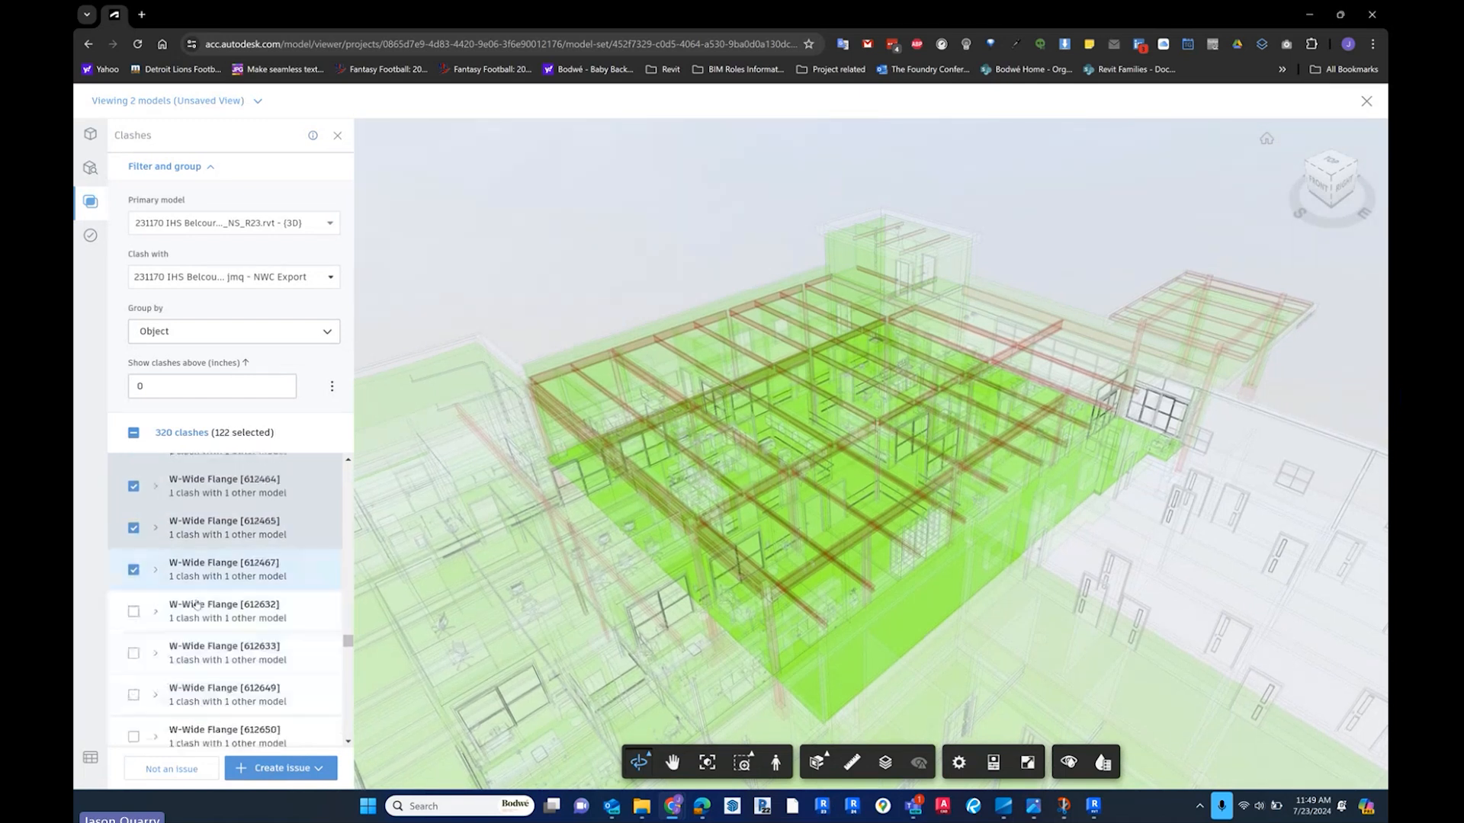
pyautogui.click(133, 549)
pyautogui.click(133, 590)
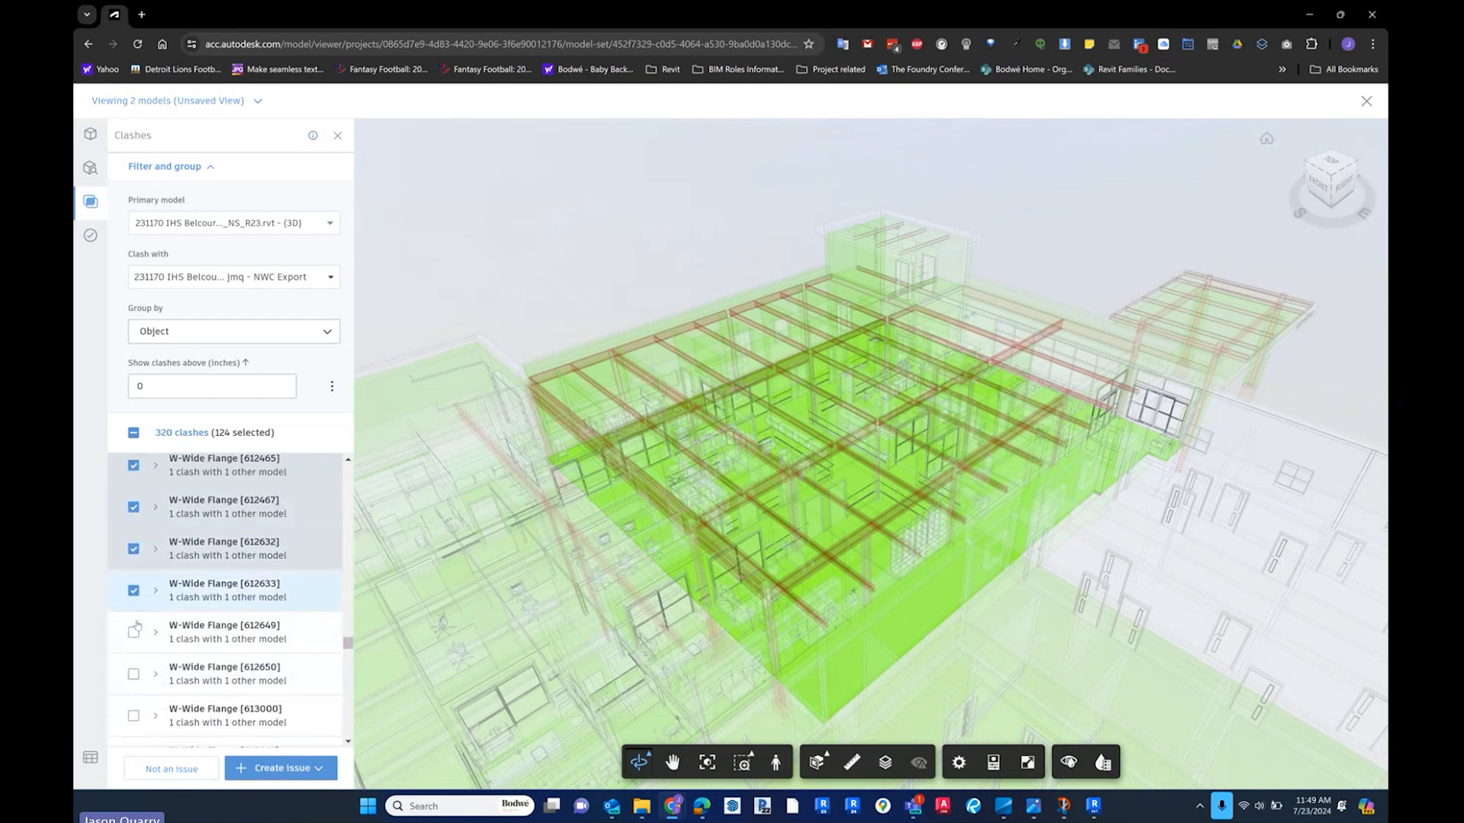
pyautogui.click(134, 632)
pyautogui.click(134, 674)
pyautogui.click(133, 716)
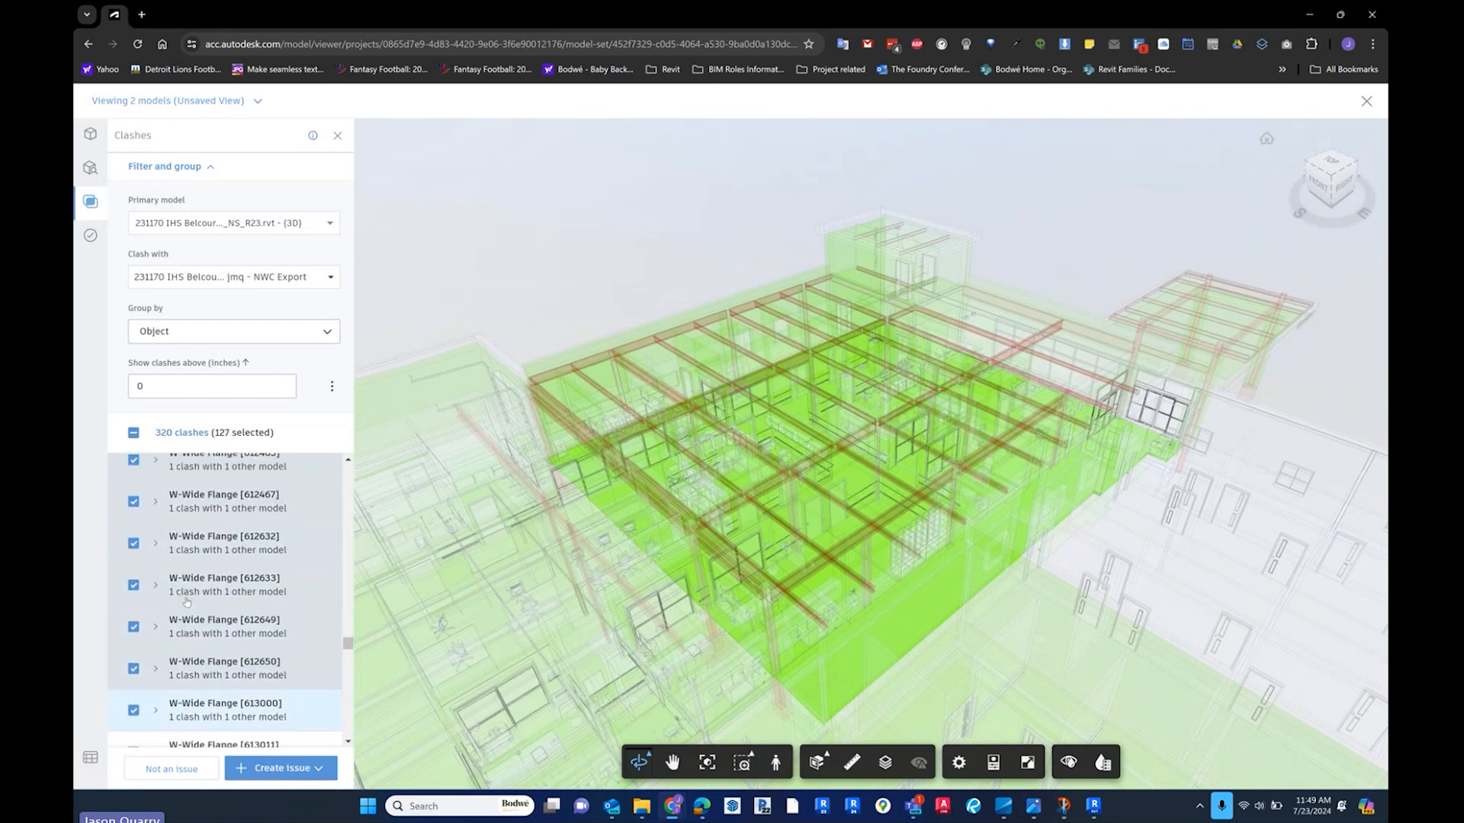
# - Add the clash groups W-Wide Flange [613011] through W-Wide Flange [613654] to the selection
pyautogui.scroll(-3, 181, 632)
pyautogui.click(133, 552)
pyautogui.click(133, 594)
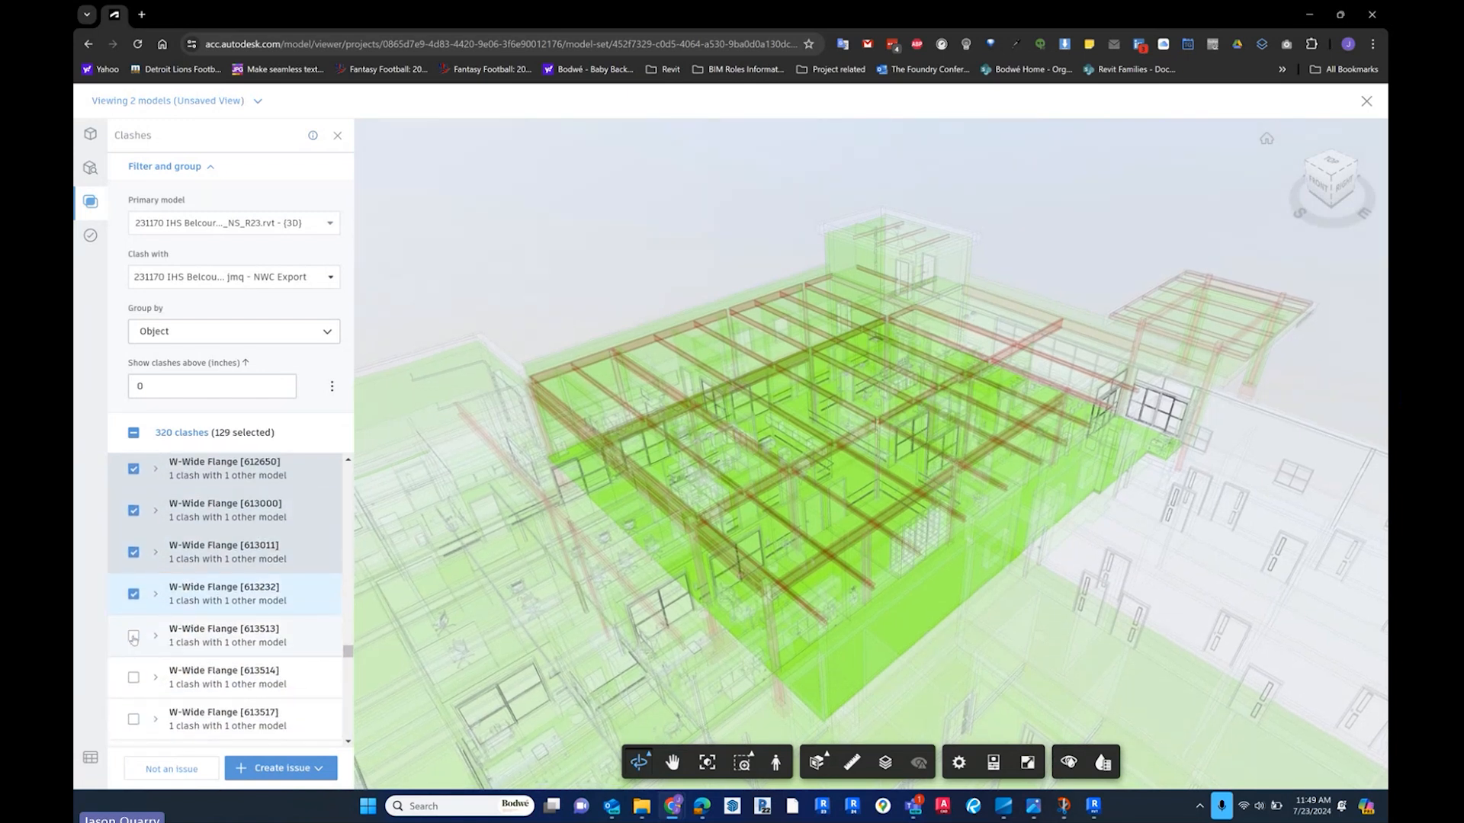
pyautogui.click(134, 635)
pyautogui.click(133, 678)
pyautogui.click(133, 719)
pyautogui.scroll(-3, 190, 619)
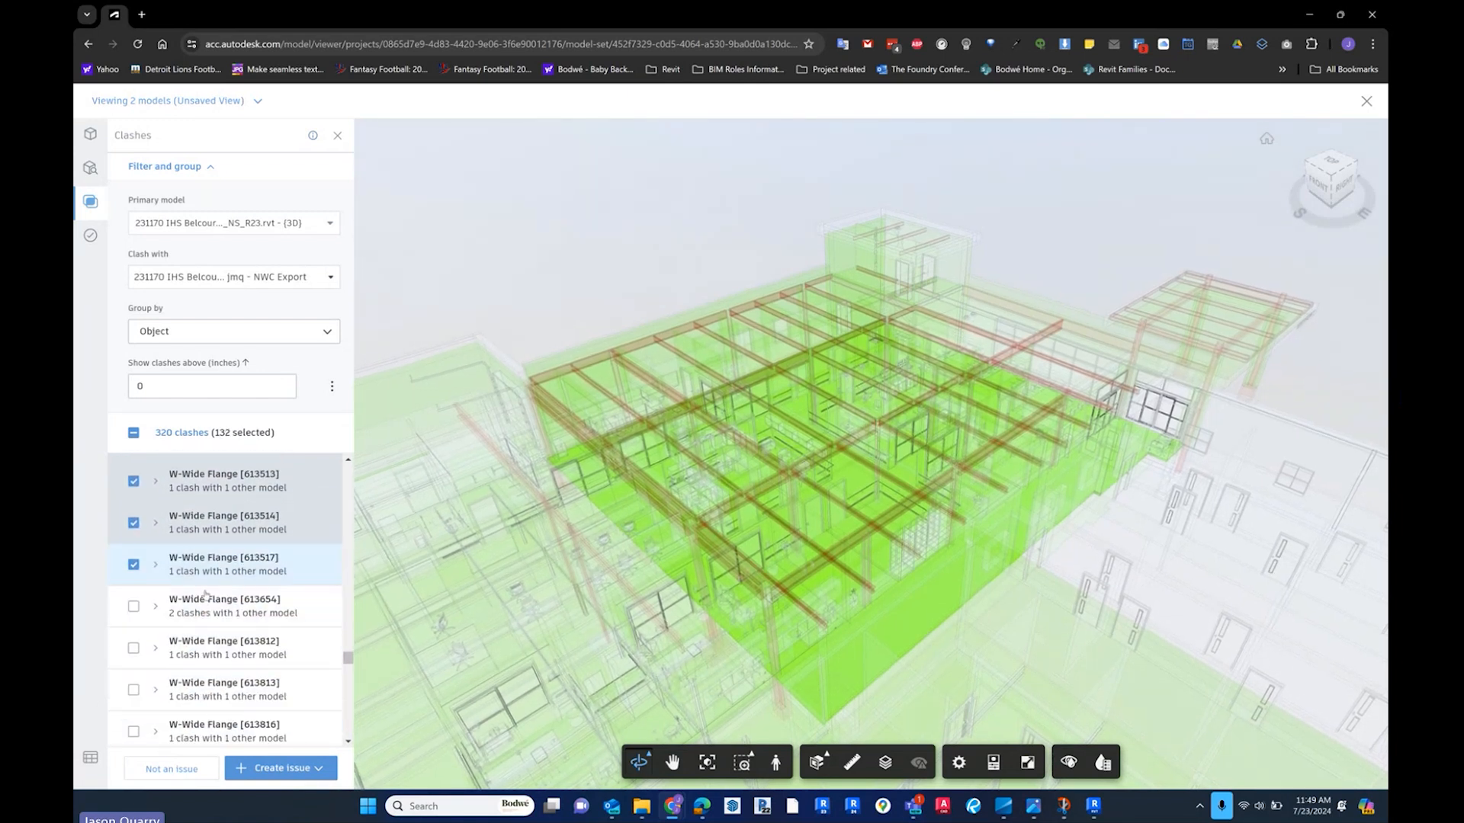
pyautogui.click(169, 556)
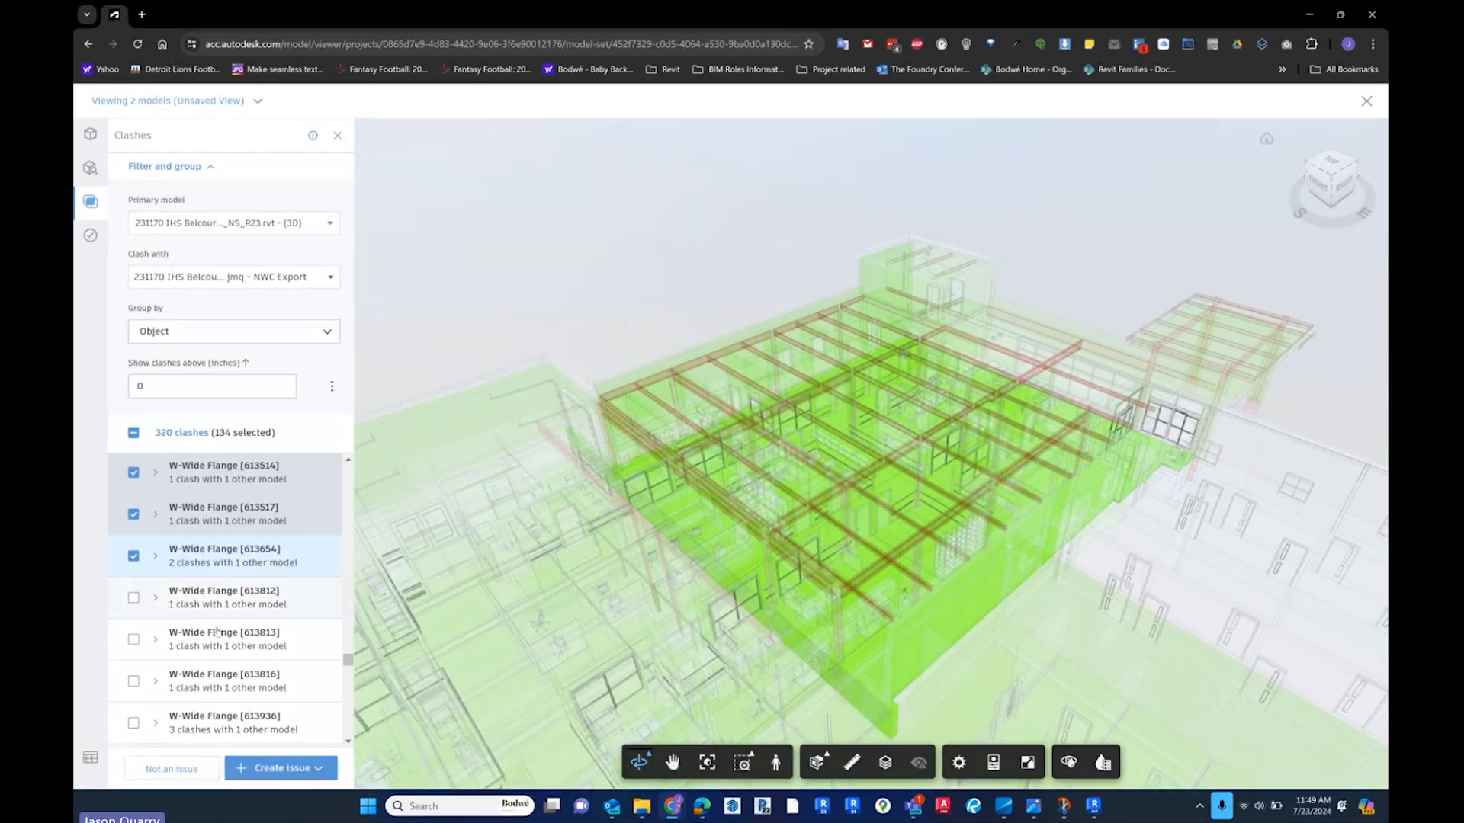
# - Add the clash groups W-Wide Flange [613812] through W-Wide Flange [613940] to the selection
pyautogui.click(134, 599)
pyautogui.click(134, 639)
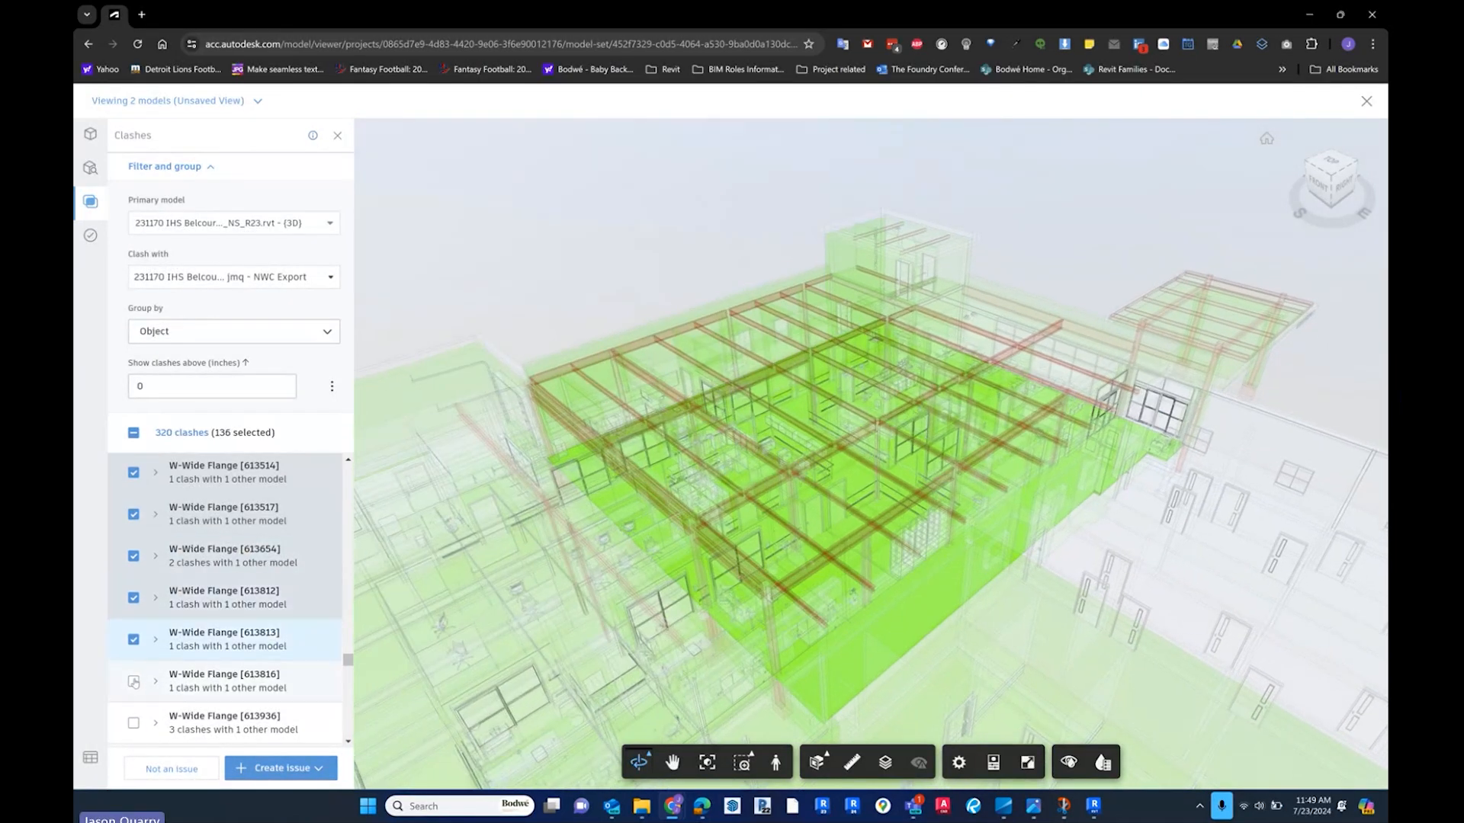
pyautogui.click(134, 681)
pyautogui.click(133, 723)
pyautogui.scroll(-4, 133, 579)
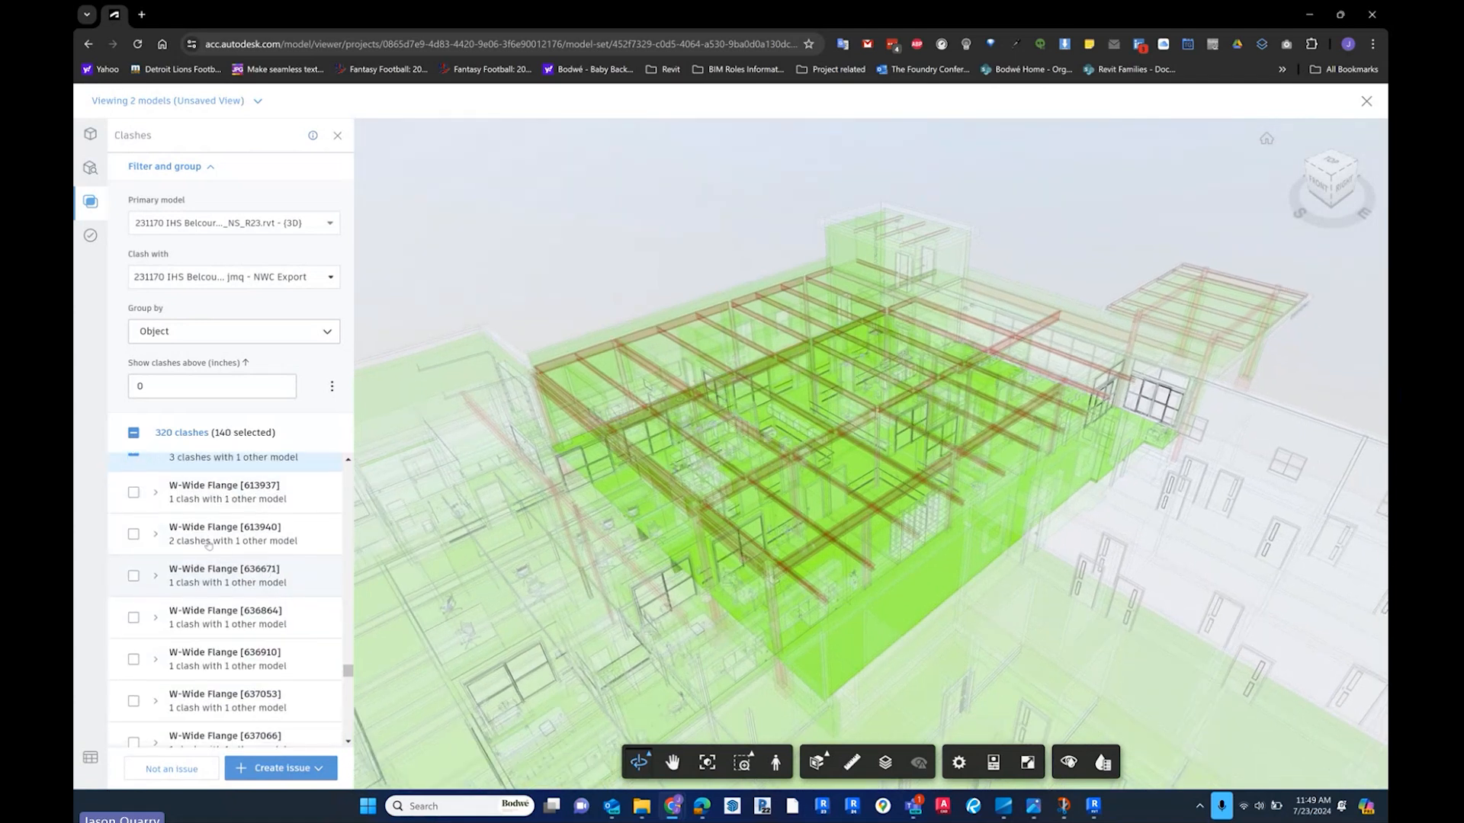
pyautogui.click(133, 490)
pyautogui.click(133, 532)
# - Extend the selection with the clash groups W-Wide Flange [636671] through W-Wide Flange [637066]
pyautogui.click(134, 574)
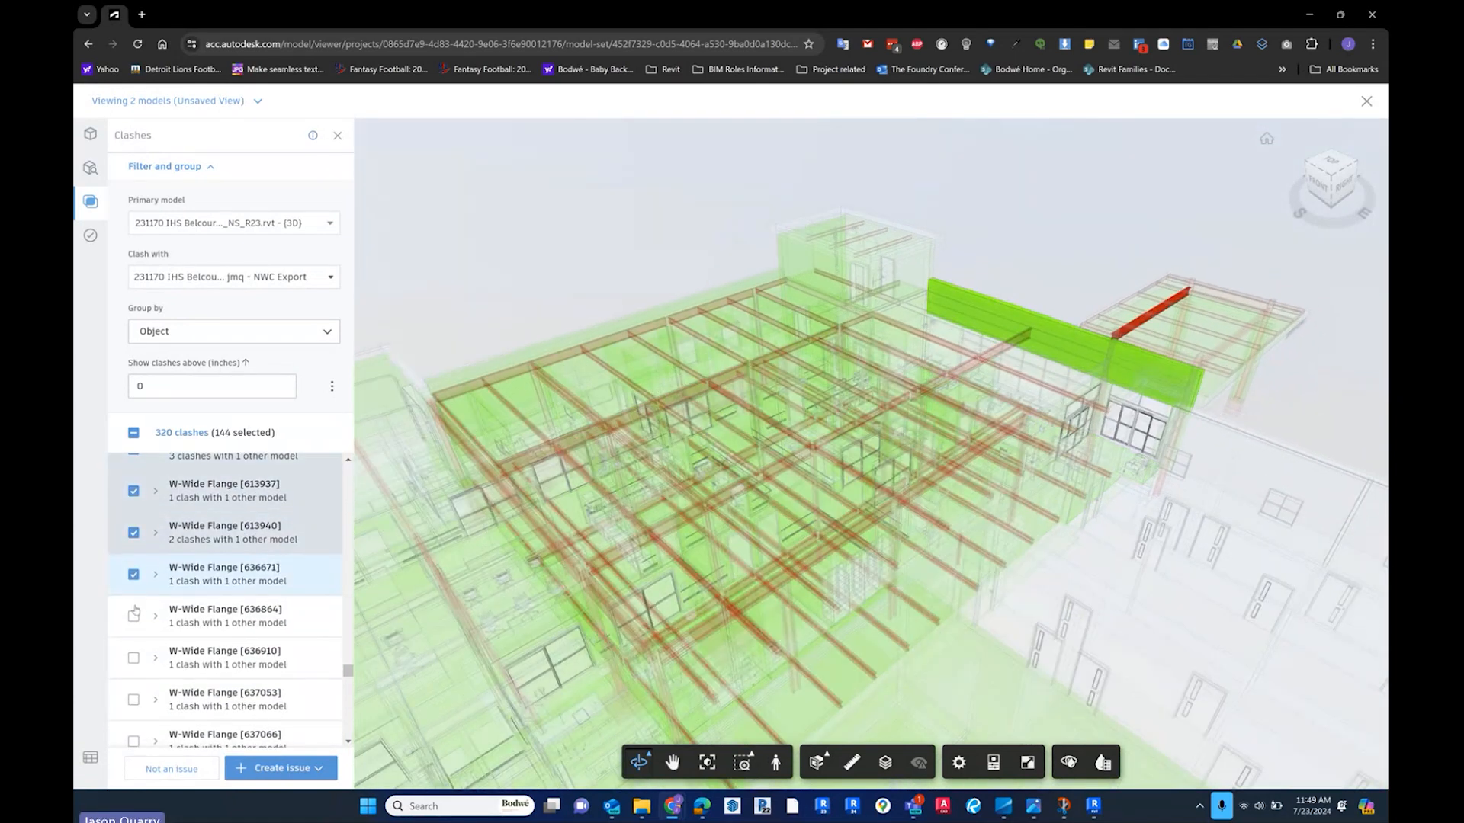
pyautogui.click(134, 616)
pyautogui.click(134, 657)
pyautogui.click(134, 699)
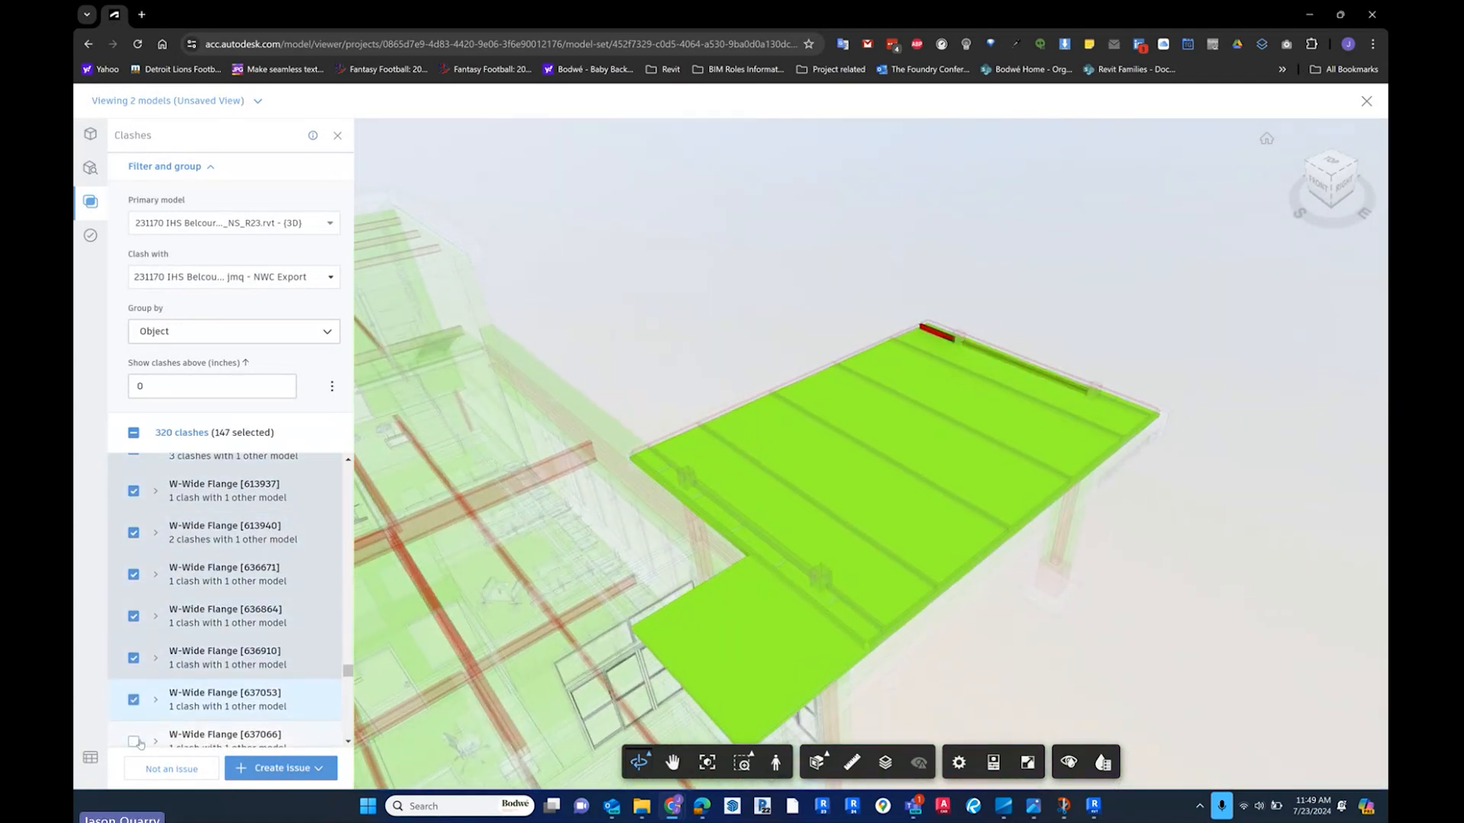
pyautogui.click(133, 740)
# - Include every clash group from W-Wide Flange [637368] through W-Wide Flange [637617] in the selection
pyautogui.scroll(-1, 197, 645)
pyautogui.scroll(-3, 197, 645)
pyautogui.click(133, 483)
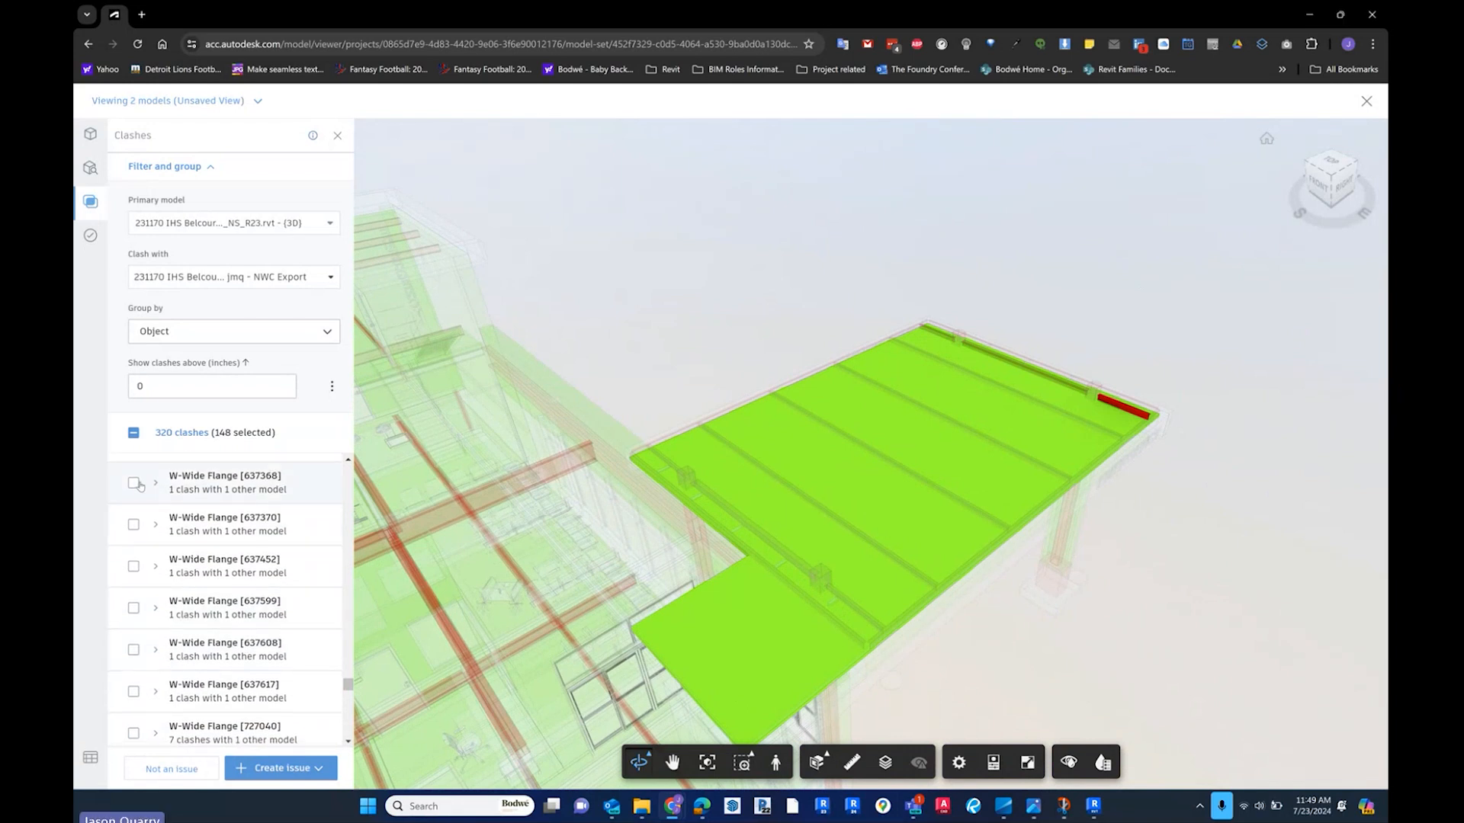
pyautogui.click(133, 524)
pyautogui.click(134, 566)
pyautogui.click(133, 607)
pyautogui.click(133, 649)
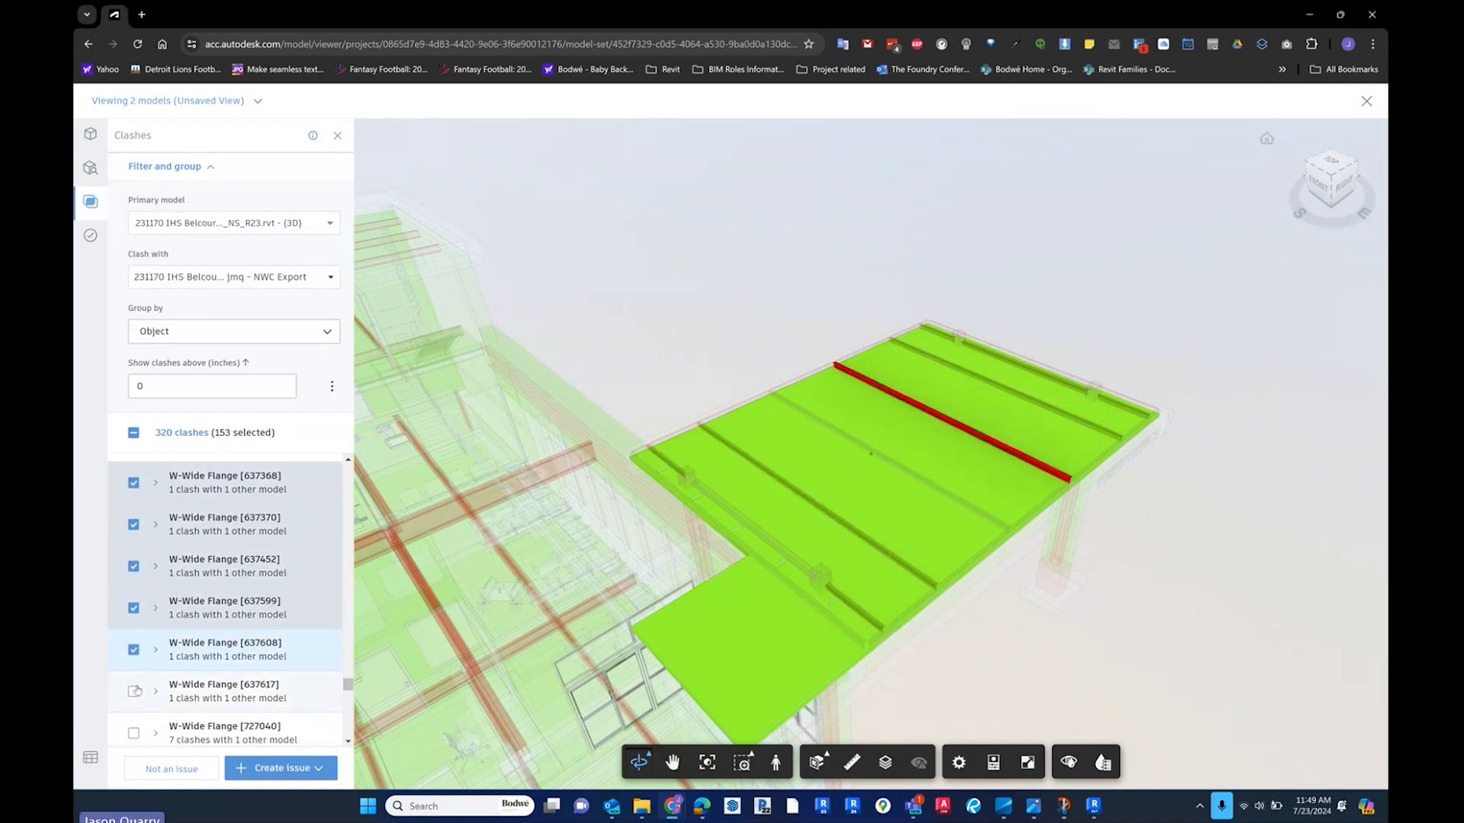
pyautogui.click(133, 691)
# - Add the clash groups W-Wide Flange [727040] through W-Wide Flange [728020] to the selection
pyautogui.click(131, 733)
pyautogui.scroll(-2, 129, 686)
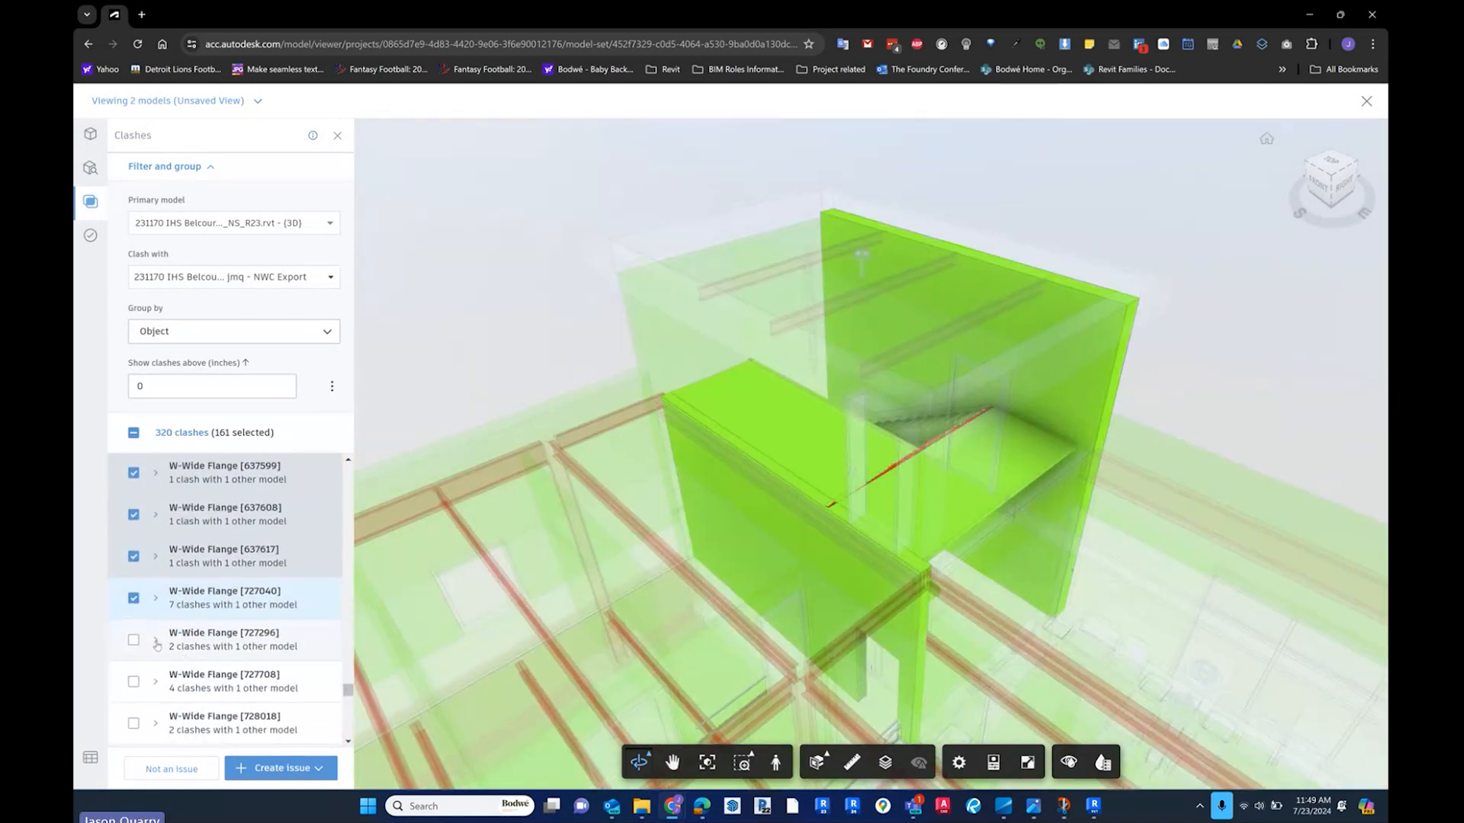
pyautogui.click(134, 638)
pyautogui.click(133, 680)
pyautogui.click(133, 722)
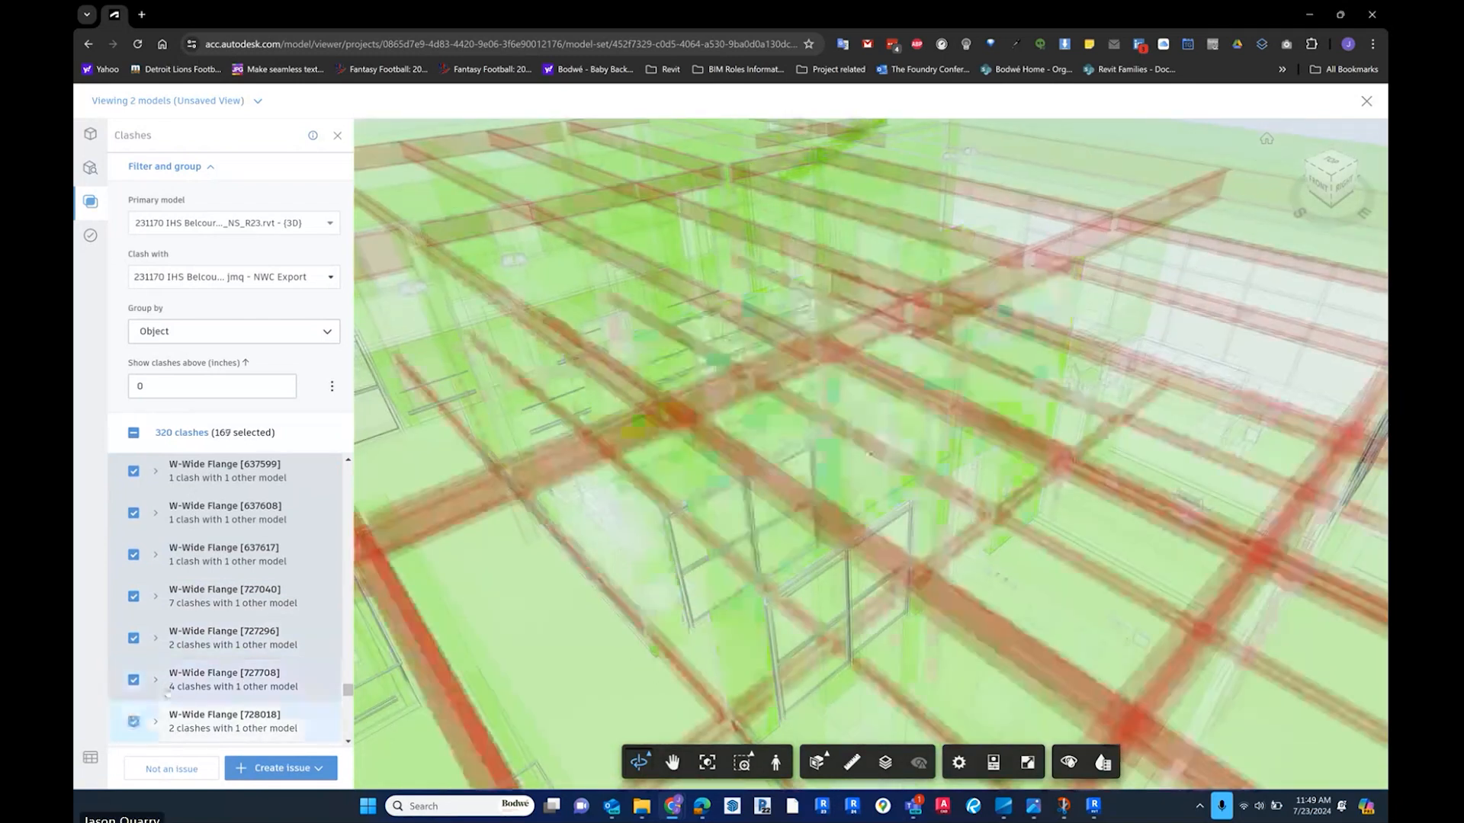
pyautogui.scroll(-3, 174, 677)
pyautogui.click(133, 559)
# - Select the remaining beam clash groups from W-Wide Flange [739509] through W-Wide Flange [745667] as well
pyautogui.click(133, 601)
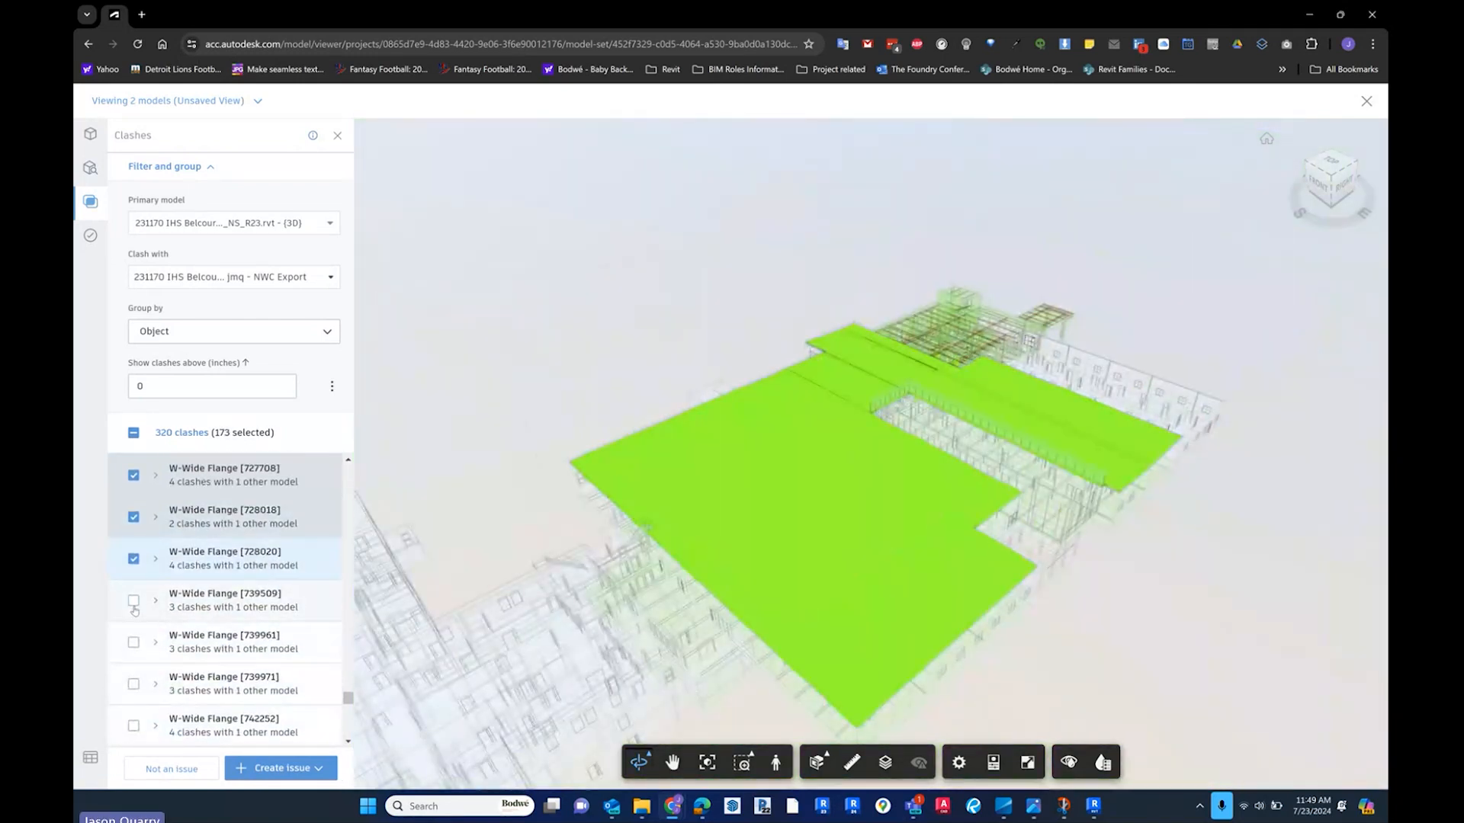
pyautogui.click(133, 643)
pyautogui.click(134, 645)
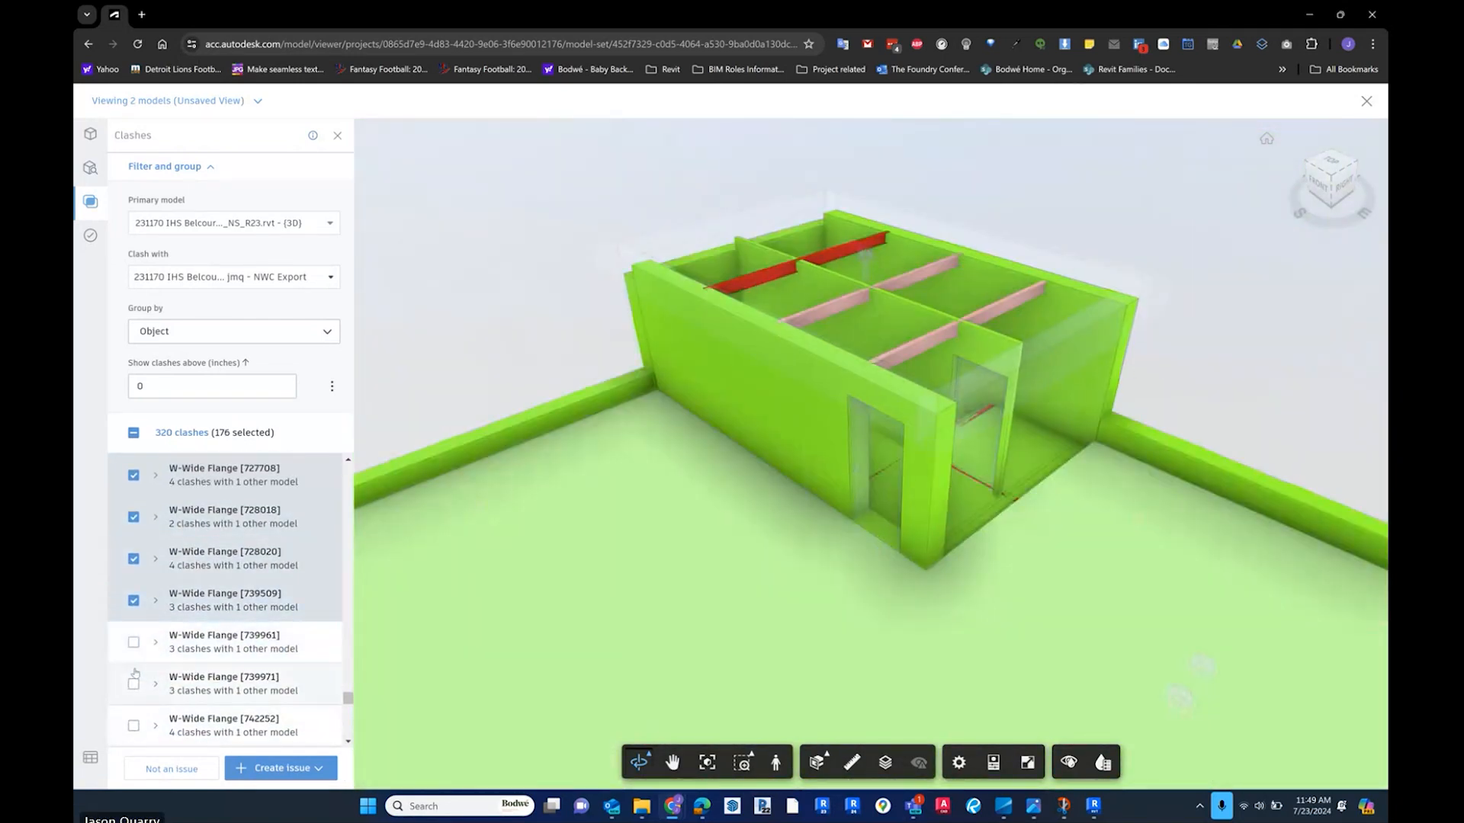
pyautogui.click(133, 641)
pyautogui.click(134, 684)
pyautogui.click(133, 725)
pyautogui.scroll(-4, 138, 520)
pyautogui.click(133, 493)
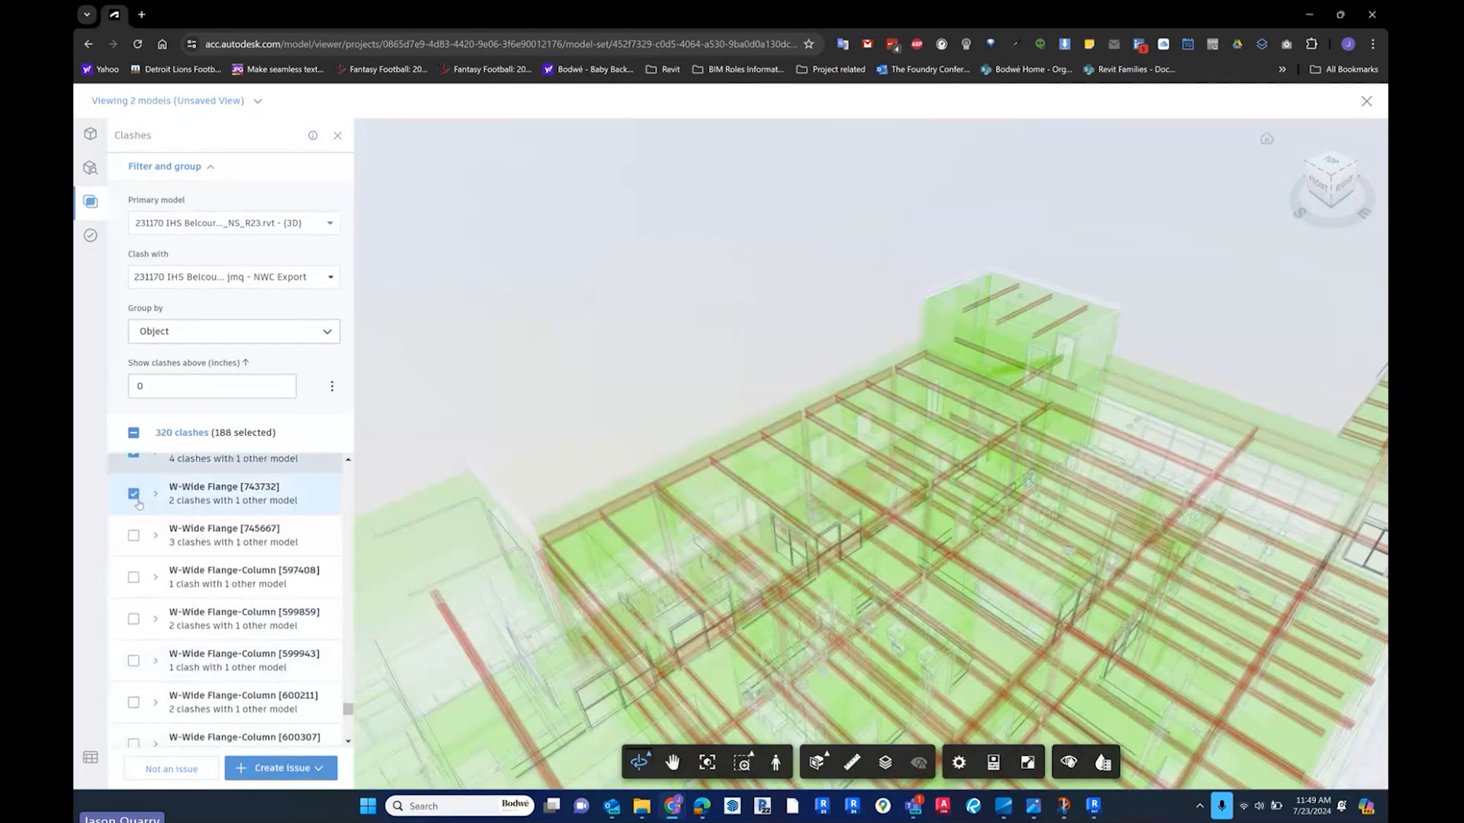
pyautogui.click(134, 535)
# - Add the column clash groups W-Wide Flange-Column [597408] through [600211] to the selection
pyautogui.click(134, 577)
pyautogui.click(133, 619)
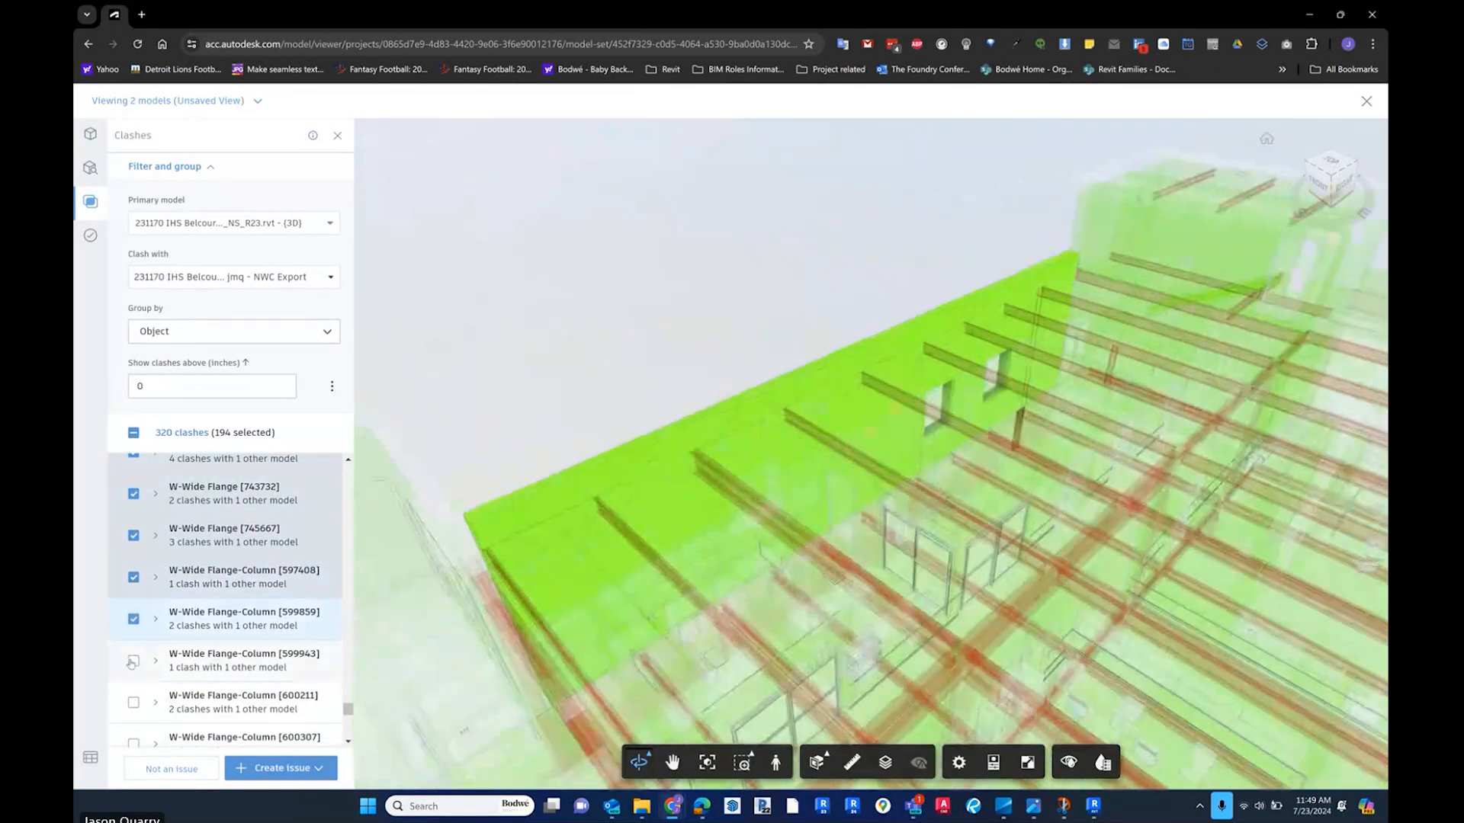
pyautogui.click(133, 660)
pyautogui.click(134, 702)
# - Extend the selection with the clash groups W-Wide Flange-Column [600307] through [601789]
pyautogui.scroll(-3, 160, 649)
pyautogui.scroll(-2, 160, 649)
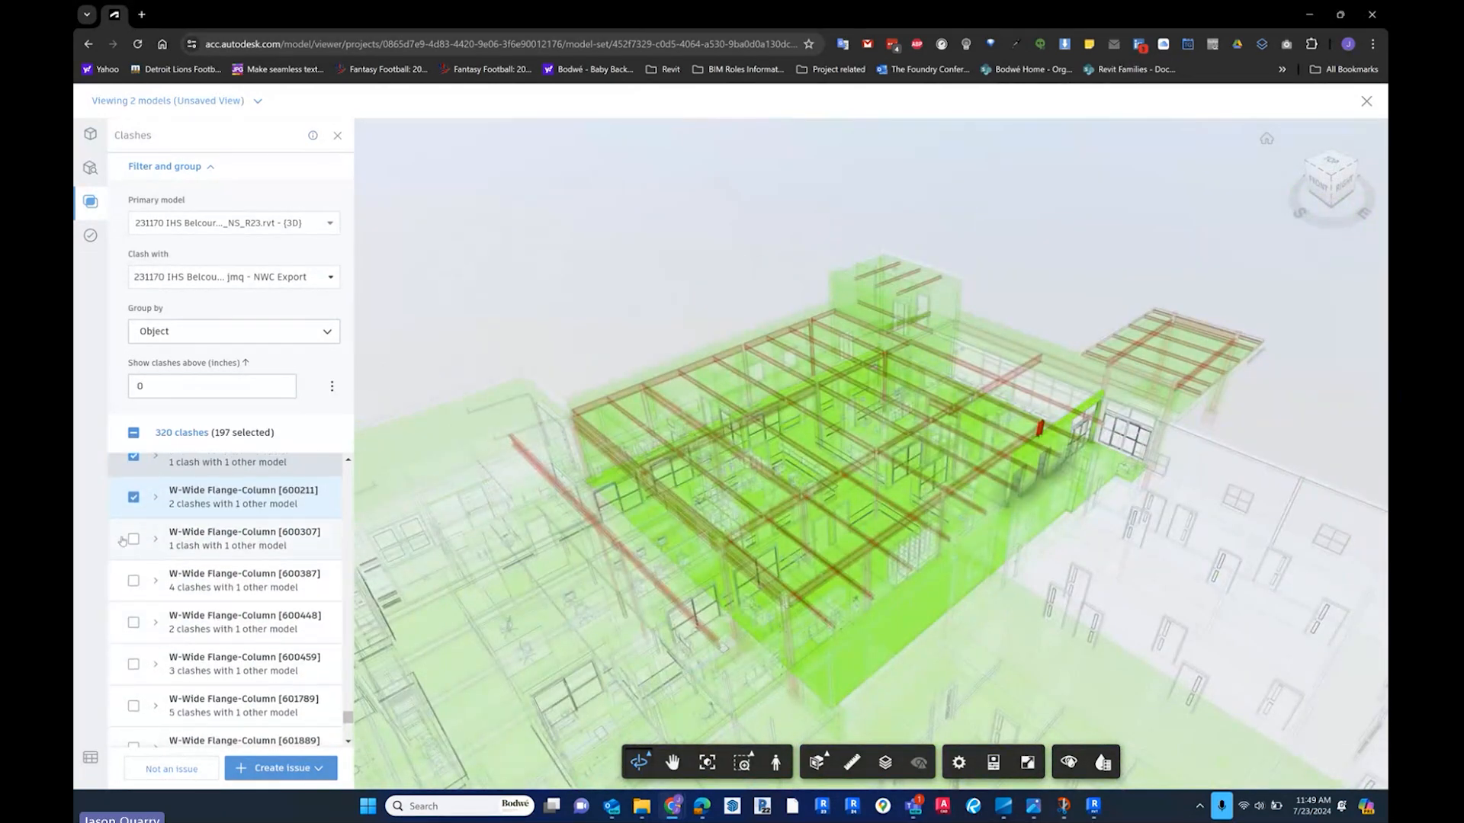
pyautogui.click(133, 539)
pyautogui.click(133, 581)
pyautogui.click(133, 623)
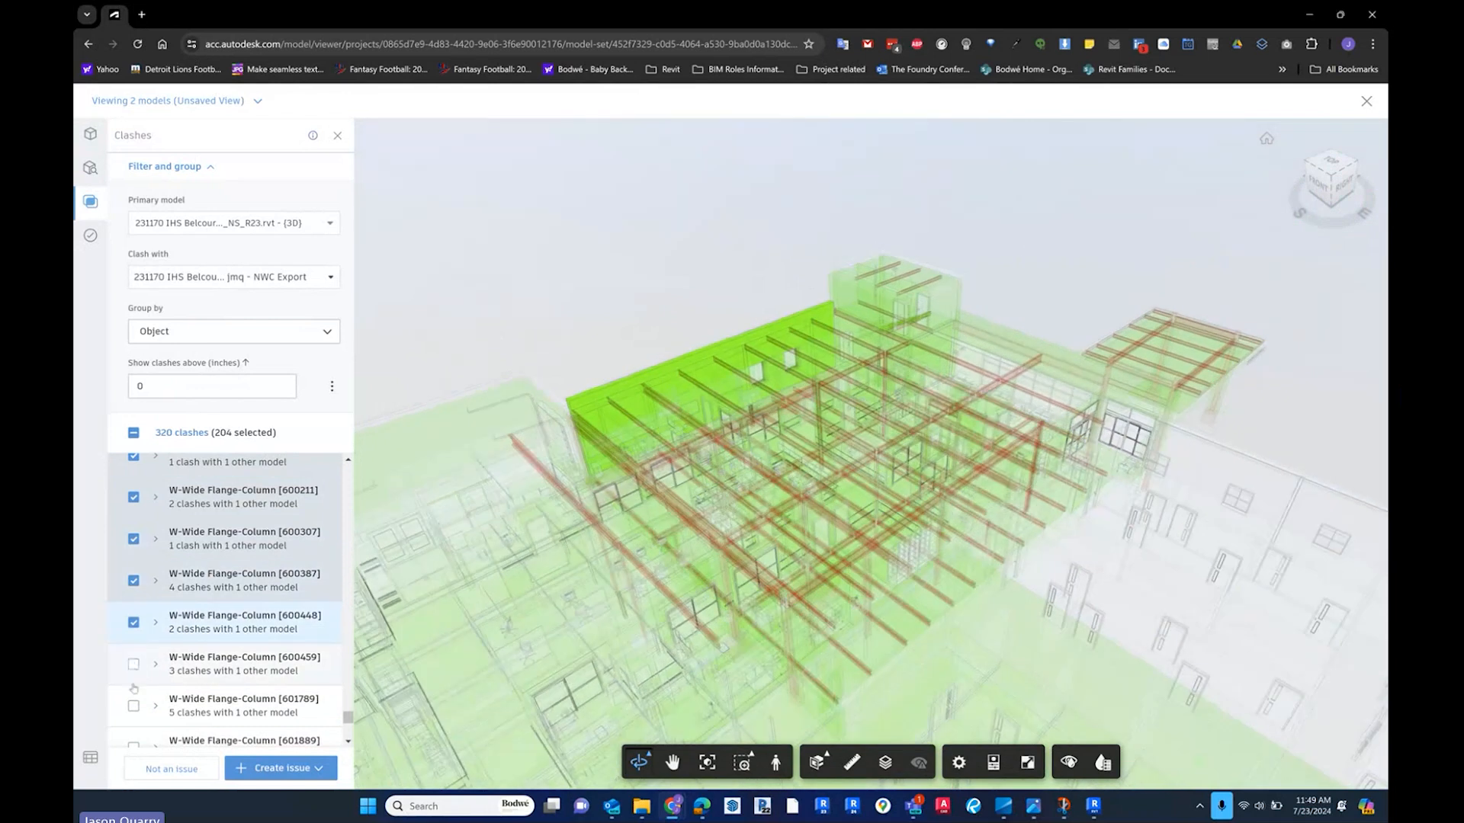
pyautogui.click(134, 664)
pyautogui.click(133, 705)
# - Include the clash groups W-Wide Flange-Column [601889] through [718969] in the selection
pyautogui.scroll(-3, 183, 627)
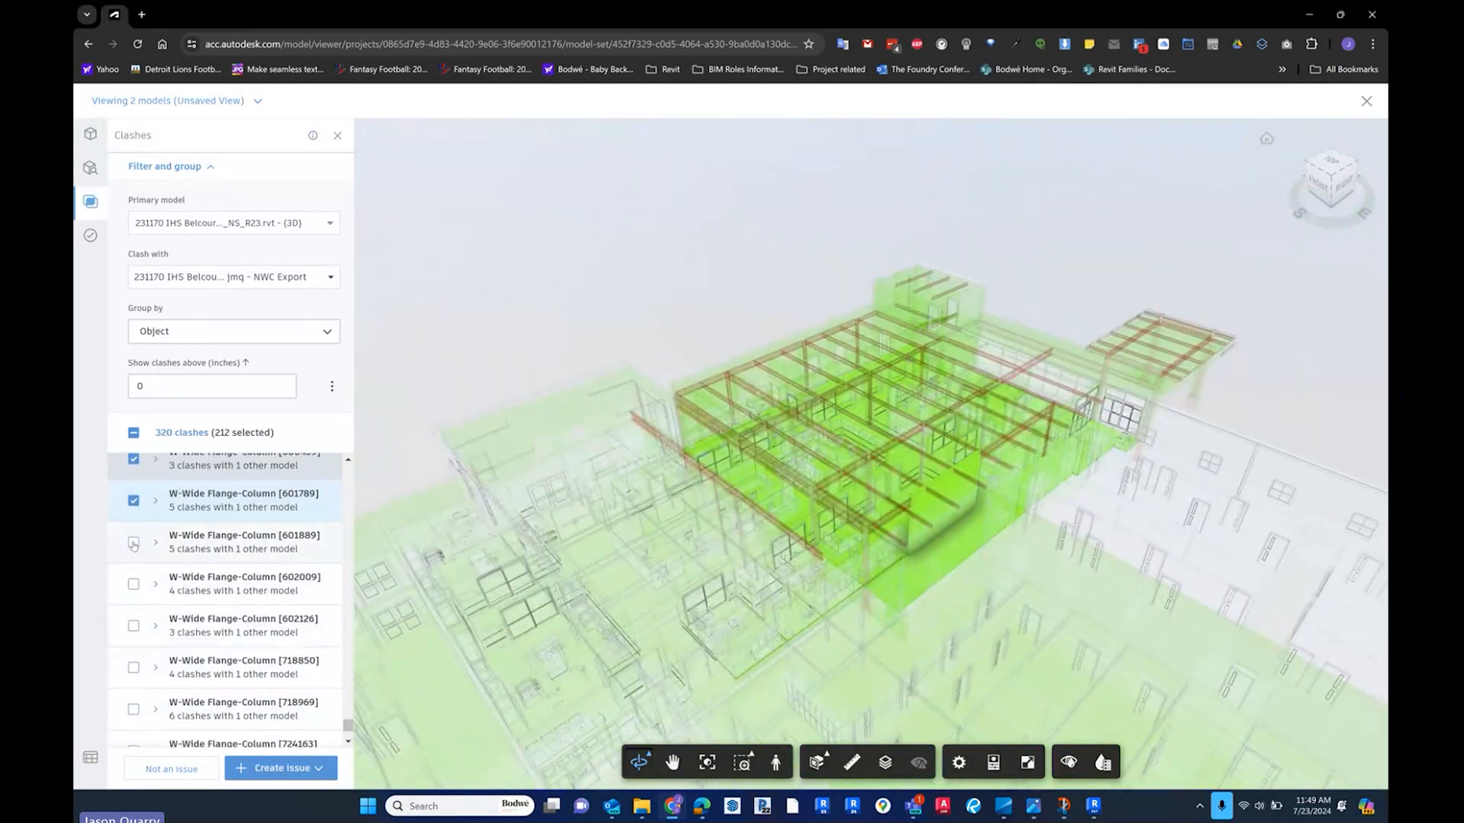
pyautogui.click(134, 542)
pyautogui.click(133, 584)
pyautogui.click(134, 626)
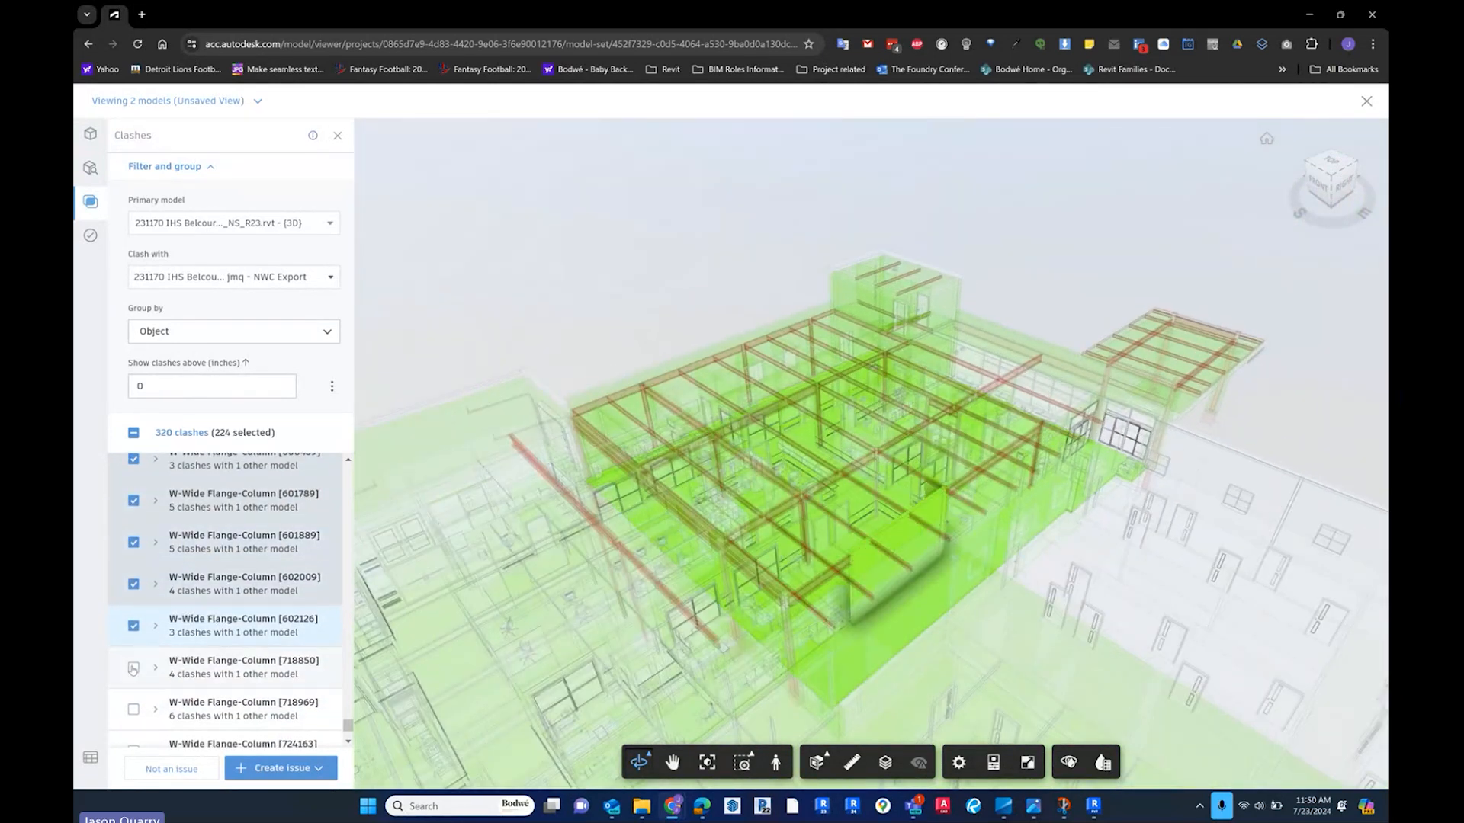
pyautogui.click(133, 667)
pyautogui.click(133, 709)
# - Add W-Wide Flange-Column [724163] and [724299] and Wall Foundation [616300] to the selected clash groups
pyautogui.scroll(-3, 135, 646)
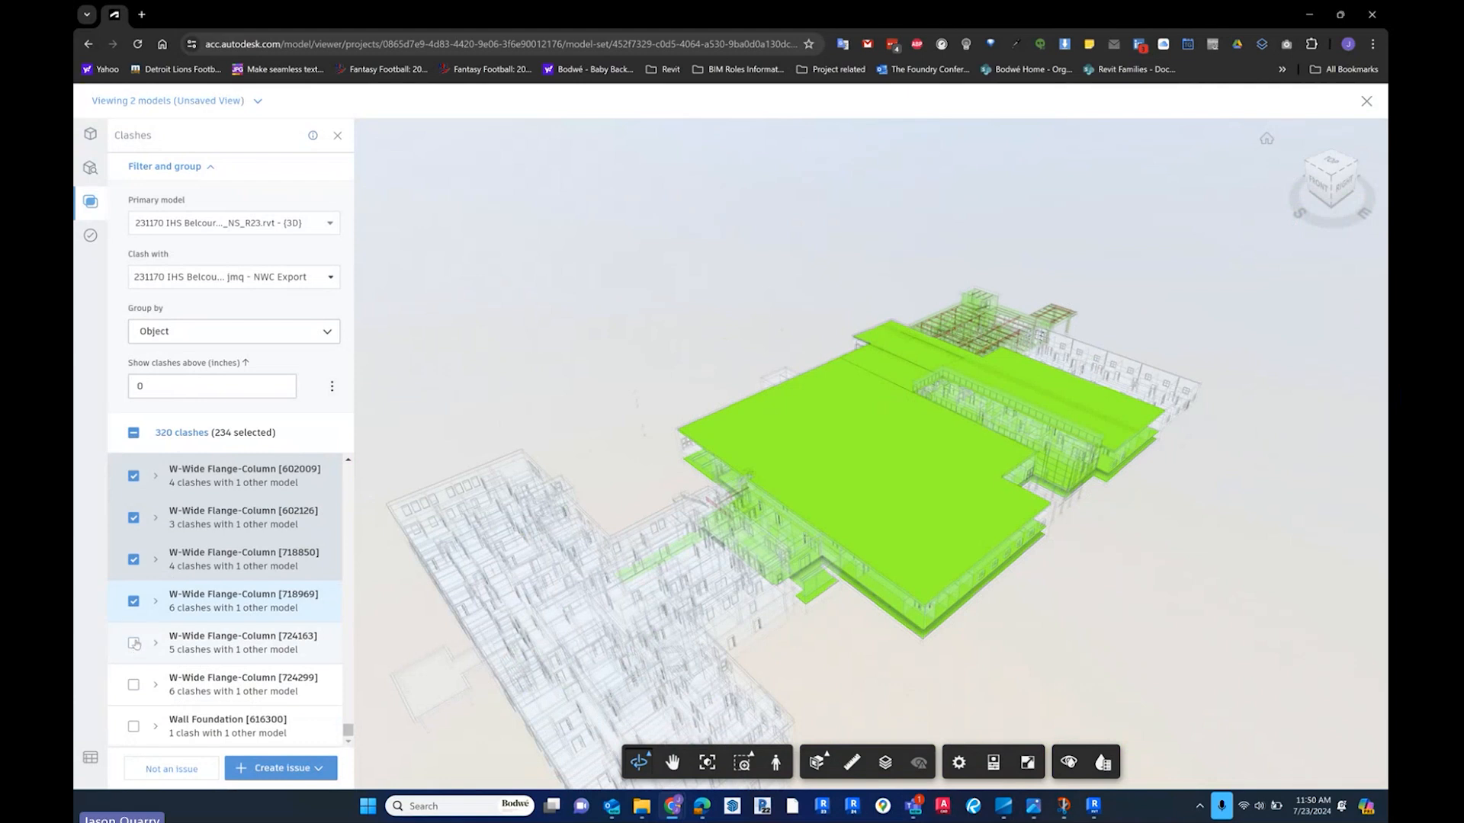
pyautogui.click(133, 642)
pyautogui.click(133, 684)
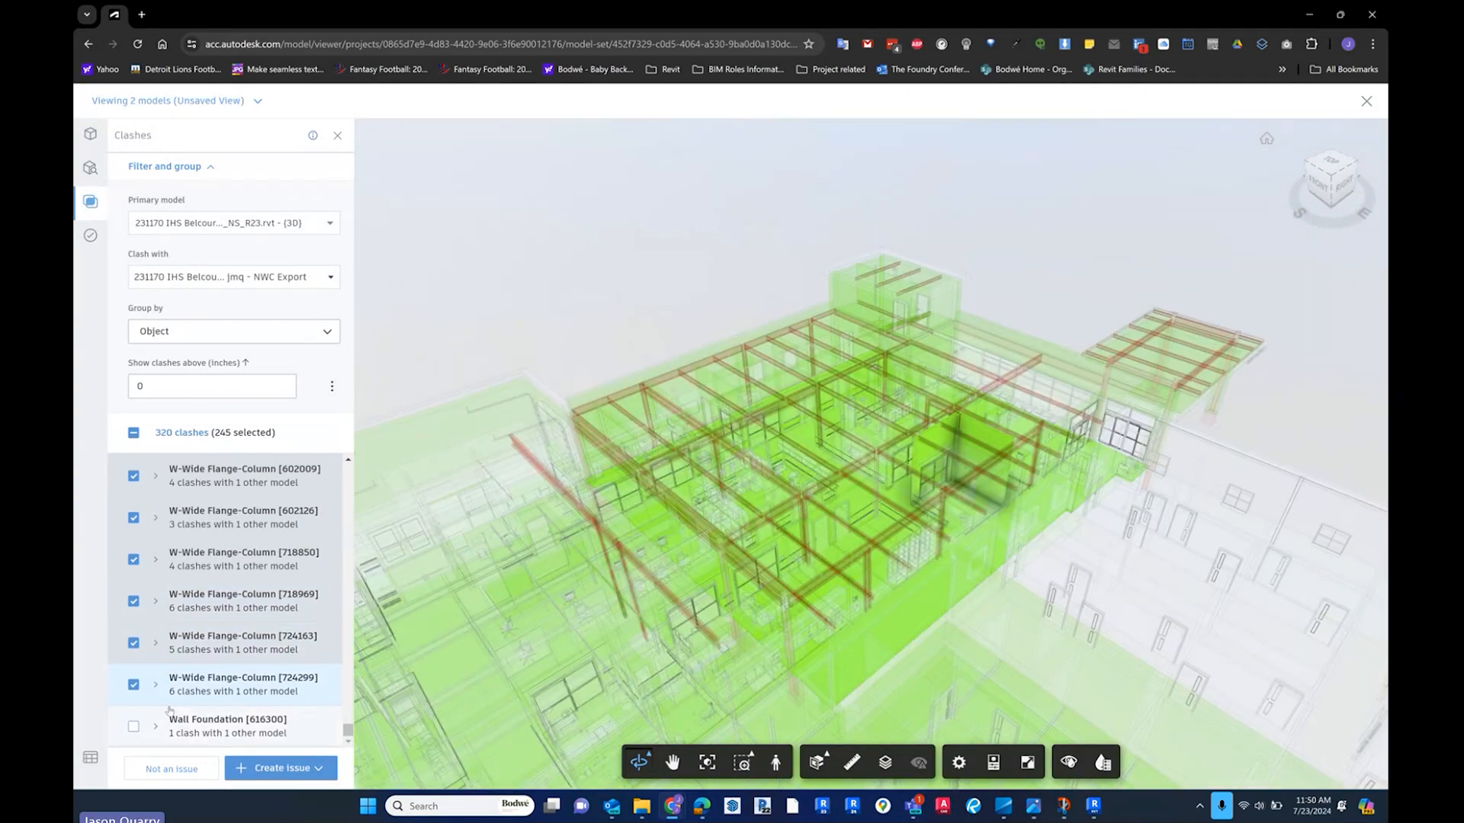
pyautogui.click(134, 726)
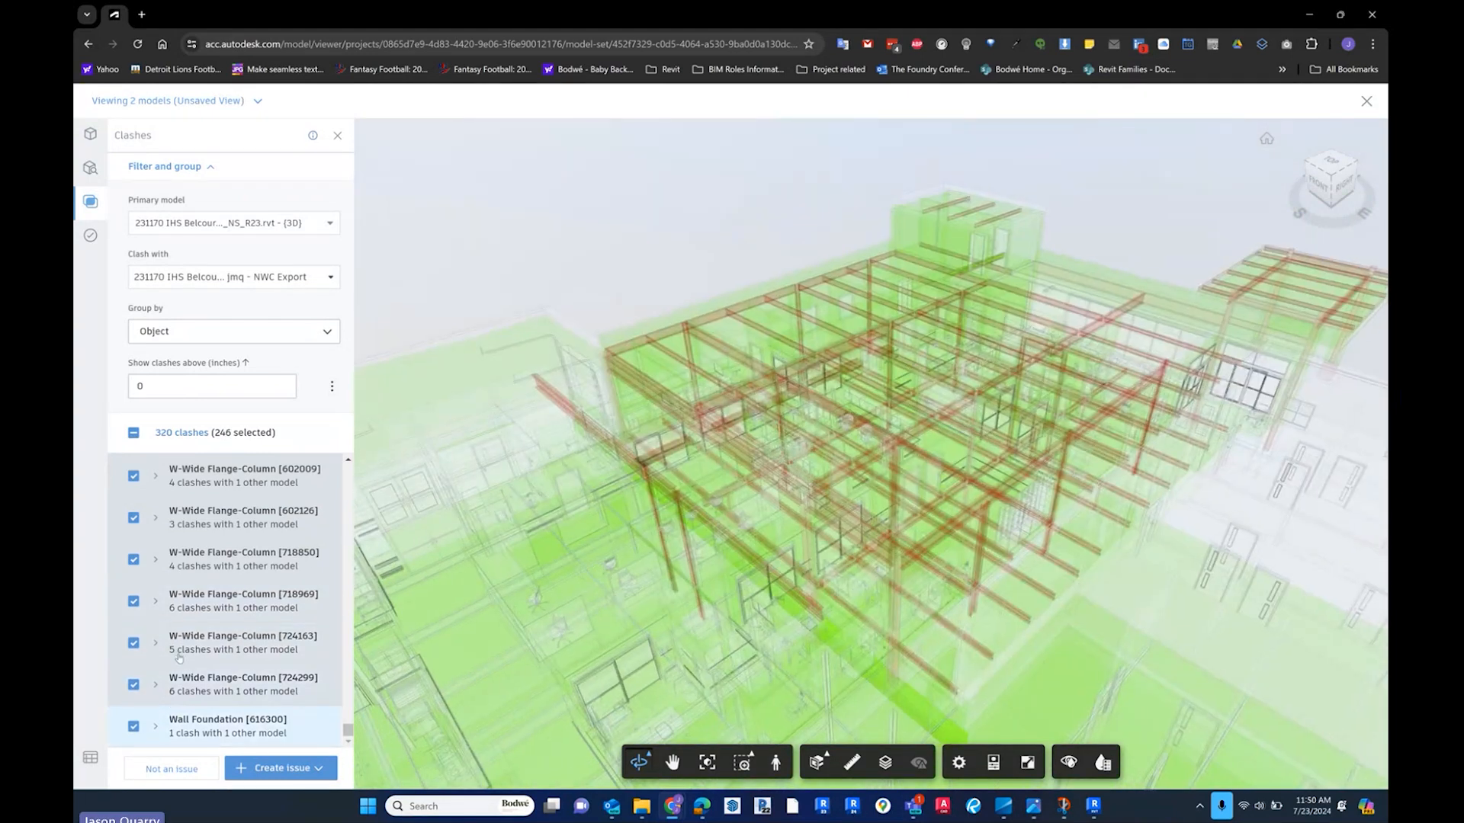
# - Mark the selected clash groups as not an issue with the reason Valid interface
pyautogui.click(157, 767)
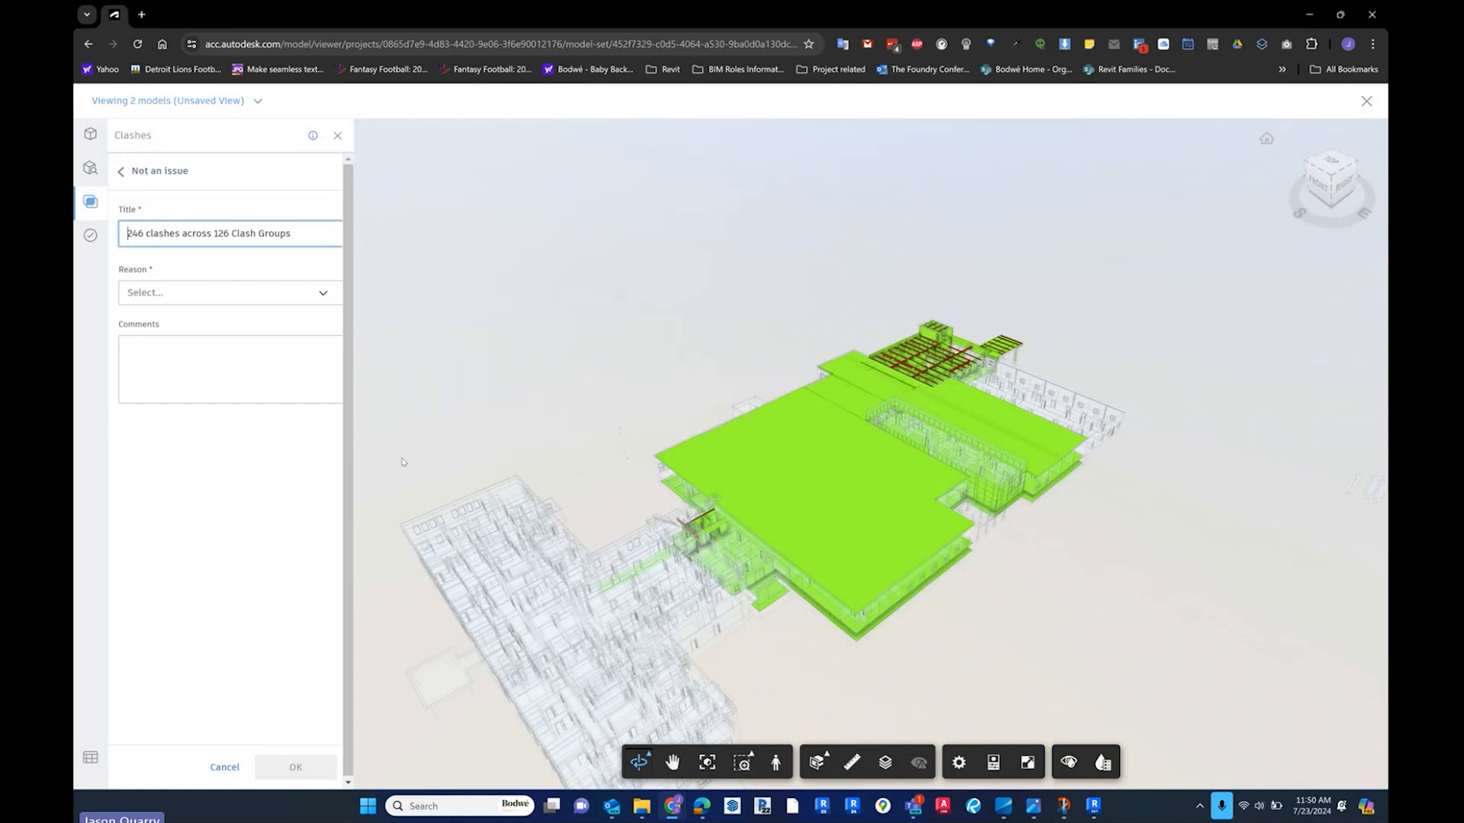
pyautogui.click(307, 290)
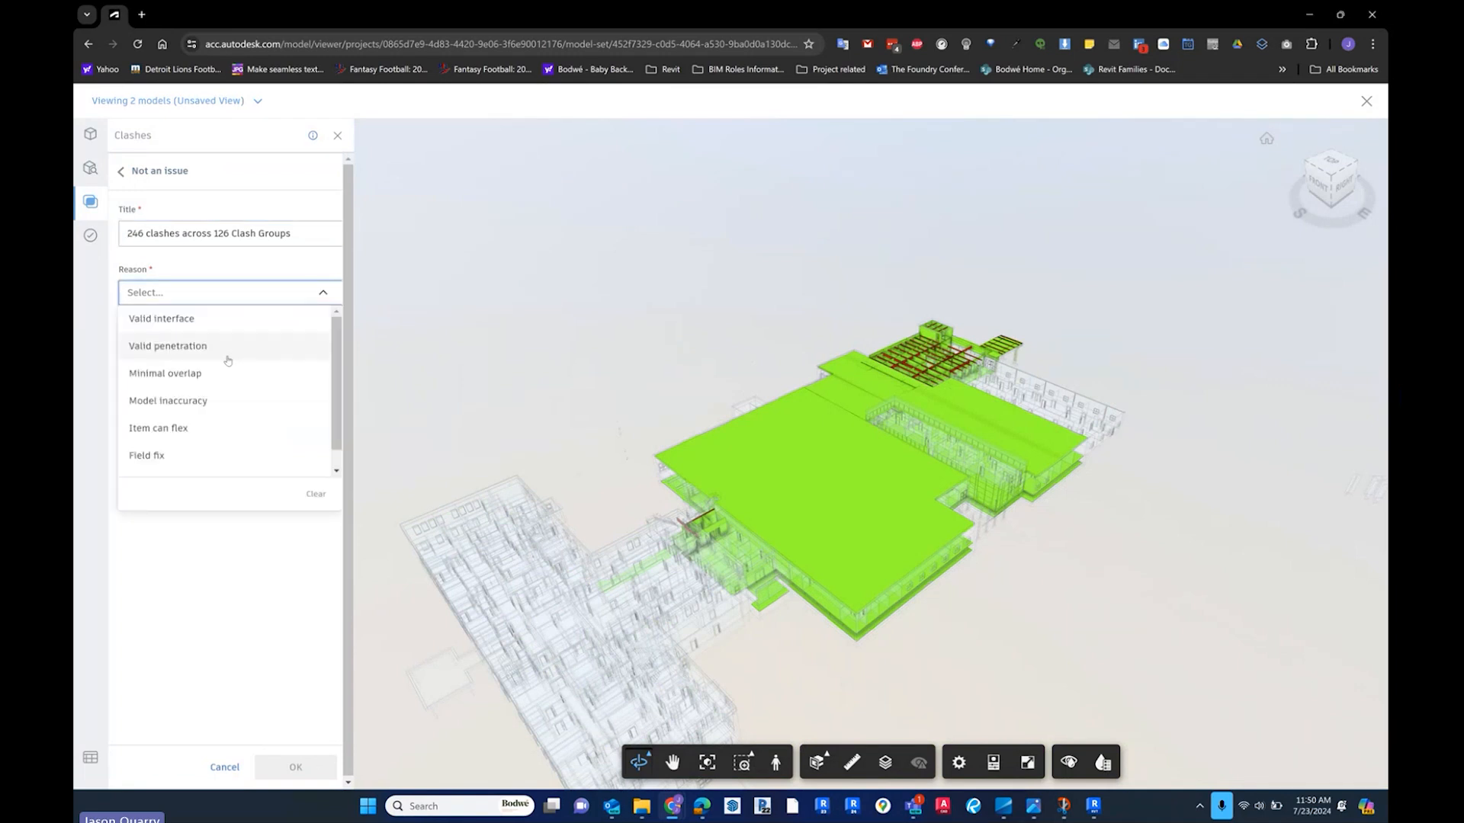
pyautogui.click(191, 325)
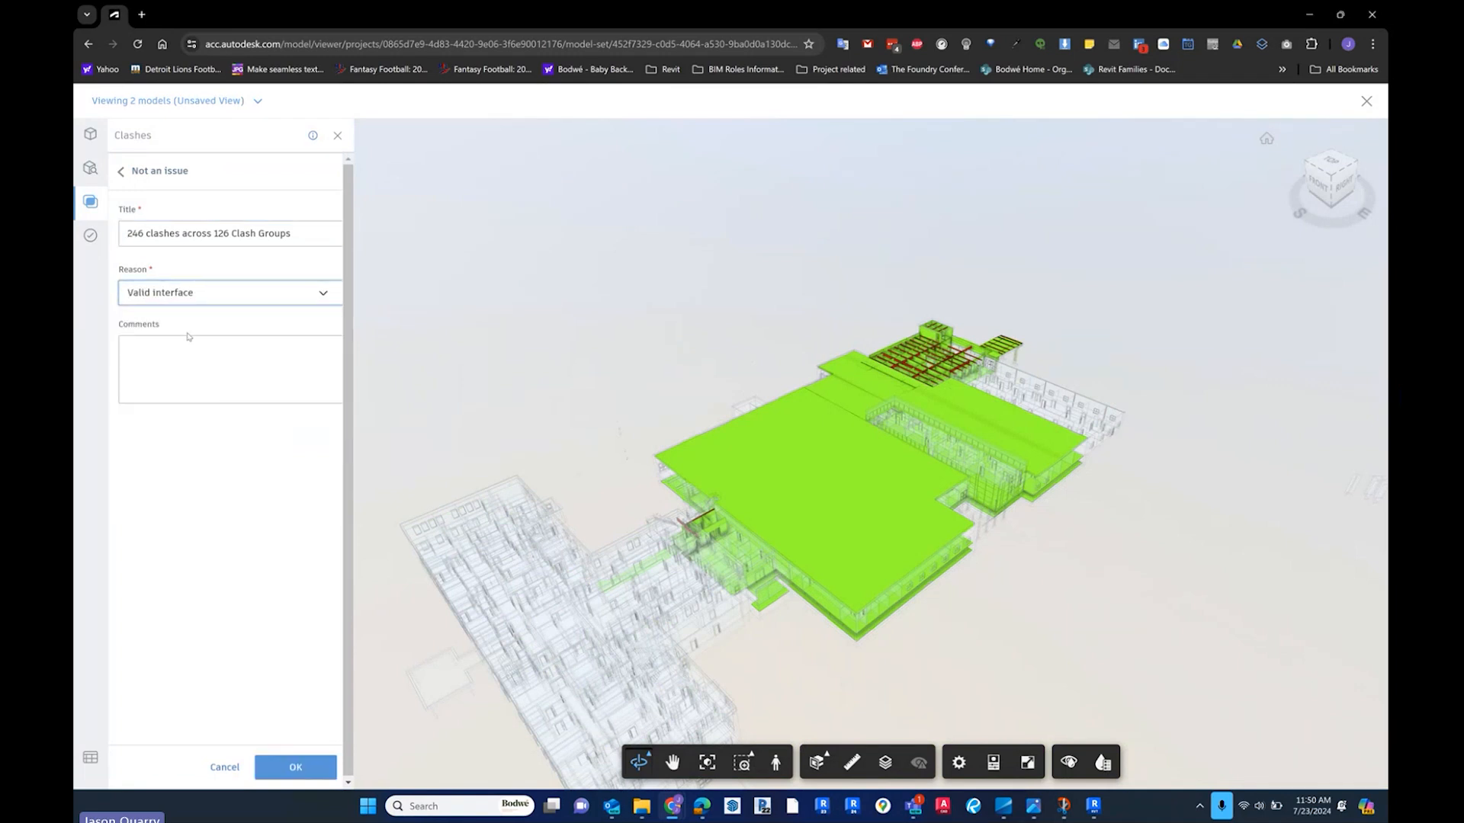
pyautogui.click(295, 768)
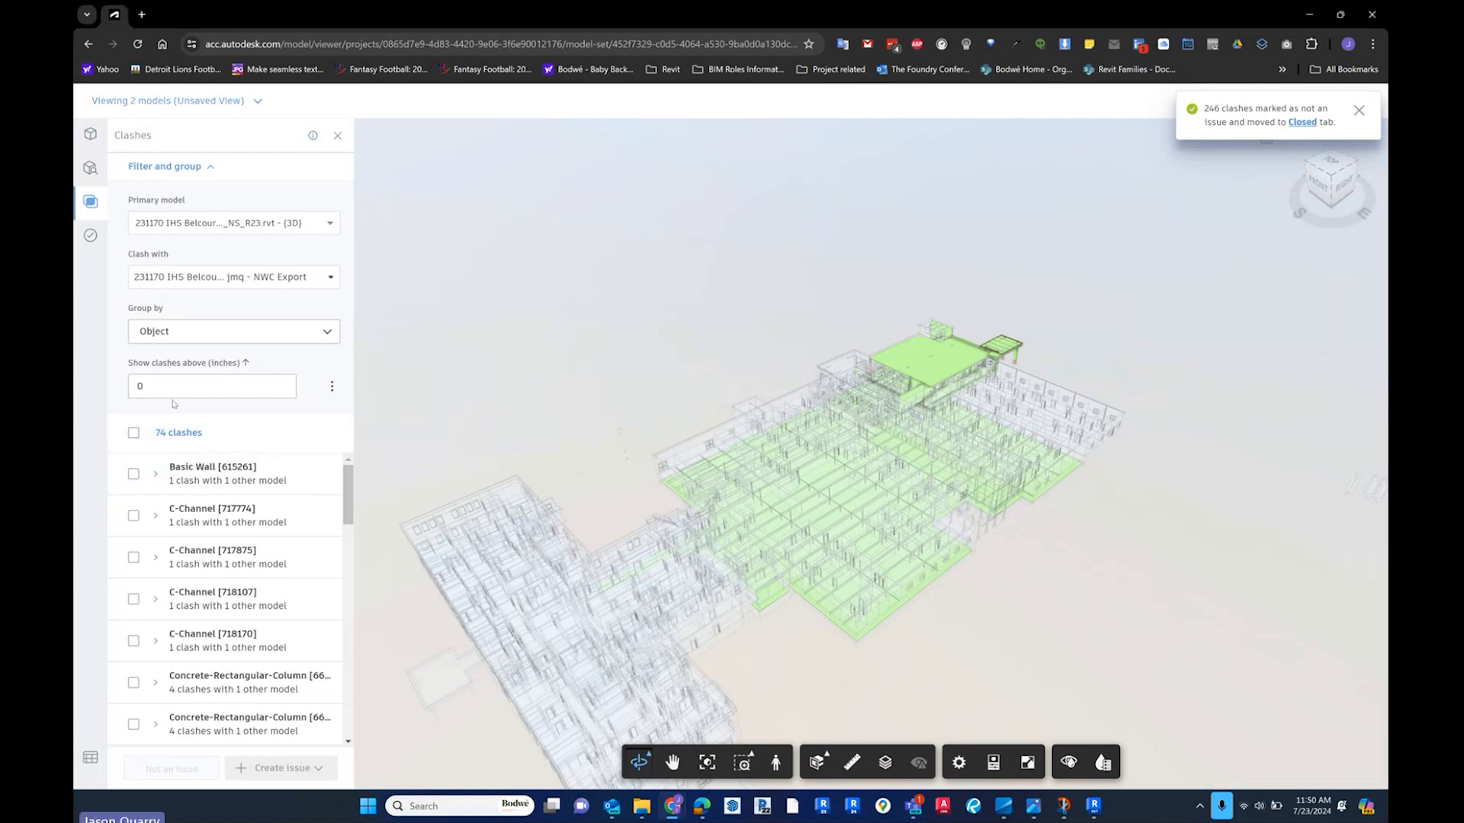
# - Examine the clash between Basic Wall [615261] and Basic Wall [6698781] in the 3D model around the building's foundation
pyautogui.scroll(-1, 137, 486)
pyautogui.click(137, 485)
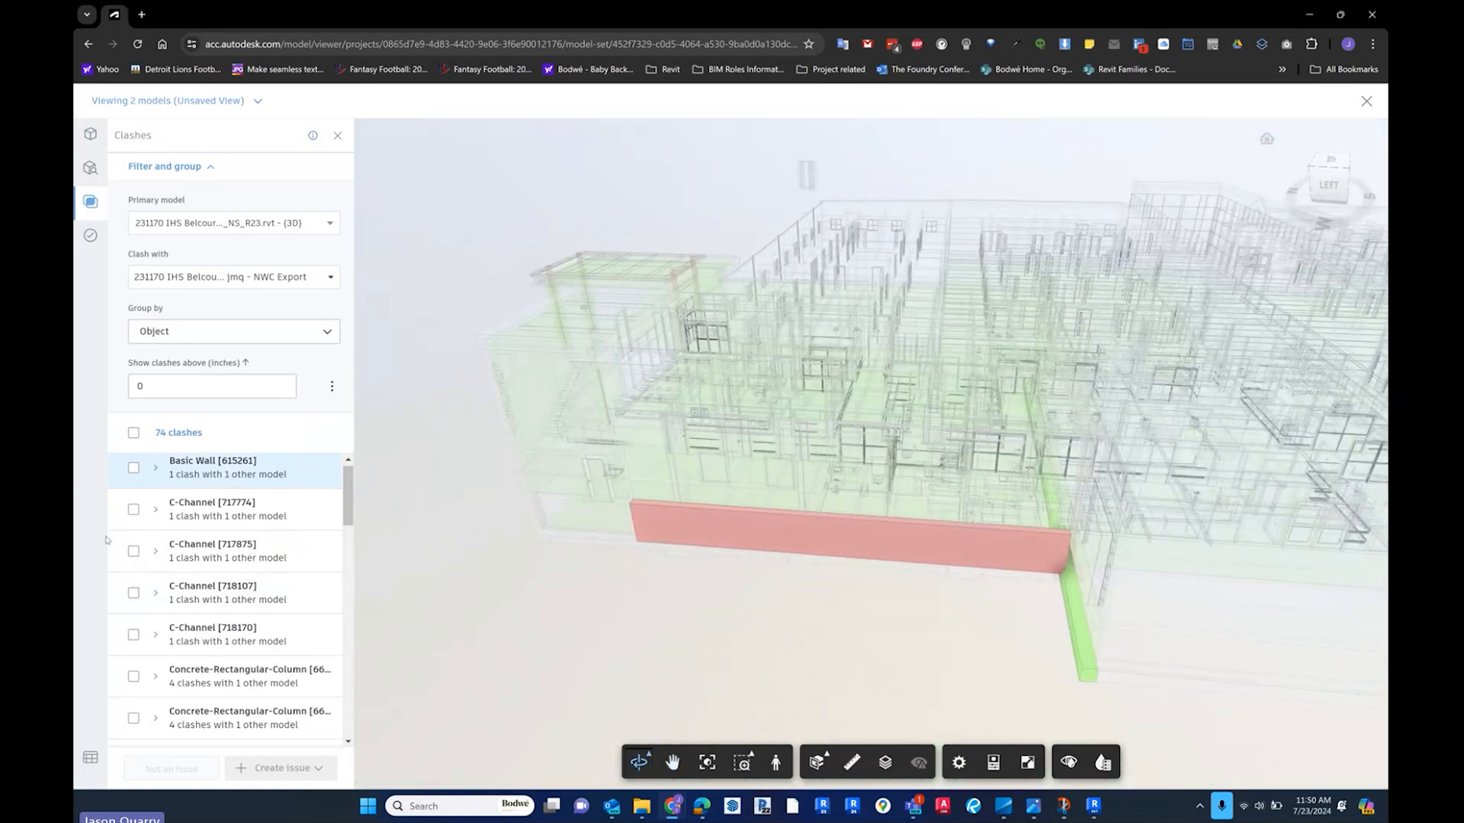
pyautogui.click(156, 469)
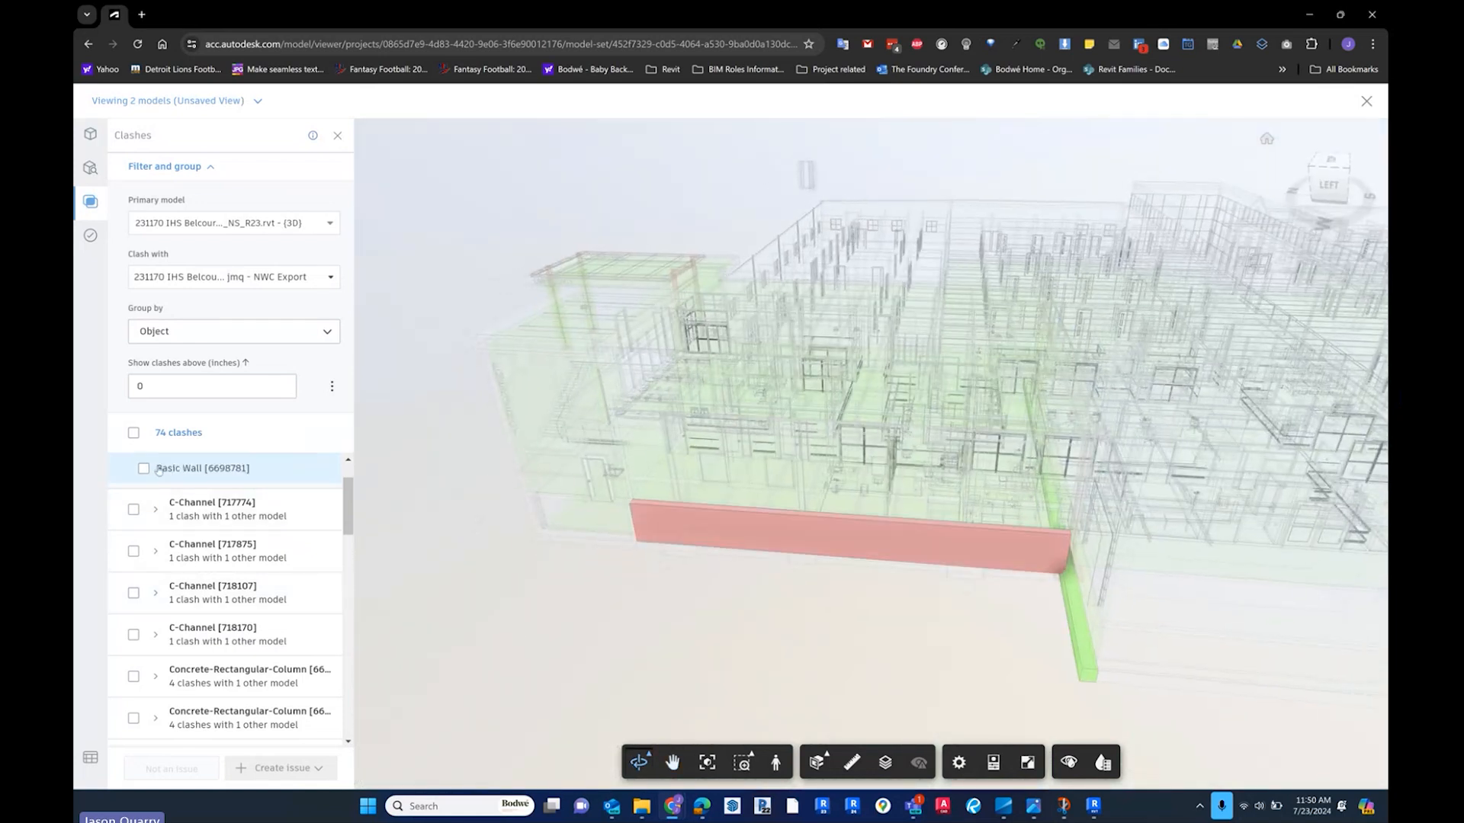
pyautogui.scroll(1, 164, 509)
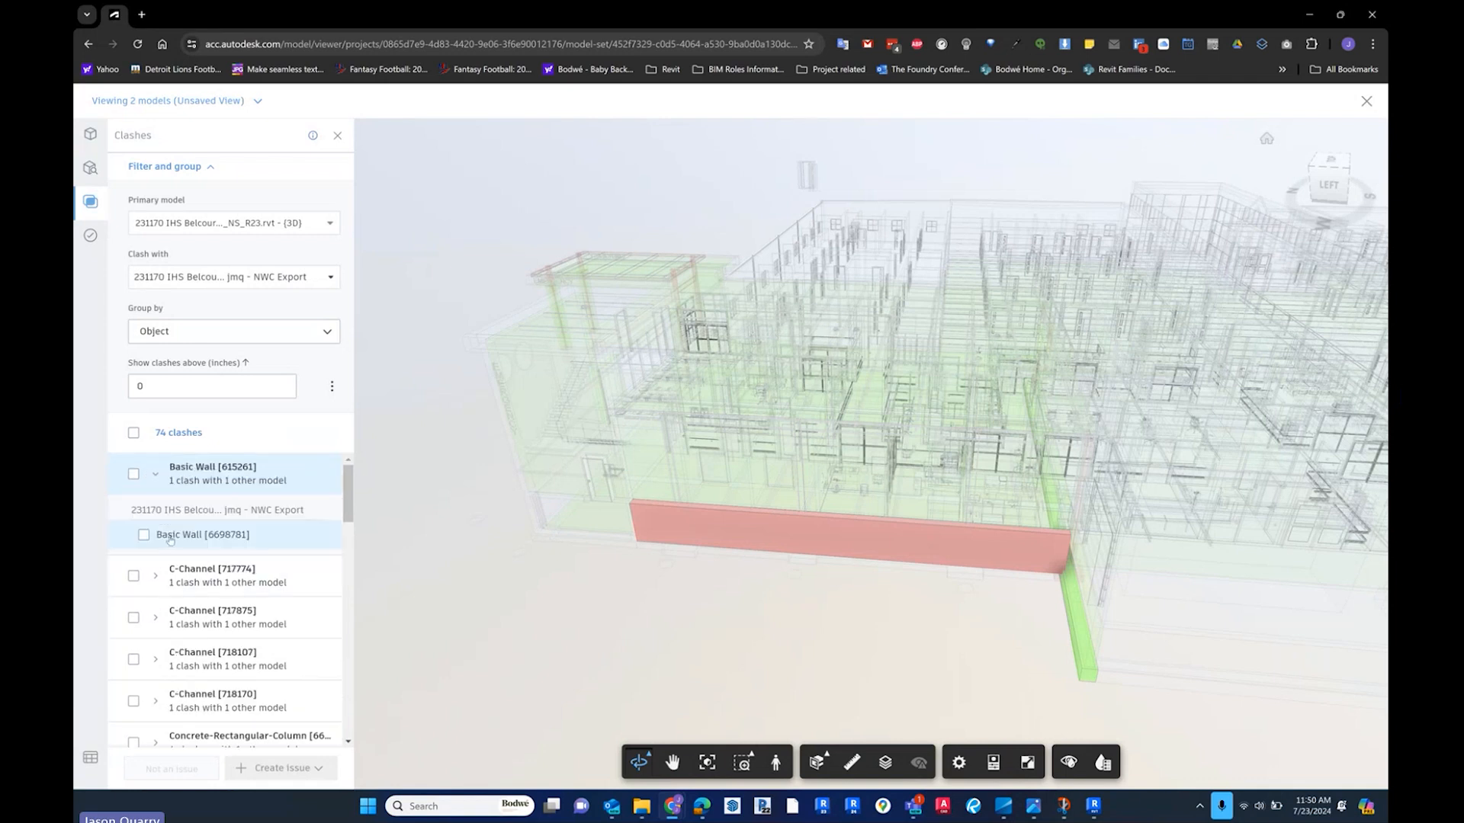
pyautogui.click(170, 540)
pyautogui.moveTo(877, 607); pyautogui.dragTo(1256, 543)
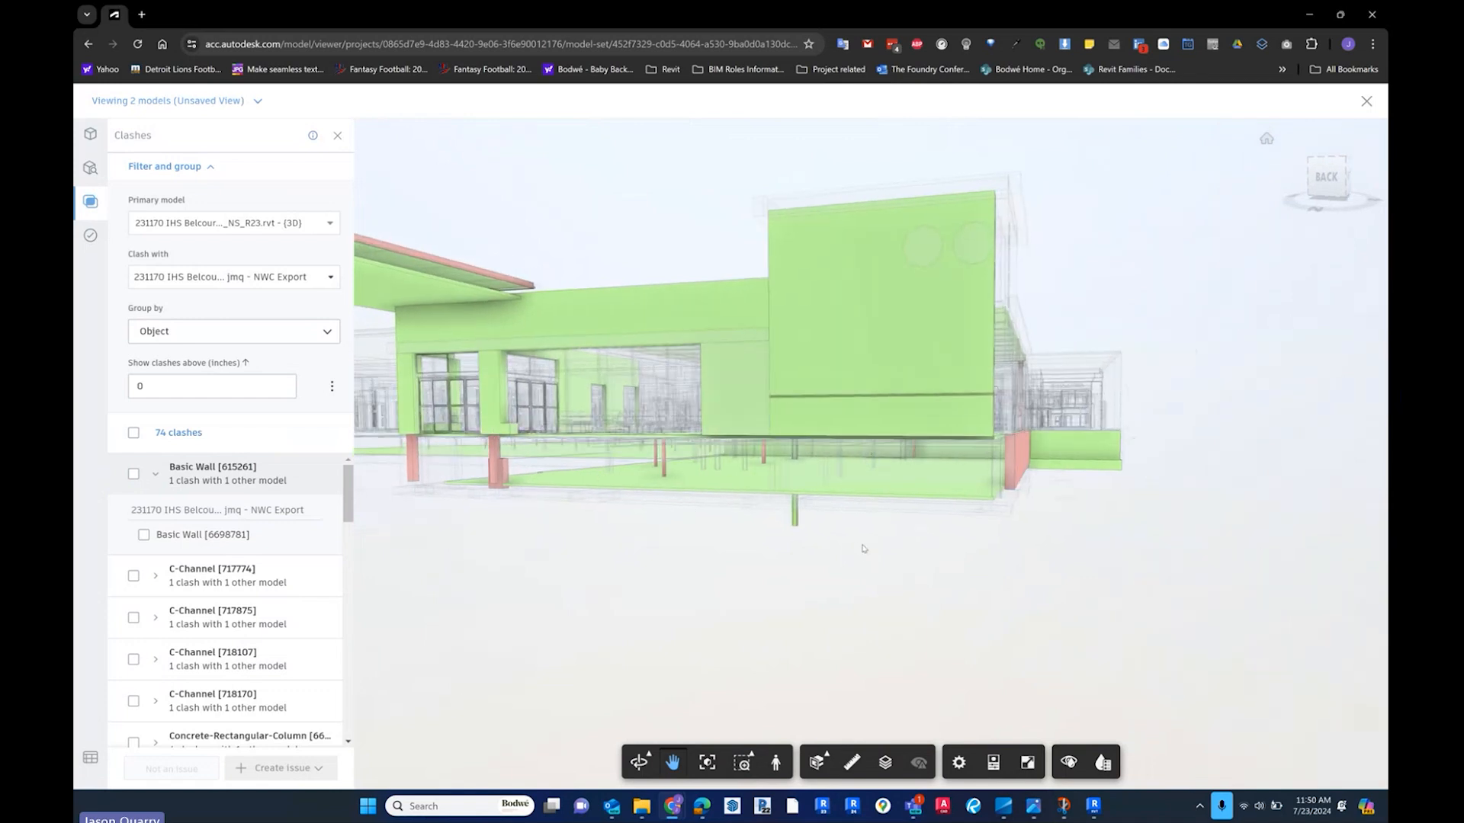
pyautogui.scroll(5, 495, 434)
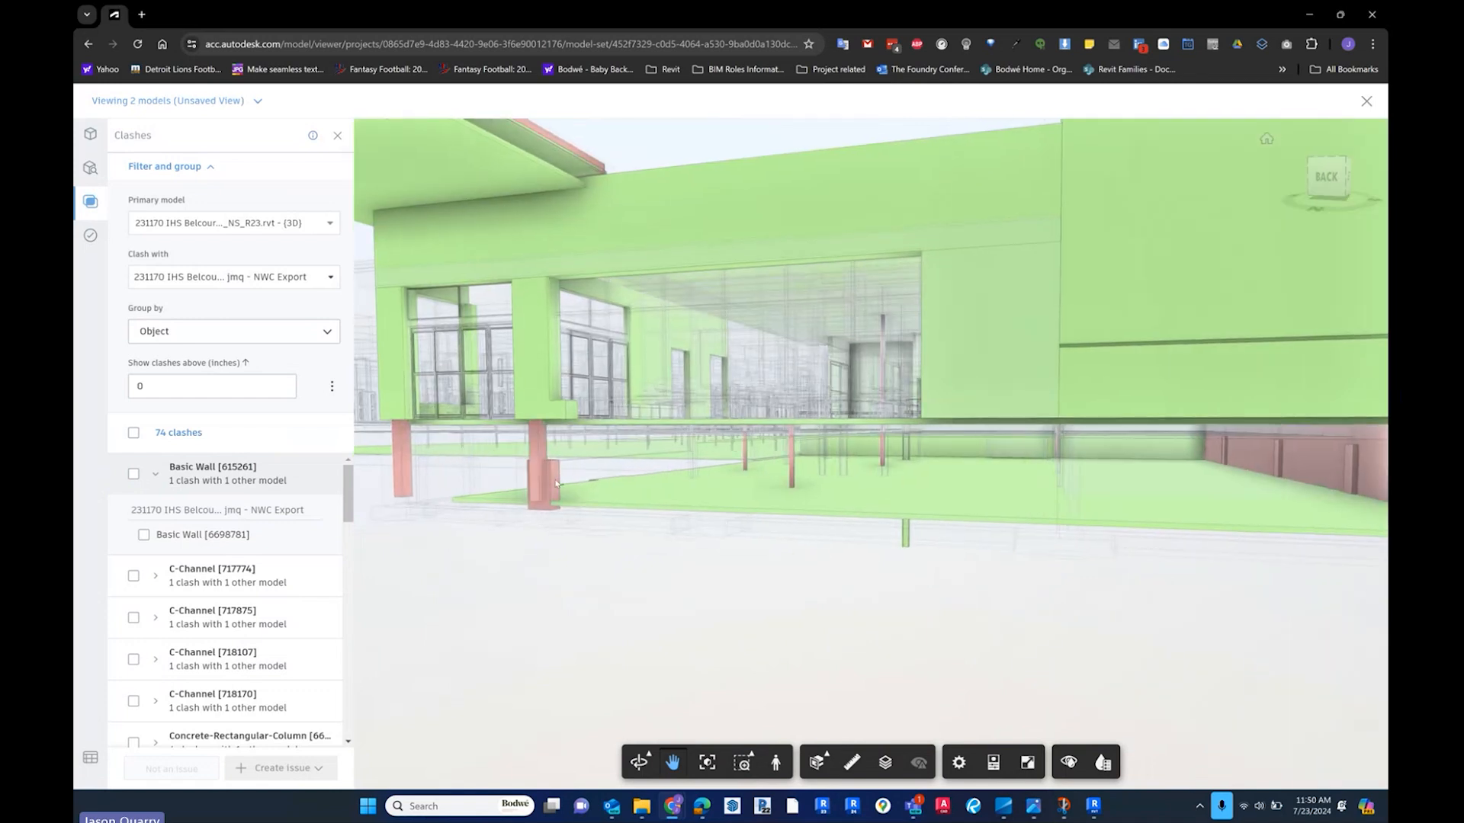
pyautogui.scroll(-3, 571, 495)
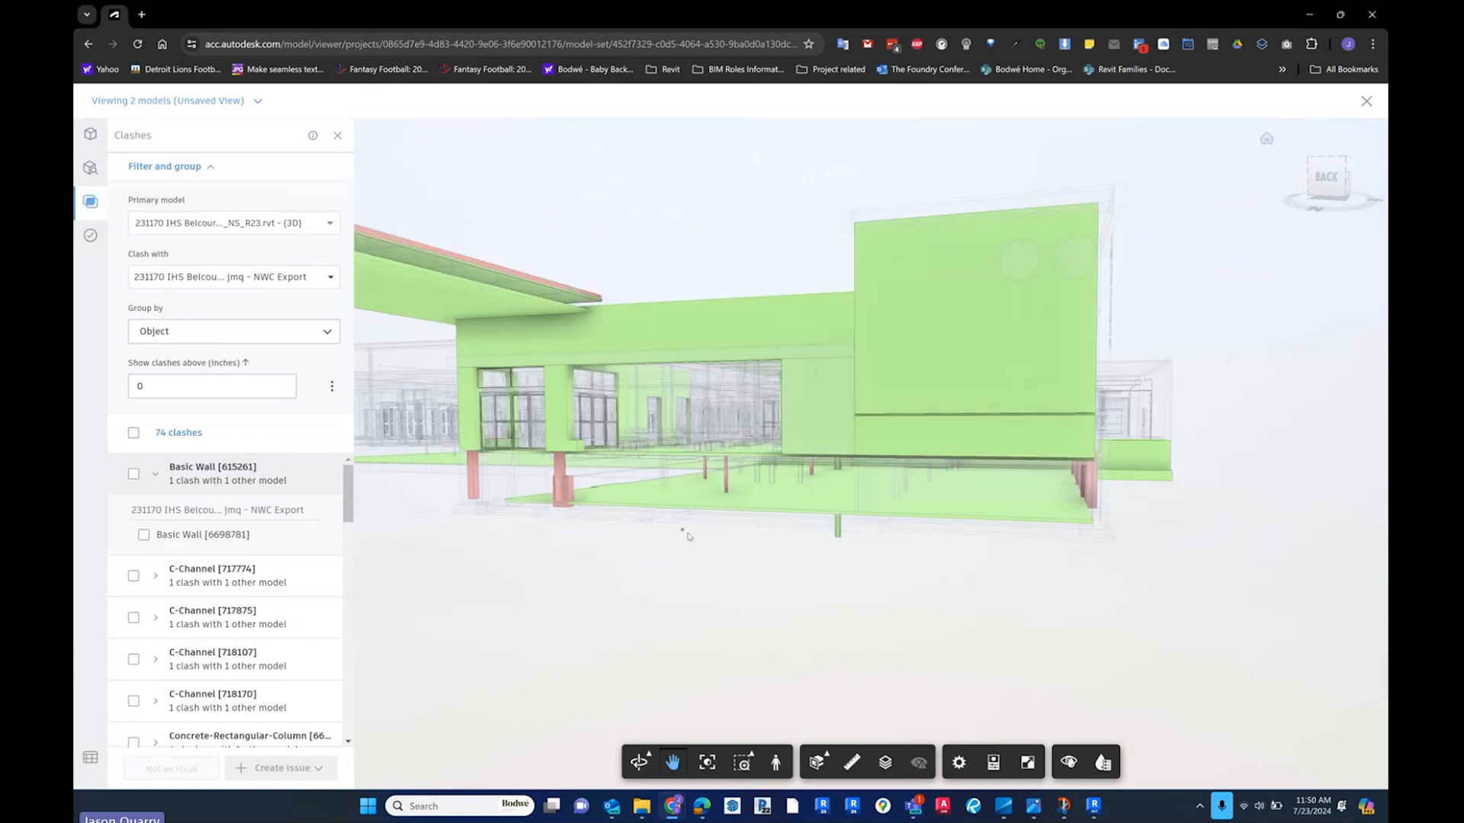
# - Select the Basic Wall [615261] clash group and the C-Channel groups [717774] through [718170], checking the canopy clashes in the model
pyautogui.click(133, 474)
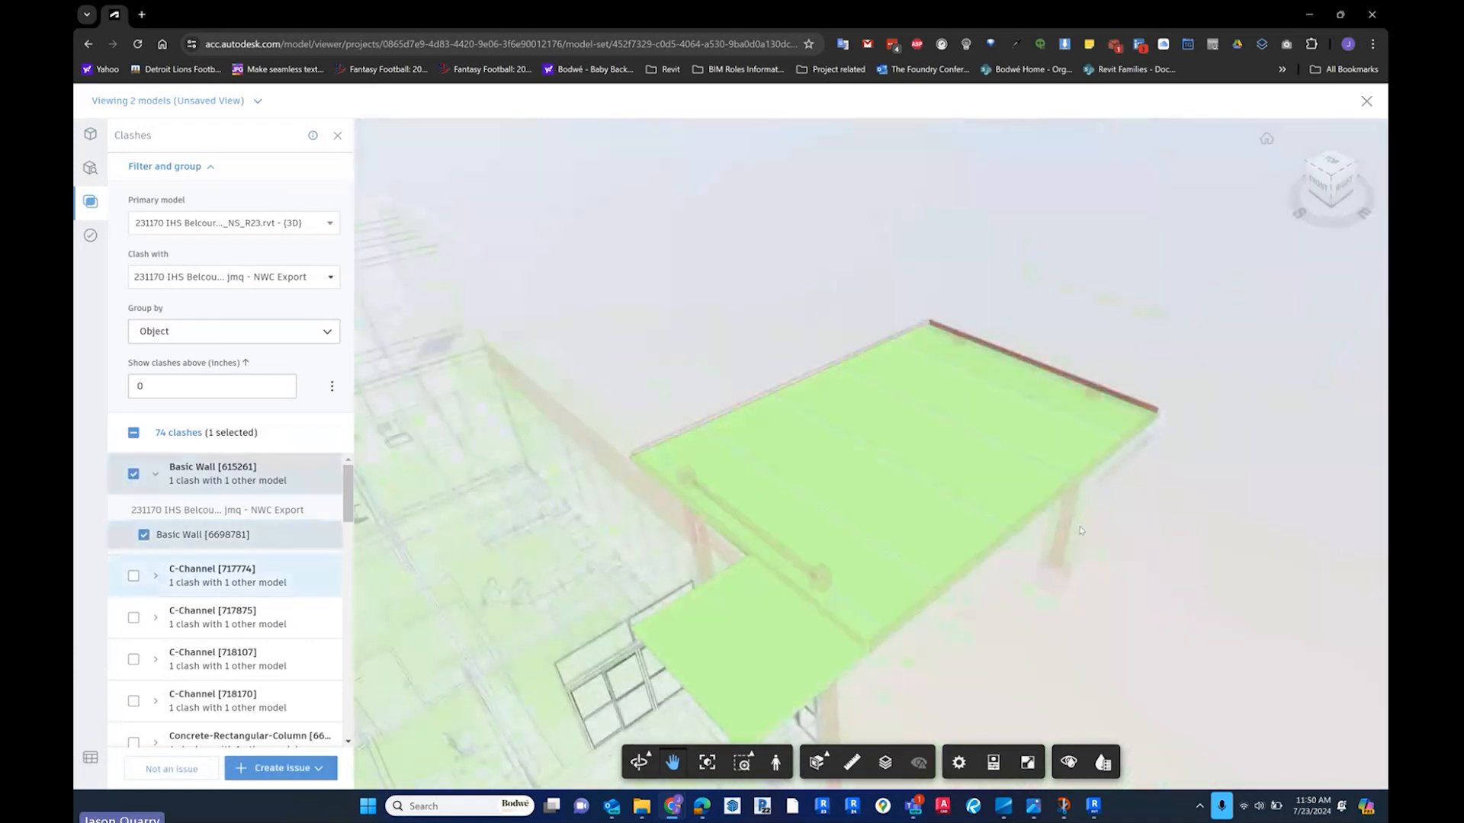
pyautogui.keyDown('shift'); pyautogui.moveTo(1071, 532); pyautogui.dragTo(661, 501, button='middle'); pyautogui.keyUp('shift')
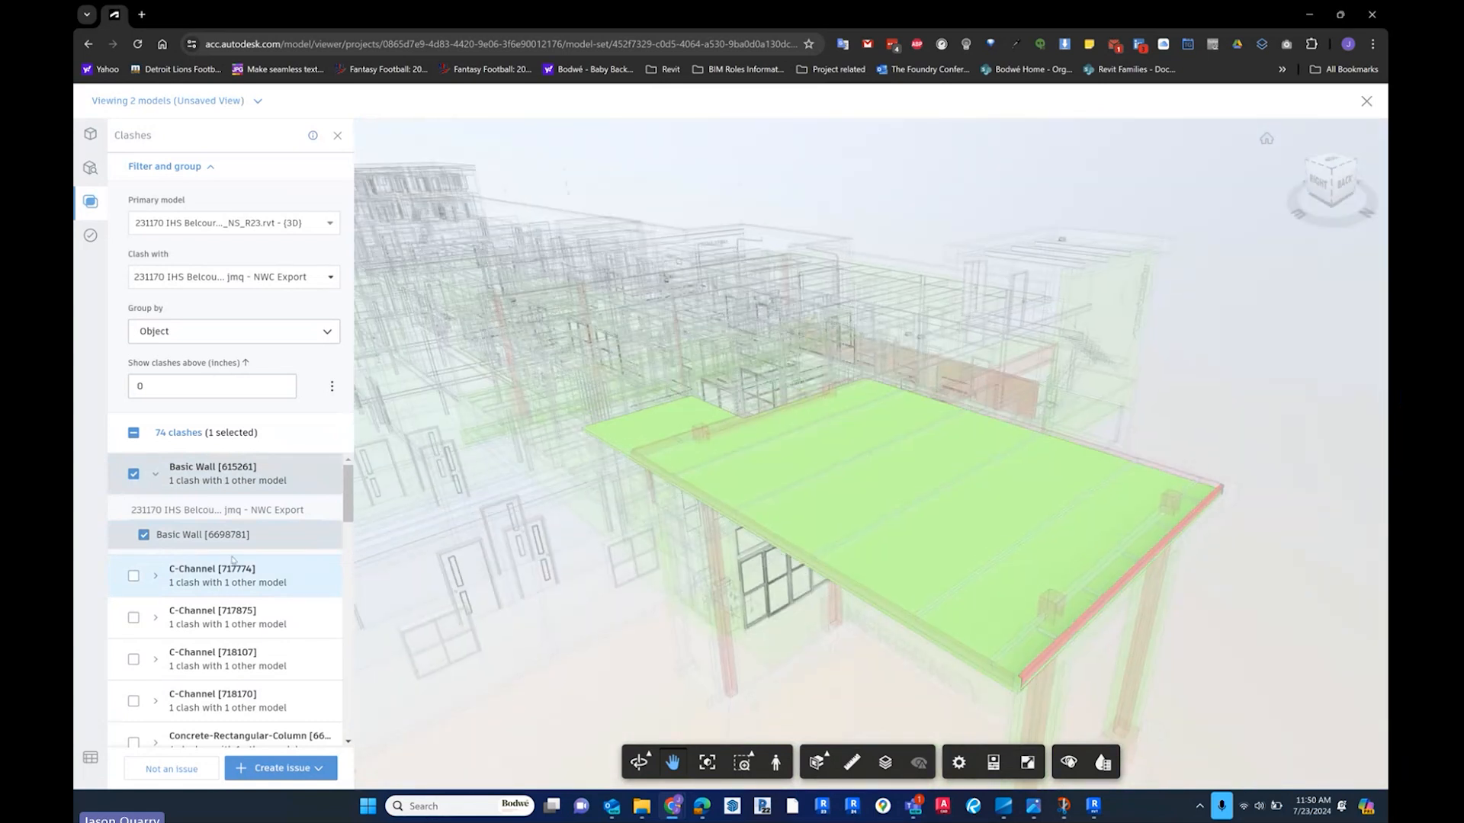
pyautogui.click(133, 577)
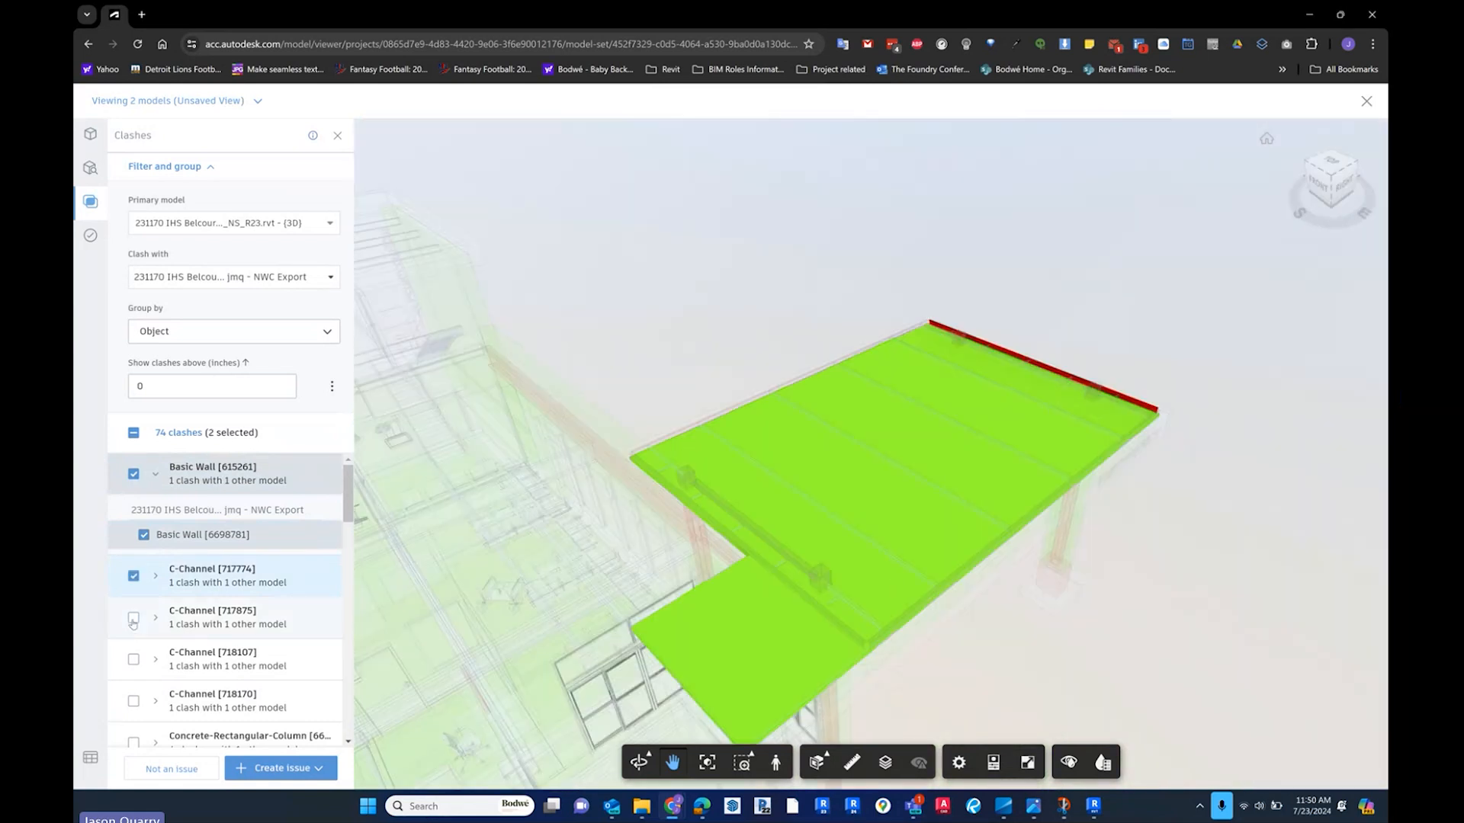
pyautogui.click(133, 617)
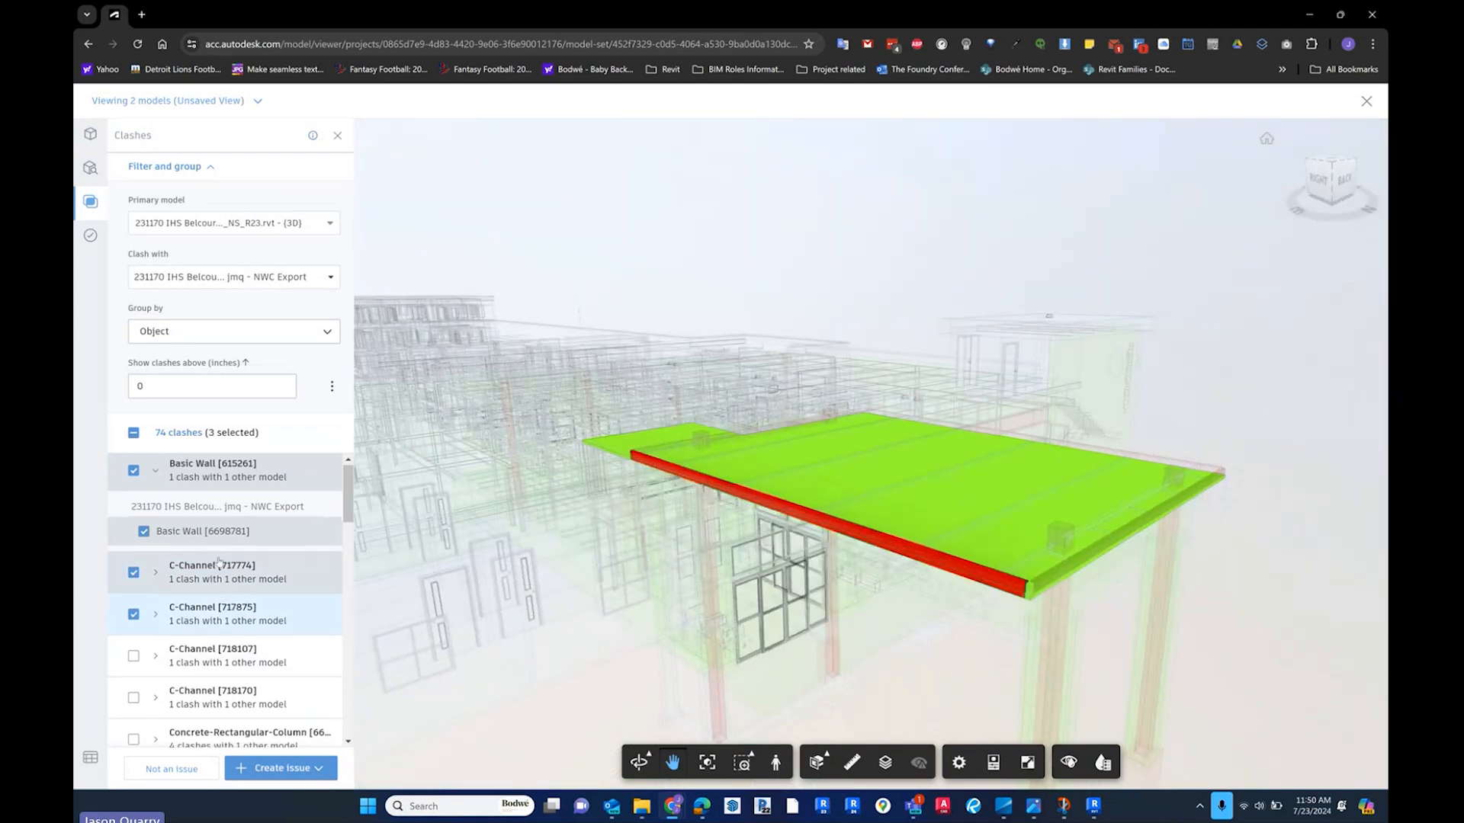
pyautogui.scroll(-4, 190, 549)
pyautogui.scroll(1, 154, 554)
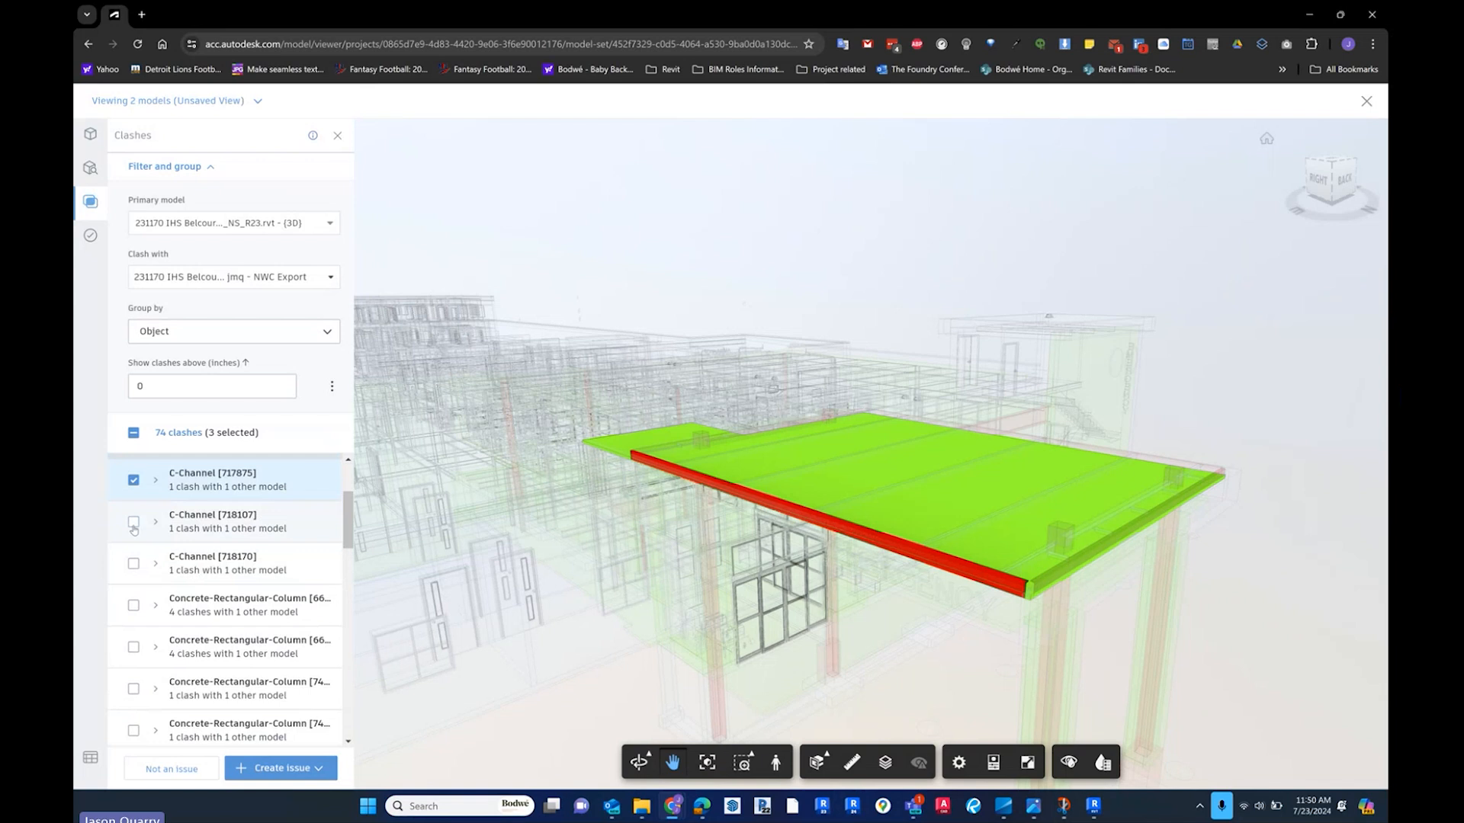
pyautogui.click(133, 522)
pyautogui.click(134, 563)
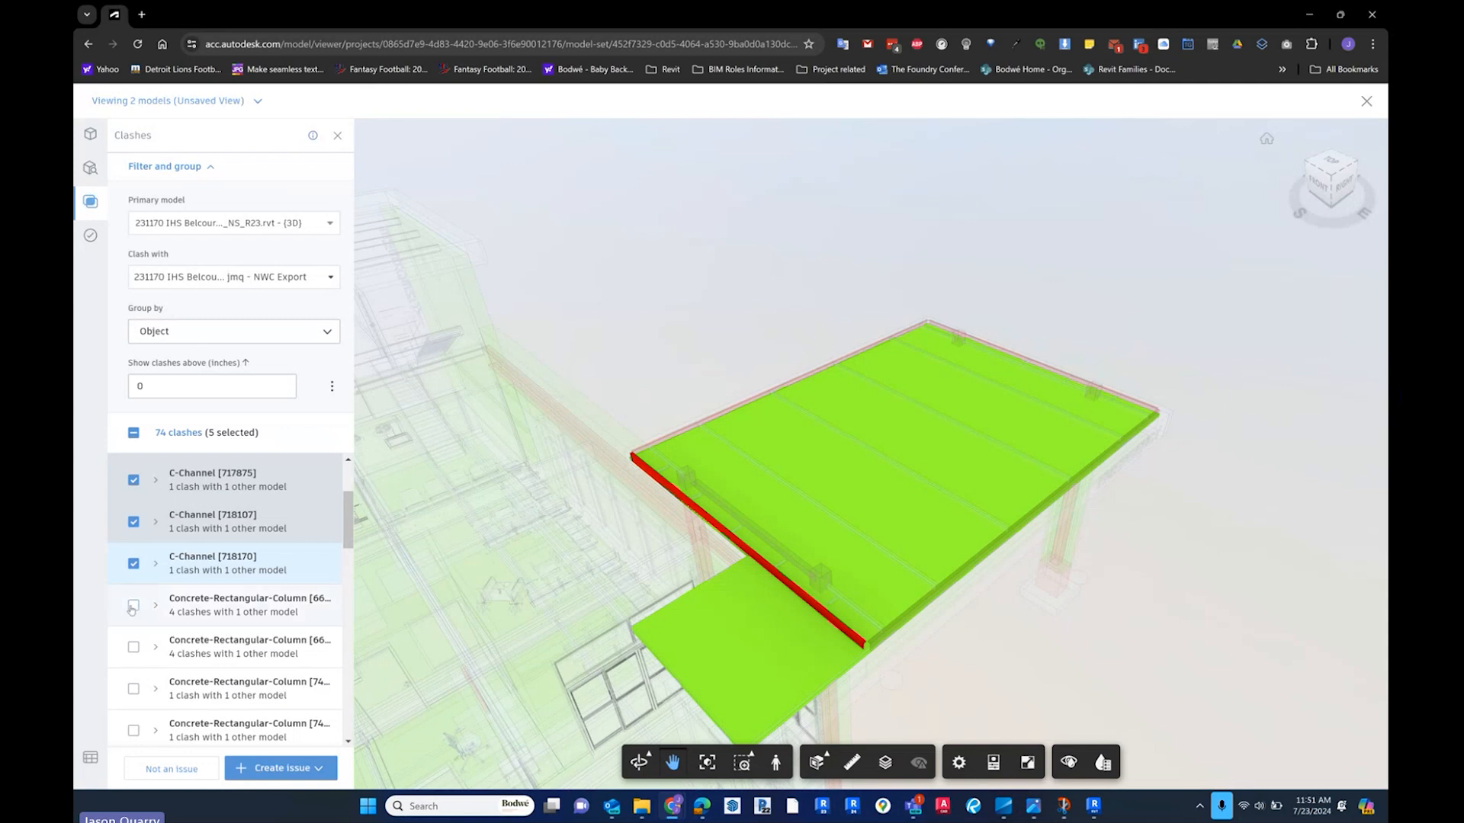
# - Add all the Concrete-Rectangular-Column clash groups to the selection
pyautogui.keyDown('shift'); pyautogui.click(133, 647); pyautogui.keyUp('shift')
pyautogui.click(134, 689)
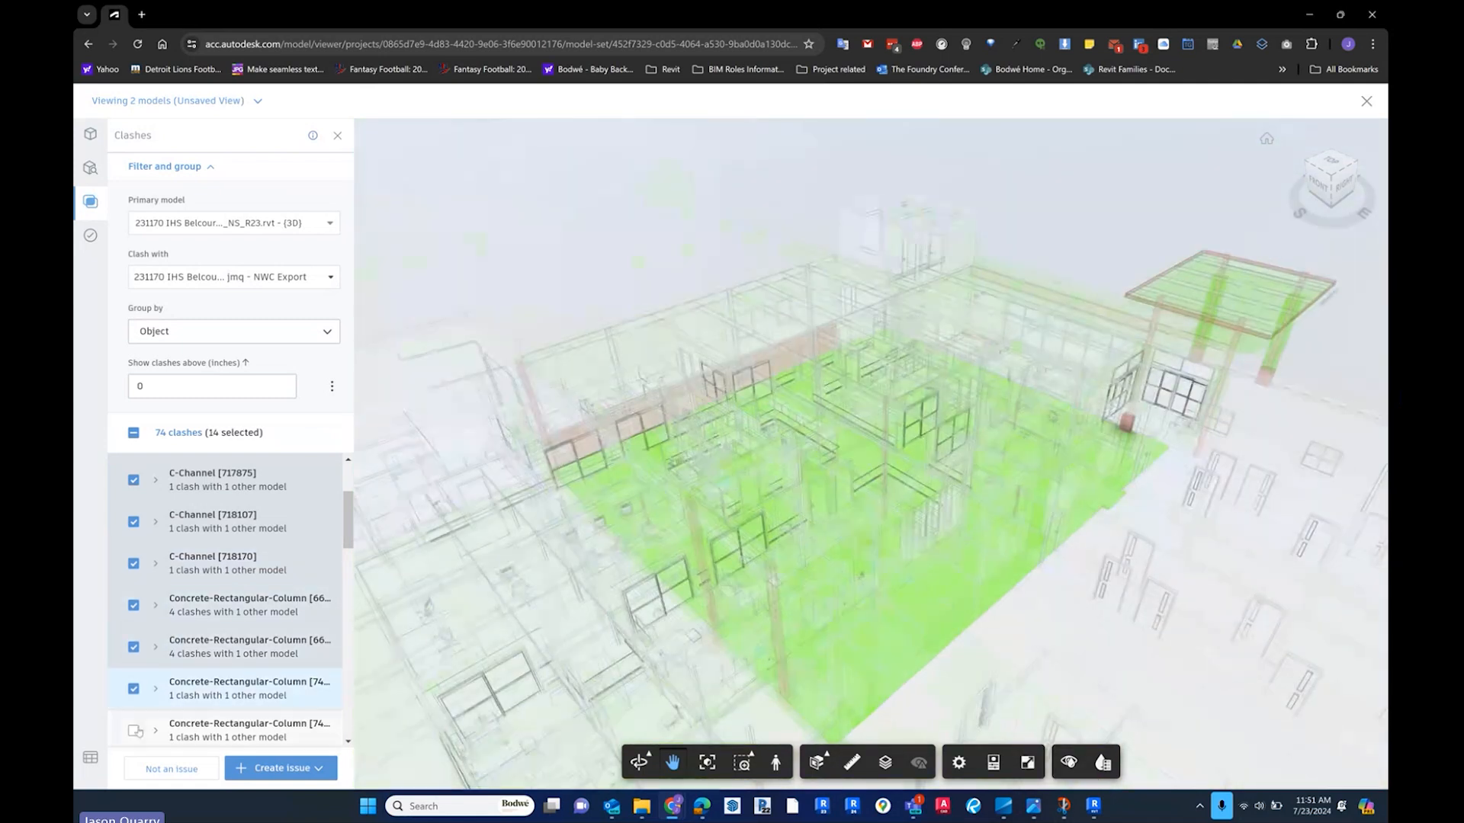
pyautogui.click(134, 730)
pyautogui.scroll(-2, 139, 670)
pyautogui.click(133, 636)
pyautogui.click(133, 677)
pyautogui.click(134, 720)
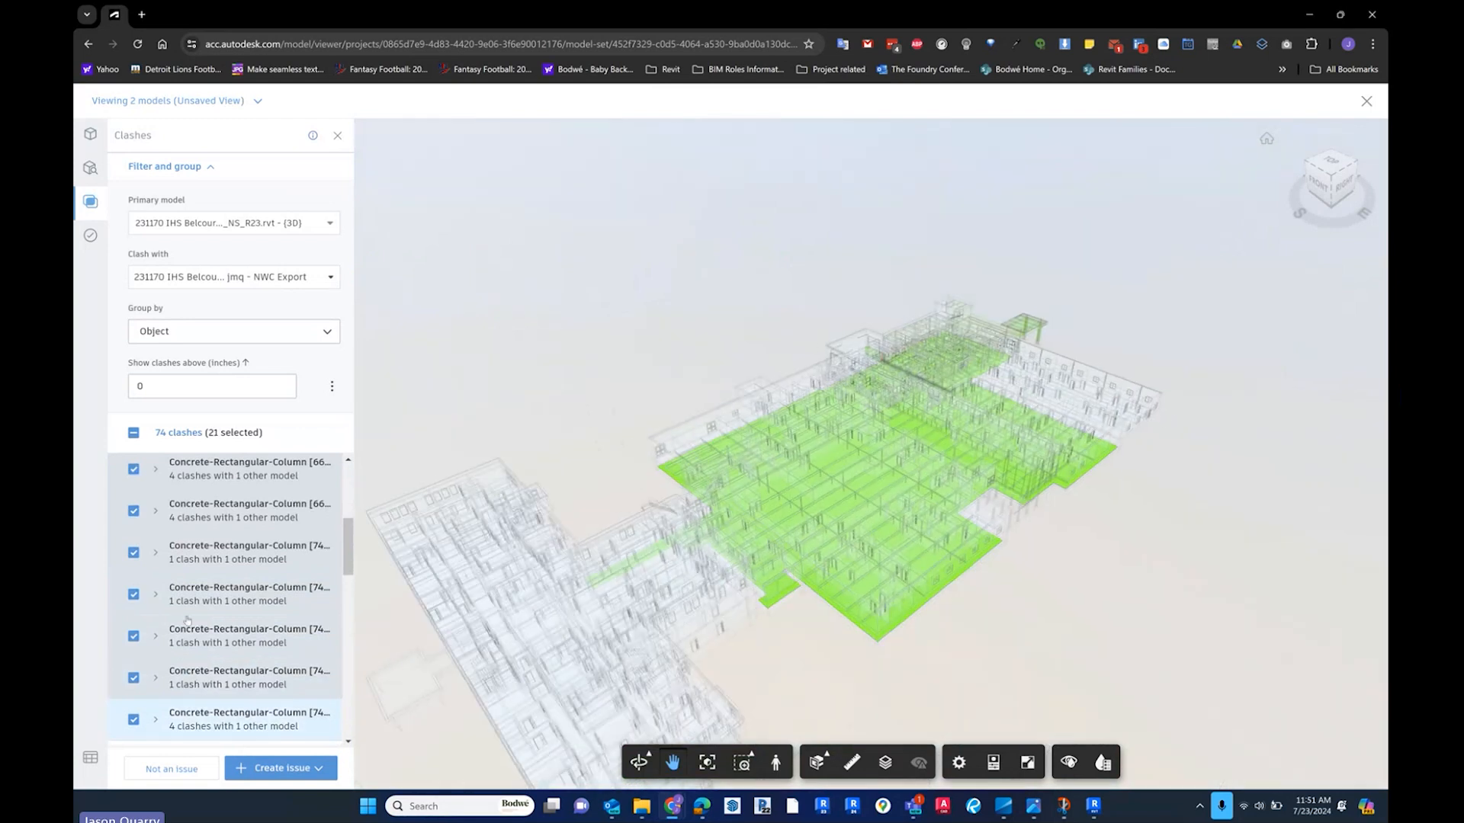
pyautogui.scroll(-3, 133, 610)
pyautogui.click(133, 487)
pyautogui.click(134, 530)
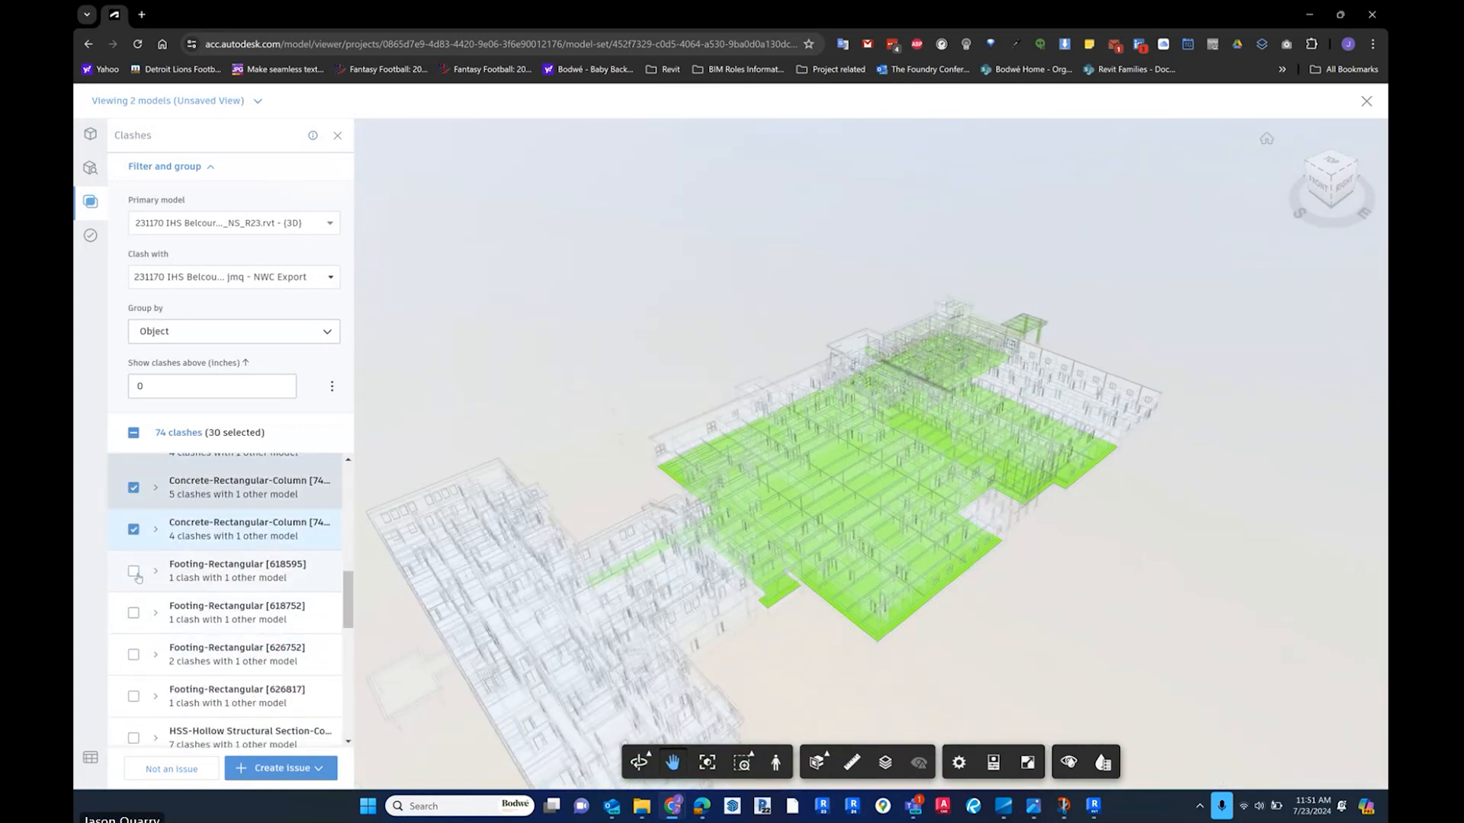
# - Add the Footing-Rectangular clash groups [618595], [618752], [626752] and [626817] to the selection
pyautogui.click(134, 571)
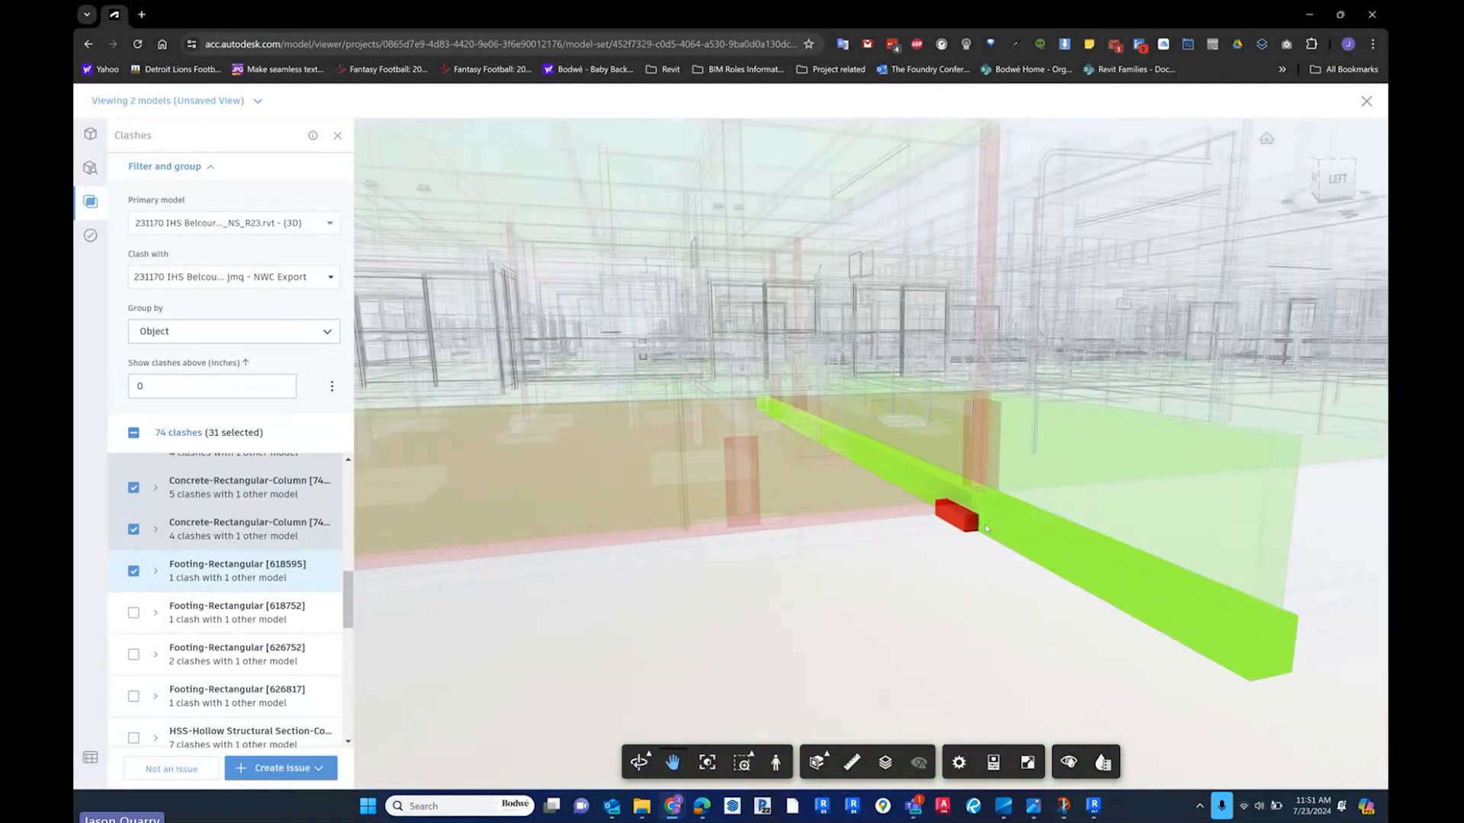
pyautogui.click(133, 615)
pyautogui.click(133, 657)
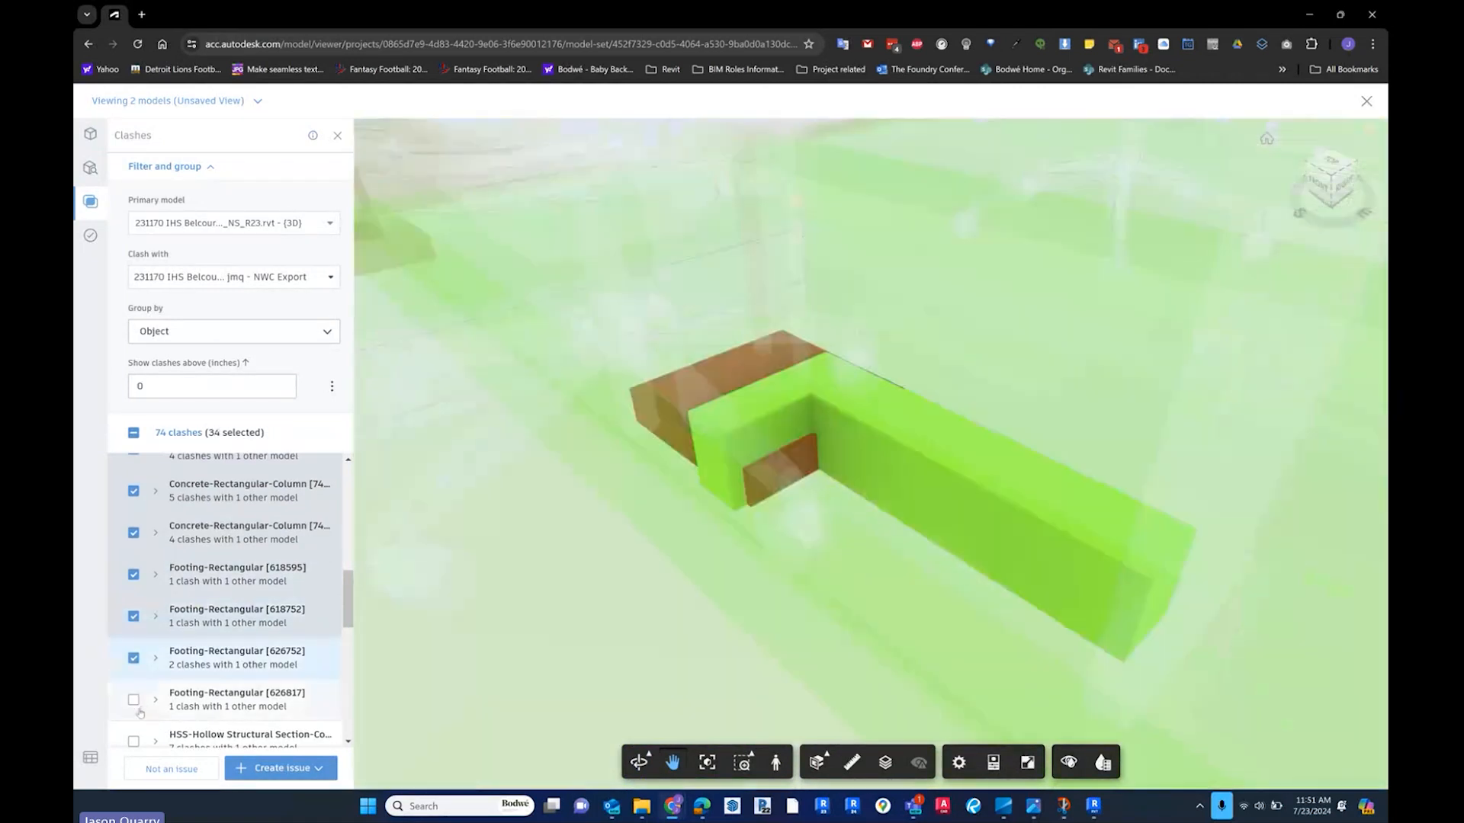
pyautogui.click(133, 699)
# - Add all the HSS-Hollow Structural Section column clash groups to the selection
pyautogui.scroll(-3, 229, 610)
pyautogui.click(134, 537)
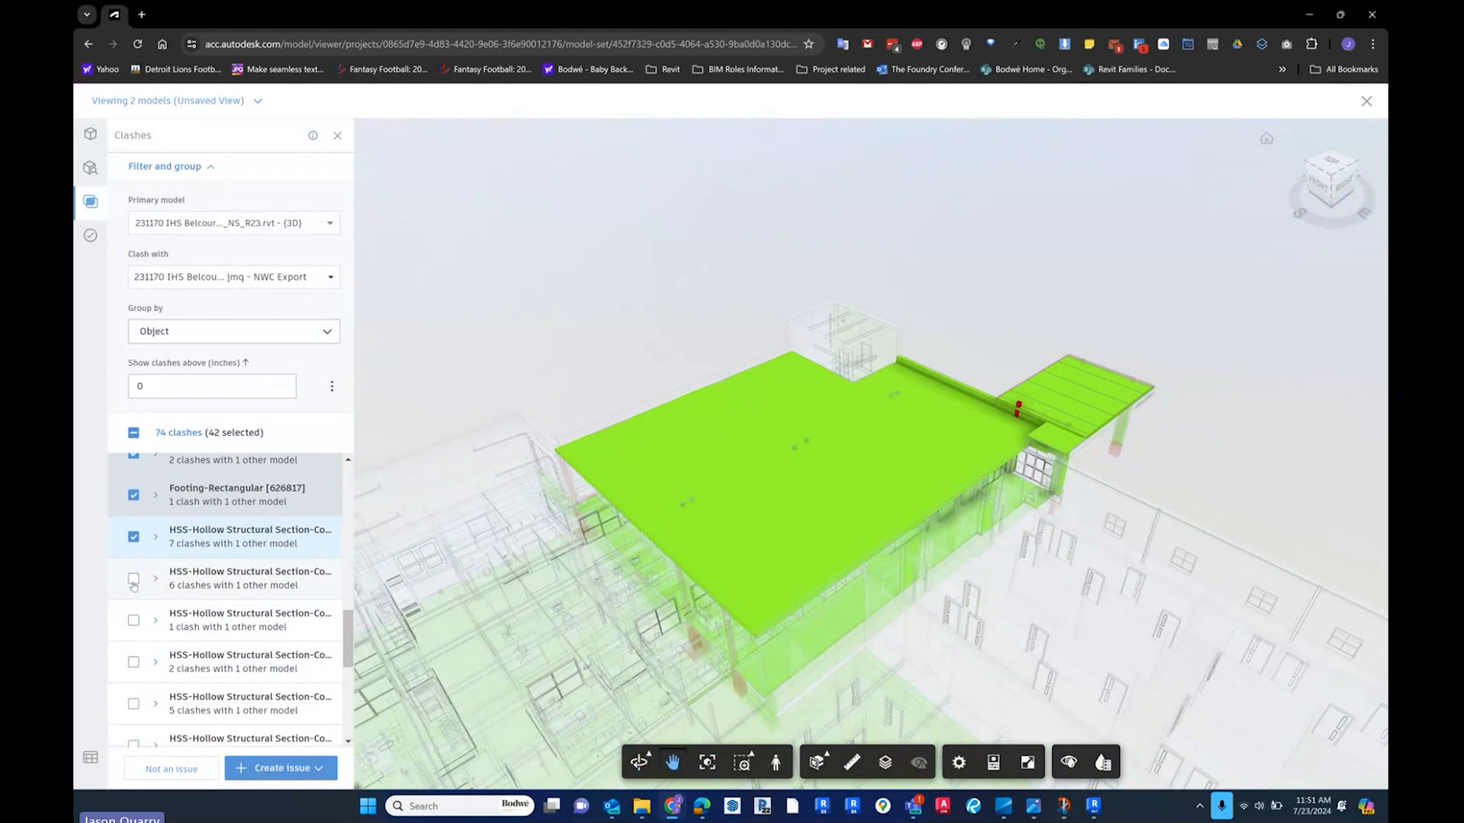
pyautogui.click(133, 578)
pyautogui.click(133, 620)
pyautogui.click(133, 662)
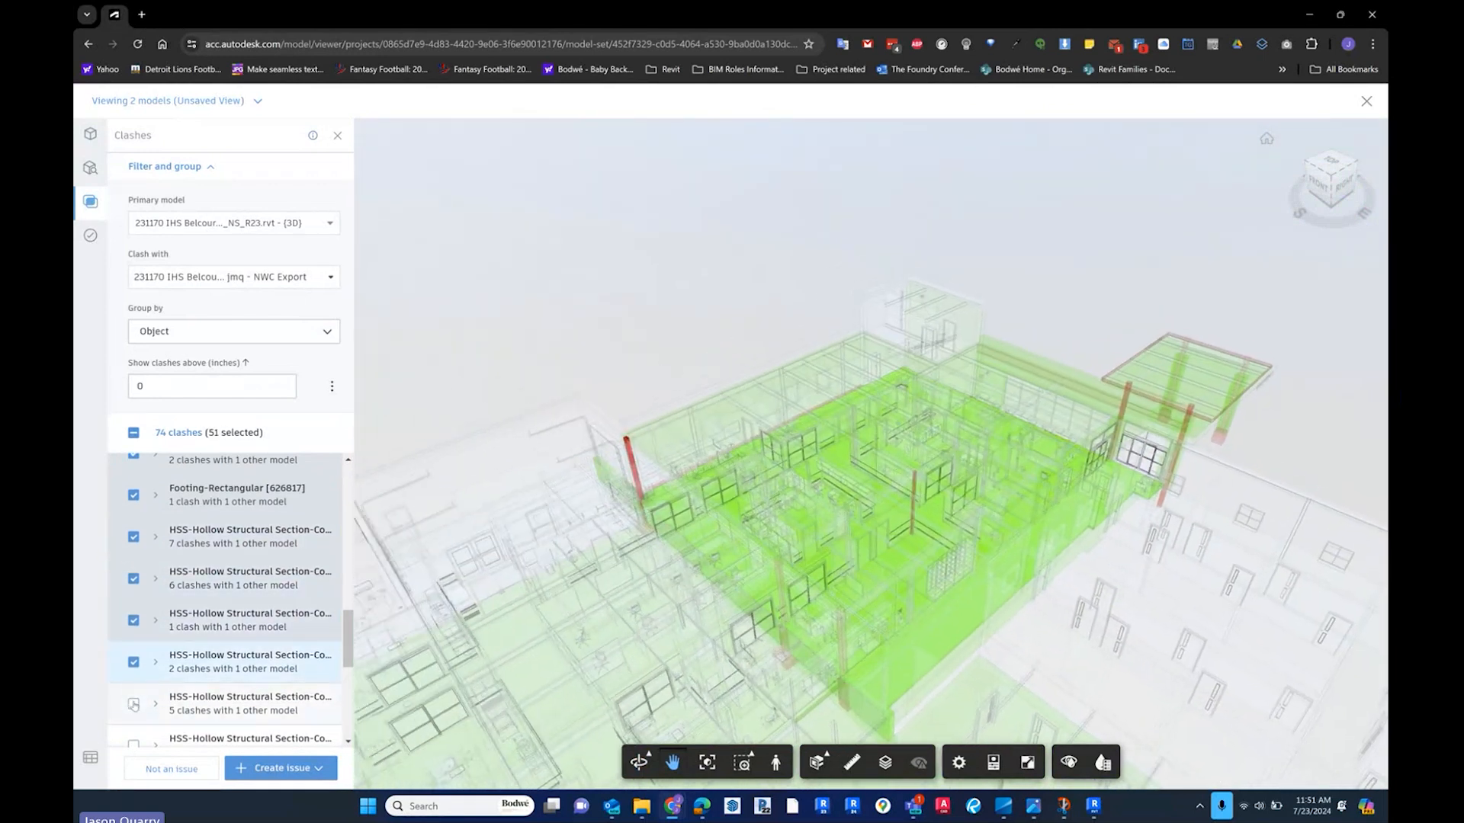
pyautogui.click(133, 704)
pyautogui.scroll(-3, 183, 636)
pyautogui.click(134, 471)
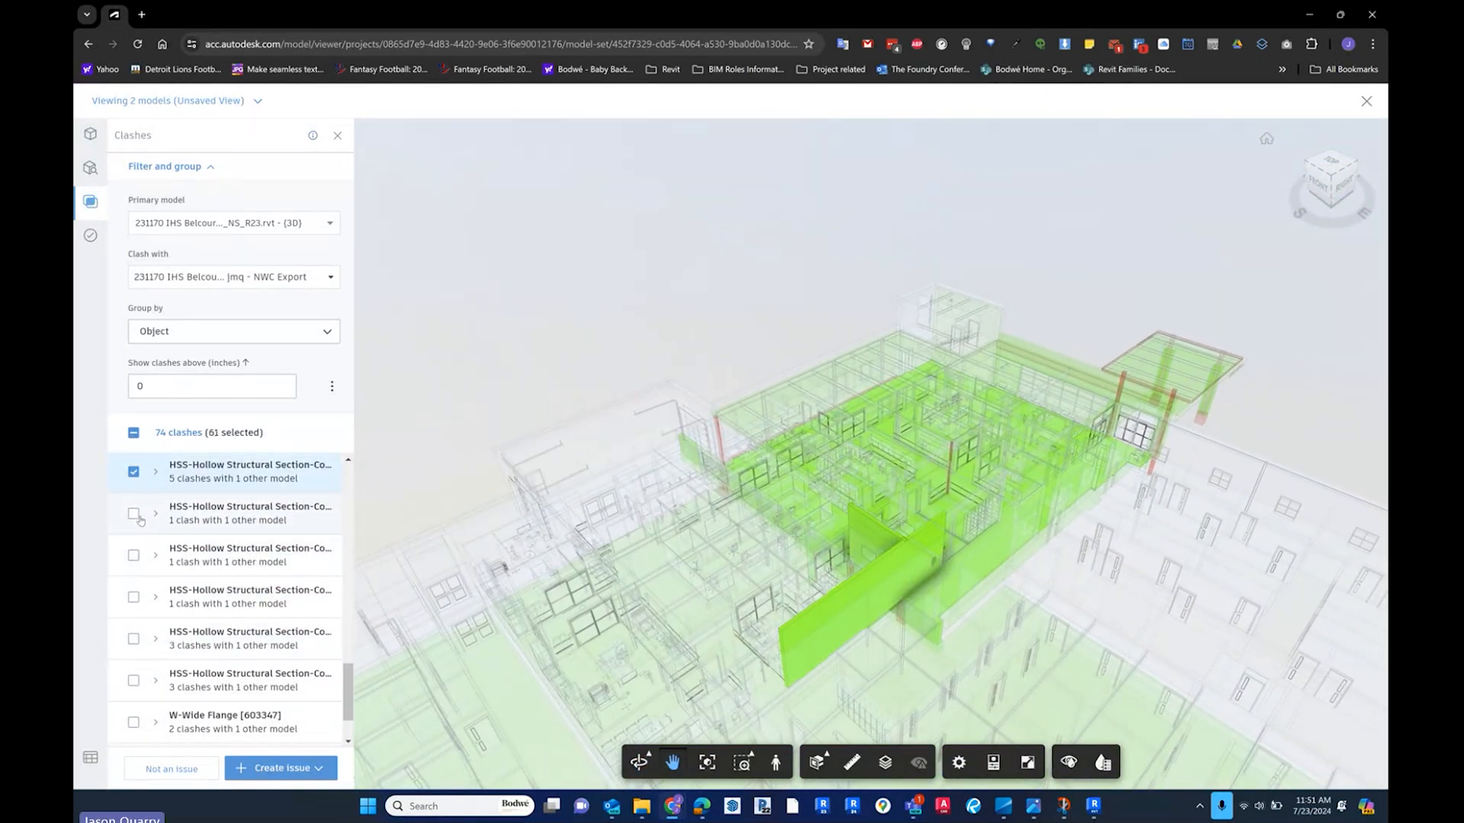
pyautogui.click(134, 513)
pyautogui.click(134, 555)
pyautogui.click(134, 597)
pyautogui.click(133, 638)
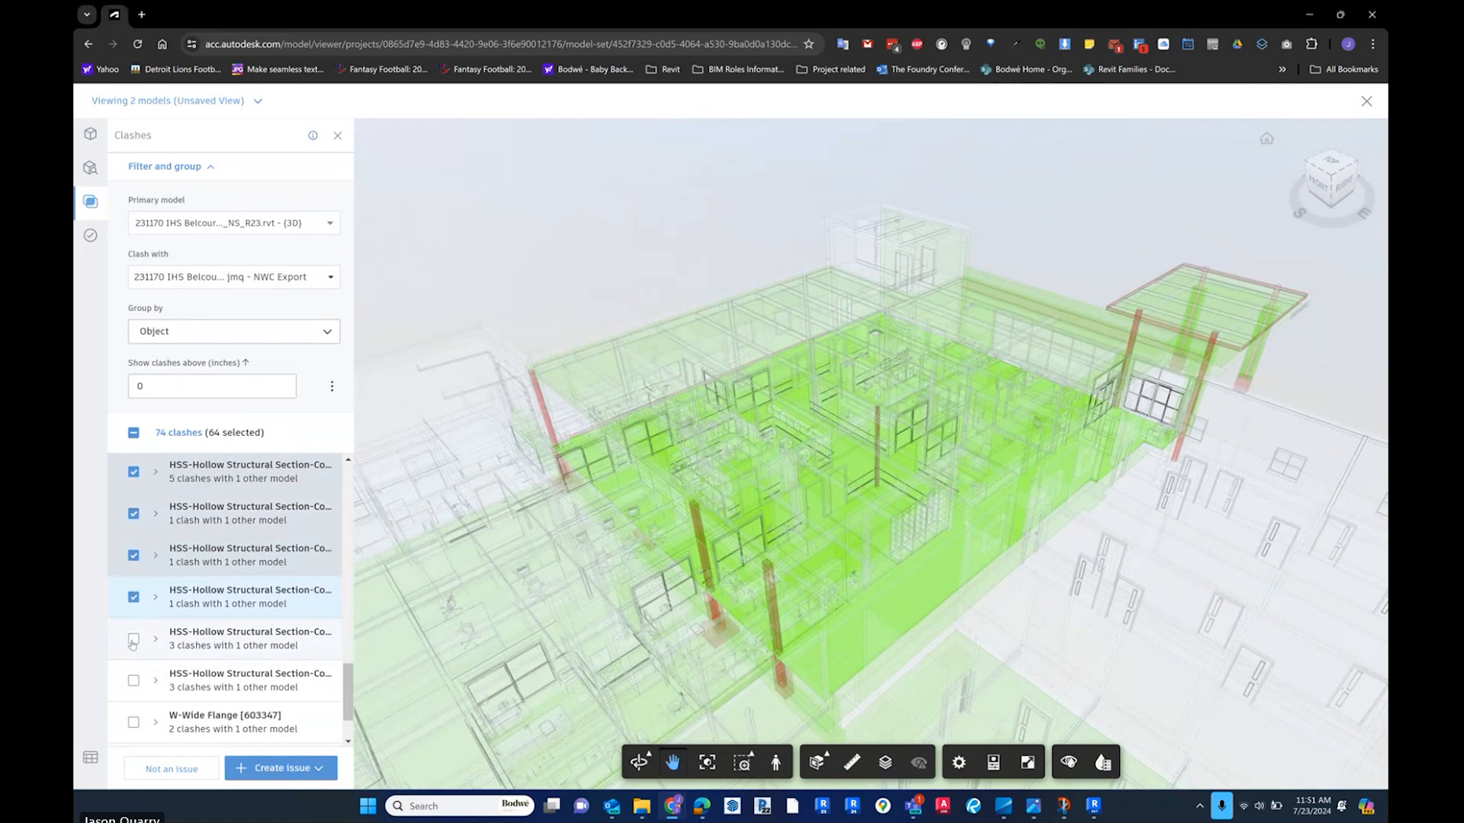
pyautogui.click(133, 681)
# - Add W-Wide Flange [603347] and the last two clash groups in the list to the selection
pyautogui.click(133, 722)
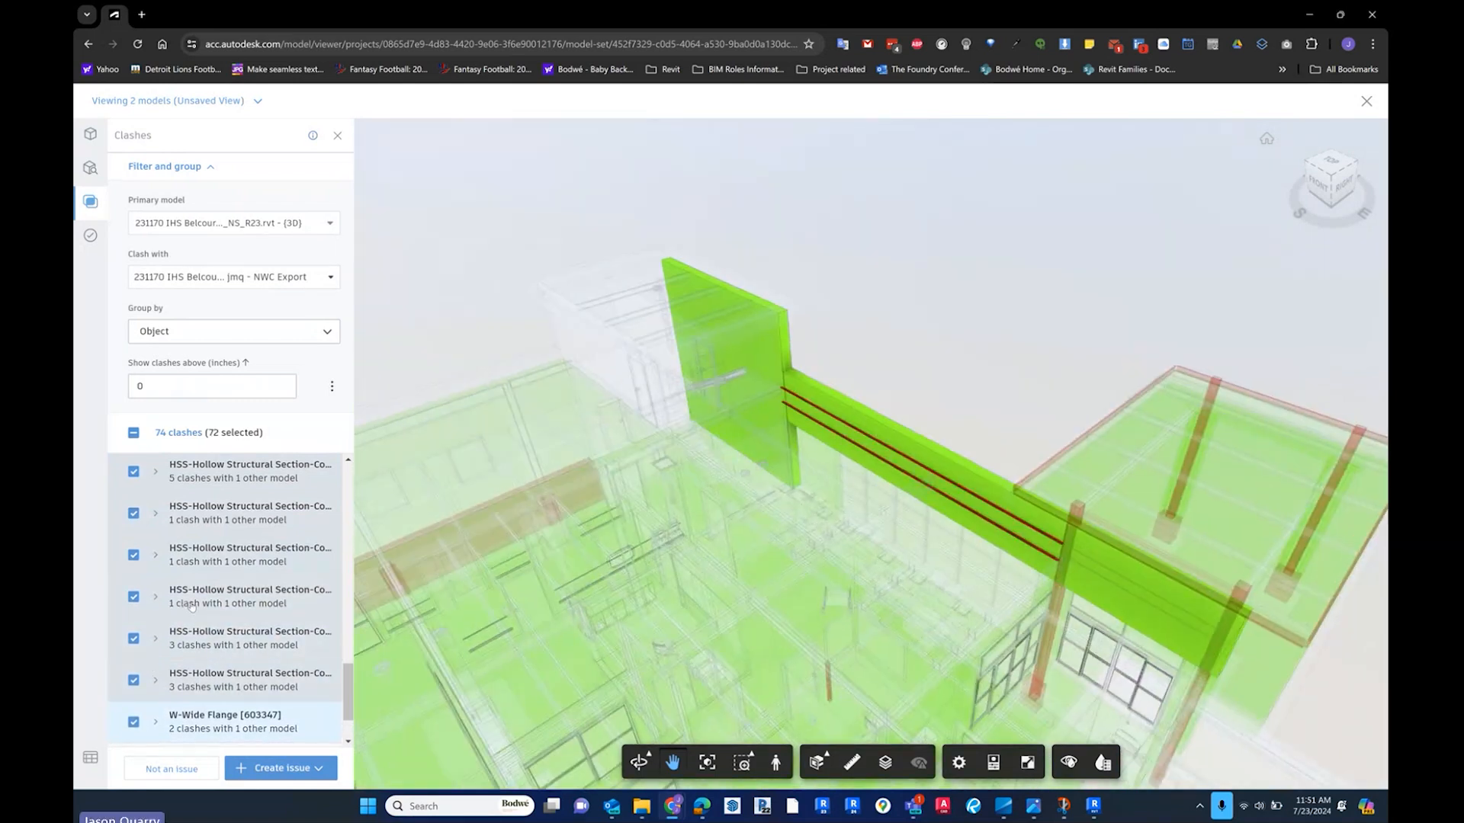
pyautogui.scroll(-2, 133, 723)
pyautogui.click(133, 685)
pyautogui.click(134, 725)
# - Mark all the selected clash groups as not an issue with the reason Valid interface
pyautogui.click(172, 768)
pyautogui.click(235, 298)
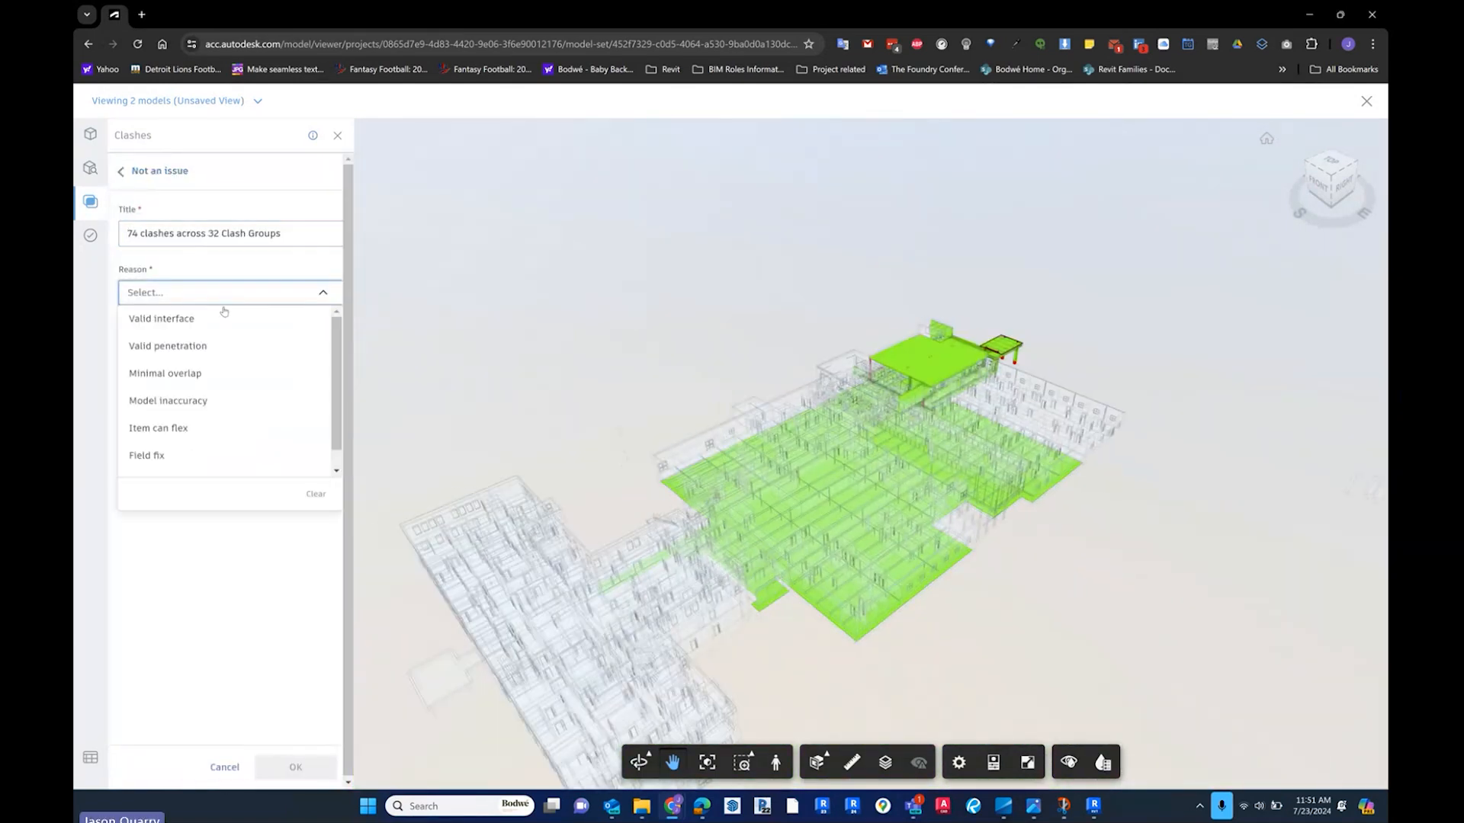
pyautogui.click(179, 319)
pyautogui.click(297, 767)
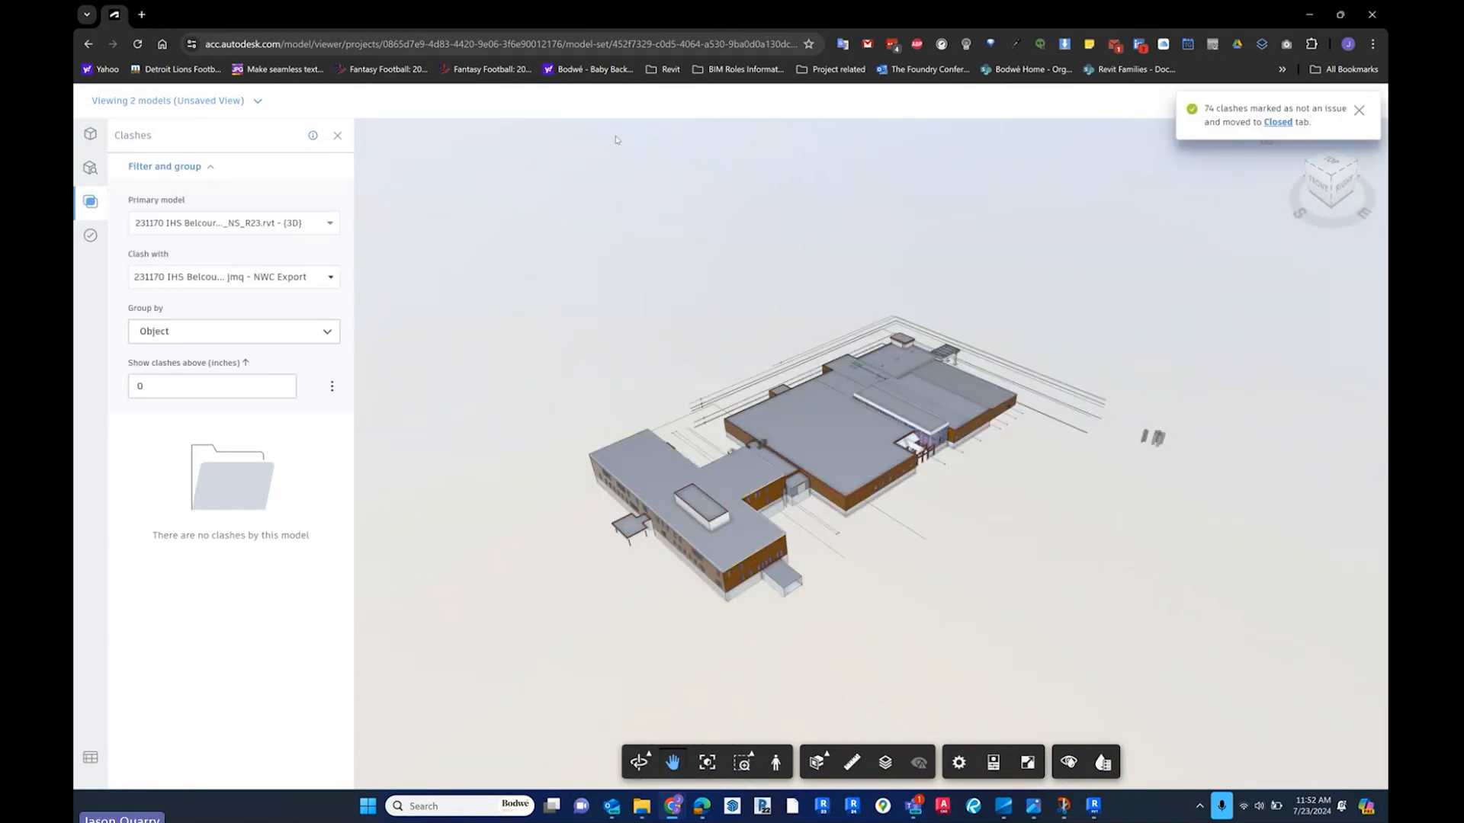
# - Dismiss the notification and check the loaded models and the overall building in the 3D view
pyautogui.click(337, 136)
pyautogui.click(1359, 110)
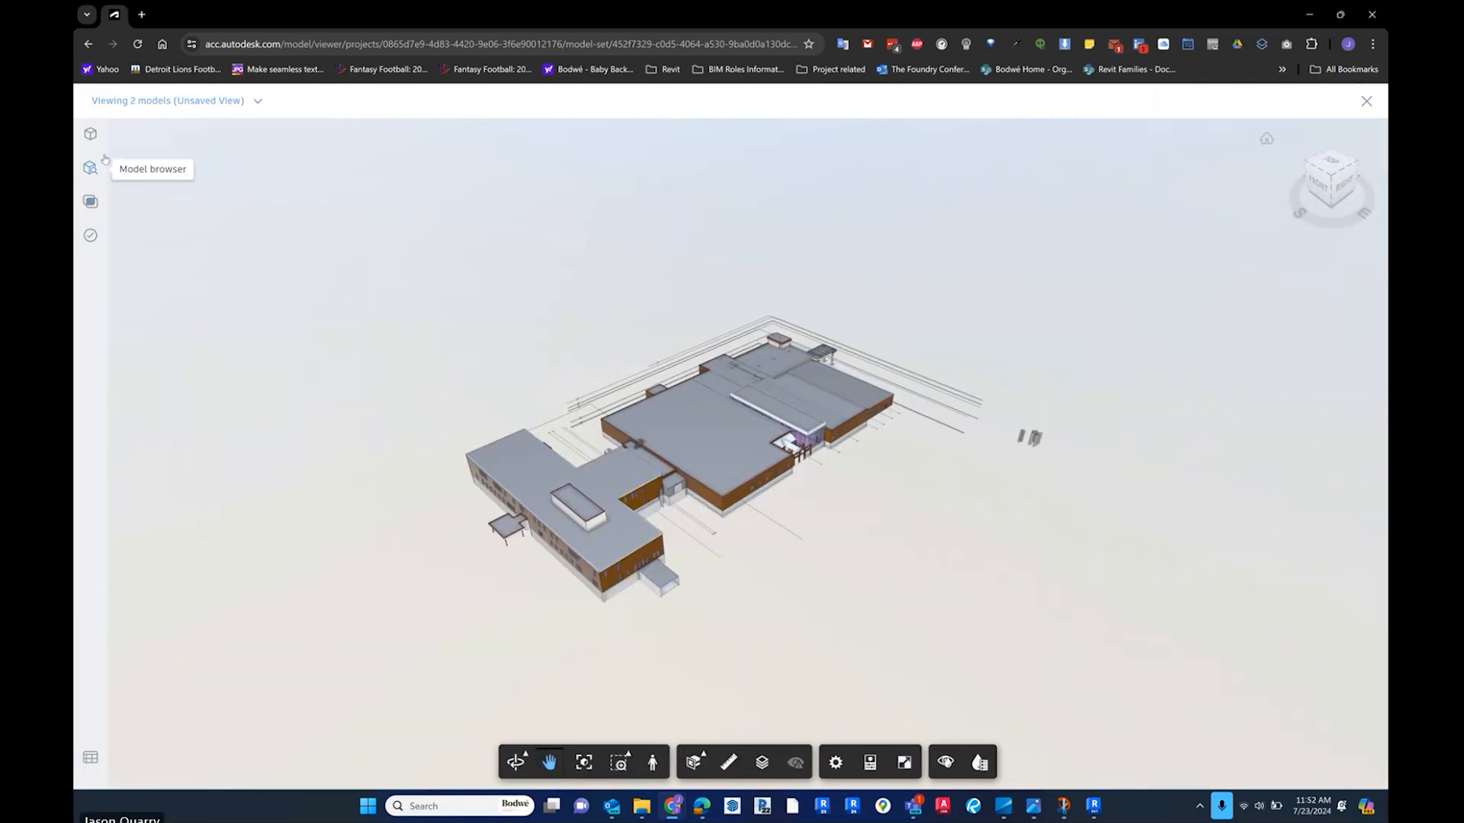
pyautogui.click(91, 134)
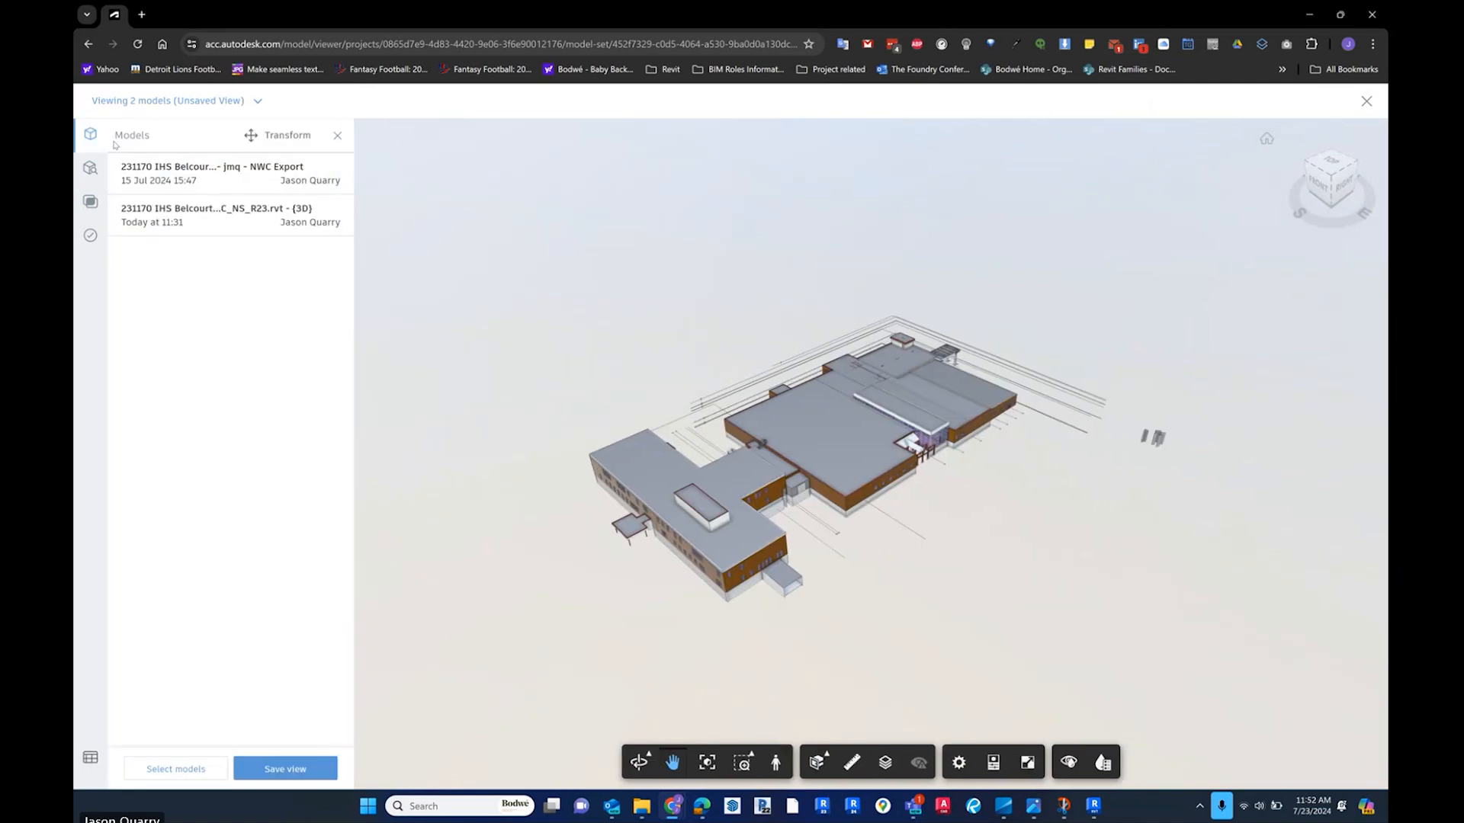
pyautogui.click(90, 167)
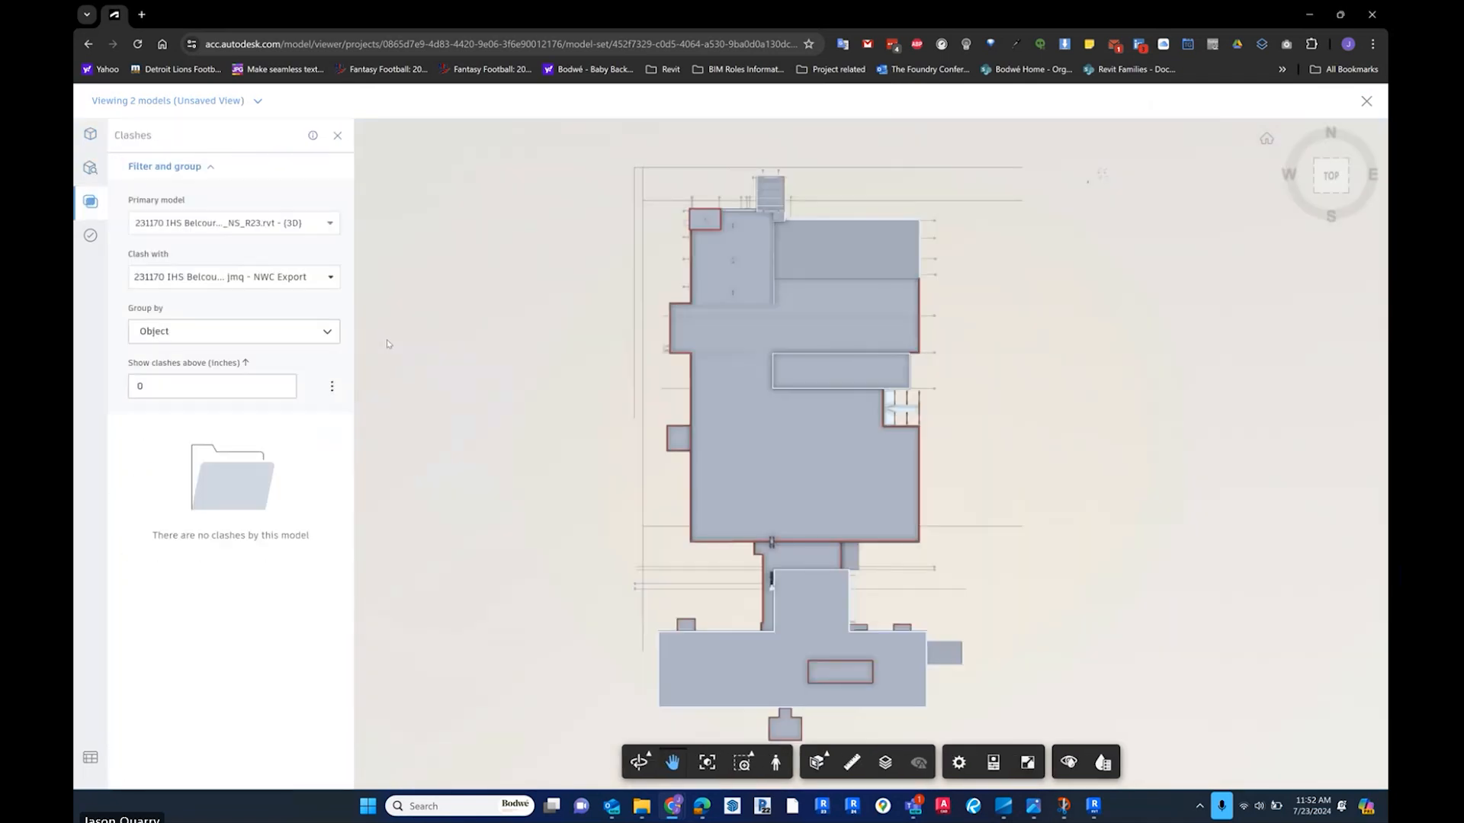
pyautogui.keyDown('shift'); pyautogui.moveTo(594, 506); pyautogui.dragTo(481, 344, button='middle'); pyautogui.keyUp('shift')
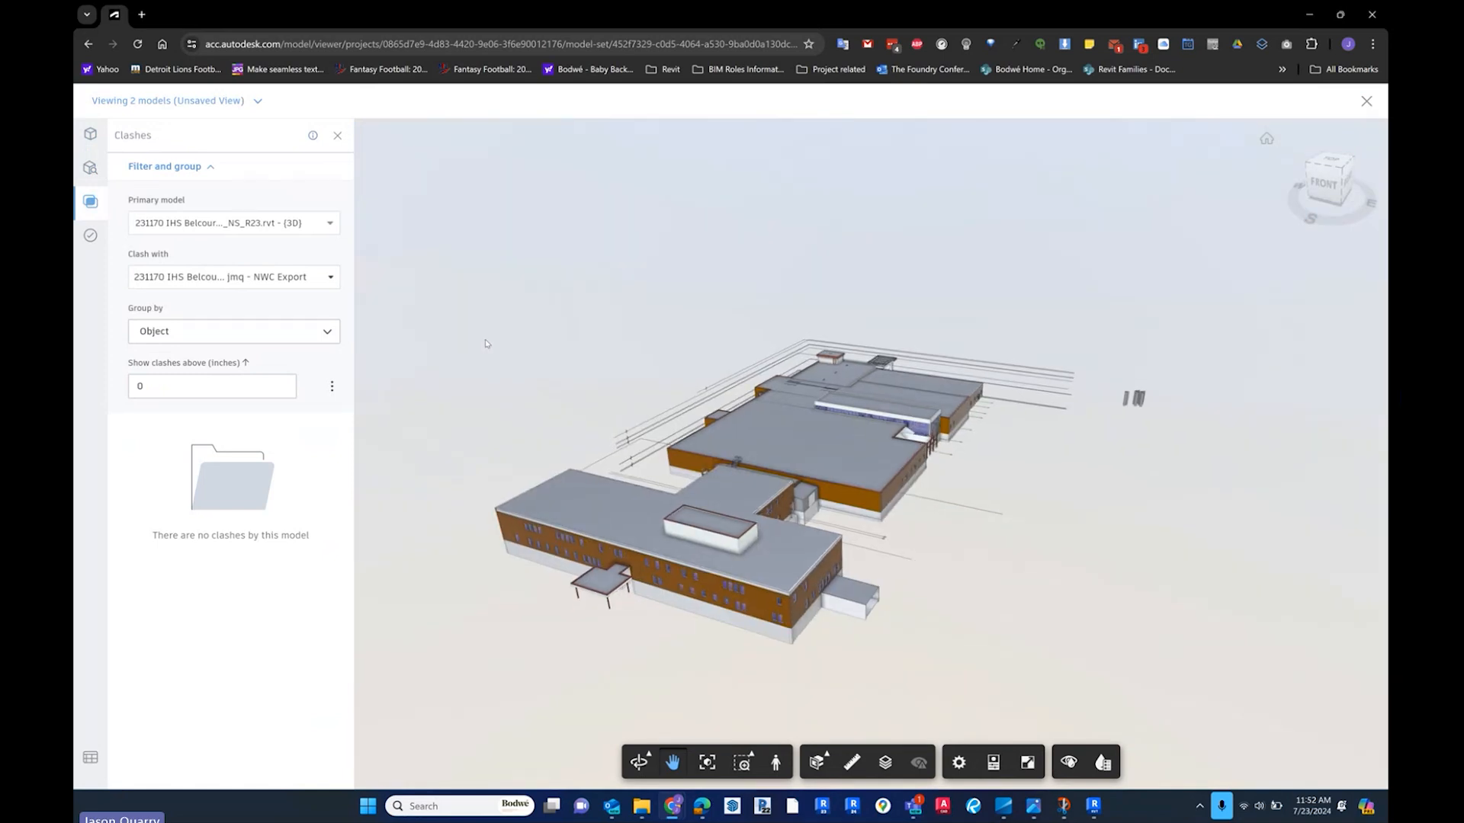
pyautogui.keyDown('shift'); pyautogui.moveTo(871, 312); pyautogui.dragTo(760, 317, button='middle'); pyautogui.keyUp('shift')
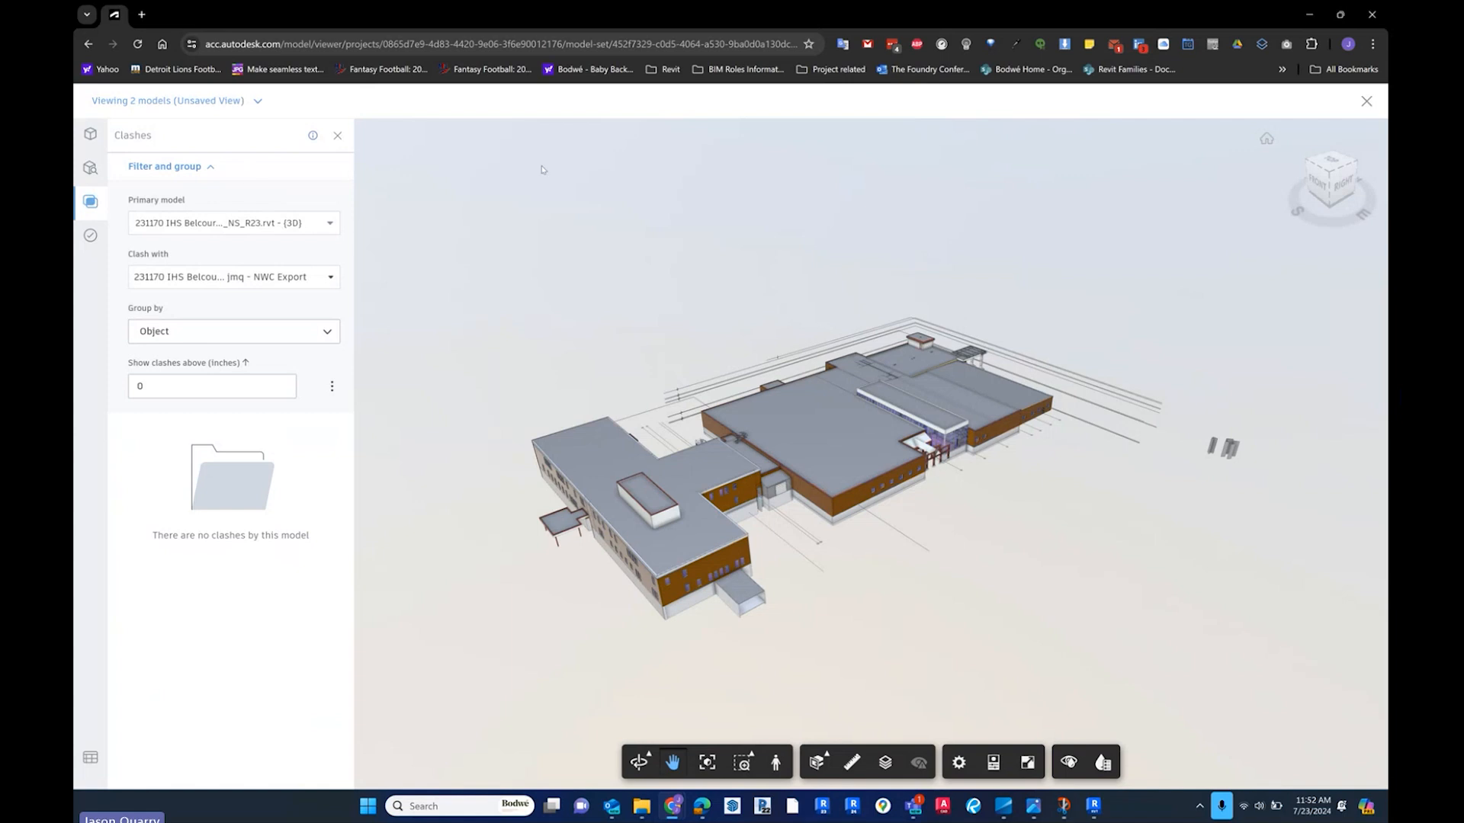
# - Return to the clash matrix, open the structural model's clashes with the architectural NWC Export model, and skim the clash groups
pyautogui.click(1366, 101)
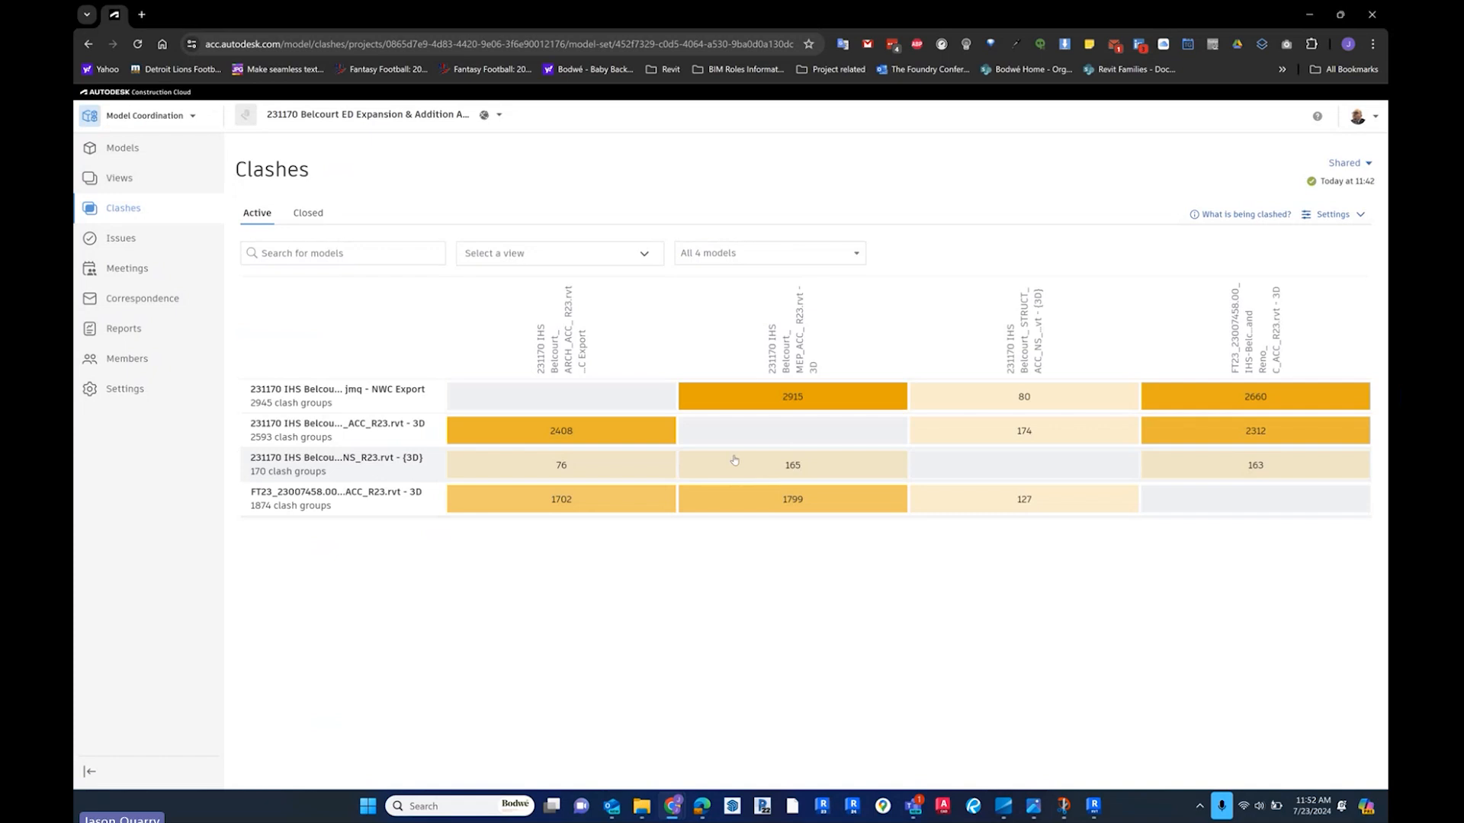
pyautogui.click(564, 466)
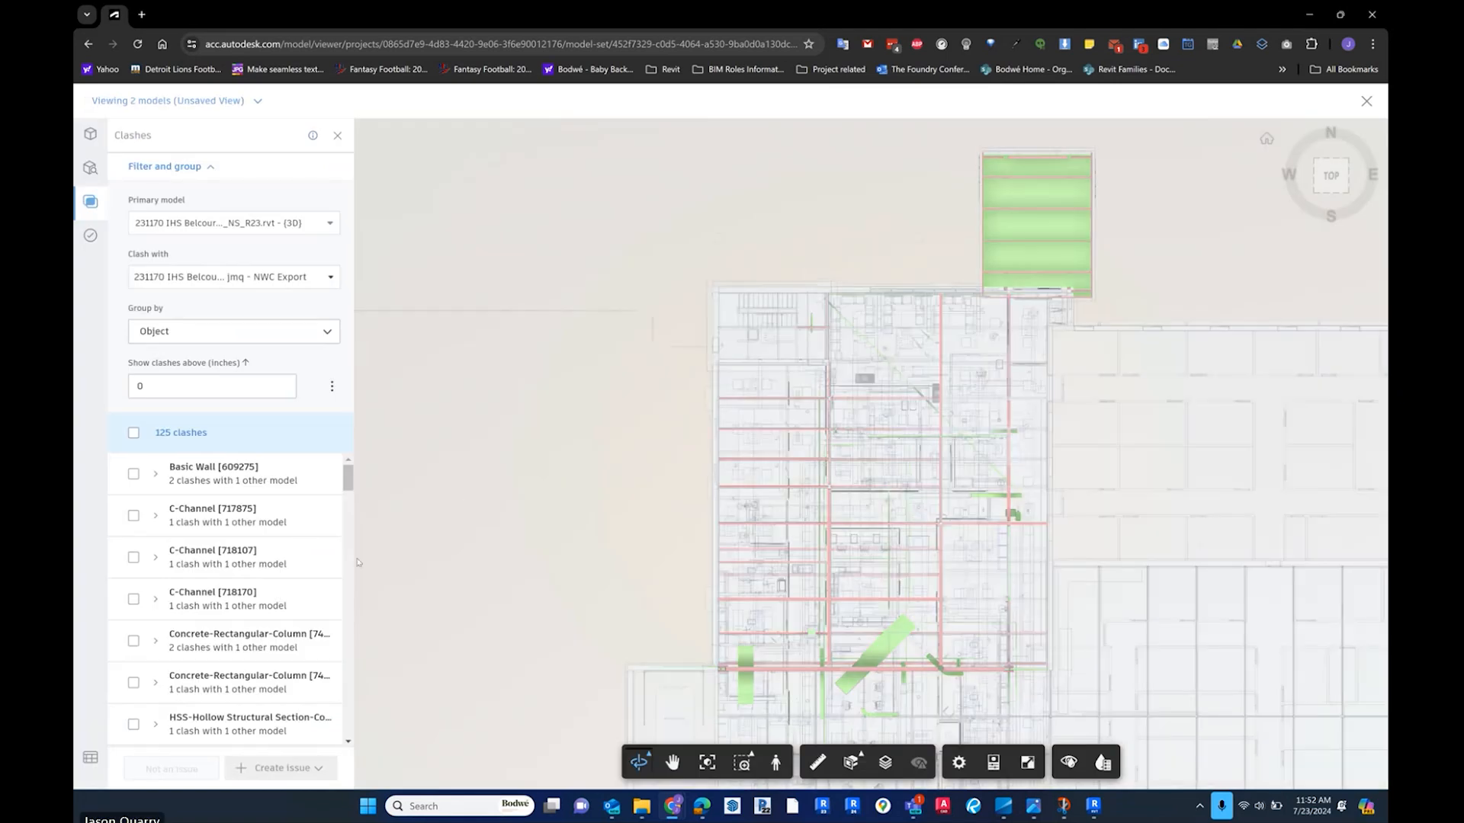
pyautogui.scroll(-15, 263, 577)
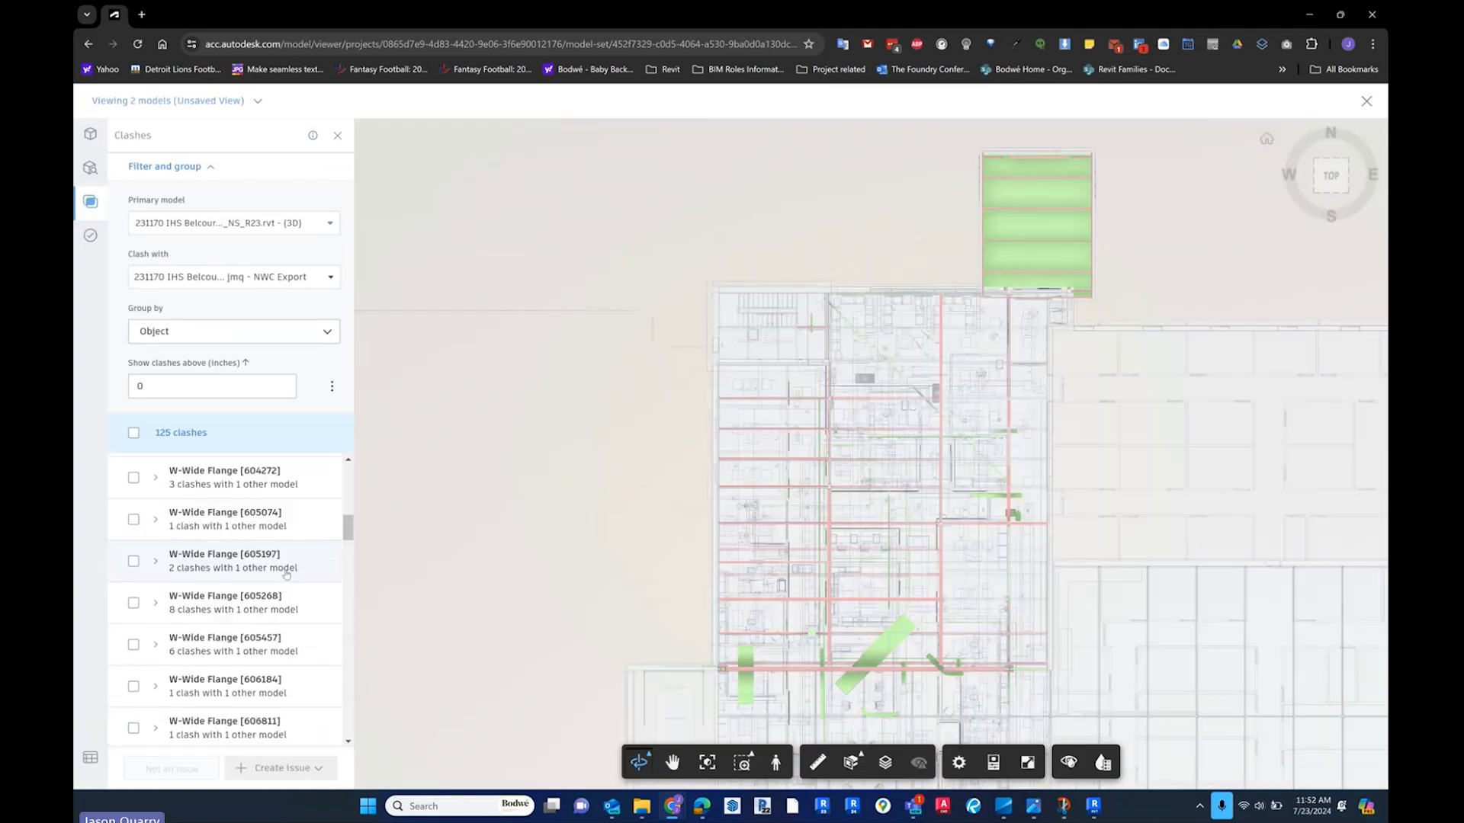
pyautogui.scroll(-20, 263, 577)
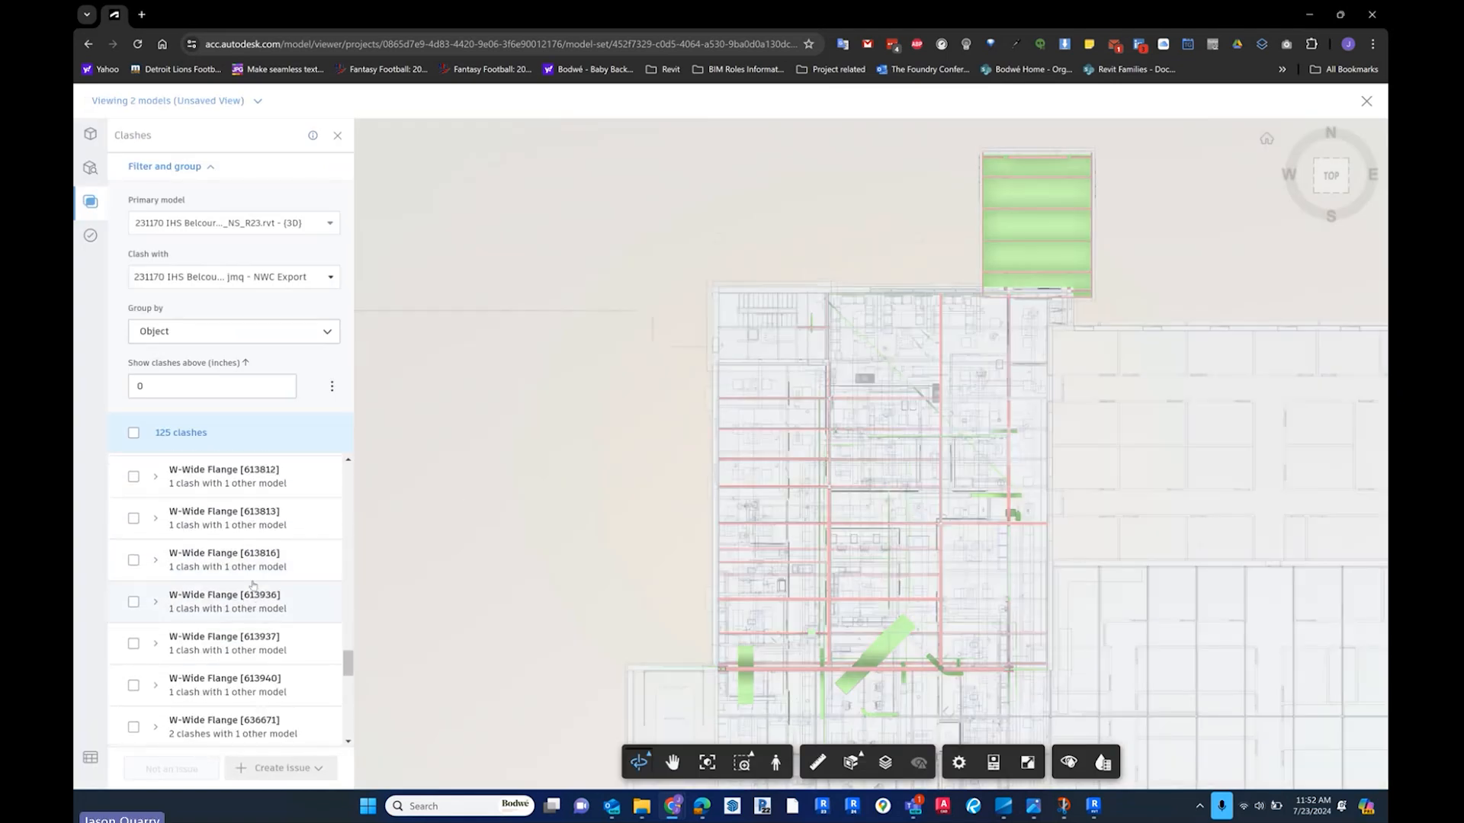
pyautogui.scroll(-5, 228, 580)
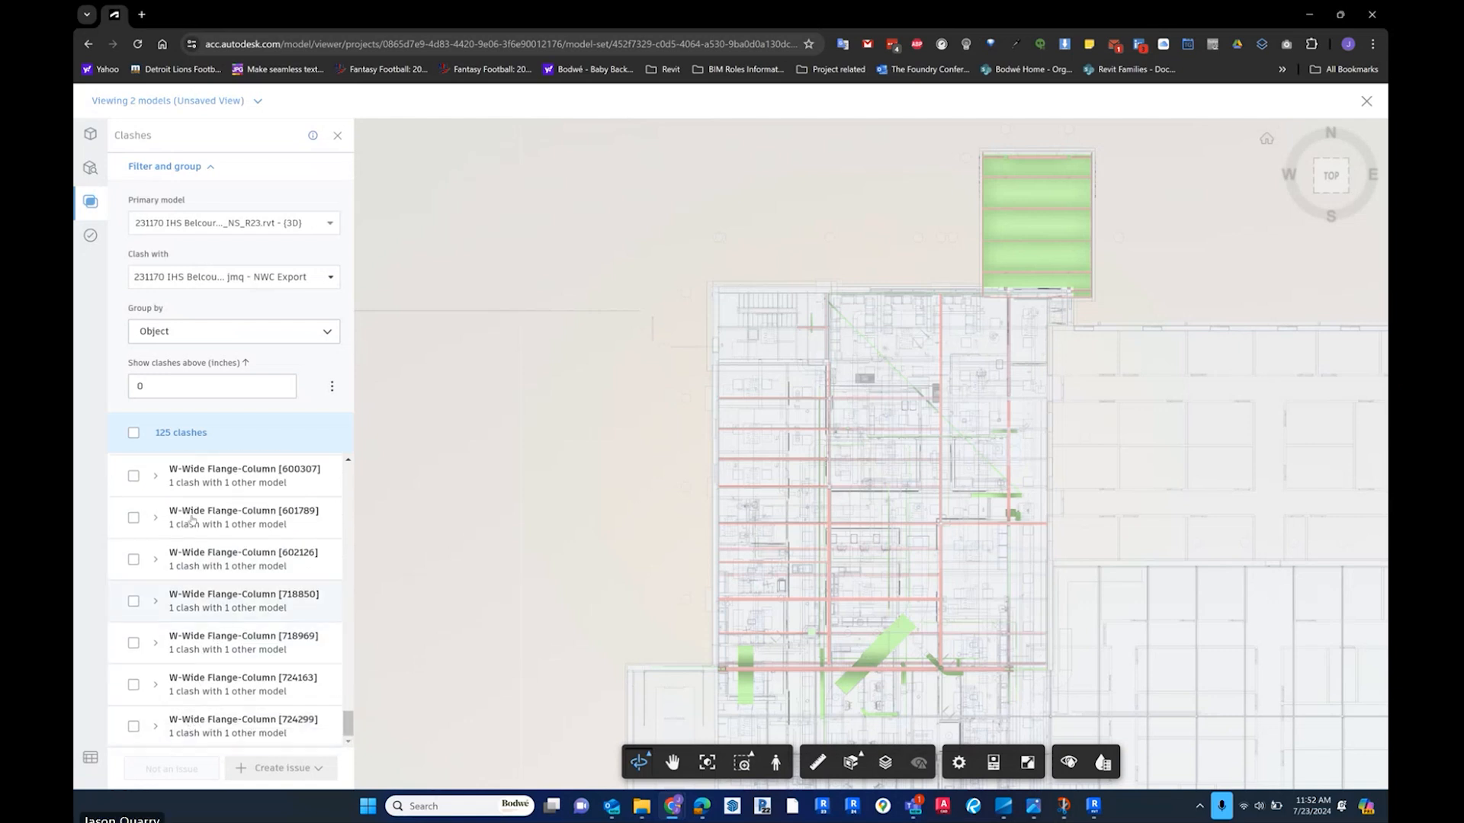
pyautogui.scroll(3, 309, 604)
pyautogui.scroll(20, 309, 604)
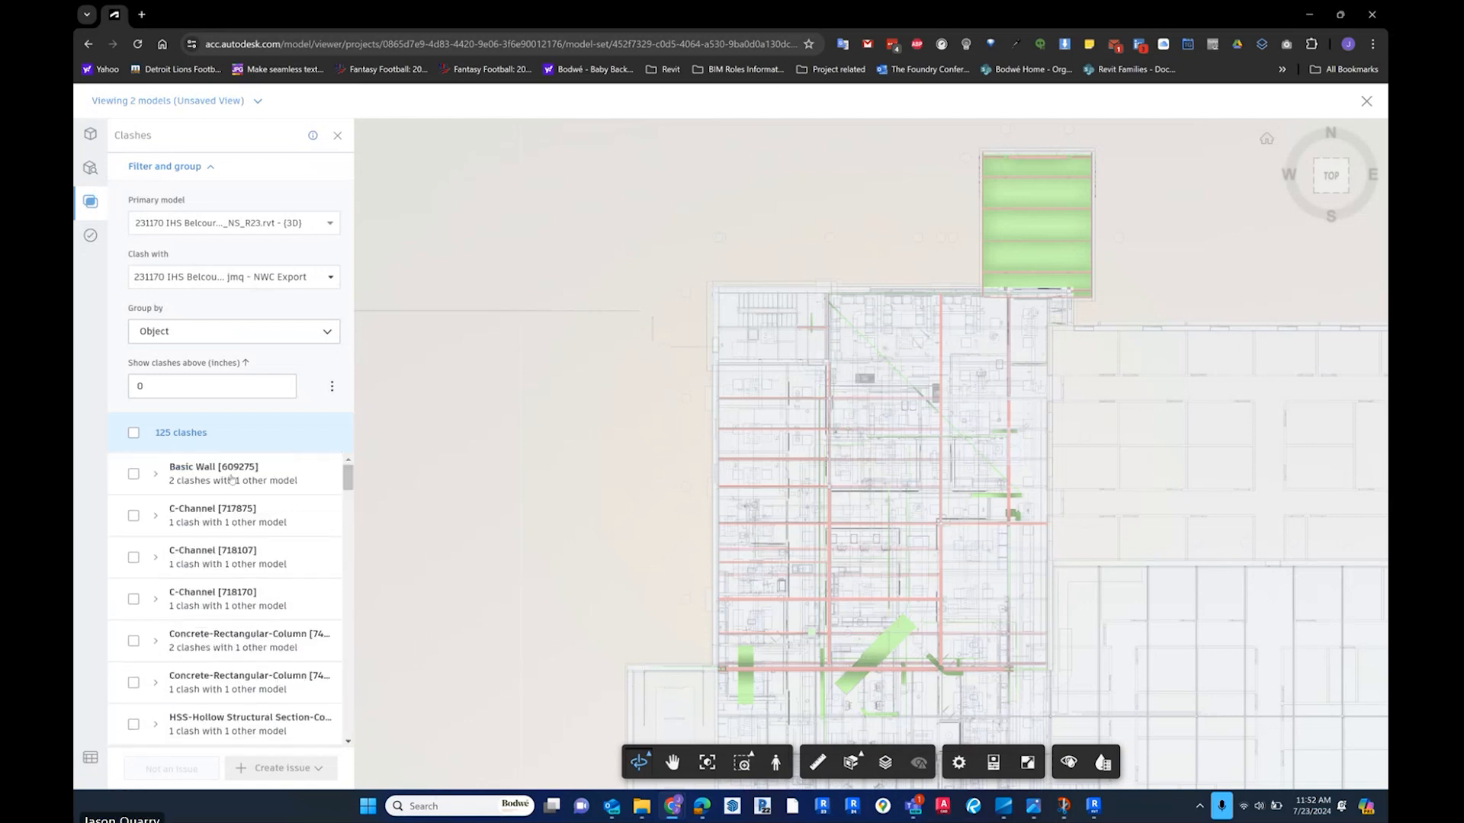
# - Highlight all clashes in the model, check the objects clashing with W-Wide Flange [605268], and clear the selection
pyautogui.click(133, 432)
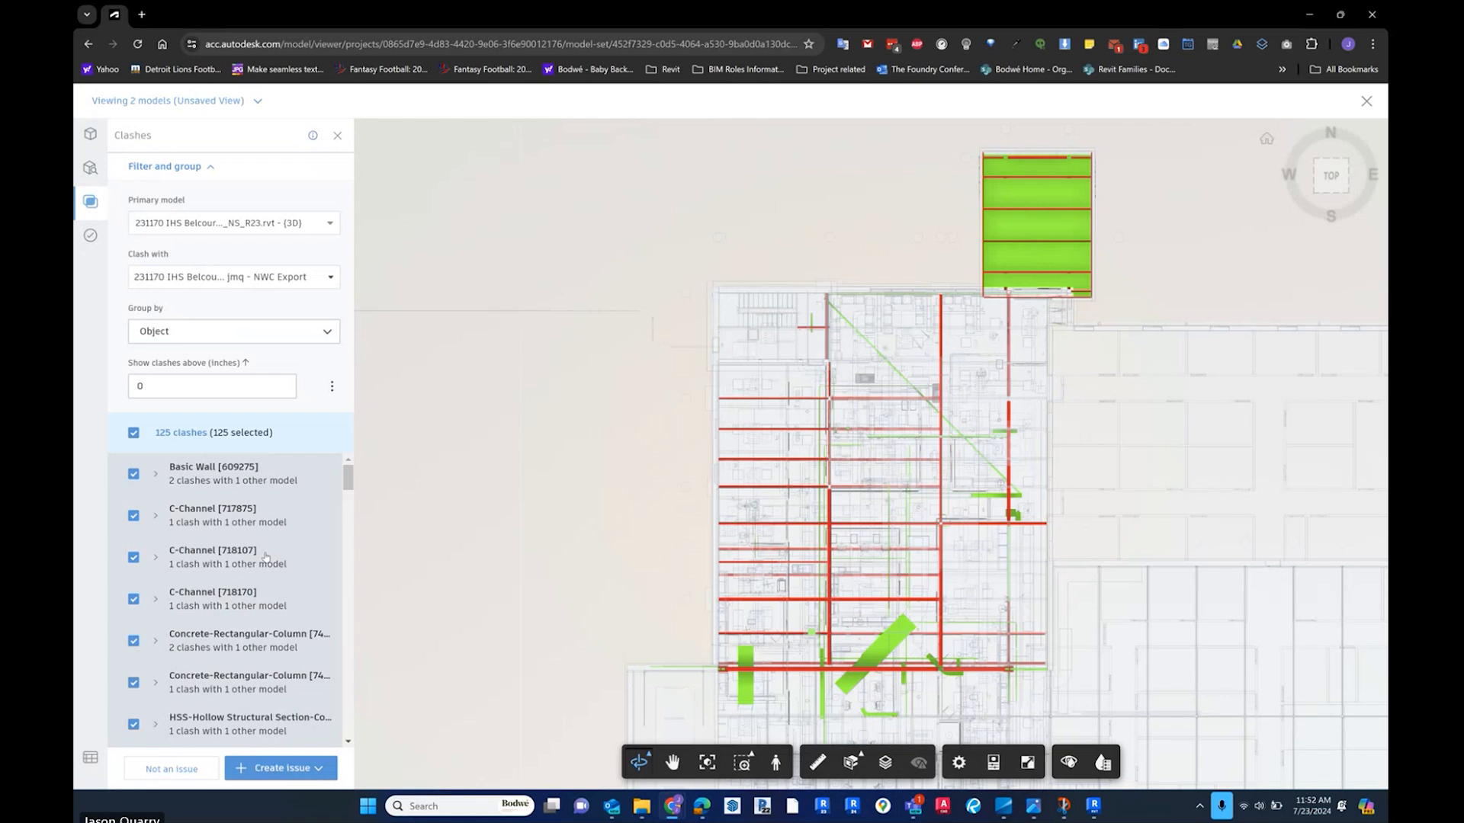
pyautogui.click(895, 632)
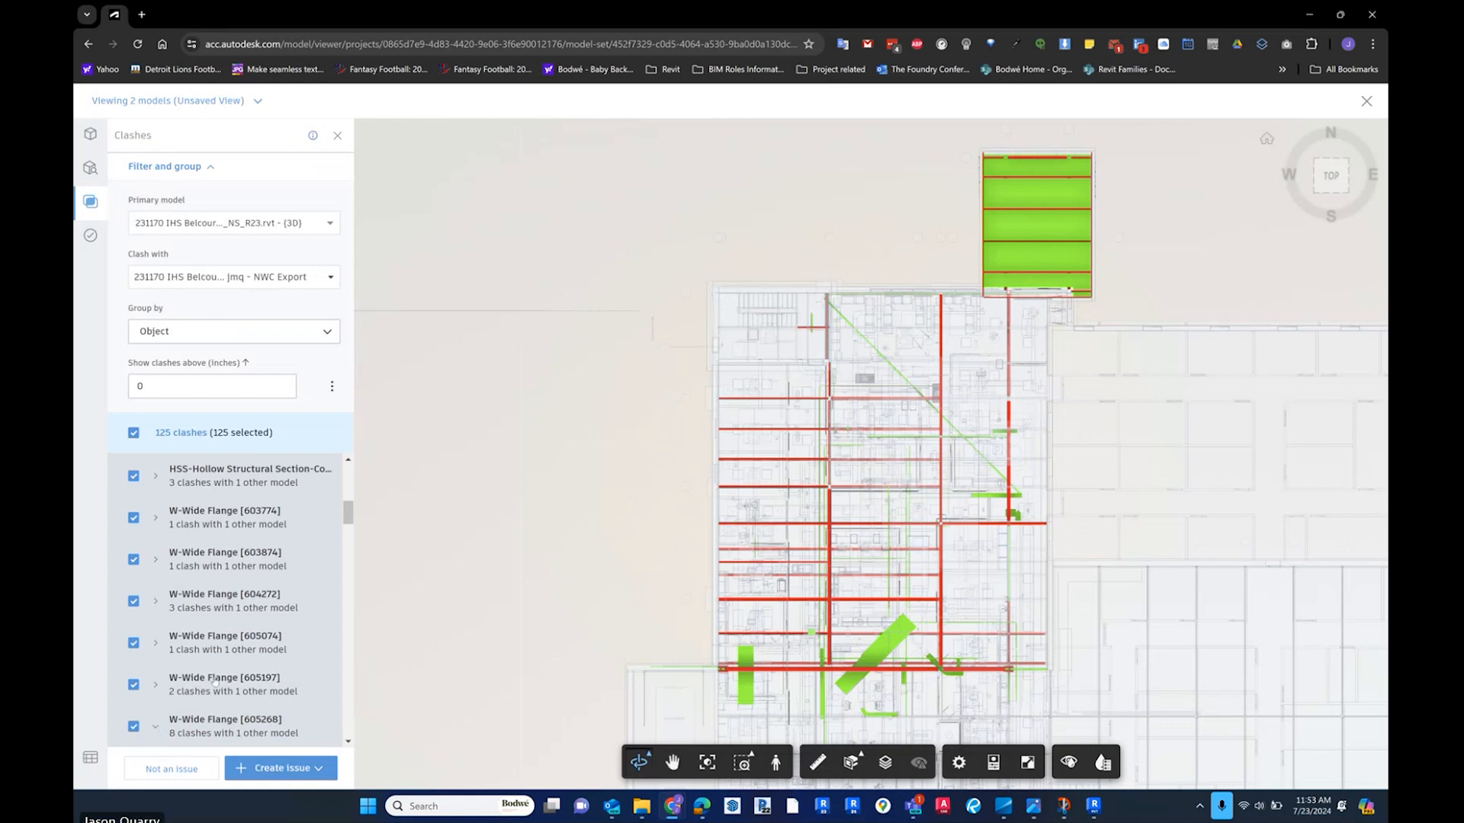
pyautogui.click(153, 729)
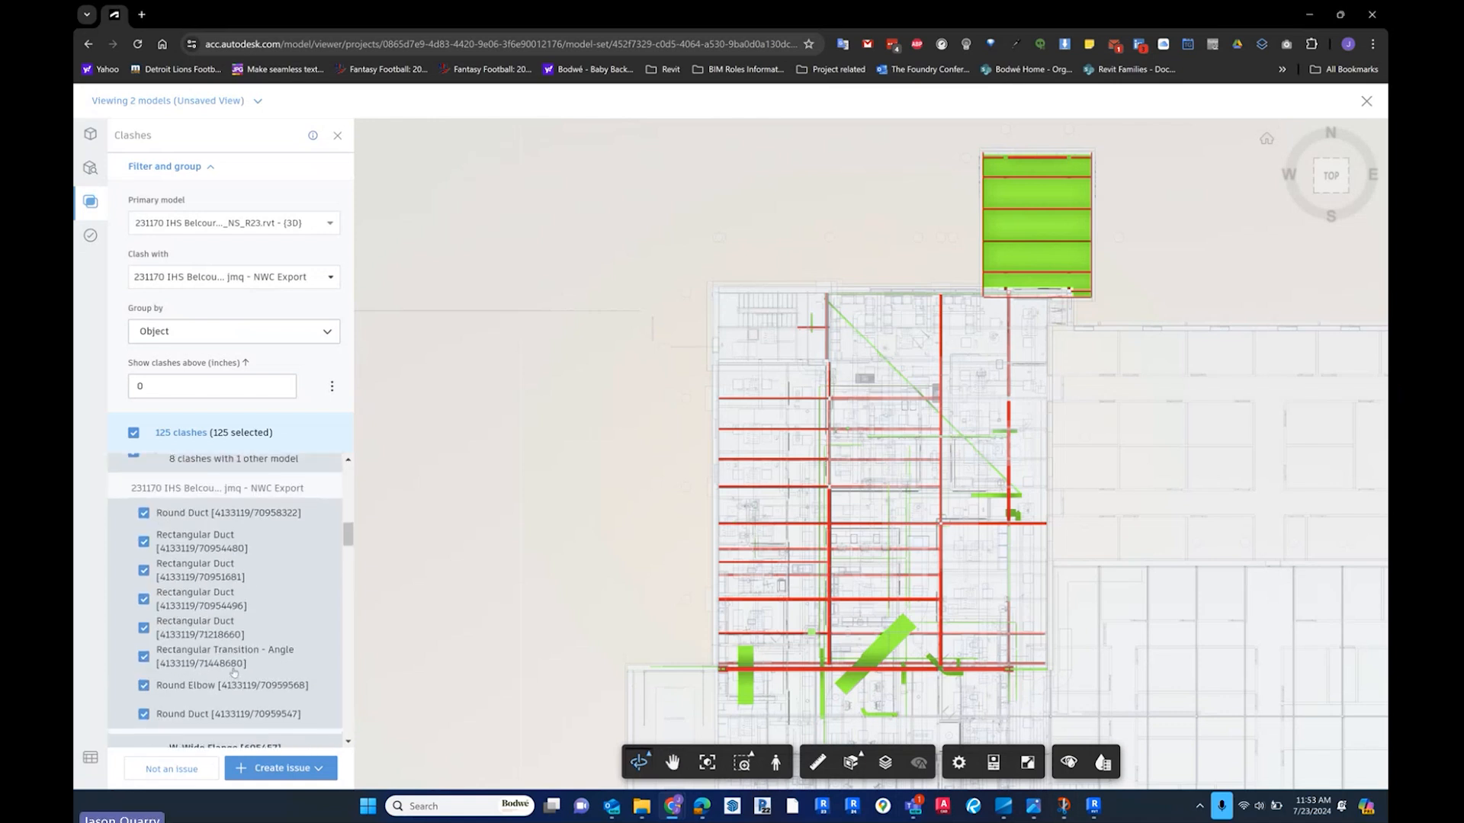
pyautogui.click(156, 509)
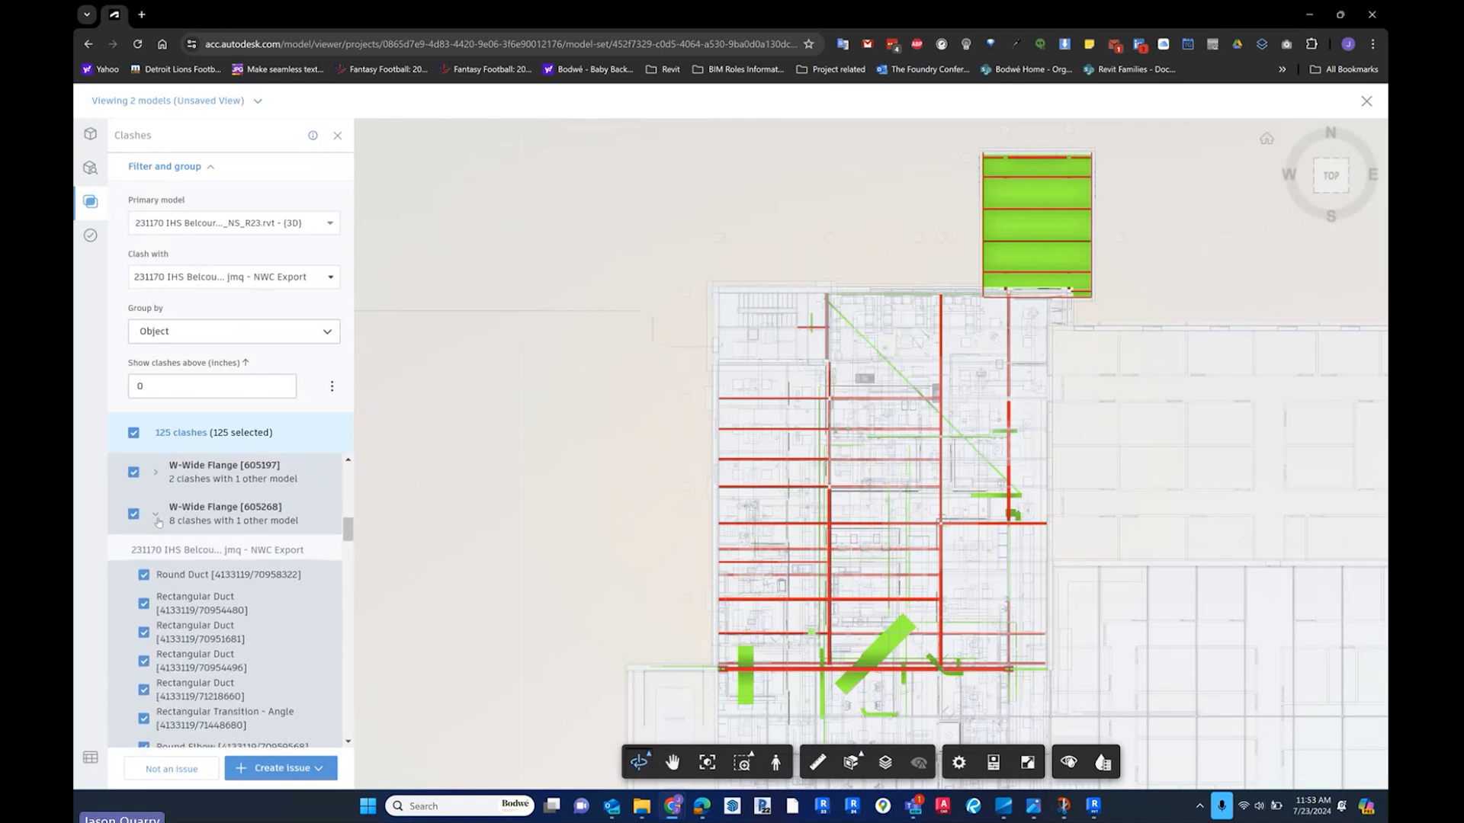
pyautogui.keyDown('shift'); pyautogui.moveTo(699, 575); pyautogui.dragTo(773, 382, button='middle'); pyautogui.keyUp('shift')
pyautogui.scroll(4, 821, 713)
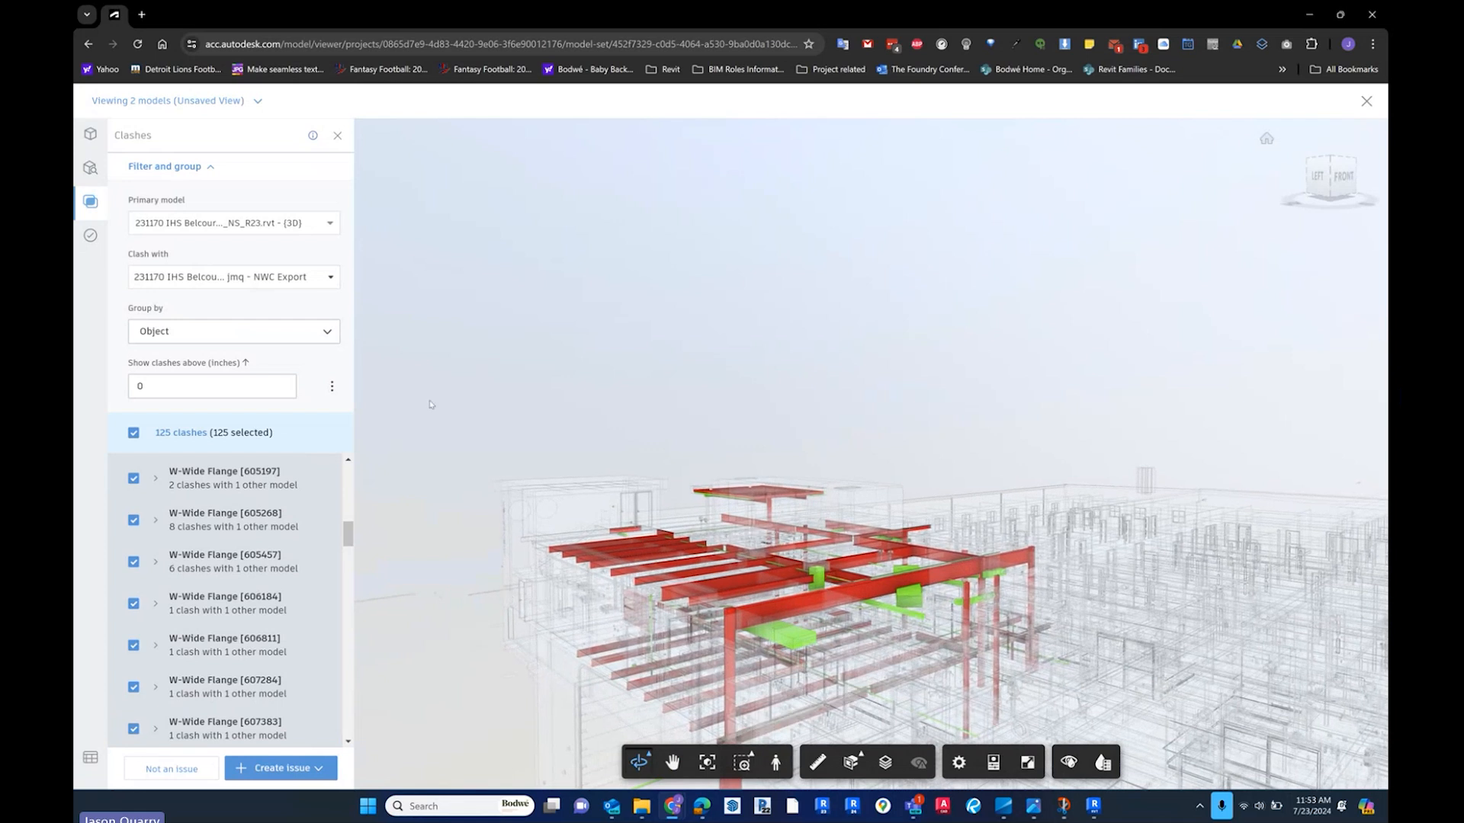
pyautogui.click(134, 433)
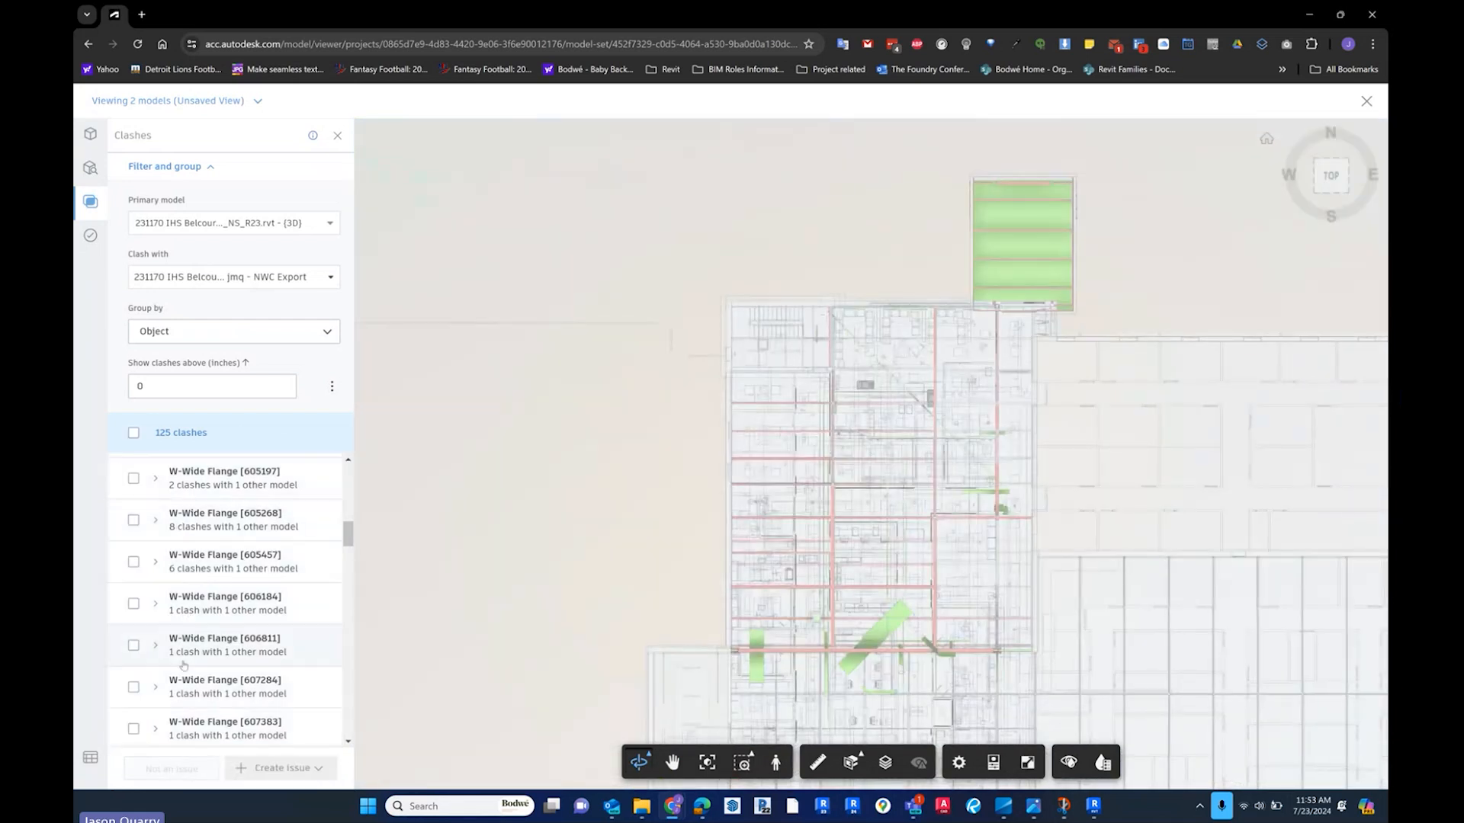
# - Examine the clash between W-Wide Flange [607284] and Pipe Types [4133119/71023070], and the neighbouring W-Wide Flange [606811] clash
pyautogui.click(200, 695)
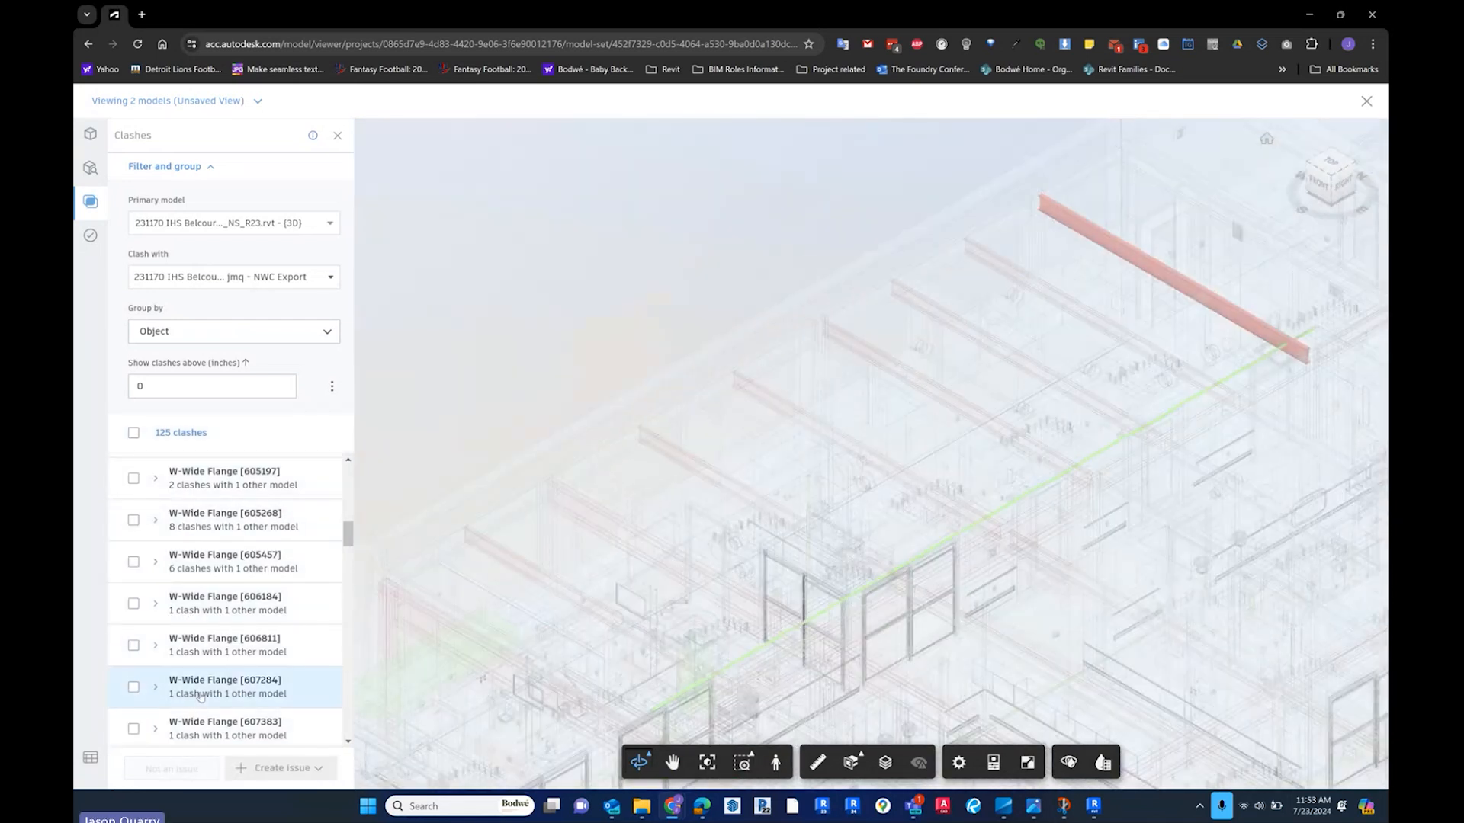
pyautogui.click(156, 687)
pyautogui.scroll(-2, 213, 610)
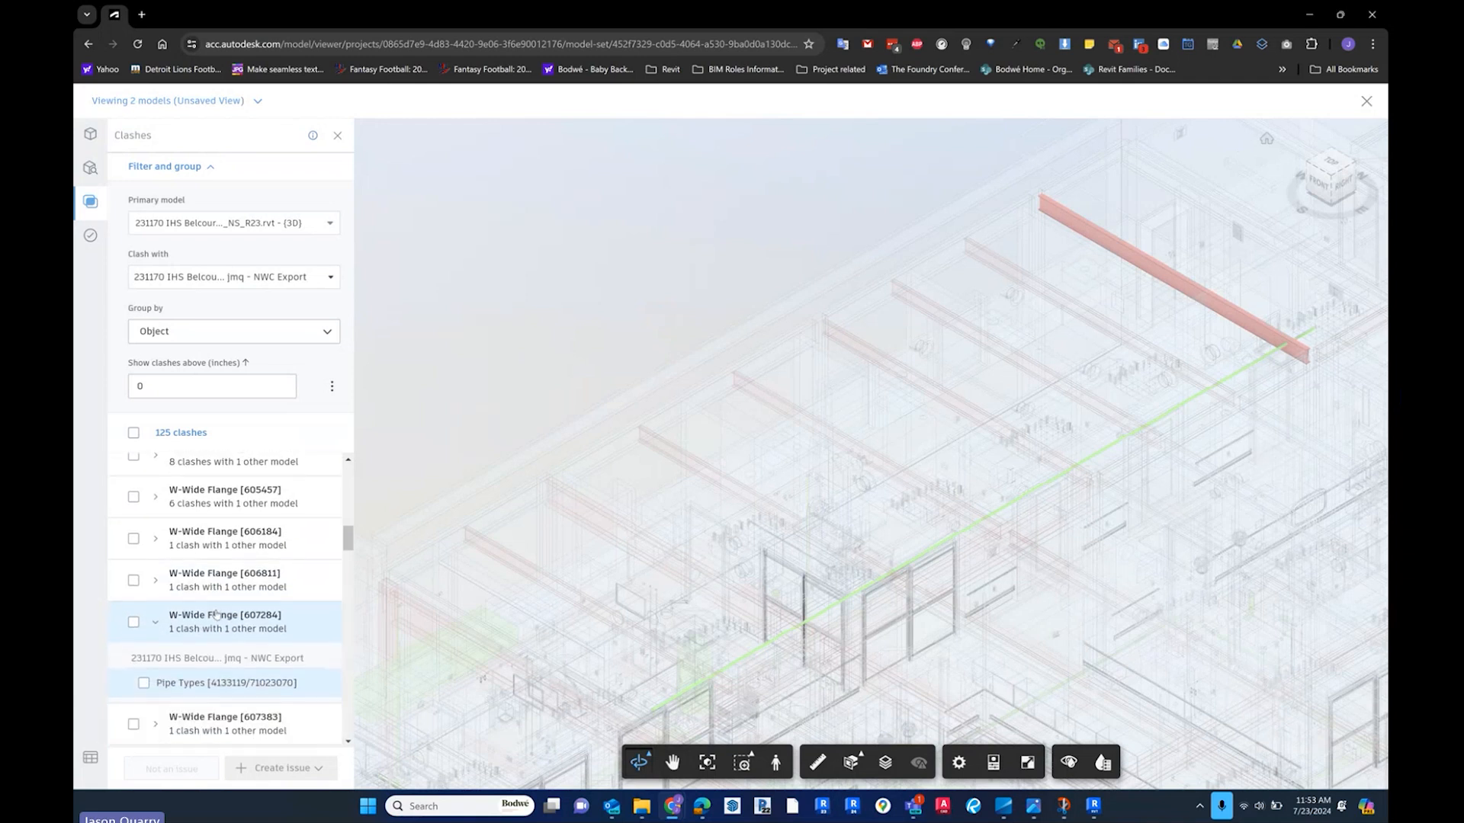
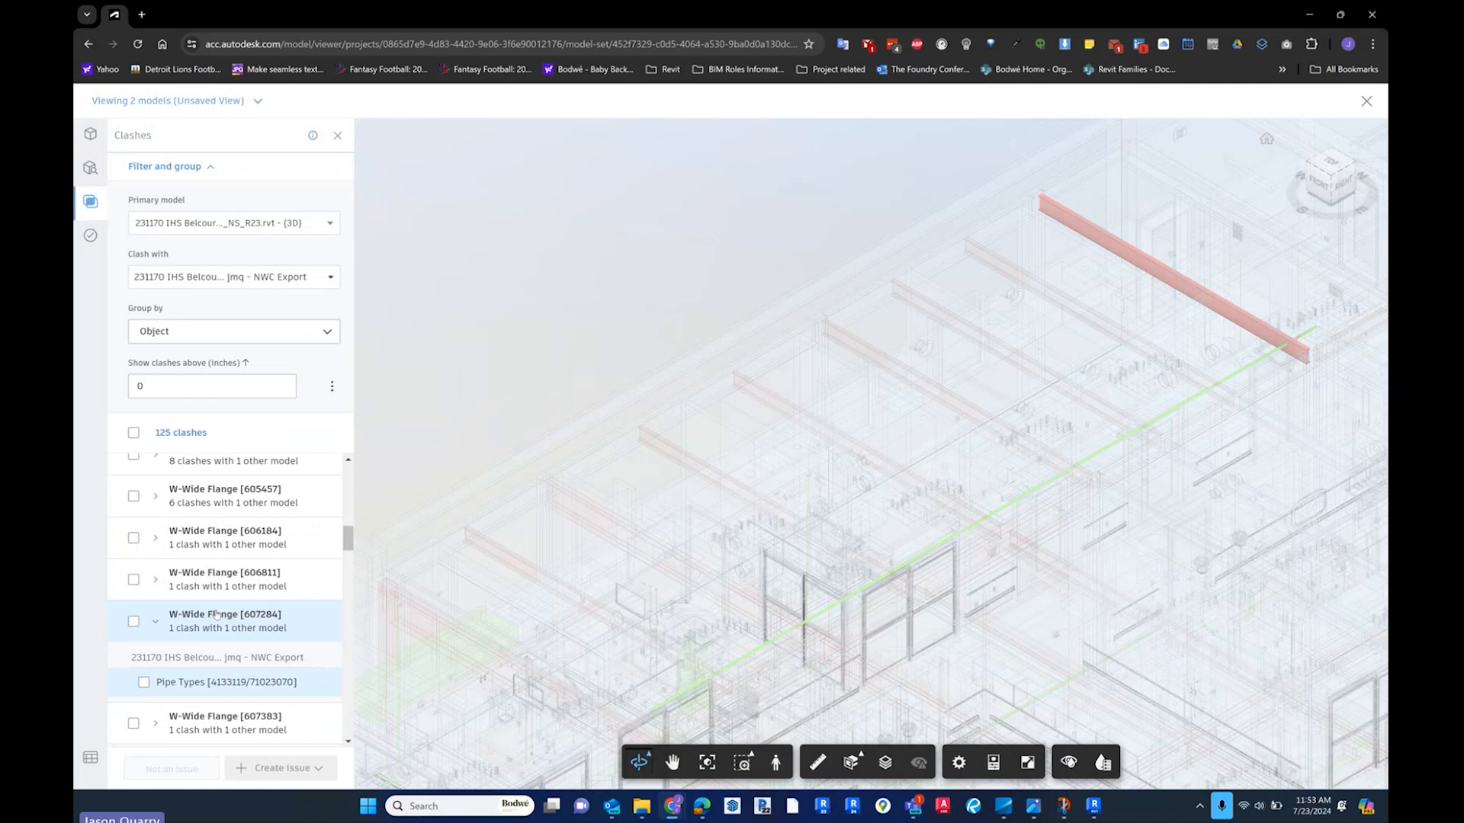
pyautogui.keyDown('shift'); pyautogui.moveTo(1070, 588); pyautogui.dragTo(1005, 512, button='middle'); pyautogui.keyUp('shift')
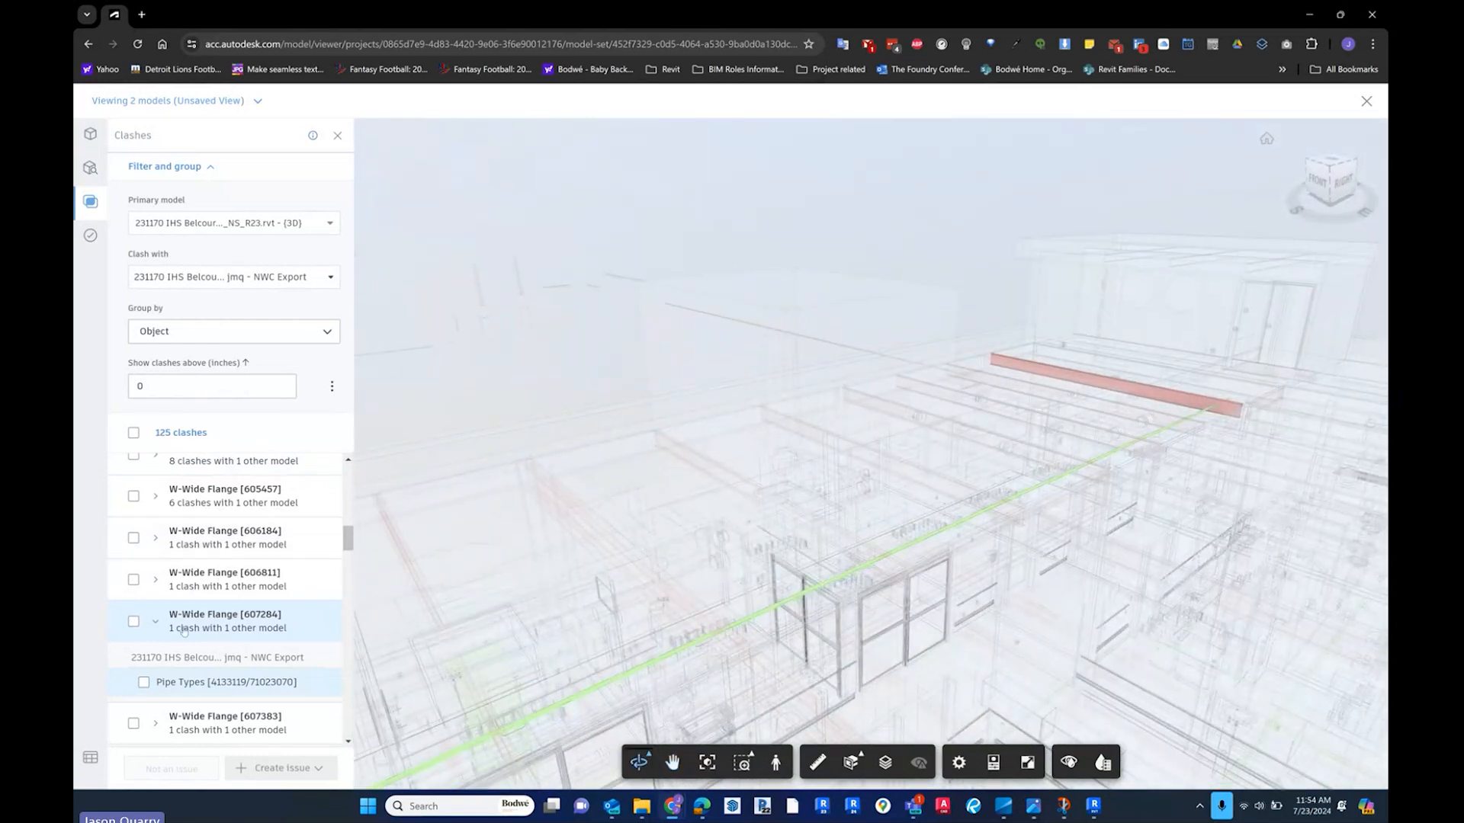
pyautogui.click(182, 580)
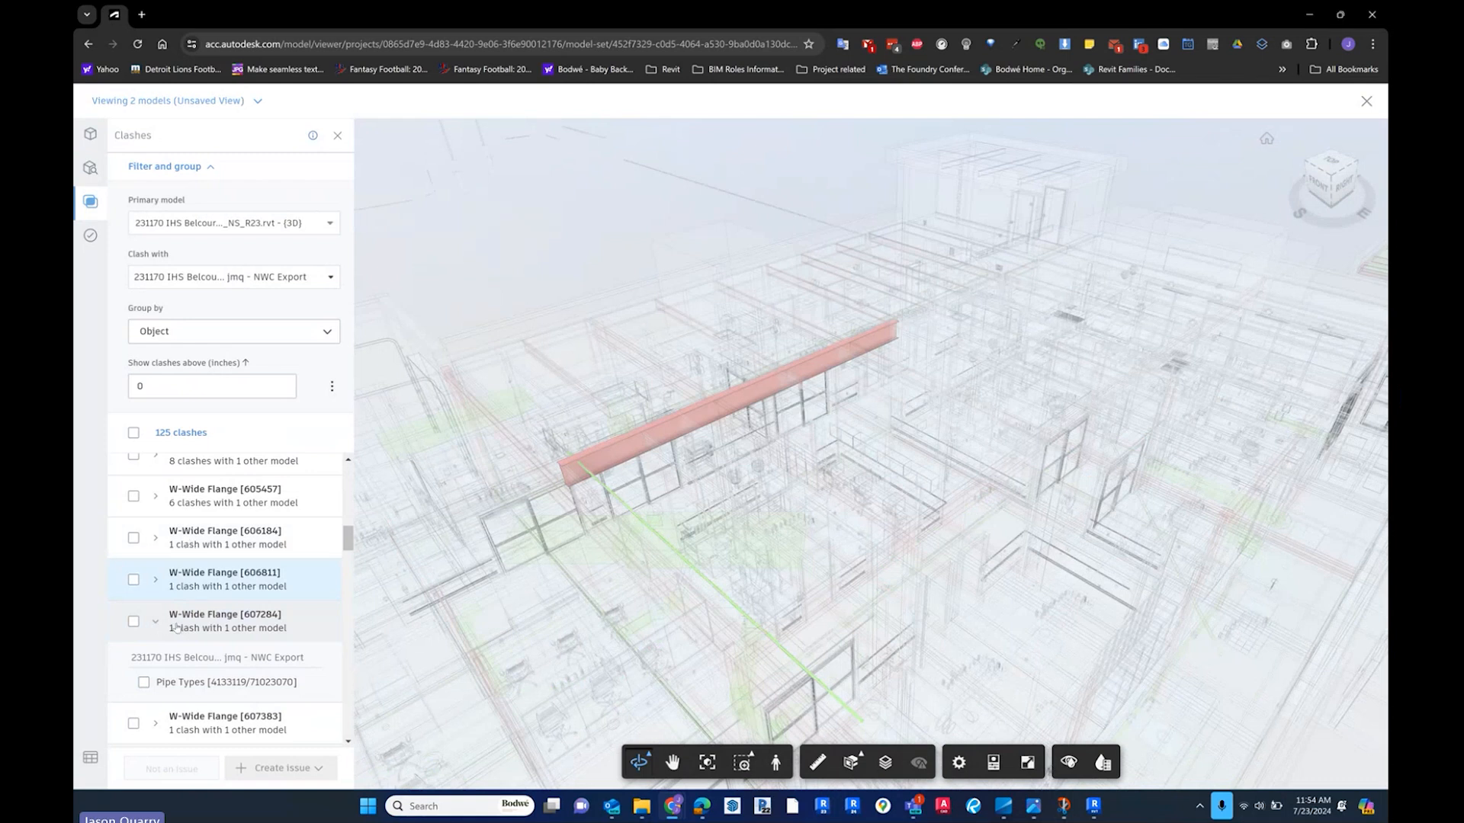
pyautogui.scroll(4, 176, 627)
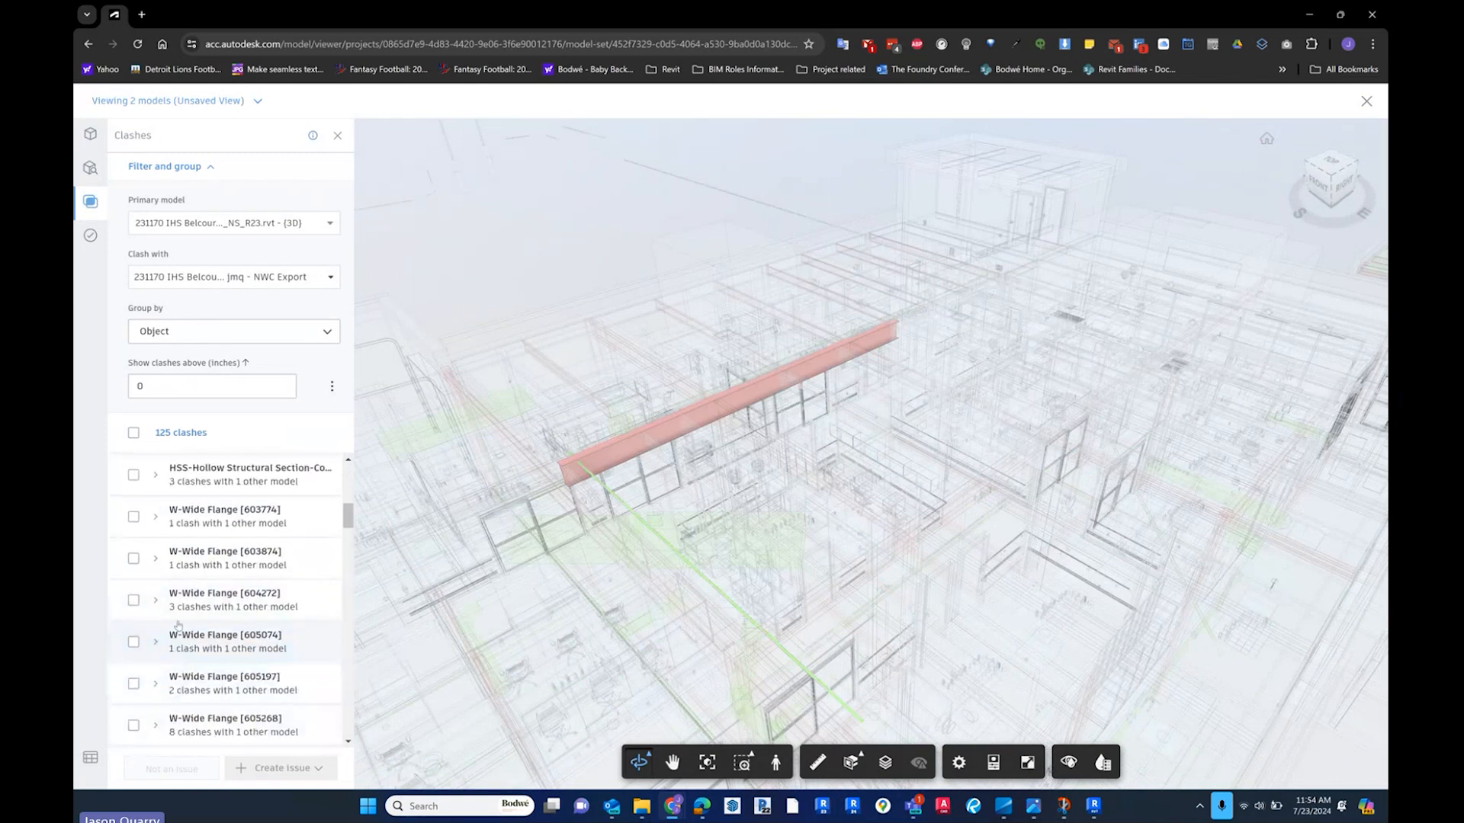
# - Check W-Wide Flange [603774] and [603874], and create one Clash issue for both, pinned where the pipe meets the shorter beam
pyautogui.click(217, 516)
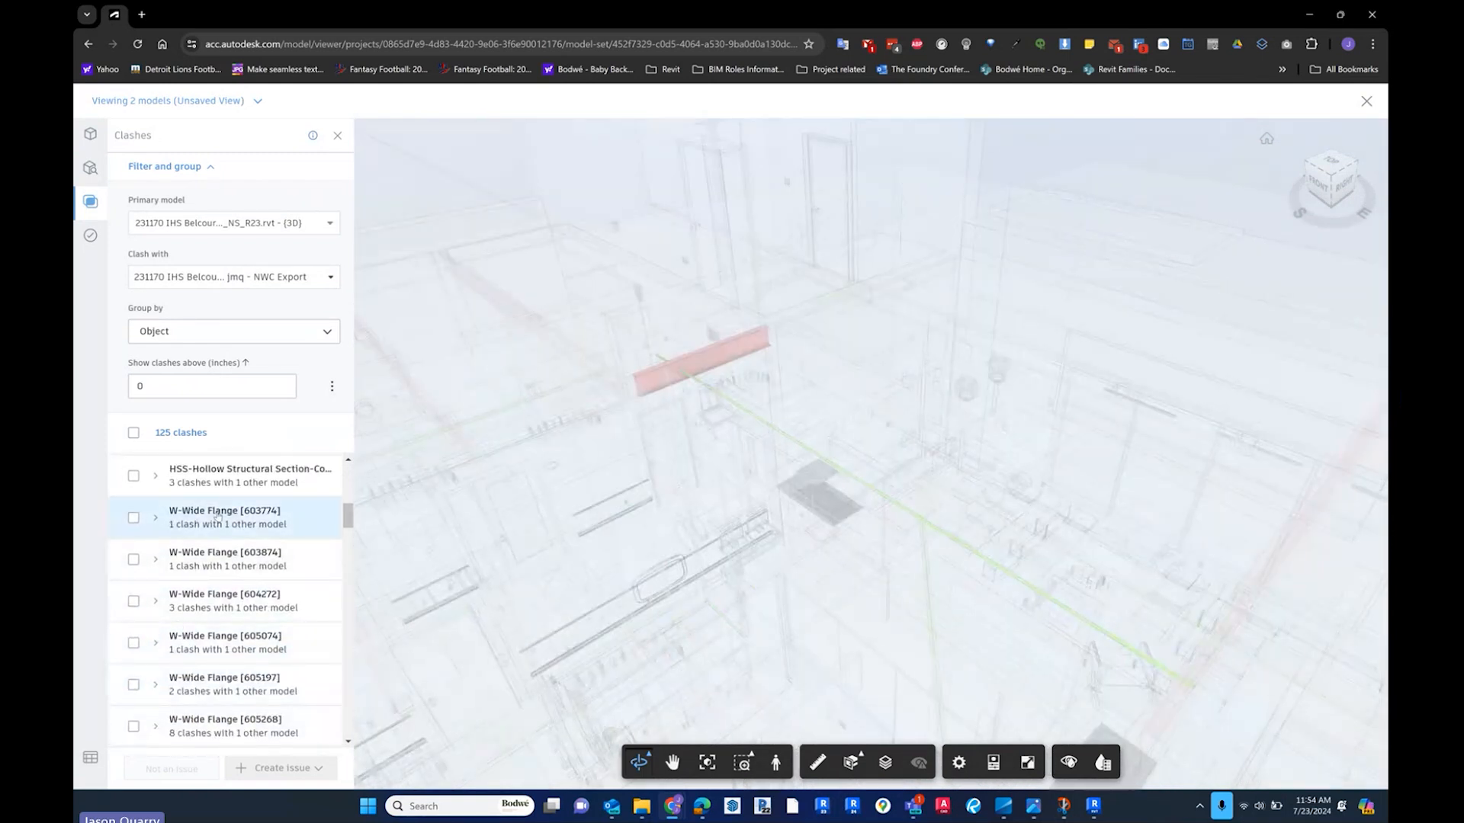
pyautogui.click(191, 562)
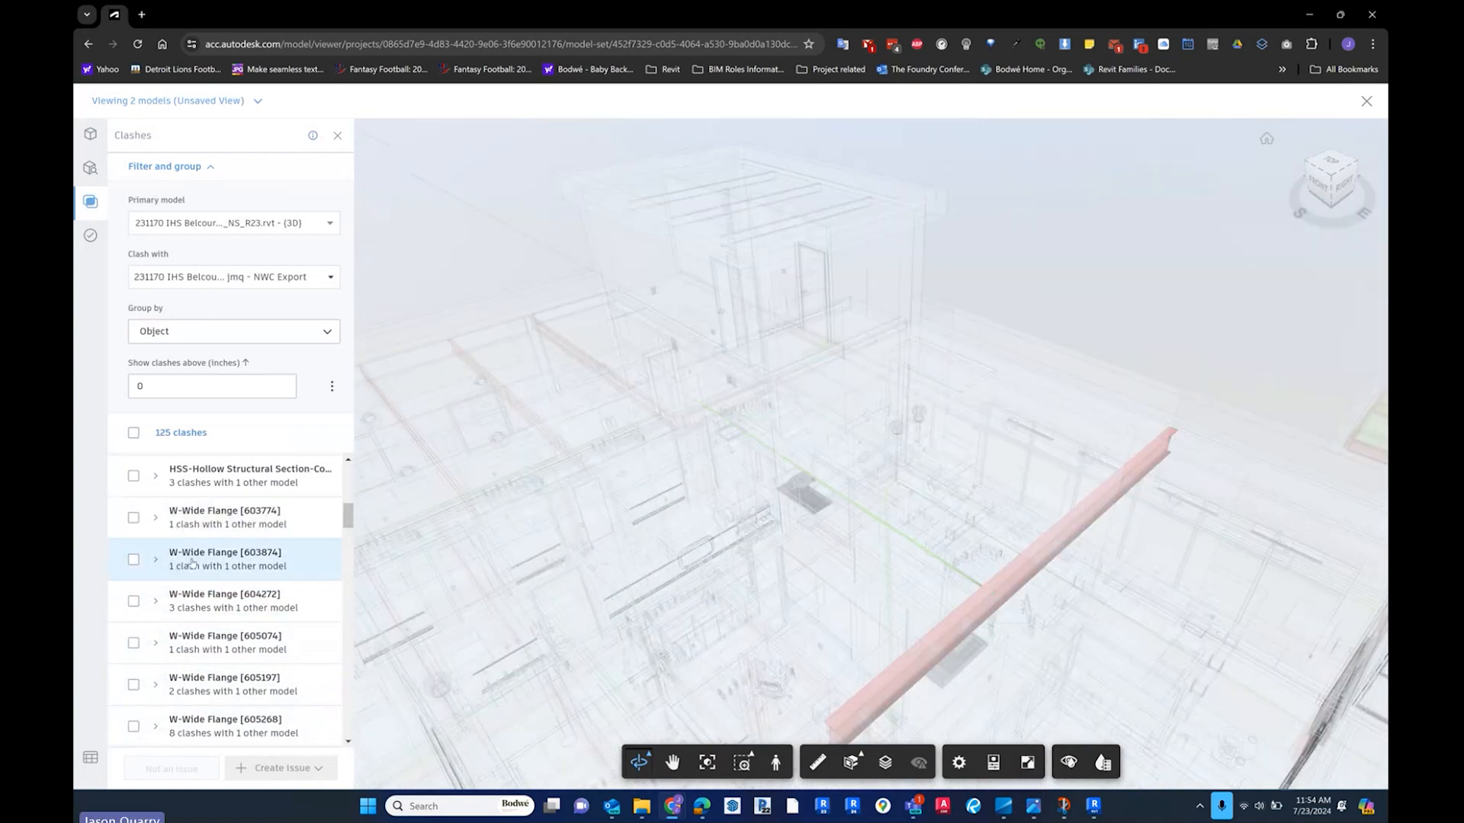
pyautogui.click(133, 518)
pyautogui.click(133, 560)
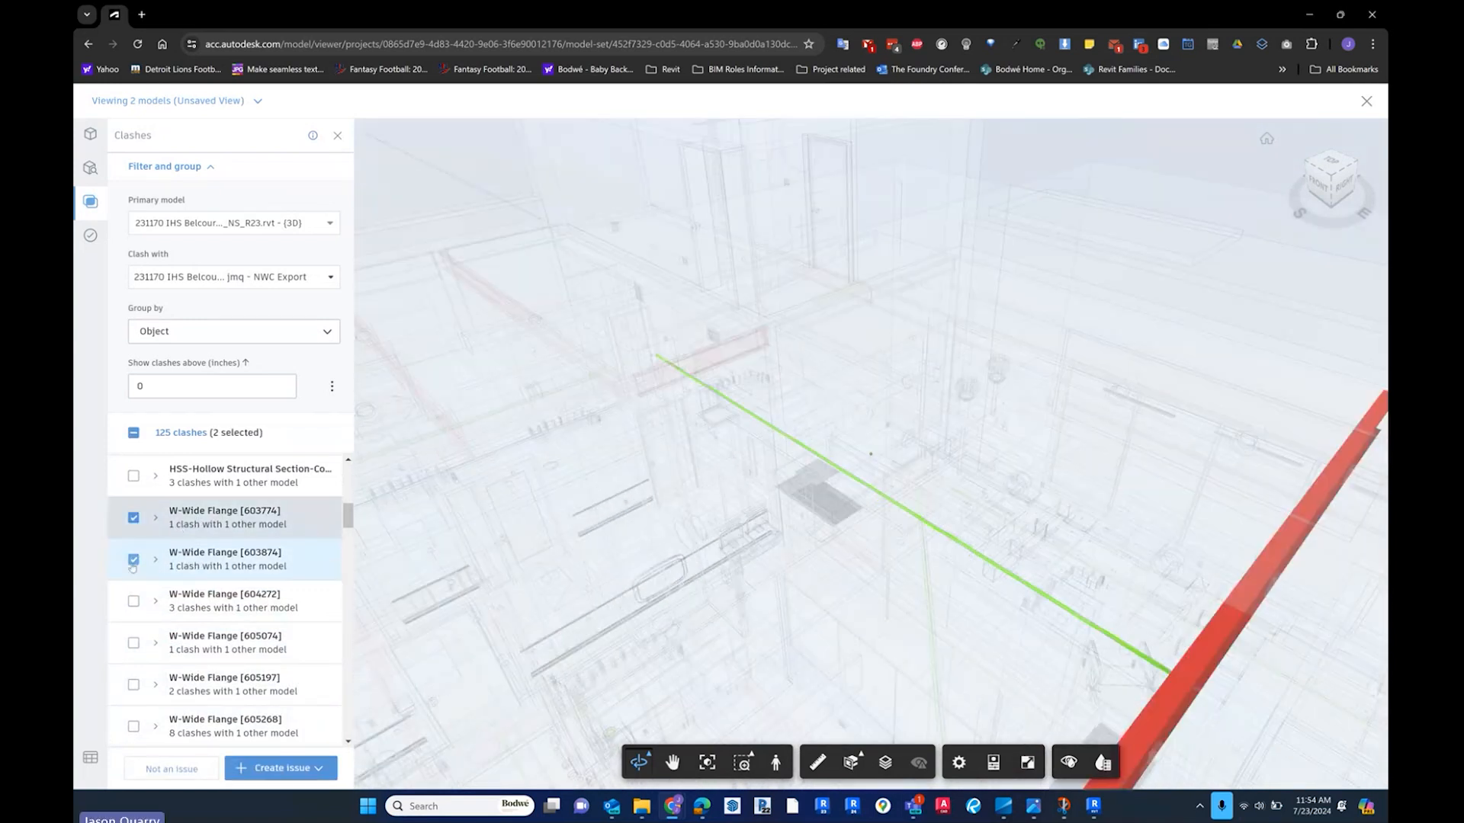
pyautogui.click(280, 768)
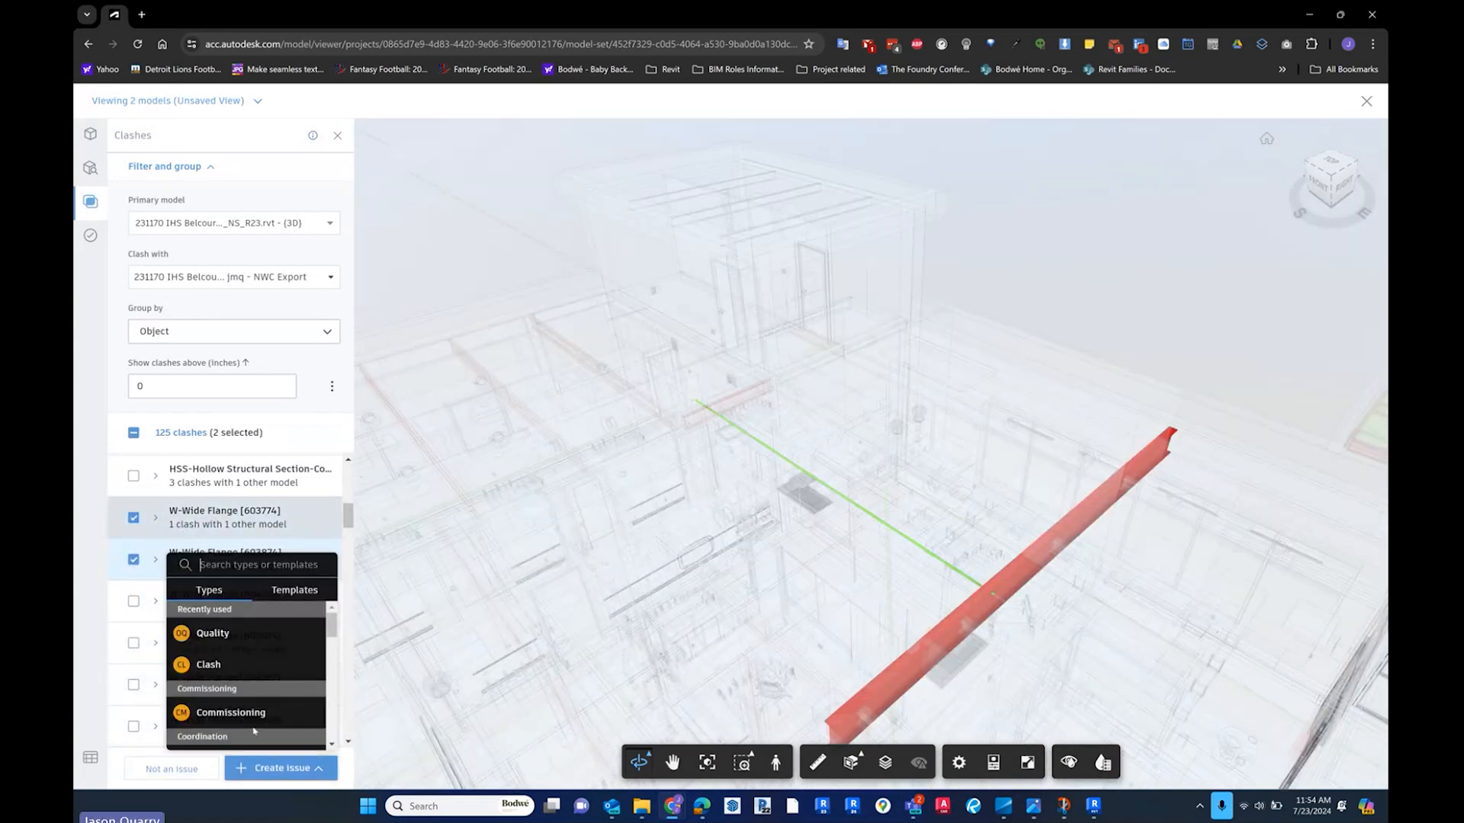
pyautogui.click(245, 661)
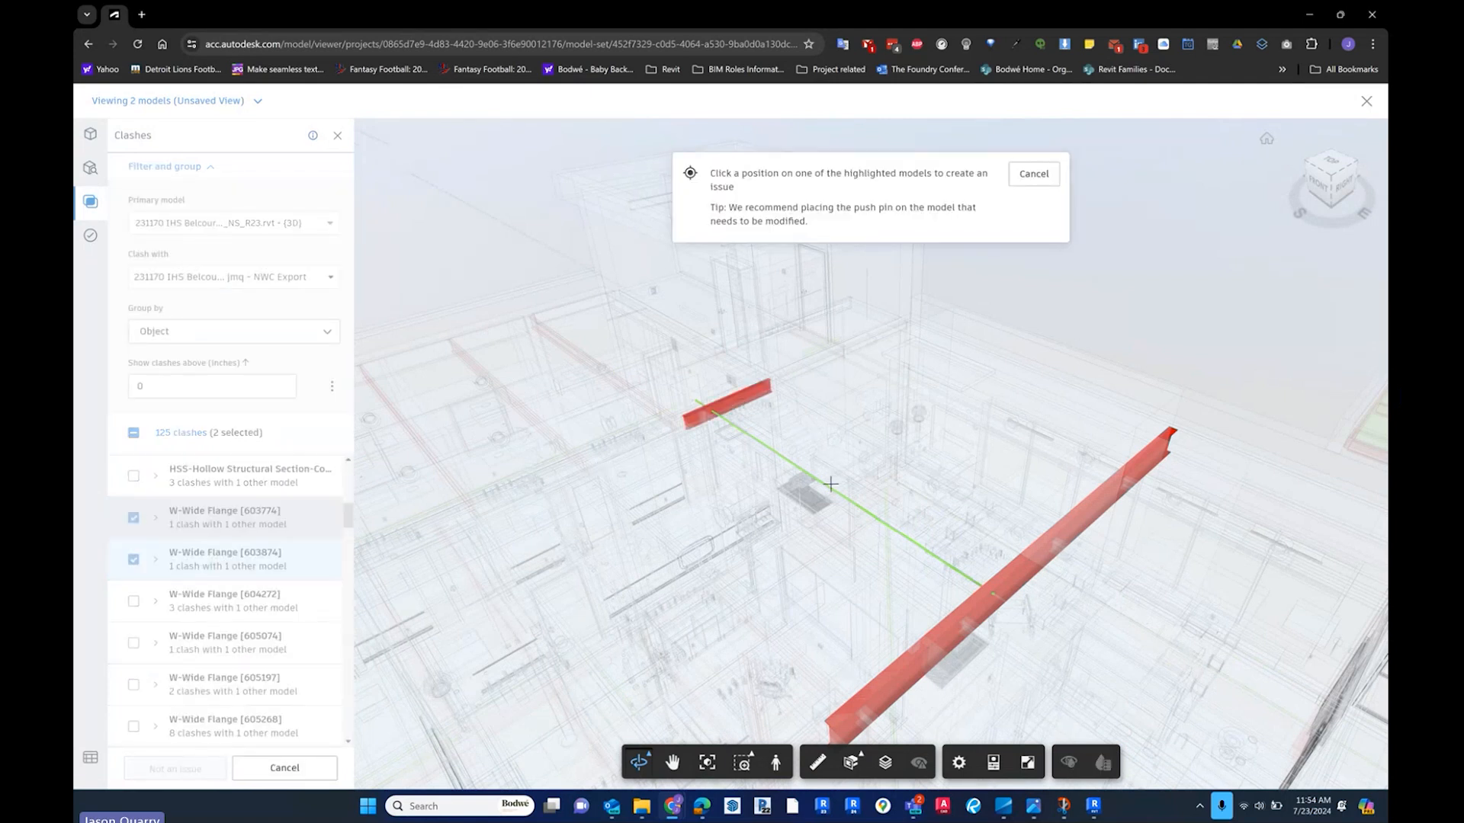
pyautogui.click(710, 420)
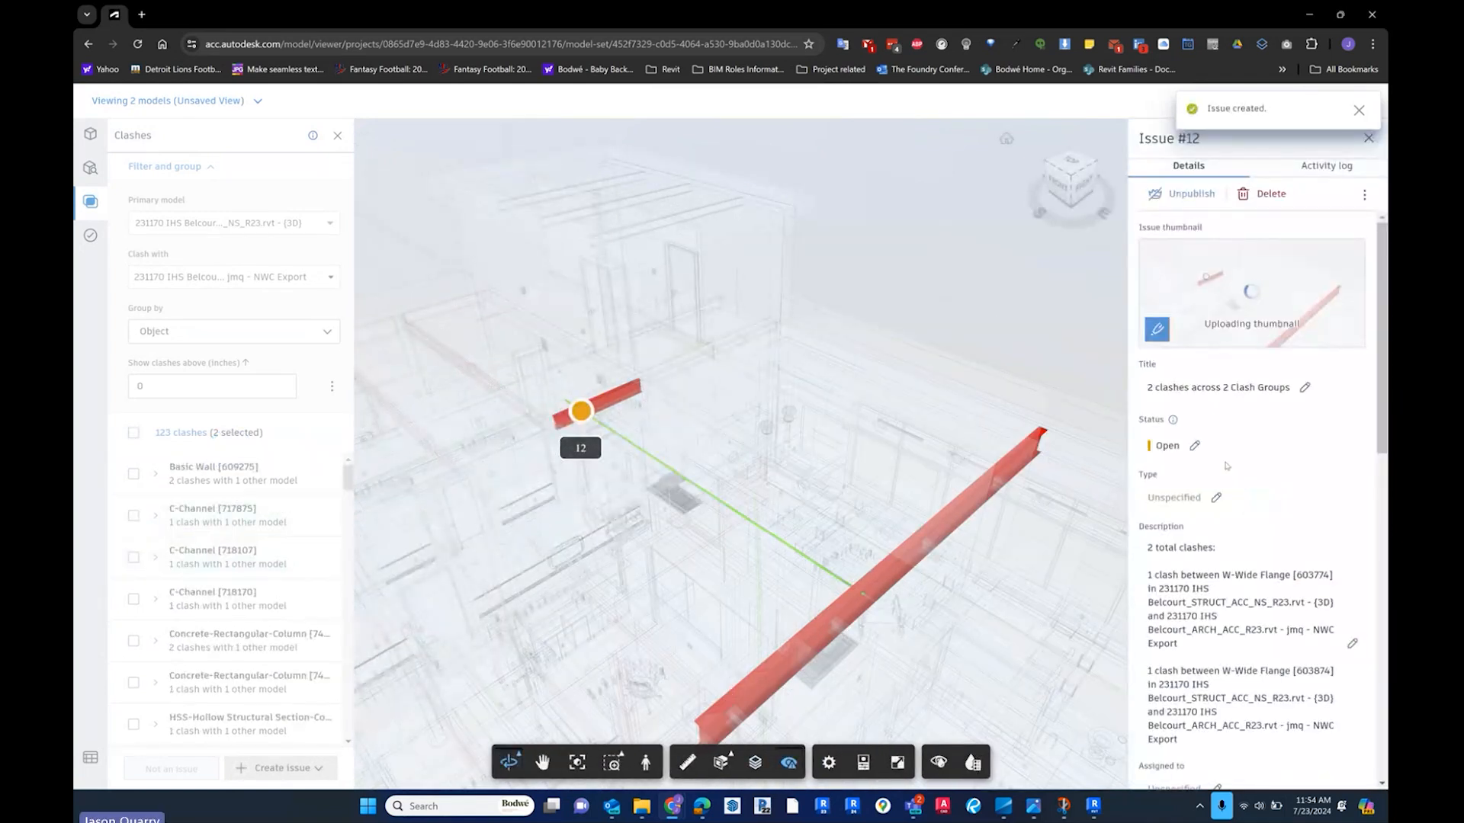
# - Assign the new issue to the responsible Steelhead Engineering member and add a second Steelhead Engineering member as a watcher
pyautogui.scroll(-1, 1226, 465)
pyautogui.scroll(-3, 1226, 465)
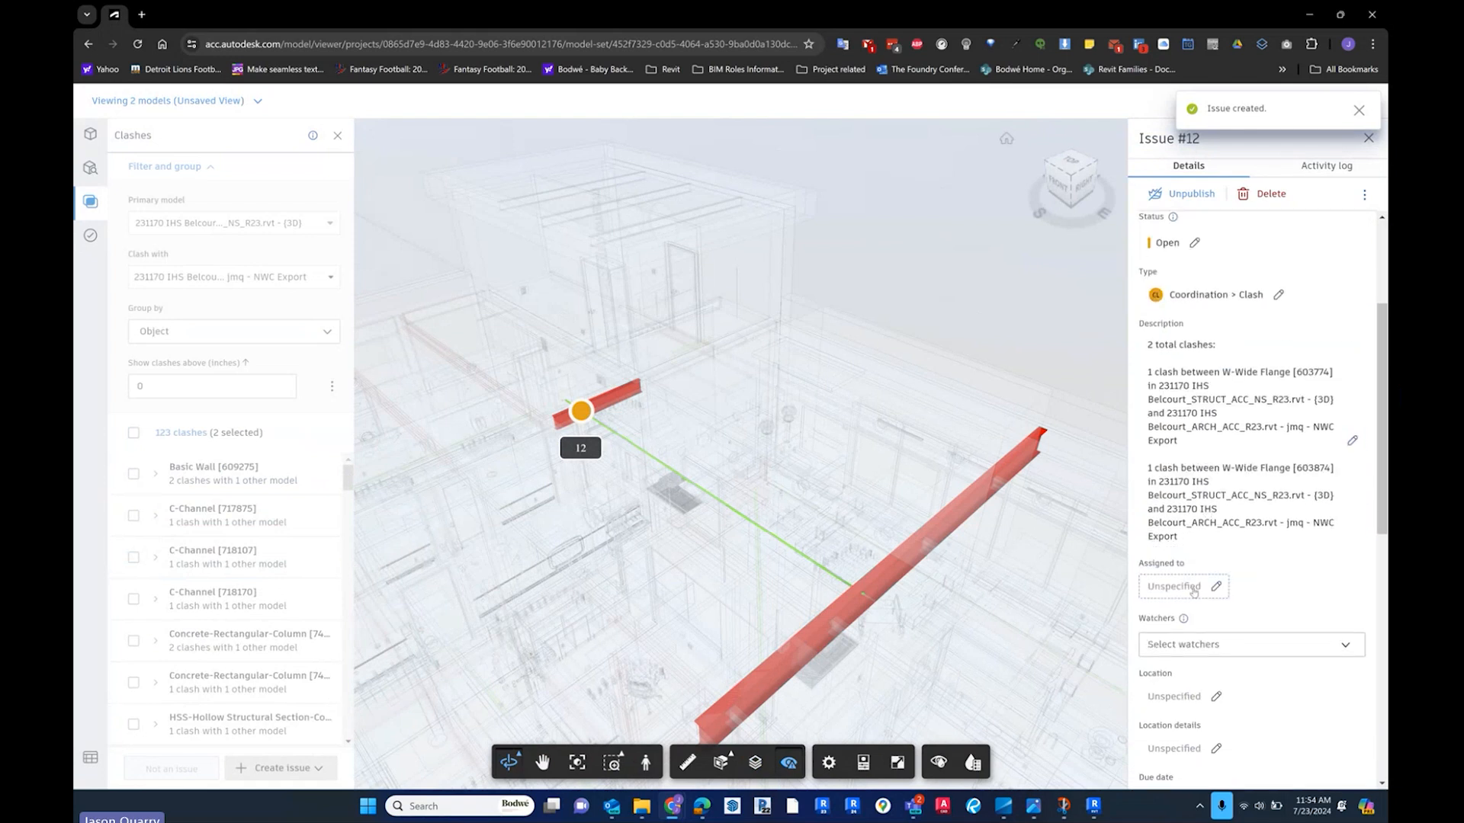
pyautogui.click(1194, 588)
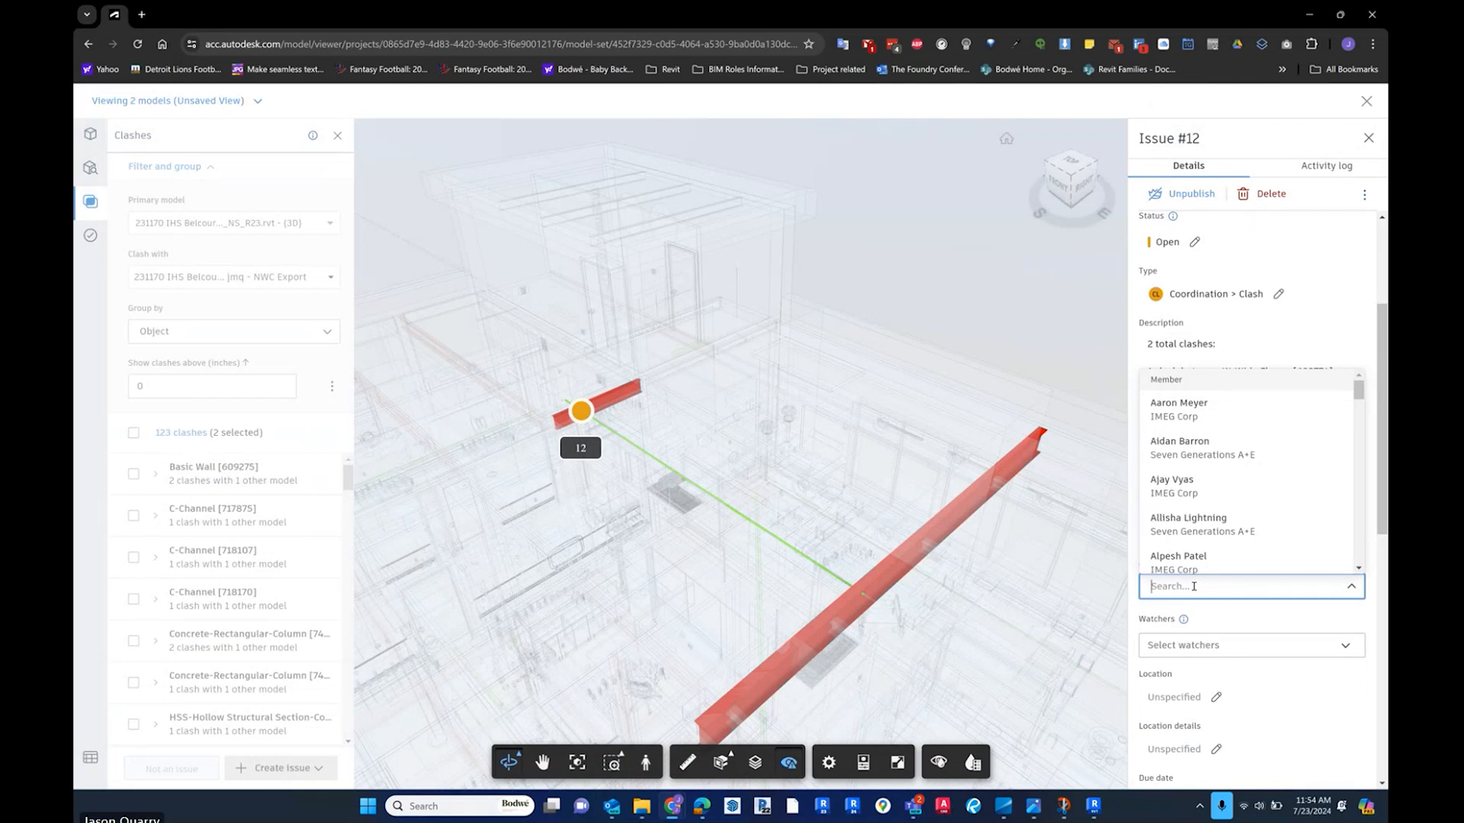
pyautogui.write('joh')
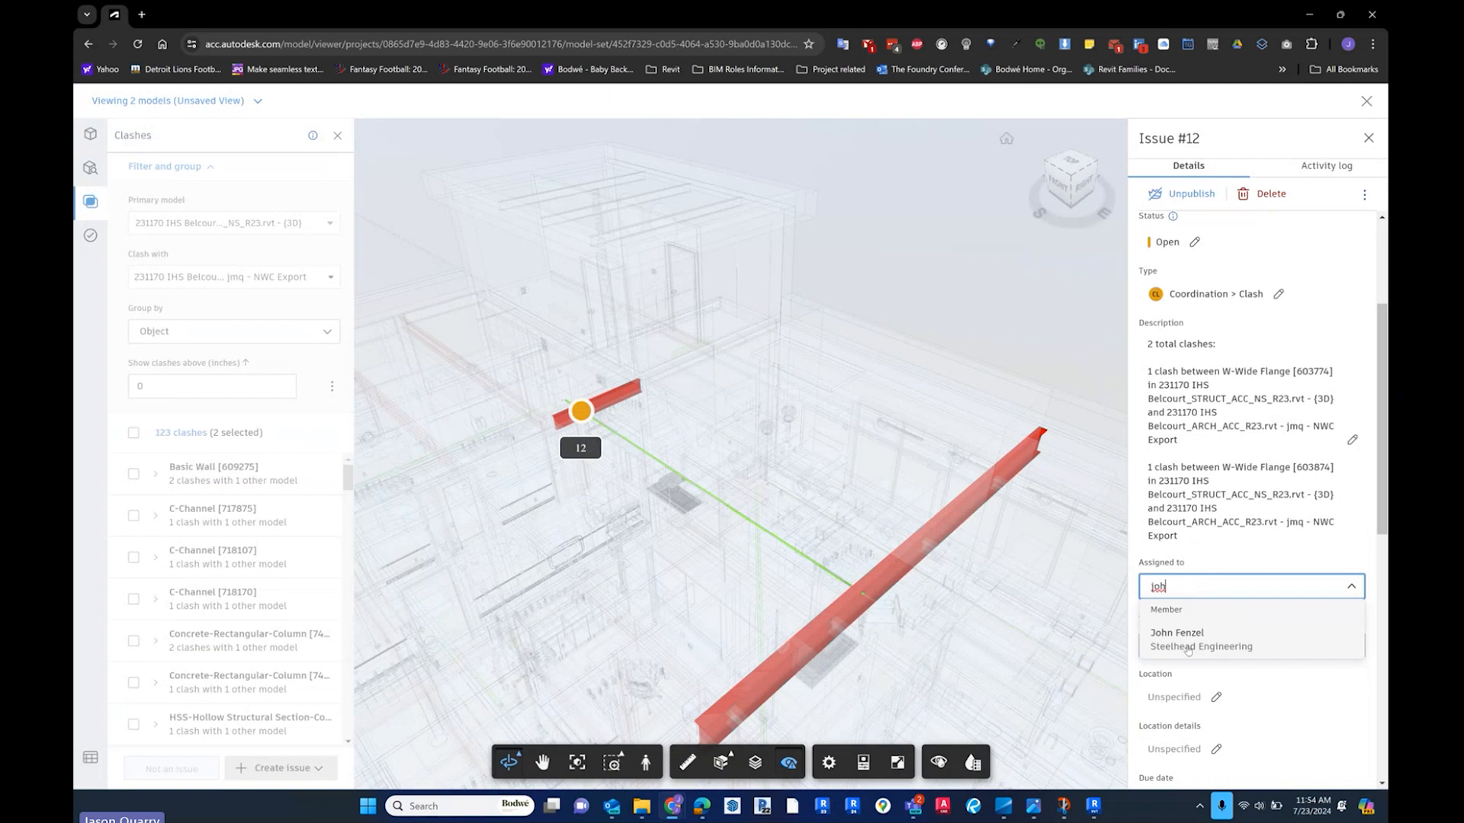
pyautogui.click(1187, 645)
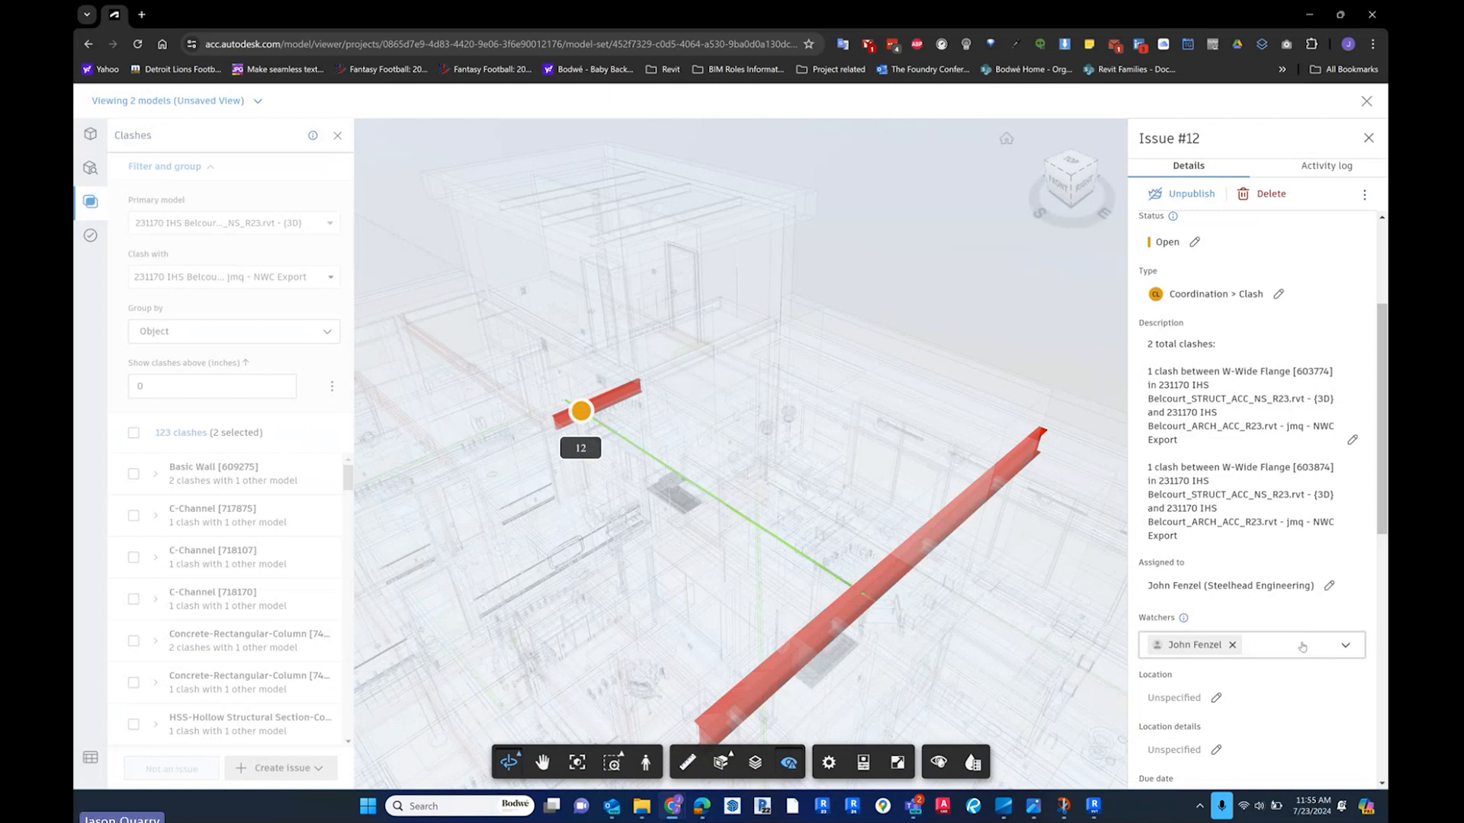
pyautogui.click(1345, 645)
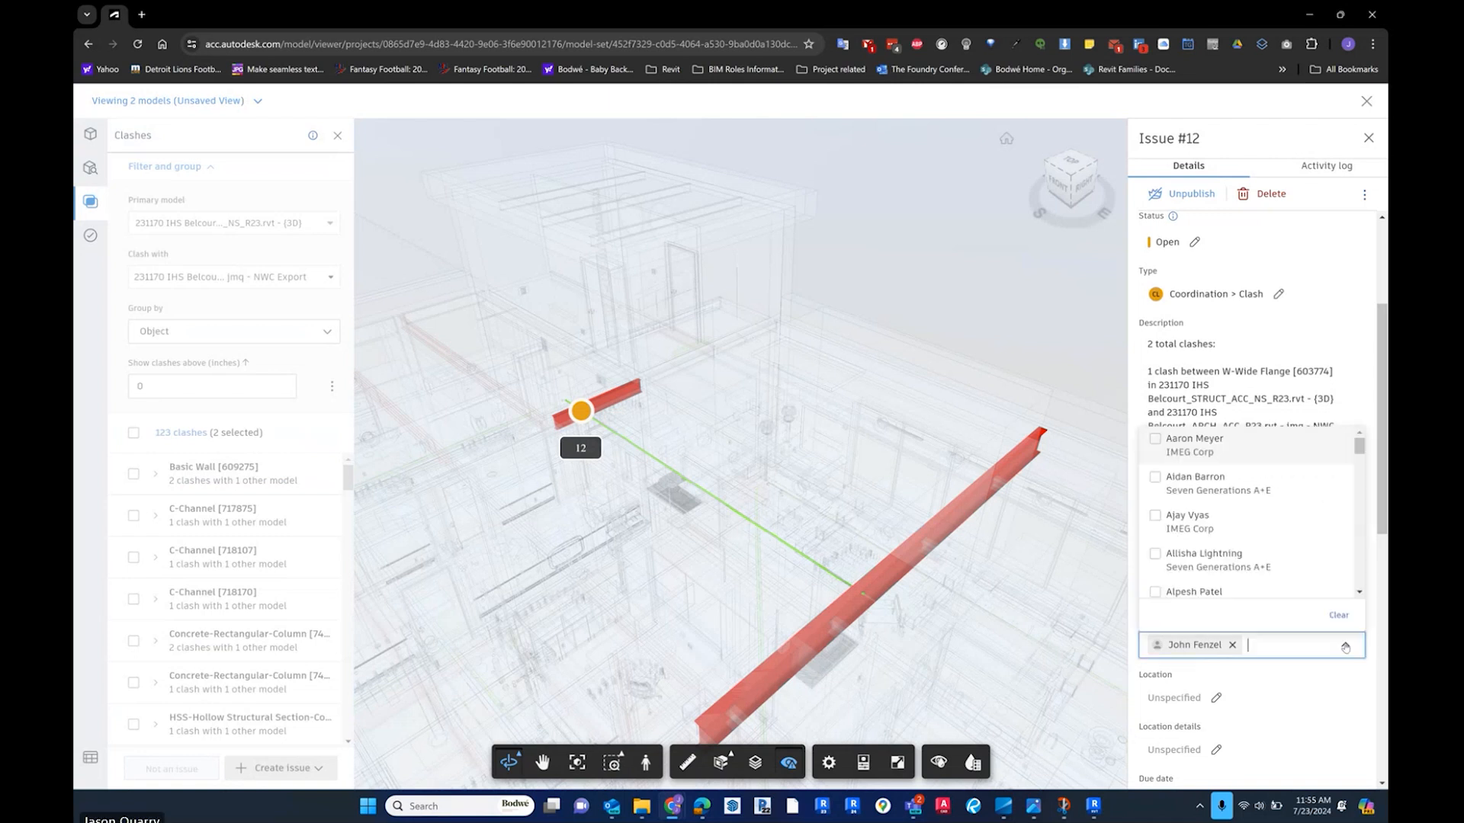
pyautogui.moveTo(1357, 449); pyautogui.dragTo(1358, 487)
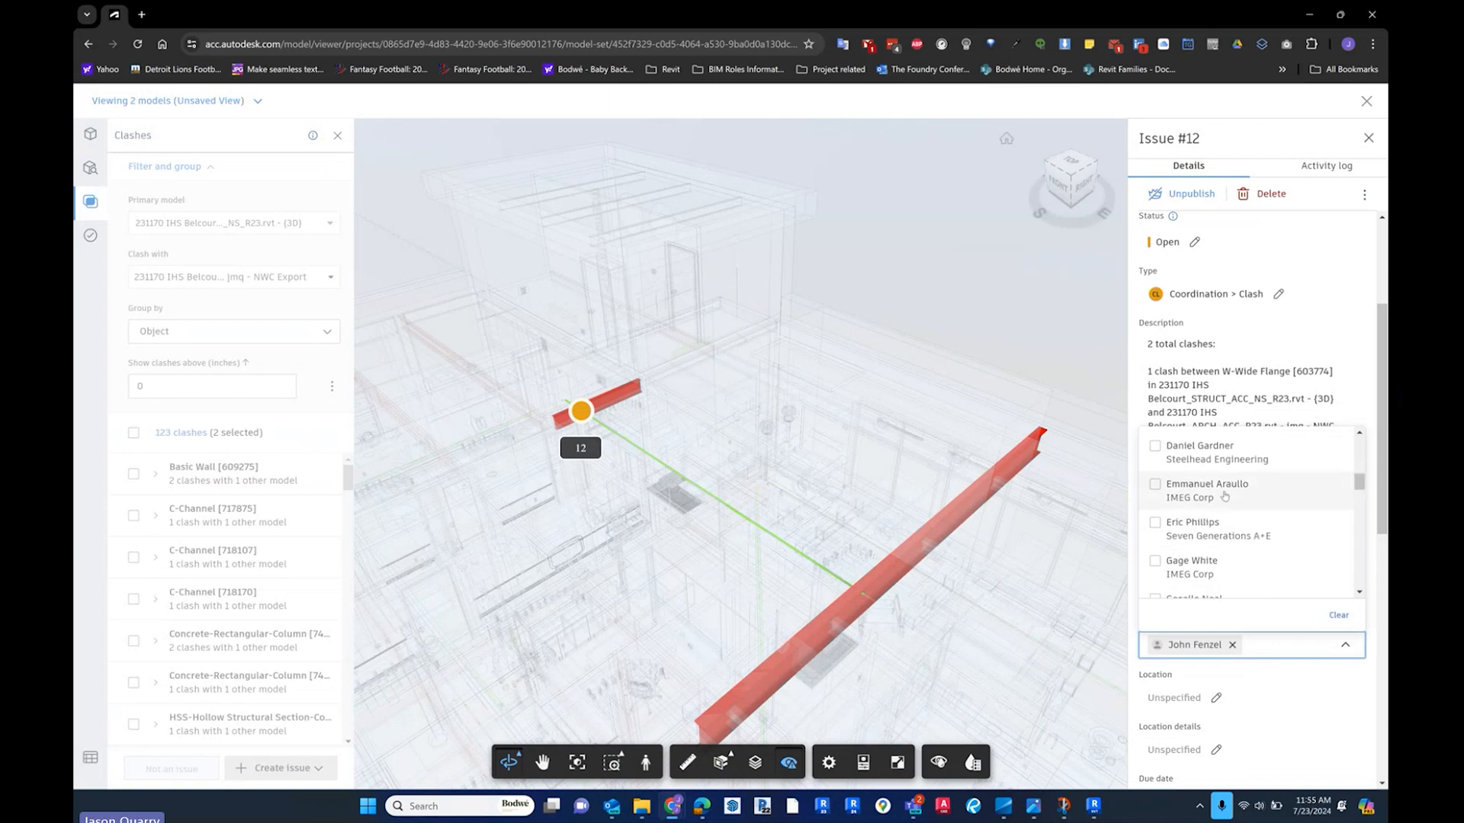
pyautogui.click(1154, 445)
pyautogui.click(1285, 750)
# - Post the comment "Please lower pipe in model to avoid the structure", copying its text for reuse, and close the issue details
pyautogui.scroll(-2, 1258, 735)
pyautogui.scroll(-5, 1250, 732)
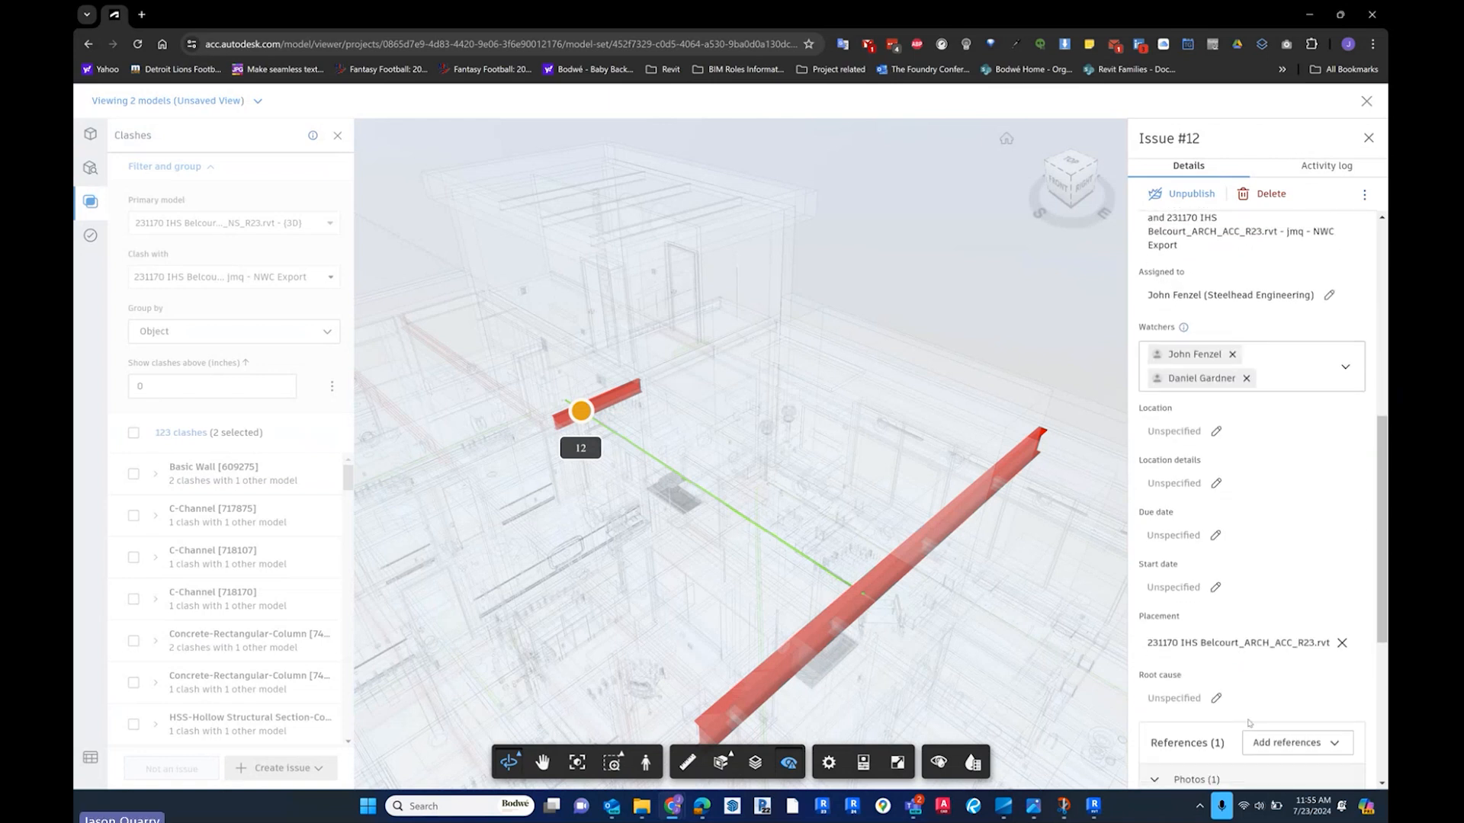
pyautogui.scroll(-2, 1248, 719)
pyautogui.click(1253, 698)
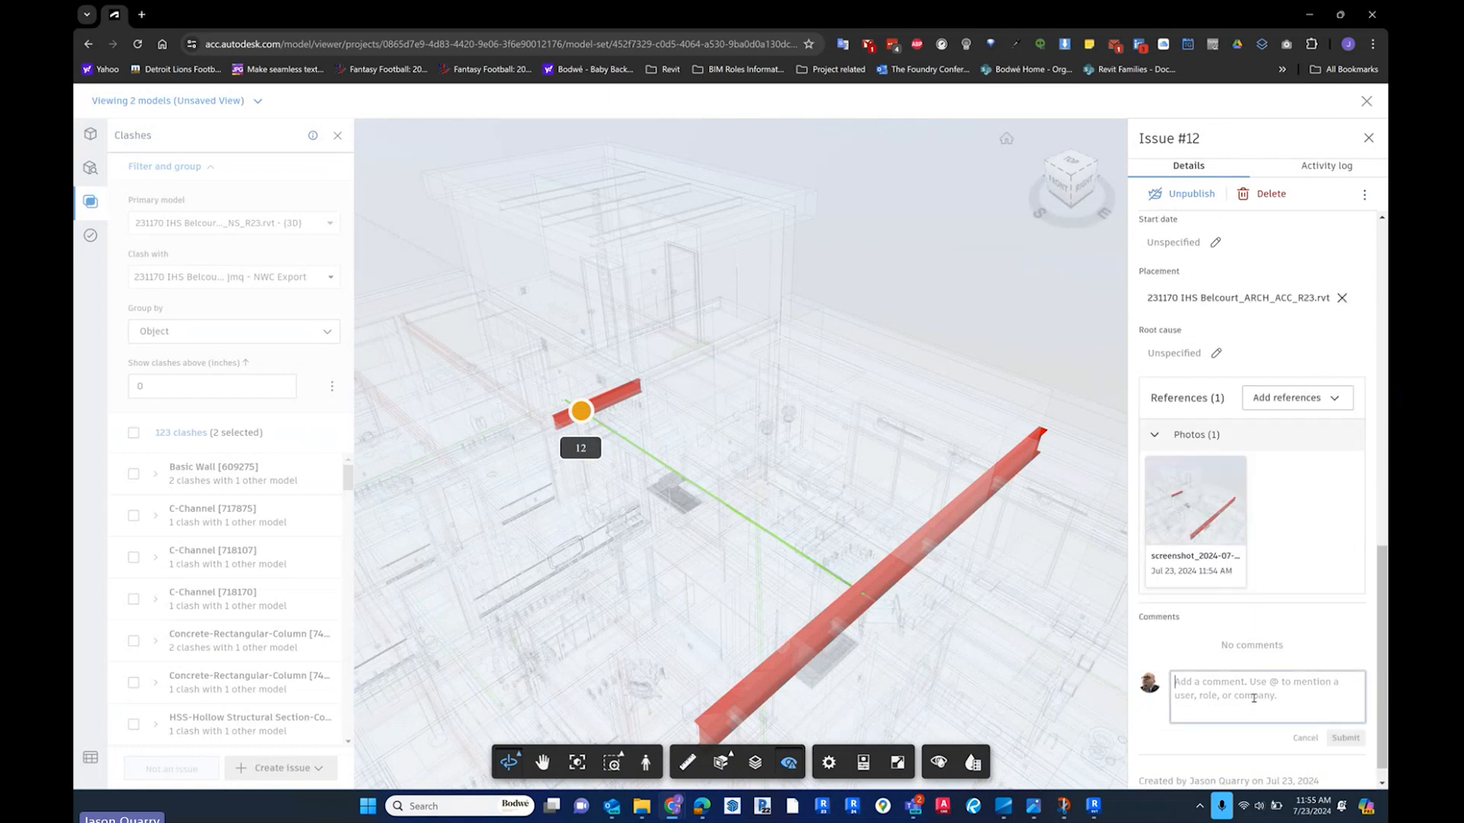
pyautogui.write('Please lower pipe in')
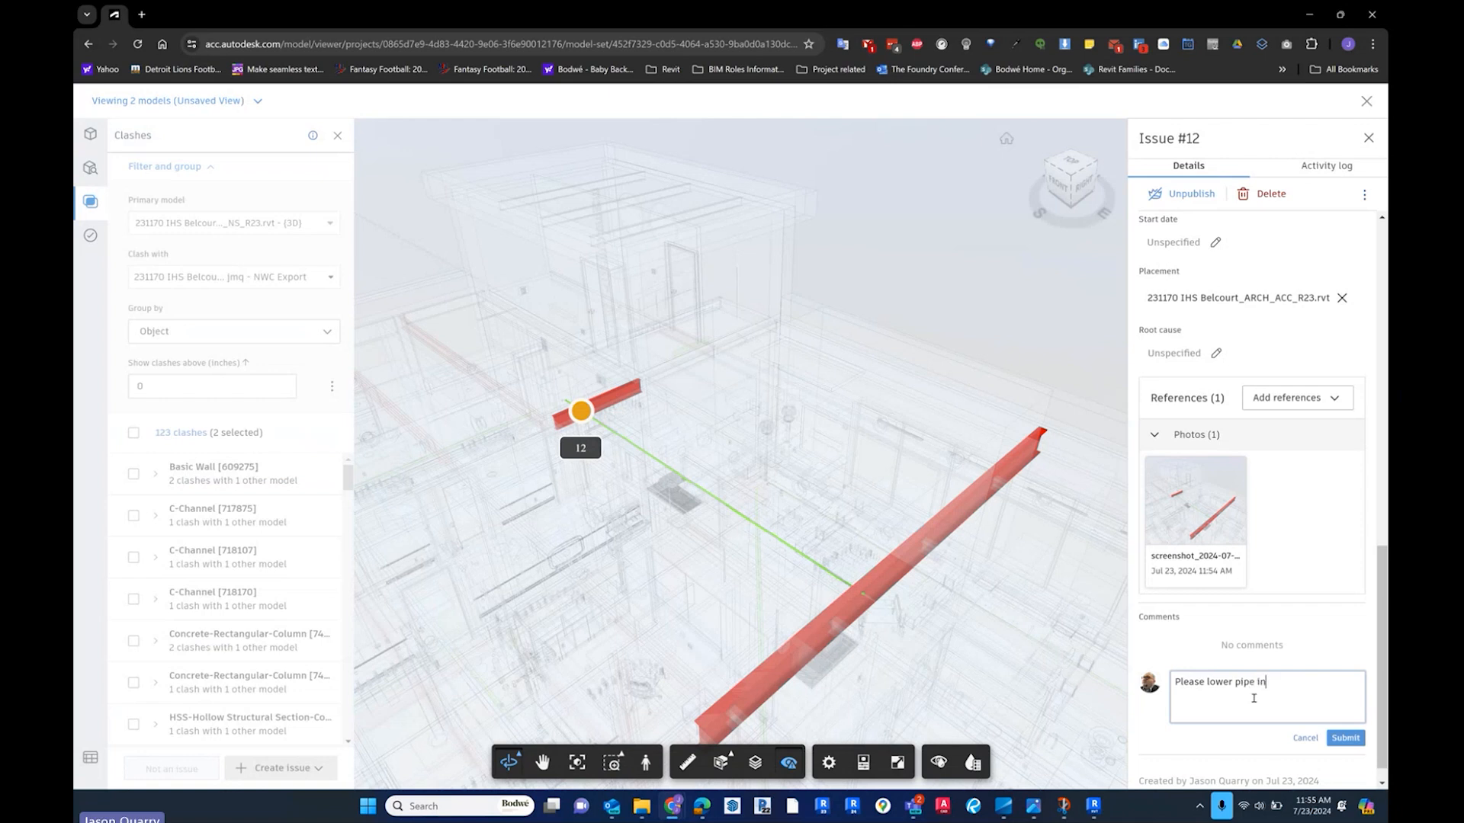
pyautogui.write(' model to avoid')
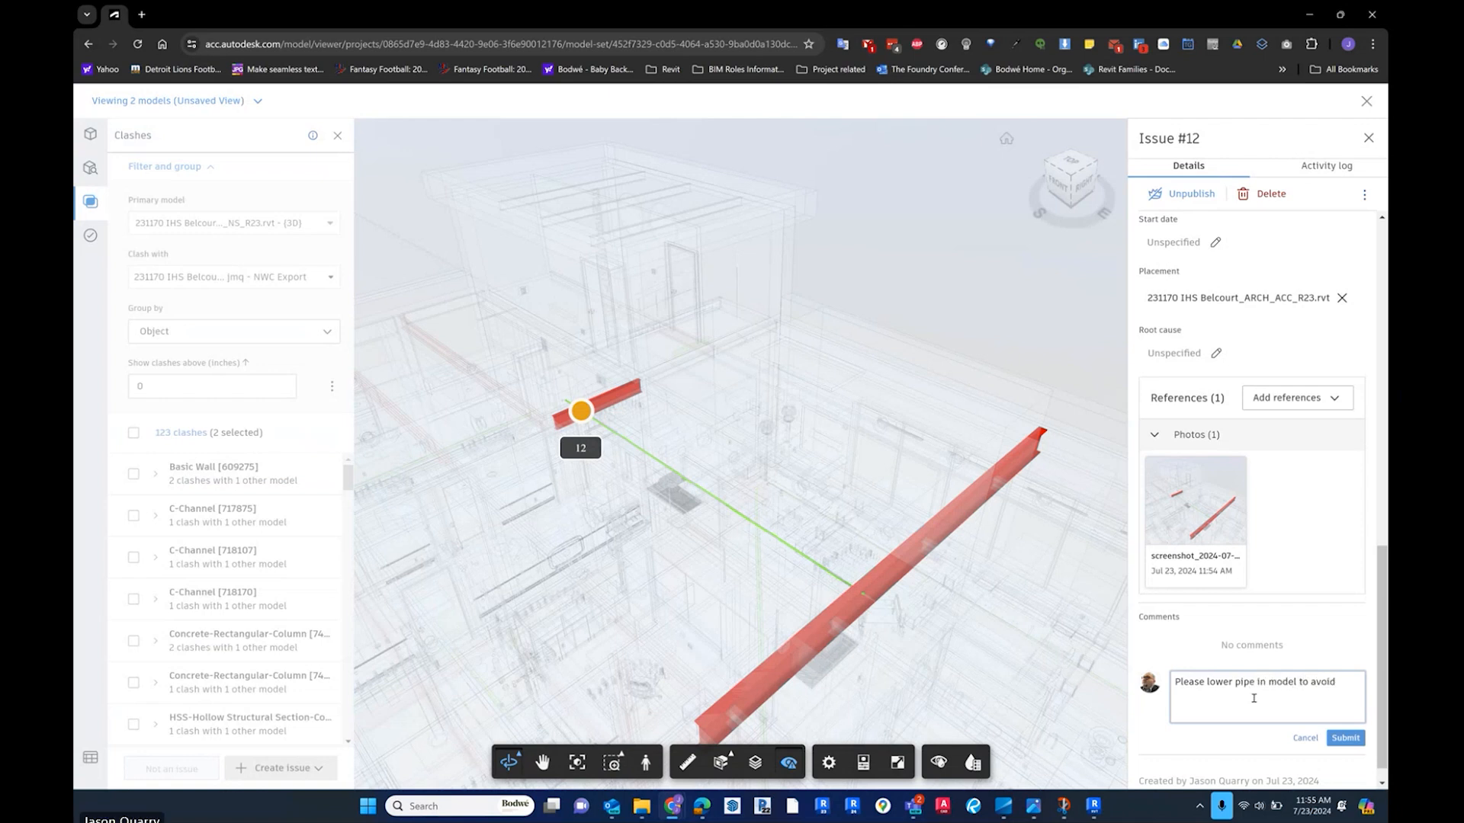
pyautogui.write(' the structure')
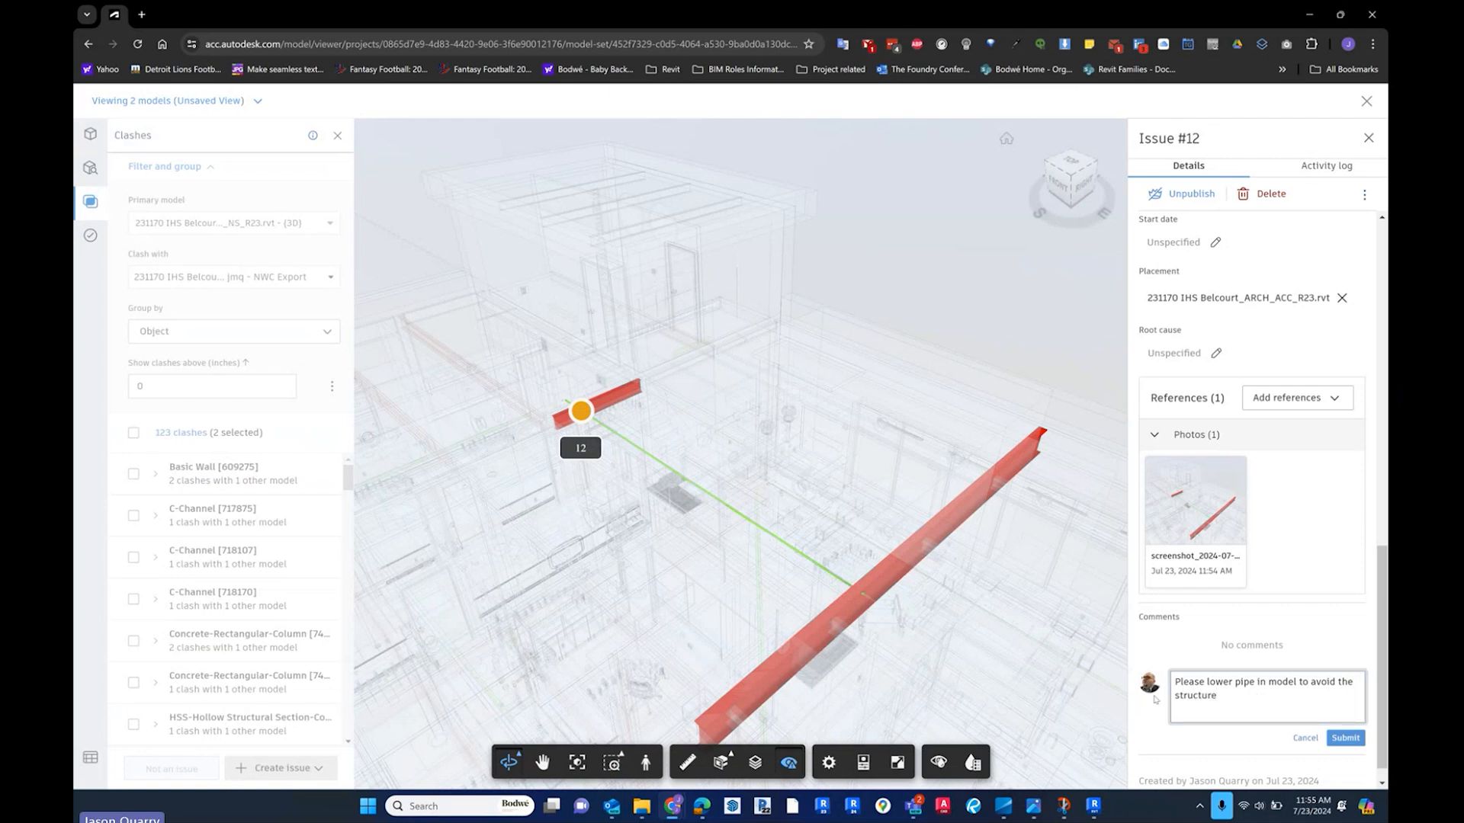
pyautogui.moveTo(1253, 698); pyautogui.dragTo(1140, 682)
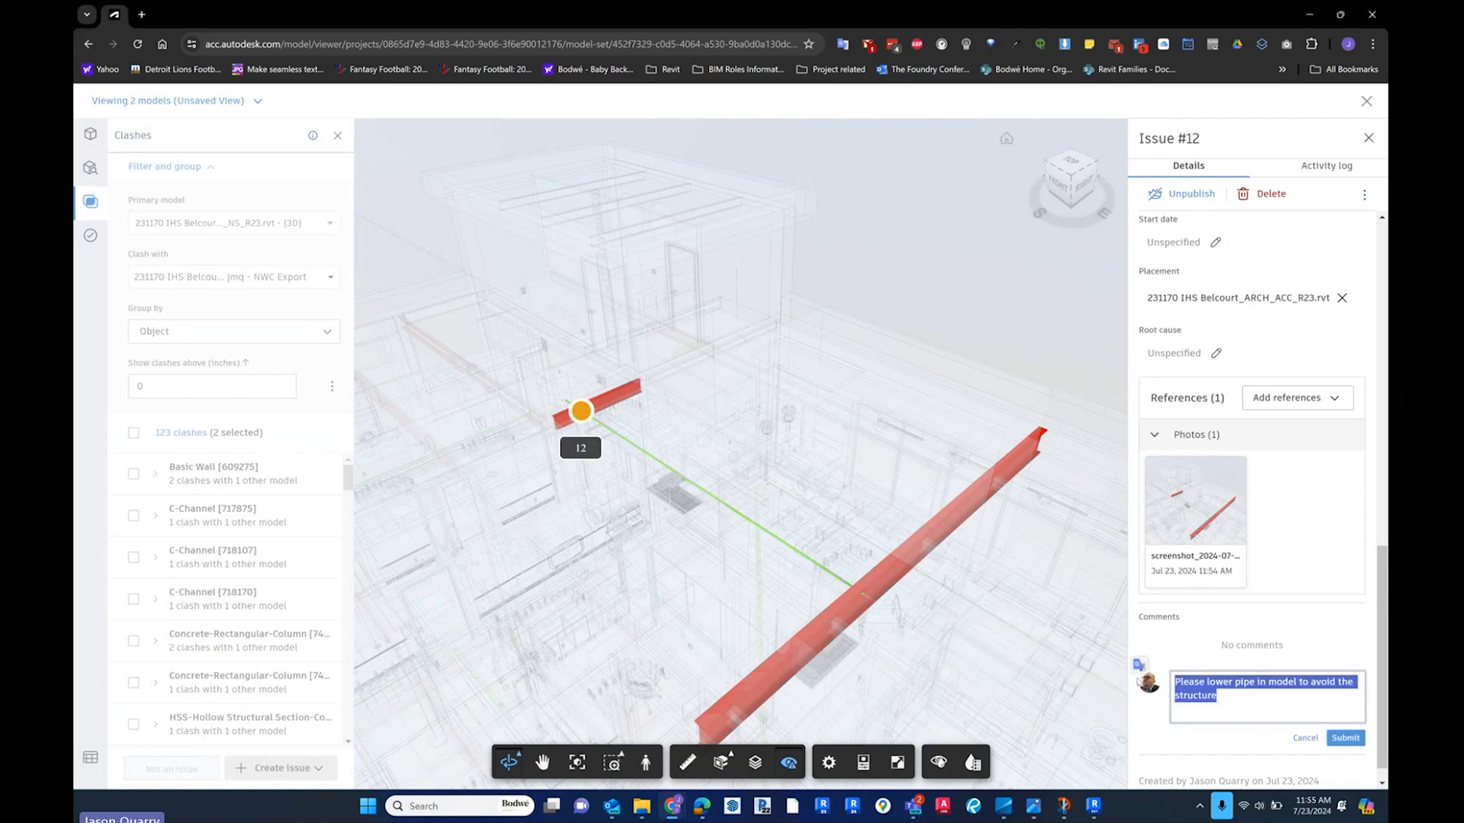
pyautogui.click(1346, 738)
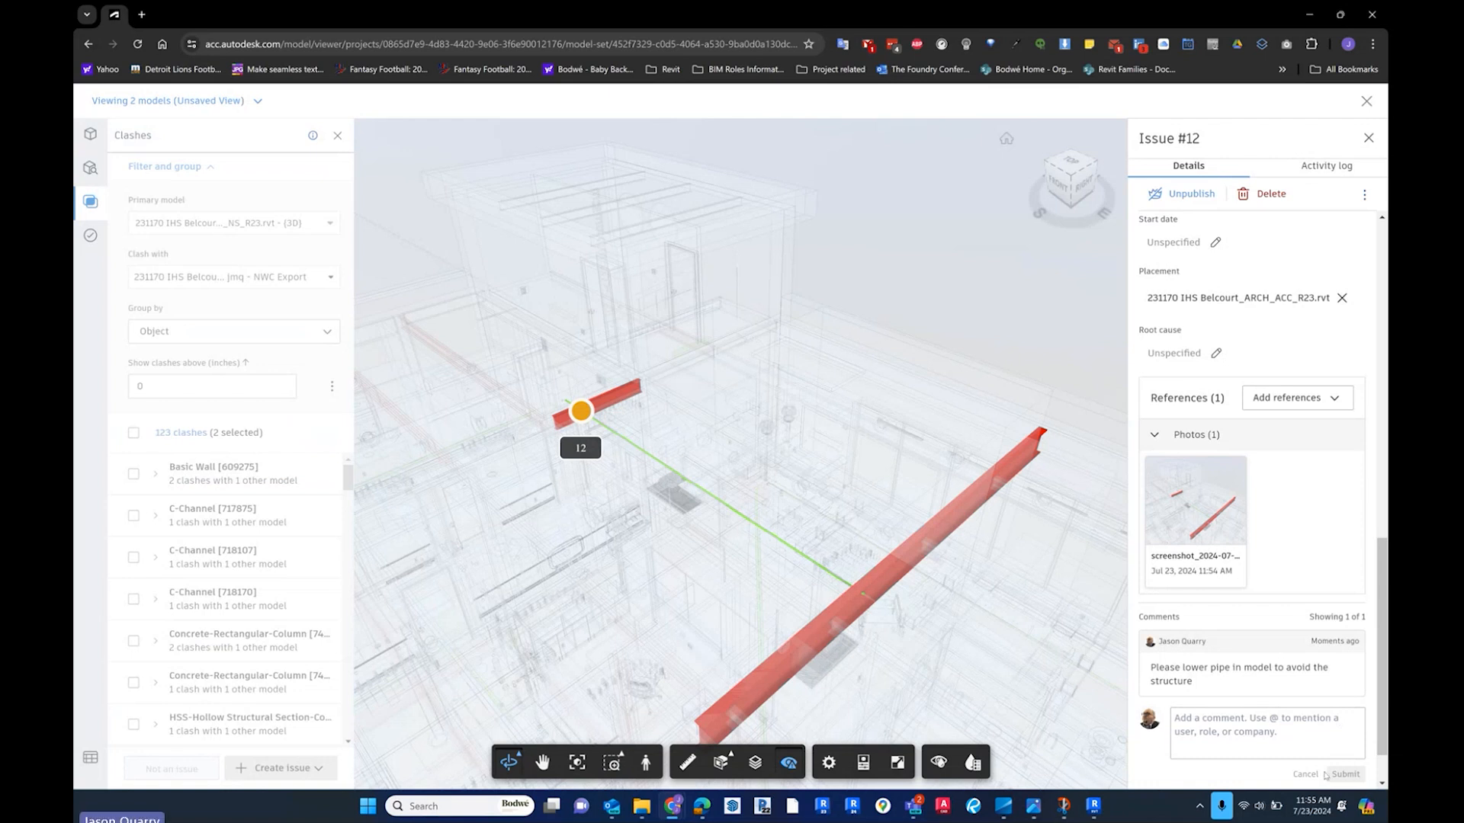
pyautogui.click(1369, 138)
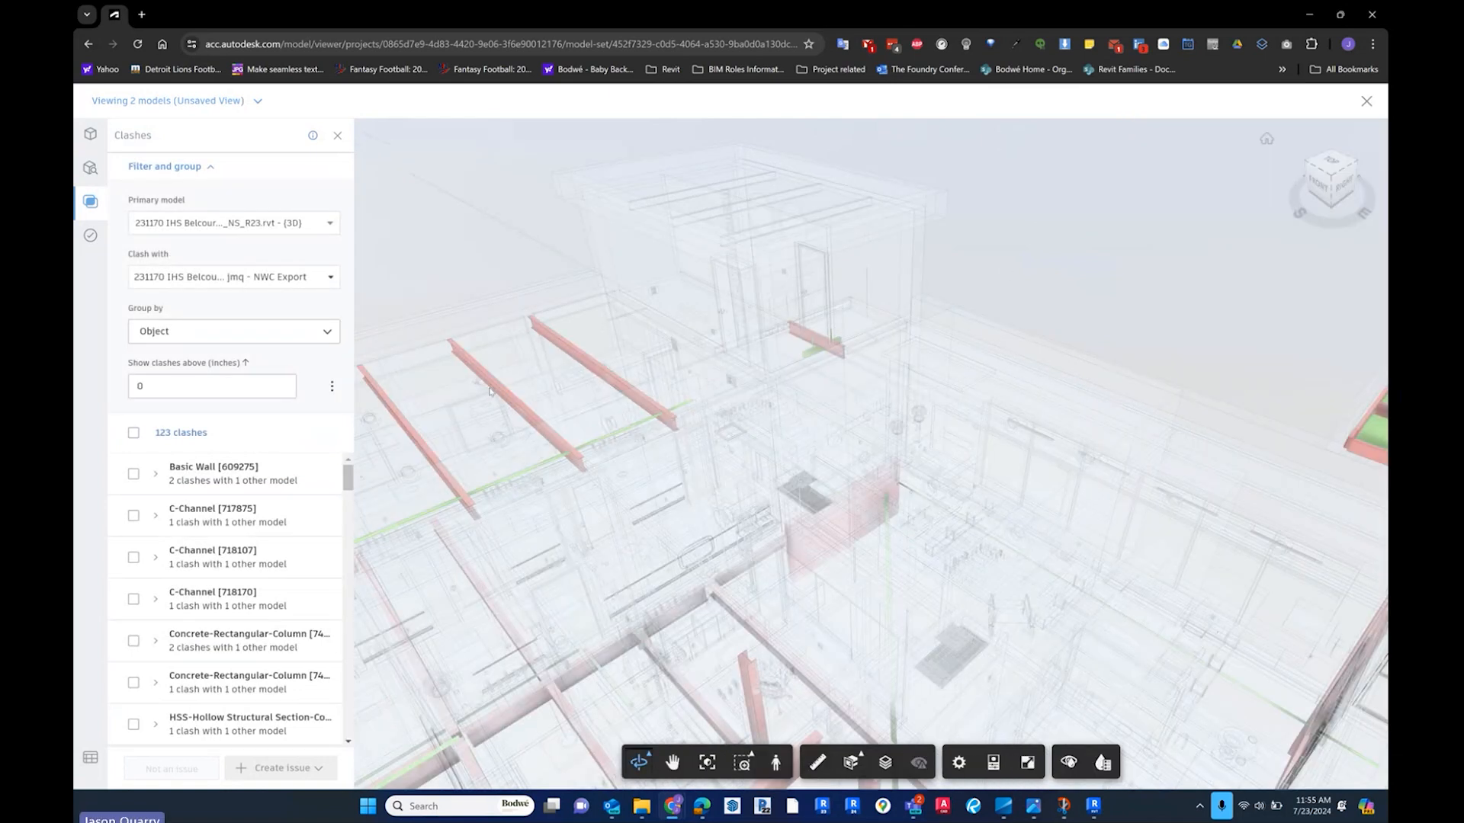
# - Examine the clashes of C-Channel [717875] and W-Wide Flange [604272] in the model
pyautogui.click(184, 515)
pyautogui.scroll(-3, 229, 594)
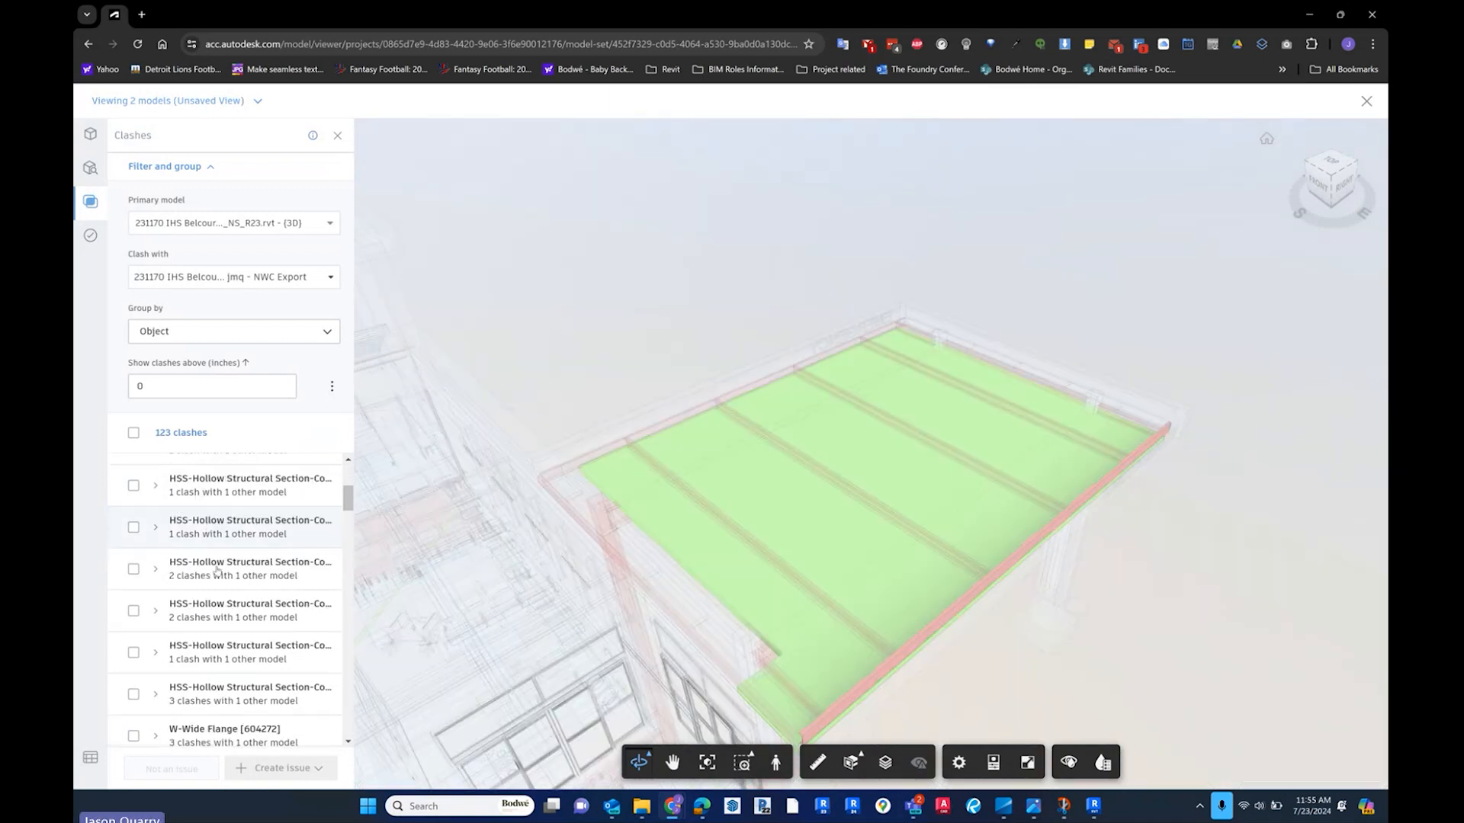
pyautogui.click(208, 698)
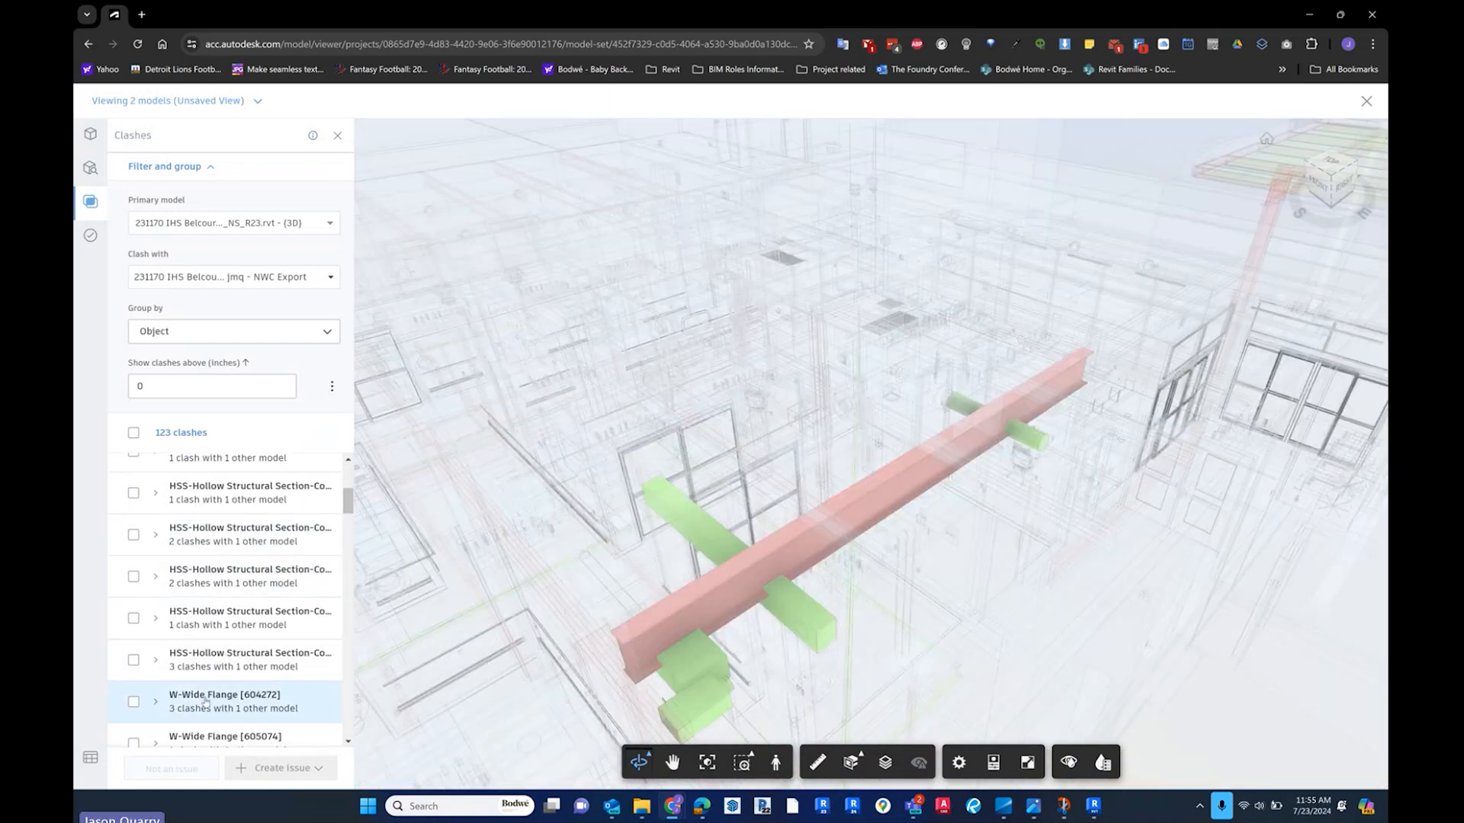
pyautogui.scroll(-1, 219, 683)
pyautogui.scroll(-2, 219, 683)
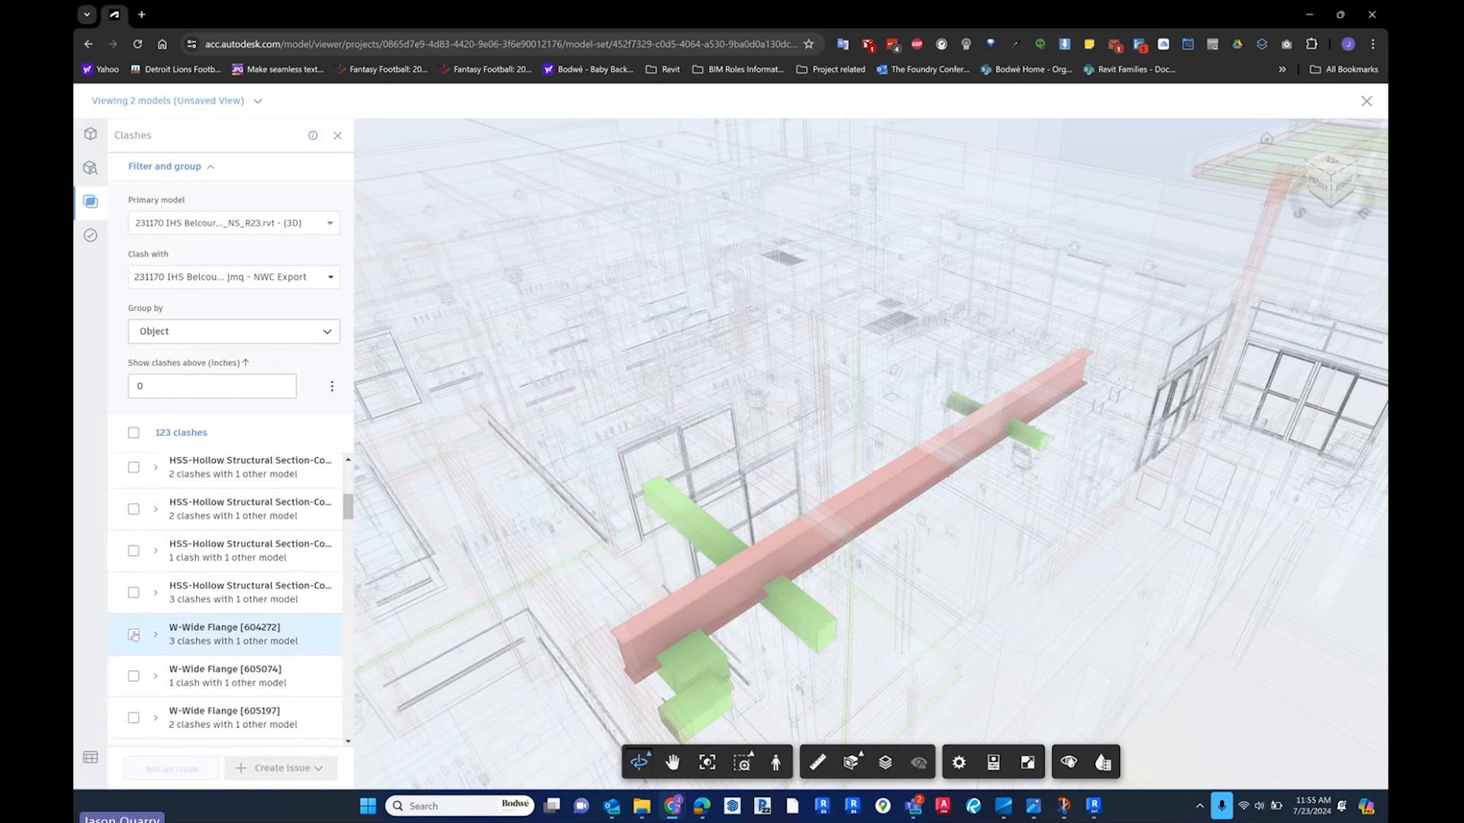
# - Create a Clash issue for W-Wide Flange [604272], pinned on the beam where the middle duct crosses it
pyautogui.click(133, 635)
pyautogui.click(282, 767)
pyautogui.click(262, 662)
pyautogui.click(760, 559)
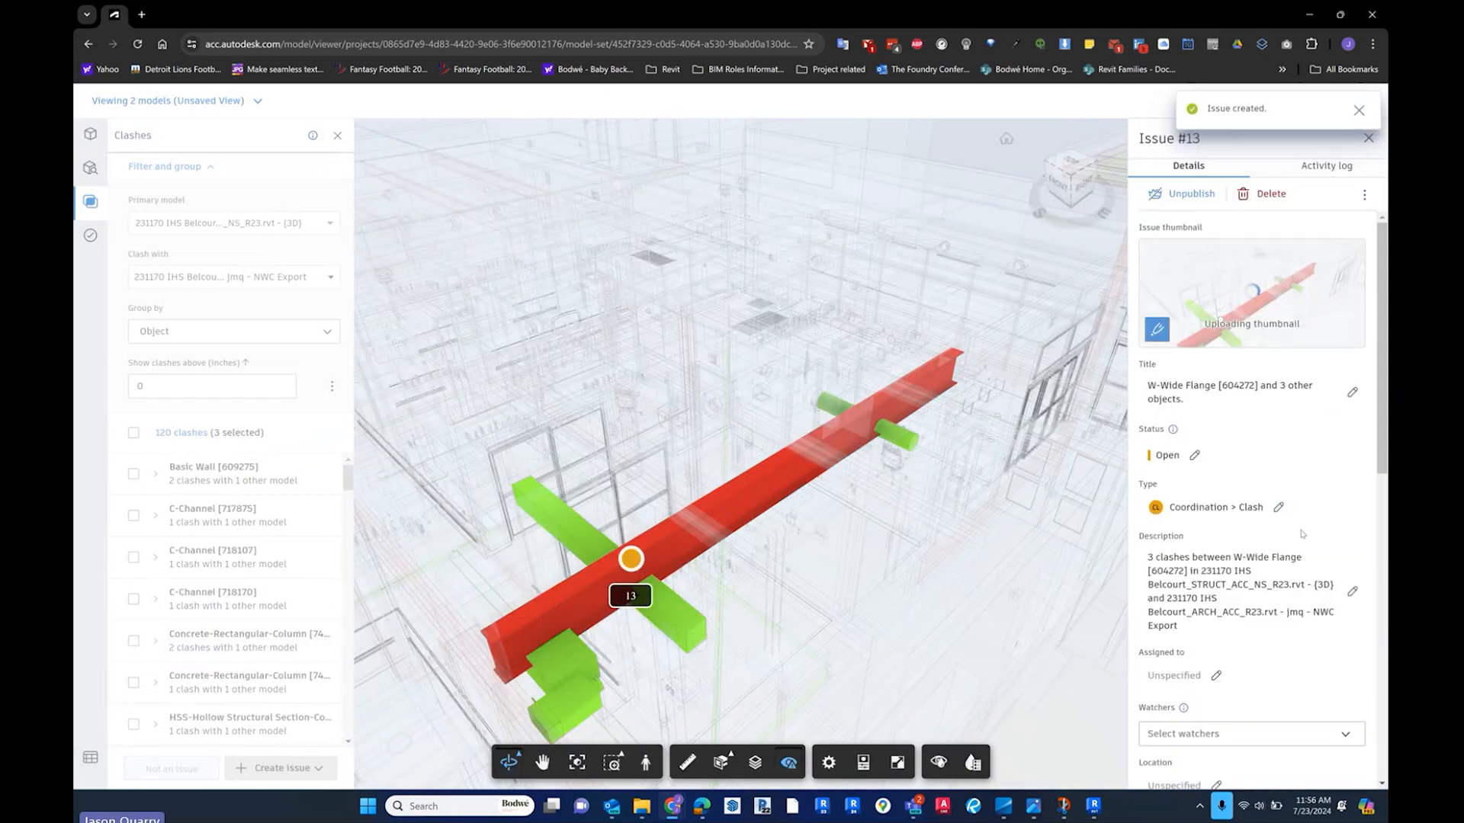
# - Assign the beam-and-duct issue to the same Steelhead Engineering member and add the second Steelhead Engineering member as a watcher
pyautogui.scroll(-1, 1302, 549)
pyautogui.click(1187, 607)
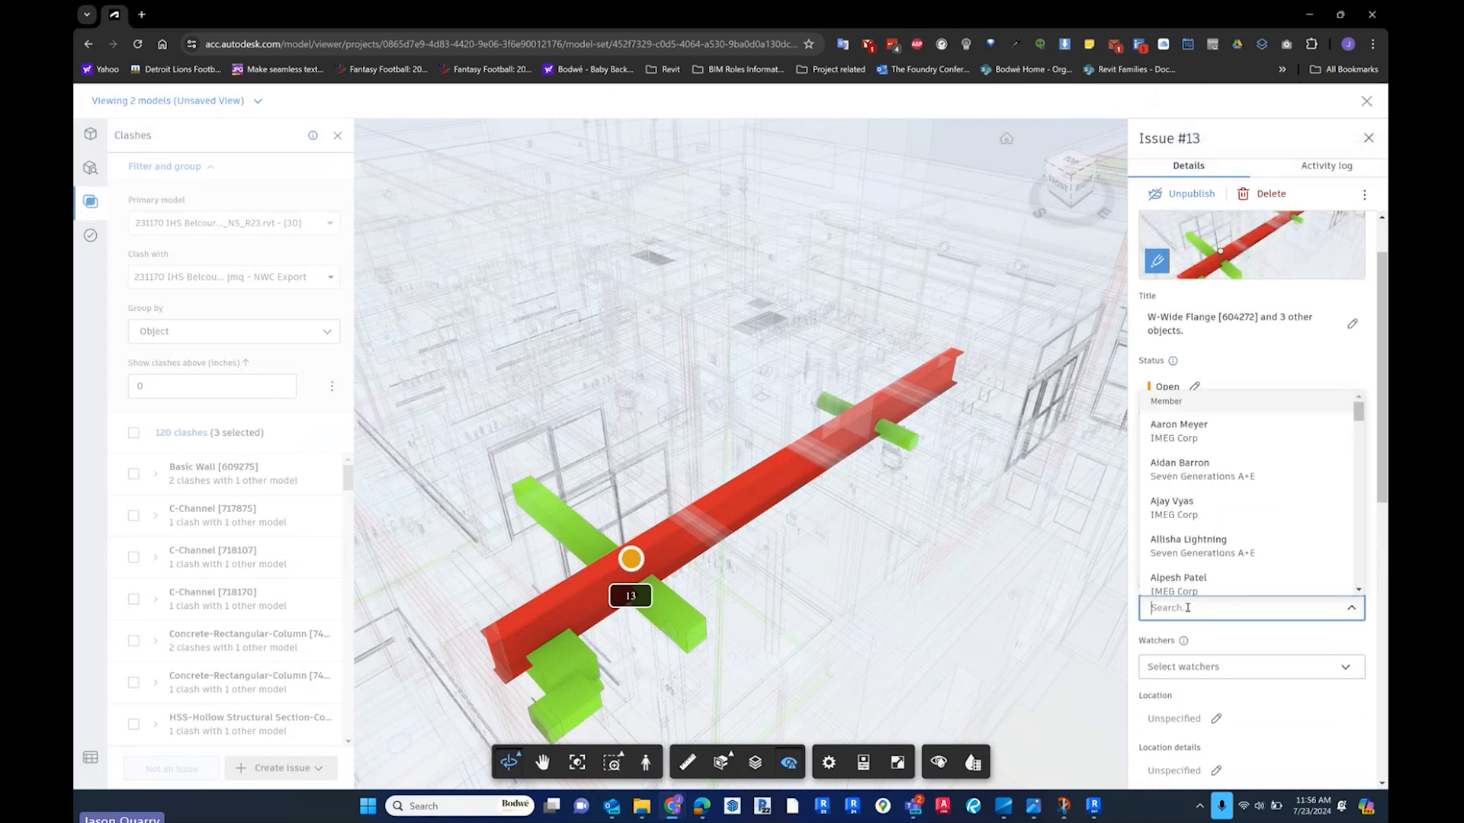
pyautogui.write('joh')
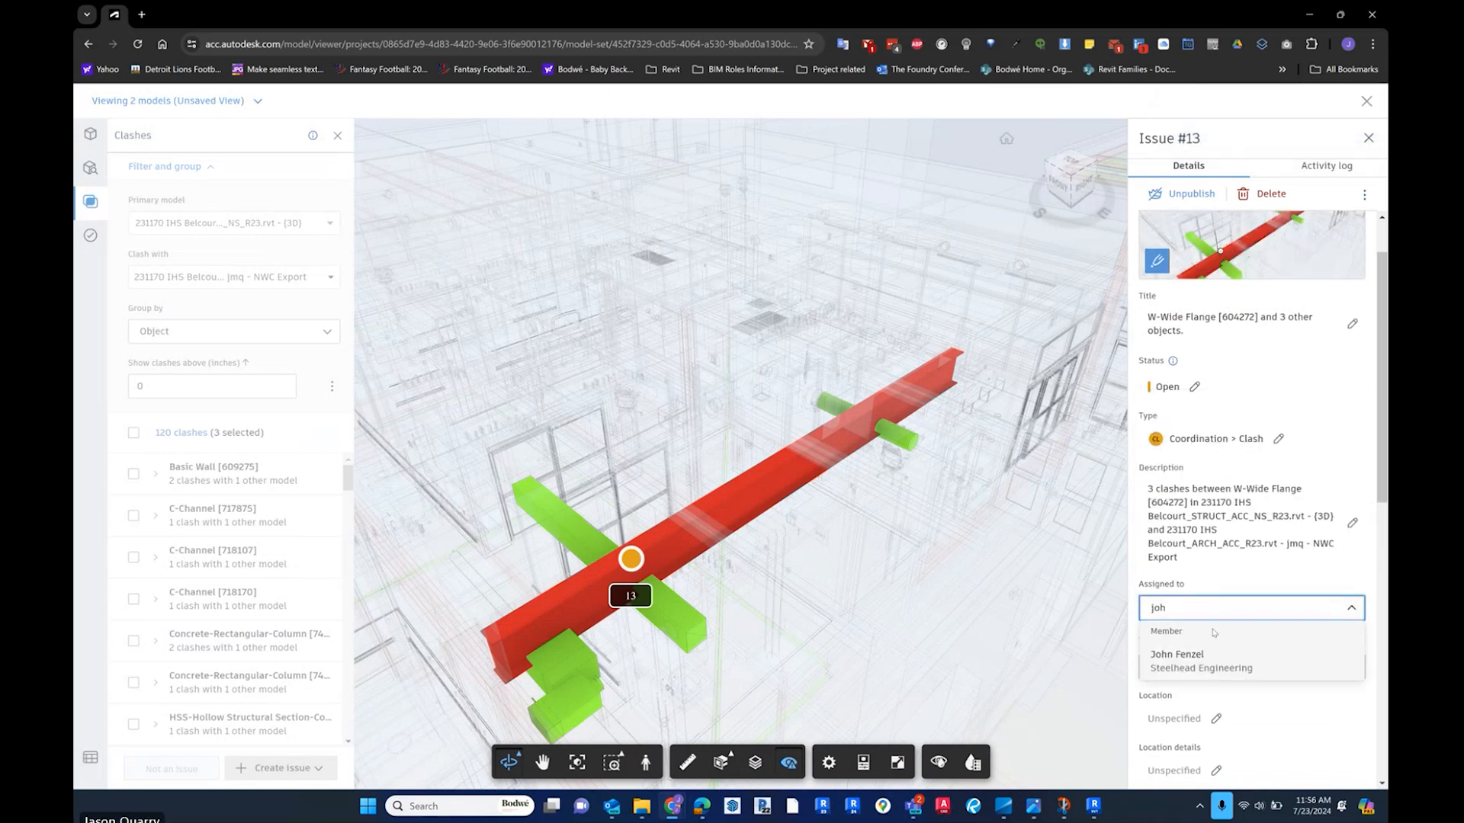
pyautogui.click(1183, 660)
pyautogui.click(1344, 668)
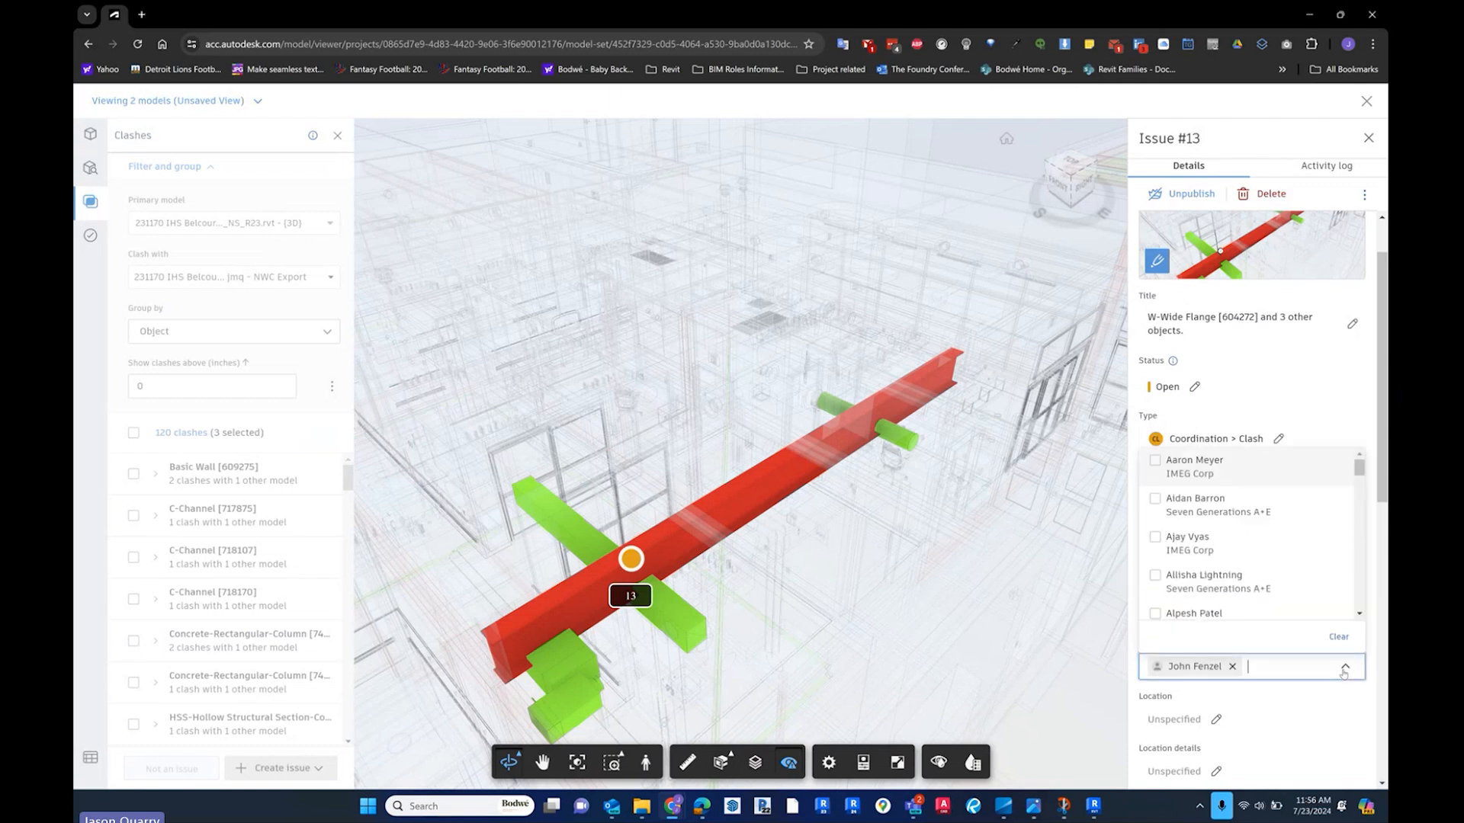
pyautogui.write('dan')
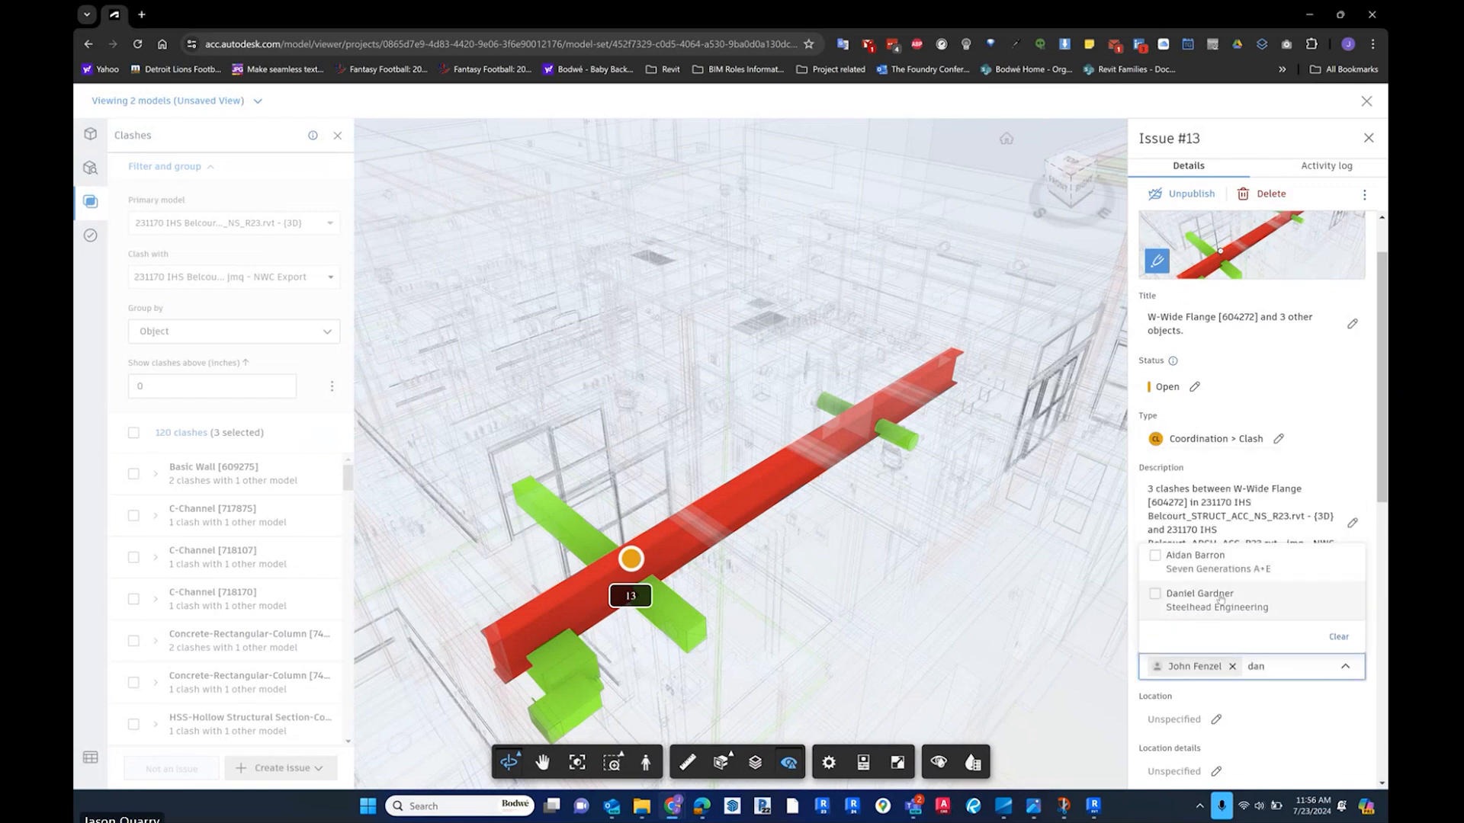
pyautogui.click(1155, 596)
pyautogui.click(1308, 751)
# - Leave the due date unset, reuse the previous comment with "pipe" replaced, and submit "Please lower duct in model to avoid the structure"
pyautogui.scroll(-3, 1276, 607)
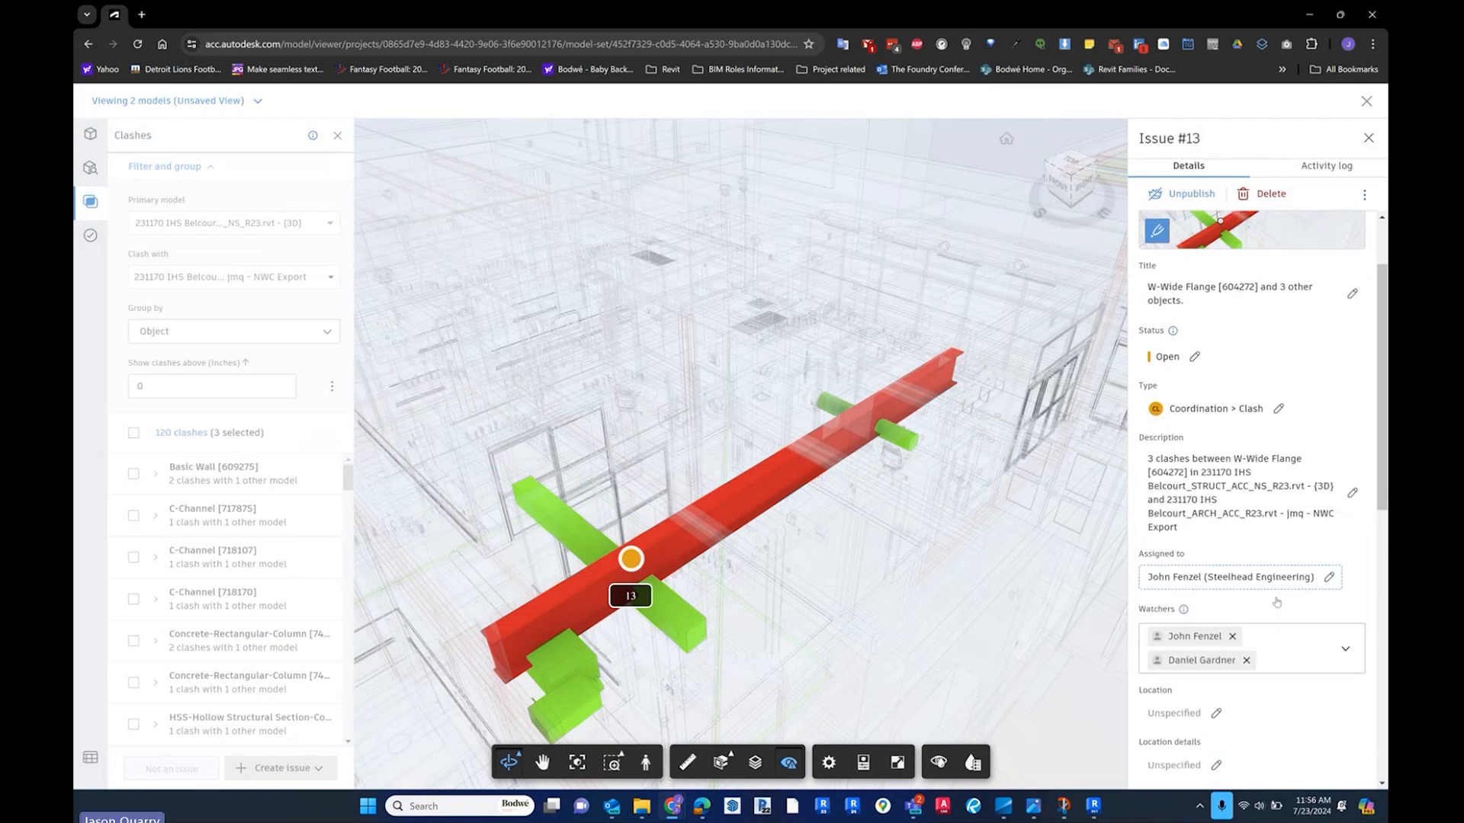
pyautogui.scroll(-3, 1278, 620)
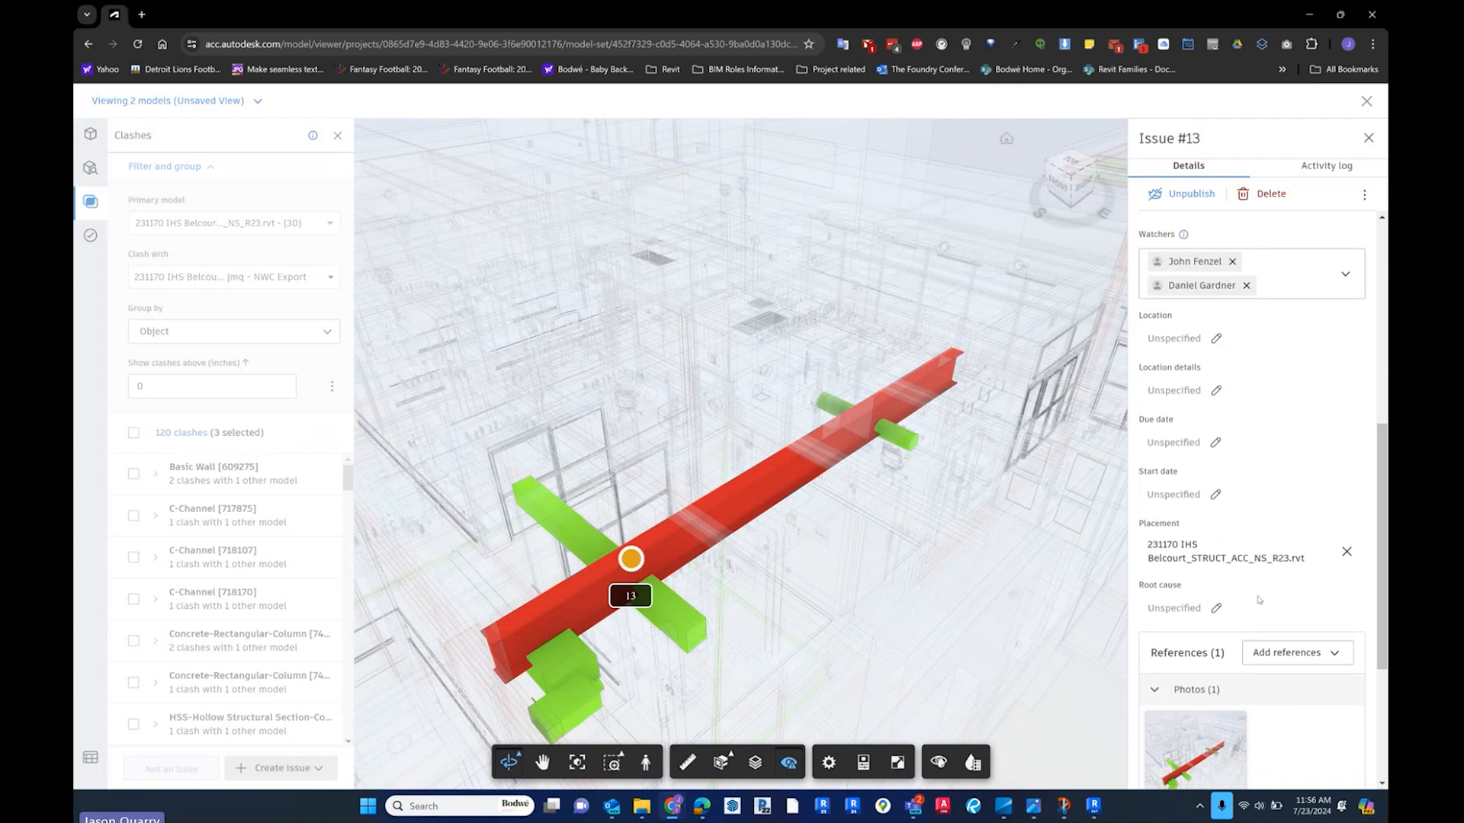
pyautogui.click(1180, 444)
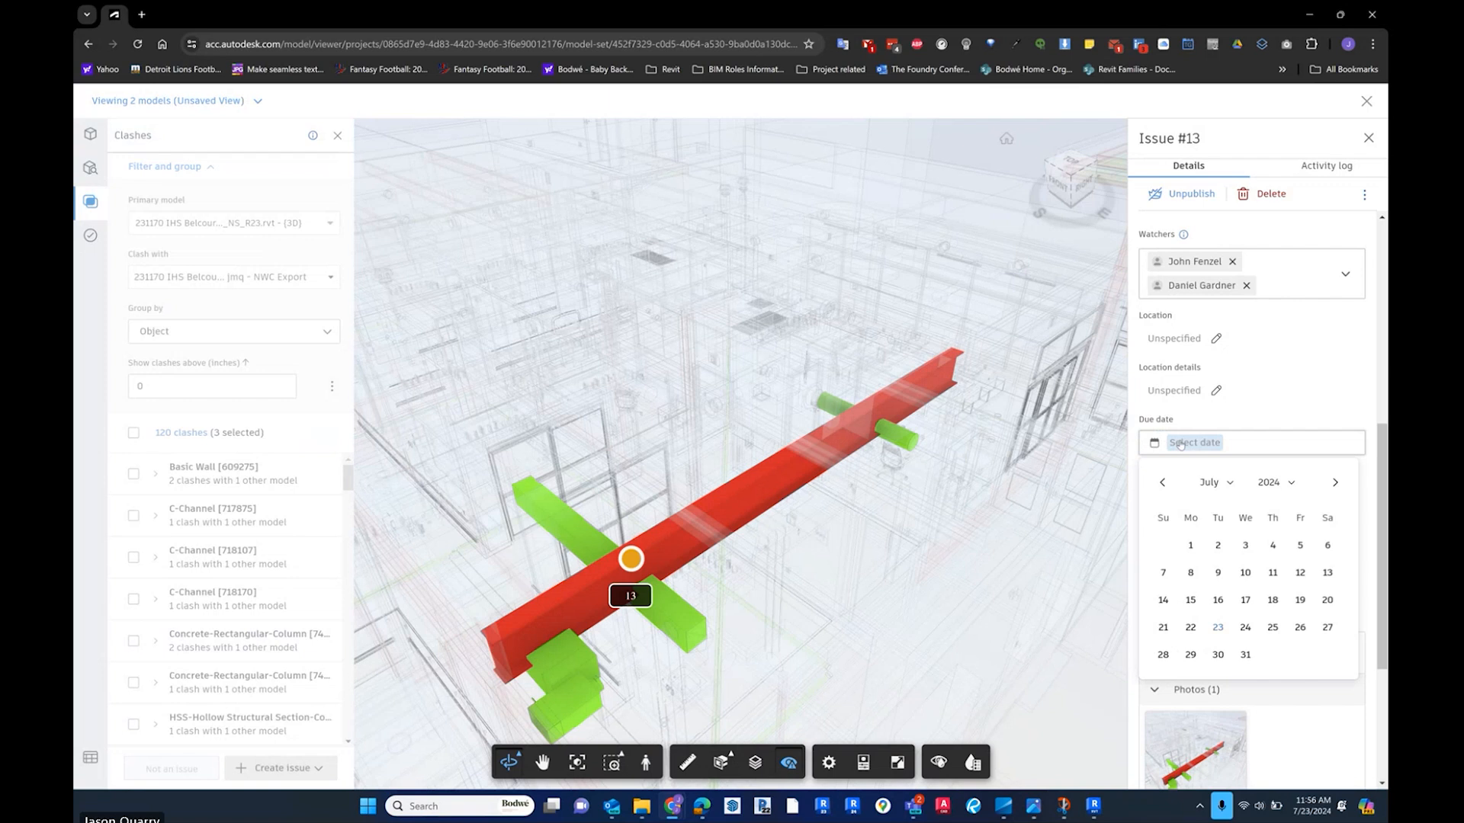
pyautogui.click(1314, 396)
pyautogui.scroll(-2, 1279, 559)
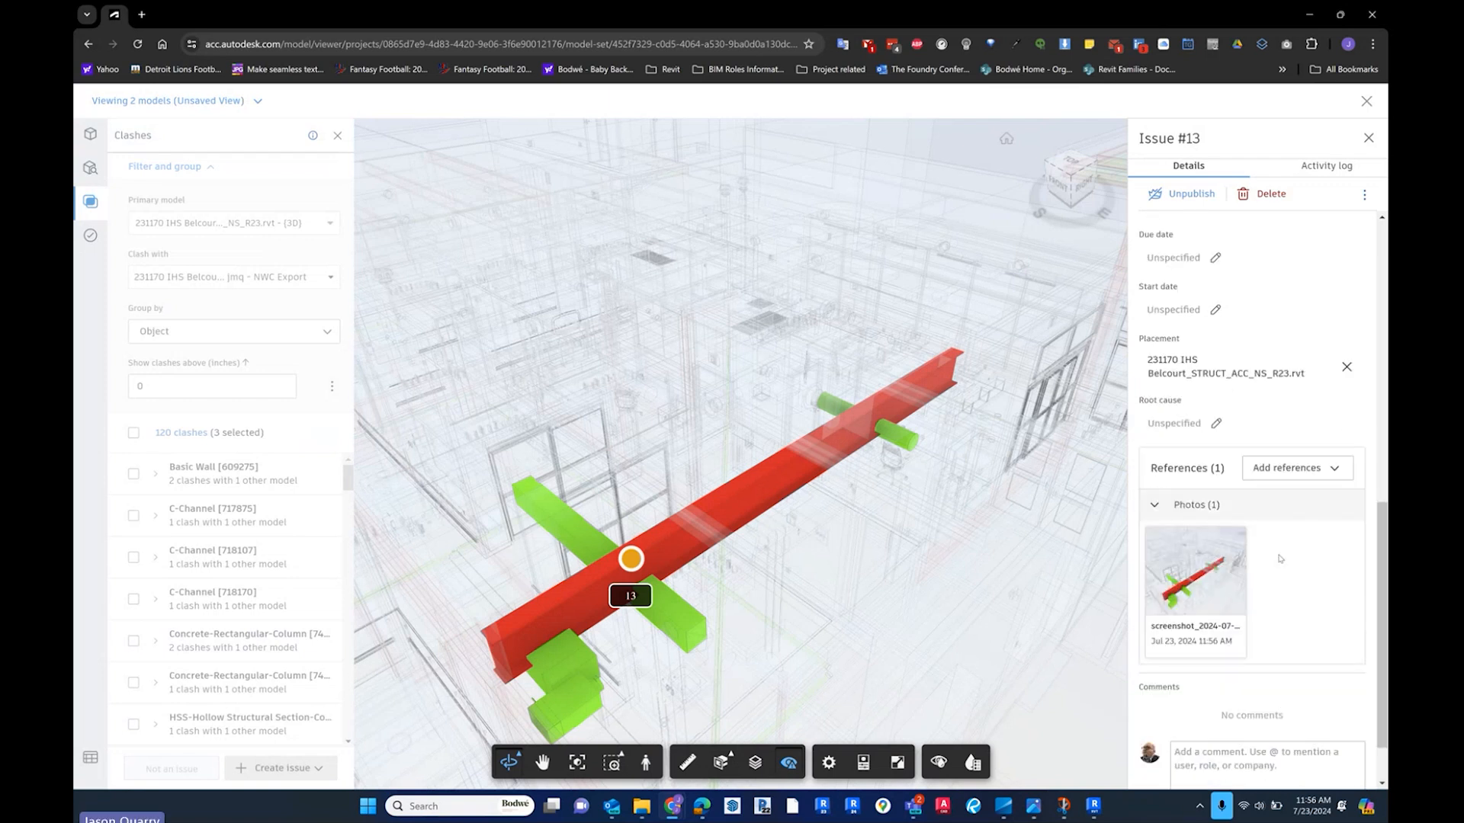
pyautogui.scroll(-1, 1280, 559)
pyautogui.click(1254, 696)
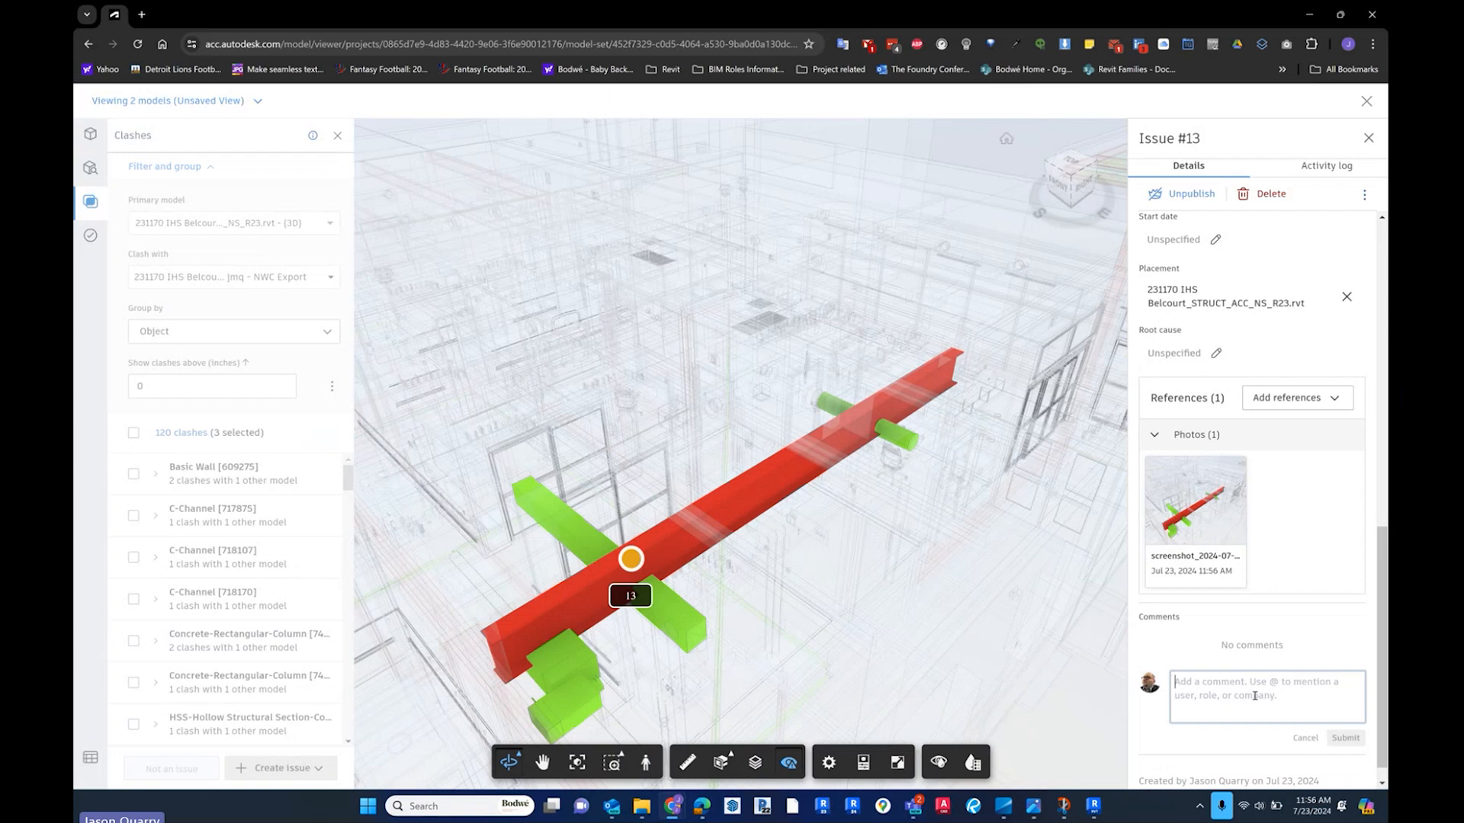
pyautogui.write('Please lower pipe in model to avoid the structure')
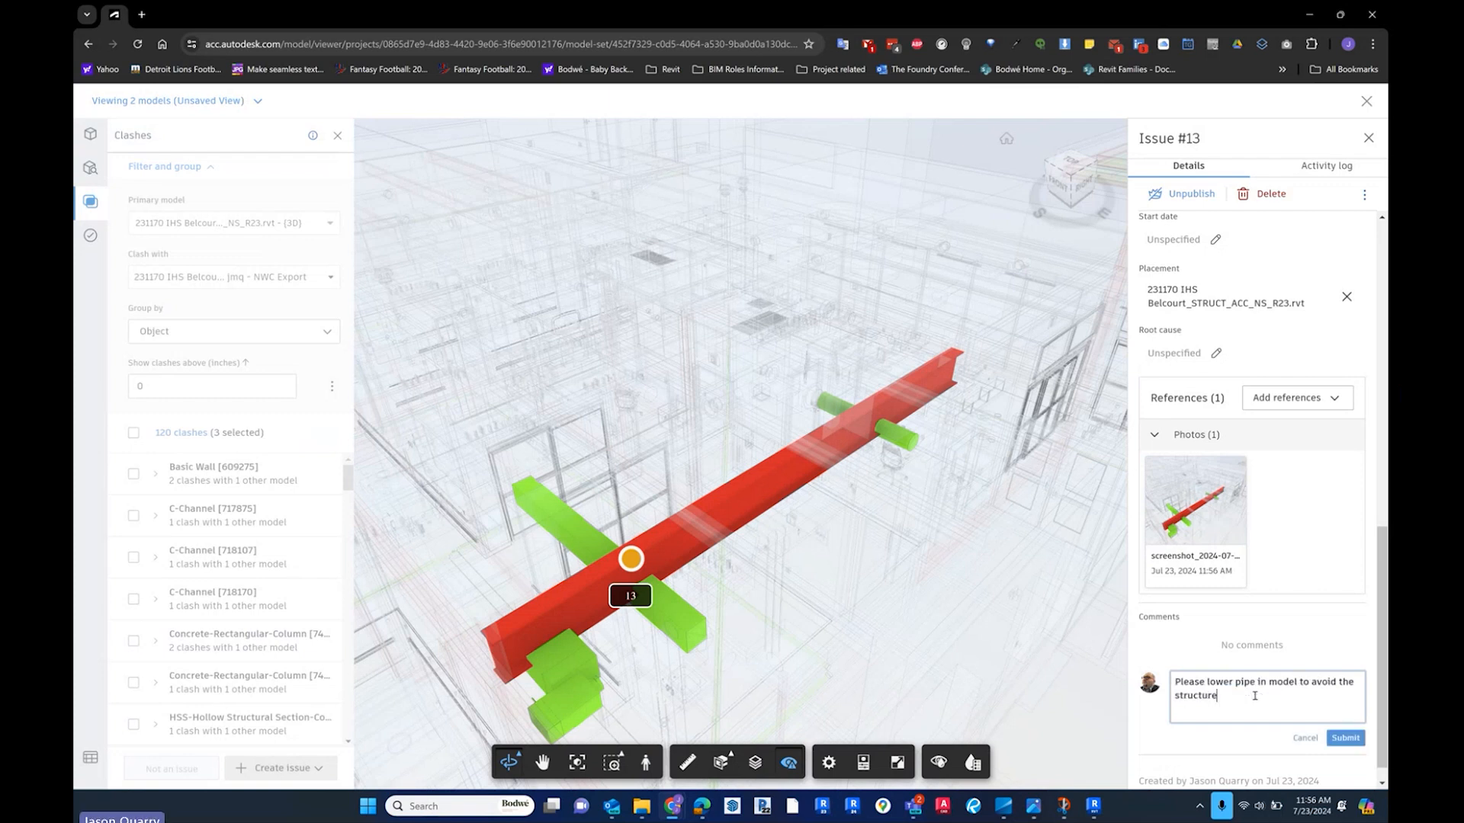
pyautogui.moveTo(1207, 684); pyautogui.dragTo(1255, 685)
pyautogui.write('duct')
pyautogui.click(1335, 740)
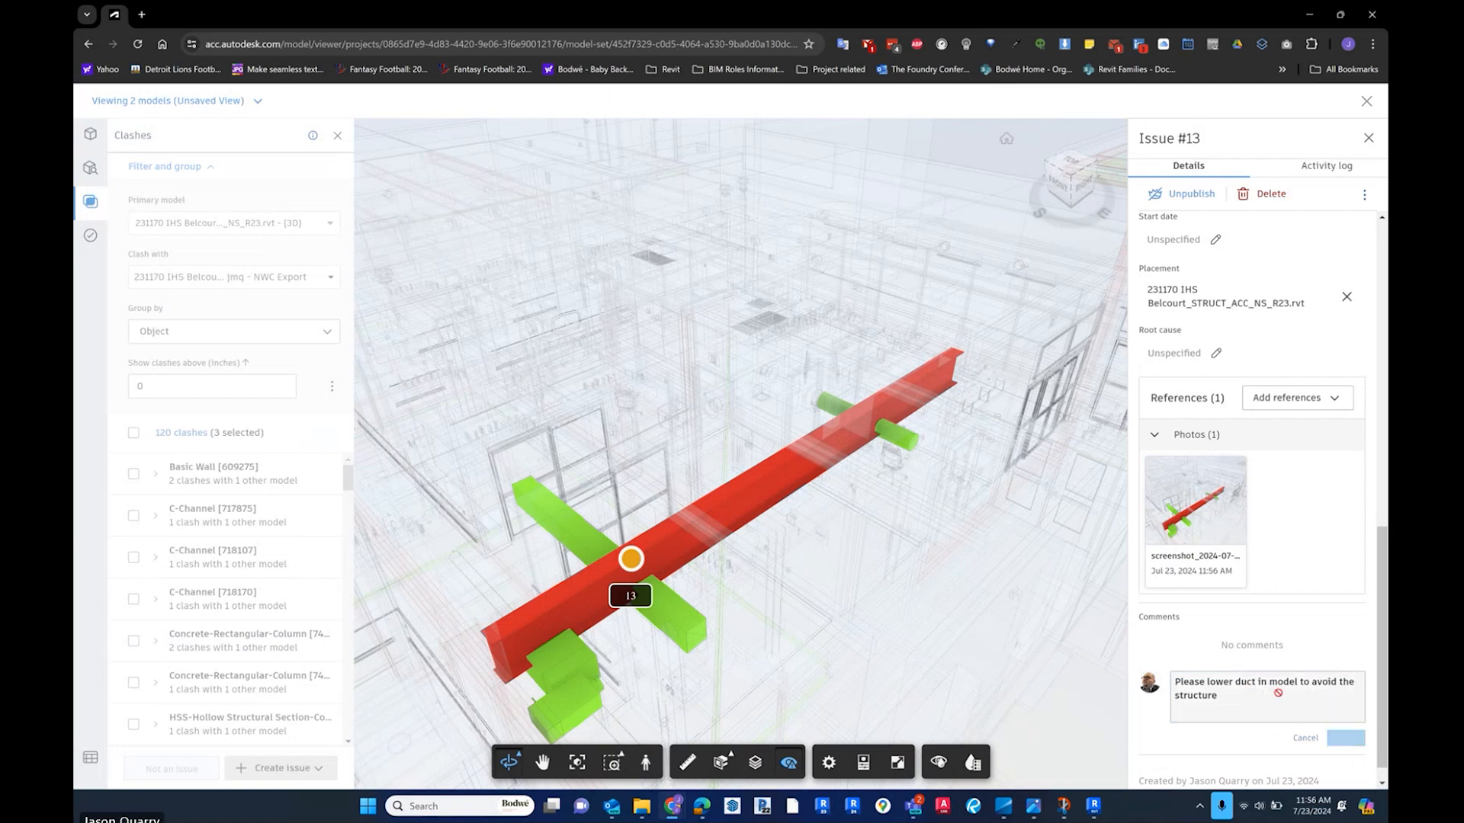
# - Close the duct issue and examine the two pipe clashes of Concrete-Rectangular-Column [749709] around the column in the model
pyautogui.click(1368, 138)
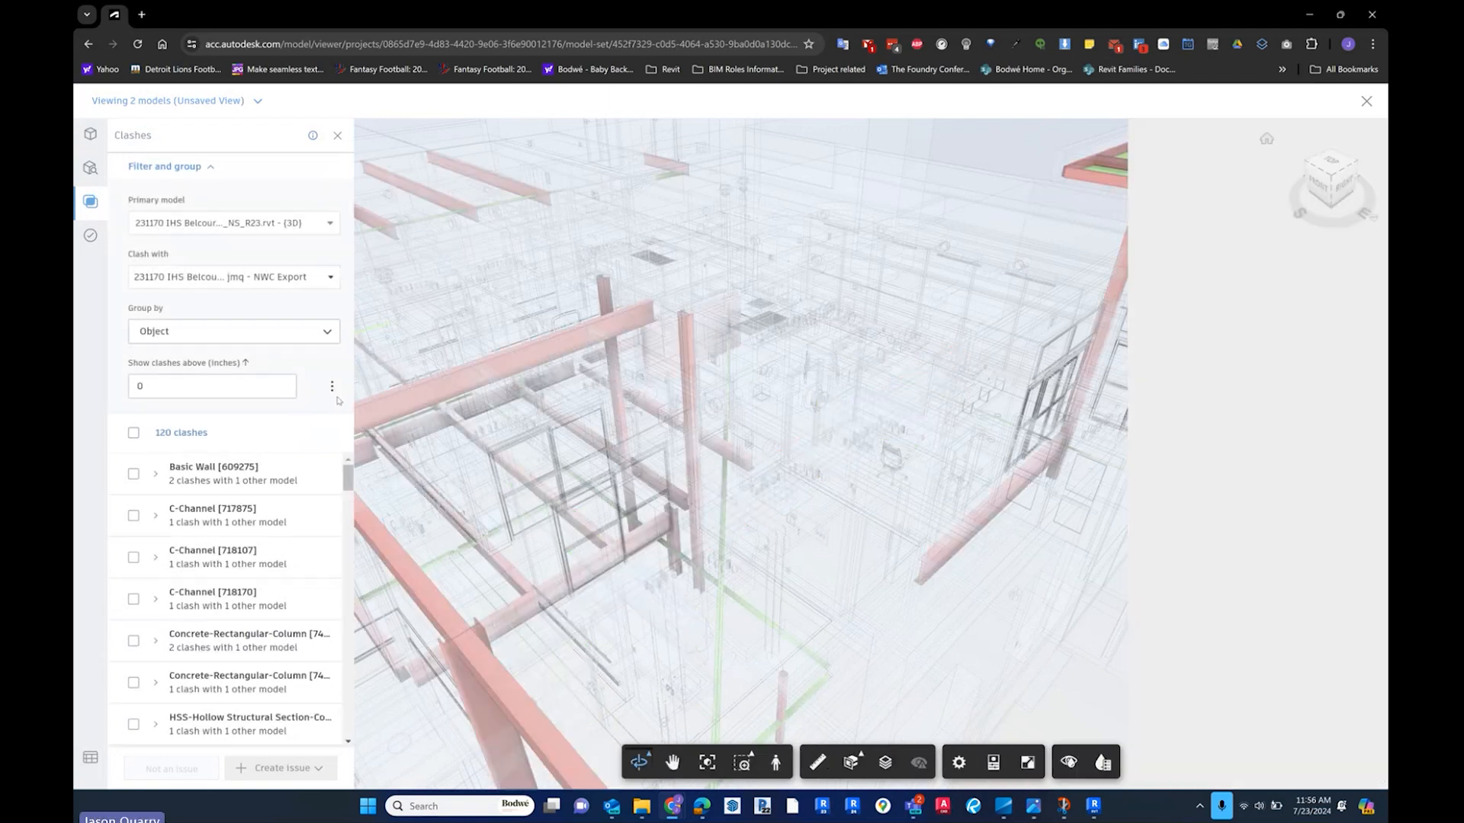
pyautogui.click(223, 644)
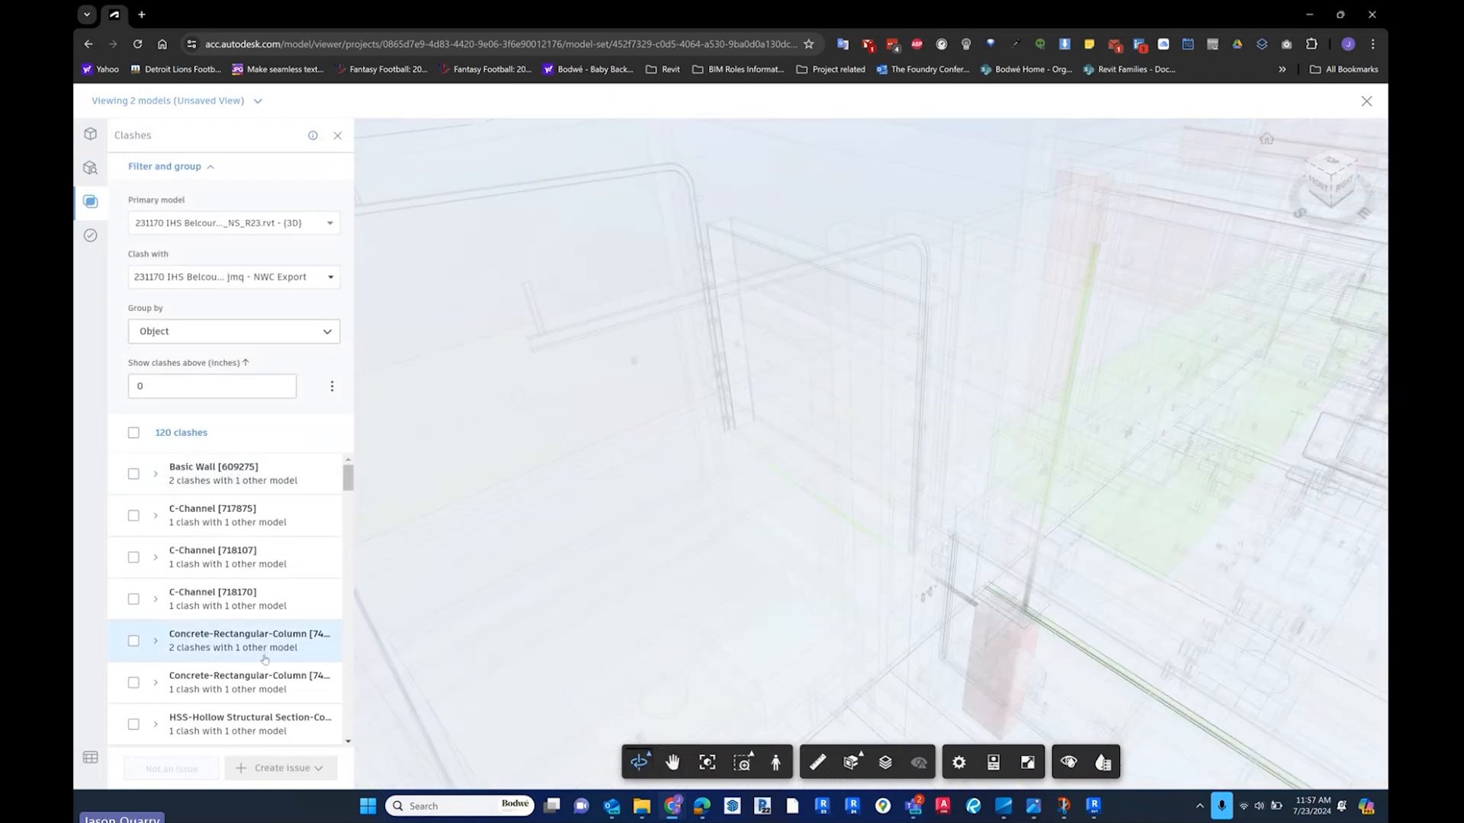
pyautogui.click(155, 642)
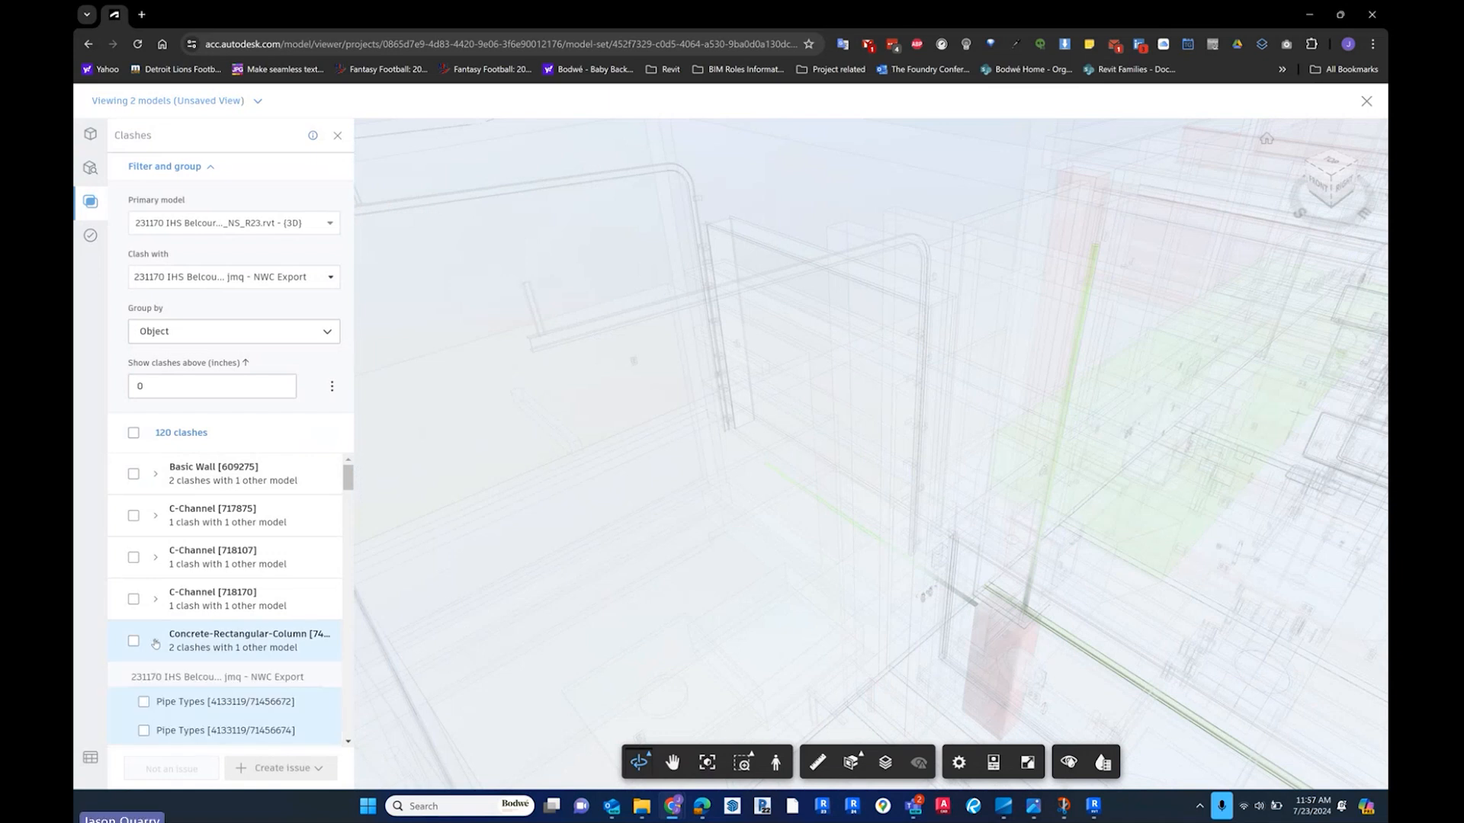
pyautogui.moveTo(859, 662); pyautogui.dragTo(881, 531, button='middle')
pyautogui.moveTo(874, 639); pyautogui.dragTo(1174, 404, button='middle')
pyautogui.scroll(5, 667, 434)
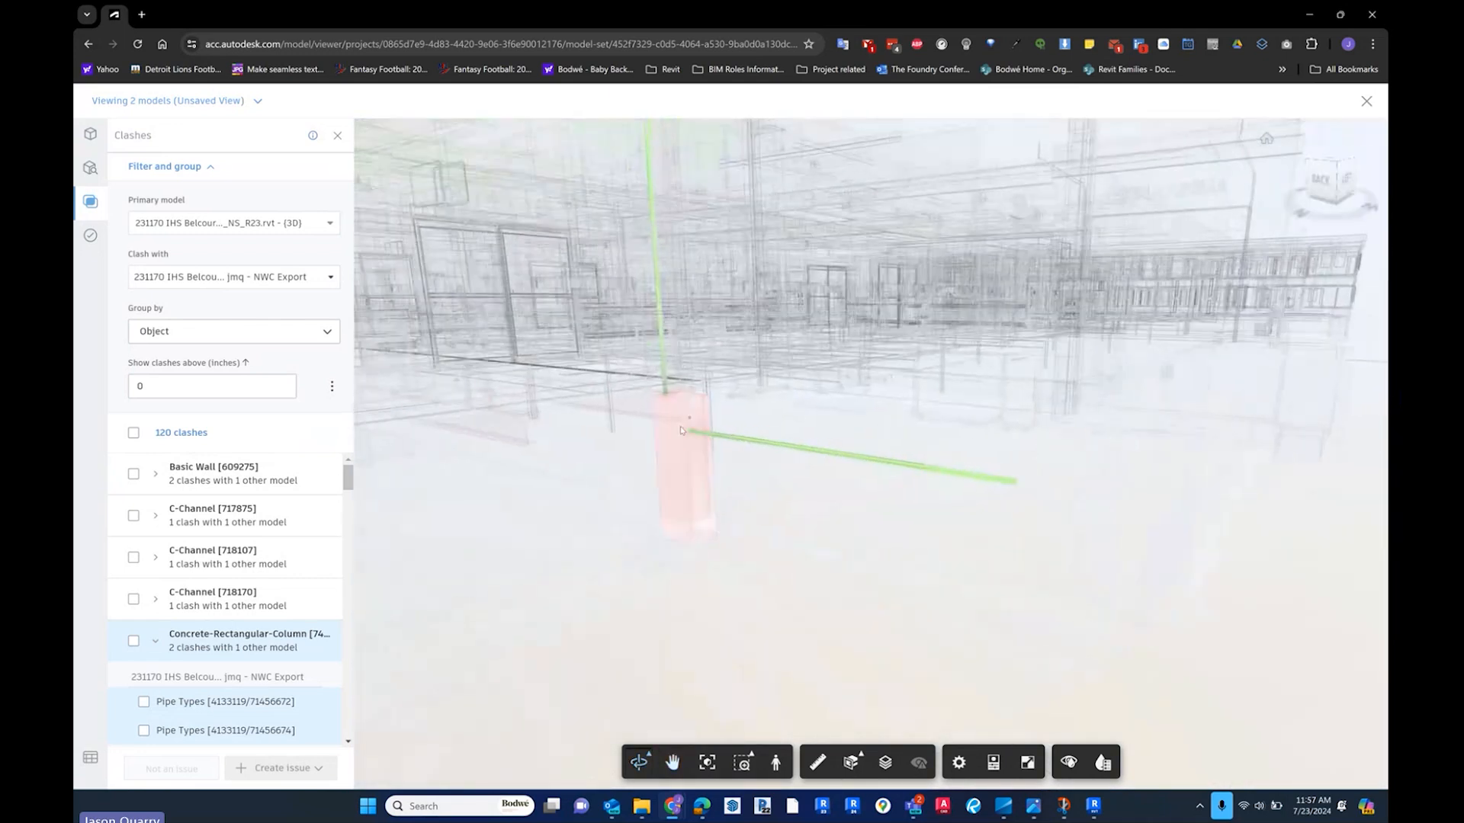
pyautogui.moveTo(667, 436); pyautogui.dragTo(675, 528, button='middle')
pyautogui.moveTo(790, 533); pyautogui.dragTo(875, 448, button='middle')
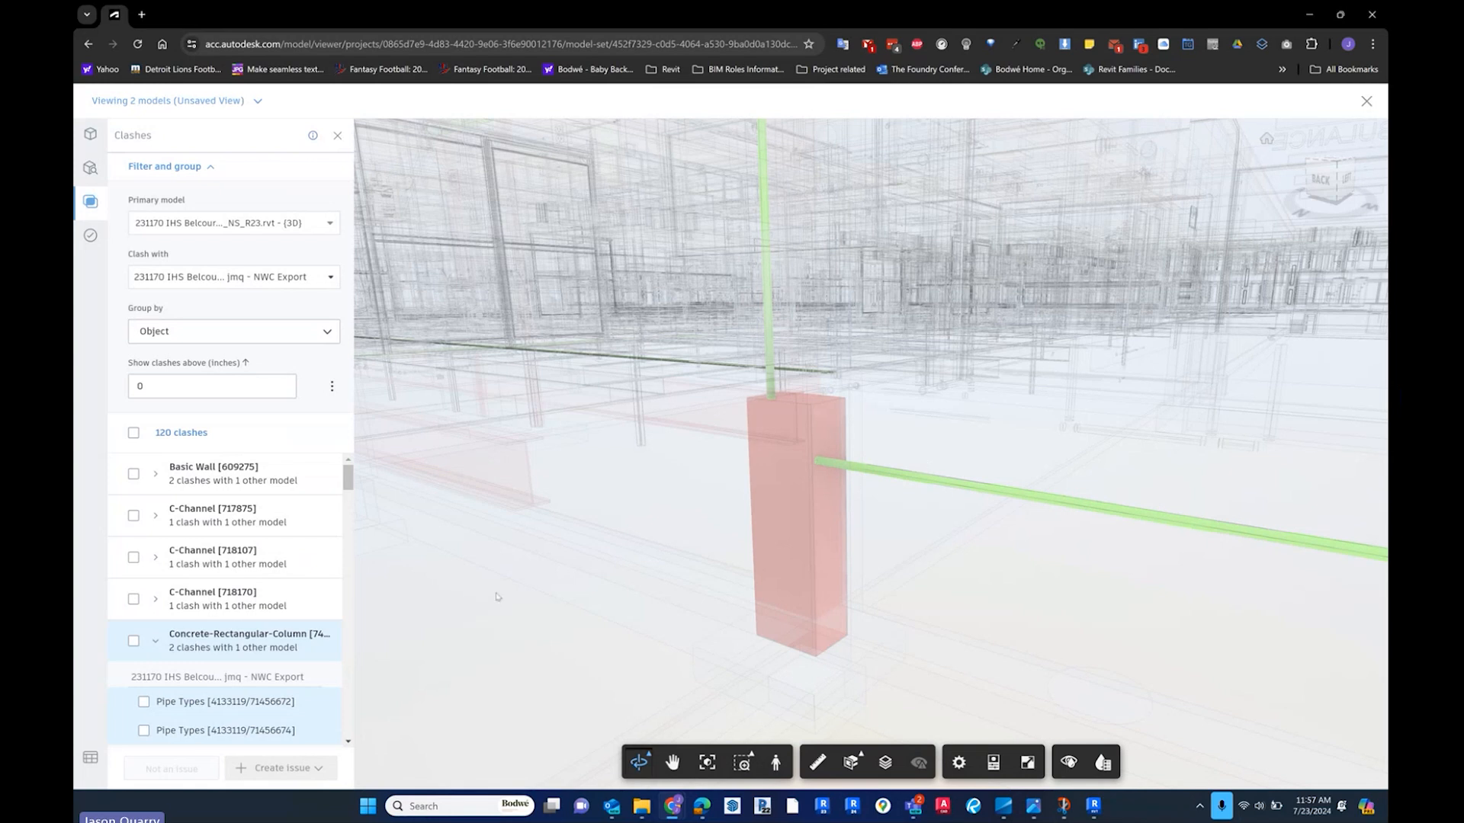
# - Create a Clash issue from both pipe clashes of Concrete-Rectangular-Column [749709], pinned near the top of the column
pyautogui.click(134, 640)
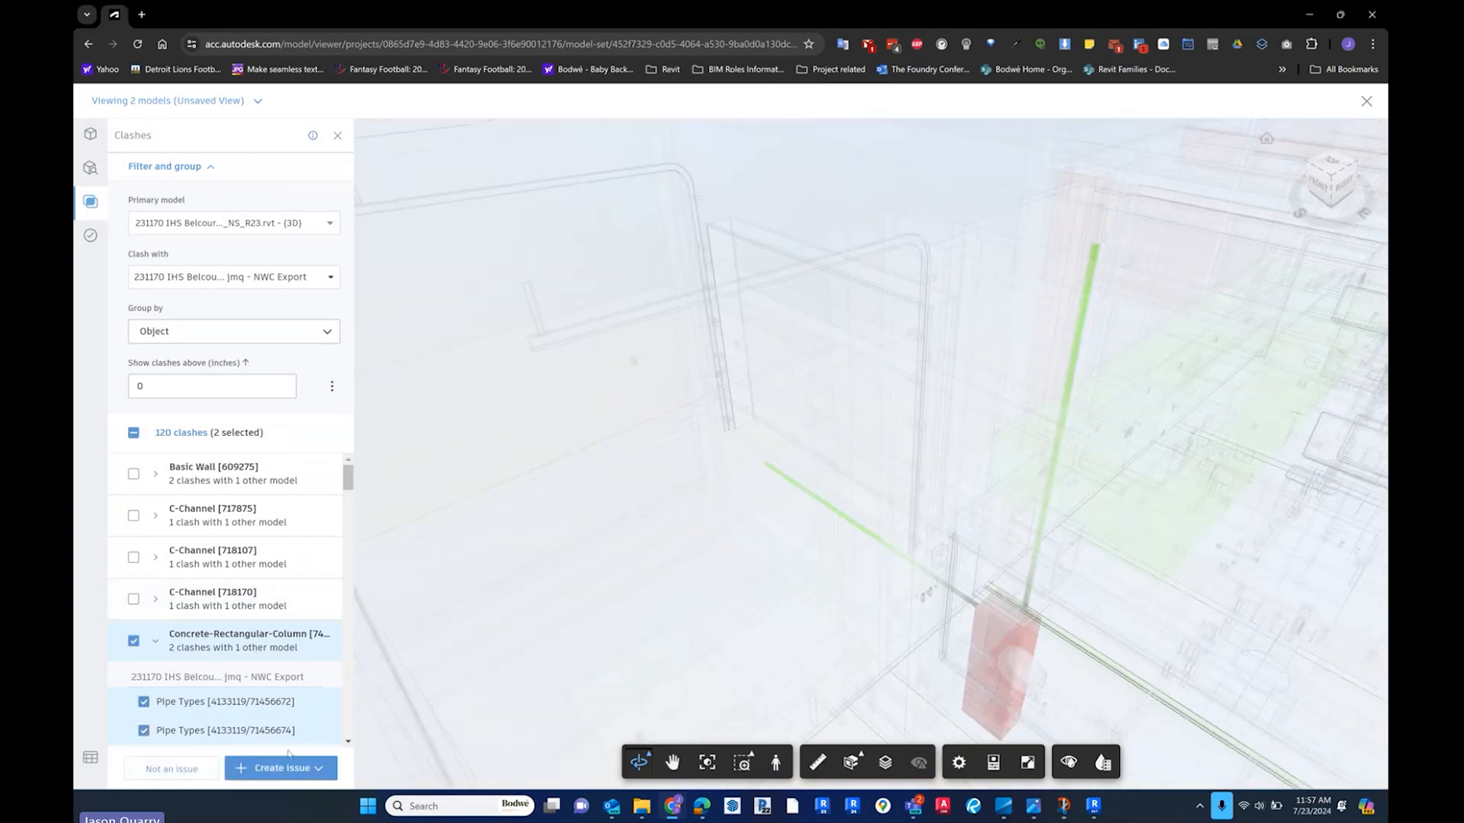
pyautogui.click(284, 768)
pyautogui.click(263, 662)
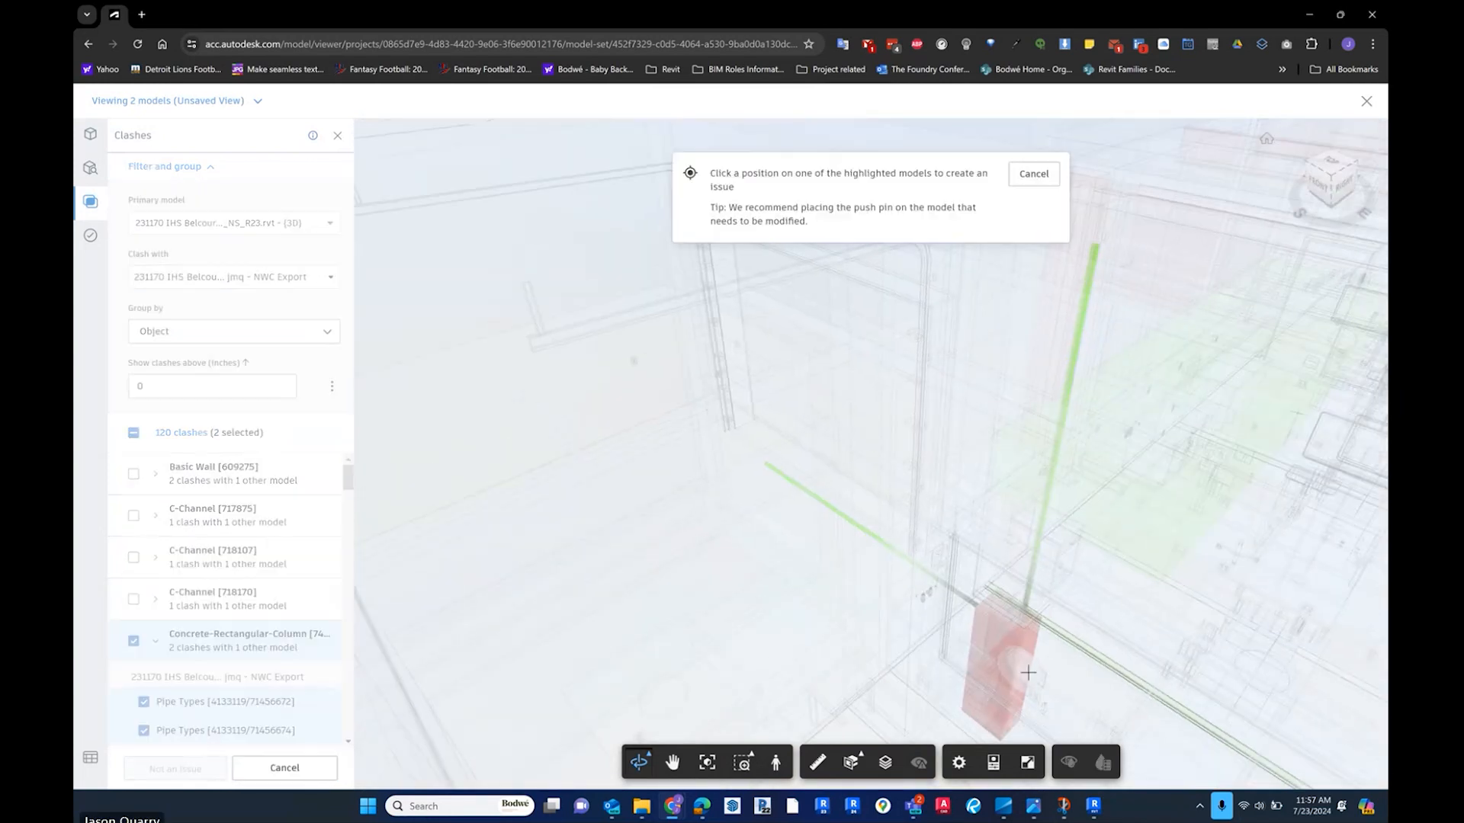
pyautogui.click(1003, 616)
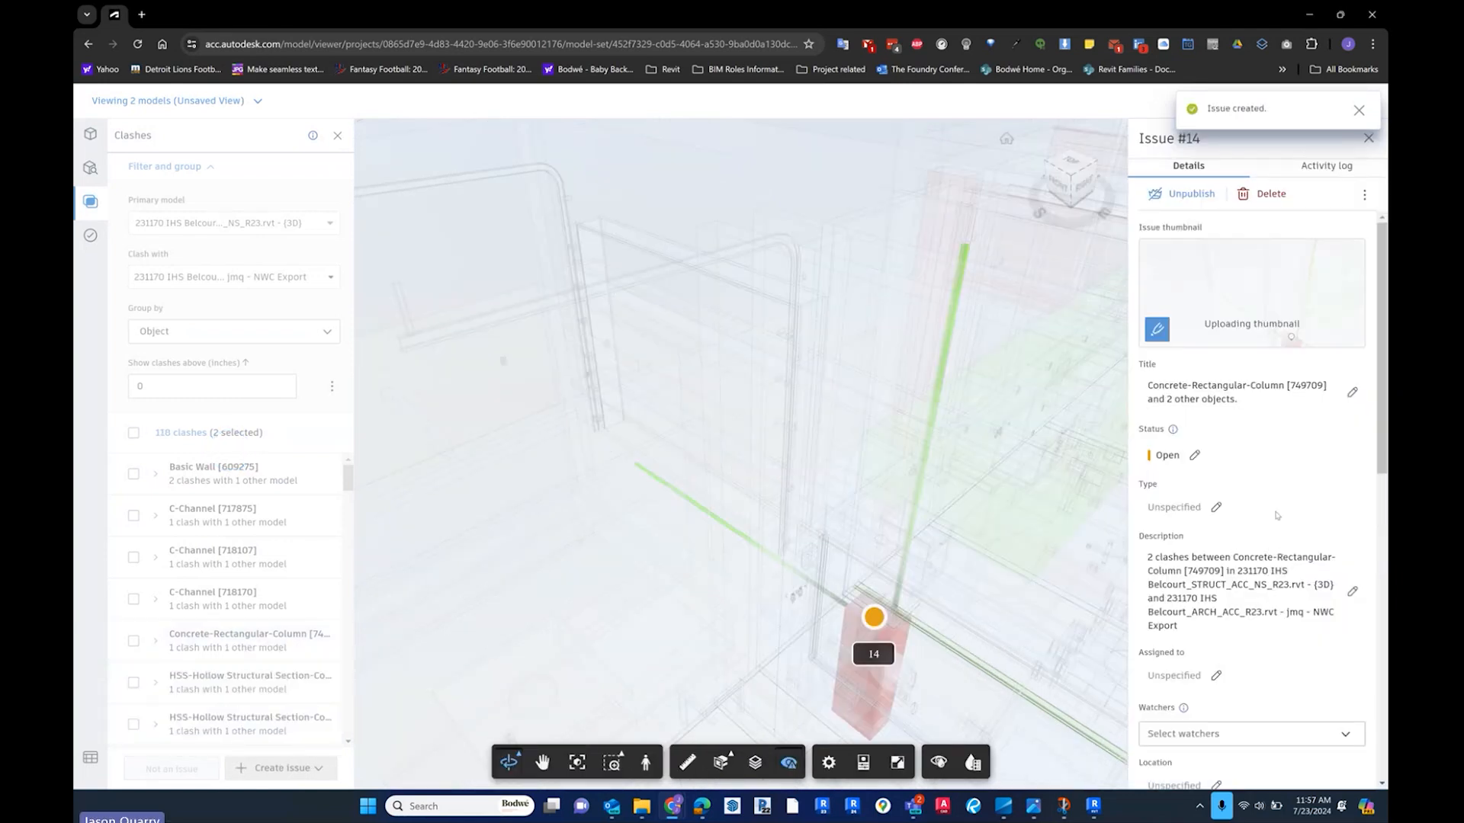
# - Assign the column issue to the same Steelhead Engineering member and add the second Steelhead Engineering member as a watcher
pyautogui.scroll(-3, 1263, 503)
pyautogui.click(1212, 473)
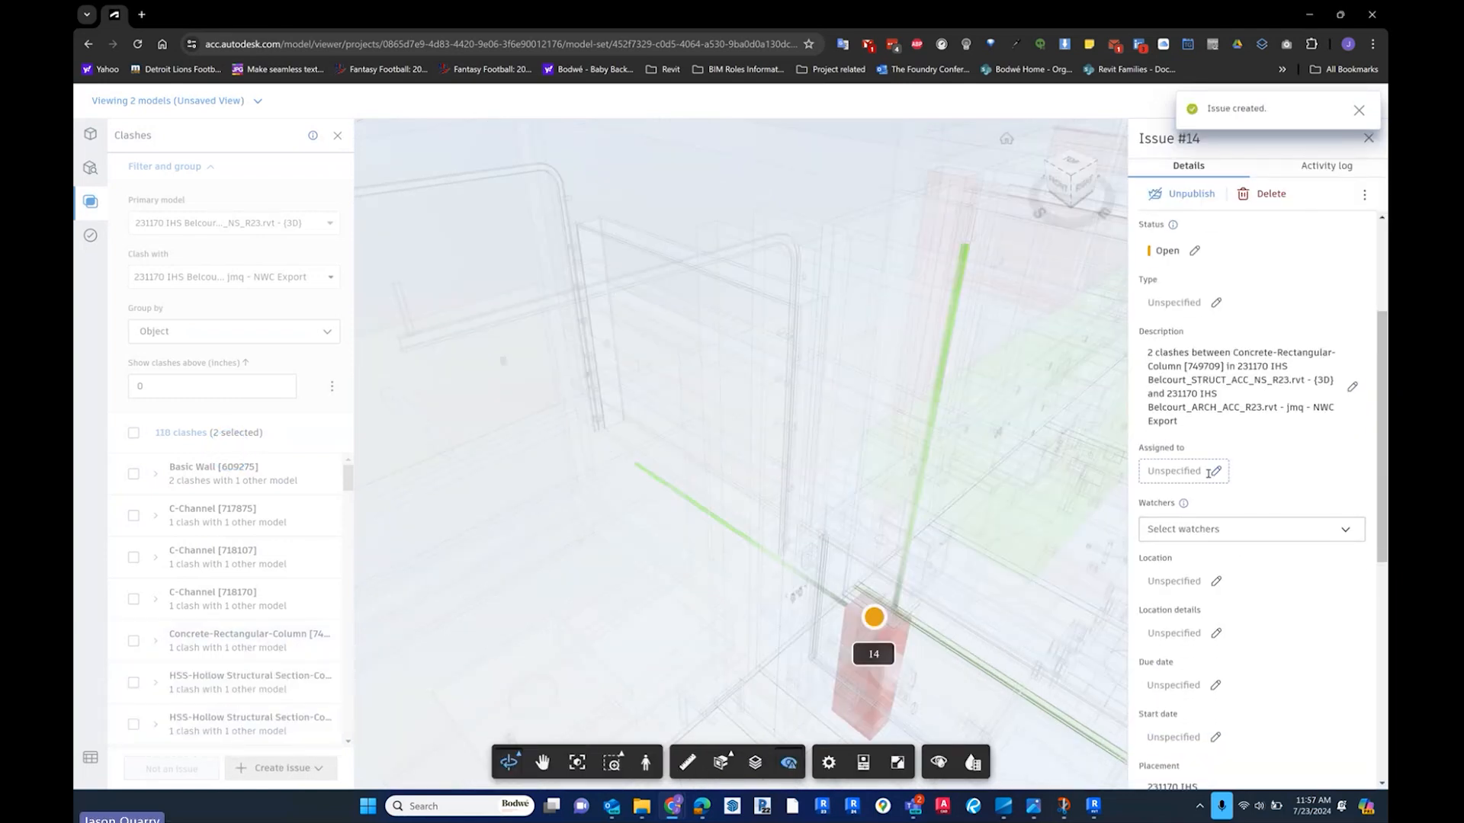
pyautogui.write('joh')
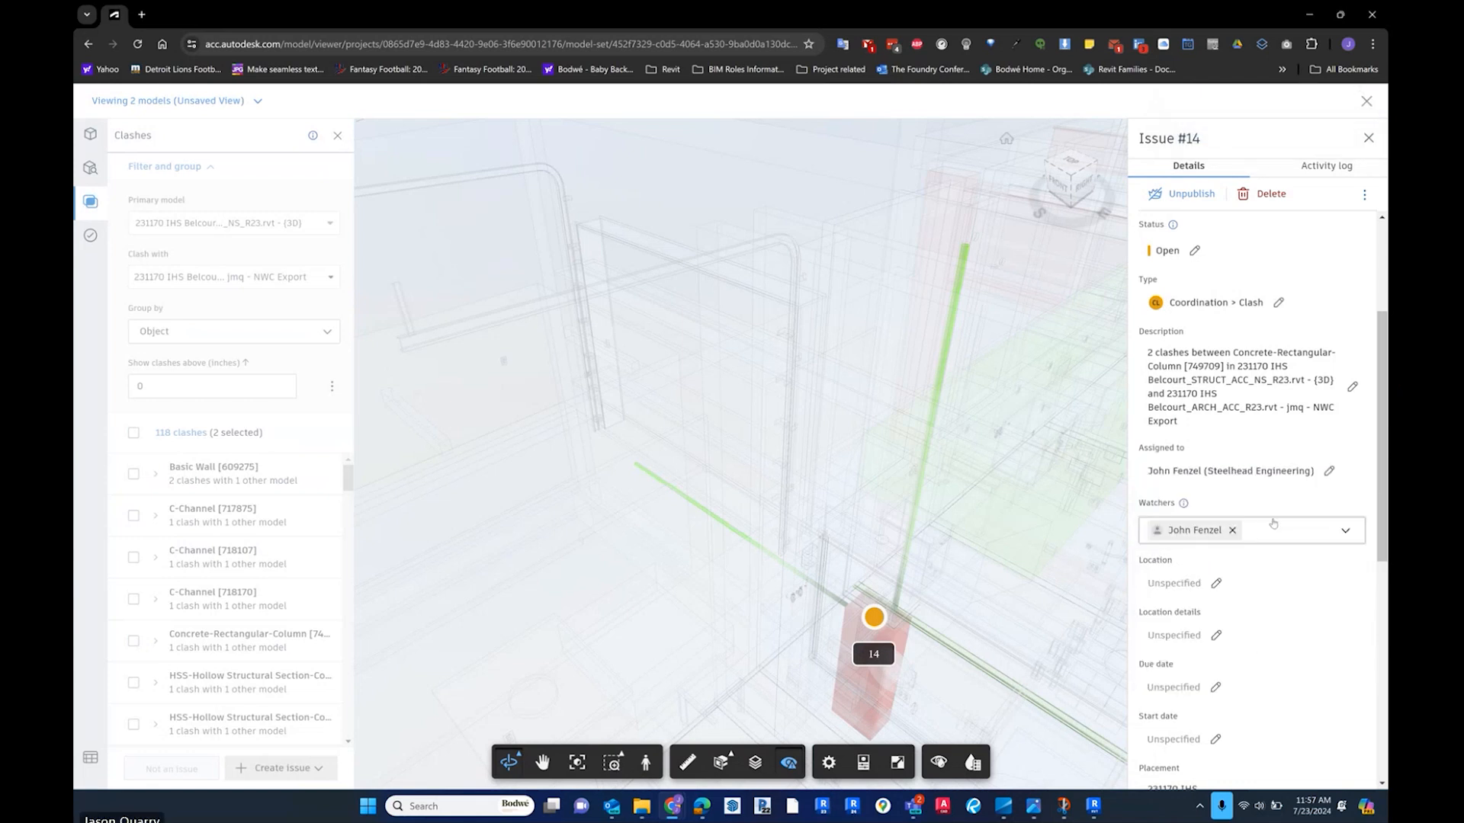
pyautogui.click(1220, 526)
pyautogui.click(1313, 533)
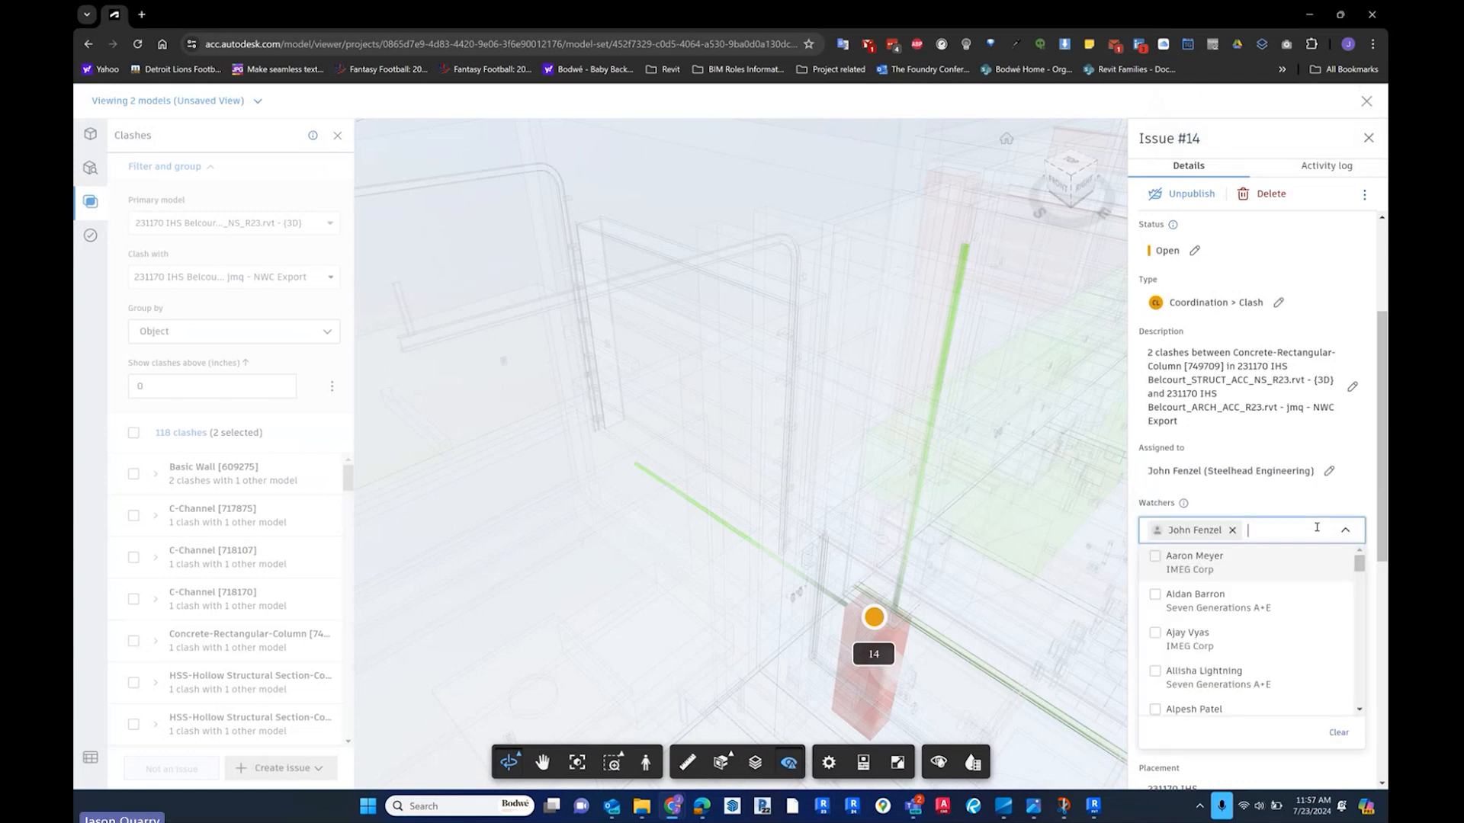
pyautogui.write('dan')
pyautogui.click(1305, 598)
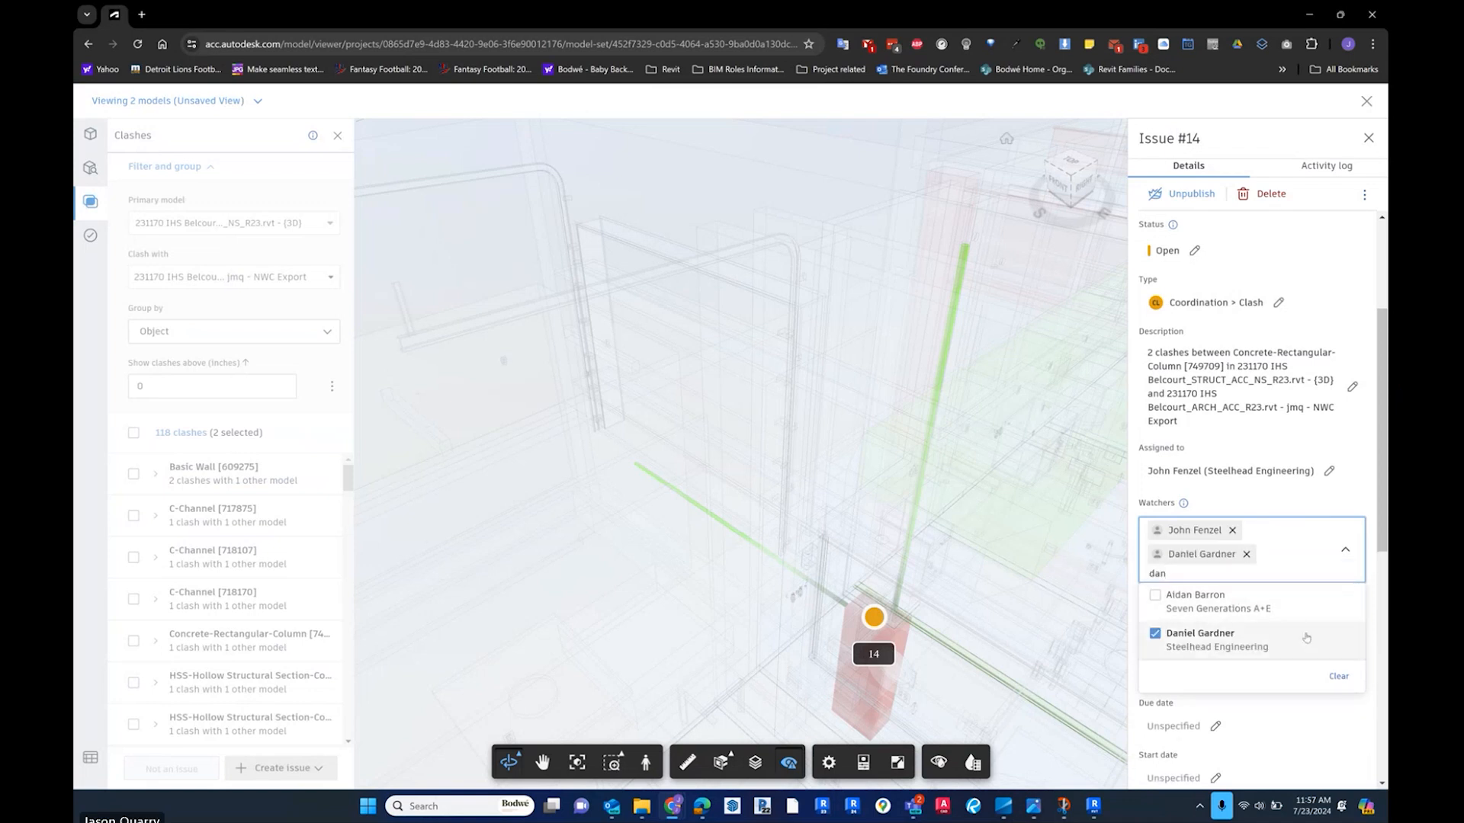
pyautogui.click(1321, 743)
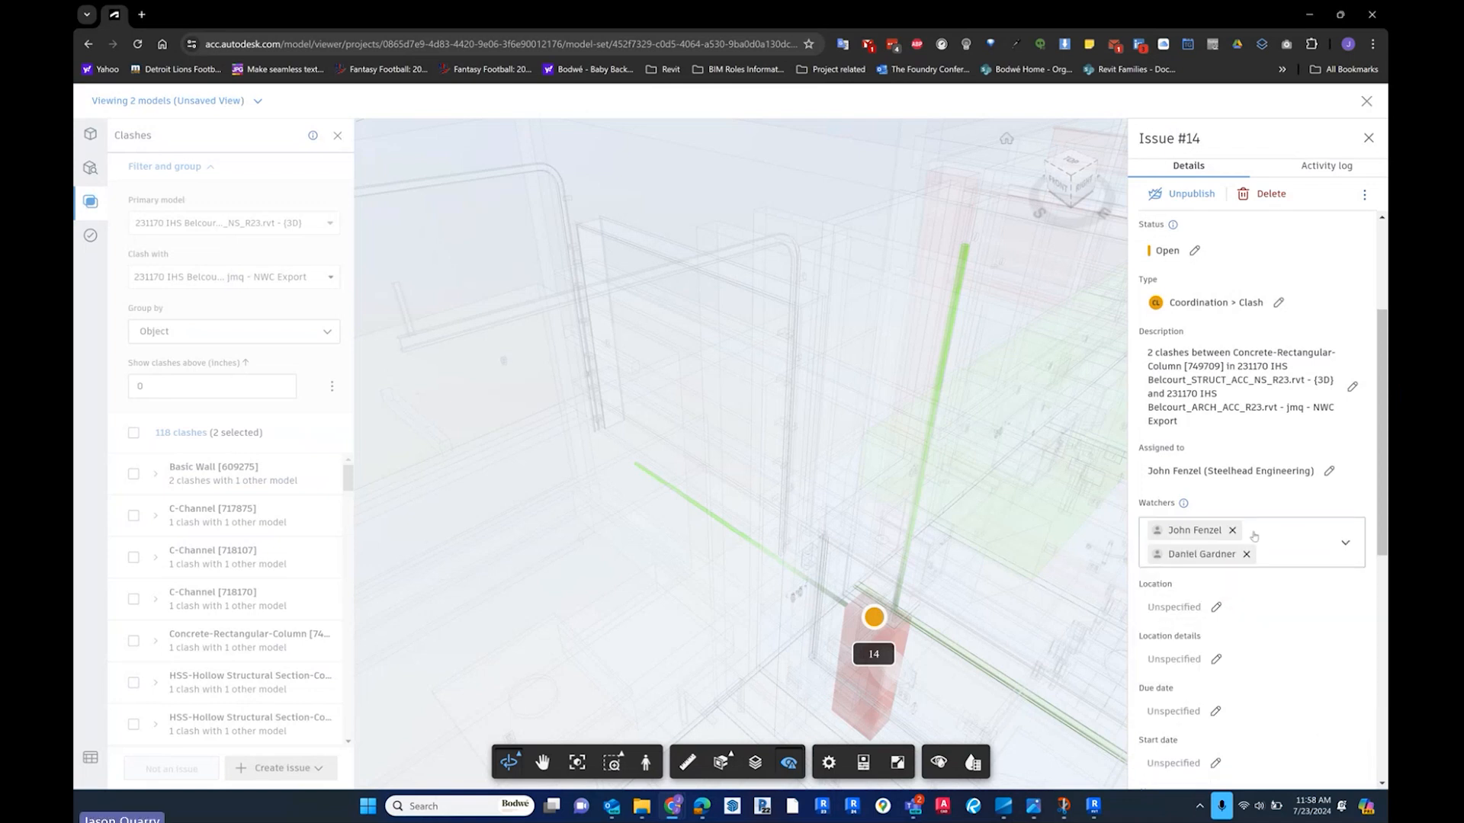
# - Draft an issue comment: "Be aware that ther eis a large structural footing here that may be in conlict with running these pipes."
pyautogui.scroll(-7, 1254, 536)
pyautogui.click(1241, 688)
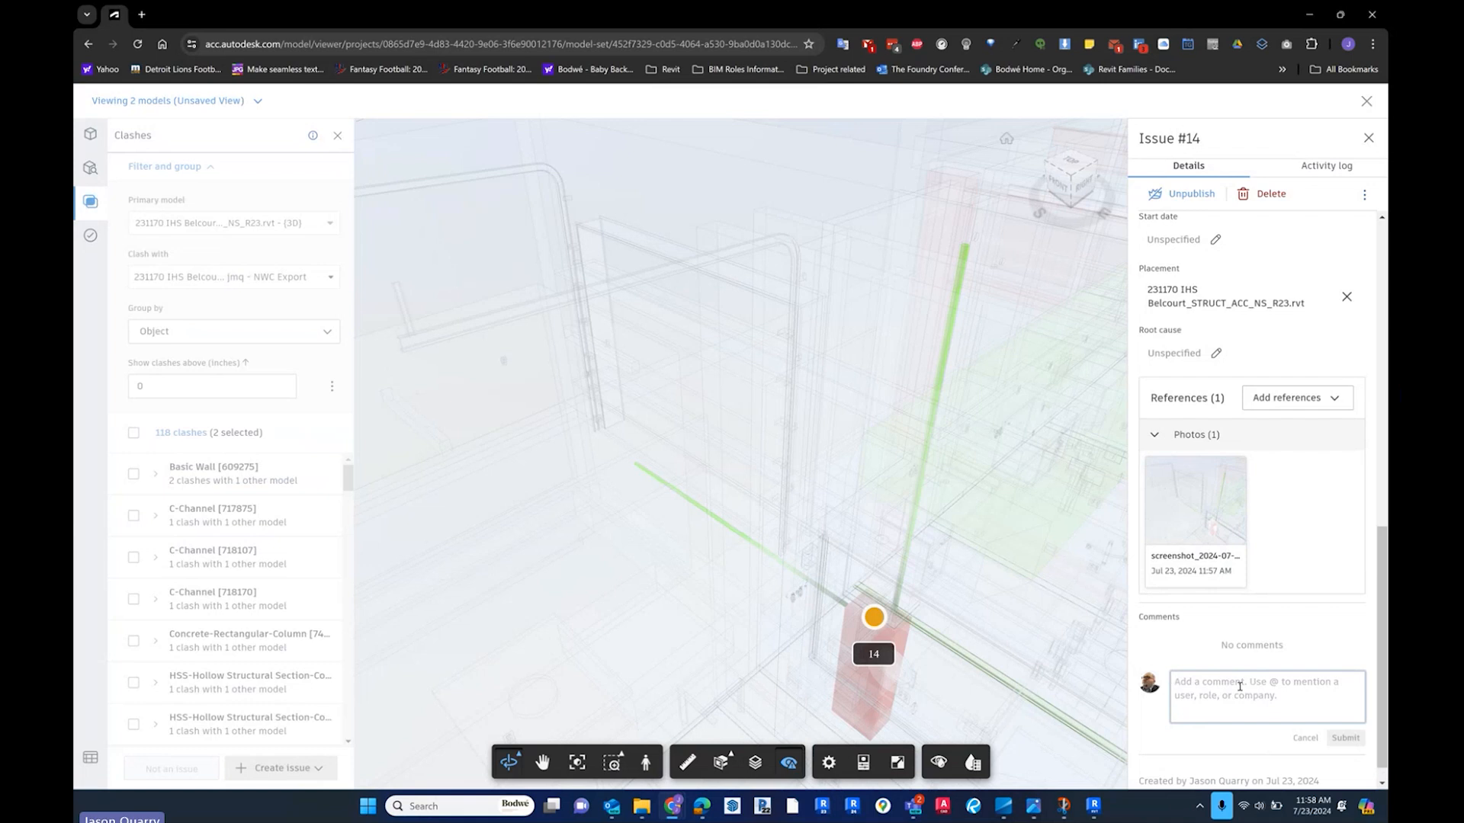
pyautogui.write('Be awa')
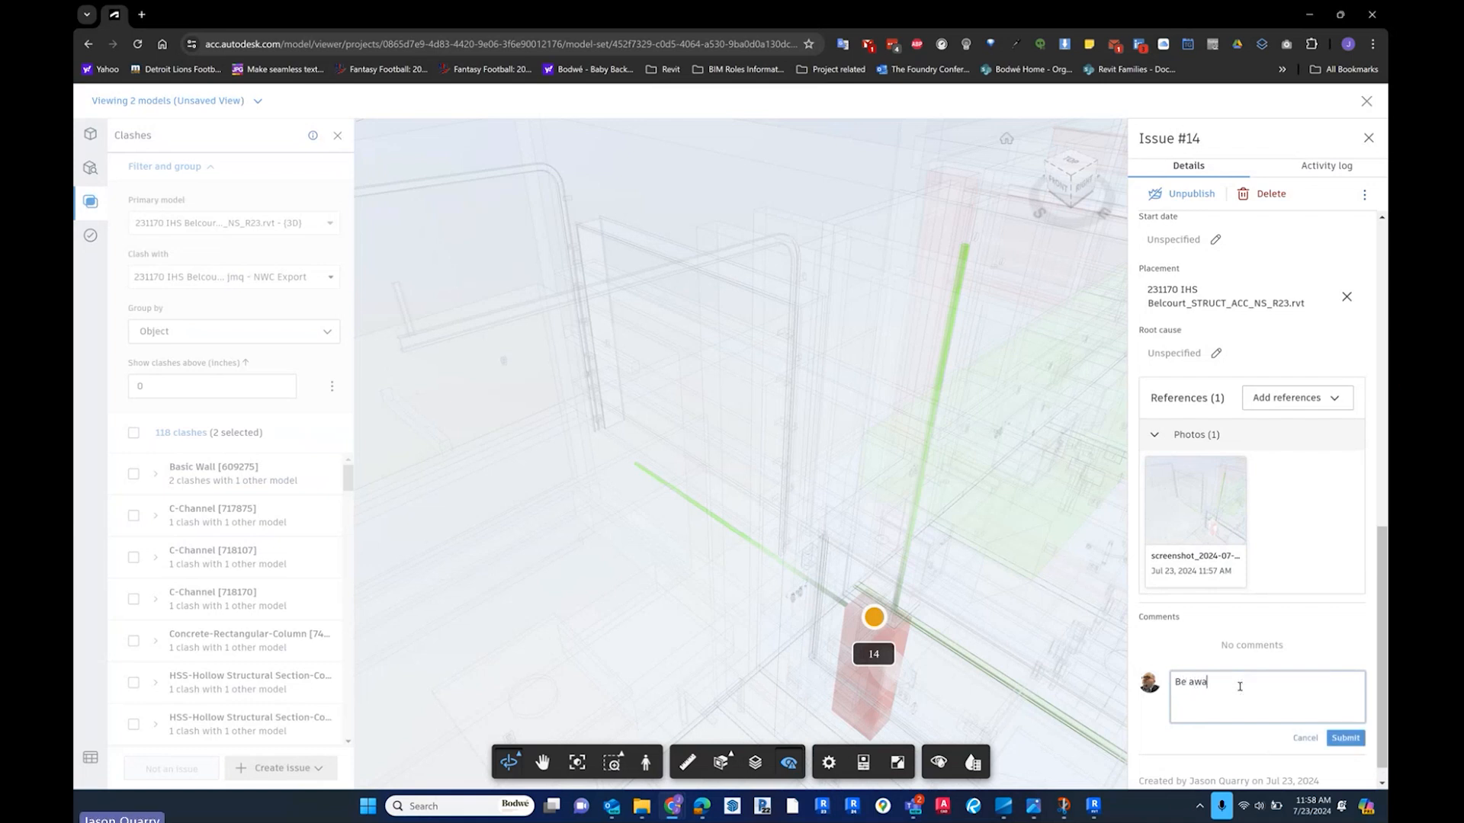
pyautogui.write('re that ther eis a large structural')
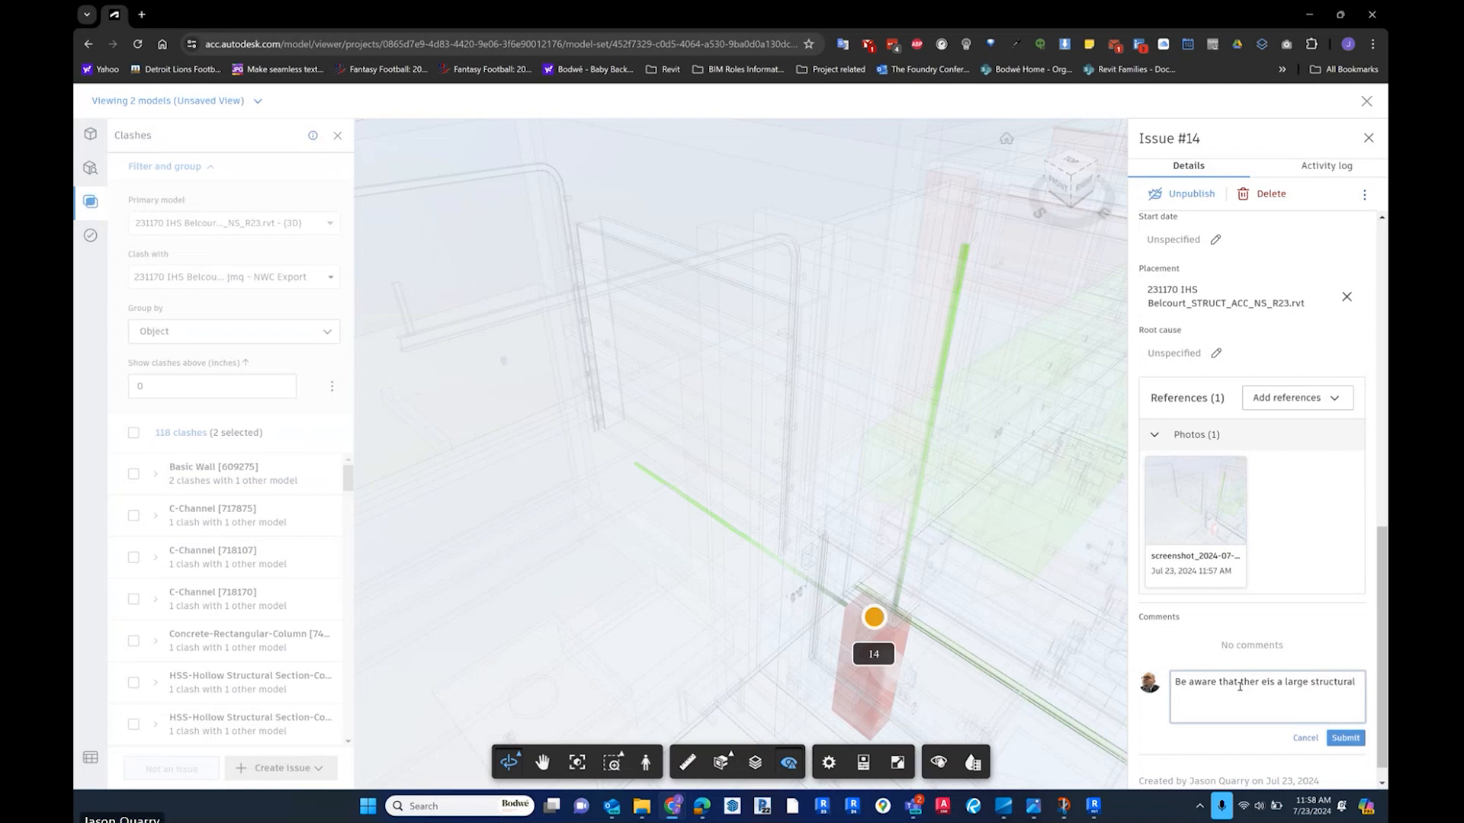
pyautogui.write(' footing here t')
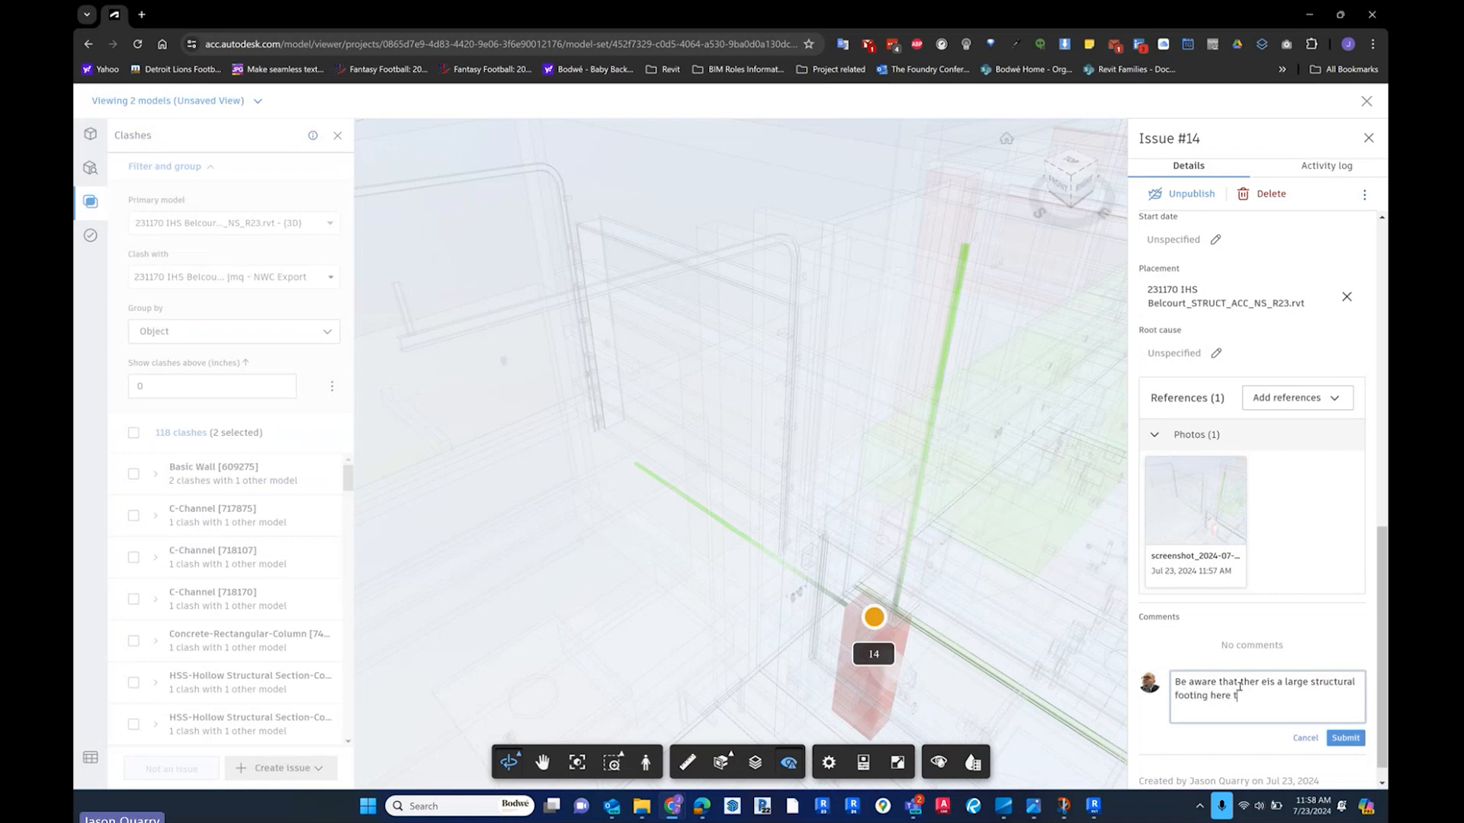
pyautogui.write('hat may b')
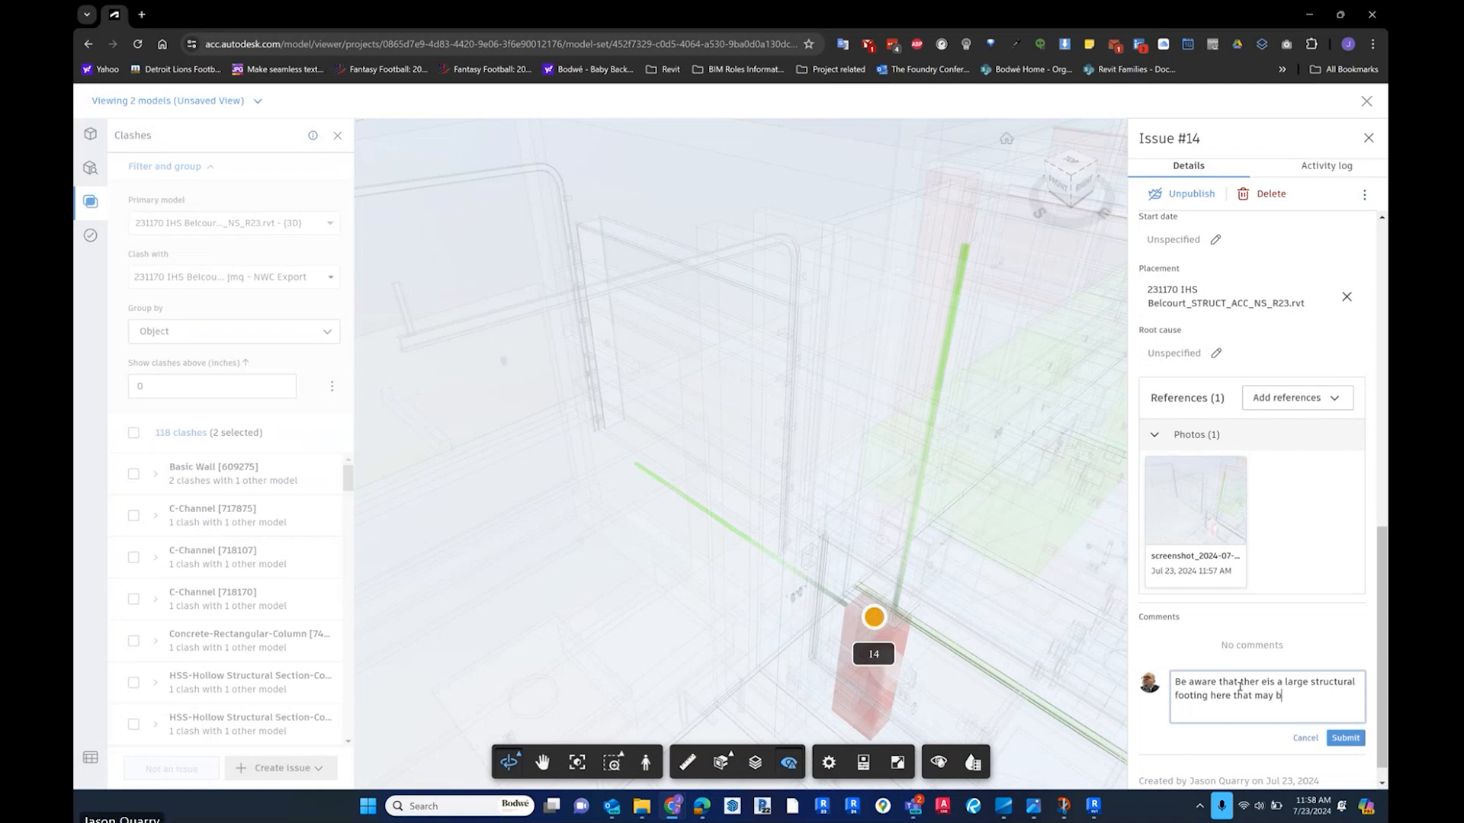
pyautogui.write('e in conli')
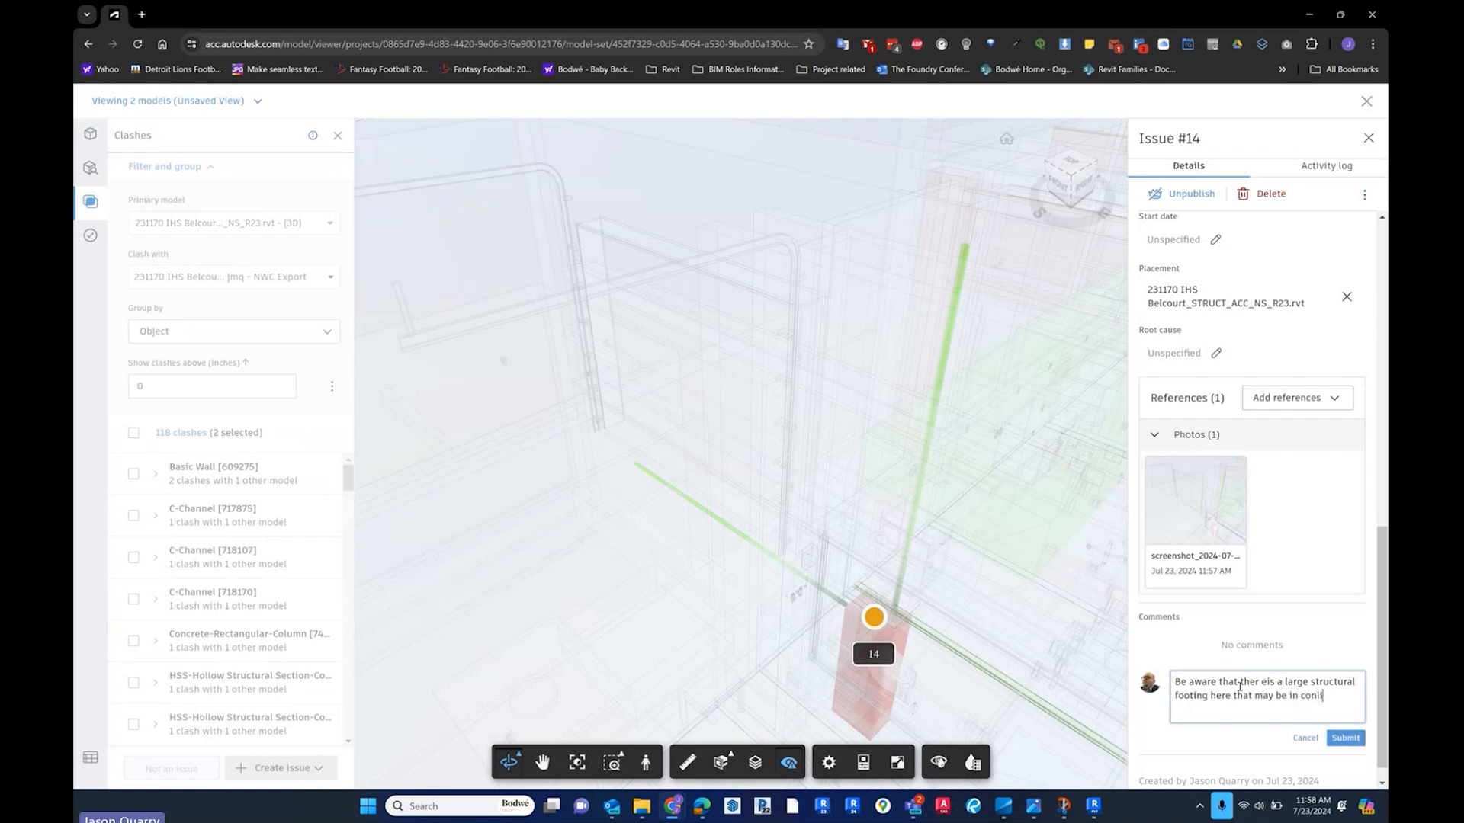
pyautogui.write('ct with runni')
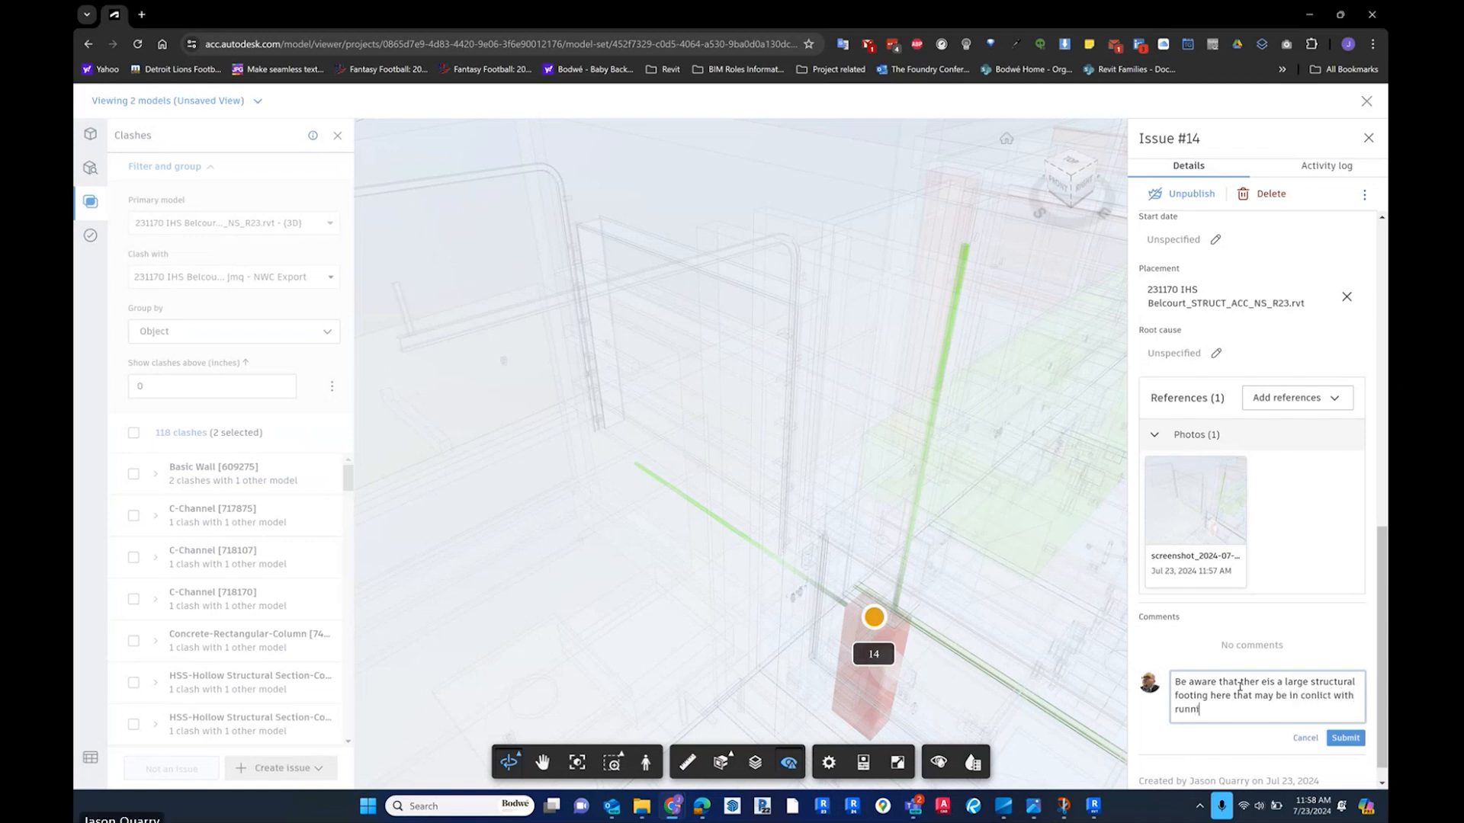
pyautogui.write('ng these pi')
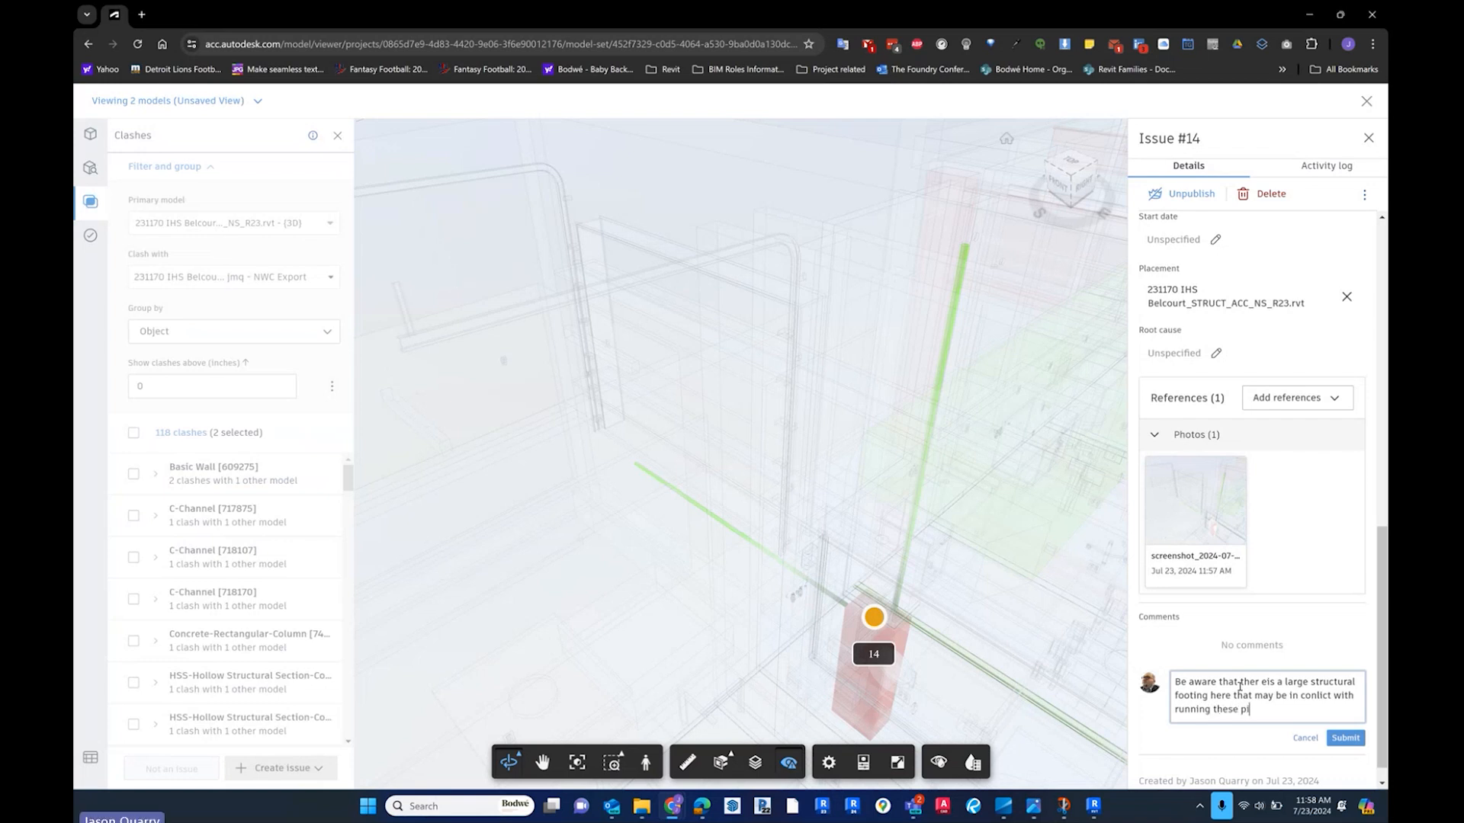
# - Complete the comment with "Please review and respond to this clash issue." and submit it
pyautogui.write('pes. Please review and respond to th')
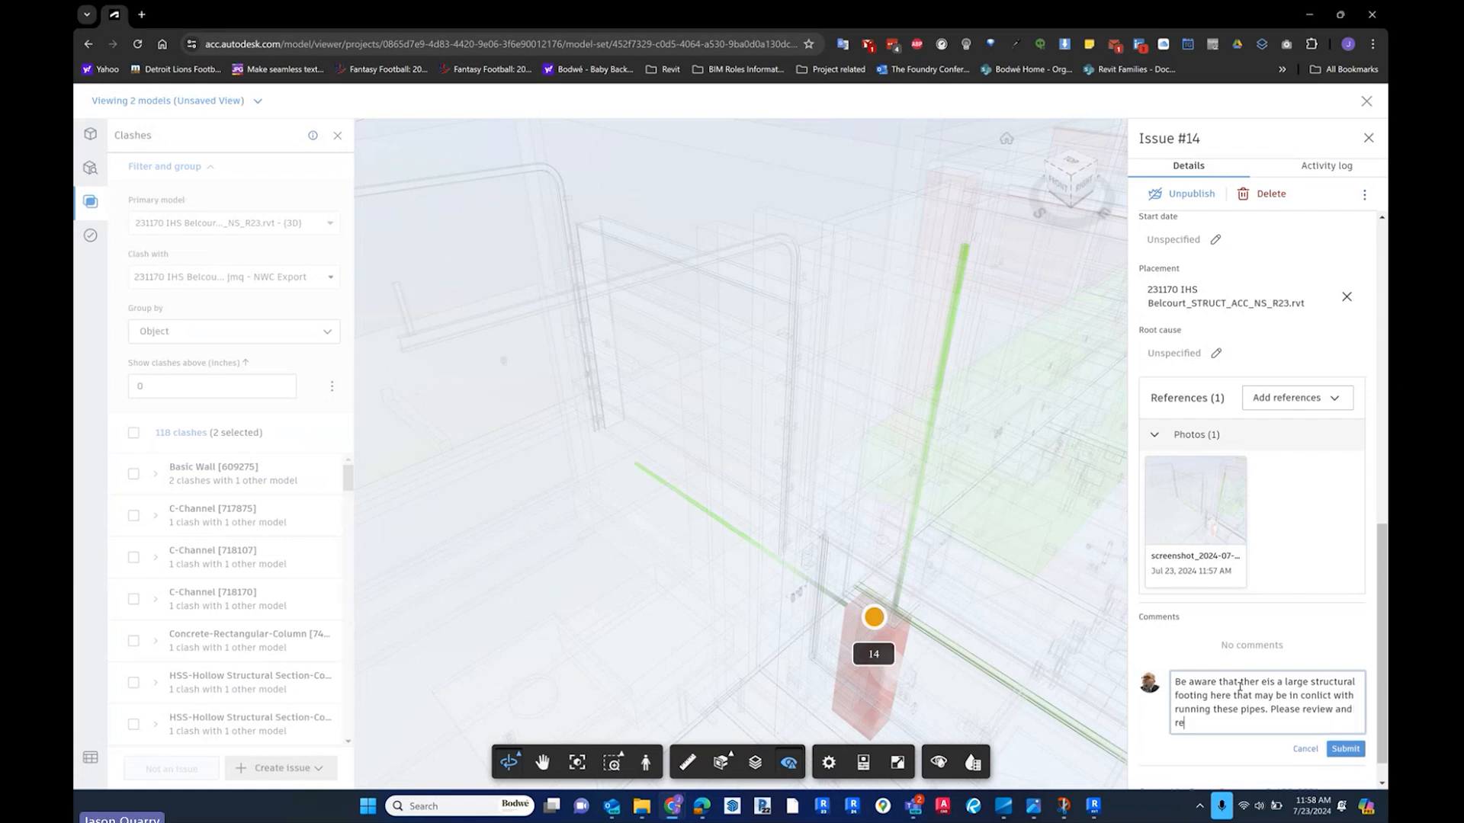
pyautogui.write('is clash issue.')
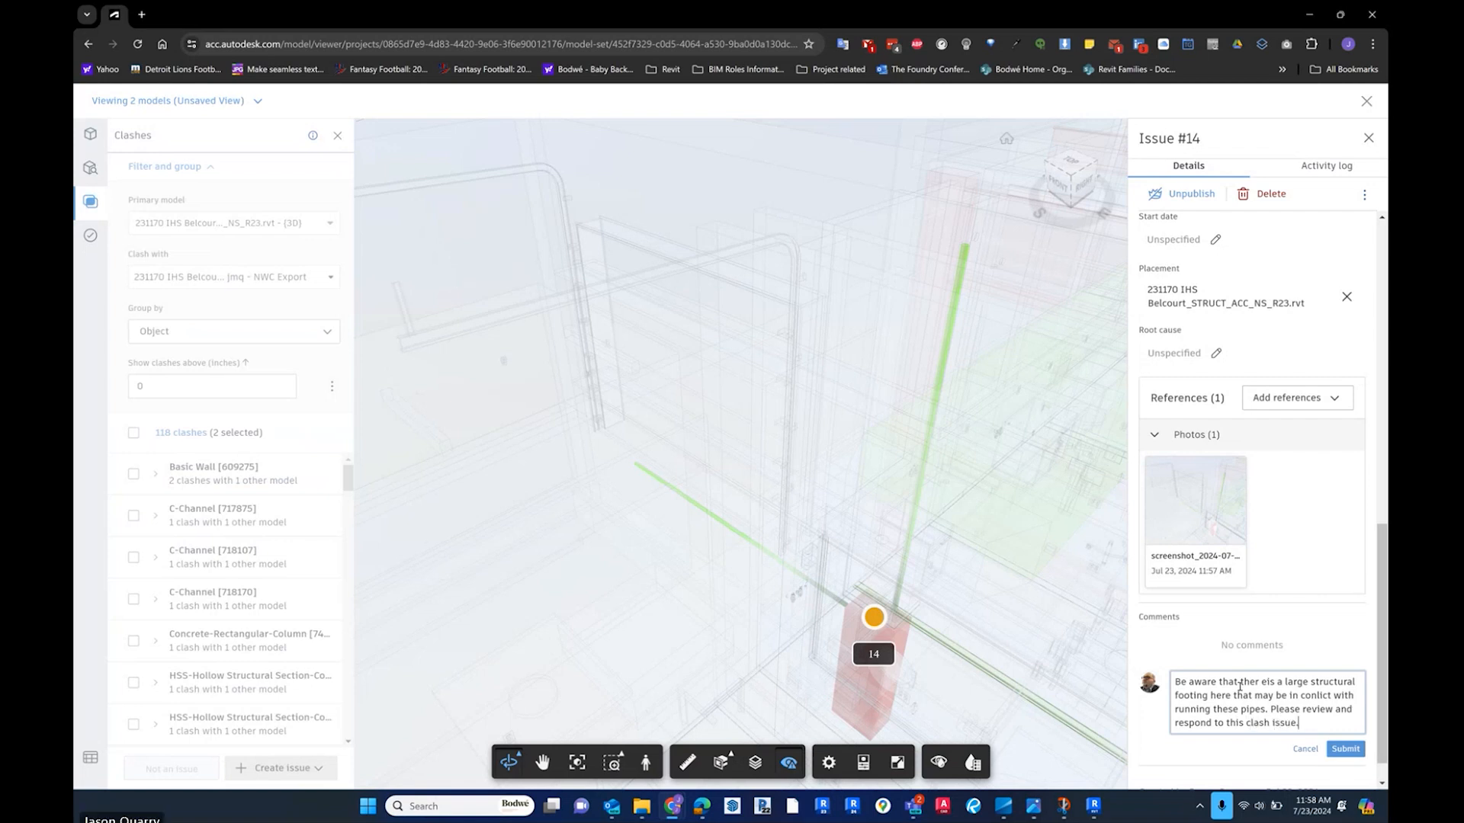
pyautogui.click(1345, 748)
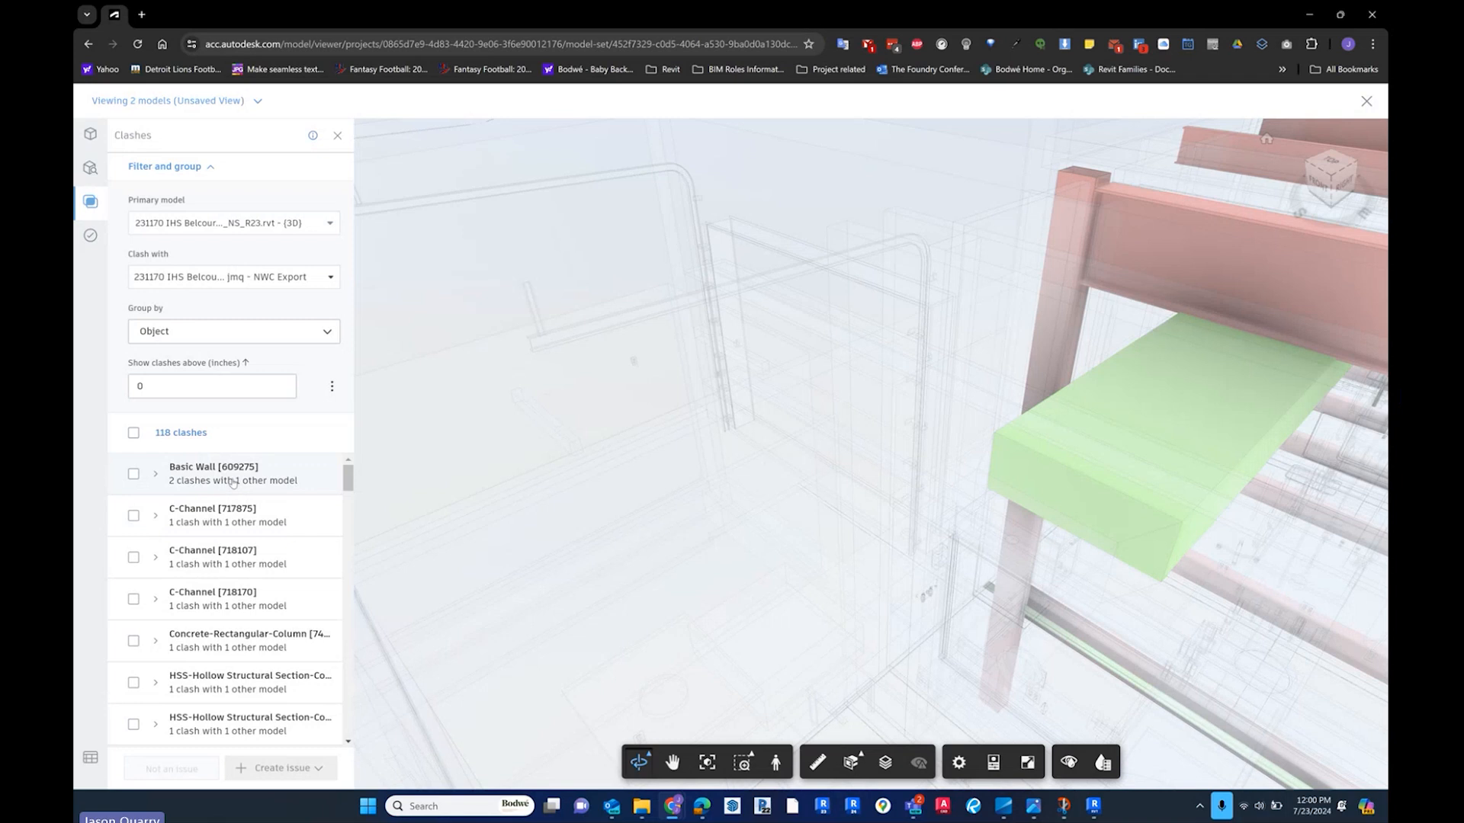
# - Expand the Basic Wall [609275] clash group, and leave the model viewer for the Clashes overview matrix
pyautogui.click(154, 474)
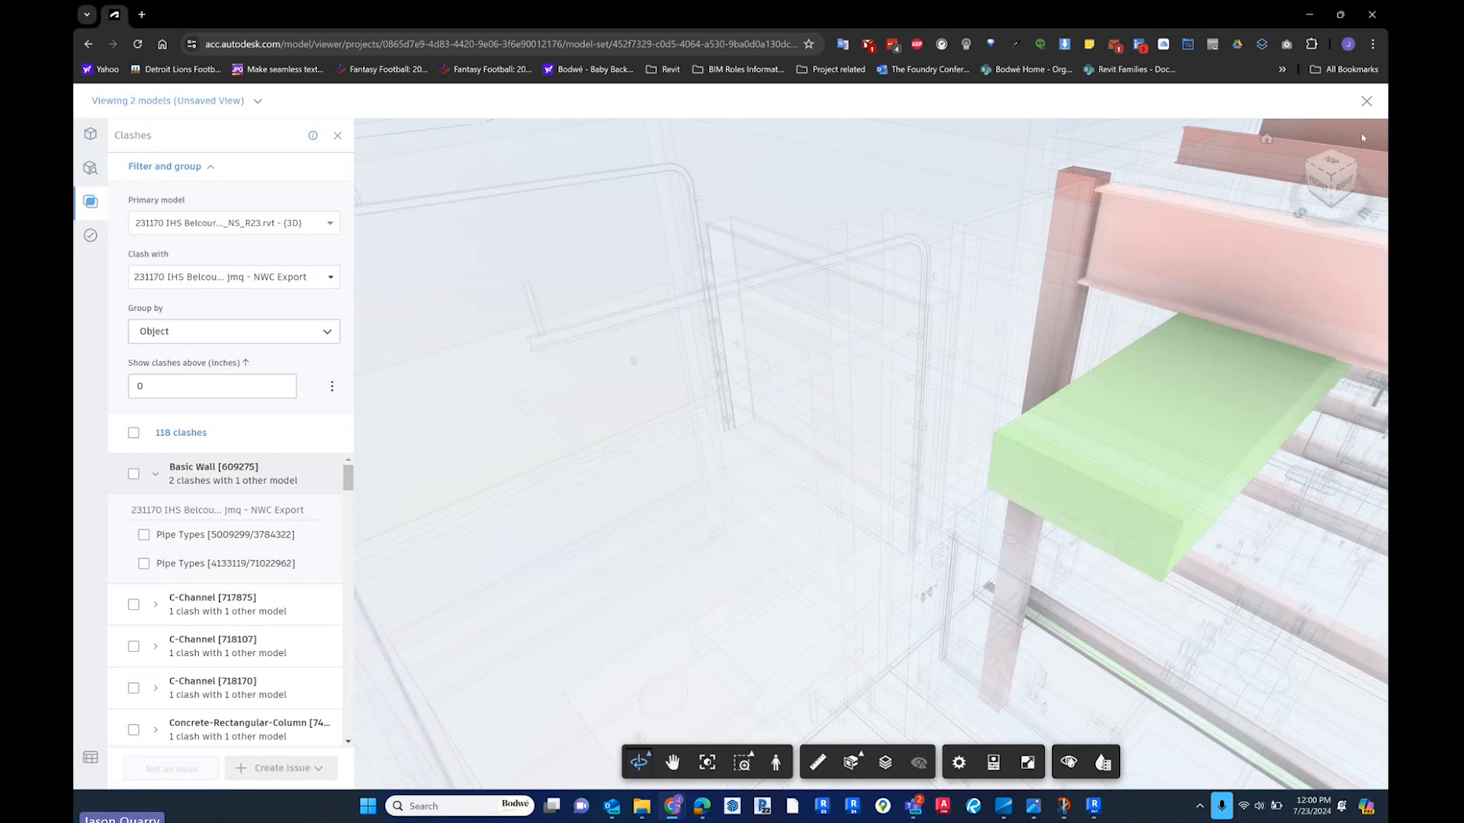
pyautogui.click(1366, 100)
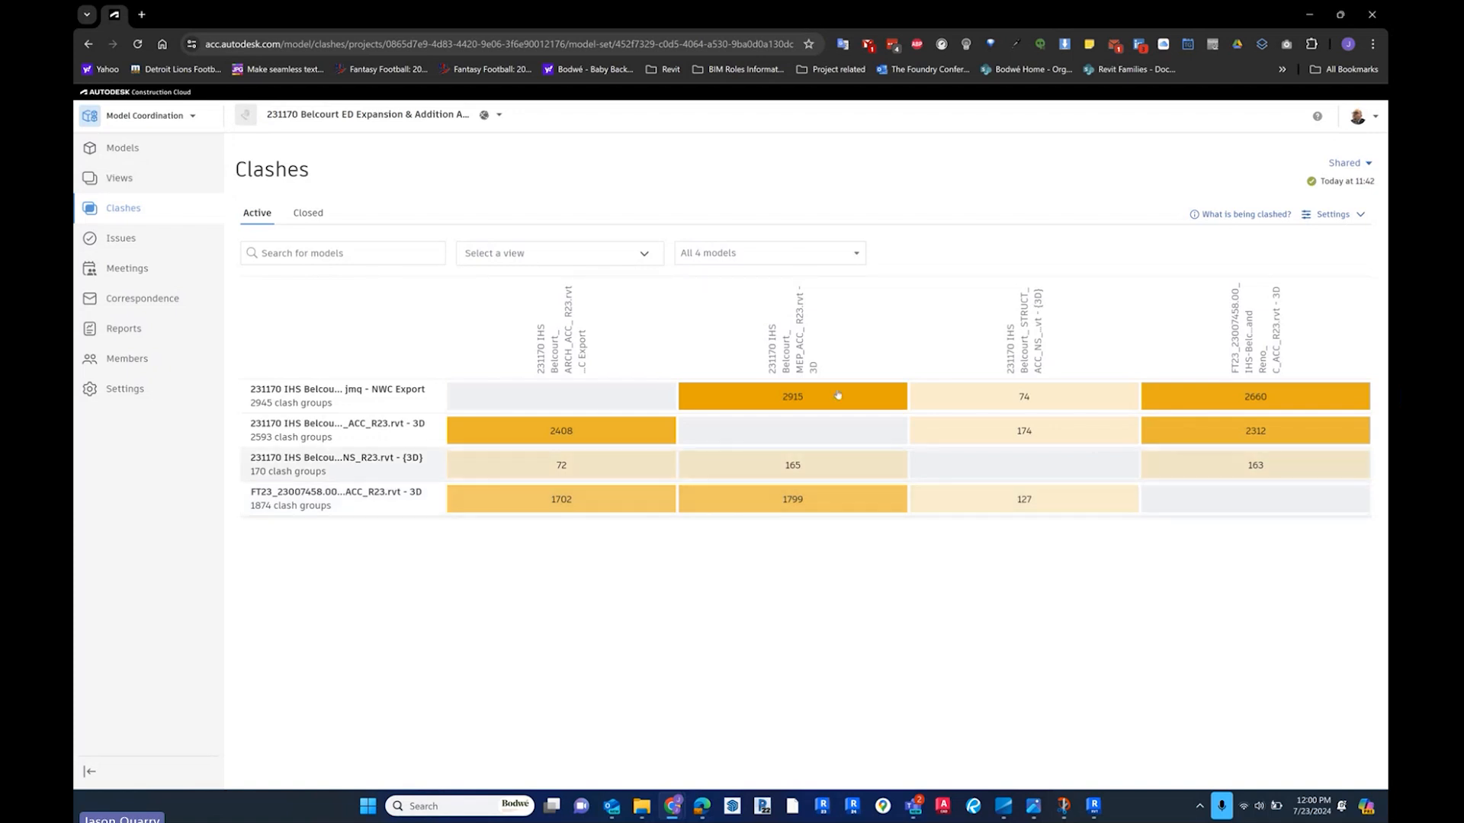
# - Switch to Snip & Sketch and capture a rectangular snip of the Clashes overview page
pyautogui.click(1064, 808)
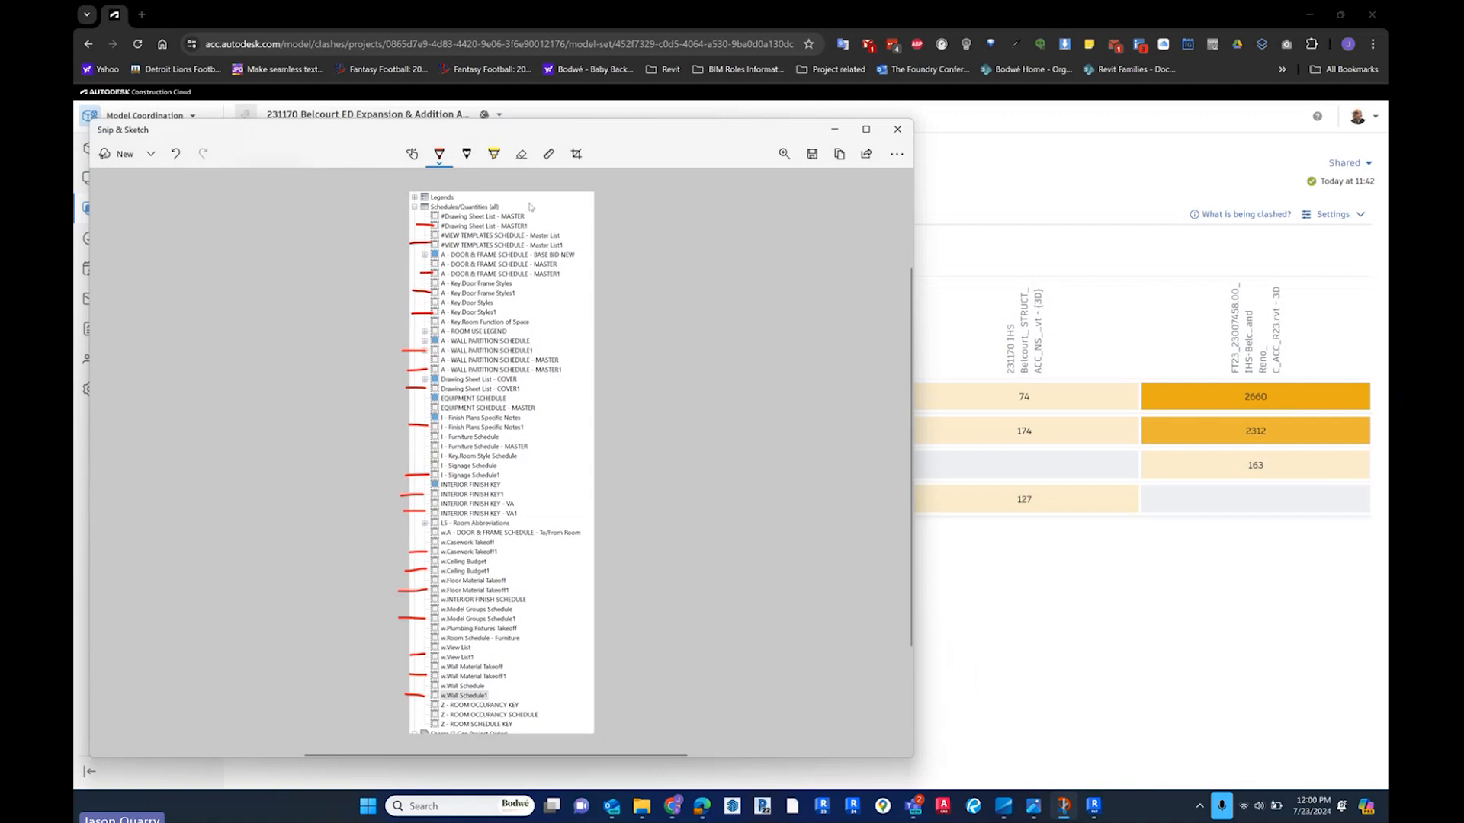
pyautogui.click(122, 153)
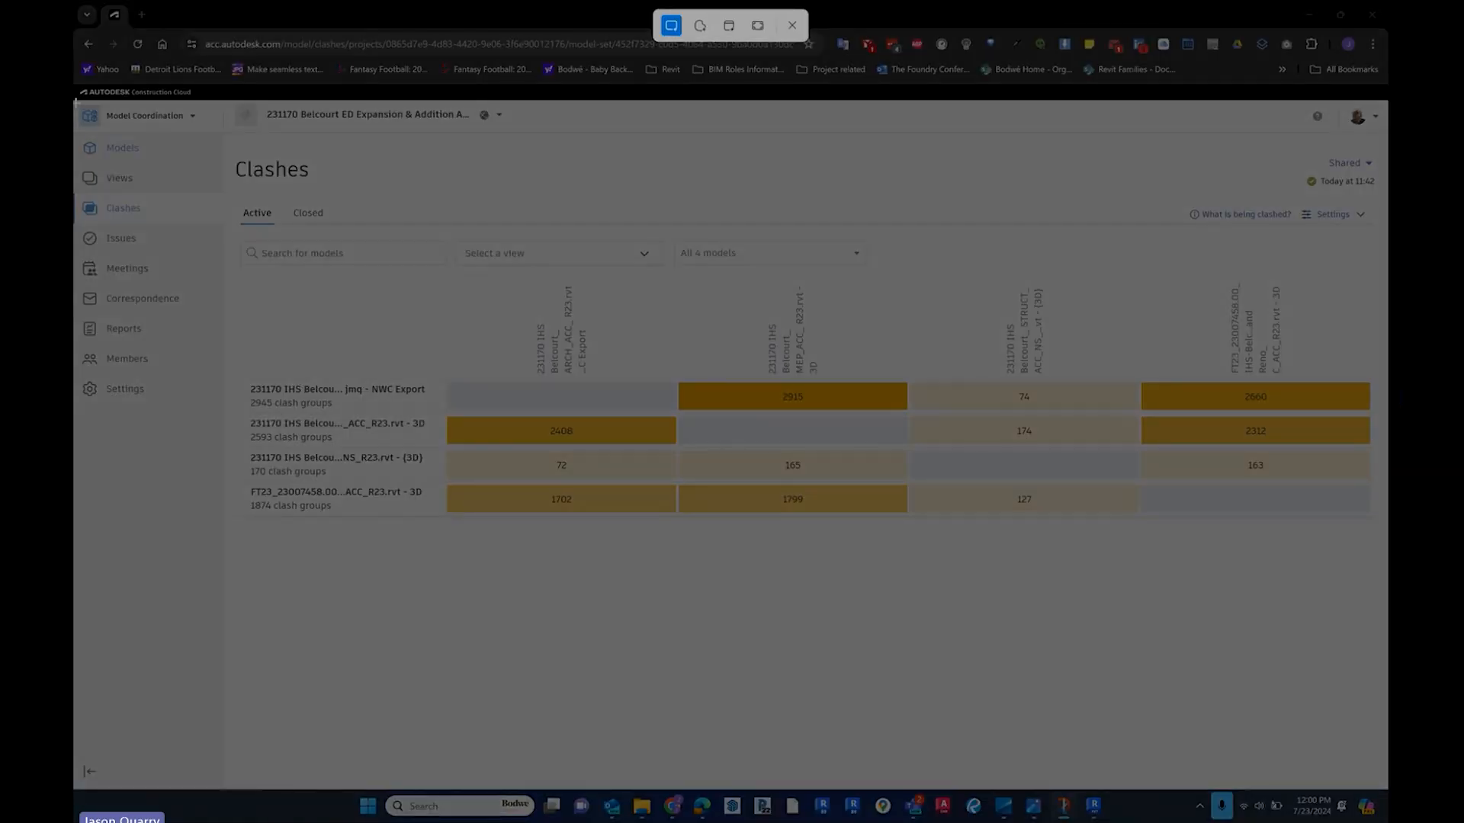
pyautogui.moveTo(74, 99)
pyautogui.mouseDown()
pyautogui.moveTo(613, 320)
pyautogui.moveTo(1235, 538)
pyautogui.moveTo(1363, 568)
pyautogui.mouseUp()
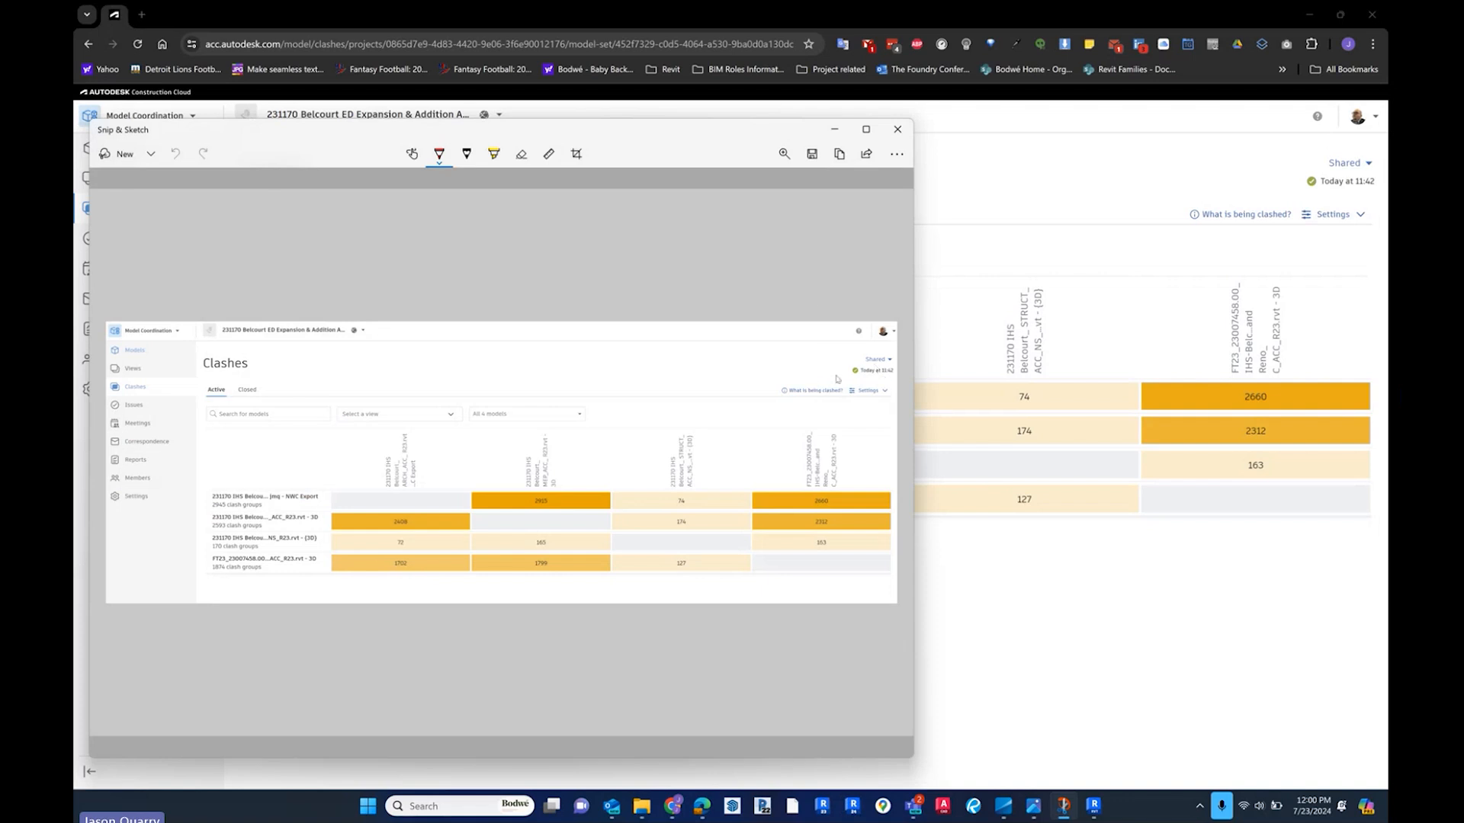
# - Circle the last update time, the whole clash matrix and its 2408 and 2915 cells in red, and close the snip
pyautogui.moveTo(853, 363)
pyautogui.mouseDown()
pyautogui.moveTo(849, 379)
pyautogui.moveTo(898, 374)
pyautogui.moveTo(856, 374)
pyautogui.mouseUp()
pyautogui.moveTo(266, 463)
pyautogui.mouseDown()
pyautogui.moveTo(206, 488)
pyautogui.moveTo(202, 563)
pyautogui.moveTo(853, 607)
pyautogui.moveTo(901, 489)
pyautogui.moveTo(531, 454)
pyautogui.moveTo(254, 474)
pyautogui.mouseUp()
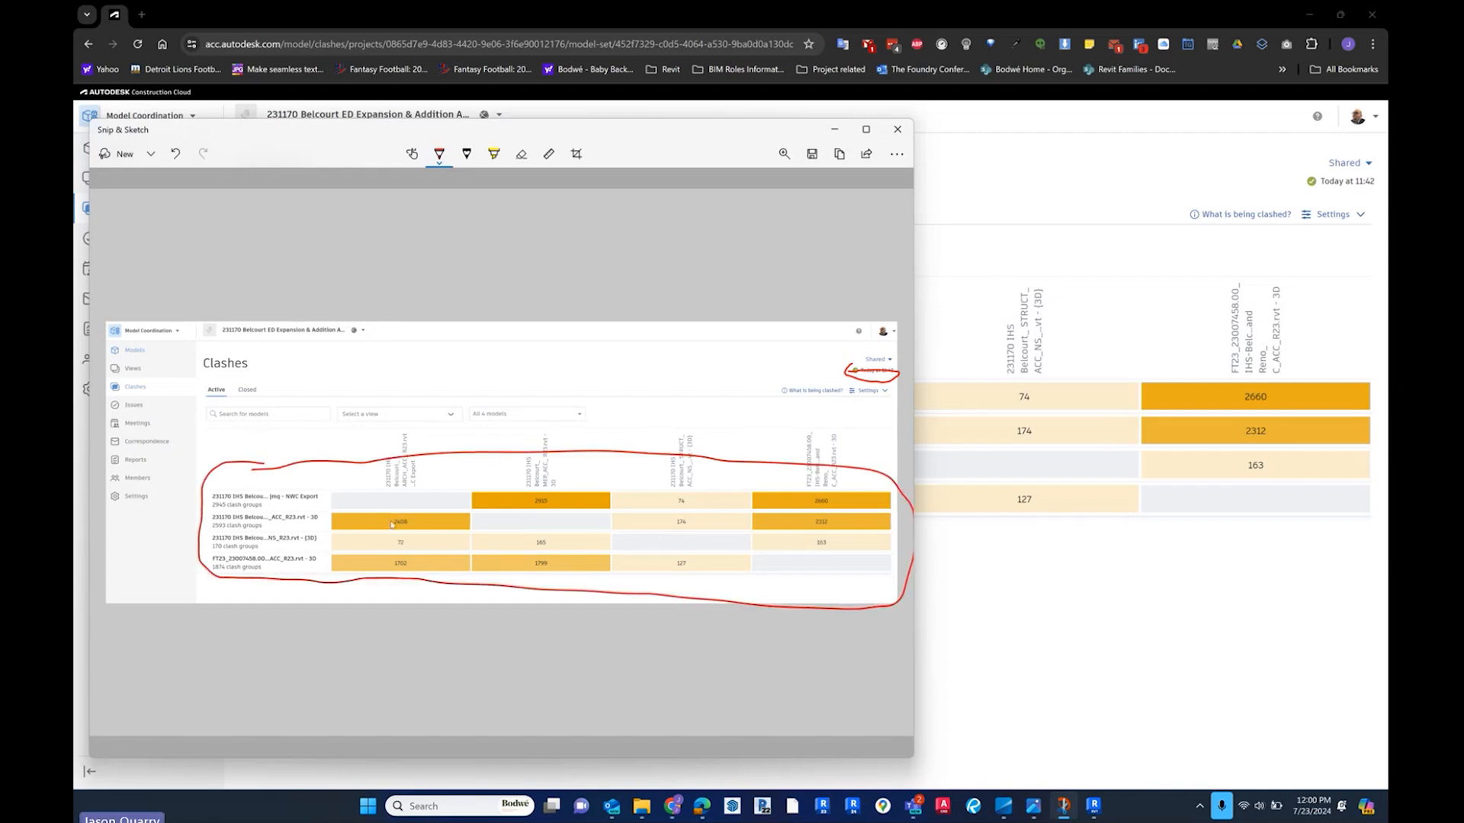
pyautogui.moveTo(412, 521); pyautogui.dragTo(414, 517)
pyautogui.moveTo(557, 500); pyautogui.dragTo(559, 492)
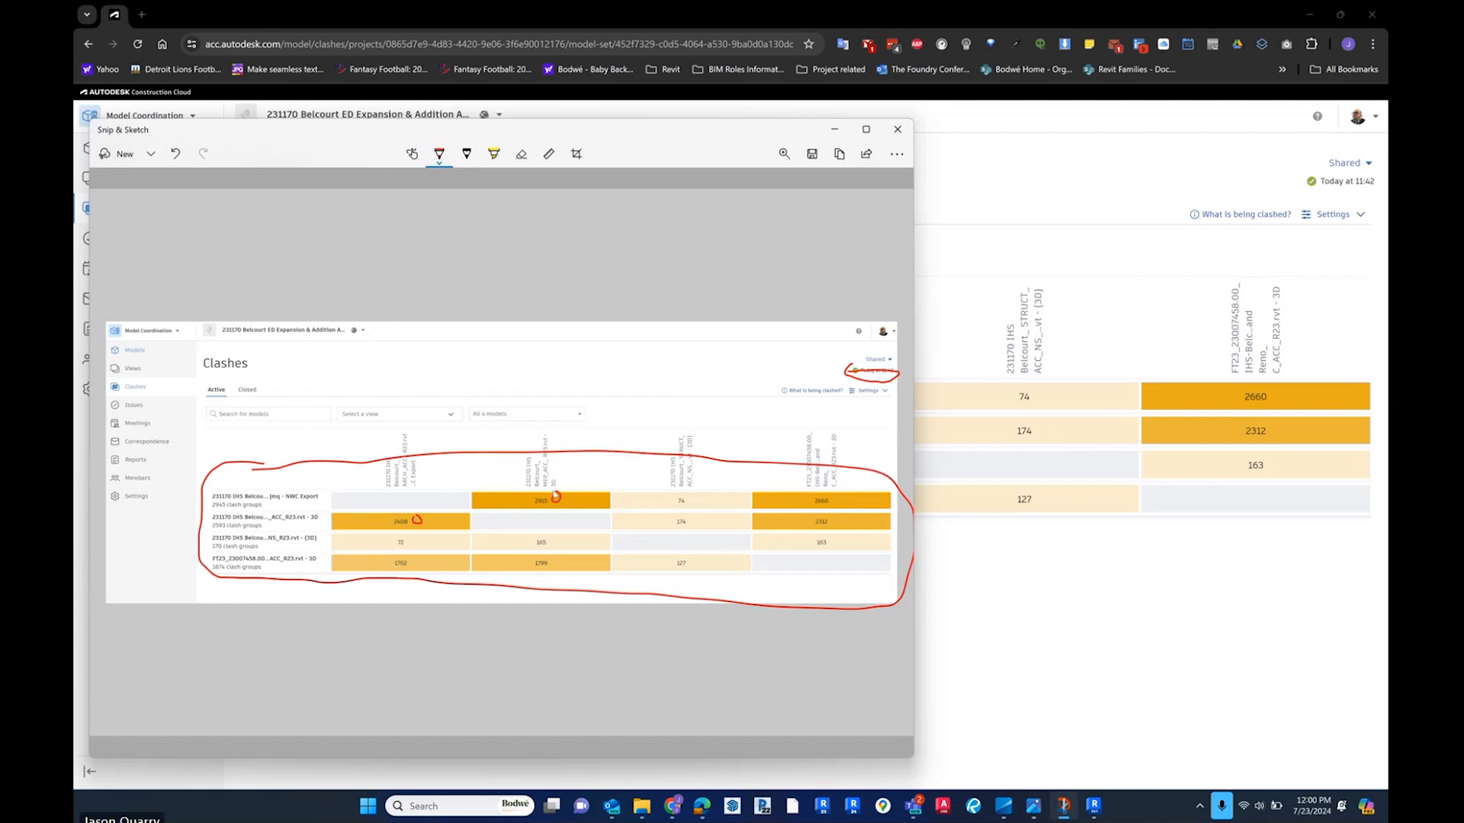
pyautogui.click(907, 133)
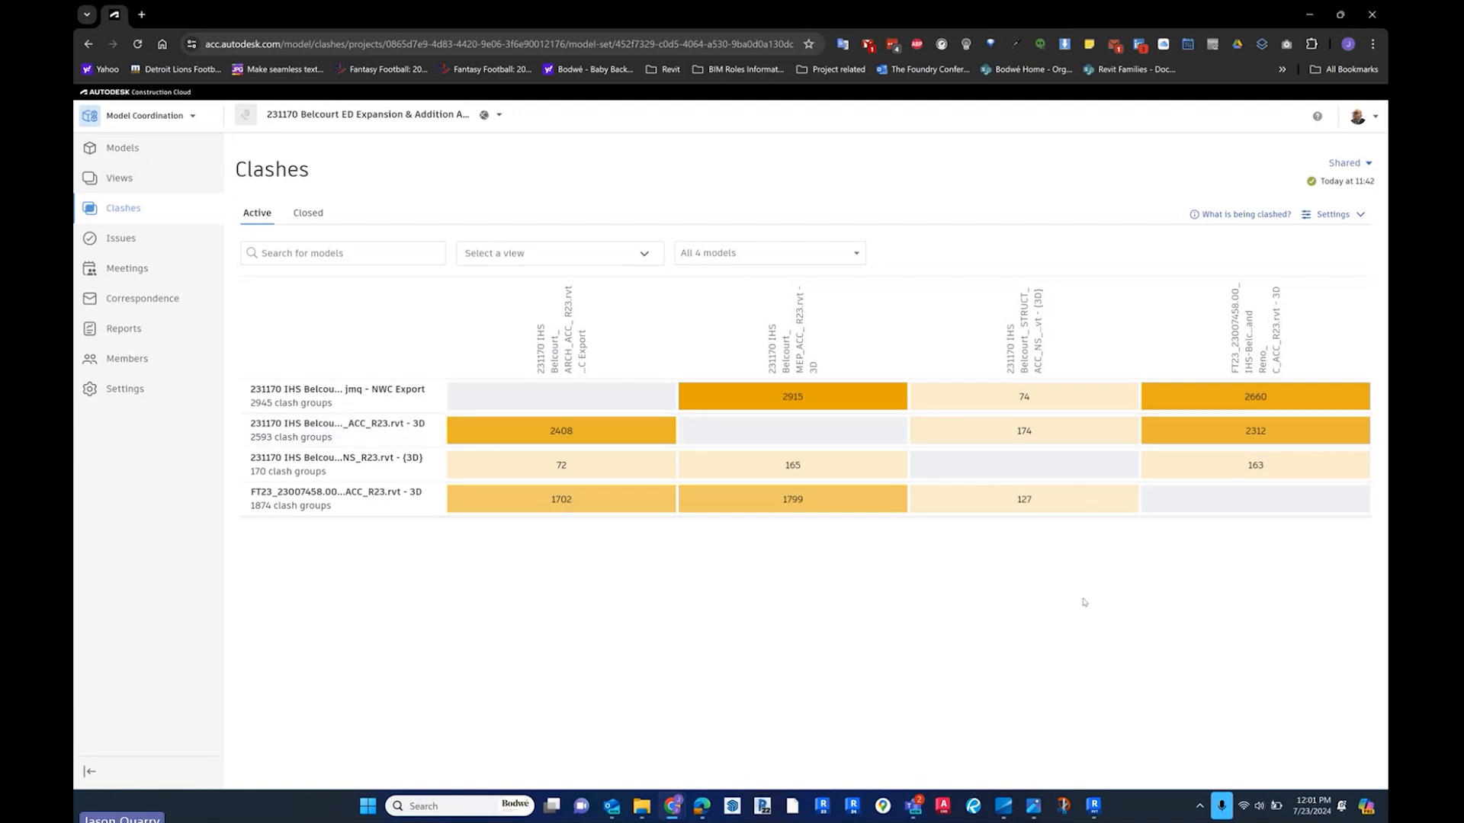
# - Review the closed clashes and open the details of the "74 clashes across 32 Clash Groups" entry, checking its closing reason
pyautogui.click(313, 214)
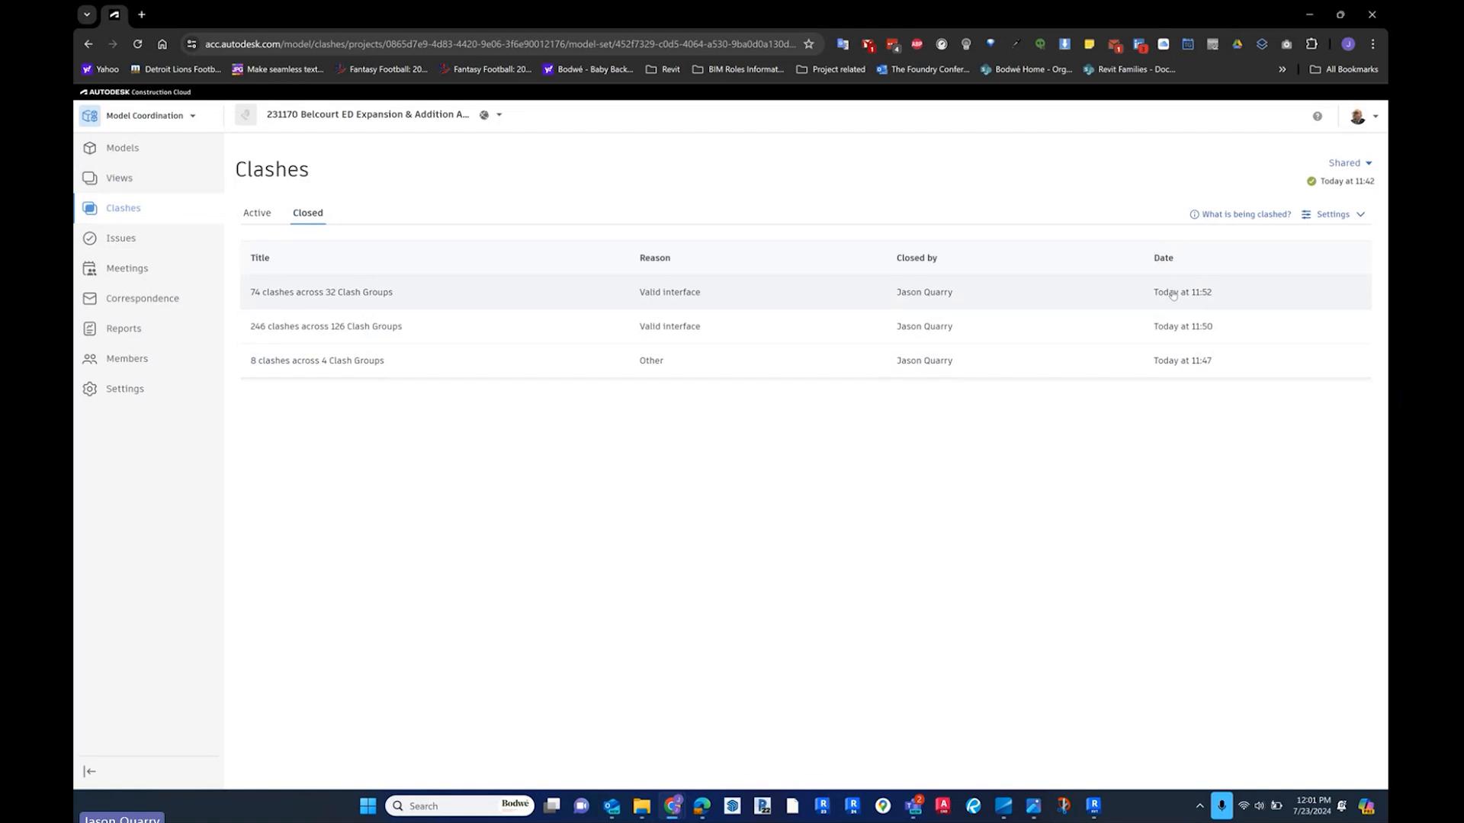
pyautogui.click(594, 301)
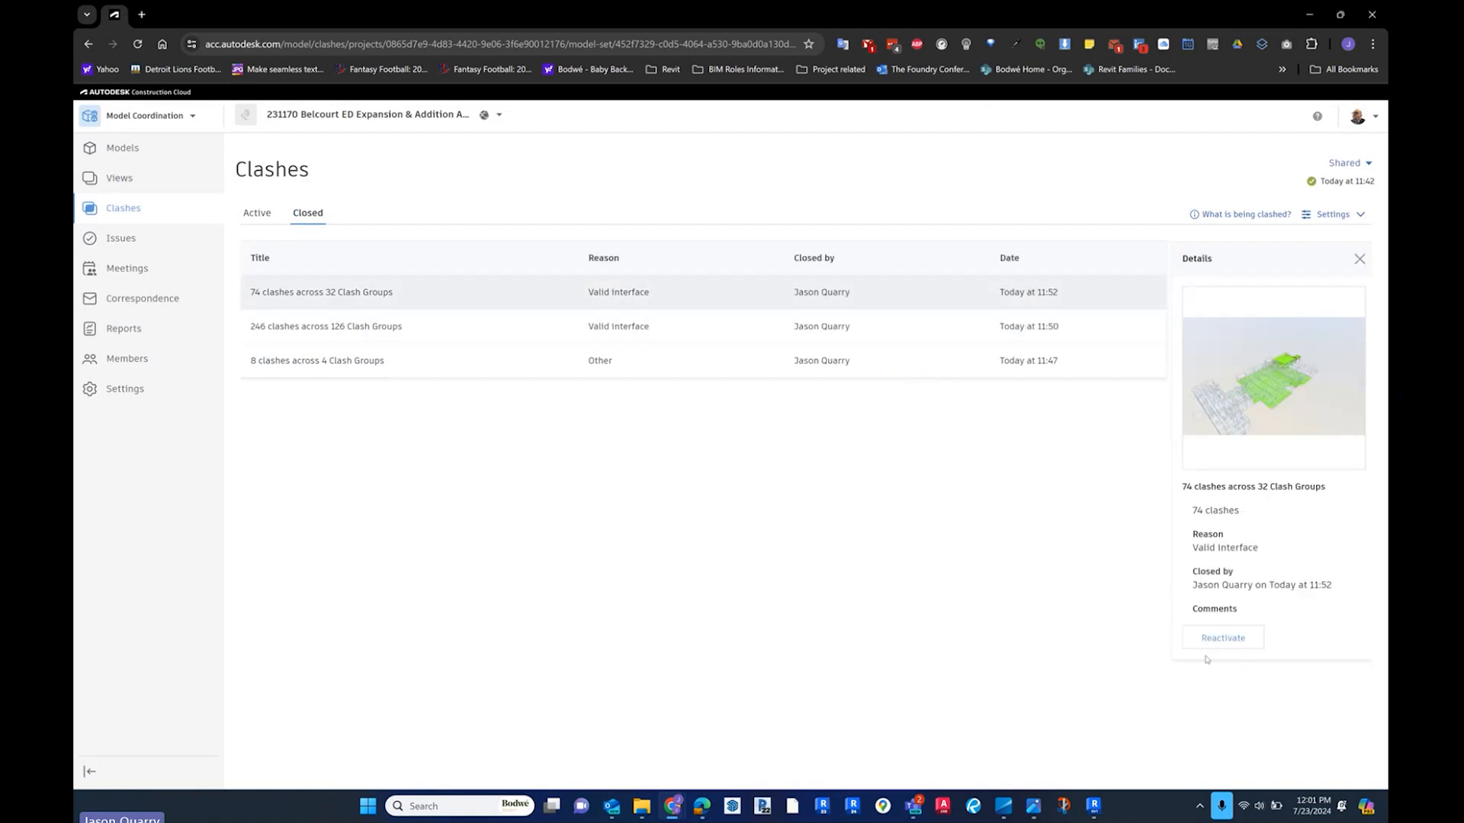
pyautogui.doubleClick(600, 292)
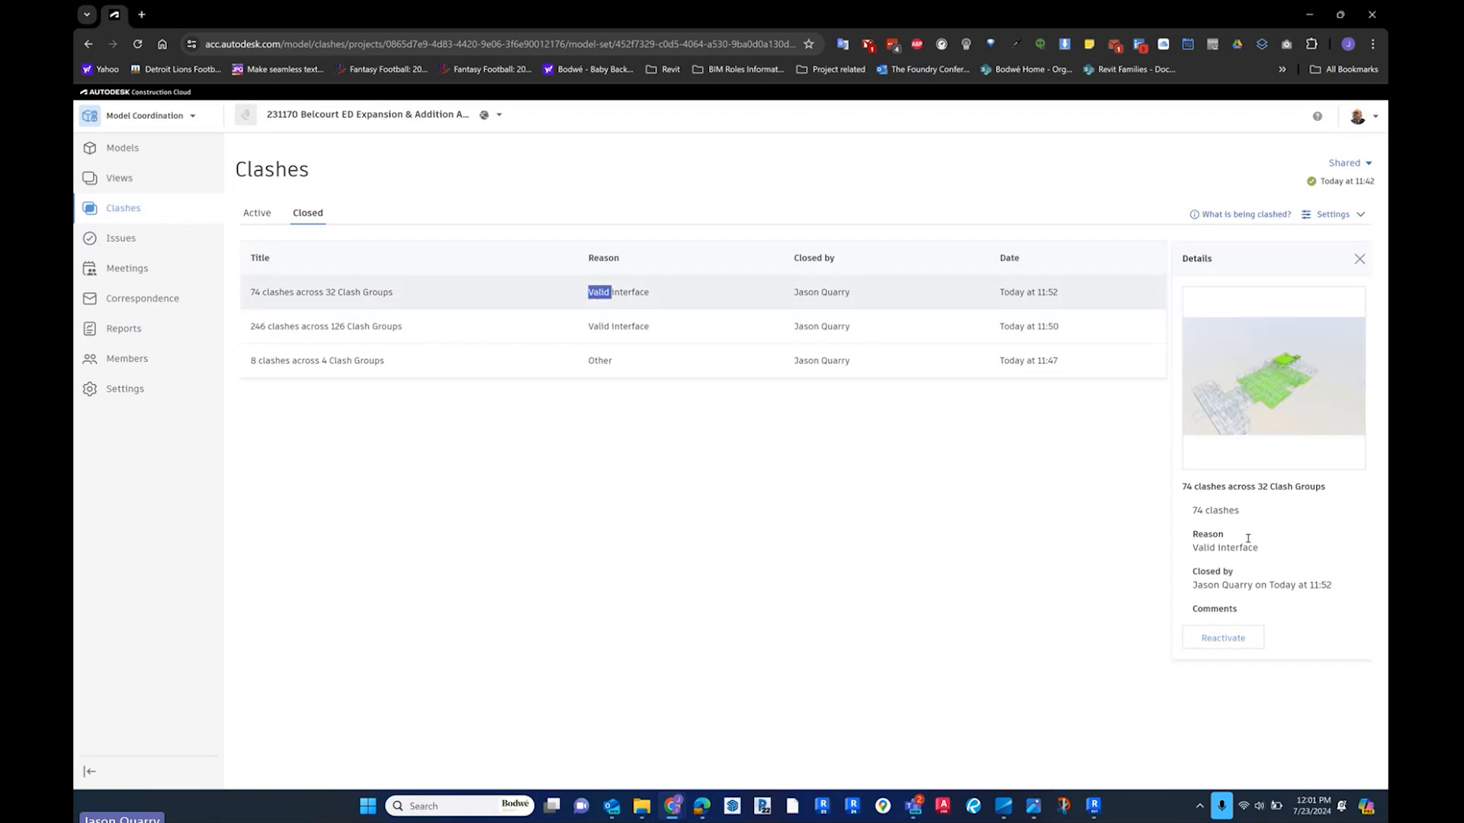